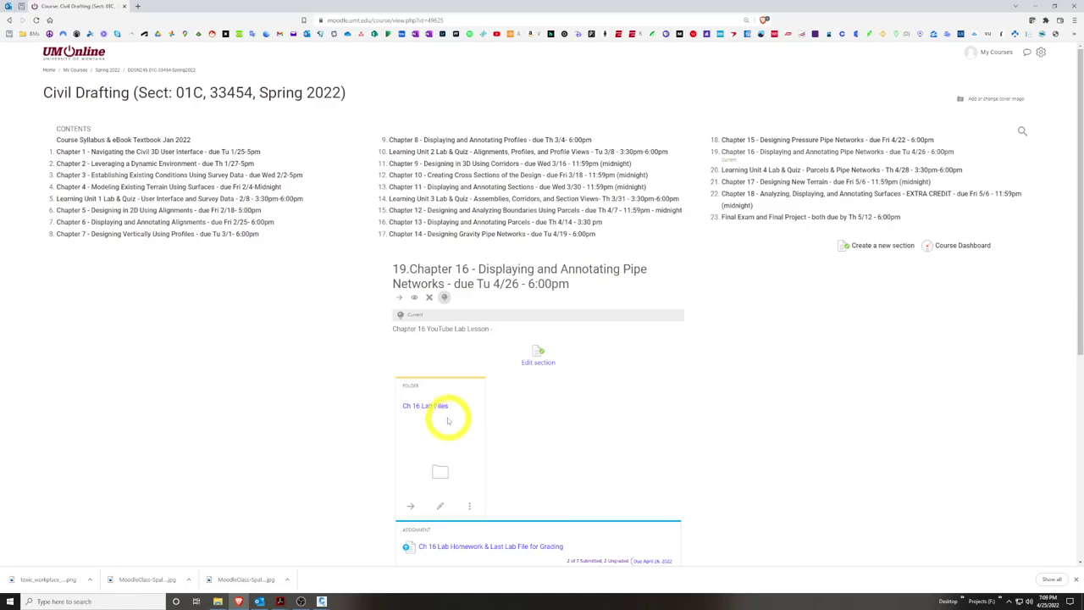
Open the Ch 16 Lab Files folder in Moodle, then bring up the textbook PDF
{"action": "left_click", "coordinate": [439, 411]}
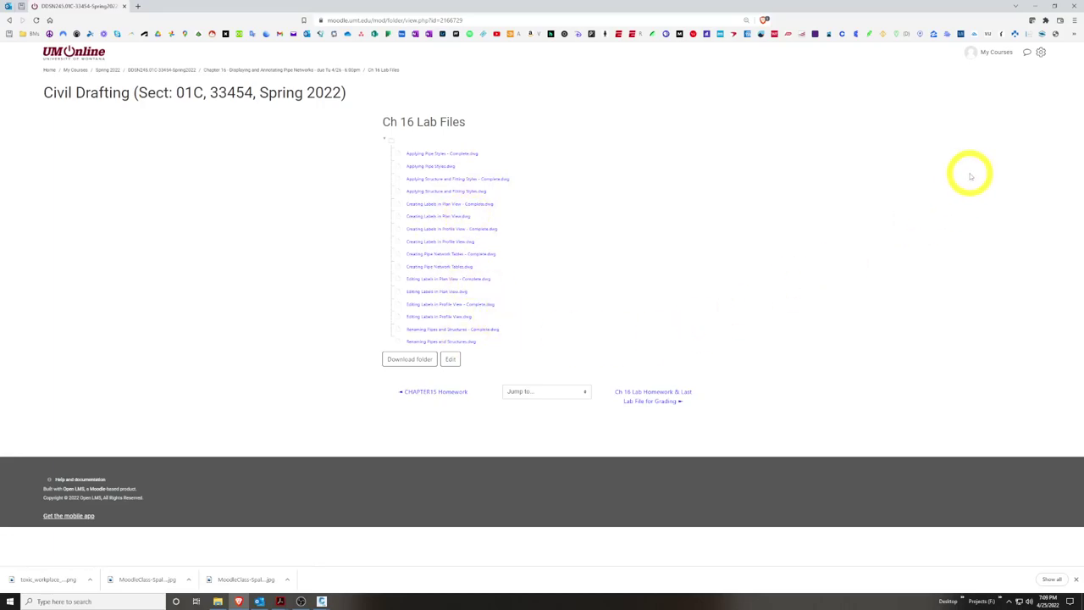
{"action": "left_click", "coordinate": [280, 602]}
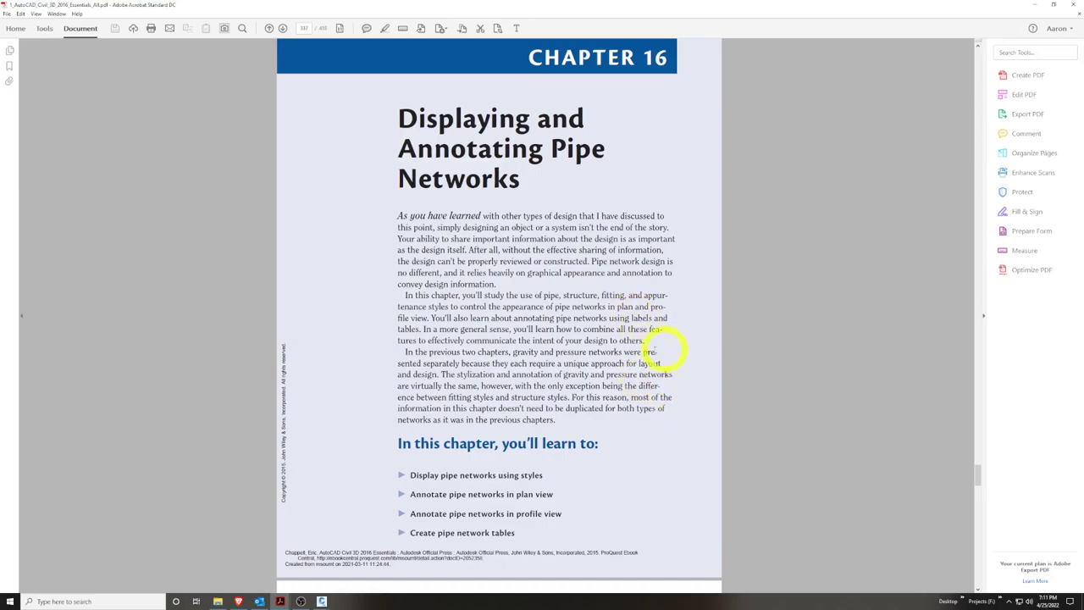
Scroll the textbook to page 338, 'Displaying Pipe Networks Using Styles'
{"action": "left_click", "coordinate": [438, 477]}
{"action": "scroll", "coordinate": [436, 532], "scroll_direction": "down", "scroll_amount": 5}
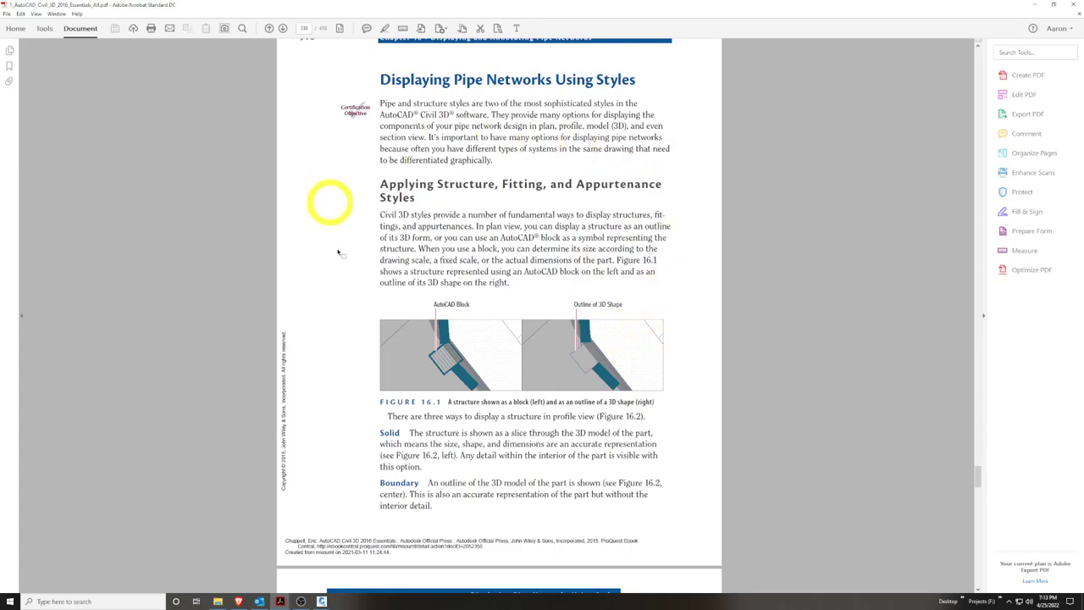
Scroll to page 319 to review Figures 16.2 and 16.3 on structure and fitting displays
{"action": "scroll", "coordinate": [659, 262], "scroll_direction": "down", "scroll_amount": 3}
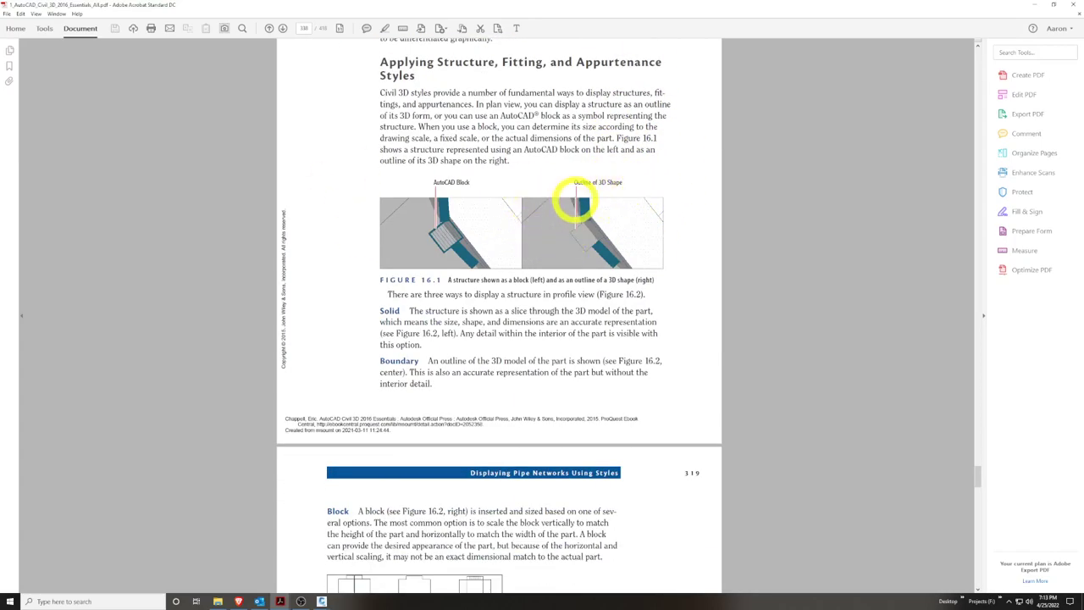
{"action": "scroll", "coordinate": [576, 202], "scroll_direction": "down", "scroll_amount": 5}
{"action": "scroll", "coordinate": [585, 195], "scroll_direction": "down", "scroll_amount": 2}
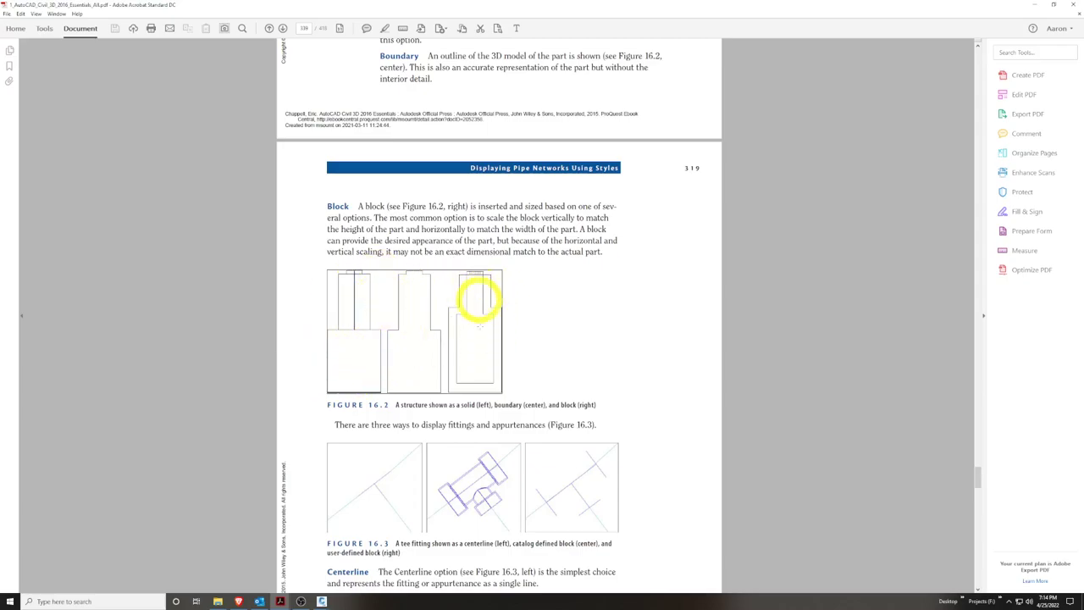
{"action": "scroll", "coordinate": [482, 314], "scroll_direction": "down", "scroll_amount": 2}
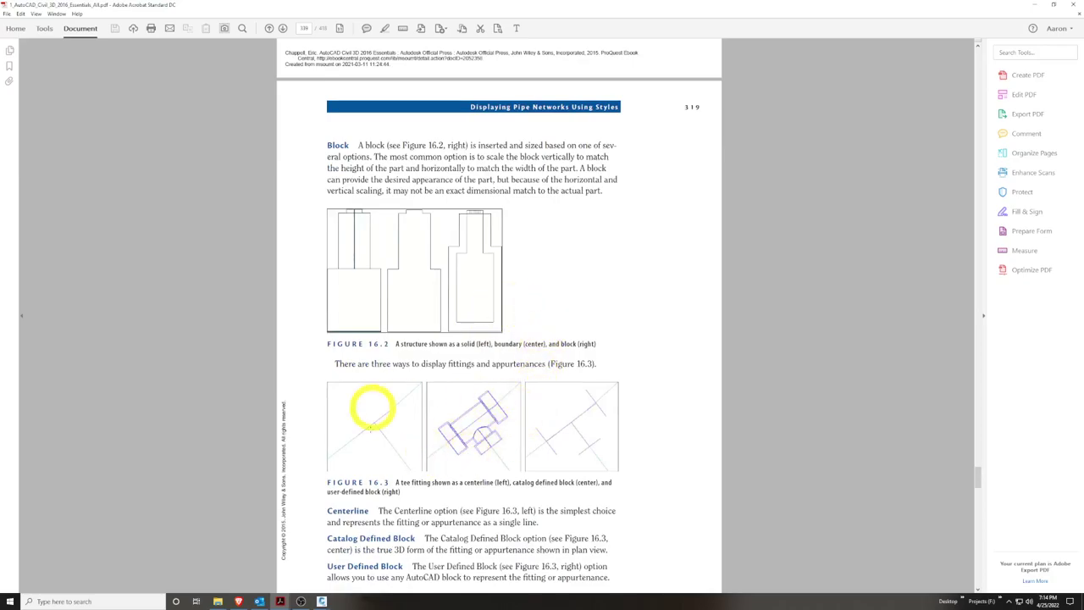
{"action": "scroll", "coordinate": [436, 399], "scroll_direction": "down", "scroll_amount": 2}
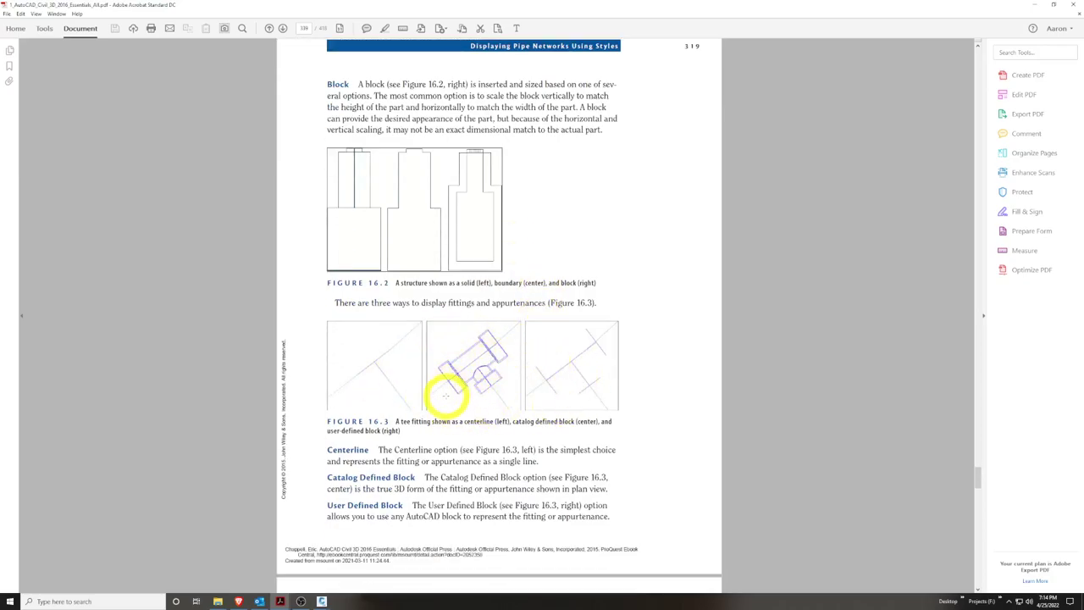
{"action": "left_click", "coordinate": [376, 362]}
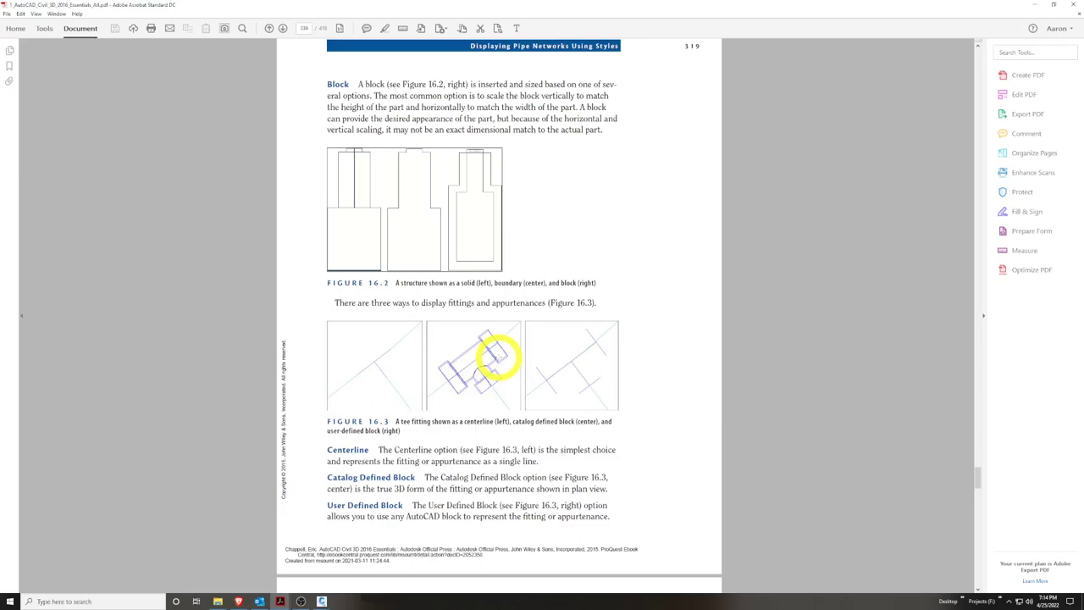
Minimize Acrobat to get back to the Civil 3D drawing
{"action": "mouse_move", "coordinate": [322, 600]}
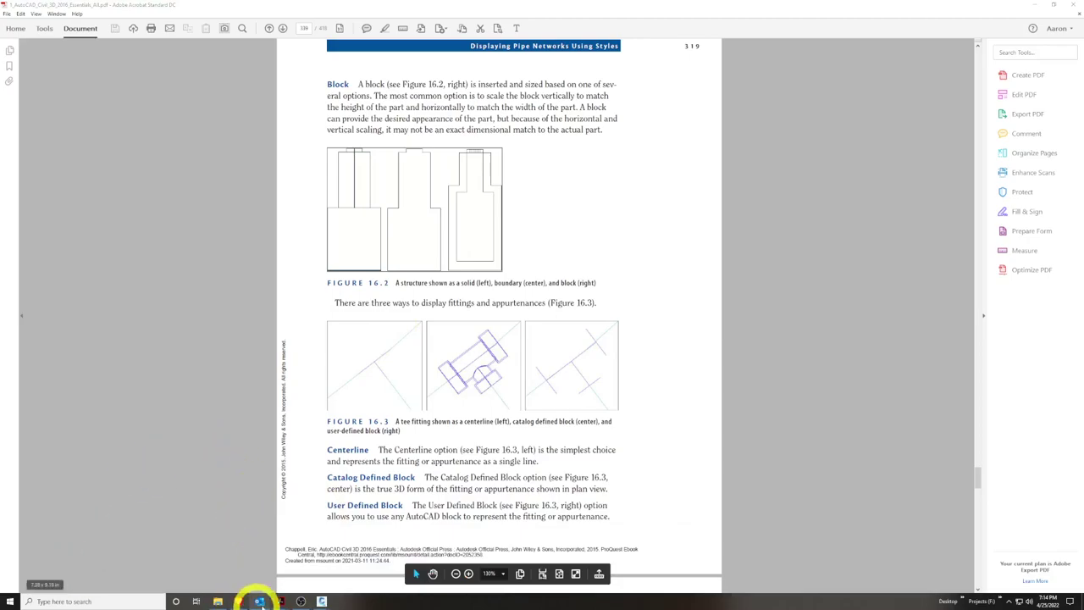
{"action": "mouse_move", "coordinate": [259, 601]}
{"action": "left_click", "coordinate": [74, 560]}
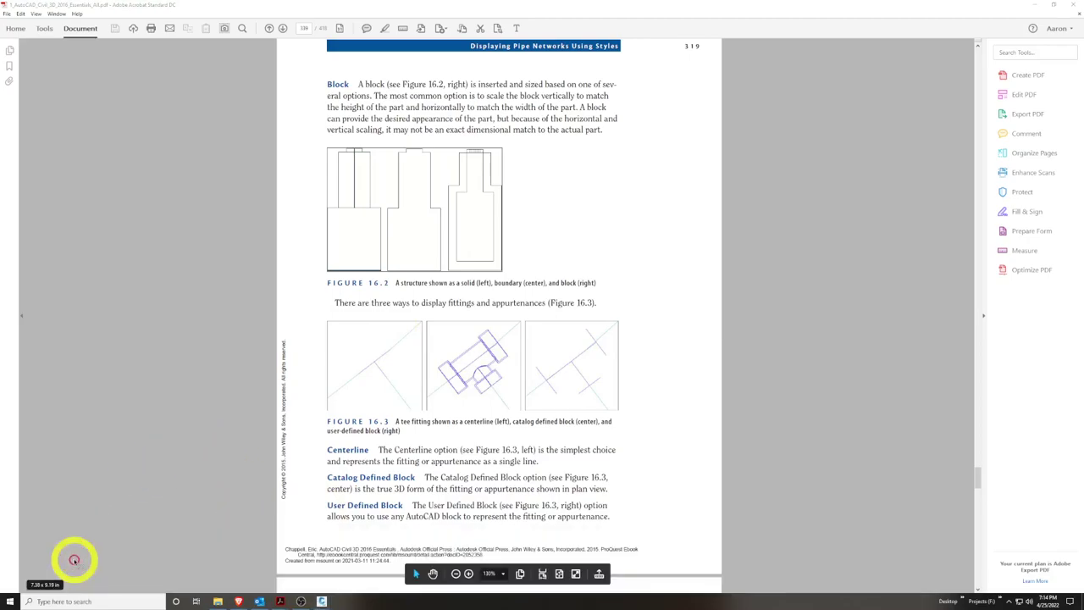
Reveal the drawing, then orbit and zoom the 3D isometric view of the storm pipes
{"action": "left_click", "coordinate": [1034, 5]}
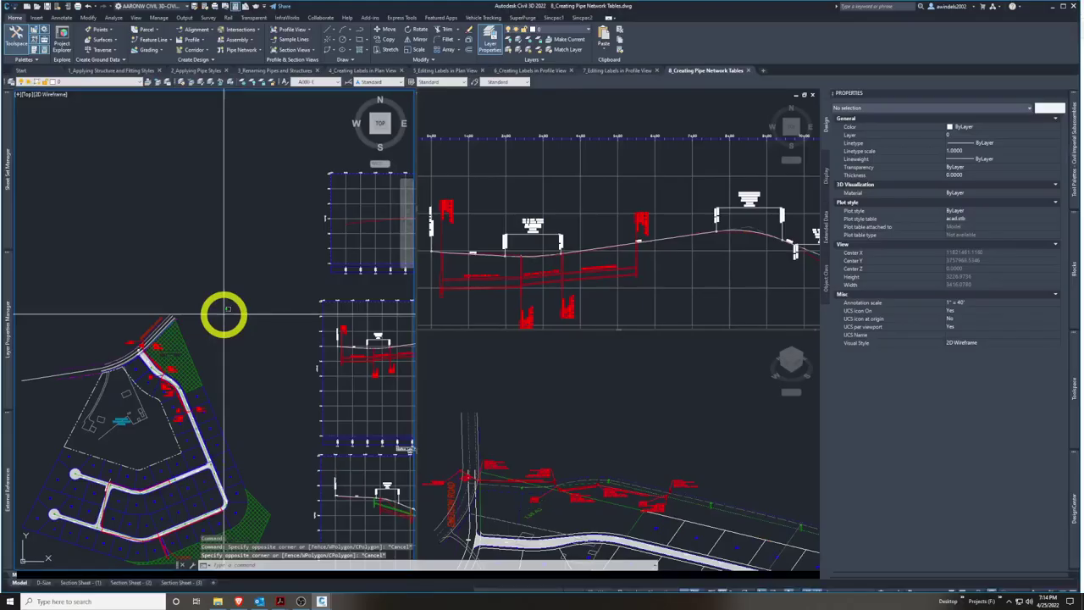
{"action": "left_click", "coordinate": [228, 309]}
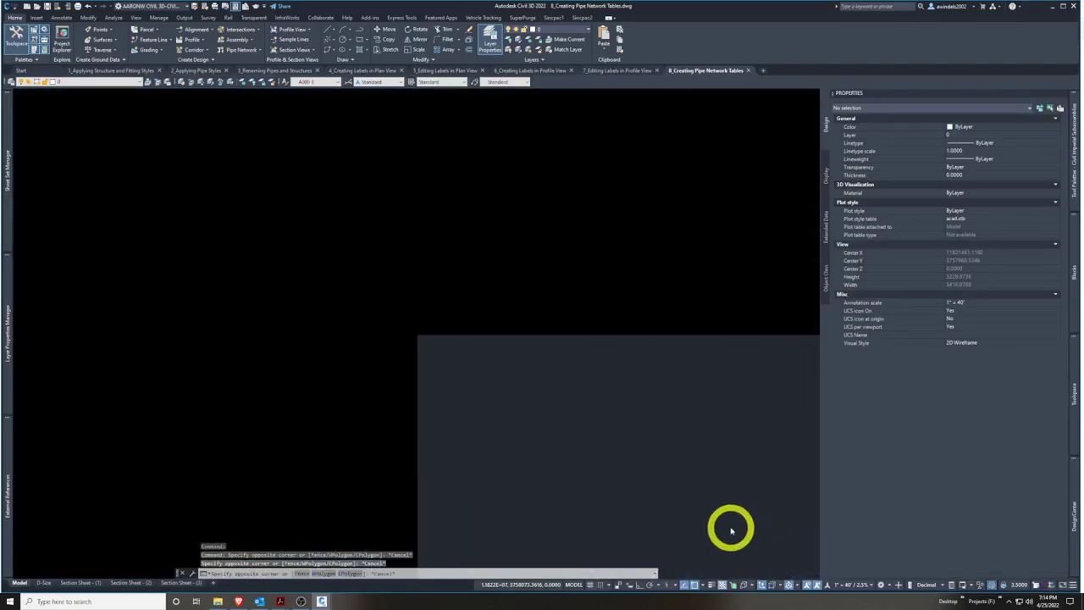
{"action": "left_click", "coordinate": [640, 457]}
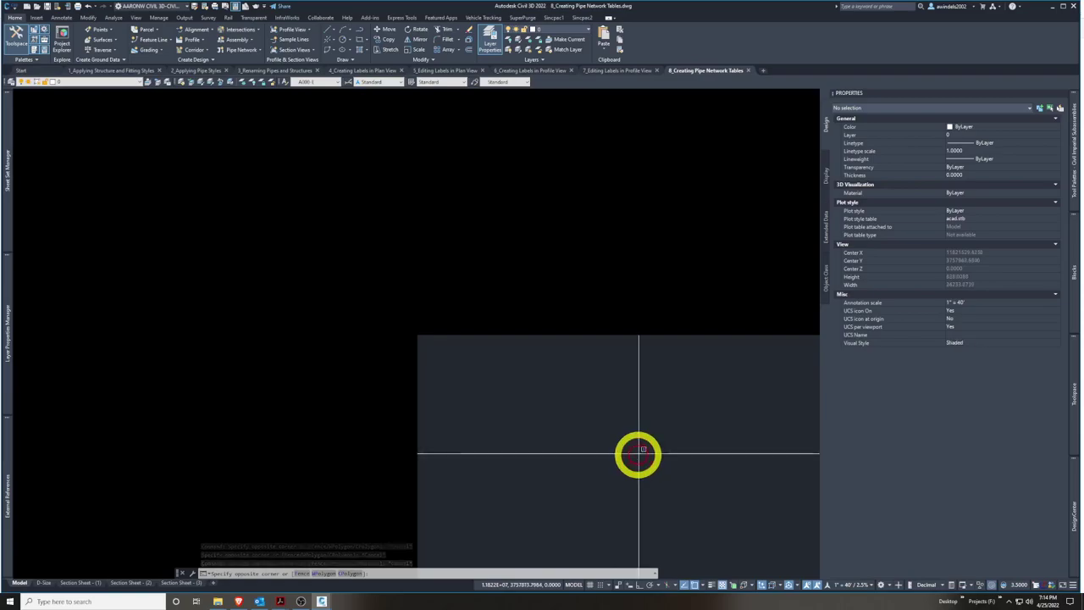
{"action": "left_click", "coordinate": [615, 433]}
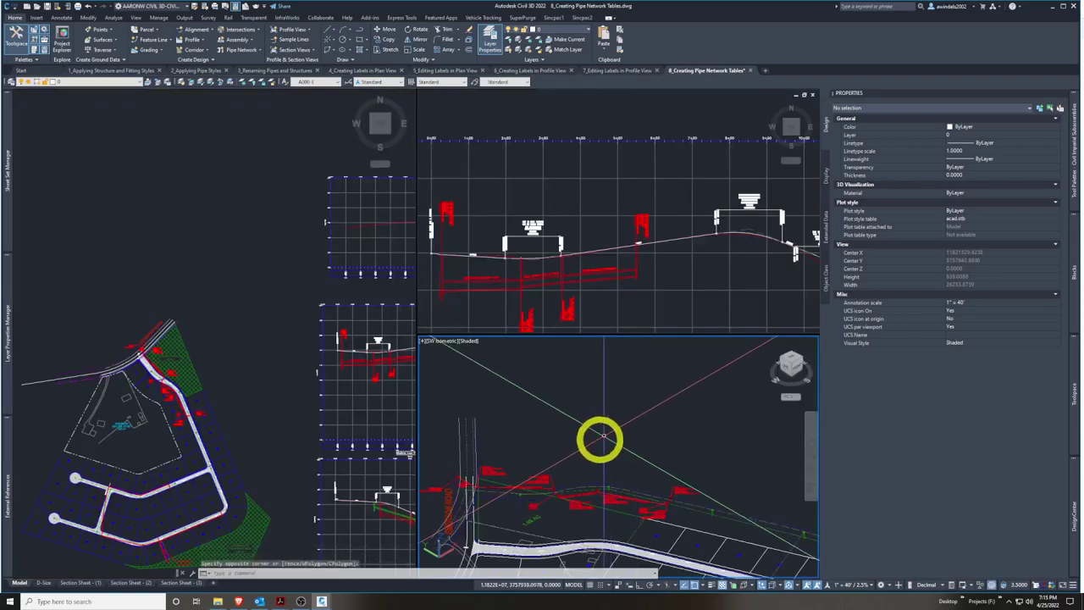
{"action": "scroll", "coordinate": [559, 500], "scroll_direction": "up", "scroll_amount": 5}
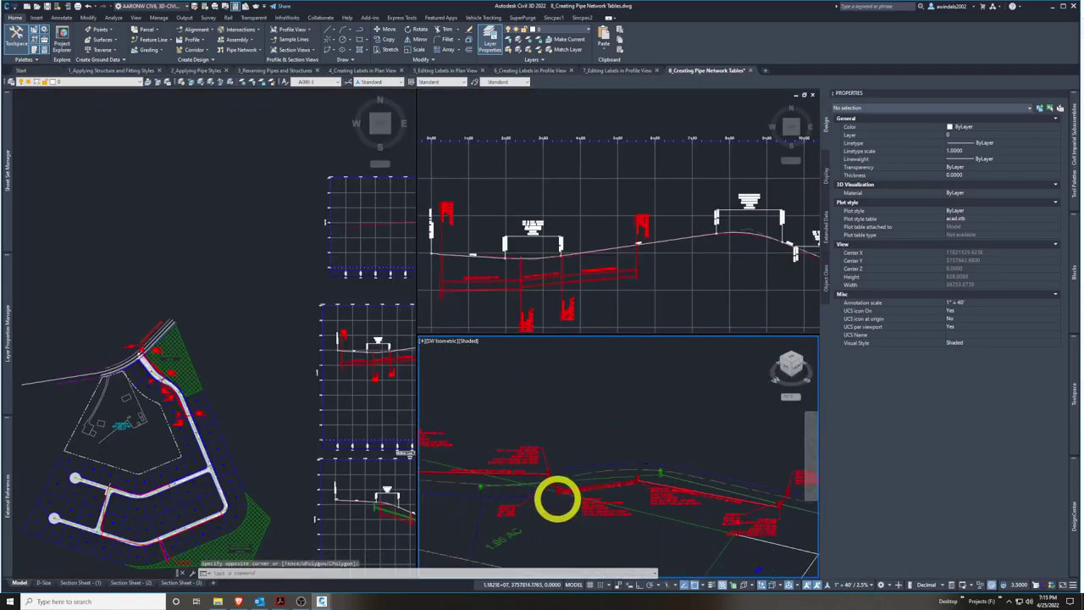
{"action": "middle_click_drag", "start_coordinate": [542, 472], "coordinate": [496, 484], "text": "shift"}
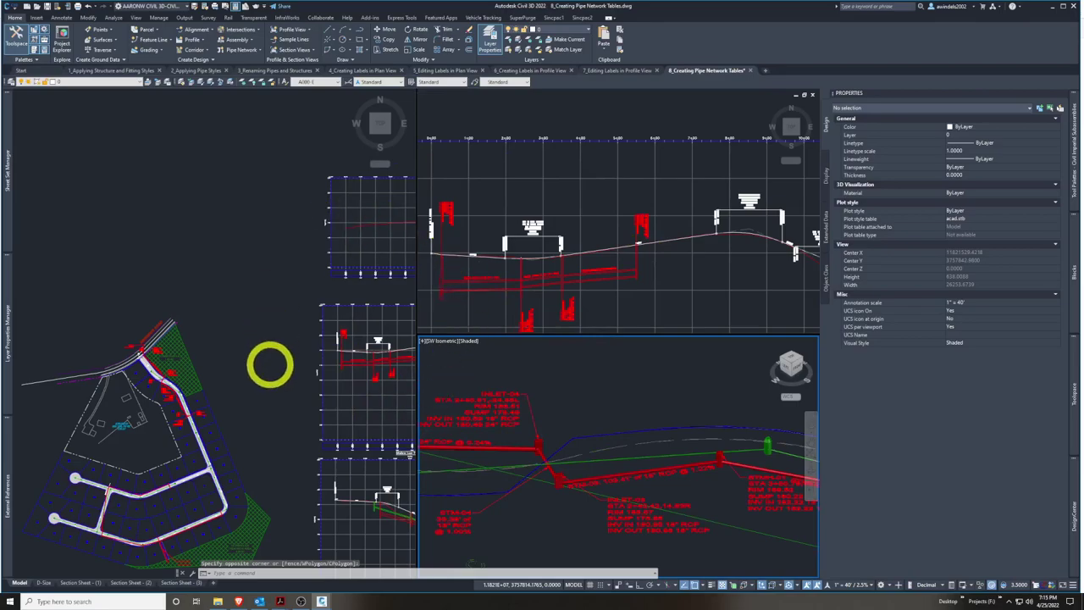
{"action": "scroll", "coordinate": [477, 404], "scroll_direction": "up", "scroll_amount": 2}
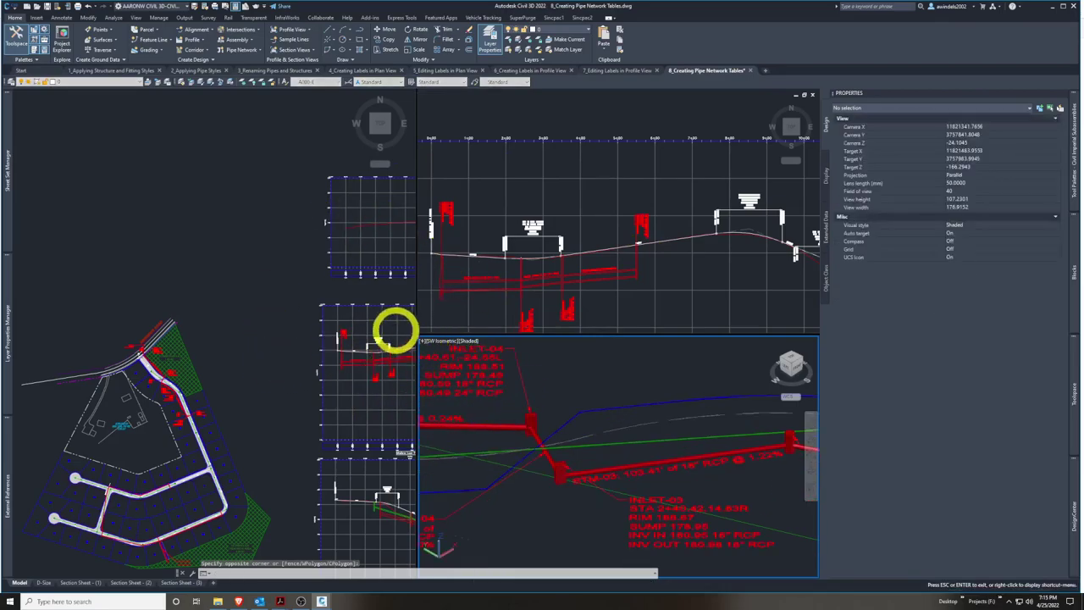
{"action": "left_click", "coordinate": [136, 18]}
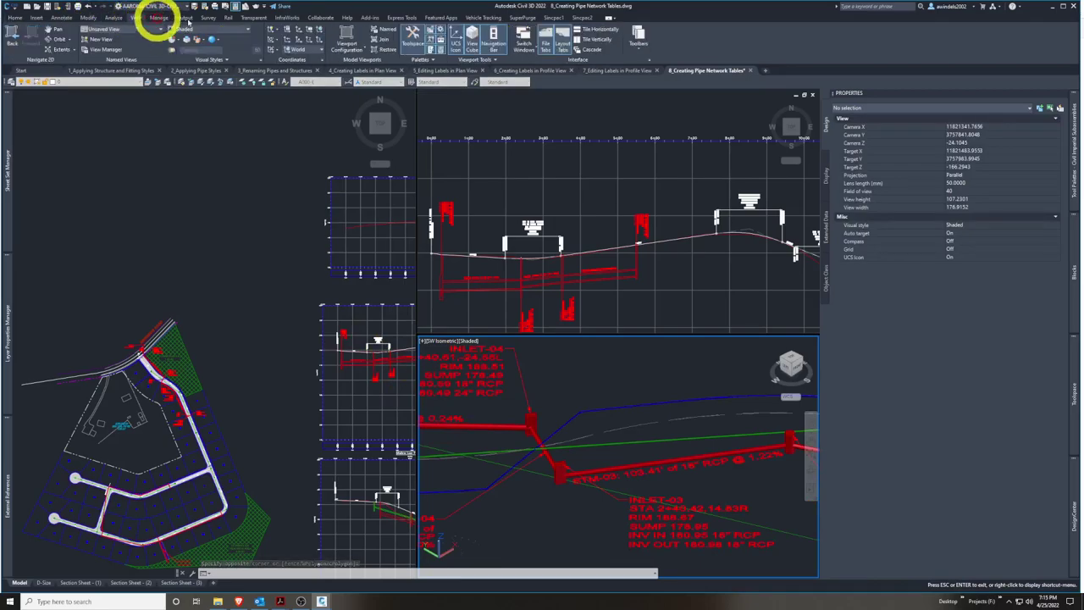
{"action": "left_click", "coordinate": [16, 18]}
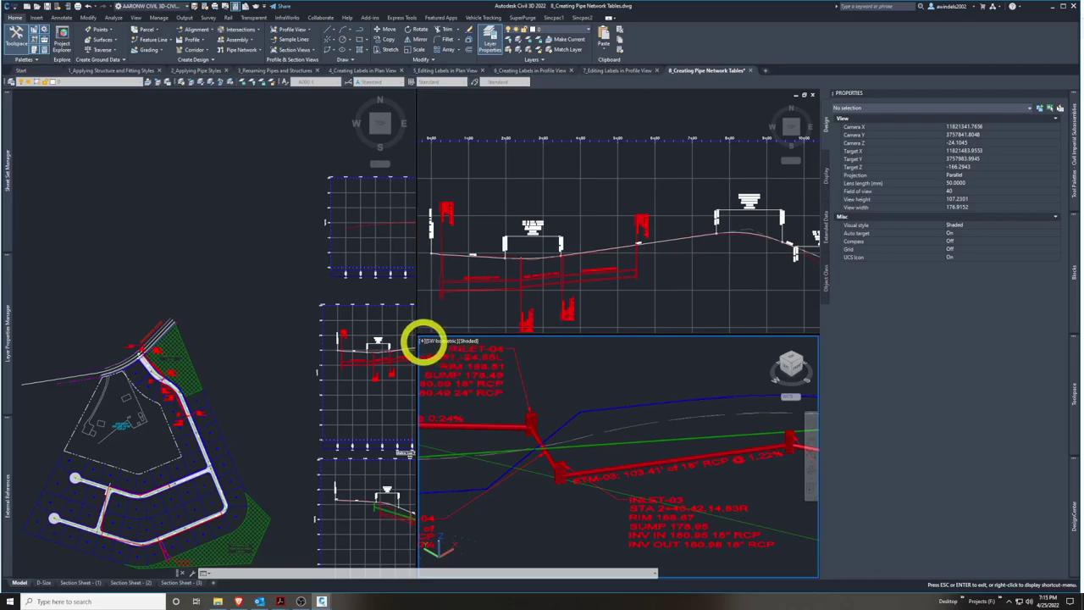
{"action": "key", "text": "Escape"}
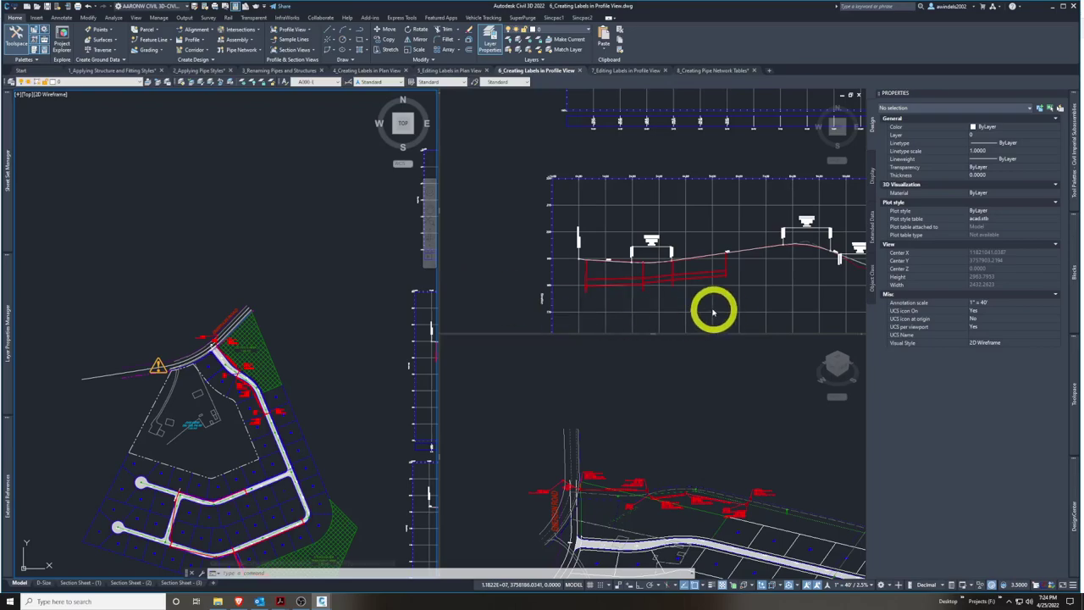
Zoom and pan the plan view to center STMH-01 on the curved SAN road
{"action": "left_click", "coordinate": [350, 384]}
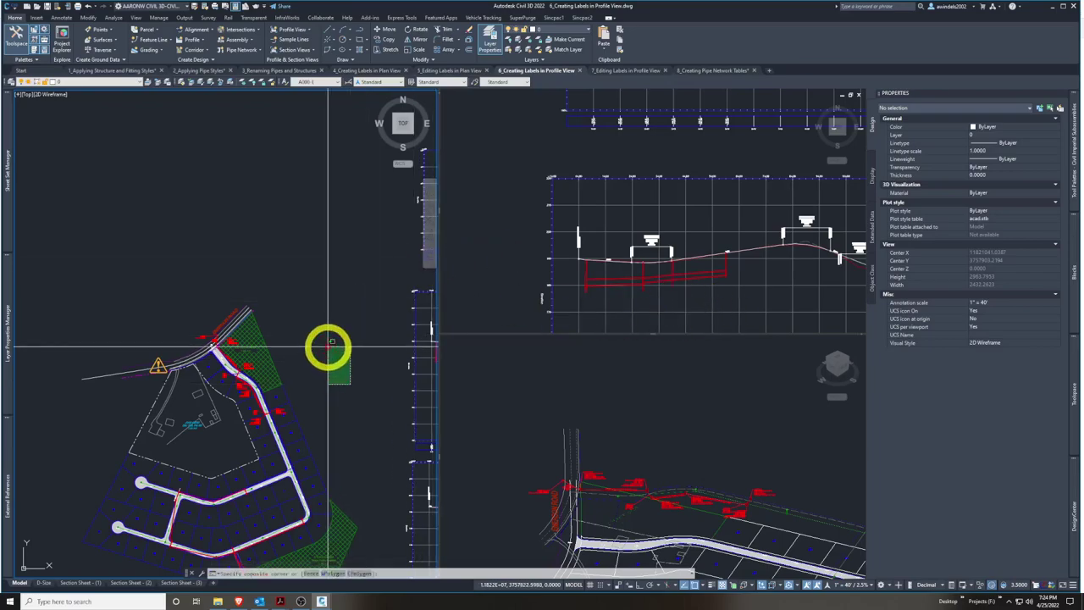
{"action": "scroll", "coordinate": [260, 387], "scroll_direction": "up", "scroll_amount": 6}
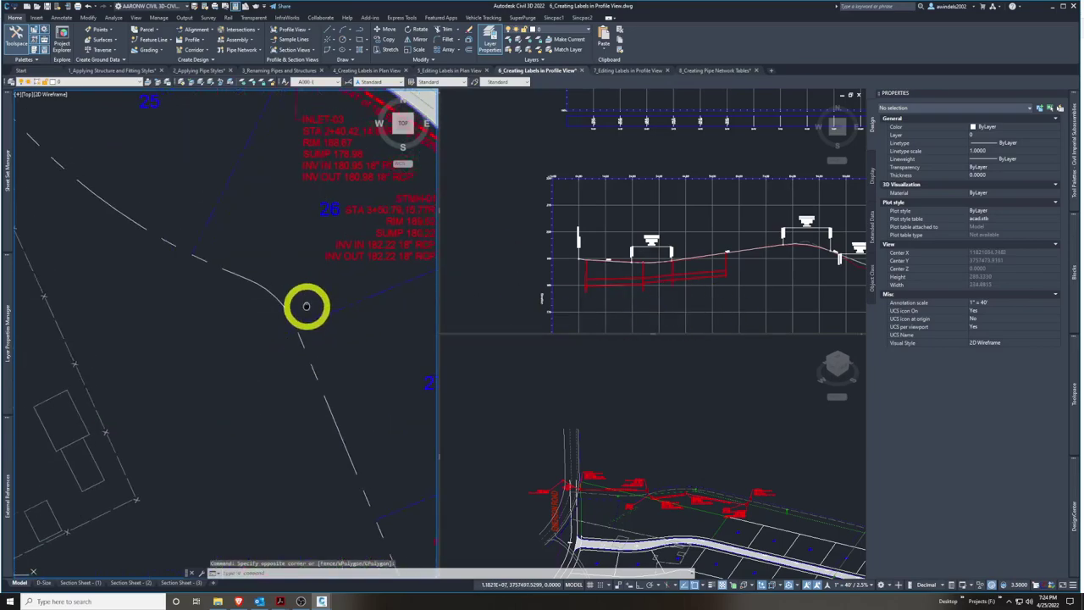
{"action": "middle_click_drag", "start_coordinate": [307, 306], "coordinate": [300, 342]}
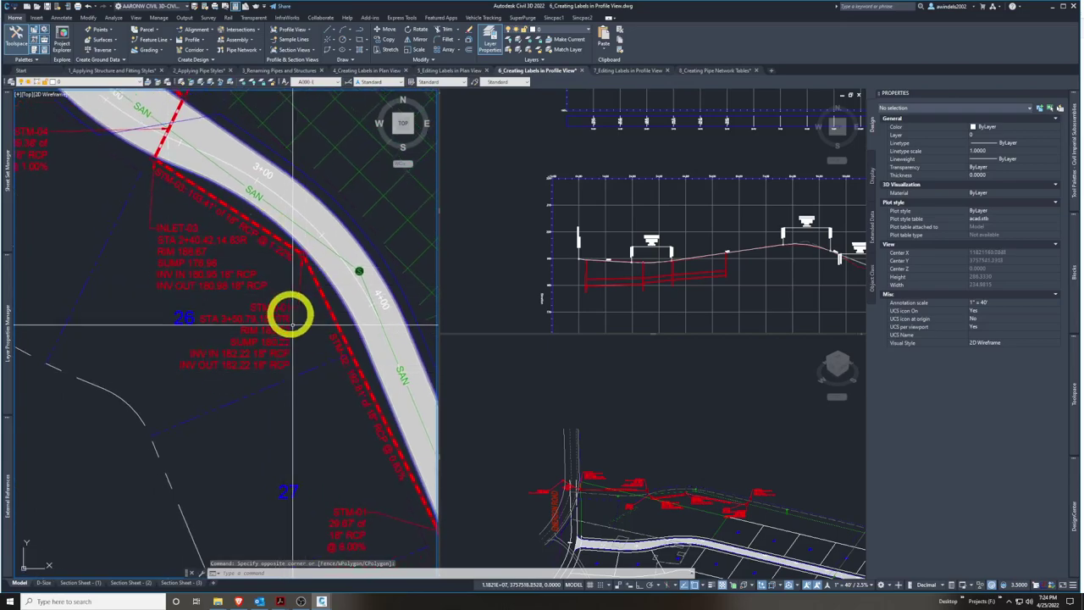
{"action": "key", "text": "Escape"}
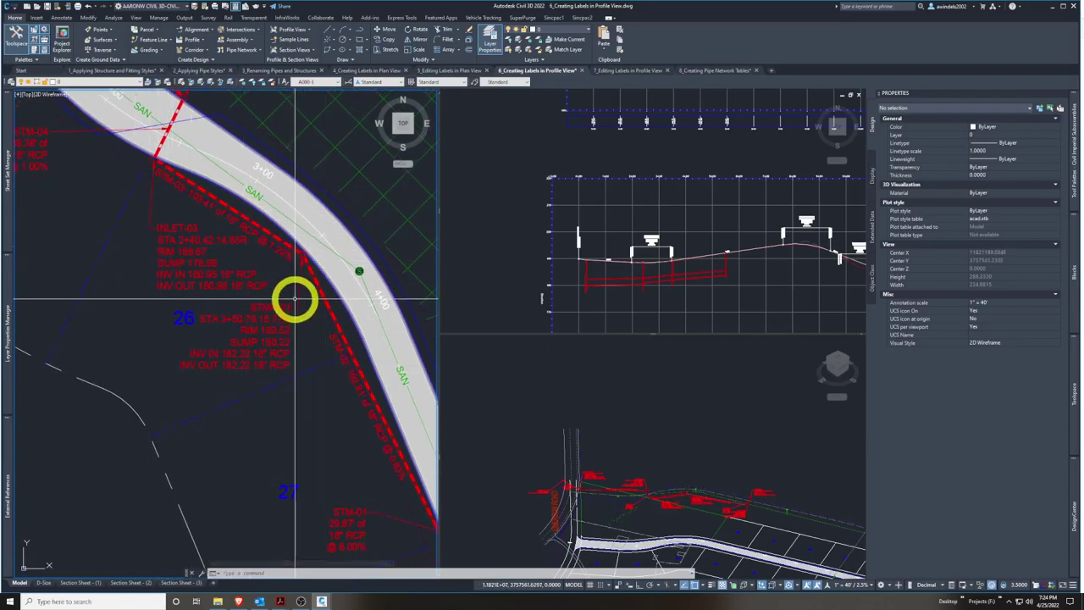
{"action": "middle_click_drag", "start_coordinate": [294, 301], "coordinate": [264, 291]}
{"action": "scroll", "coordinate": [560, 274], "scroll_direction": "up", "scroll_amount": 5}
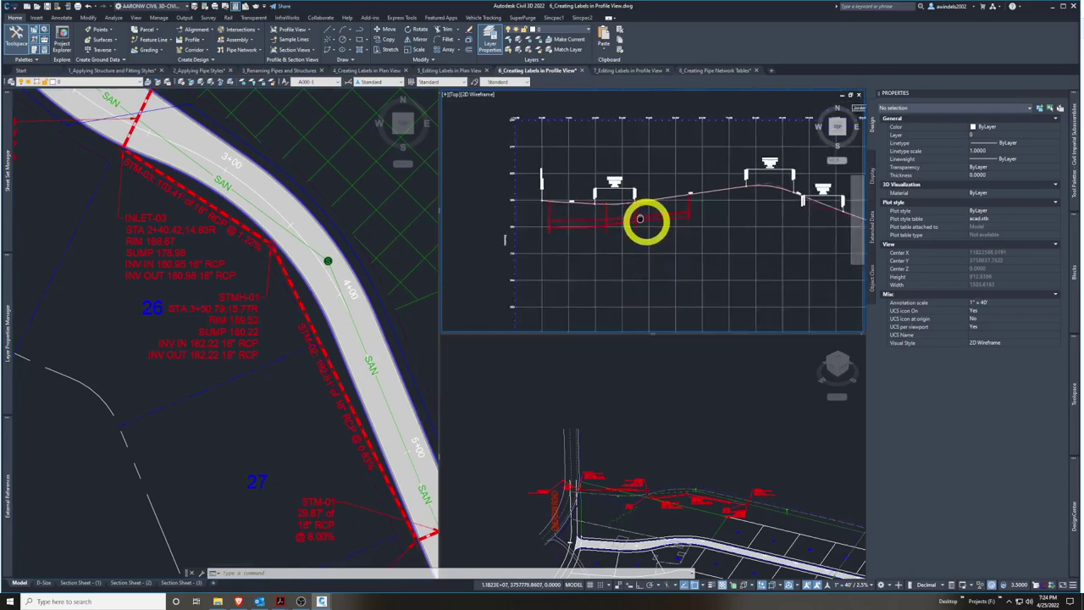
{"action": "scroll", "coordinate": [605, 194], "scroll_direction": "down", "scroll_amount": 3}
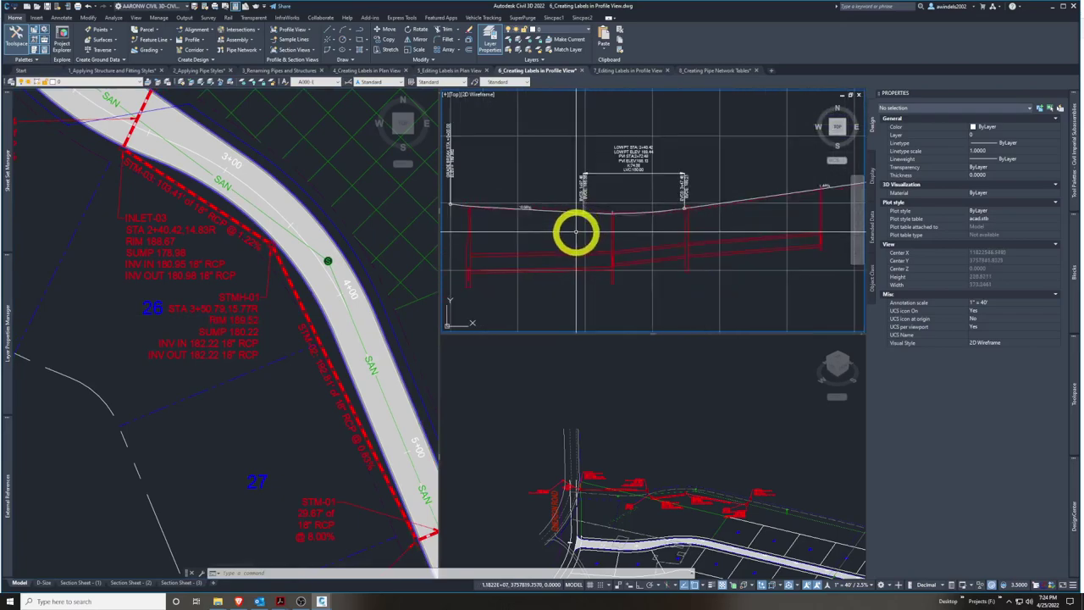
{"action": "left_click", "coordinate": [657, 467]}
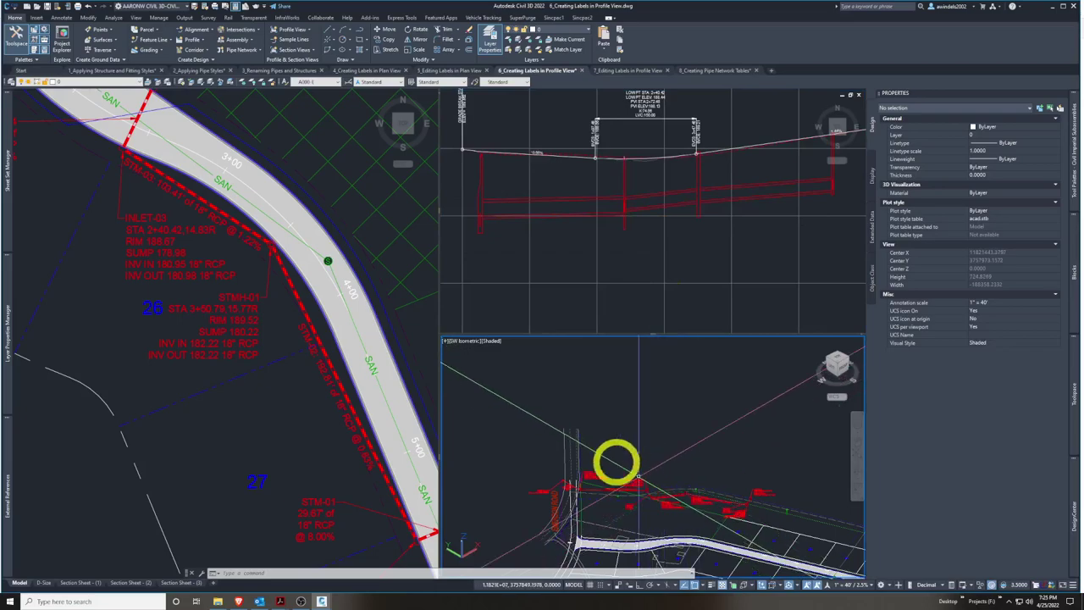
{"action": "left_click", "coordinate": [418, 326]}
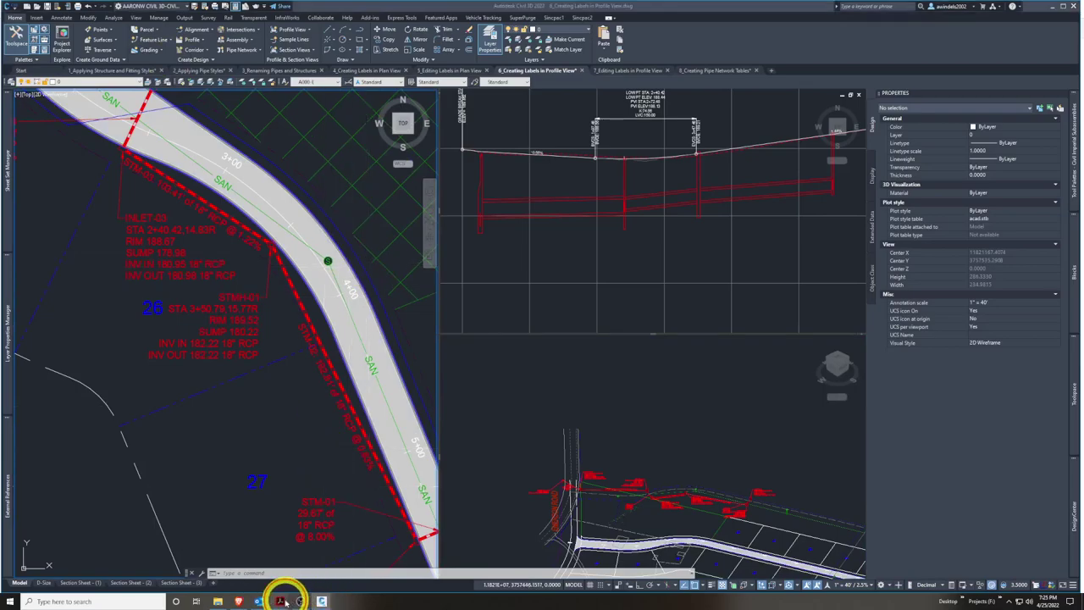
Scroll the textbook to Exercise 16.1 on page 320, then minimize it
{"action": "mouse_move", "coordinate": [285, 578]}
{"action": "left_click", "coordinate": [209, 562]}
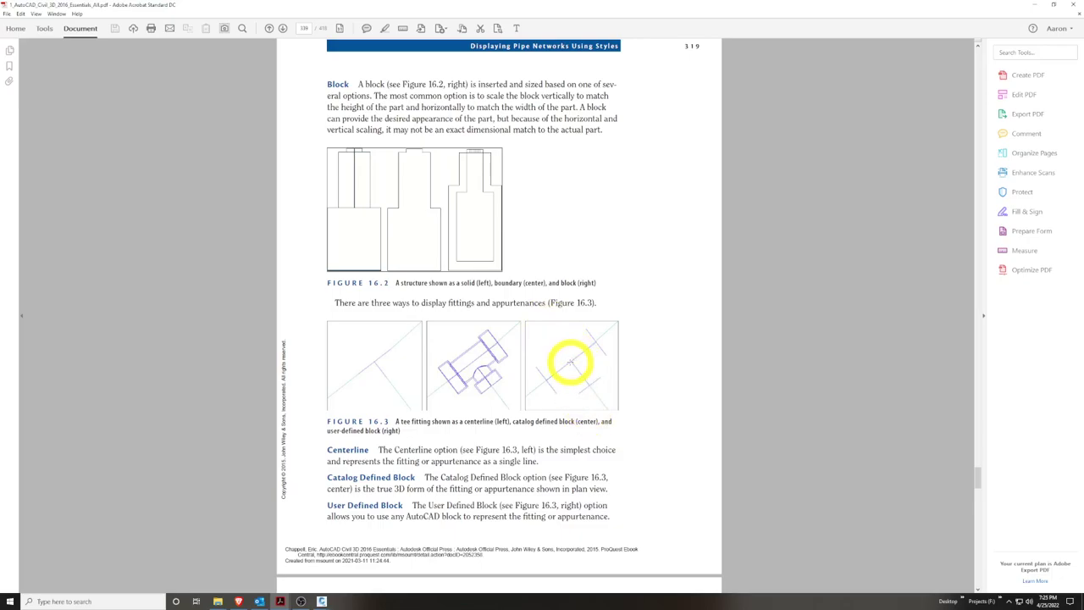
{"action": "scroll", "coordinate": [570, 362], "scroll_direction": "down", "scroll_amount": 10}
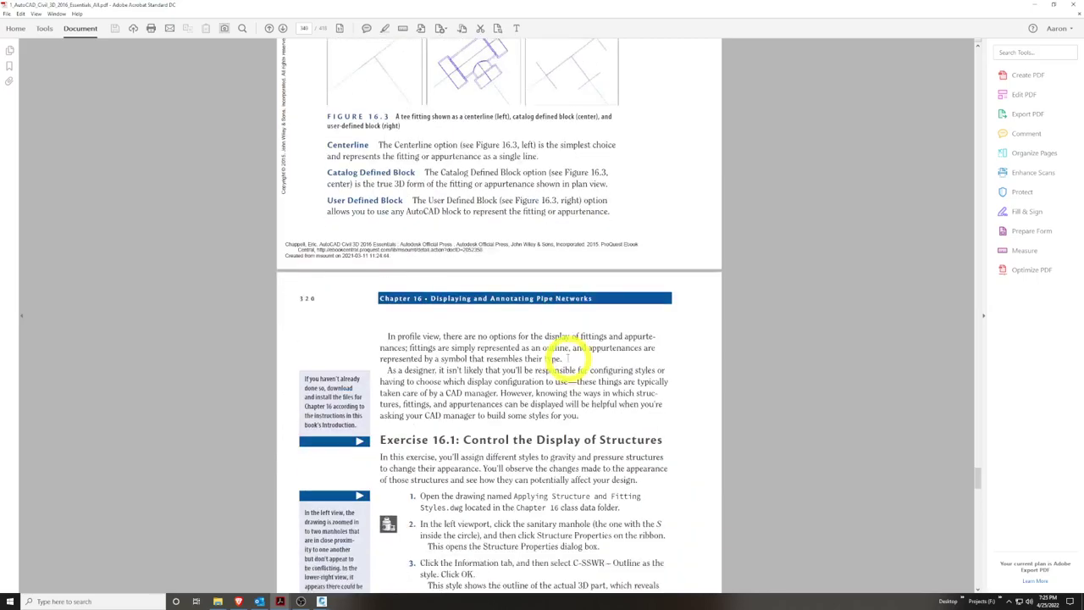
{"action": "scroll", "coordinate": [568, 359], "scroll_direction": "down", "scroll_amount": 1}
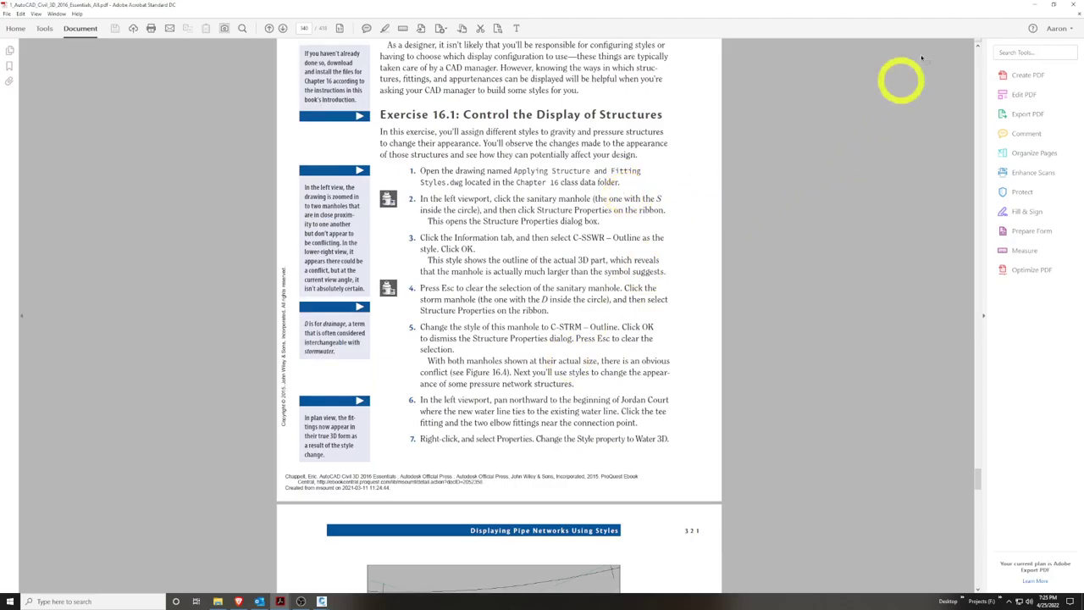
{"action": "left_click", "coordinate": [1038, 7]}
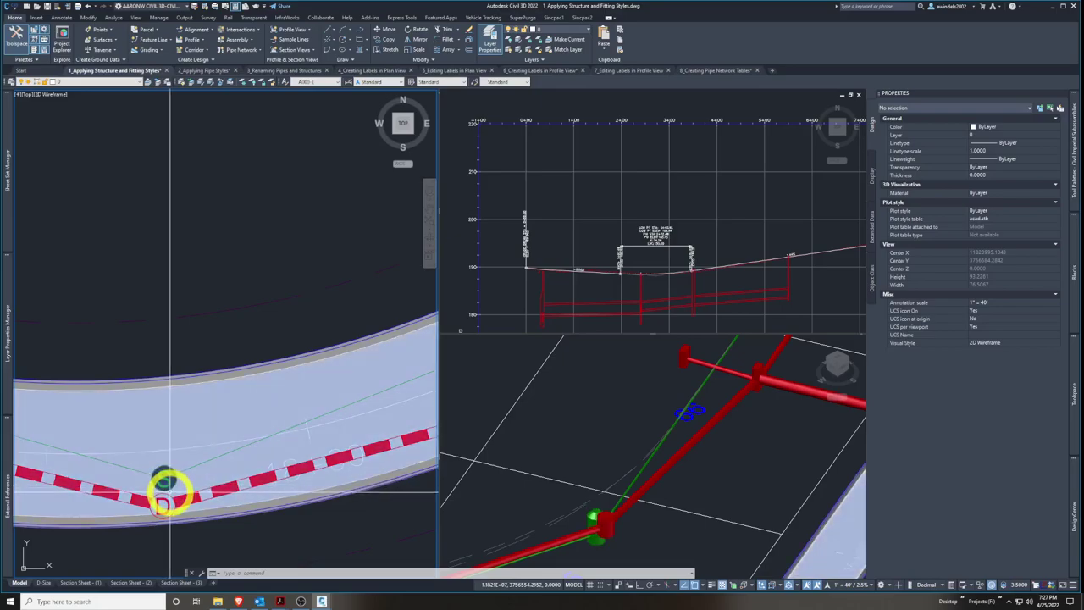
Zoom and pan the left plan viewport to center the S sanitary manhole
{"action": "mouse_move", "coordinate": [166, 499]}
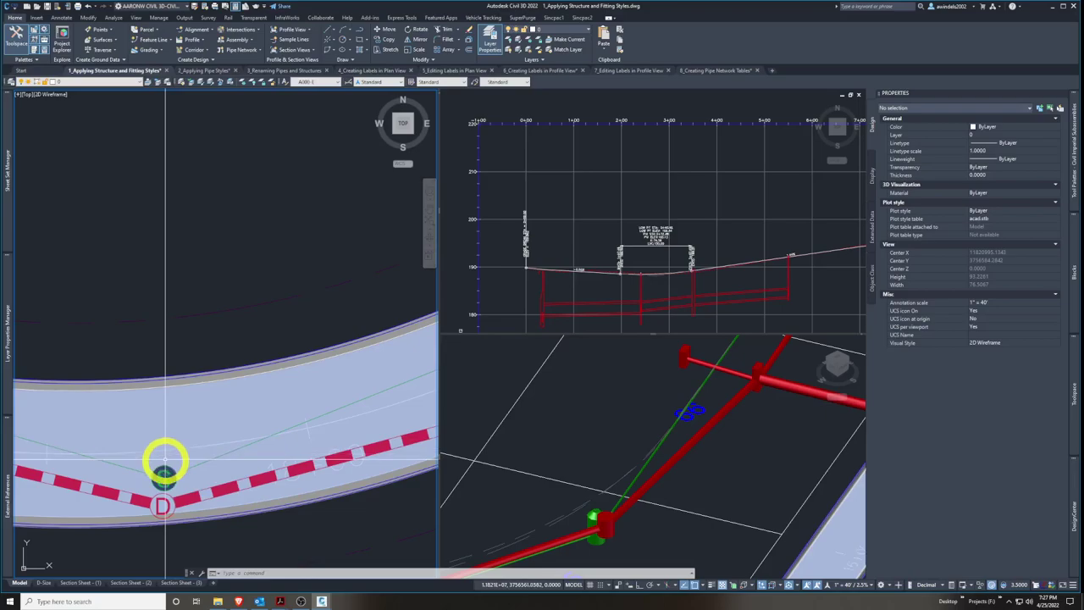
{"action": "scroll", "coordinate": [162, 429], "scroll_direction": "down", "scroll_amount": 8}
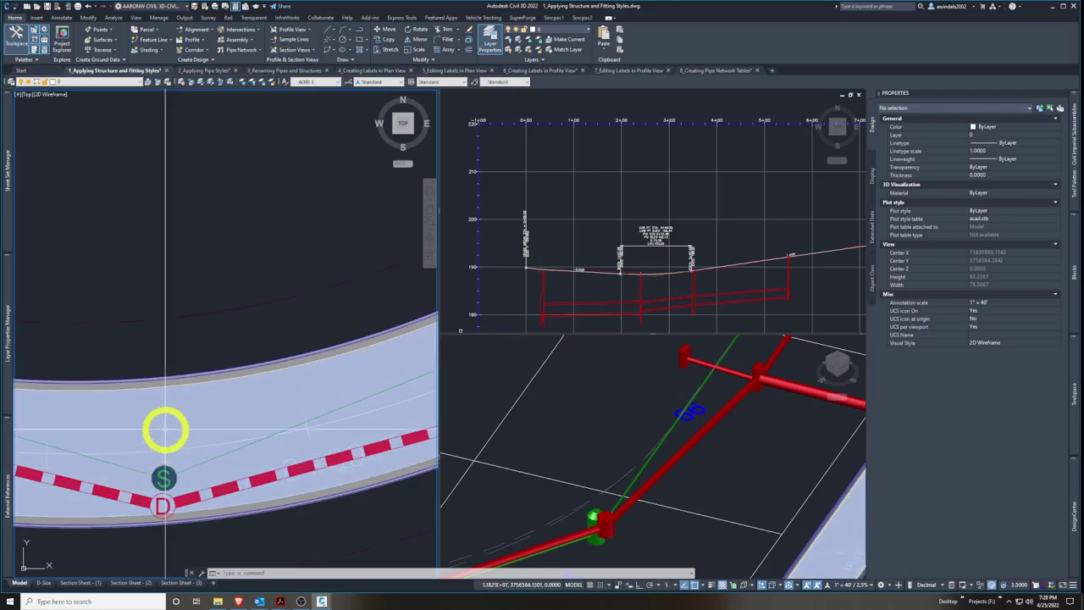
{"action": "scroll", "coordinate": [141, 424], "scroll_direction": "down", "scroll_amount": 5}
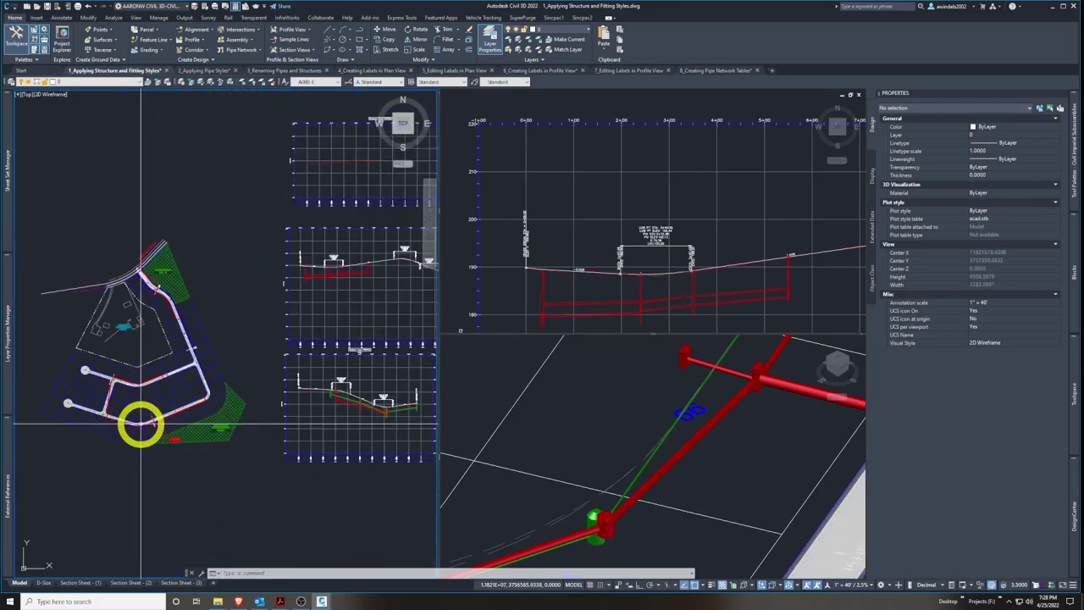
{"action": "scroll", "coordinate": [139, 422], "scroll_direction": "up", "scroll_amount": 5}
{"action": "scroll", "coordinate": [139, 422], "scroll_direction": "up", "scroll_amount": 10}
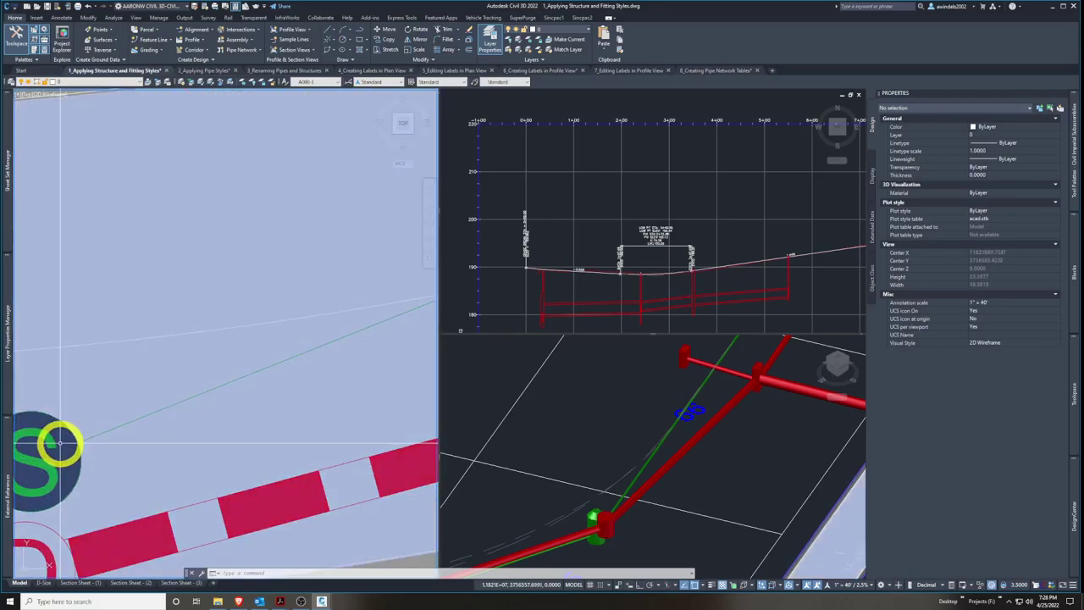
{"action": "middle_click_drag", "start_coordinate": [59, 443], "coordinate": [330, 438]}
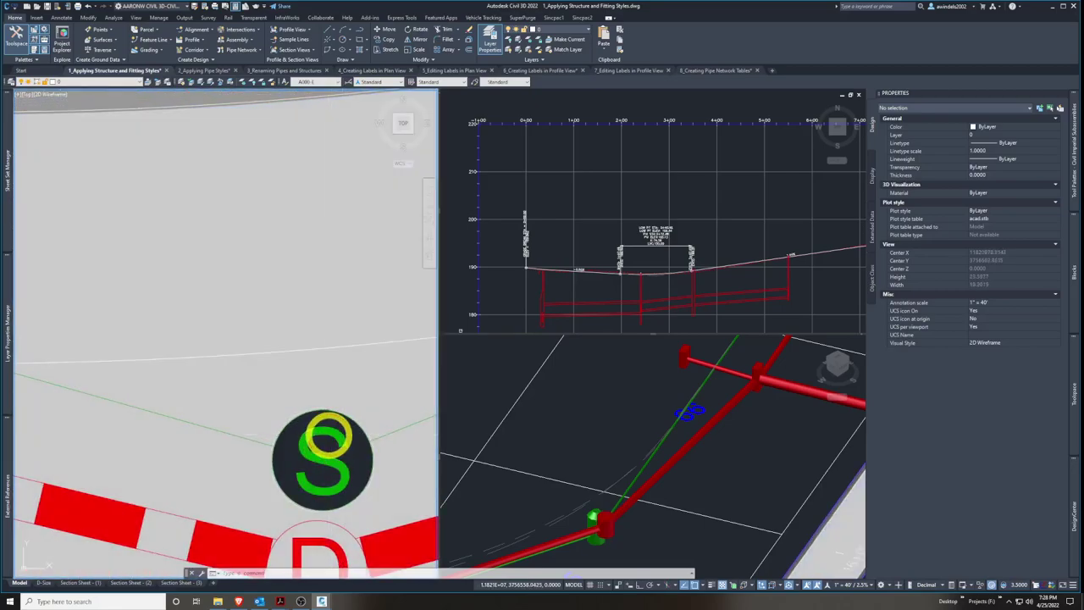
Set the S sanitary manhole's style to C-SSWR - Outline in Structure Properties
{"action": "left_click", "coordinate": [329, 436]}
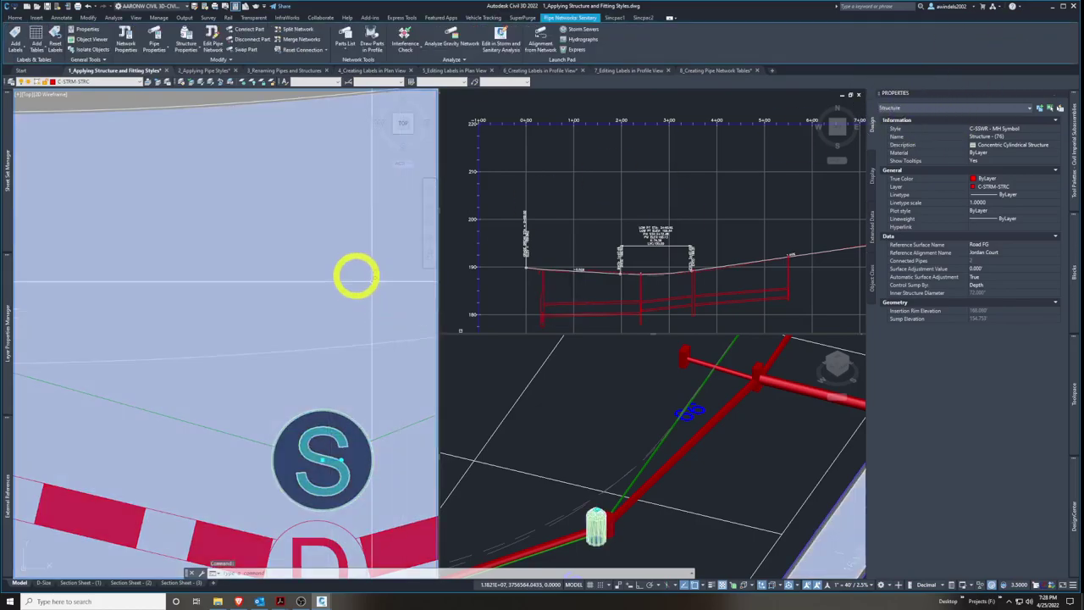
{"action": "middle_click_drag", "start_coordinate": [297, 327], "coordinate": [242, 252]}
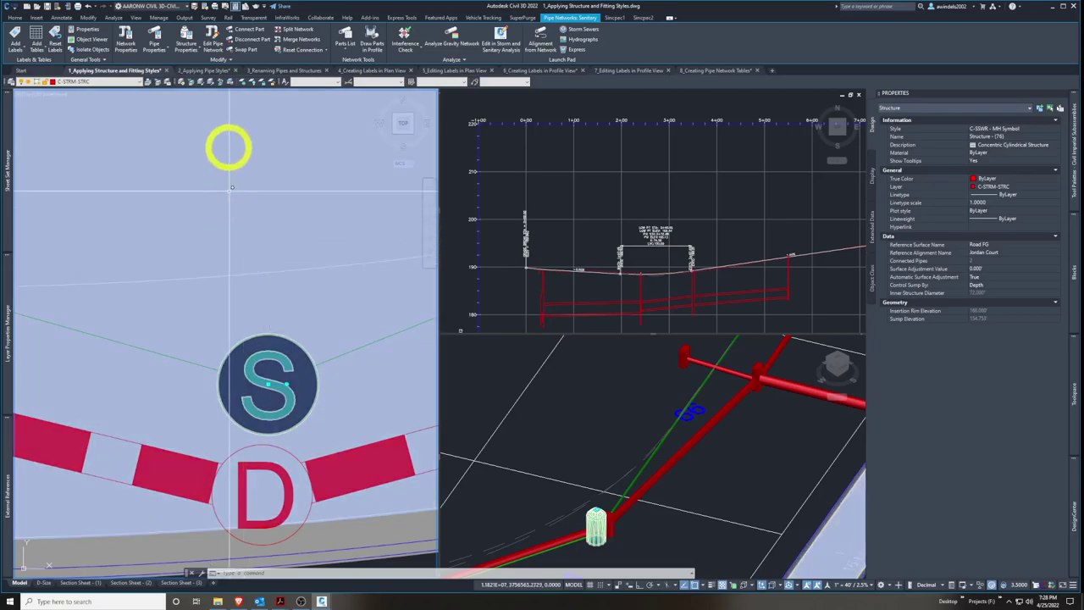
{"action": "left_click", "coordinate": [187, 49]}
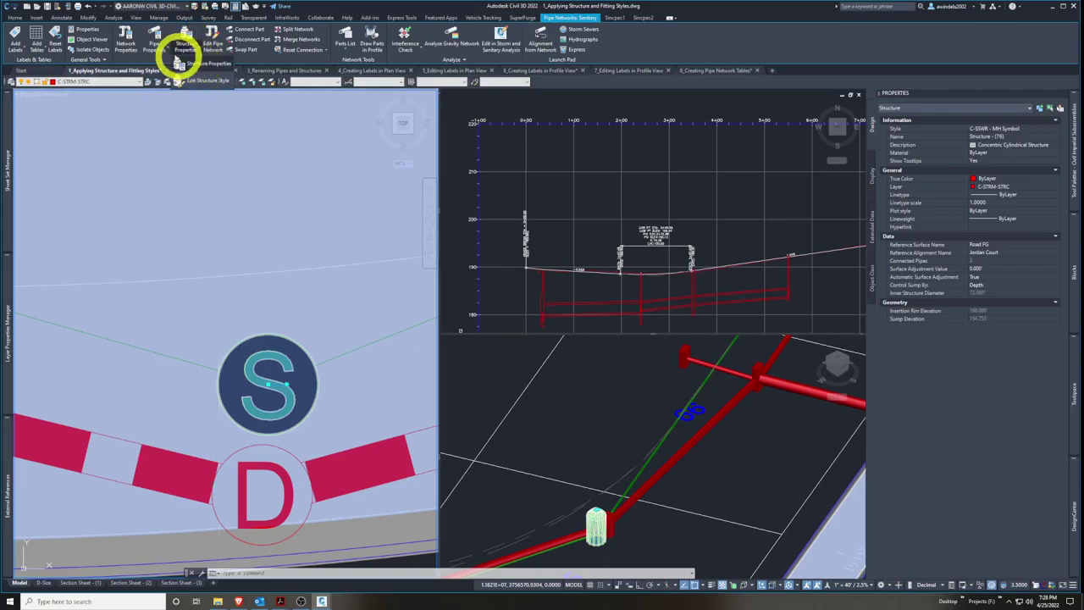
{"action": "left_click", "coordinate": [158, 47]}
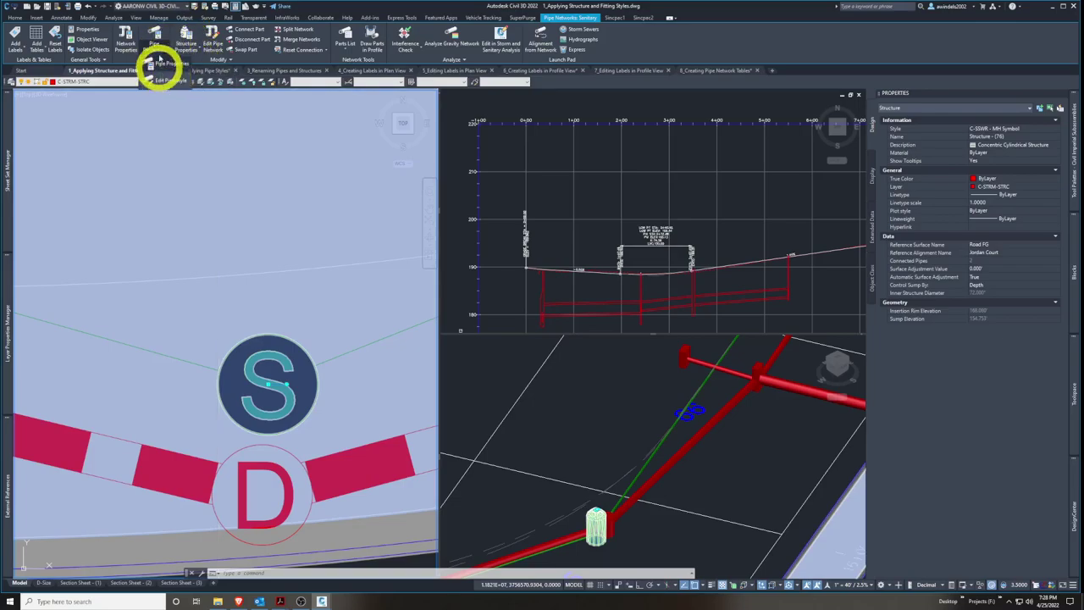
{"action": "left_click", "coordinate": [158, 47]}
{"action": "left_click", "coordinate": [189, 52]}
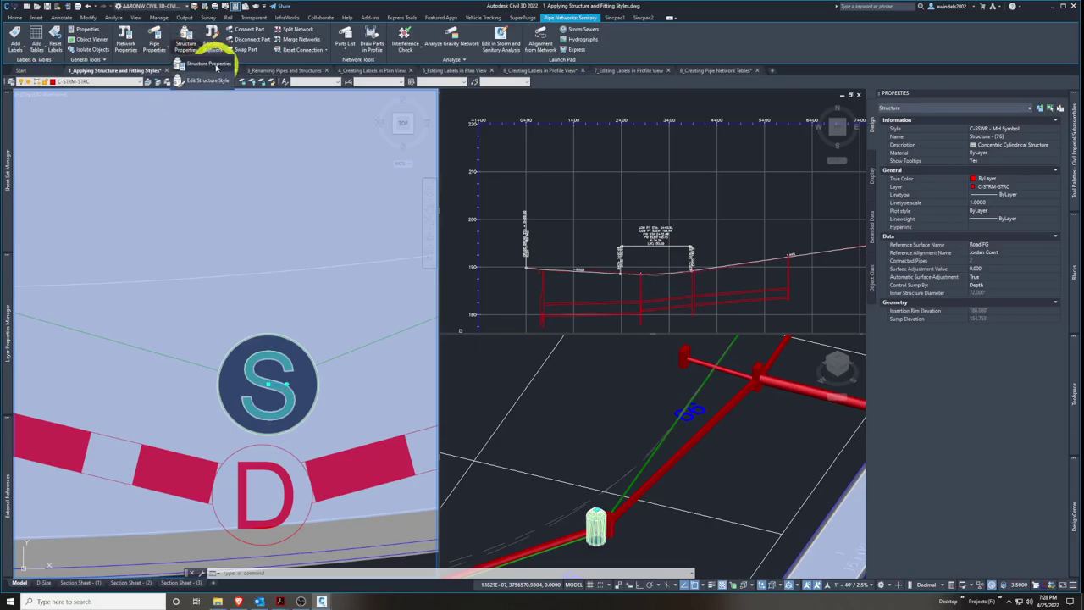
{"action": "left_click", "coordinate": [216, 69]}
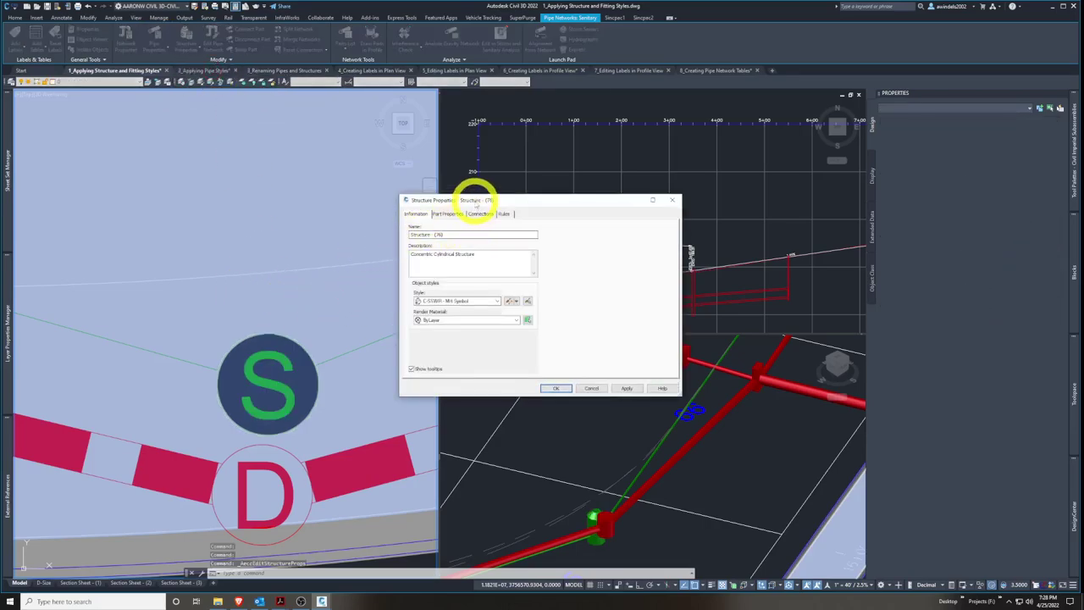
{"action": "left_click_drag", "start_coordinate": [474, 201], "coordinate": [413, 199]}
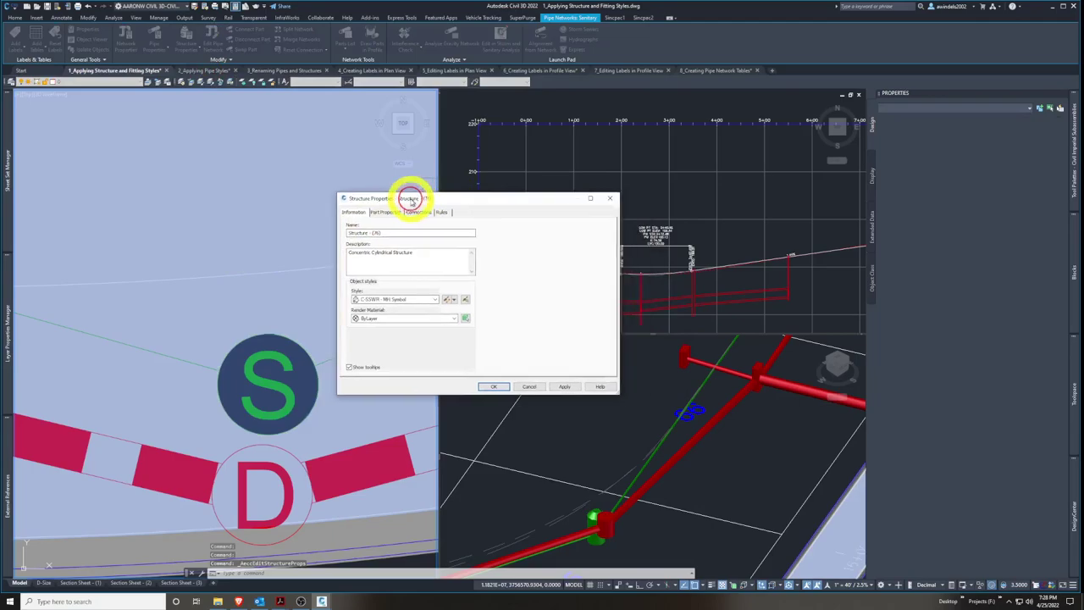
{"action": "left_click", "coordinate": [403, 301]}
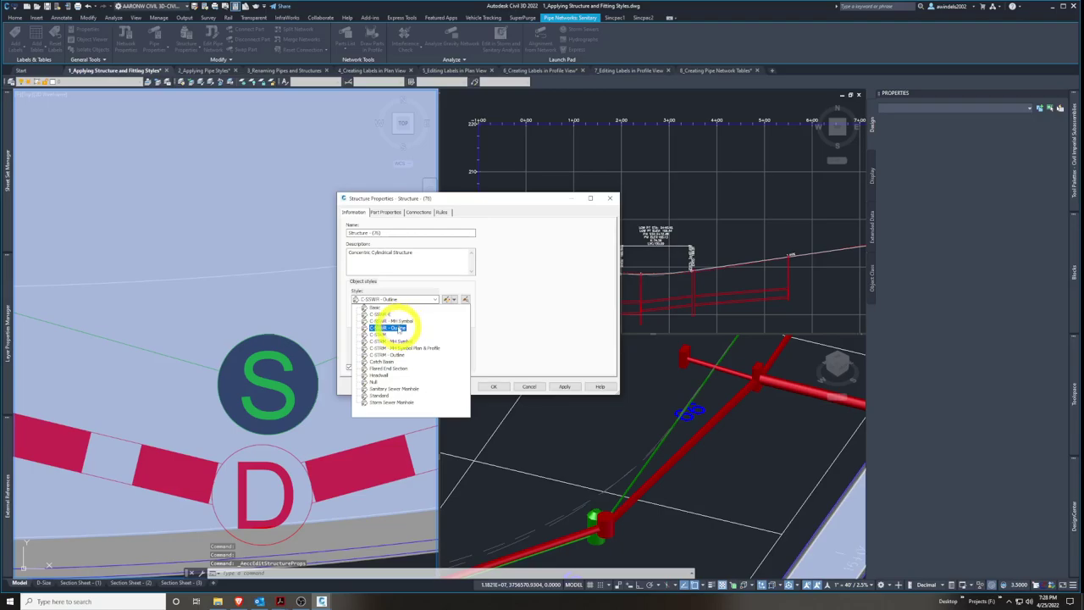
{"action": "left_click", "coordinate": [397, 328]}
{"action": "left_click", "coordinate": [493, 386]}
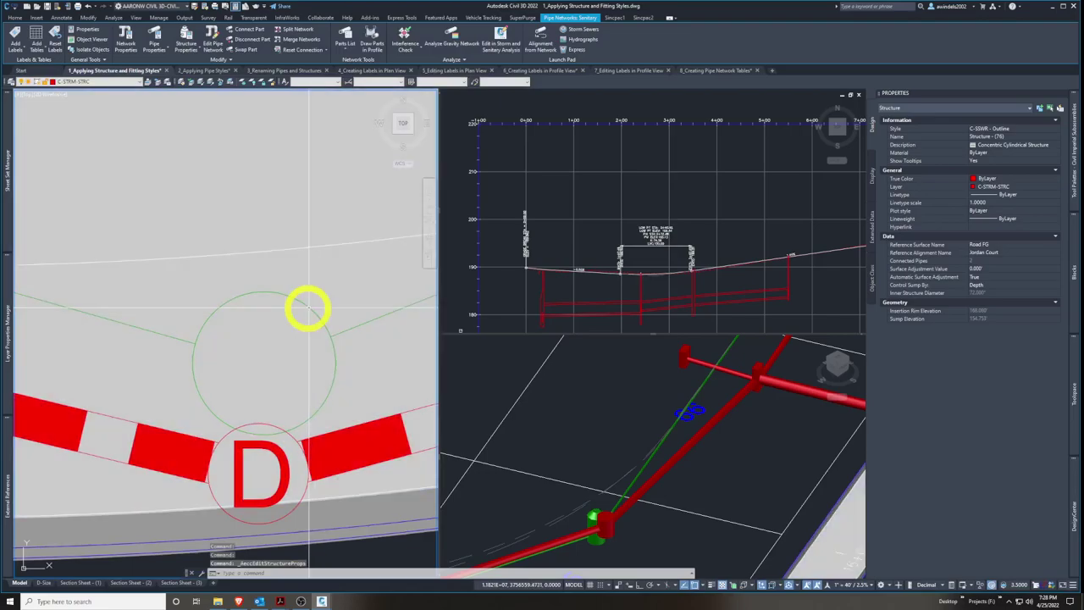
Select the D storm manhole beside the outlined sanitary manhole
{"action": "scroll", "coordinate": [305, 354], "scroll_direction": "down", "scroll_amount": 3}
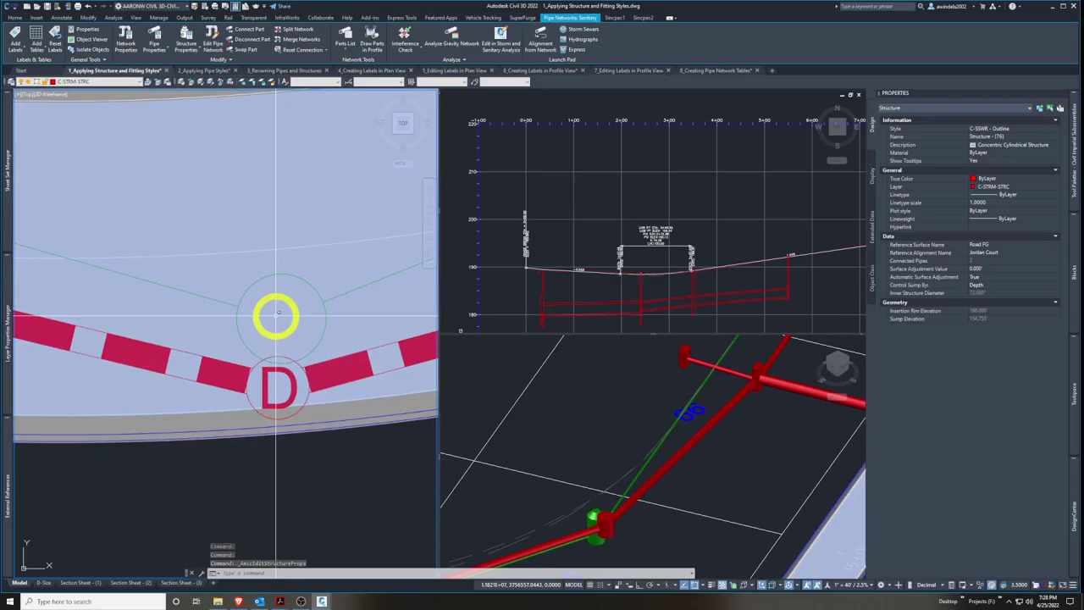
{"action": "left_click", "coordinate": [277, 314]}
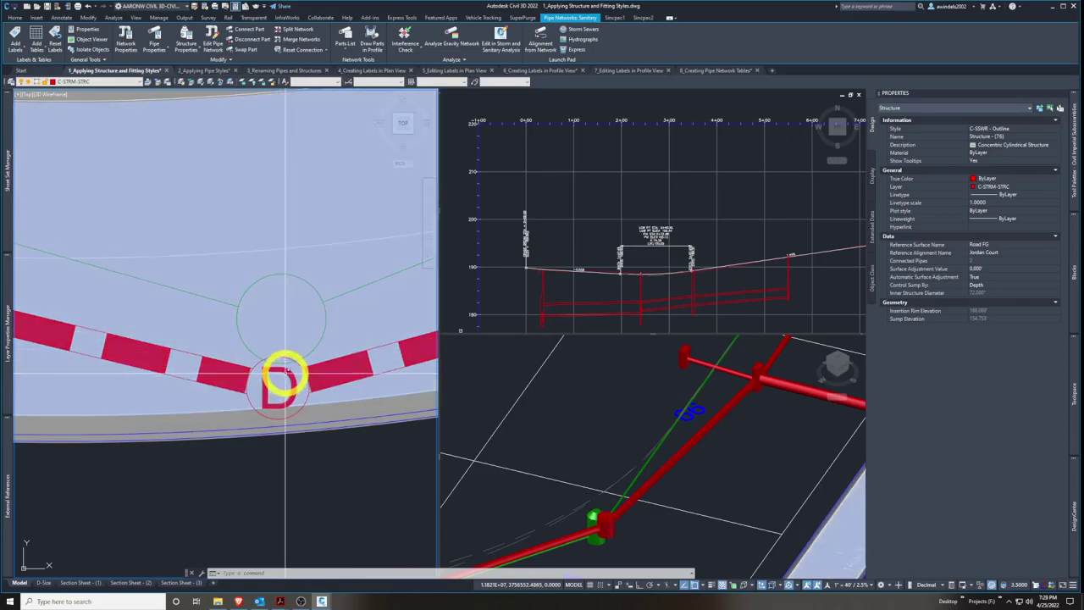
{"action": "left_click", "coordinate": [286, 373]}
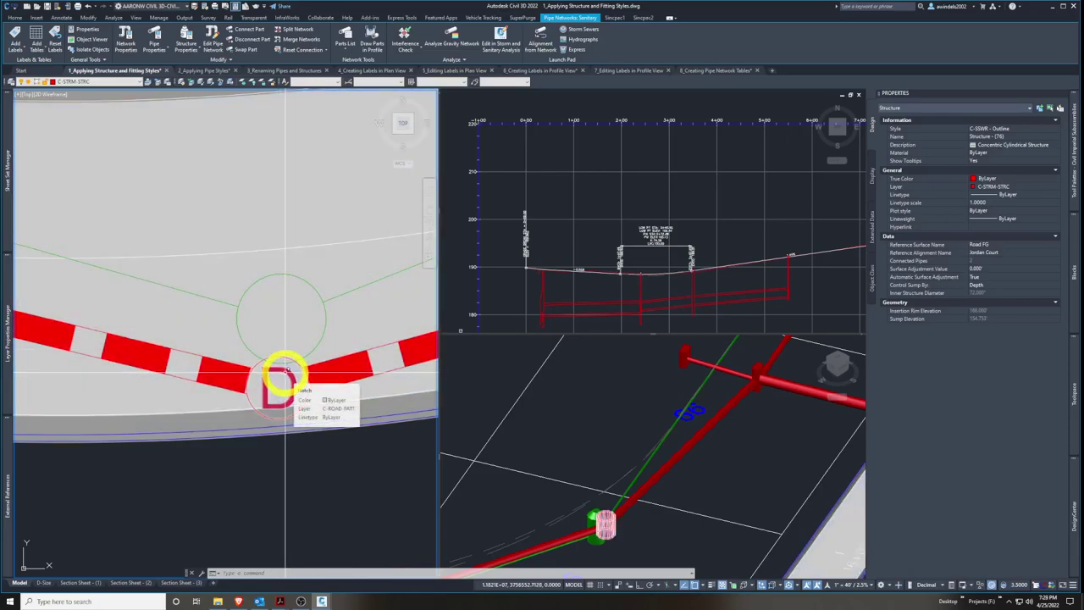
{"action": "key", "text": "Escape"}
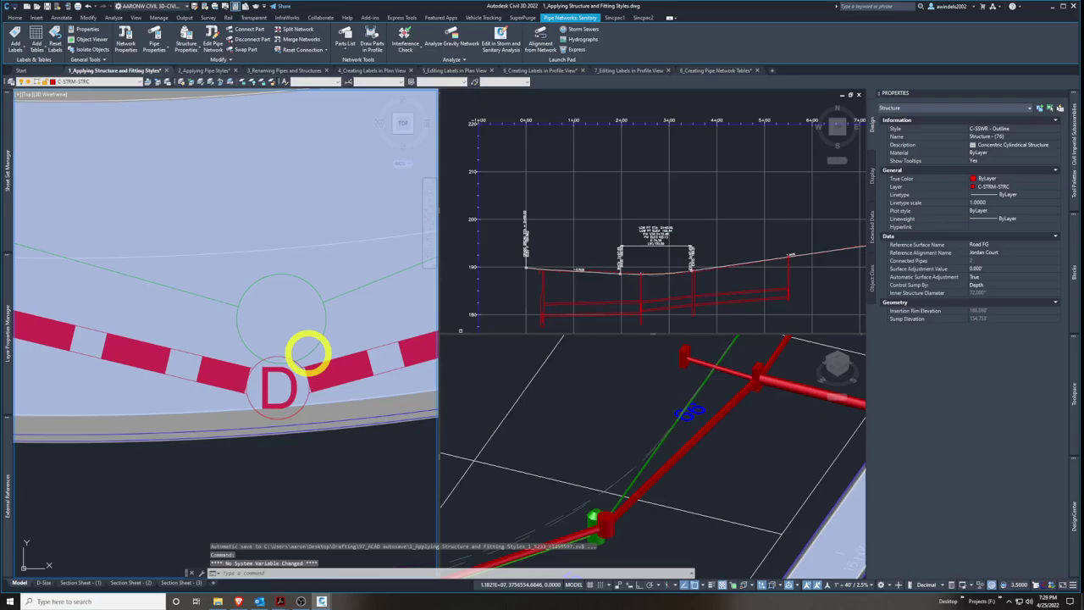
{"action": "mouse_move", "coordinate": [308, 351]}
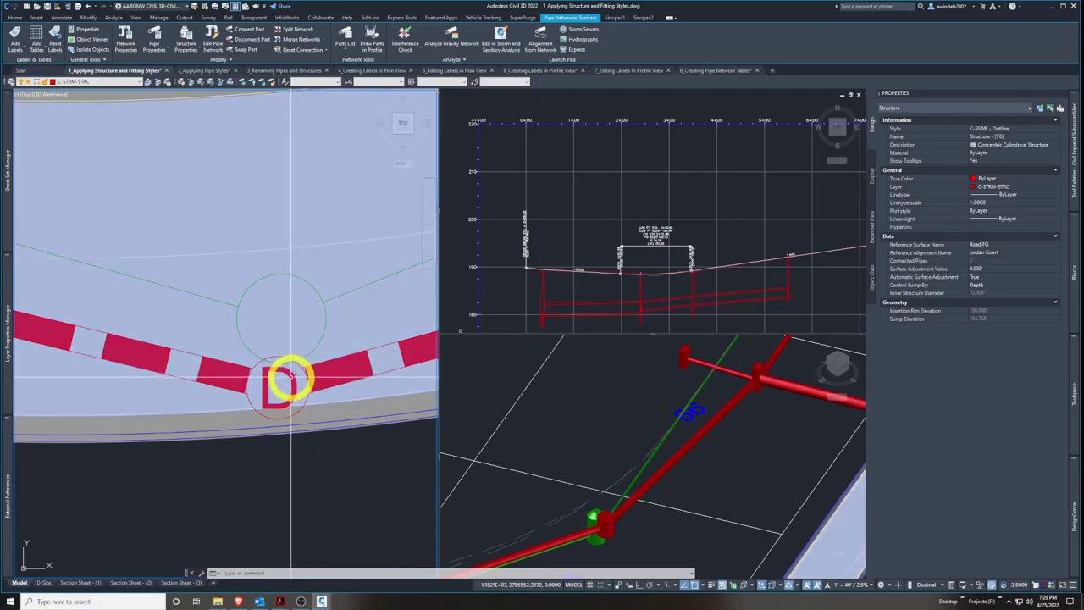
{"action": "left_click", "coordinate": [289, 370]}
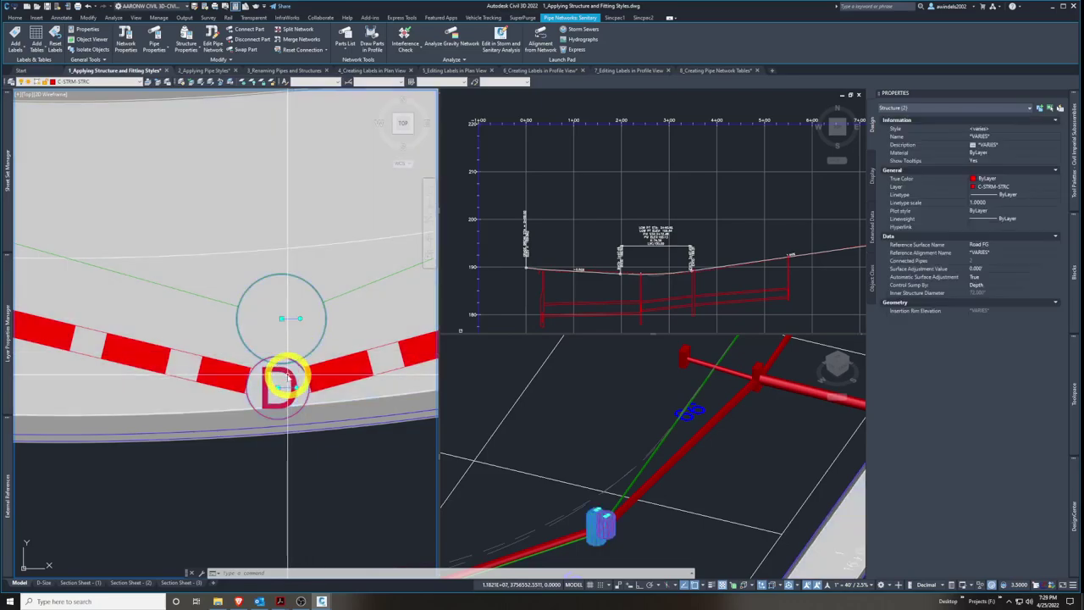
{"action": "key", "text": "Escape"}
{"action": "left_click", "coordinate": [289, 379]}
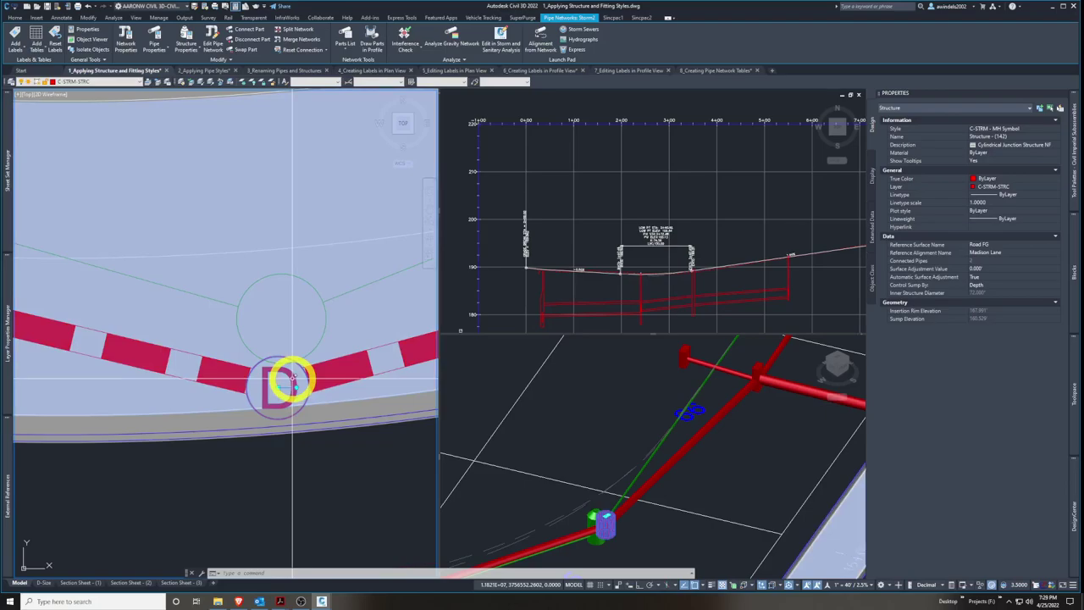
Set the D storm manhole's style to C-STRM - Outline in Structure Properties
{"action": "right_click", "coordinate": [294, 379]}
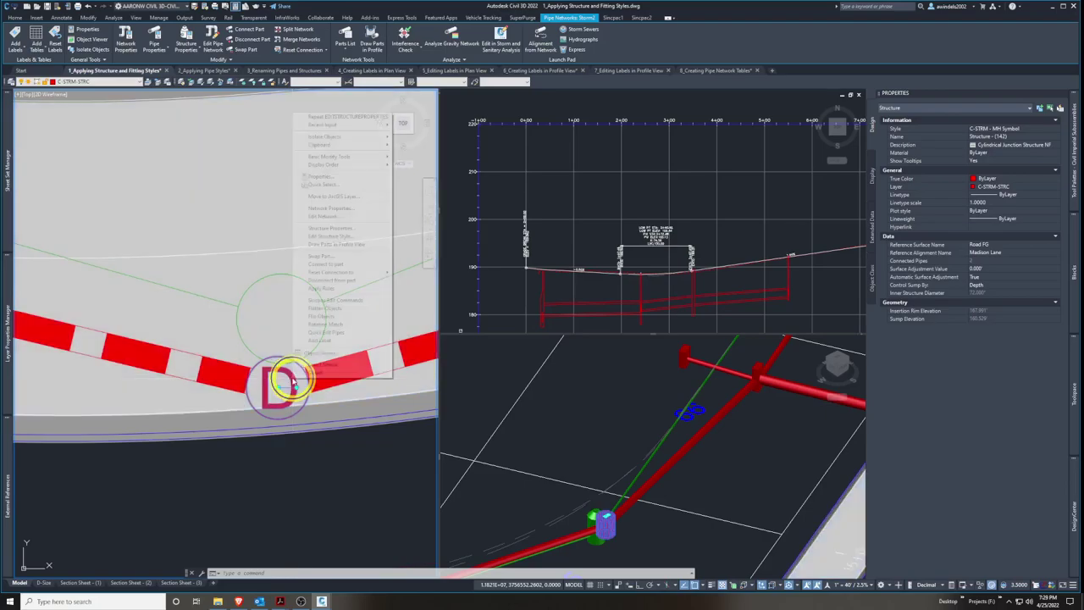
{"action": "left_click", "coordinate": [328, 230]}
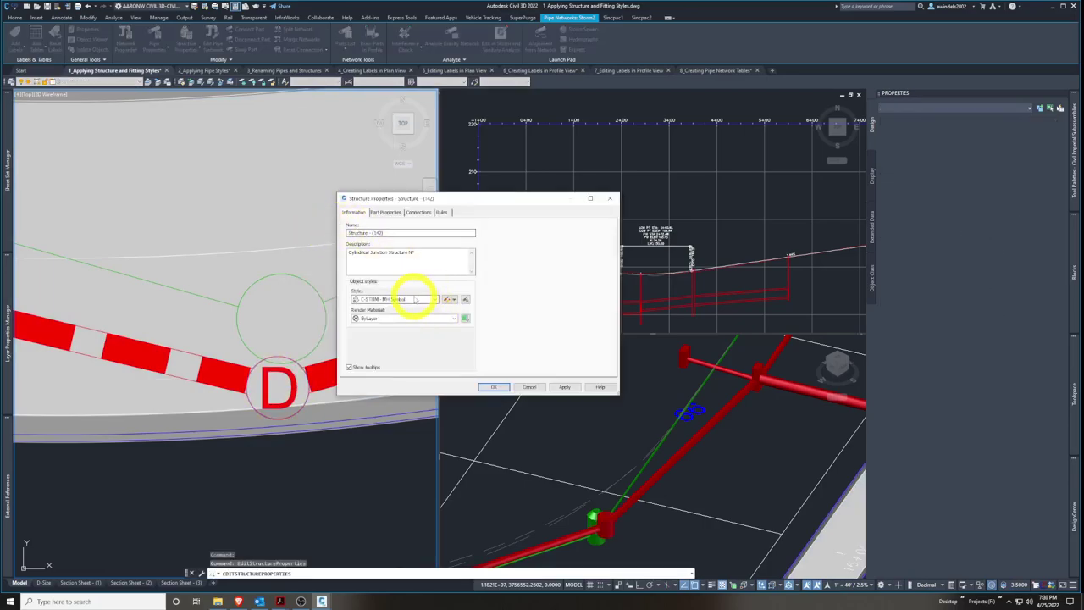
{"action": "left_click", "coordinate": [415, 300]}
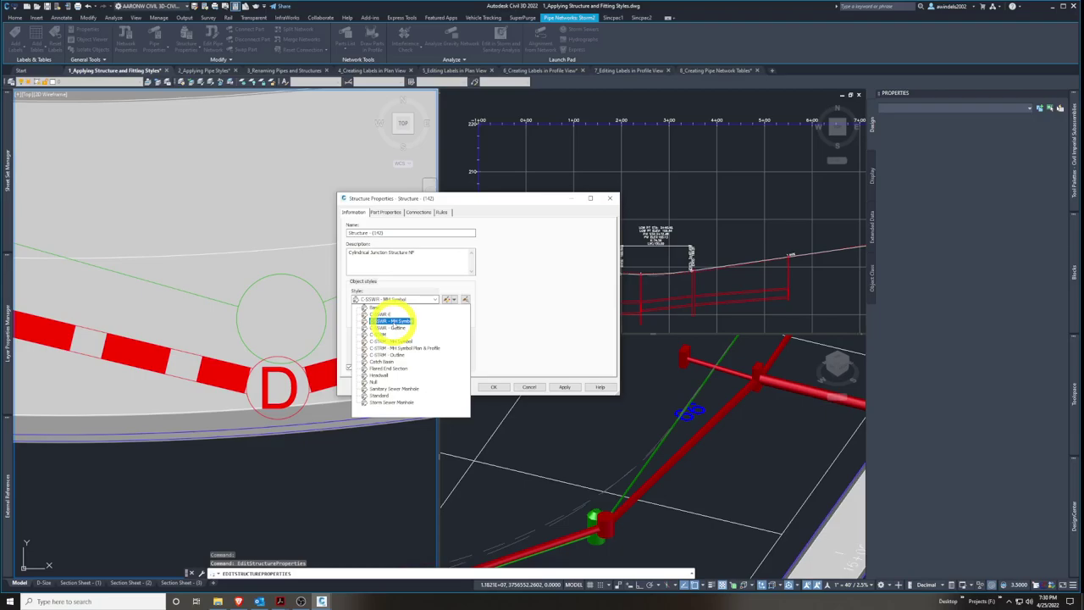
{"action": "left_click", "coordinate": [393, 356]}
{"action": "left_click", "coordinate": [495, 387]}
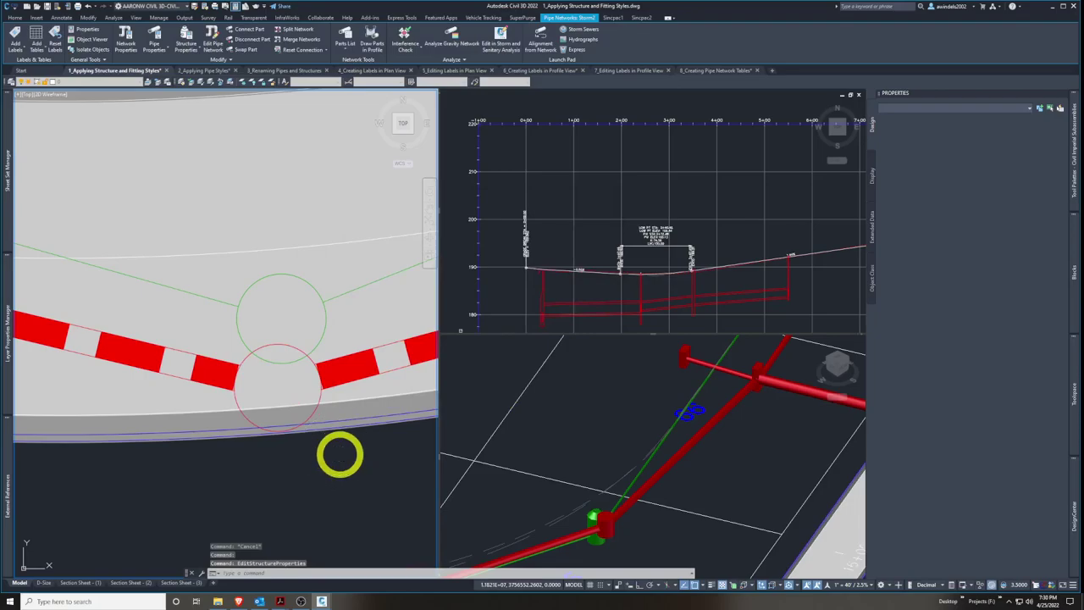
Clear the selection and move the plan view to the Emerson Road junction
{"action": "left_click", "coordinate": [322, 279]}
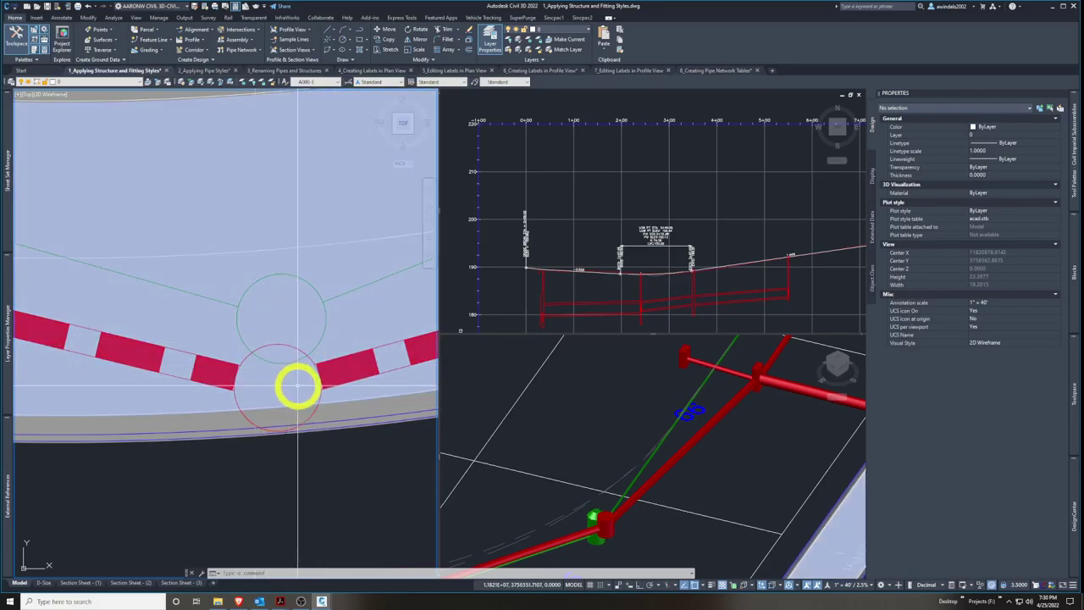
{"action": "scroll", "coordinate": [297, 355], "scroll_direction": "down", "scroll_amount": 6}
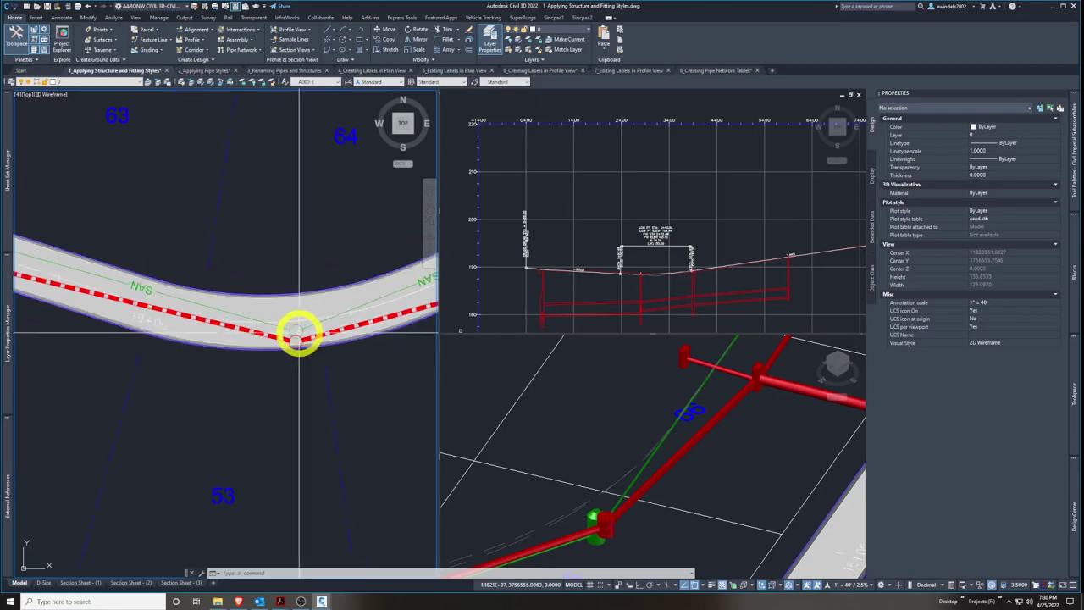
{"action": "middle_click_drag", "start_coordinate": [297, 307], "coordinate": [273, 387]}
{"action": "scroll", "coordinate": [263, 233], "scroll_direction": "up", "scroll_amount": 4}
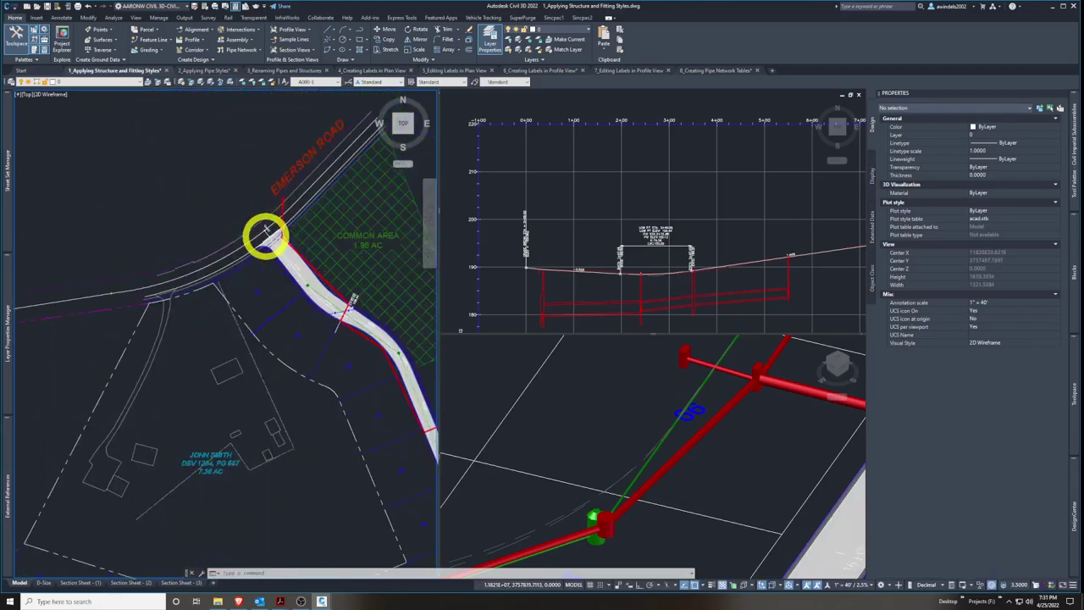
{"action": "scroll", "coordinate": [255, 269], "scroll_direction": "up", "scroll_amount": 3}
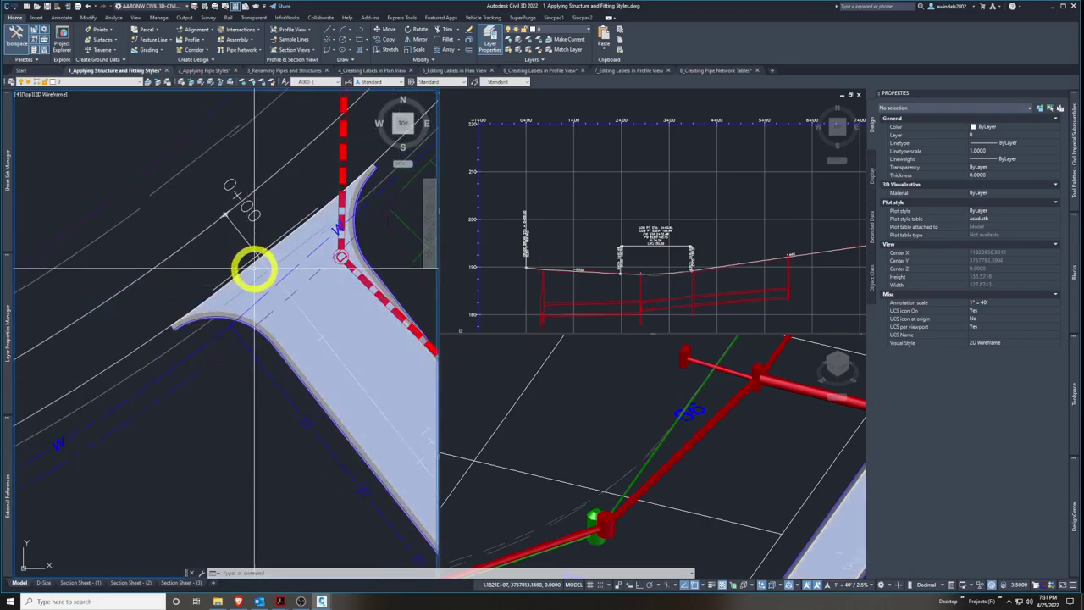
{"action": "middle_click_drag", "start_coordinate": [254, 266], "coordinate": [327, 262]}
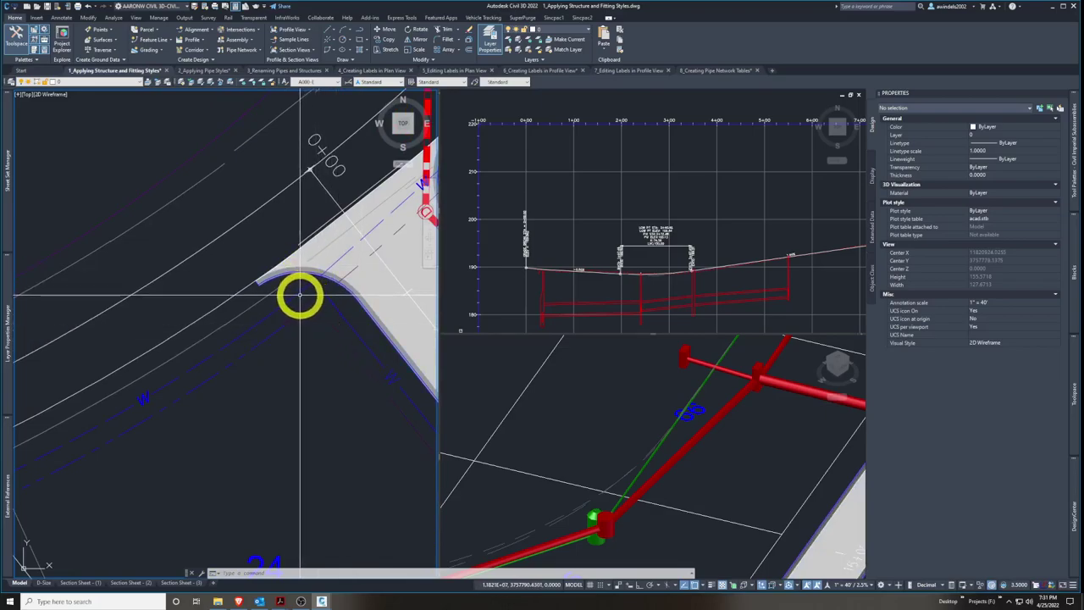
Select the water main pressure pipe at the road junction
{"action": "key", "text": "Escape"}
{"action": "key", "text": "Escape"}
{"action": "middle_click_drag", "start_coordinate": [332, 301], "coordinate": [327, 310]}
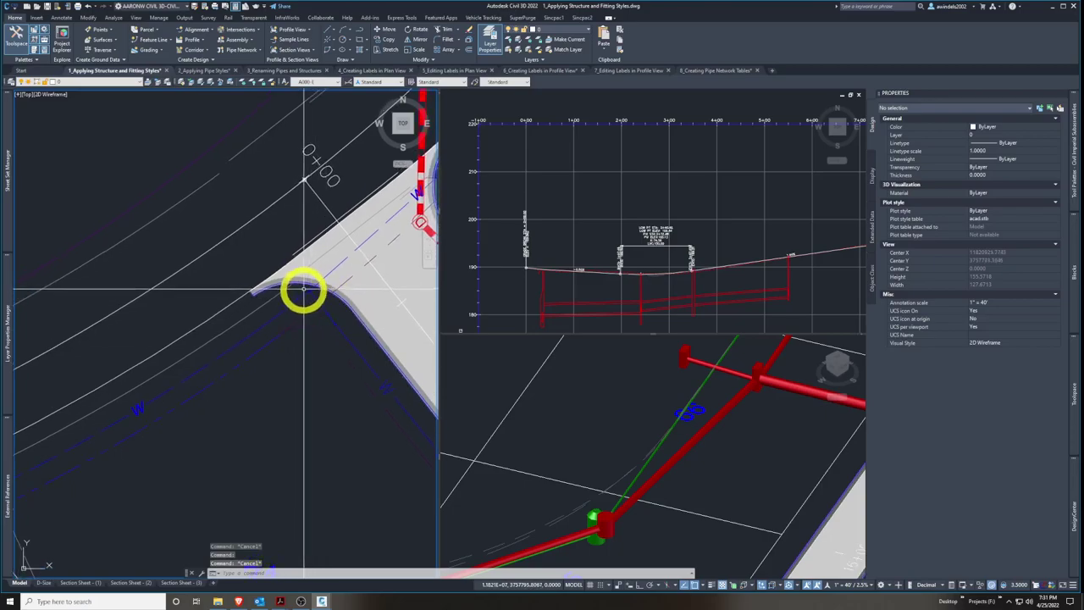
{"action": "left_click", "coordinate": [296, 301]}
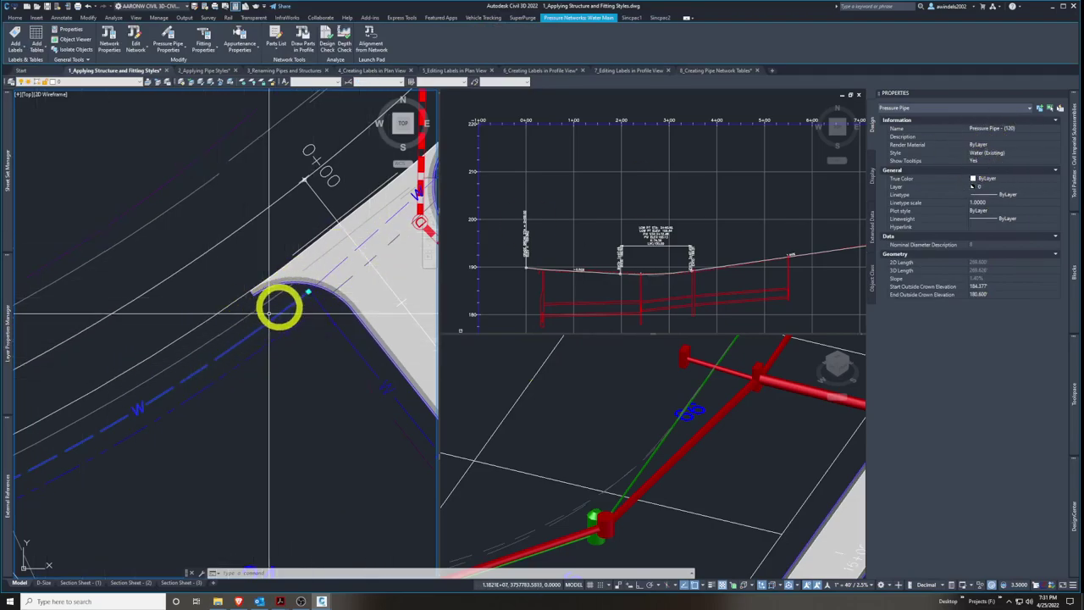
Pan along the water line to the curb return and clear the pressure pipe selection
{"action": "mouse_move", "coordinate": [341, 265]}
{"action": "middle_mouse_down"}
{"action": "mouse_move", "coordinate": [261, 326]}
{"action": "mouse_move", "coordinate": [266, 310]}
{"action": "middle_mouse_up"}
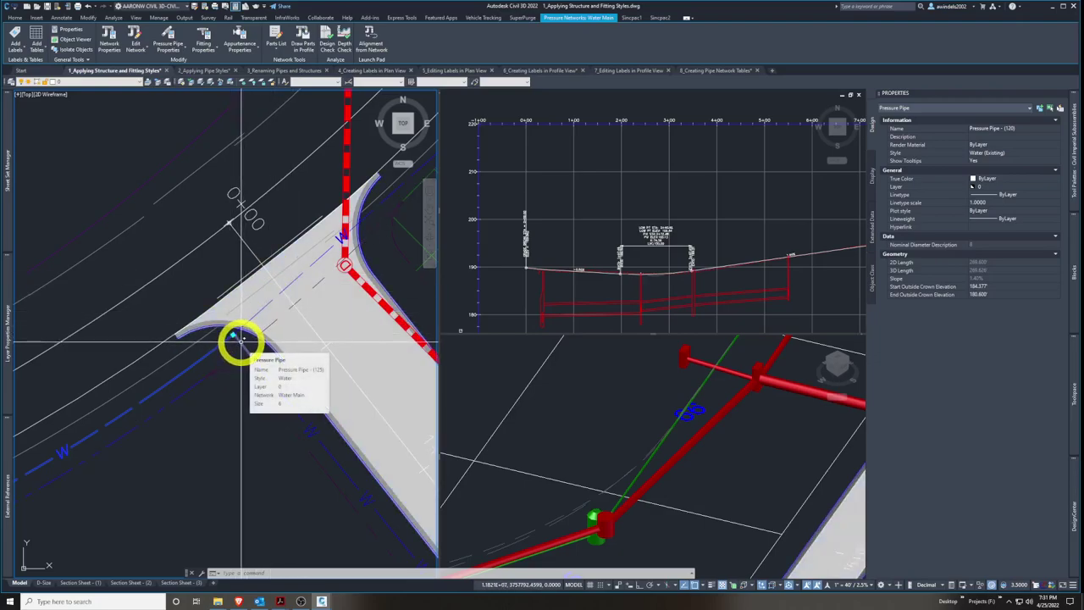
{"action": "key", "text": "Escape"}
{"action": "left_click", "coordinate": [260, 369]}
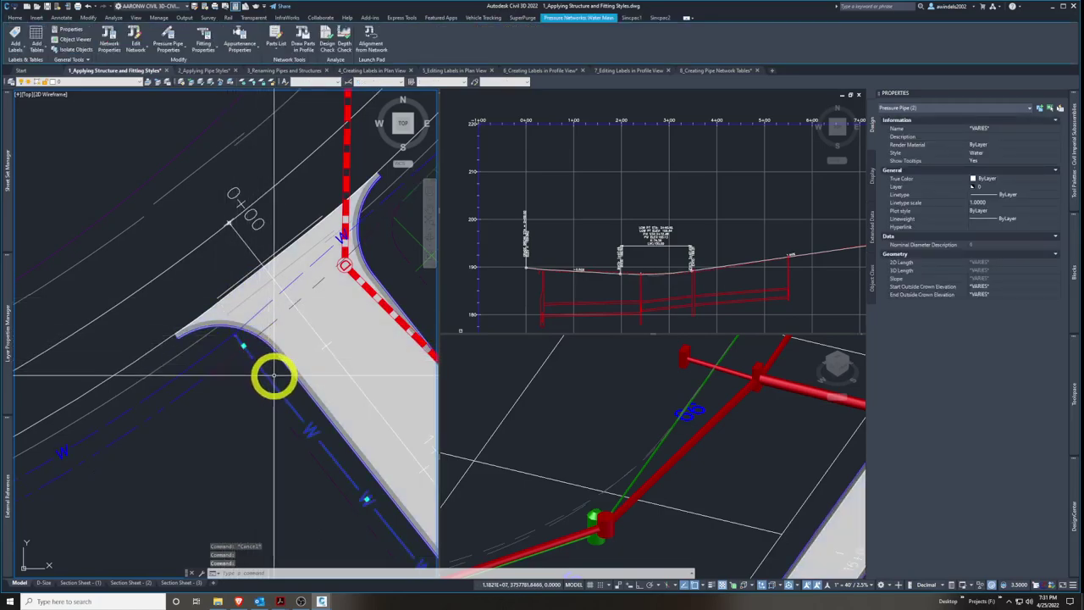
{"action": "key", "text": "Escape"}
{"action": "scroll", "coordinate": [248, 366], "scroll_direction": "up", "scroll_amount": 5}
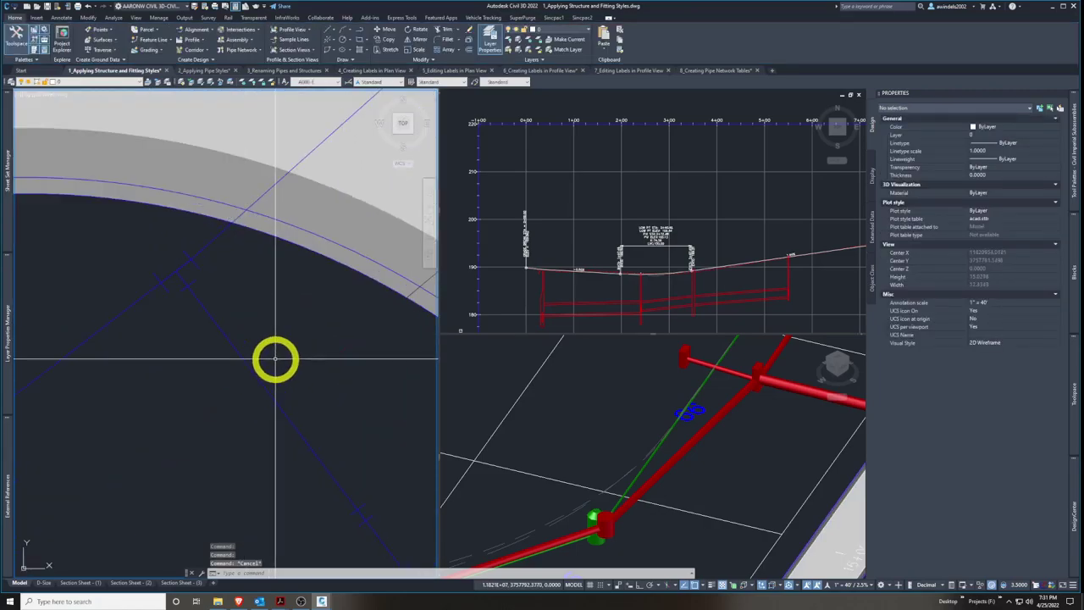
{"action": "scroll", "coordinate": [250, 333], "scroll_direction": "up", "scroll_amount": 2}
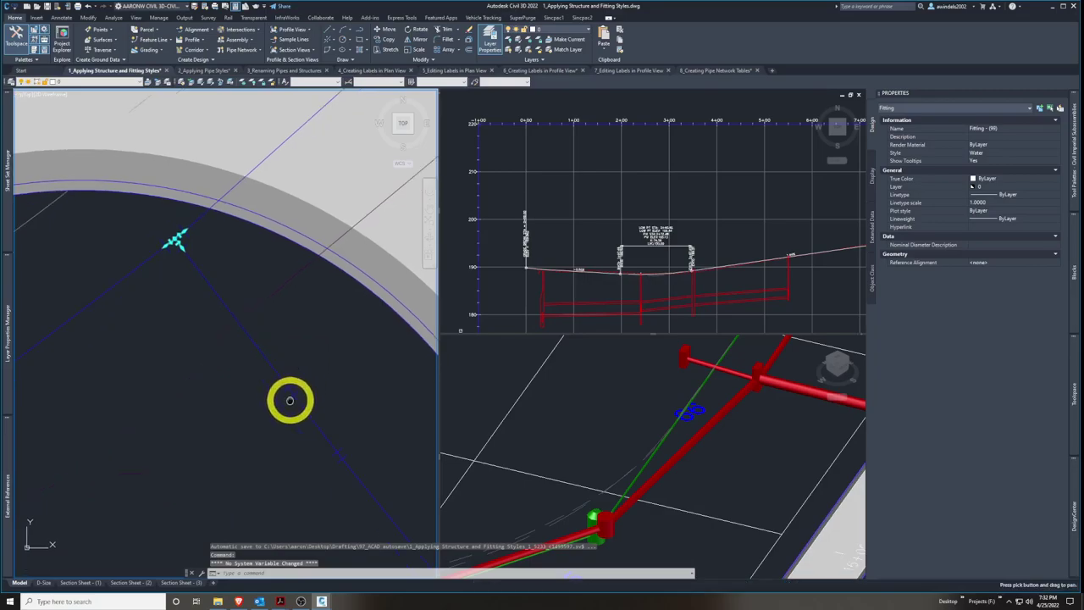
Window-select the three water-main fittings at the curb-return connection point
{"action": "left_click", "coordinate": [288, 393]}
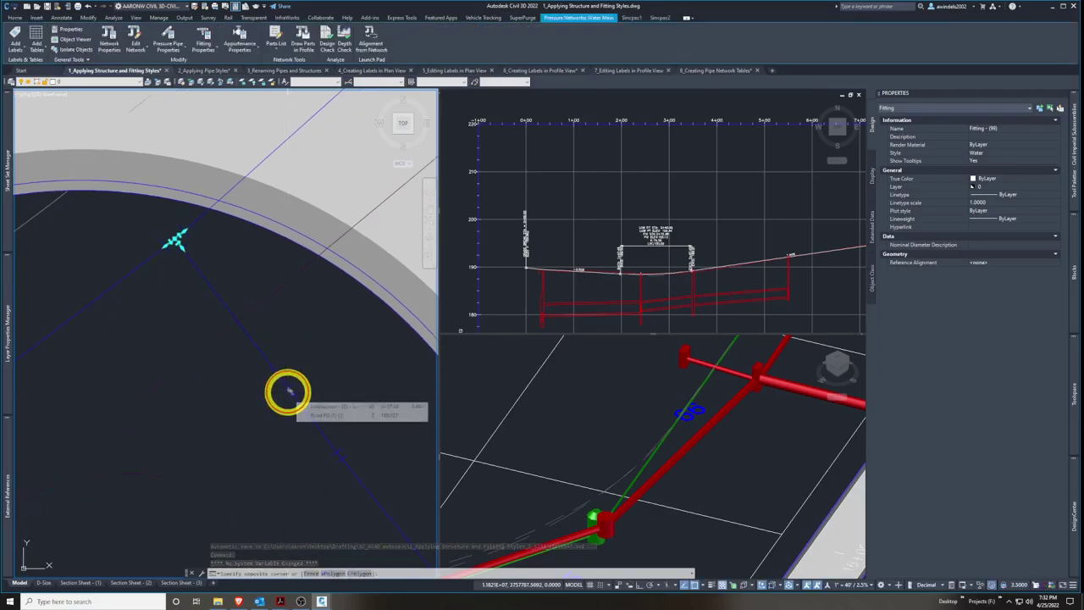
{"action": "left_click", "coordinate": [286, 388]}
{"action": "middle_click_drag", "start_coordinate": [335, 377], "coordinate": [293, 302]}
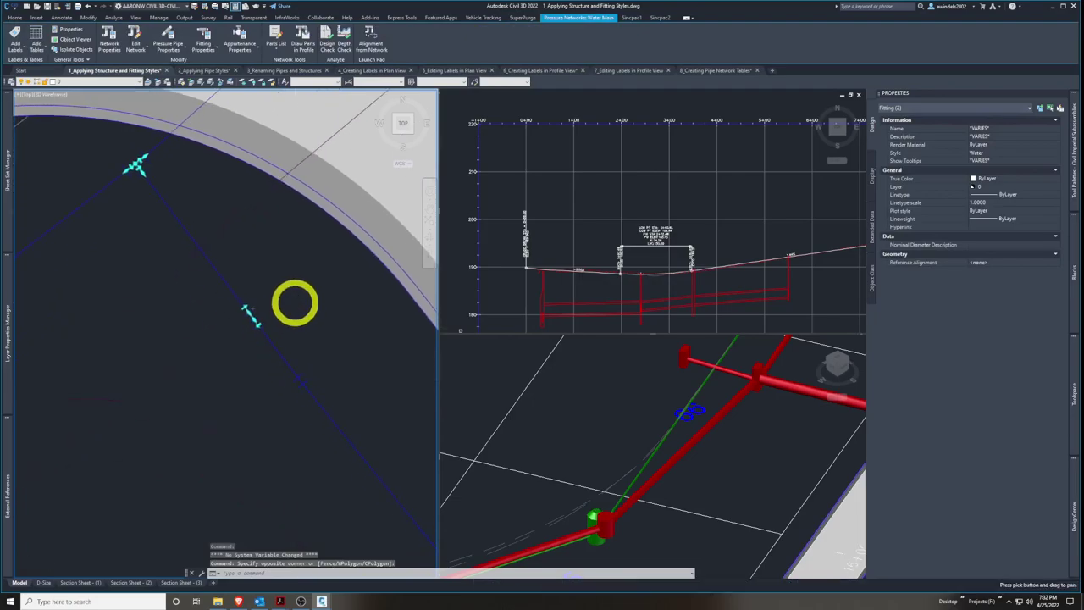
{"action": "left_click", "coordinate": [302, 381]}
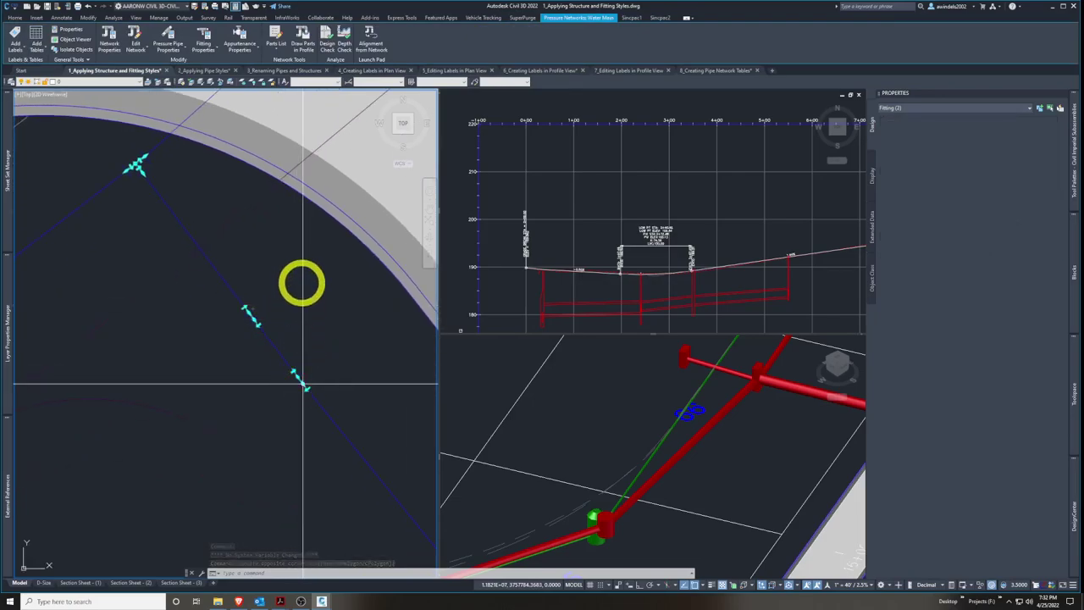
{"action": "left_click", "coordinate": [309, 281]}
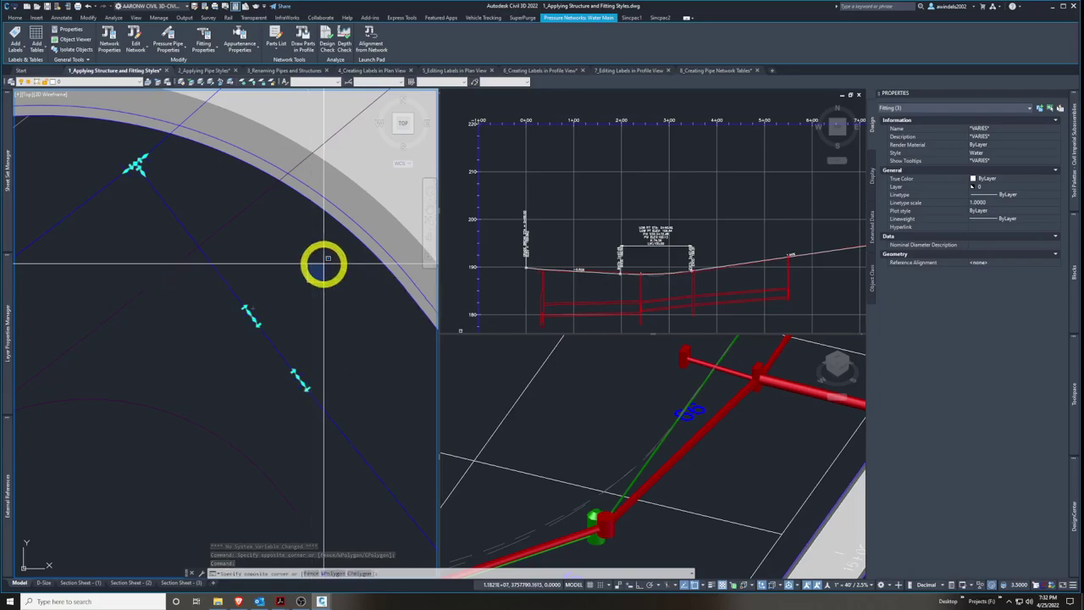
{"action": "left_click", "coordinate": [310, 291]}
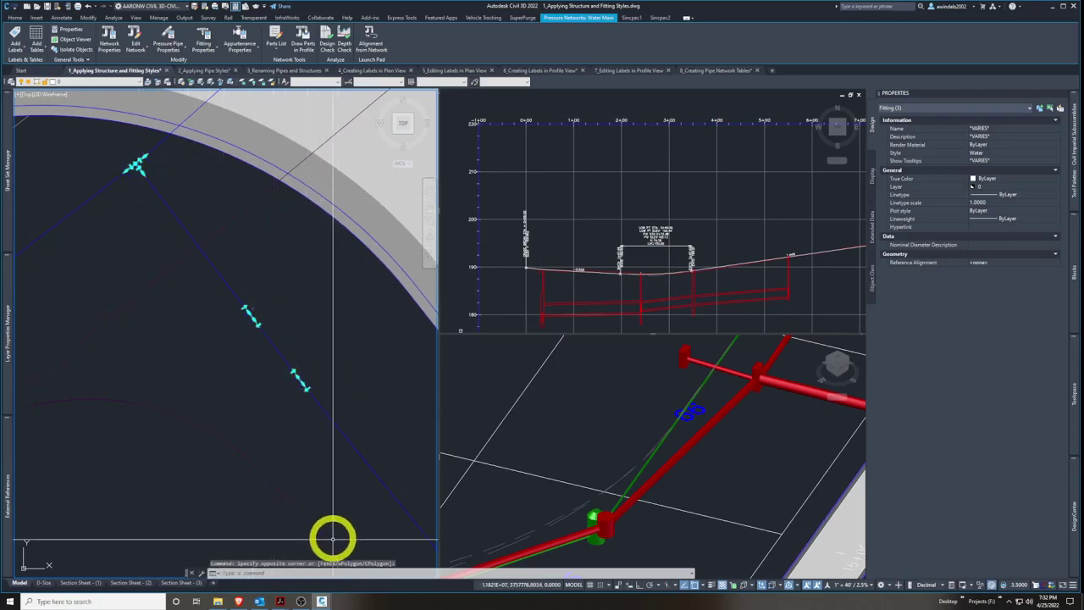
Review Exercise 16.1 on page 320 of the textbook PDF, then minimize Acrobat
{"action": "mouse_move", "coordinate": [280, 598]}
{"action": "left_click", "coordinate": [286, 561]}
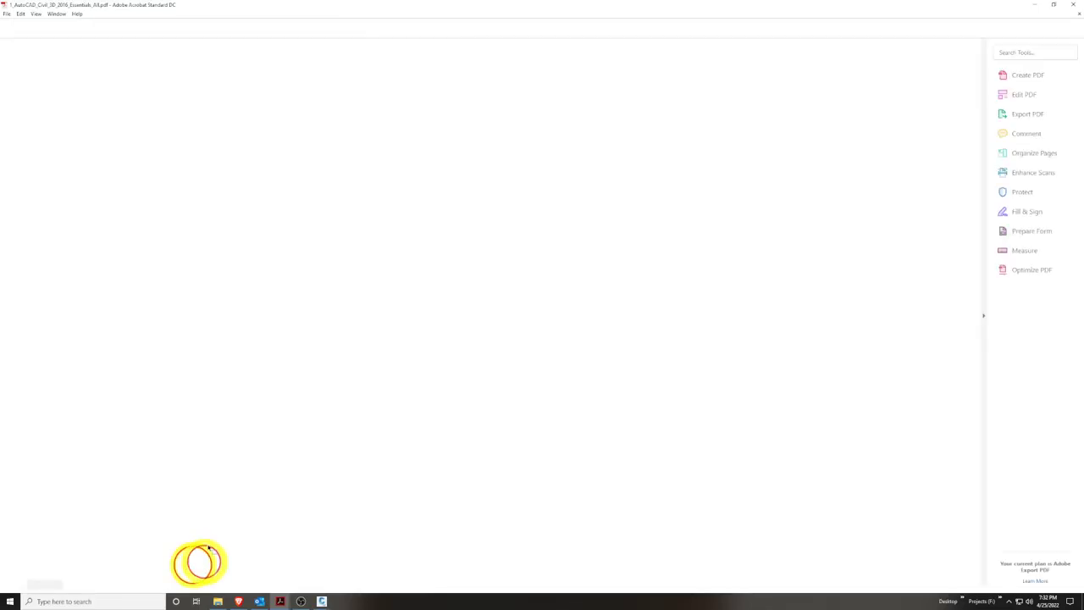
{"action": "scroll", "coordinate": [460, 363], "scroll_direction": "up", "scroll_amount": 10}
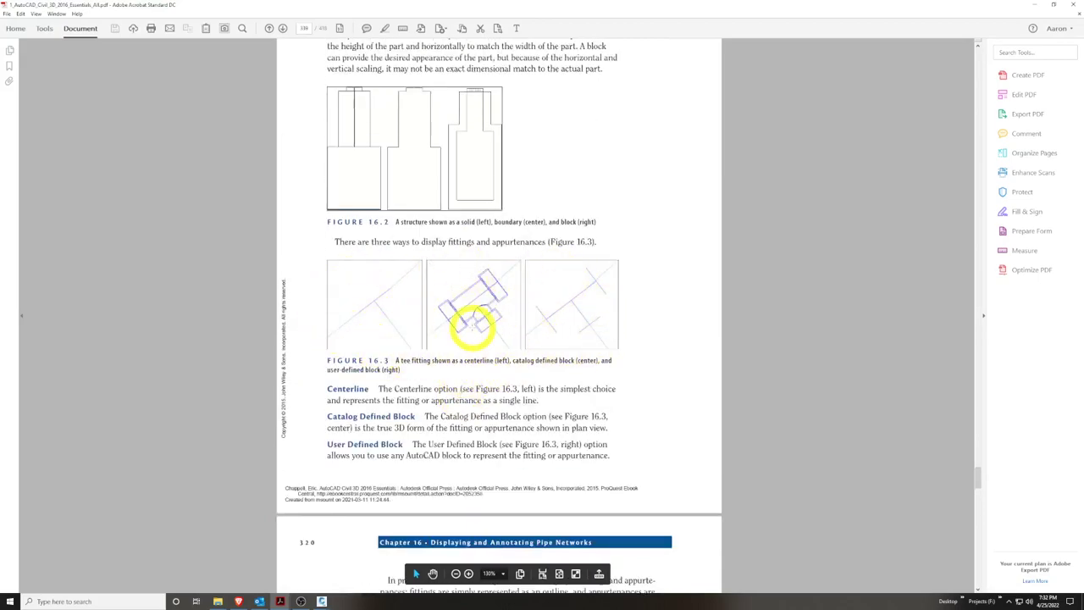
{"action": "scroll", "coordinate": [457, 301], "scroll_direction": "down", "scroll_amount": 10}
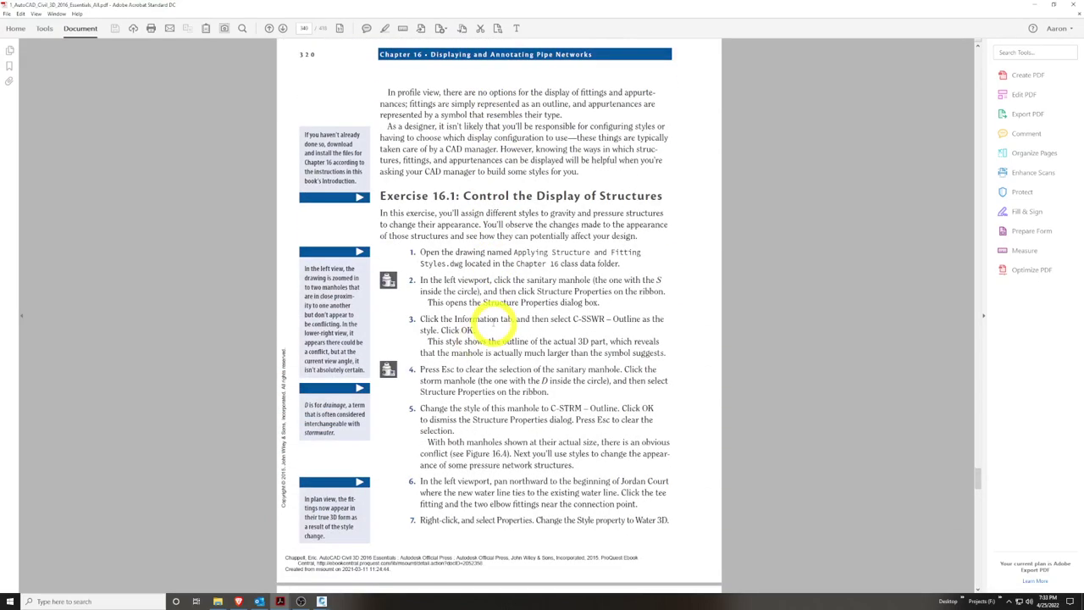
{"action": "left_click", "coordinate": [1049, 5]}
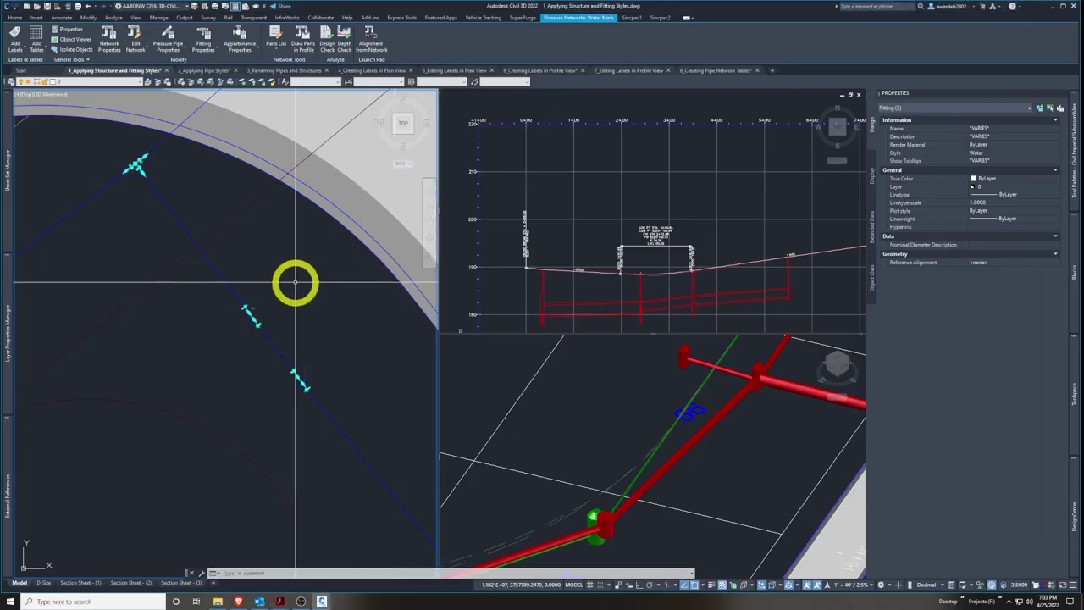
Set the three selected fittings' style to Water 3D in the Properties palette
{"action": "left_click", "coordinate": [989, 154]}
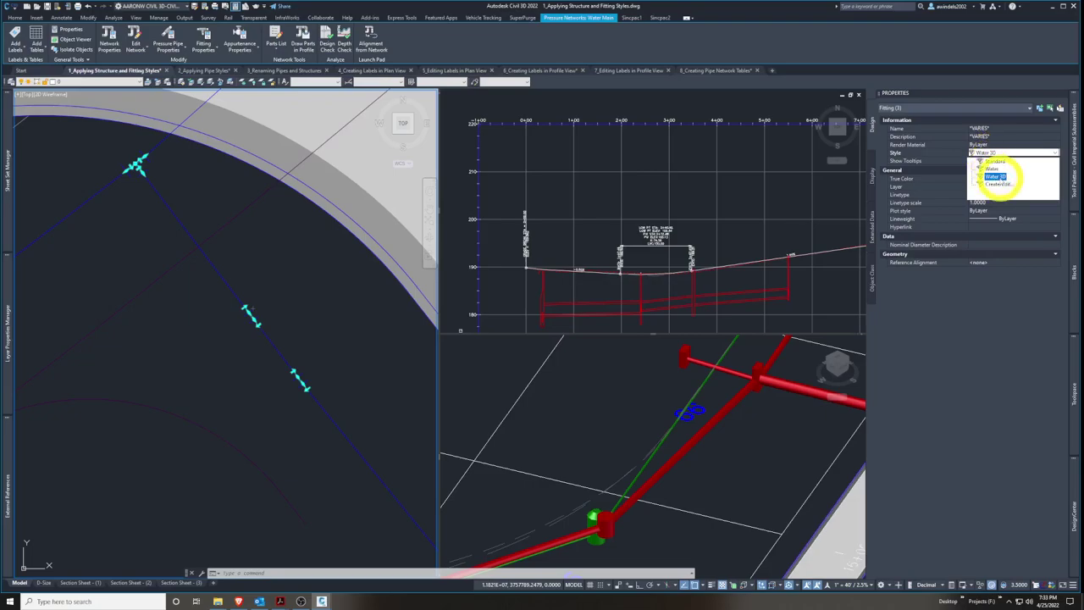
{"action": "left_click", "coordinate": [993, 177]}
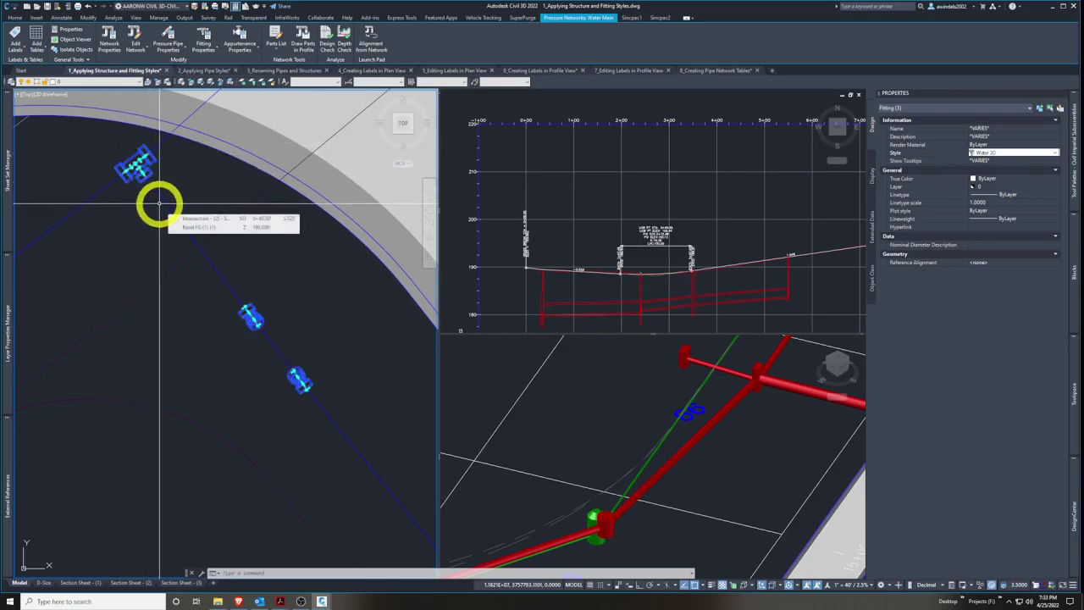
{"action": "scroll", "coordinate": [177, 194], "scroll_direction": "up", "scroll_amount": 2}
{"action": "scroll", "coordinate": [235, 222], "scroll_direction": "down", "scroll_amount": 2}
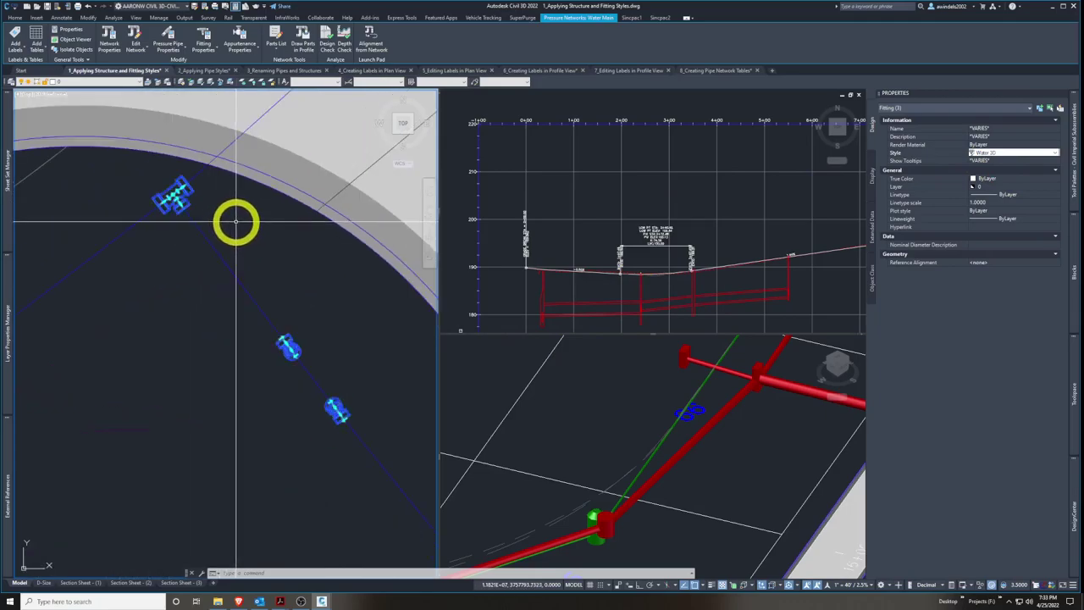
{"action": "right_click", "coordinate": [235, 222]}
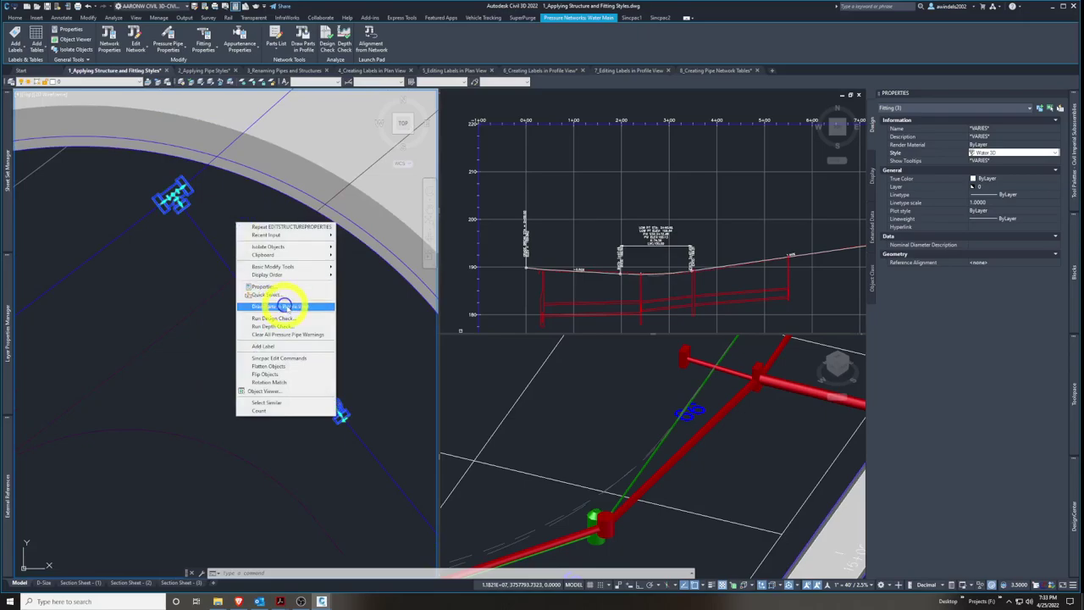
{"action": "left_click", "coordinate": [318, 359]}
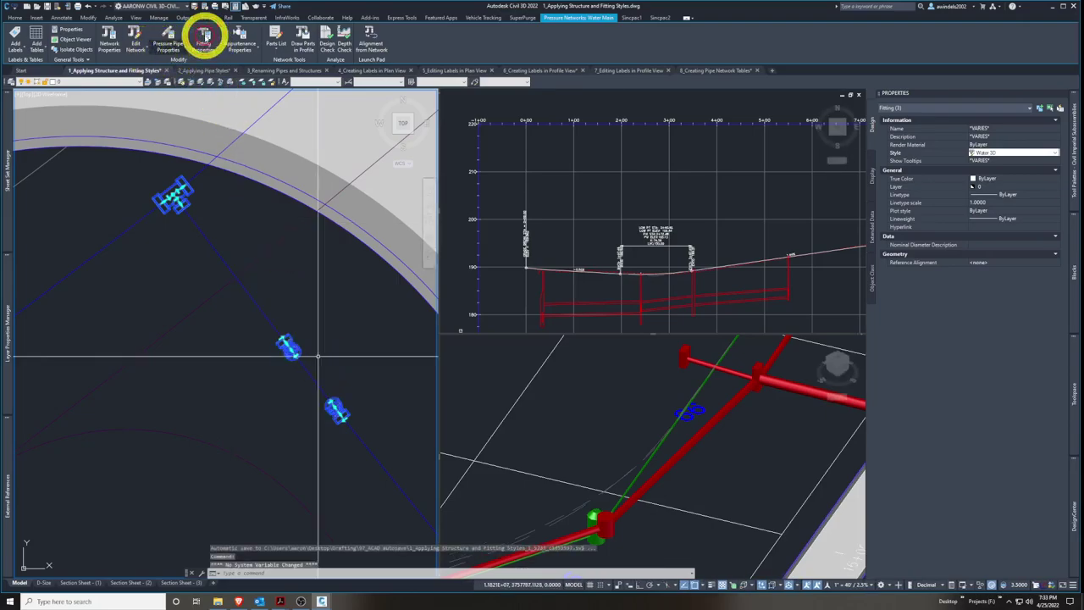
Use Fitting Properties to switch the middle fitting's object style back to Water
{"action": "left_click", "coordinate": [204, 36]}
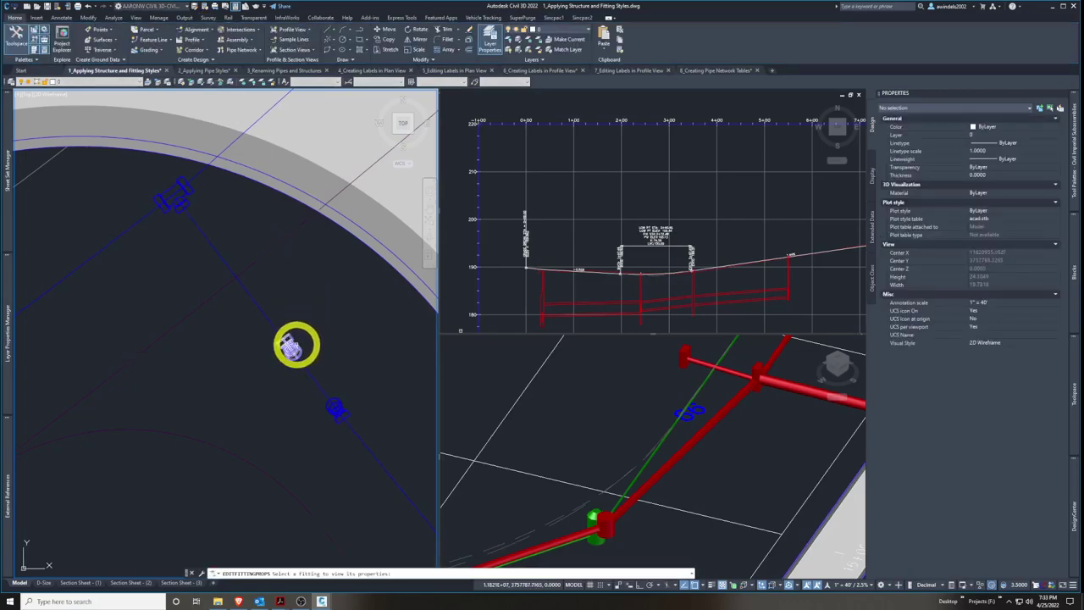
{"action": "left_click", "coordinate": [295, 345]}
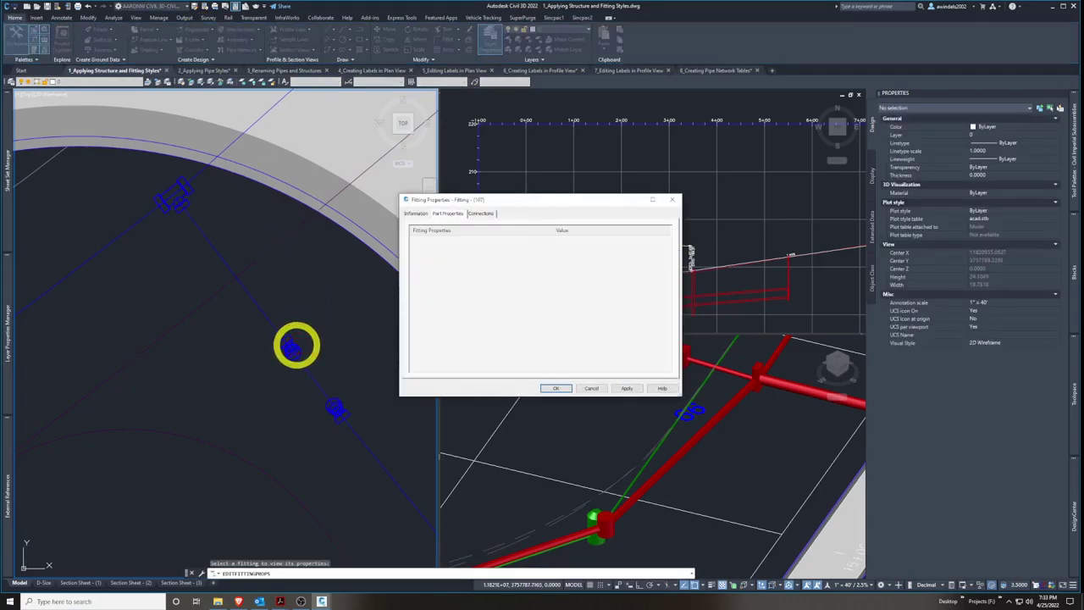
{"action": "left_click", "coordinate": [417, 213]}
{"action": "left_click", "coordinate": [449, 293]}
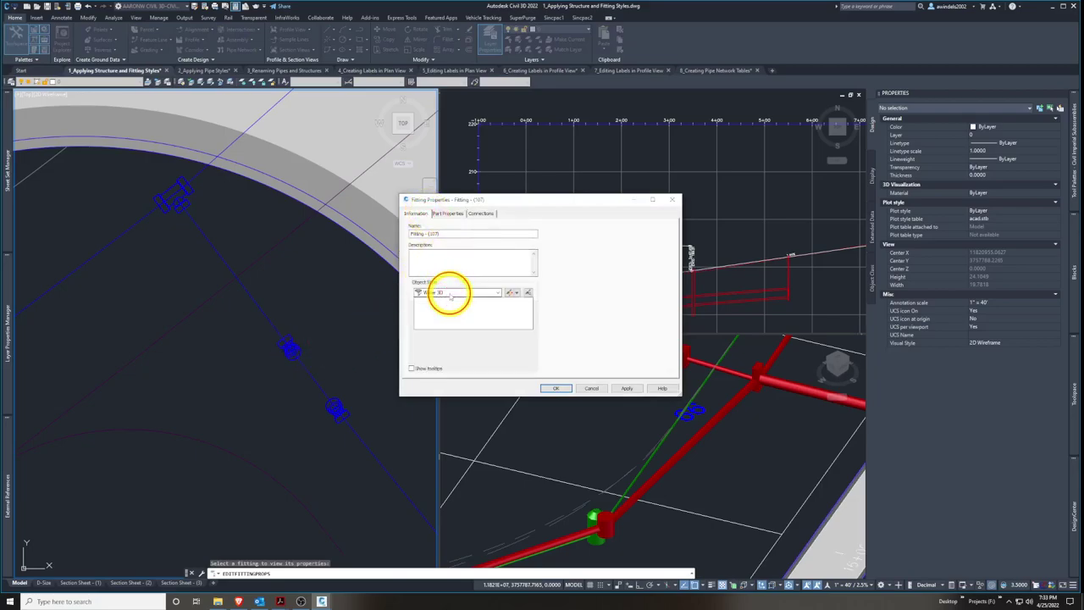
{"action": "left_click", "coordinate": [438, 308]}
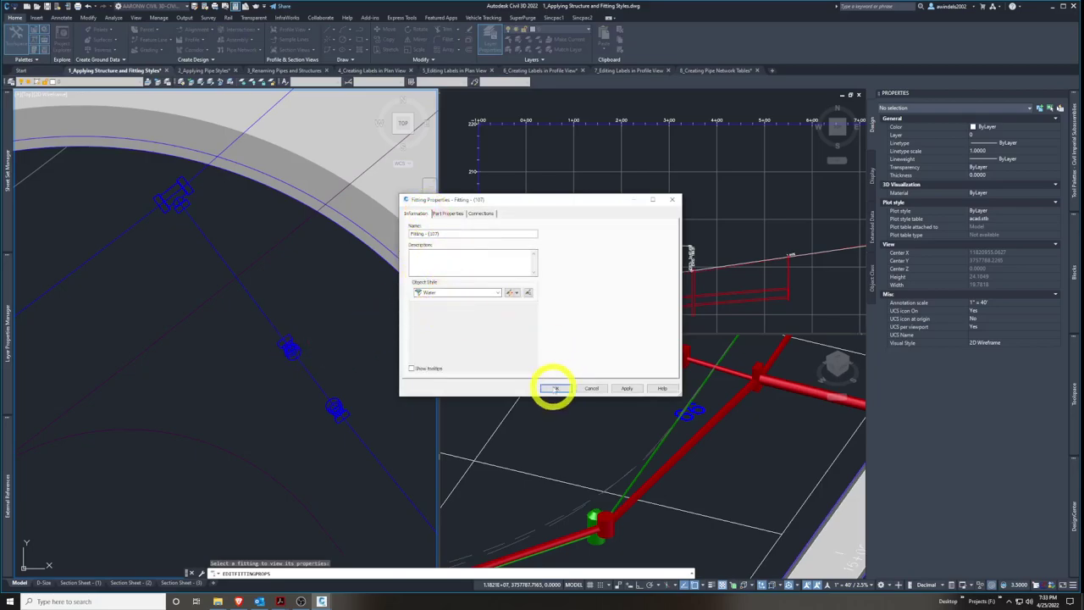
{"action": "left_click", "coordinate": [555, 389]}
{"action": "key", "text": "Return"}
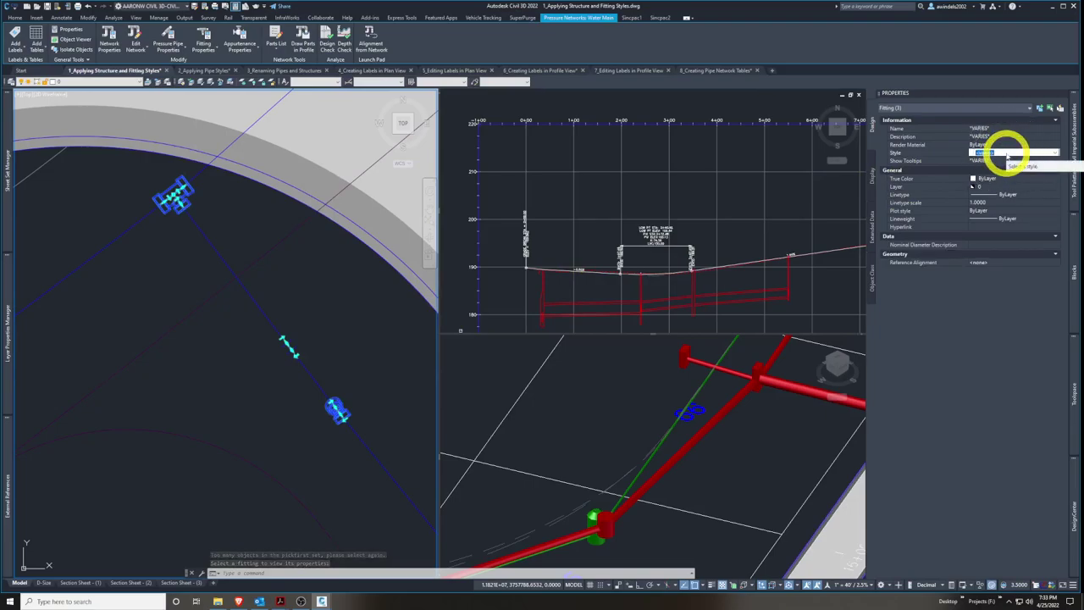
Apply the single water fitting style to all three fittings, then switch to the tutorial PDF
{"action": "left_click", "coordinate": [1008, 153]}
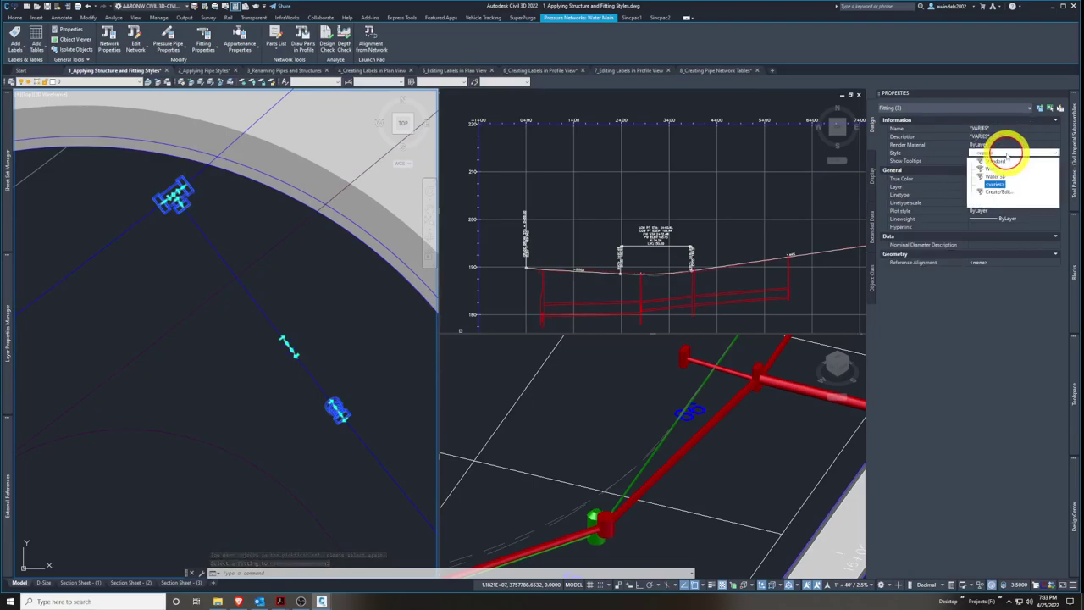
{"action": "left_click", "coordinate": [995, 176]}
{"action": "key", "text": "Escape"}
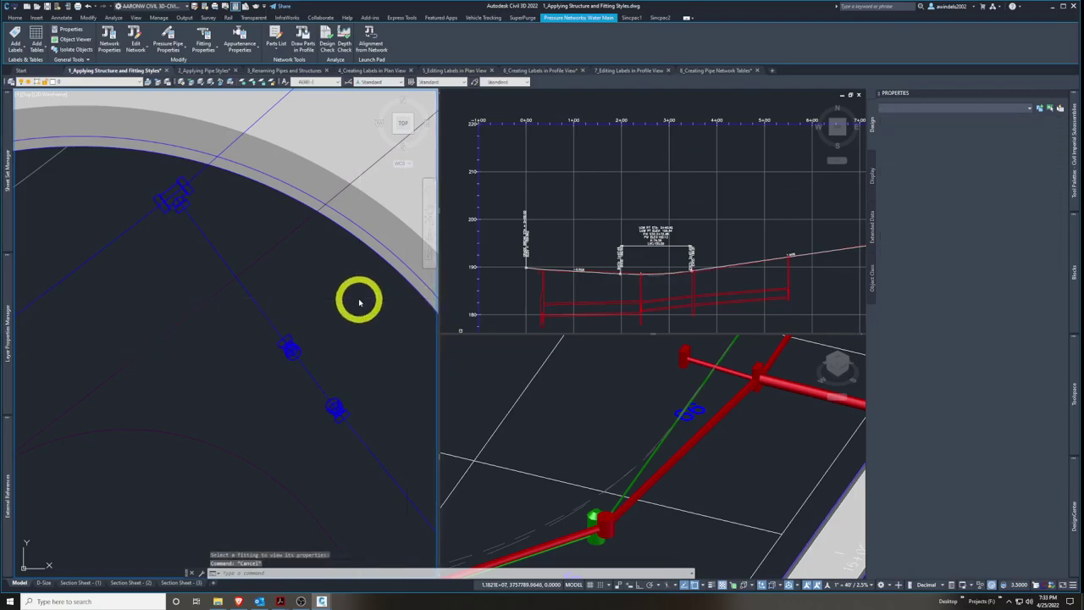
{"action": "left_click", "coordinate": [322, 278]}
{"action": "key", "text": "alt+Tab"}
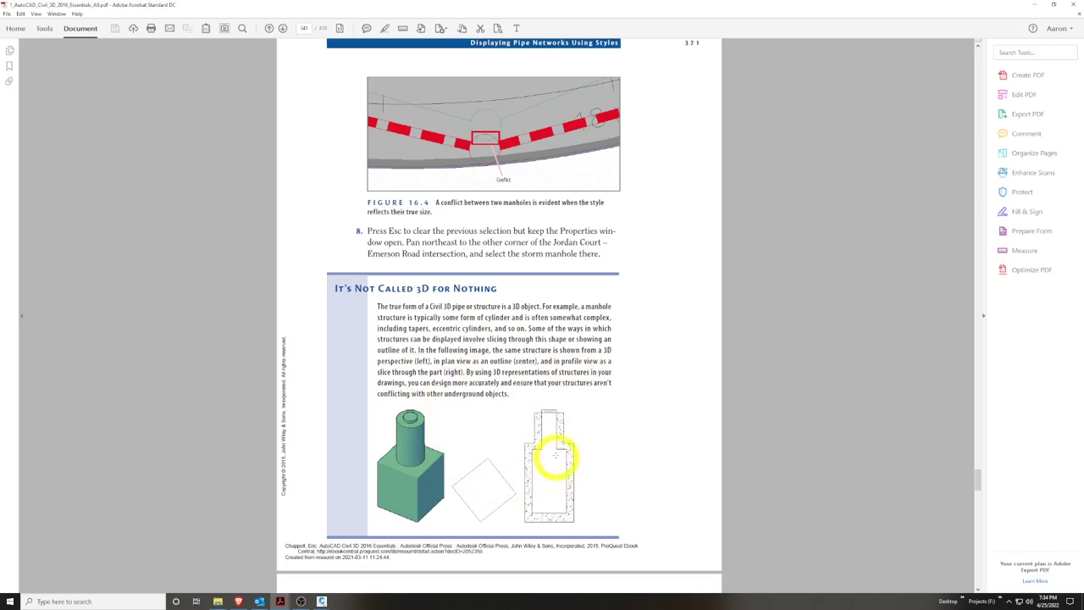
Scroll the PDF to page 322 and switch to the 'sewer manhole' image results
{"action": "scroll", "coordinate": [555, 457], "scroll_direction": "down", "scroll_amount": 4}
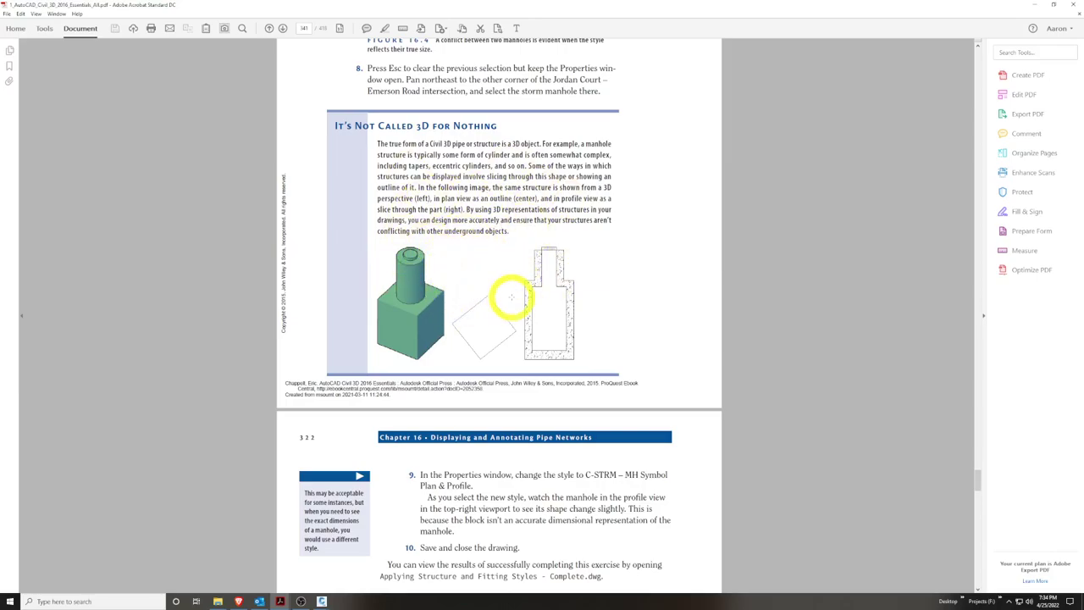
{"action": "key", "text": "alt+Tab"}
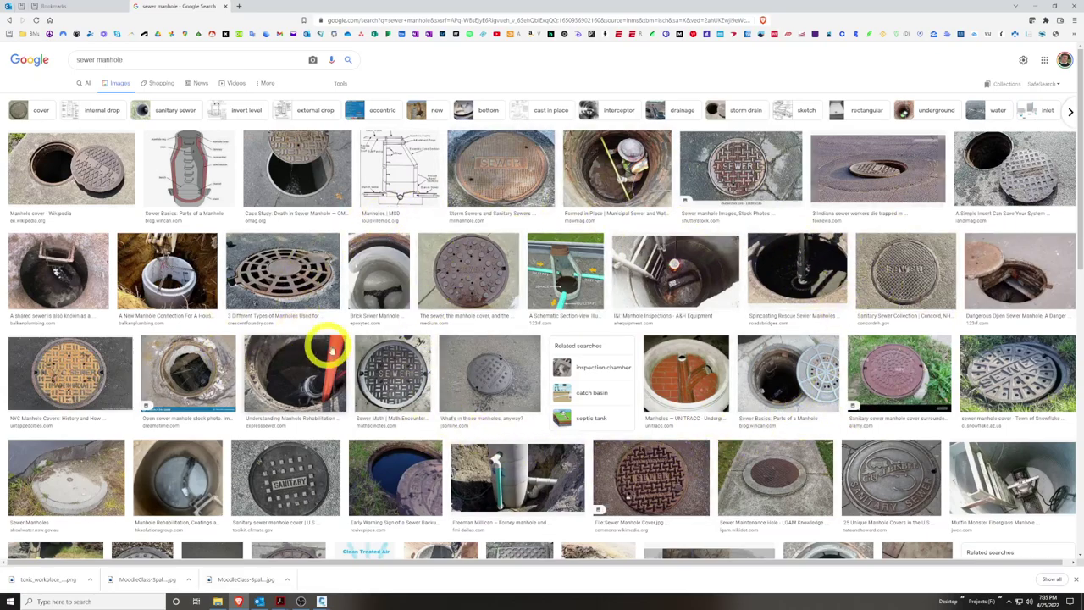
Browse the Parts of a Manhole diagram and other manhole images, then return to page 322 of the PDF
{"action": "left_click", "coordinate": [391, 383]}
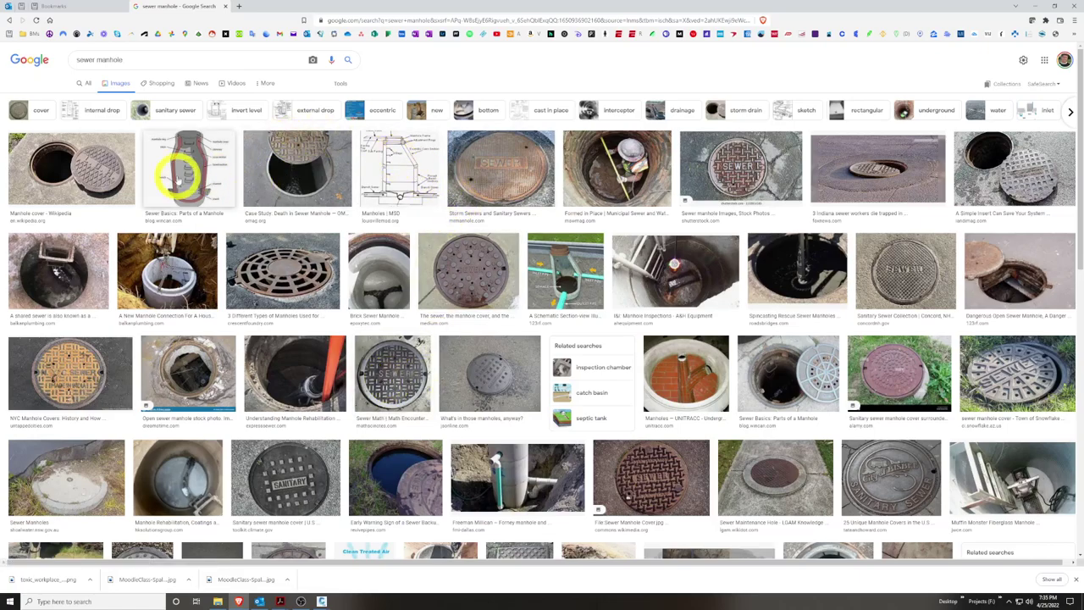
{"action": "left_click", "coordinate": [179, 176]}
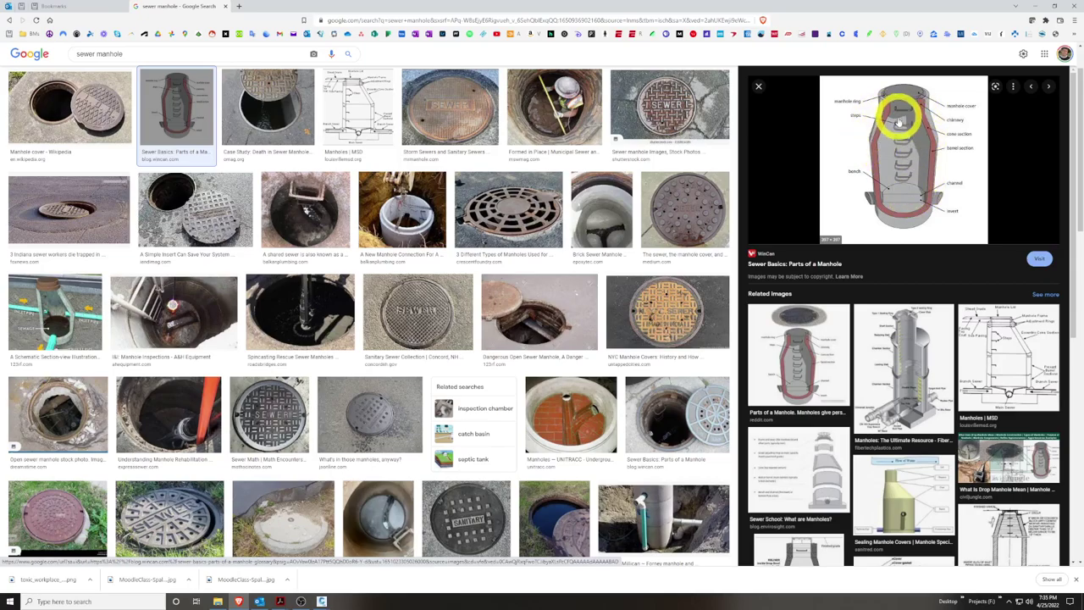
{"action": "key", "text": "Right"}
{"action": "key", "text": "Right"}
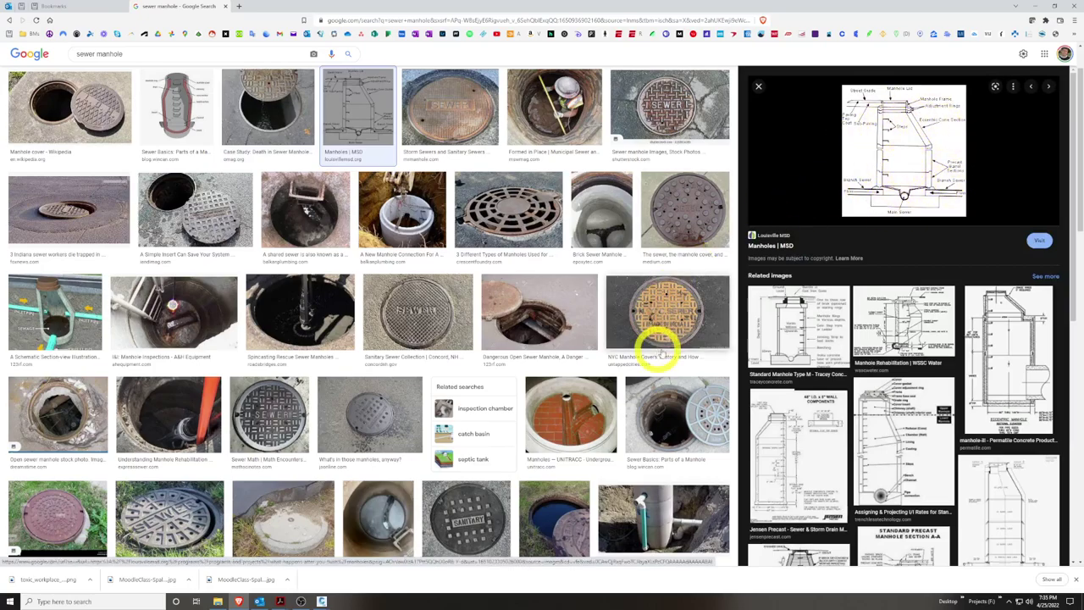
{"action": "key", "text": "Right"}
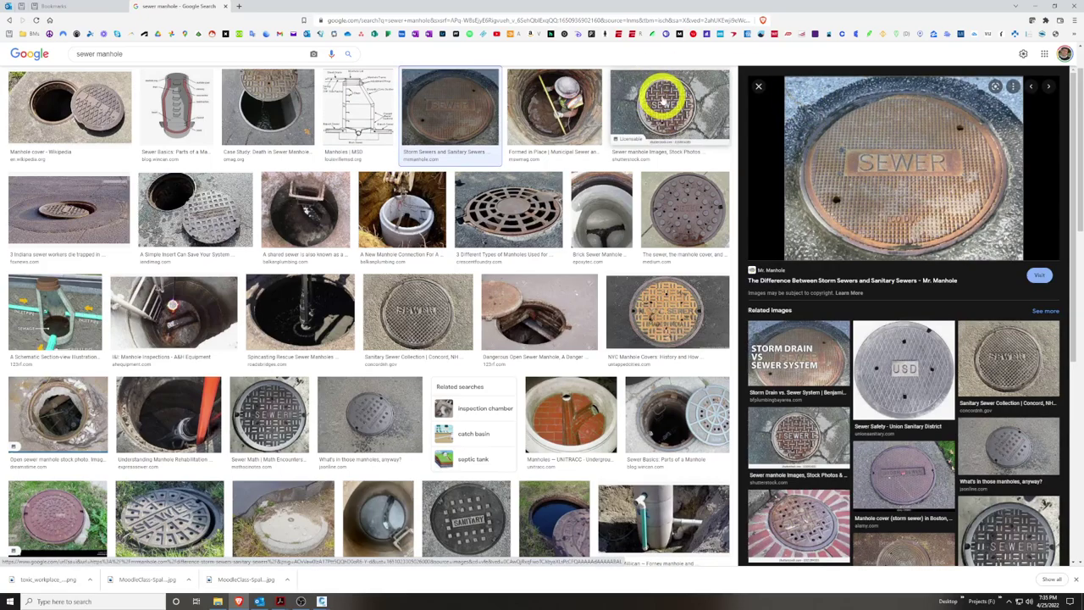
{"action": "left_click", "coordinate": [203, 98]}
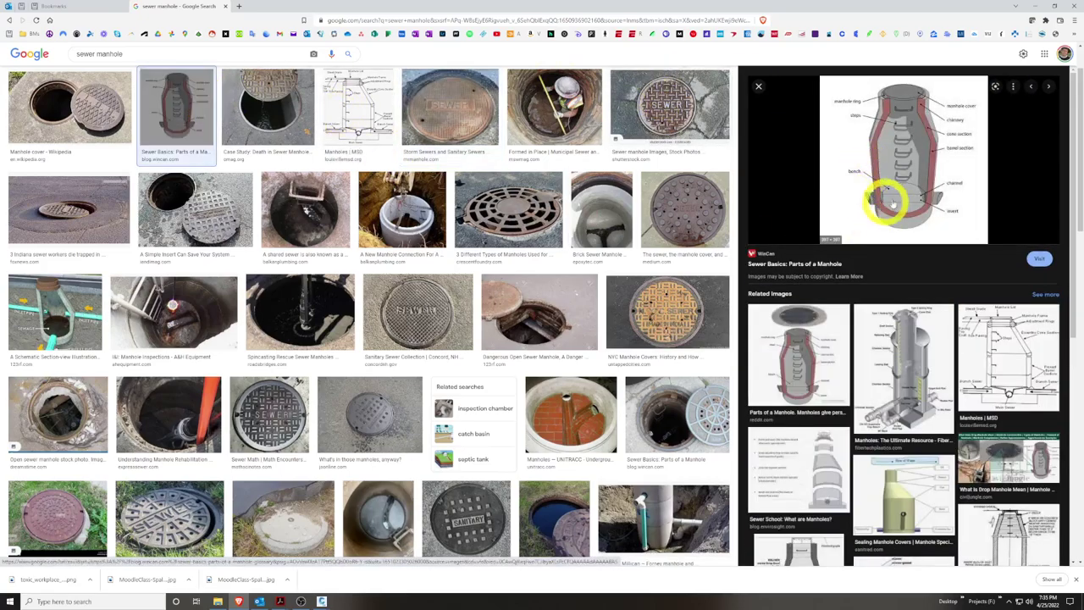
{"action": "left_click", "coordinate": [1026, 6]}
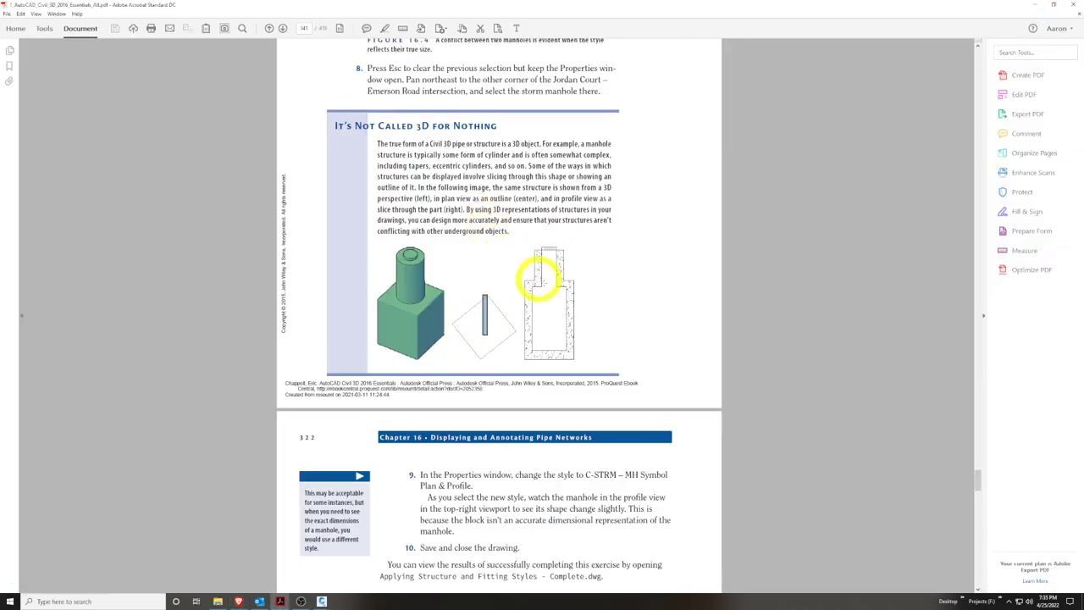
{"action": "scroll", "coordinate": [574, 292], "scroll_direction": "down", "scroll_amount": 5}
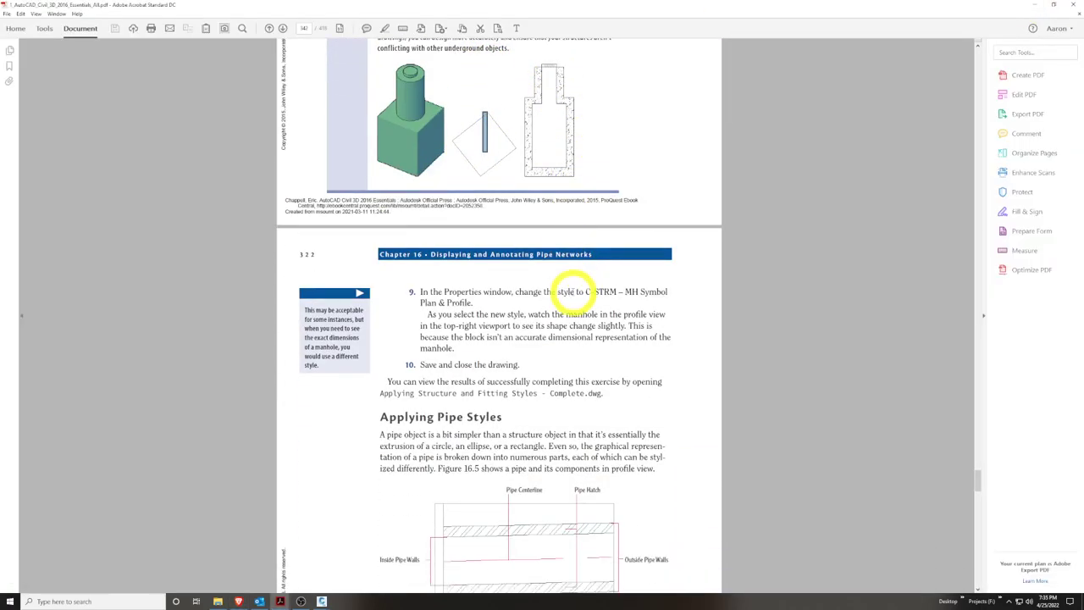
{"action": "scroll", "coordinate": [593, 315], "scroll_direction": "down", "scroll_amount": 1}
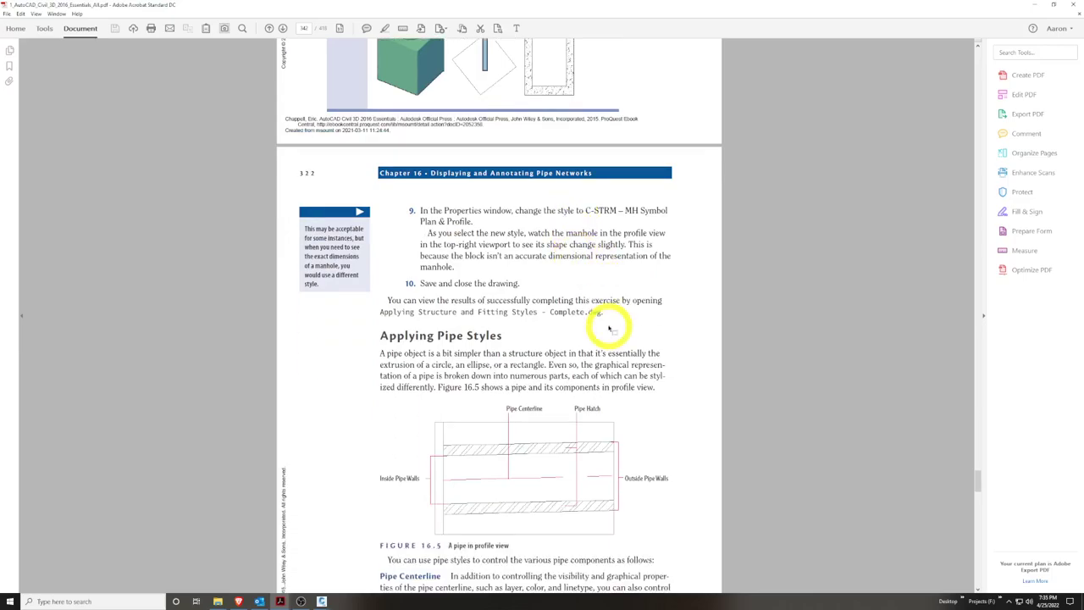
Select storm manhole Structure (129) at the road intersection corner in plan view
{"action": "left_click", "coordinate": [1034, 6]}
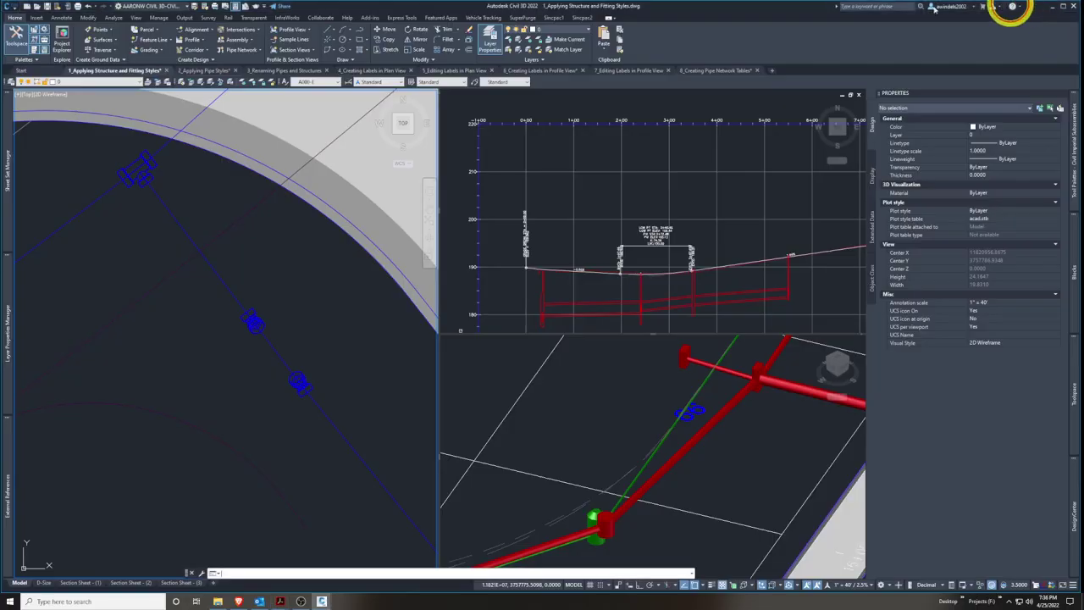
{"action": "scroll", "coordinate": [309, 348], "scroll_direction": "down", "scroll_amount": 5}
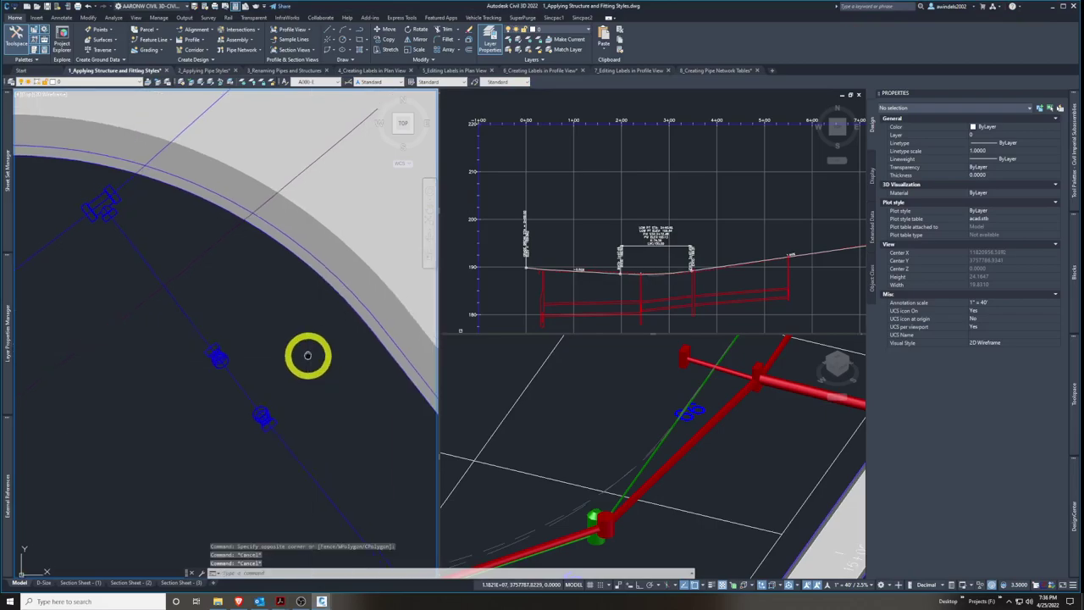
{"action": "mouse_move", "coordinate": [182, 356]}
{"action": "middle_mouse_down"}
{"action": "mouse_move", "coordinate": [223, 331]}
{"action": "mouse_move", "coordinate": [223, 305]}
{"action": "mouse_move", "coordinate": [241, 303]}
{"action": "middle_mouse_up"}
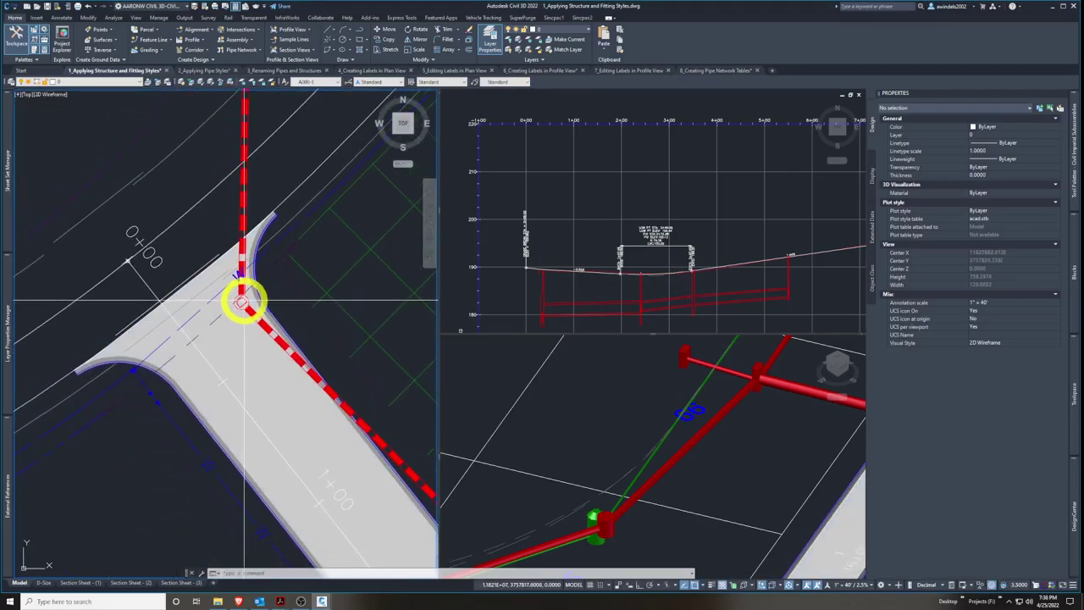
{"action": "left_click", "coordinate": [242, 304]}
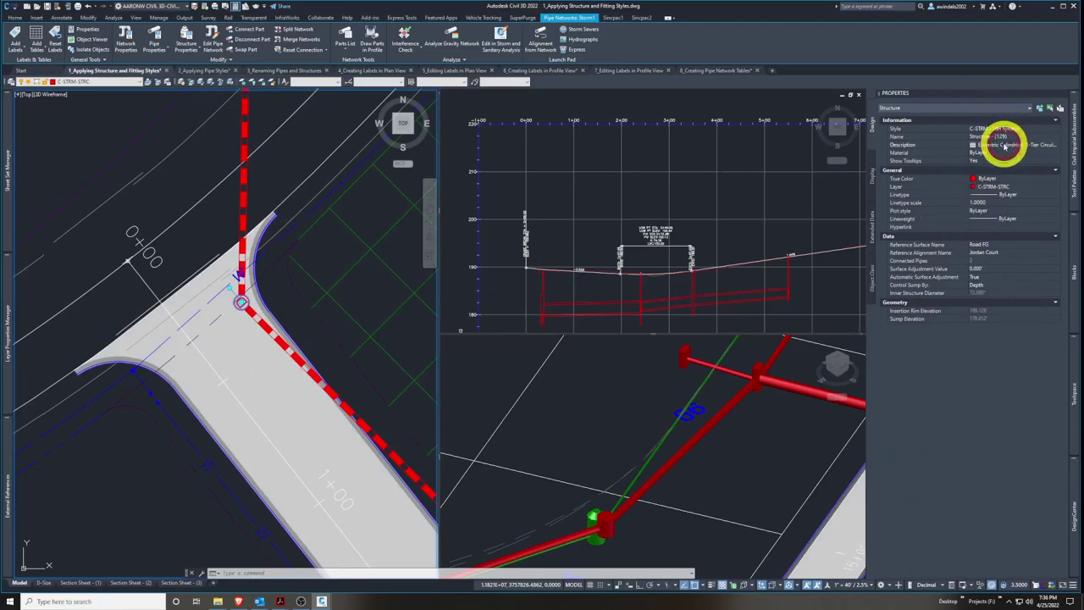
Pick C-STRM - MH Symbol Plan & Profile from the Properties Style list for Structure (129)
{"action": "double_click", "coordinate": [1005, 146]}
{"action": "key", "text": "Escape"}
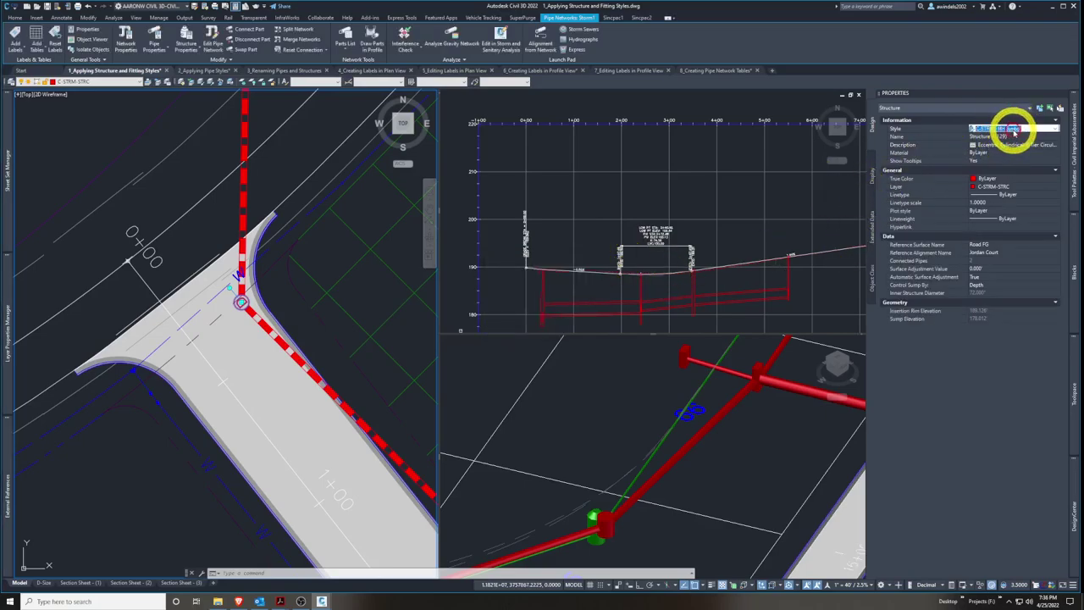
{"action": "left_click", "coordinate": [1016, 132]}
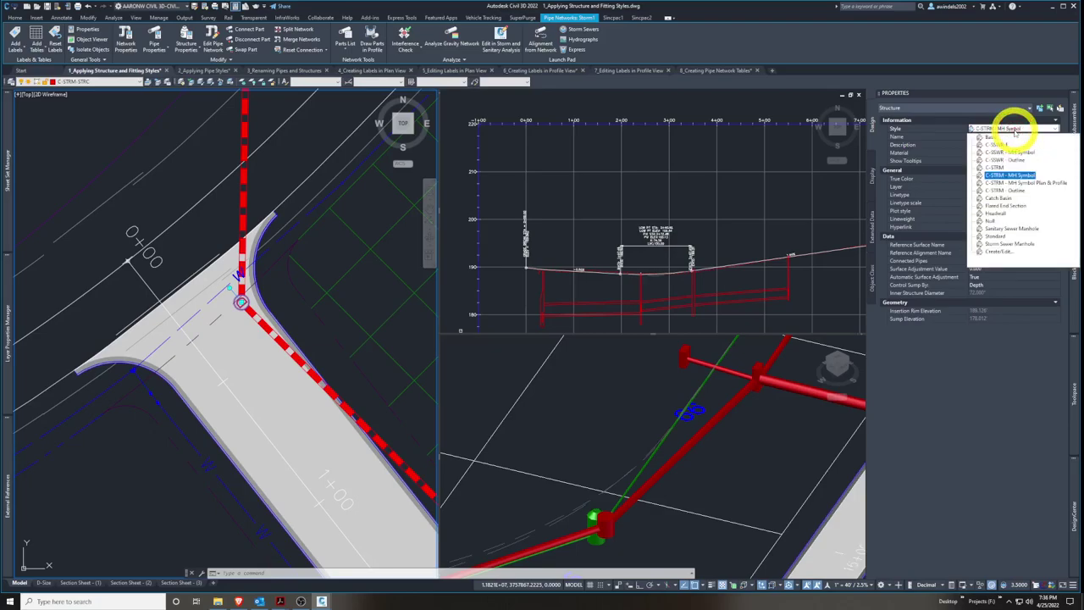
{"action": "left_click", "coordinate": [1044, 184]}
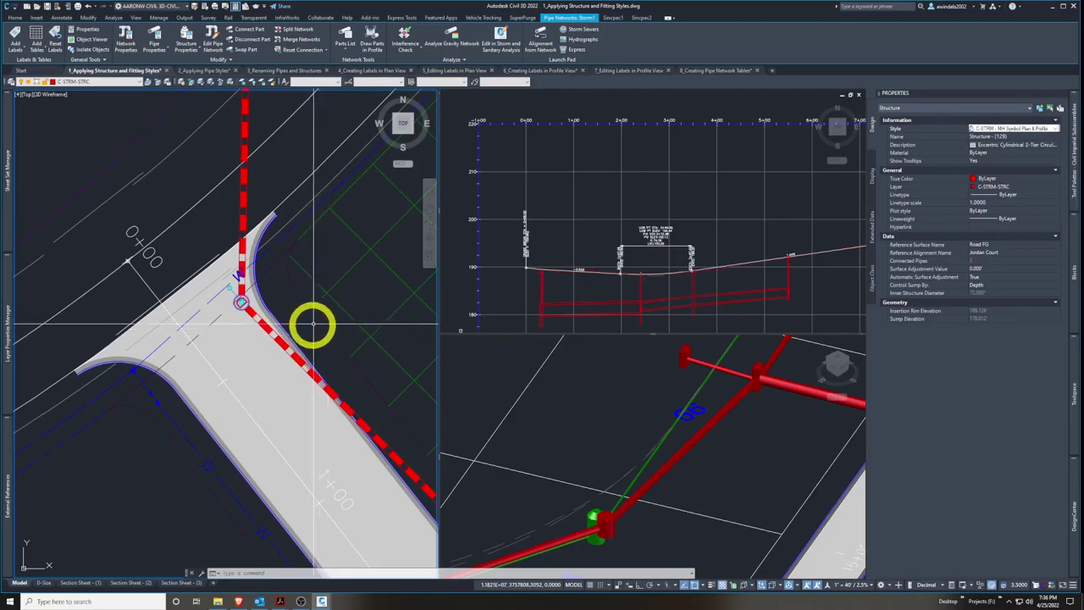
Inspect the restyled manhole in the profile view, then return to the Applying Pipe Styles page
{"action": "left_click", "coordinate": [507, 310]}
{"action": "scroll", "coordinate": [555, 307], "scroll_direction": "up", "scroll_amount": 5}
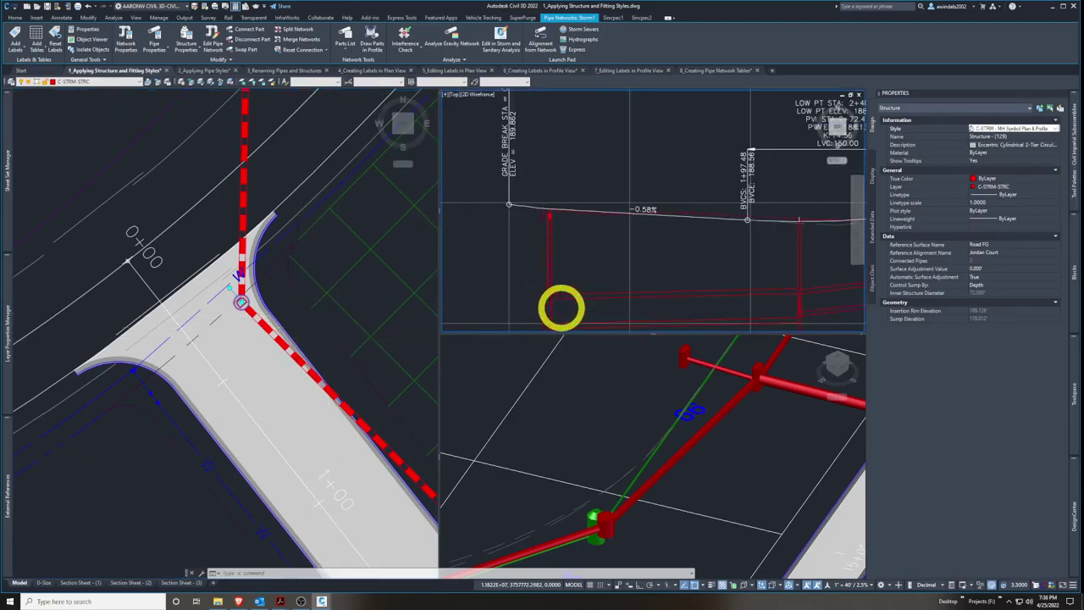
{"action": "scroll", "coordinate": [571, 212], "scroll_direction": "down", "scroll_amount": 4}
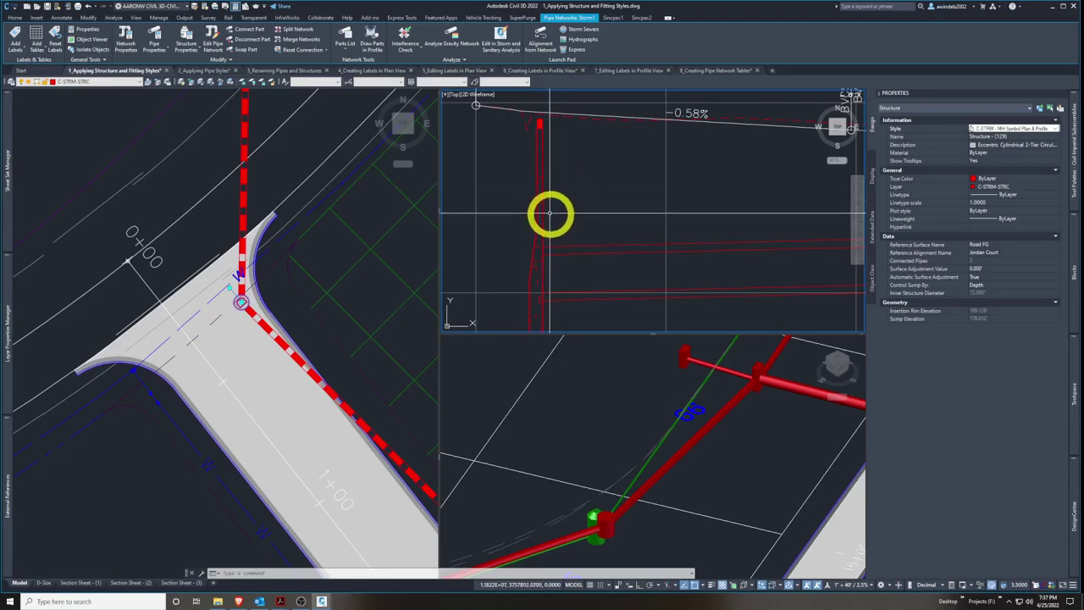
{"action": "middle_click_drag", "start_coordinate": [566, 165], "coordinate": [550, 203]}
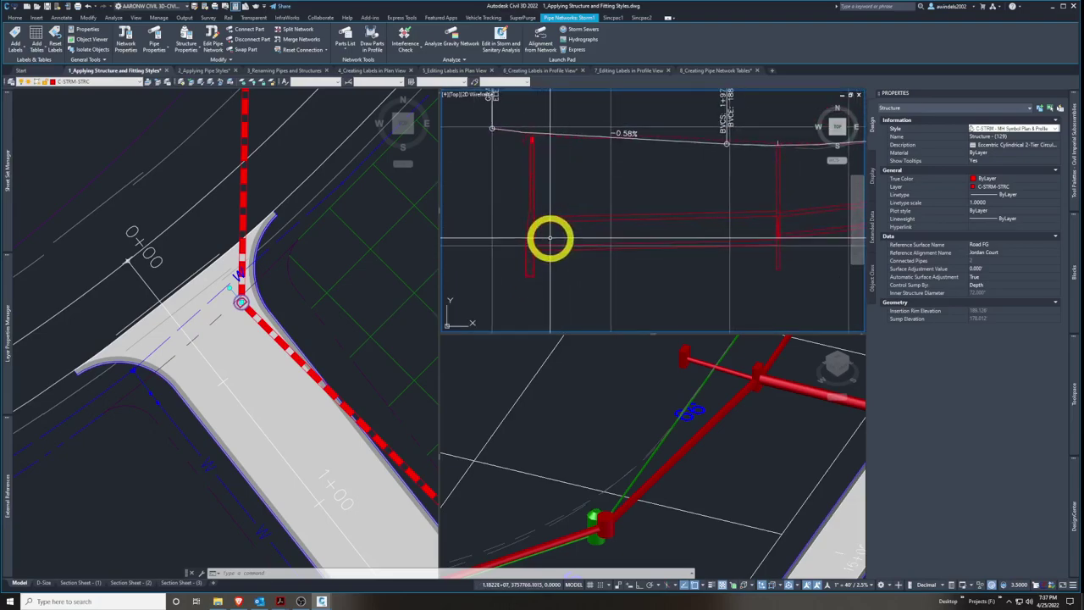
{"action": "left_click", "coordinate": [551, 239]}
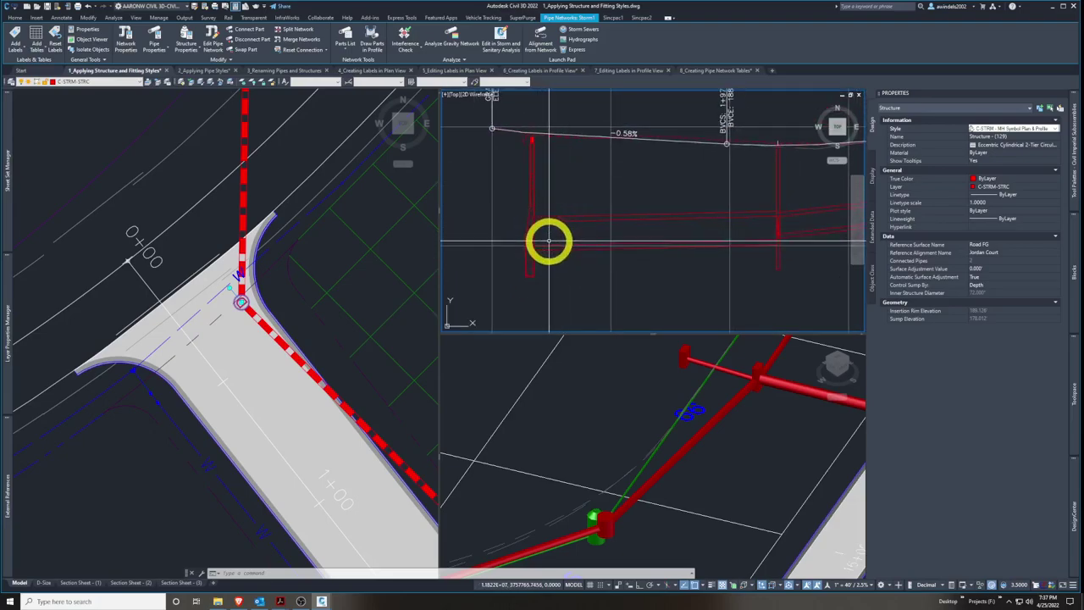
{"action": "left_click", "coordinate": [540, 255]}
{"action": "scroll", "coordinate": [541, 255], "scroll_direction": "up", "scroll_amount": 2}
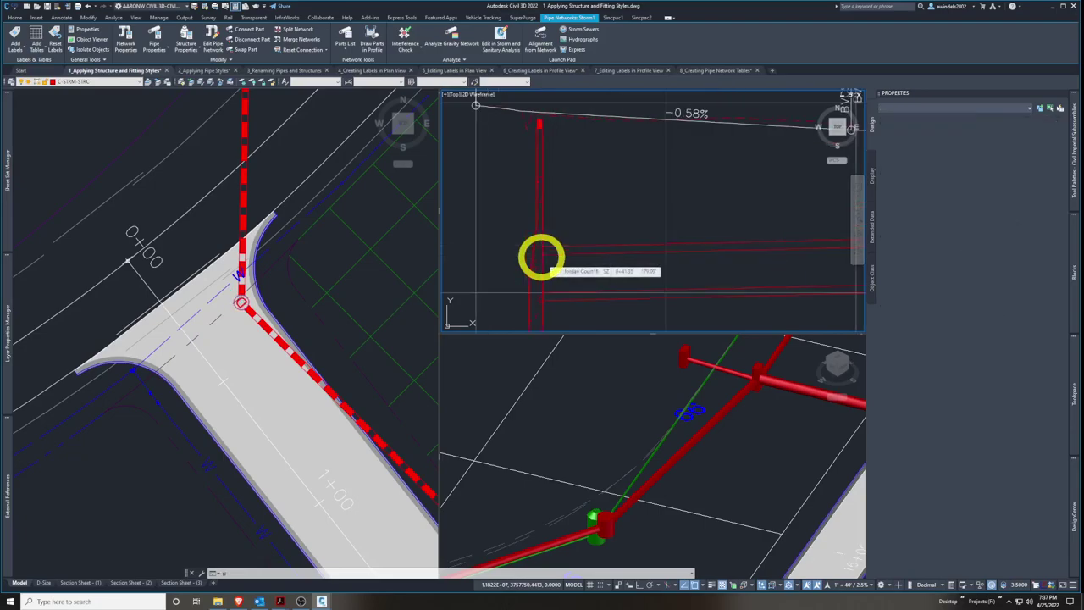
{"action": "left_click", "coordinate": [541, 255]}
{"action": "left_click", "coordinate": [573, 215]}
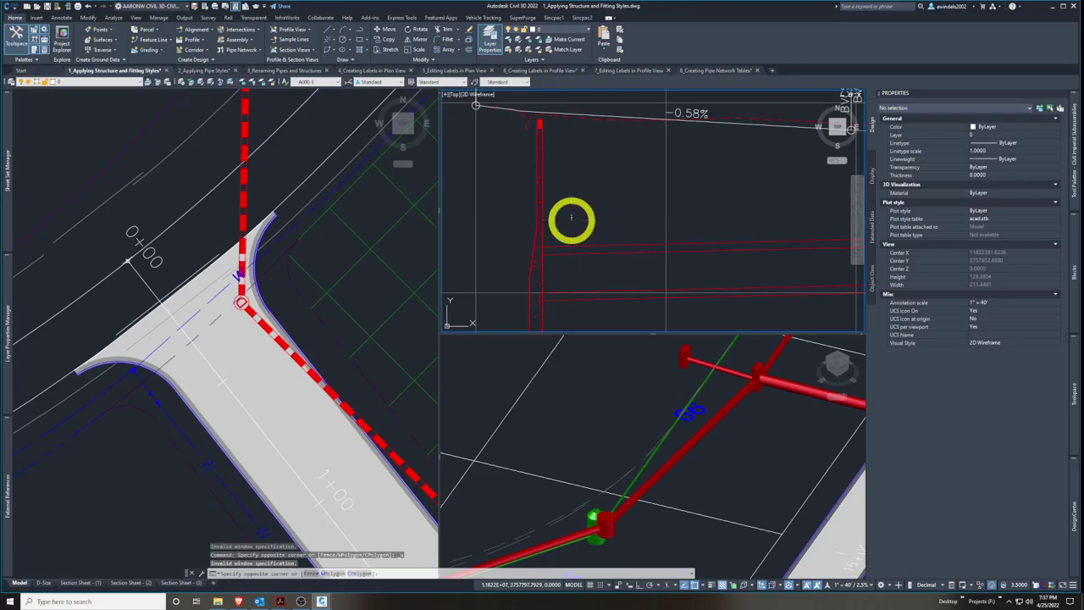
{"action": "scroll", "coordinate": [573, 215], "scroll_direction": "down", "scroll_amount": 5}
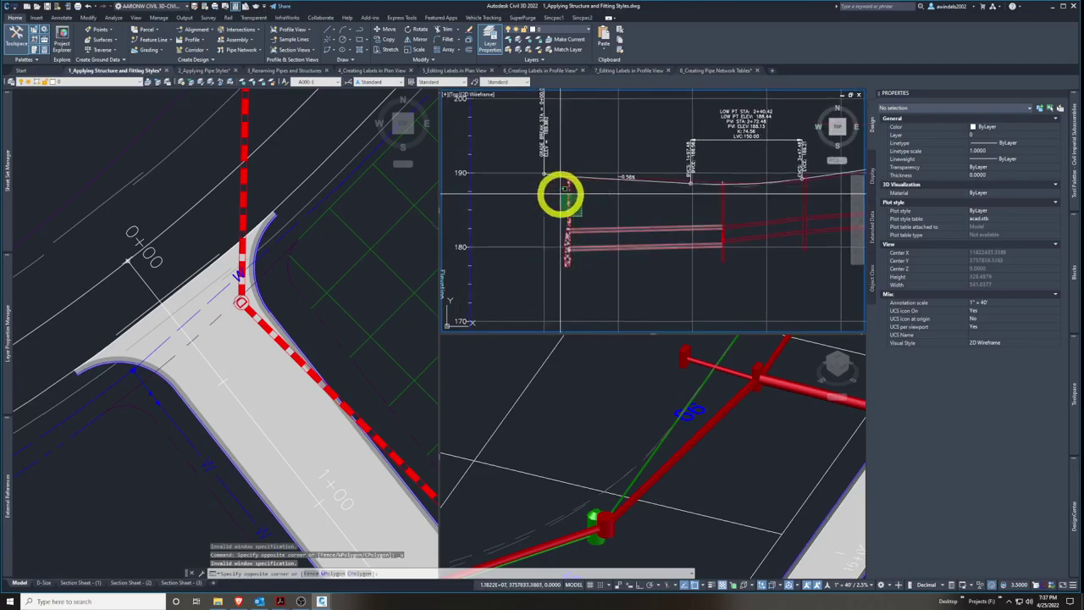
{"action": "key", "text": "Escape"}
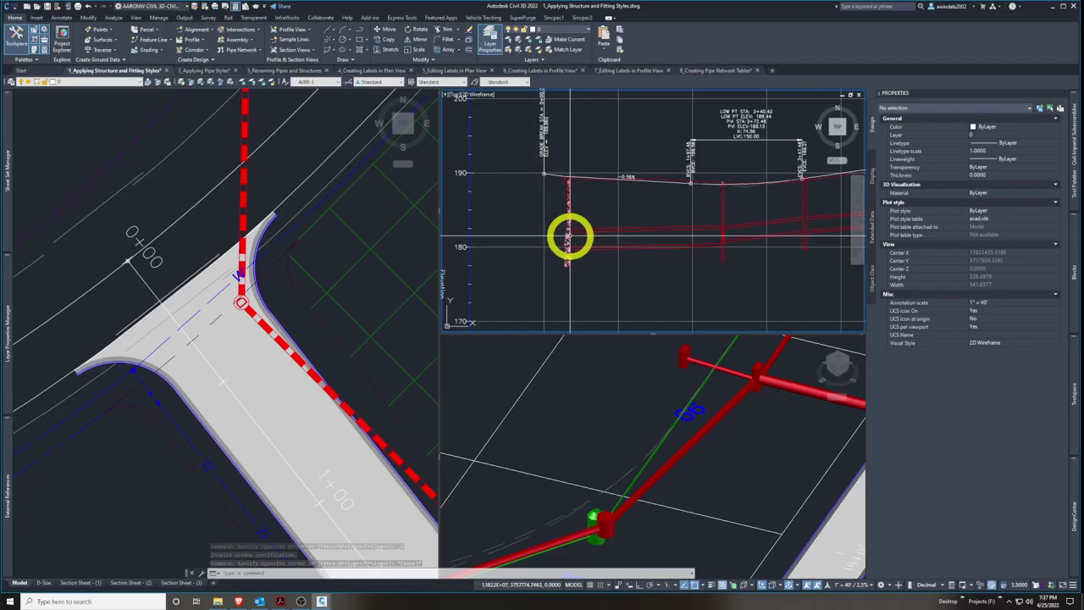
{"action": "key", "text": "alt+Tab"}
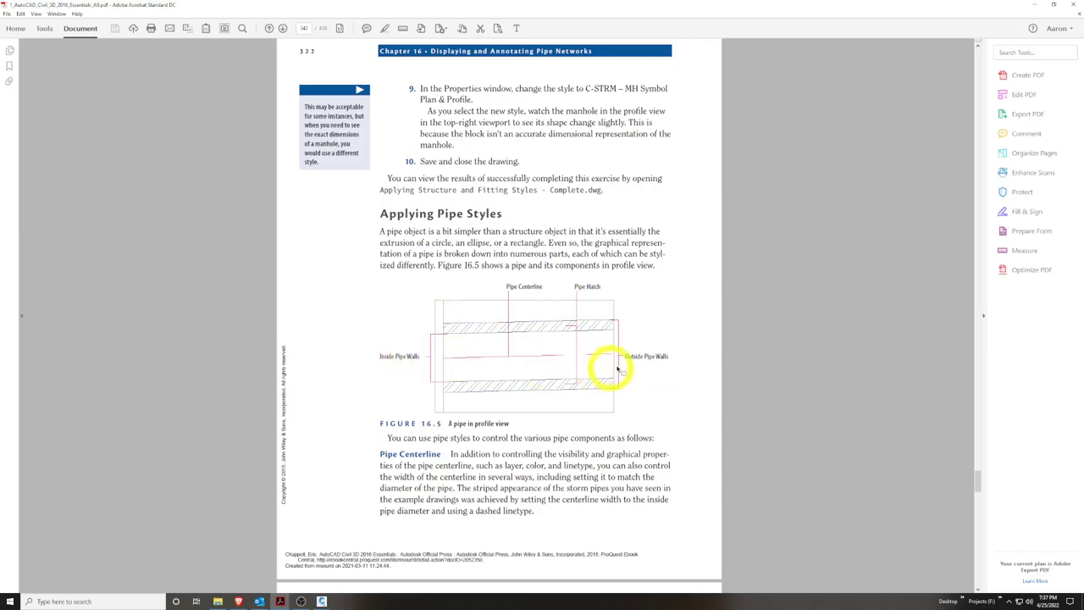
Scroll the textbook from Figure 16.5 on page 322 to Exercise 16.2: Control the Display of Pipes
{"action": "left_click", "coordinate": [499, 332]}
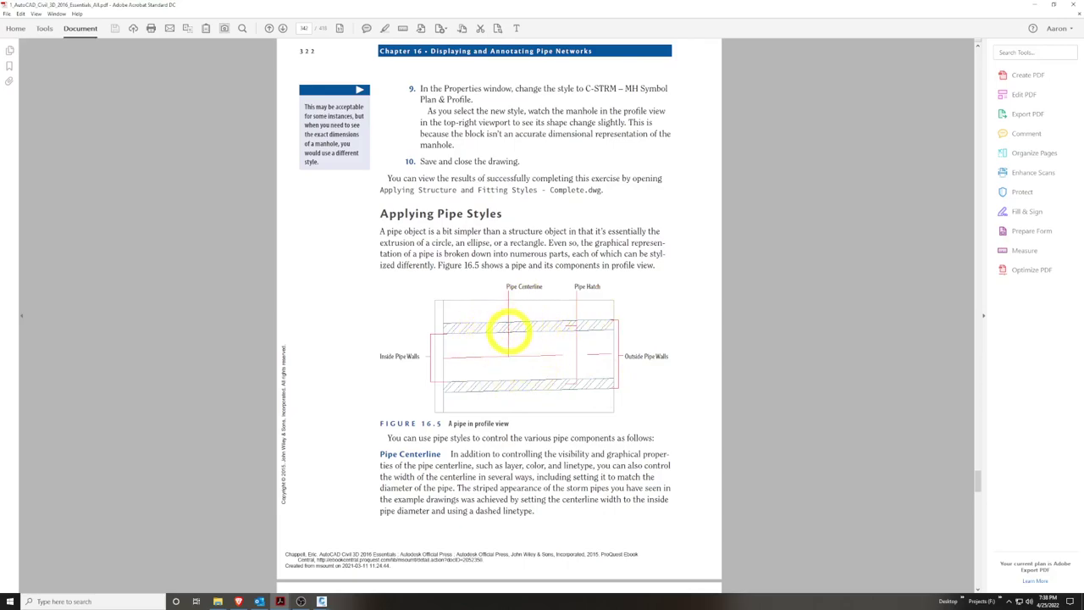
{"action": "scroll", "coordinate": [508, 331], "scroll_direction": "down", "scroll_amount": 9}
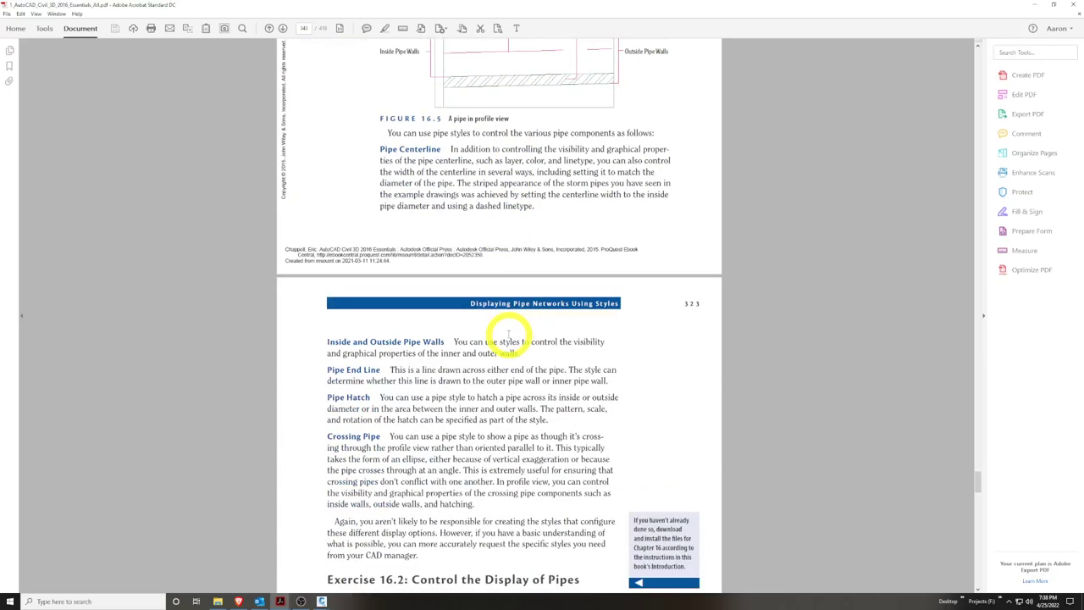
{"action": "scroll", "coordinate": [508, 335], "scroll_direction": "down", "scroll_amount": 2}
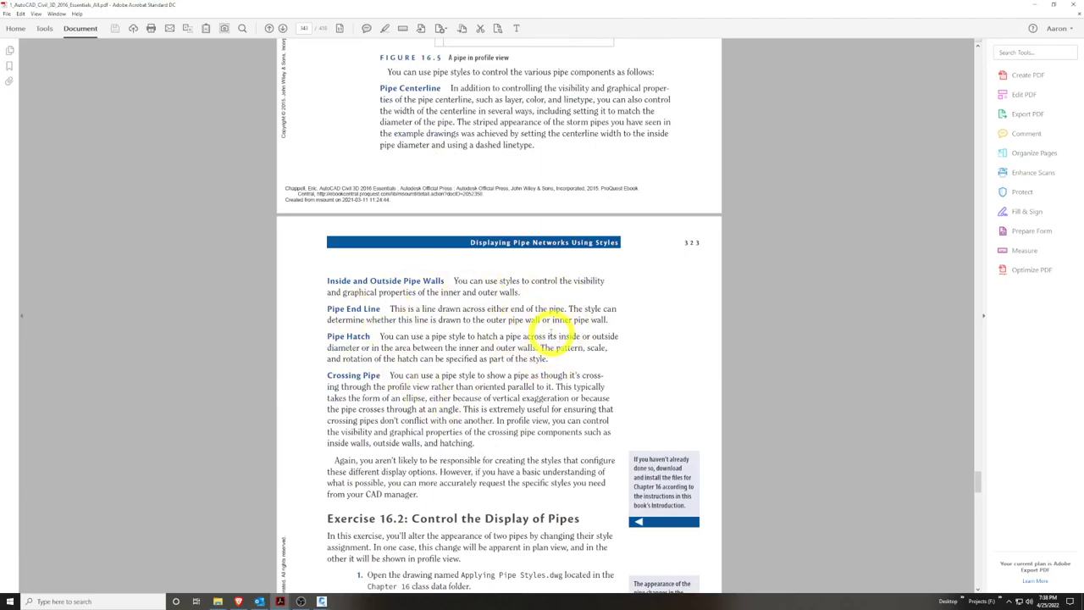
{"action": "scroll", "coordinate": [542, 336], "scroll_direction": "up", "scroll_amount": 5}
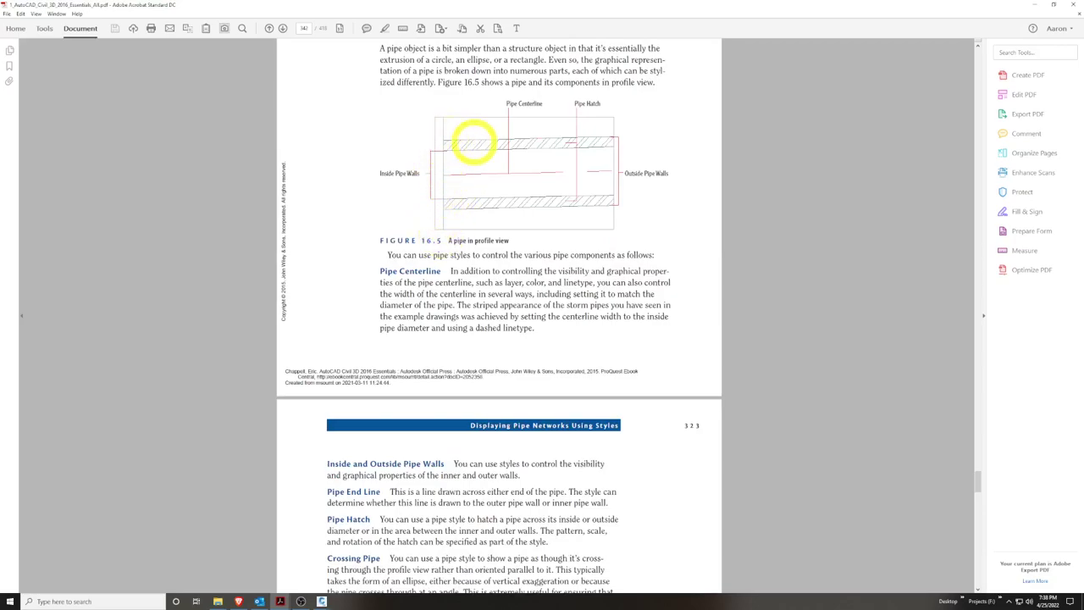
{"action": "scroll", "coordinate": [593, 237], "scroll_direction": "down", "scroll_amount": 3}
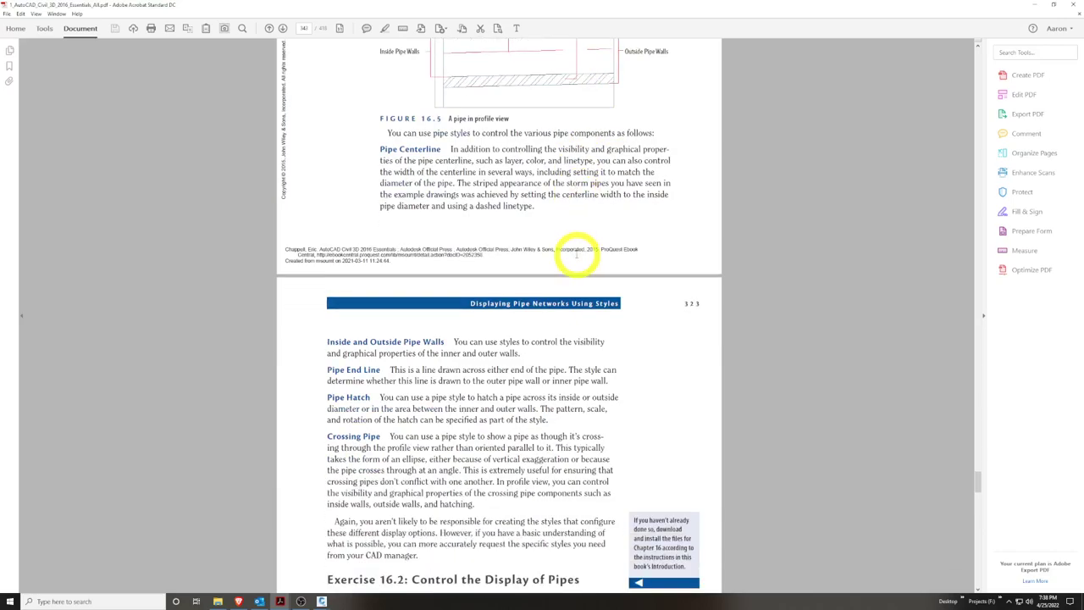
{"action": "scroll", "coordinate": [498, 354], "scroll_direction": "down", "scroll_amount": 1}
{"action": "scroll", "coordinate": [450, 393], "scroll_direction": "up", "scroll_amount": 3}
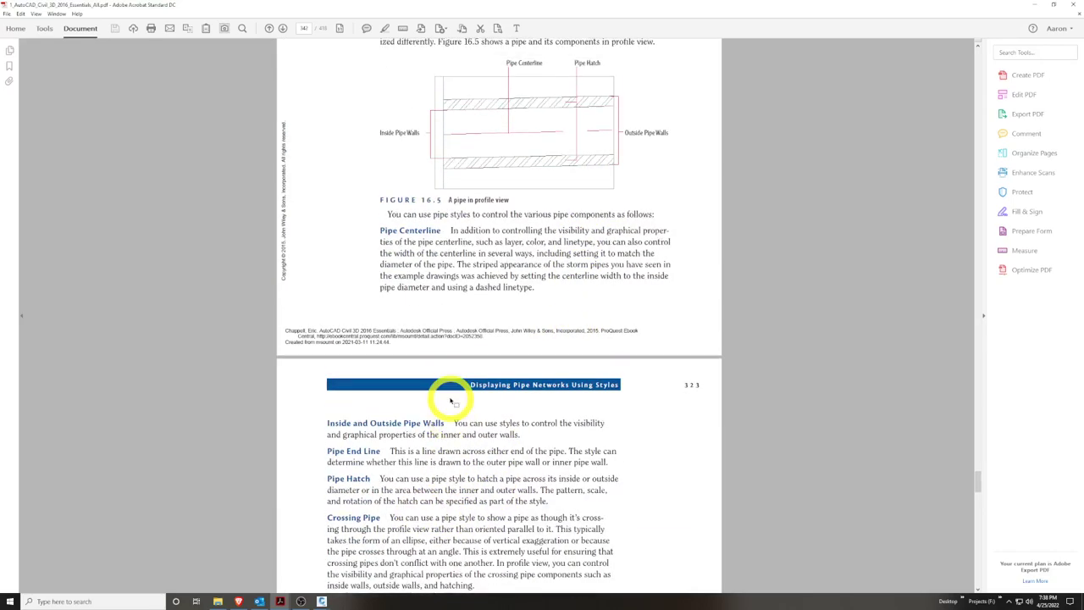
{"action": "scroll", "coordinate": [450, 387], "scroll_direction": "down", "scroll_amount": 5}
{"action": "scroll", "coordinate": [450, 392], "scroll_direction": "down", "scroll_amount": 2}
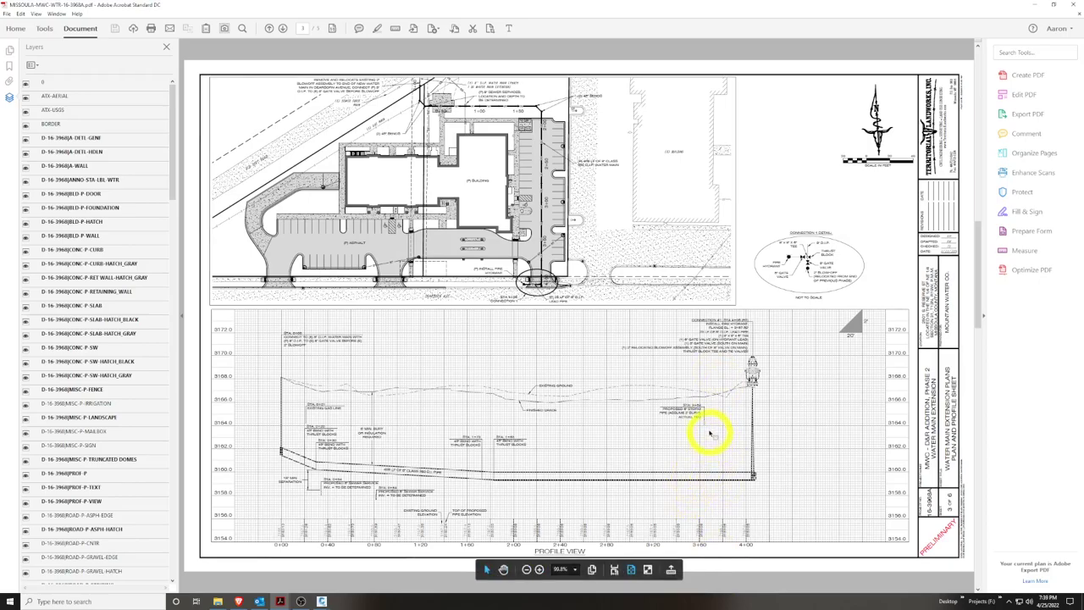
Zoom into the proposed 6" storm pipe note at STA 3+64 on the MISSOULA sheet, then return to Civil 3D
{"action": "scroll", "coordinate": [710, 433], "scroll_direction": "up", "scroll_amount": 7, "text": "ctrl"}
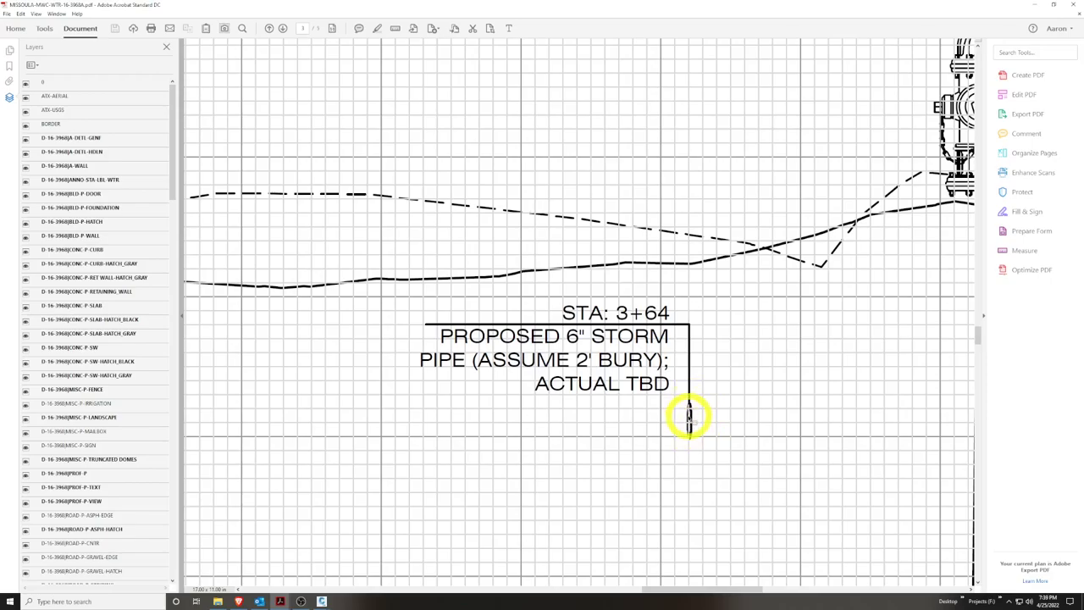
{"action": "scroll", "coordinate": [693, 419], "scroll_direction": "down", "scroll_amount": 5, "text": "ctrl"}
{"action": "scroll", "coordinate": [696, 454], "scroll_direction": "up", "scroll_amount": 3, "text": "ctrl"}
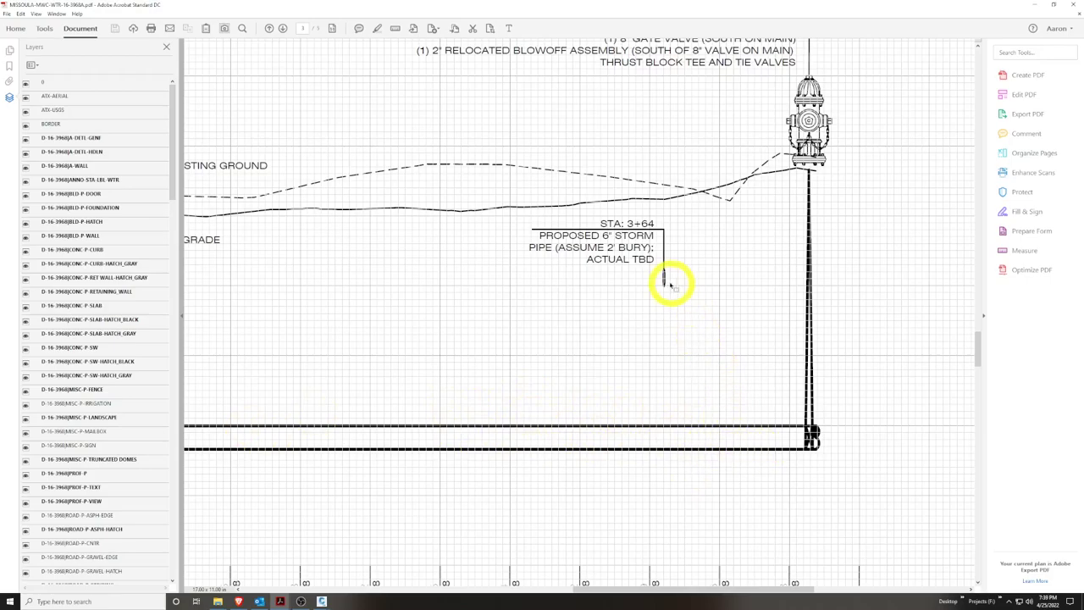
{"action": "scroll", "coordinate": [671, 285], "scroll_direction": "up", "scroll_amount": 3, "text": "ctrl"}
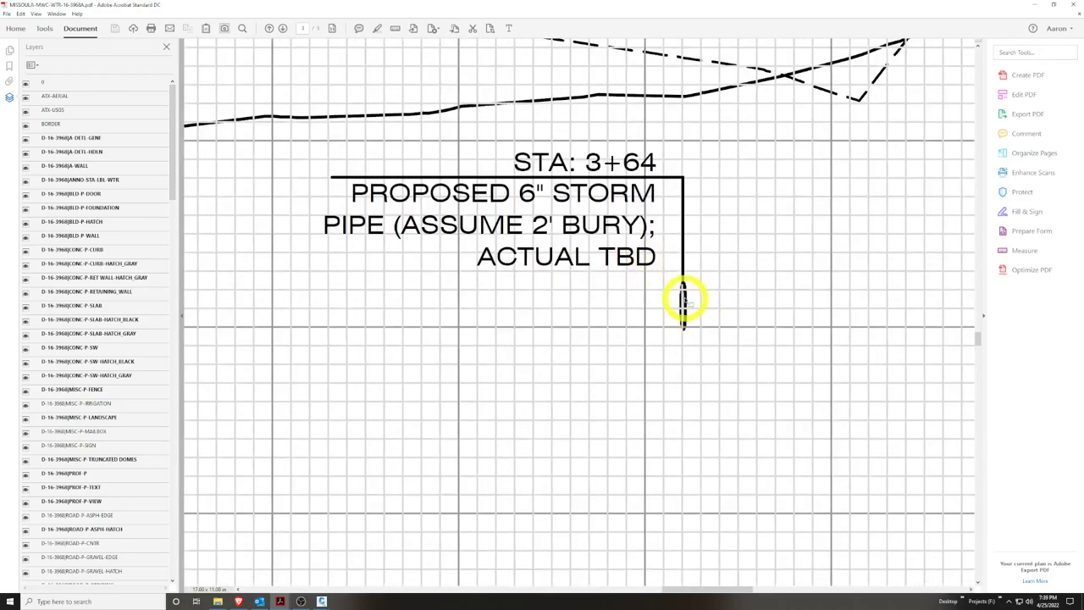
{"action": "scroll", "coordinate": [685, 298], "scroll_direction": "down", "scroll_amount": 5, "text": "ctrl"}
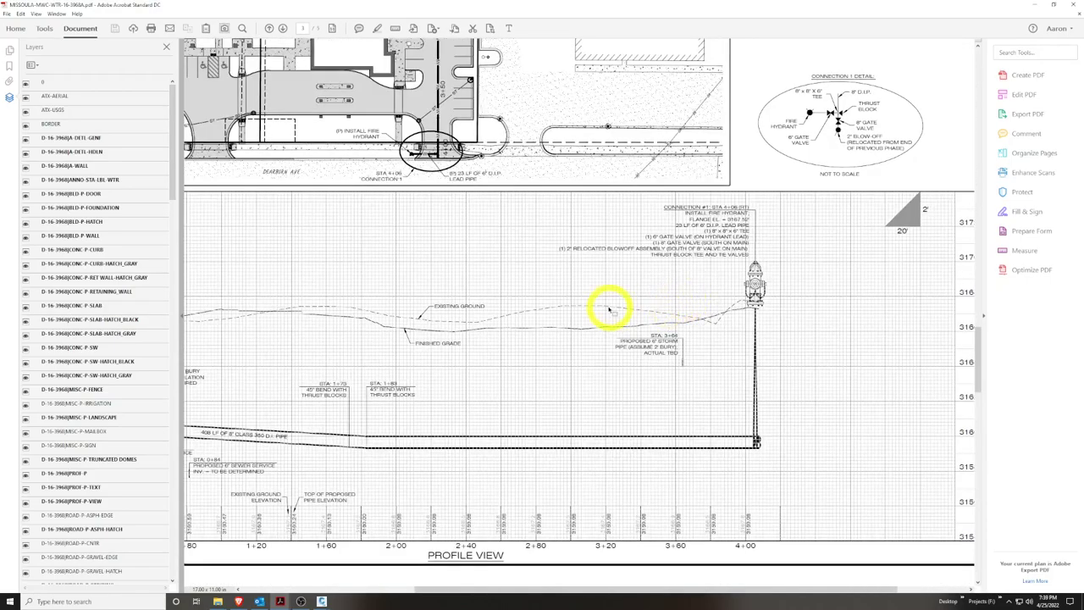
{"action": "scroll", "coordinate": [609, 310], "scroll_direction": "up", "scroll_amount": 2, "text": "ctrl"}
{"action": "scroll", "coordinate": [612, 327], "scroll_direction": "down", "scroll_amount": 3, "text": "ctrl"}
{"action": "scroll", "coordinate": [517, 333], "scroll_direction": "up", "scroll_amount": 1, "text": "ctrl"}
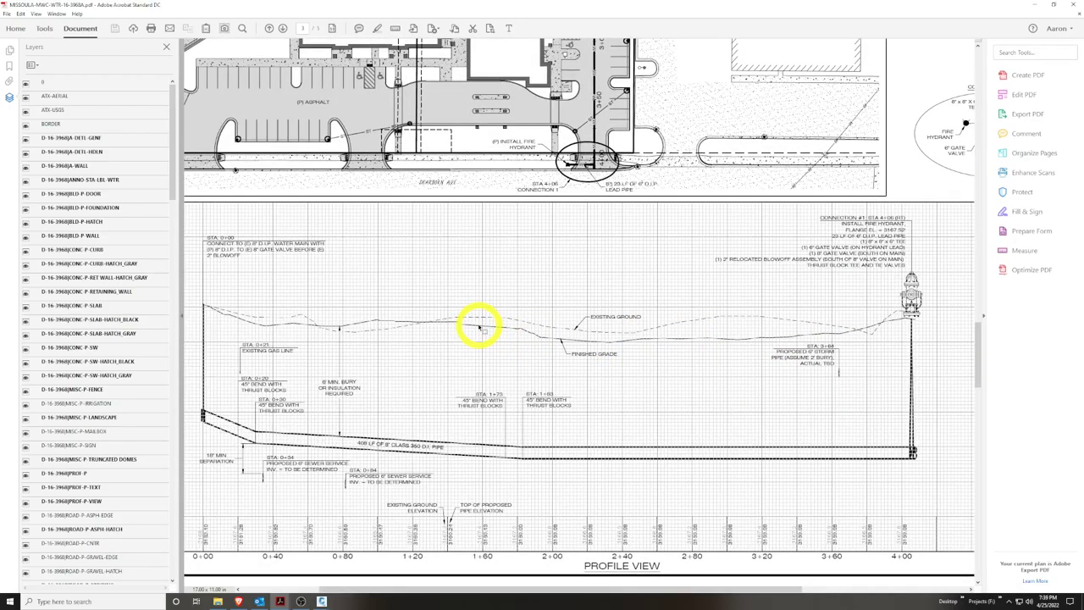
{"action": "key", "text": "alt+Tab"}
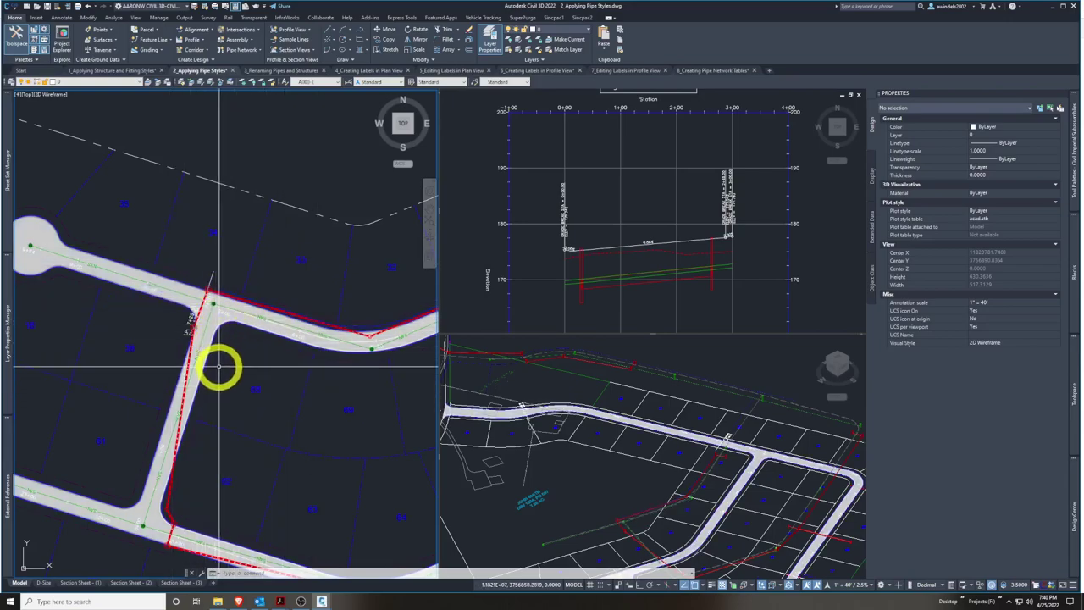
Zoom the plan and pick the two storm pipes at the Logan Court intersection
{"action": "scroll", "coordinate": [220, 317], "scroll_direction": "up", "scroll_amount": 5}
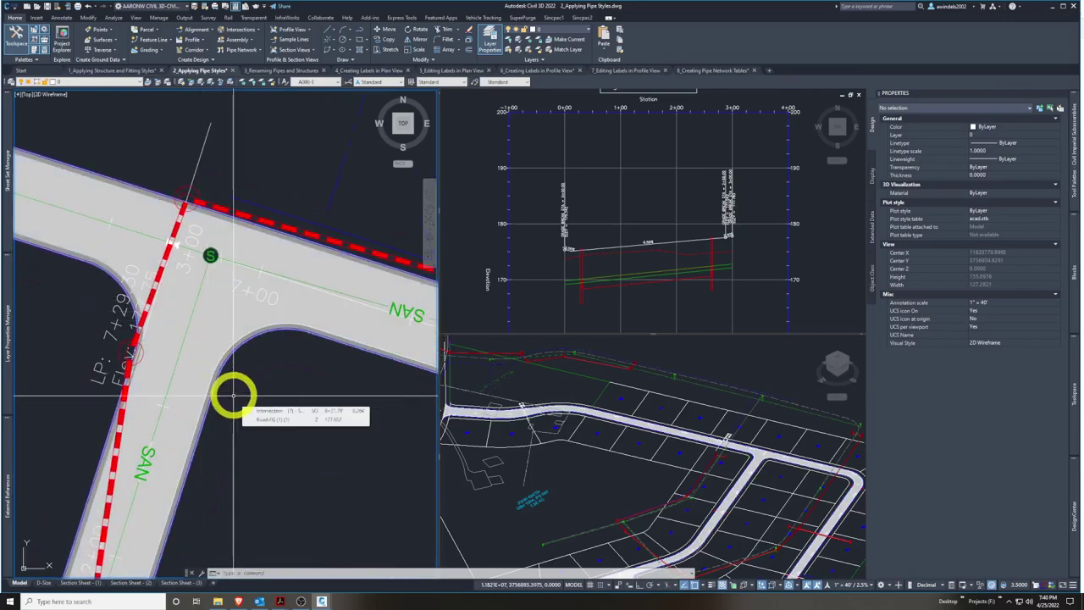
{"action": "left_click", "coordinate": [191, 247]}
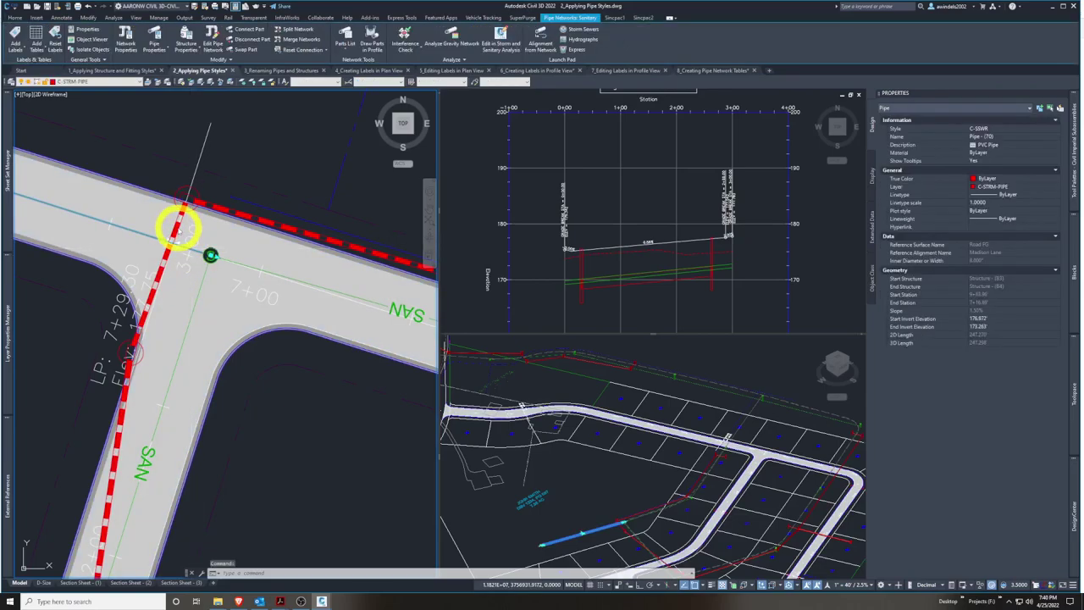
{"action": "left_click", "coordinate": [179, 229]}
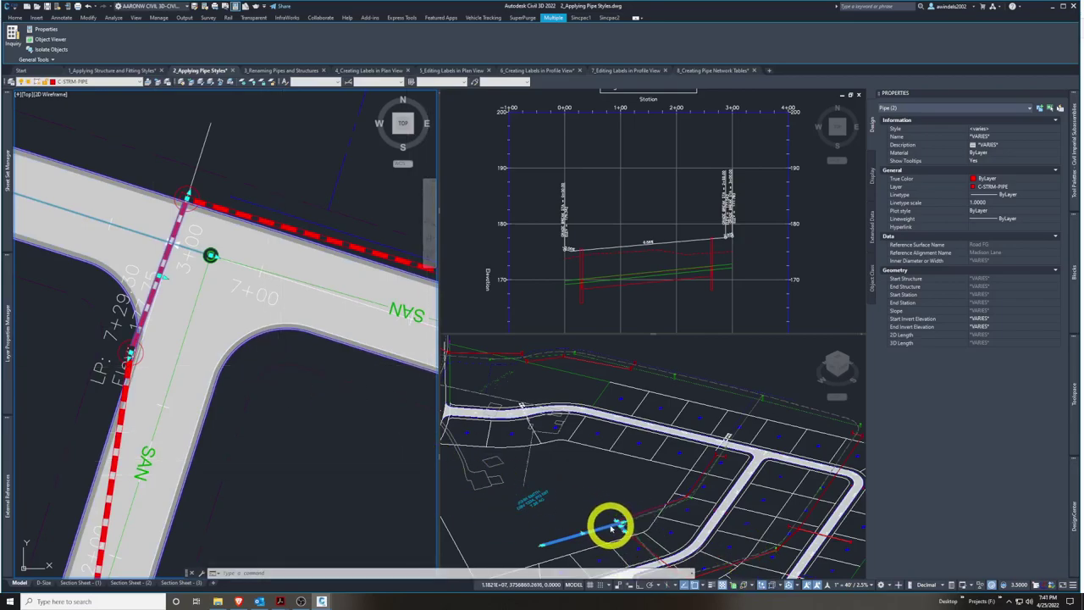
Pan the profile view and window-select its pipes and structures until 12 objects are selected
{"action": "left_click", "coordinate": [319, 406]}
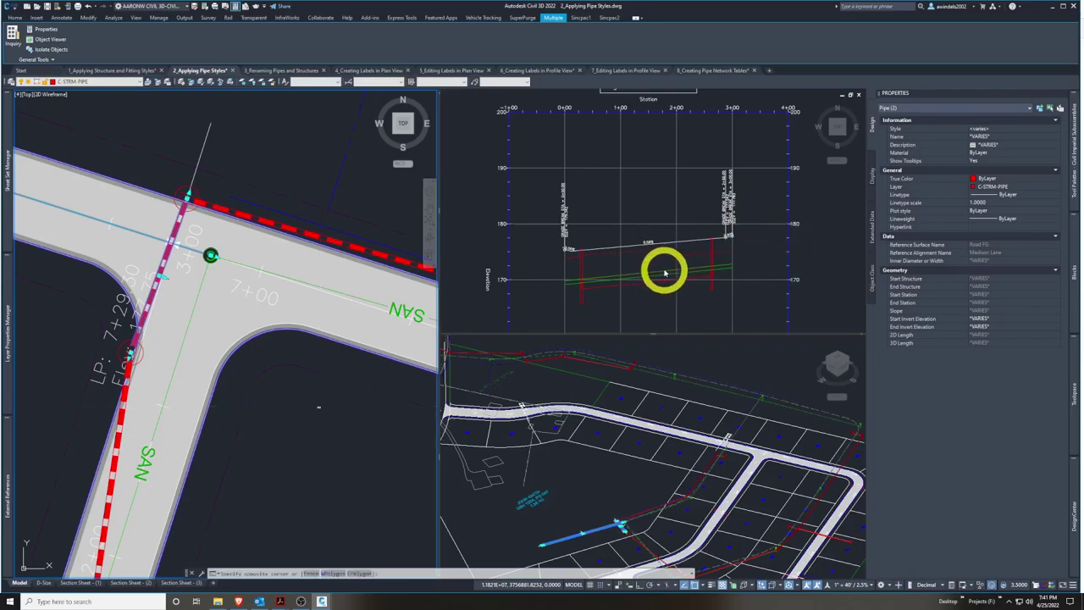
{"action": "left_click", "coordinate": [629, 219]}
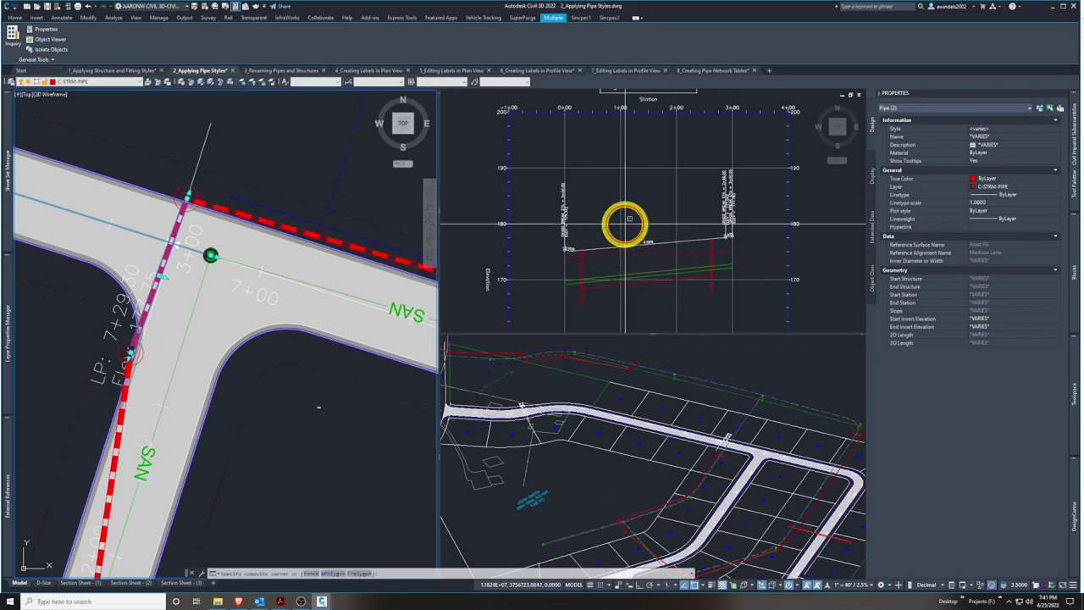
{"action": "middle_click_drag", "start_coordinate": [649, 199], "coordinate": [641, 249]}
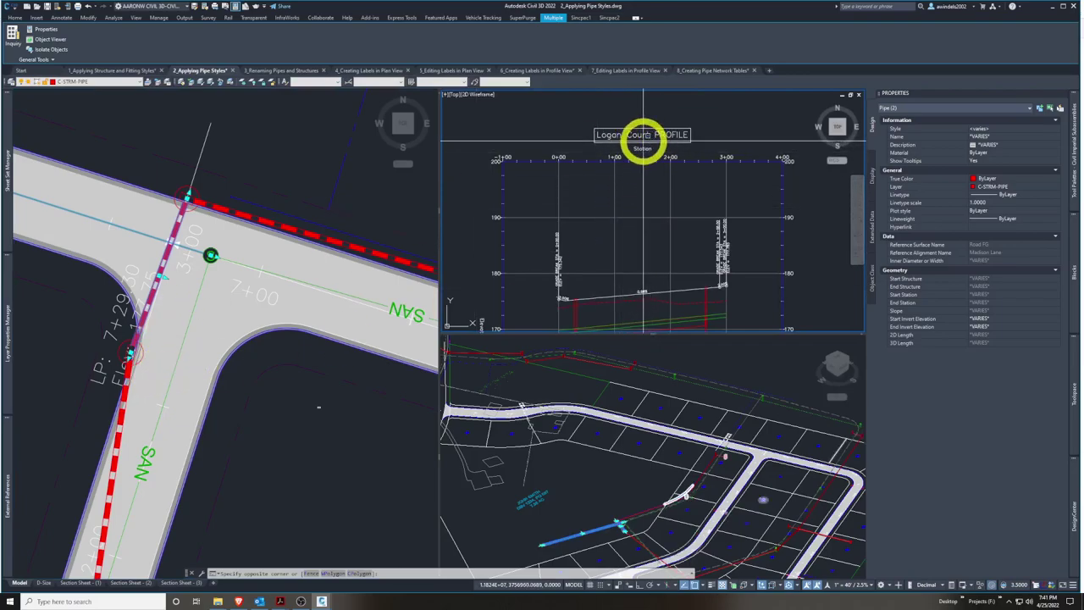
{"action": "left_click", "coordinate": [705, 139]}
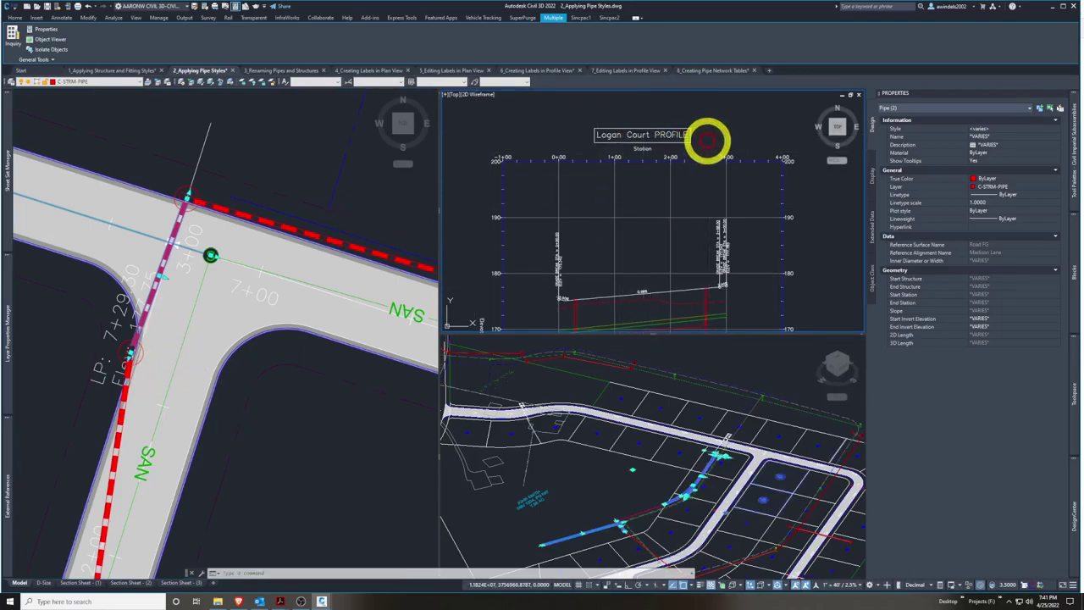
{"action": "left_click", "coordinate": [709, 136]}
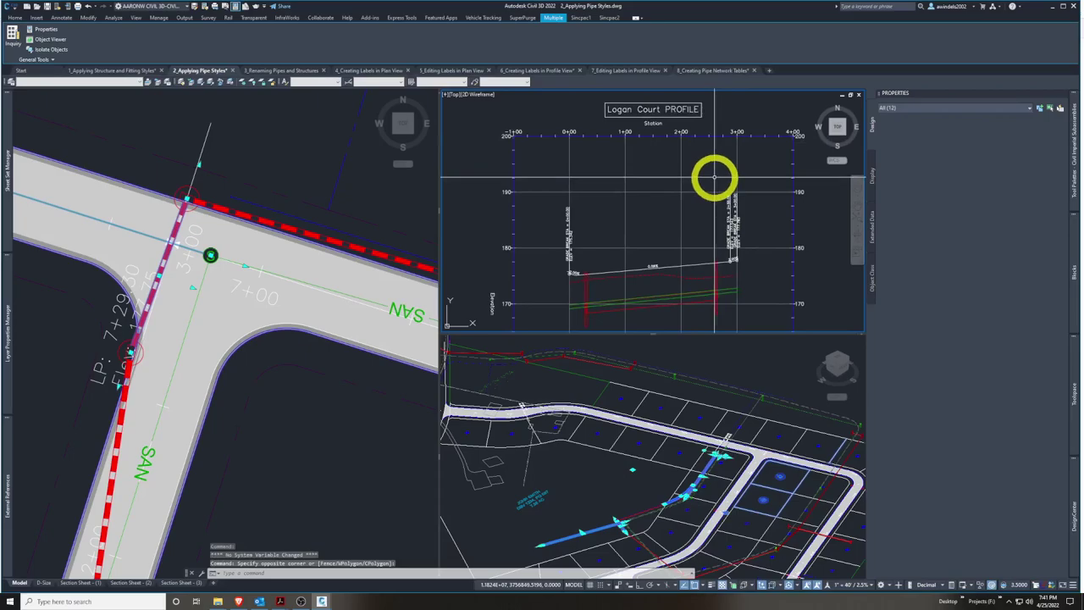
{"action": "left_click", "coordinate": [716, 168]}
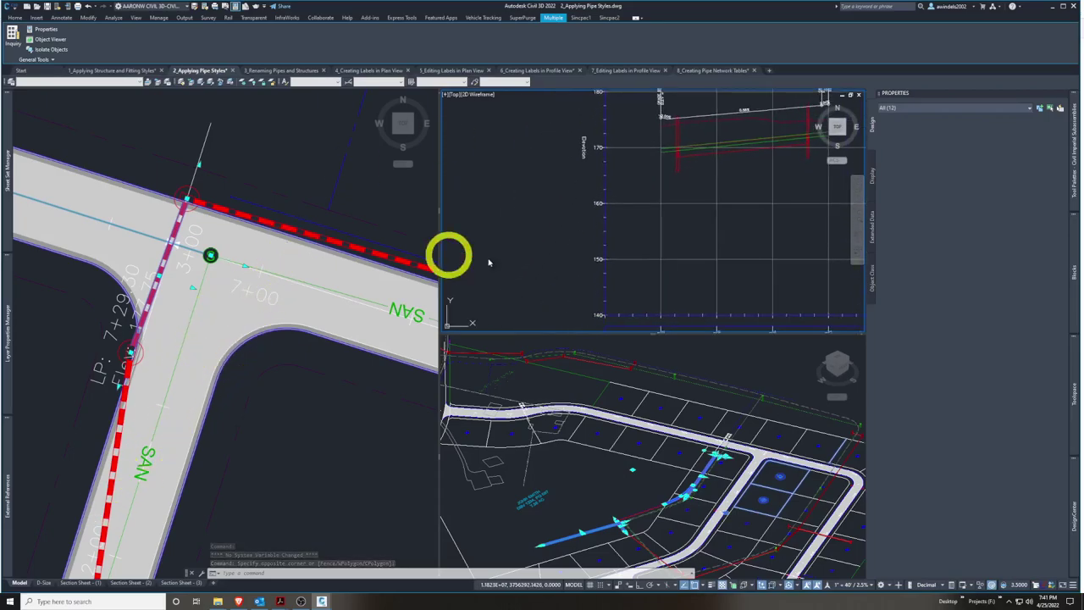
Pan and zoom the plan and profile views back toward the T-intersection
{"action": "scroll", "coordinate": [339, 392], "scroll_direction": "down", "scroll_amount": 3}
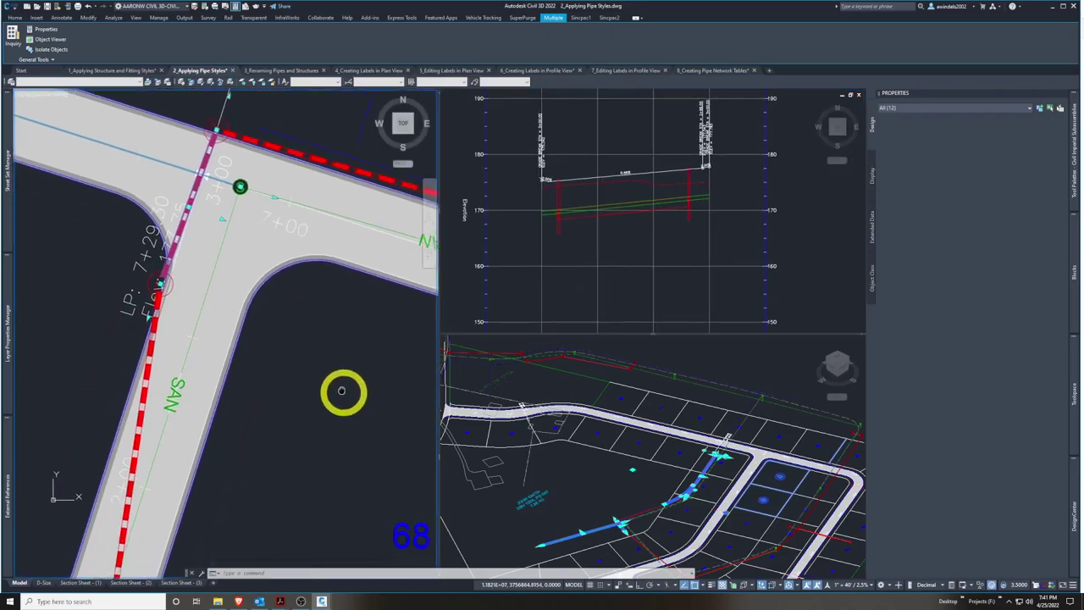
{"action": "scroll", "coordinate": [352, 366], "scroll_direction": "down", "scroll_amount": 5}
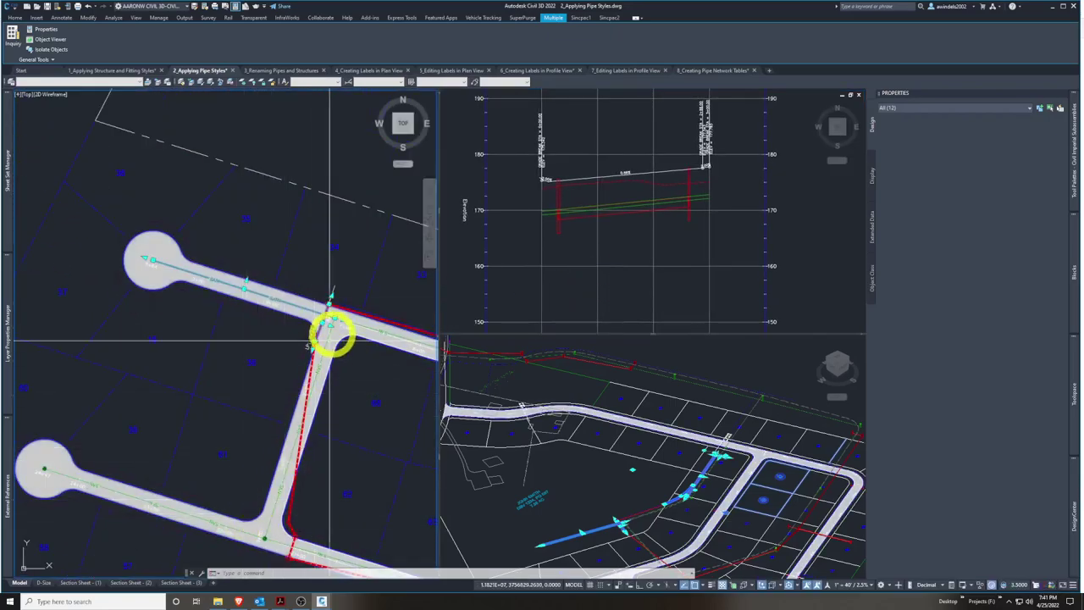
{"action": "scroll", "coordinate": [279, 506], "scroll_direction": "up", "scroll_amount": 3}
{"action": "middle_click_drag", "start_coordinate": [280, 506], "coordinate": [270, 386]}
{"action": "scroll", "coordinate": [271, 455], "scroll_direction": "down", "scroll_amount": 3}
{"action": "scroll", "coordinate": [334, 310], "scroll_direction": "up", "scroll_amount": 3}
{"action": "scroll", "coordinate": [347, 315], "scroll_direction": "down", "scroll_amount": 3}
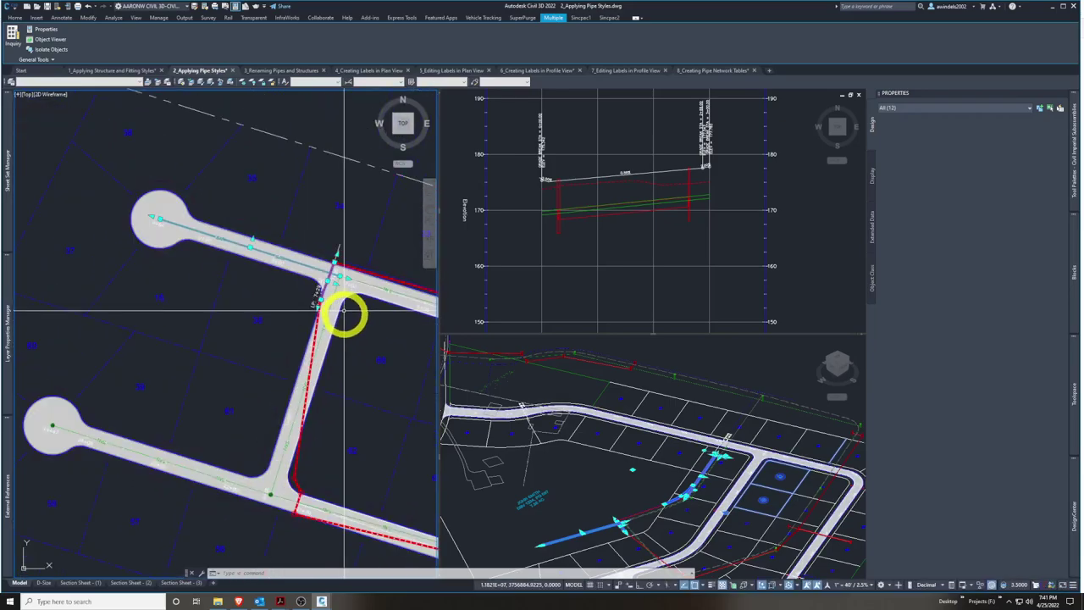
{"action": "left_click", "coordinate": [576, 271]}
{"action": "scroll", "coordinate": [576, 271], "scroll_direction": "down", "scroll_amount": 5}
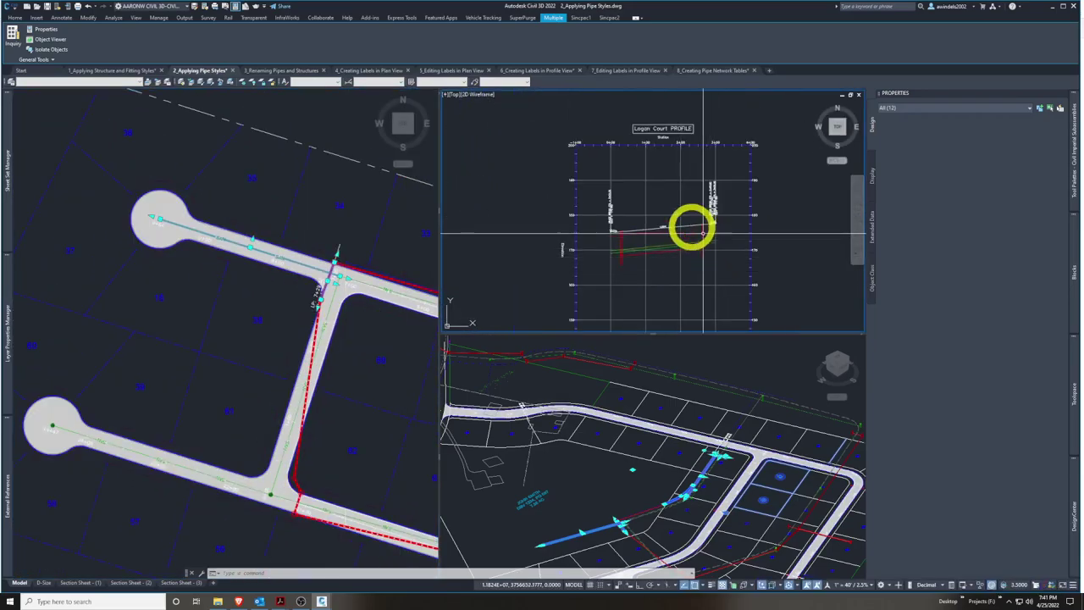
{"action": "scroll", "coordinate": [683, 238], "scroll_direction": "up", "scroll_amount": 5}
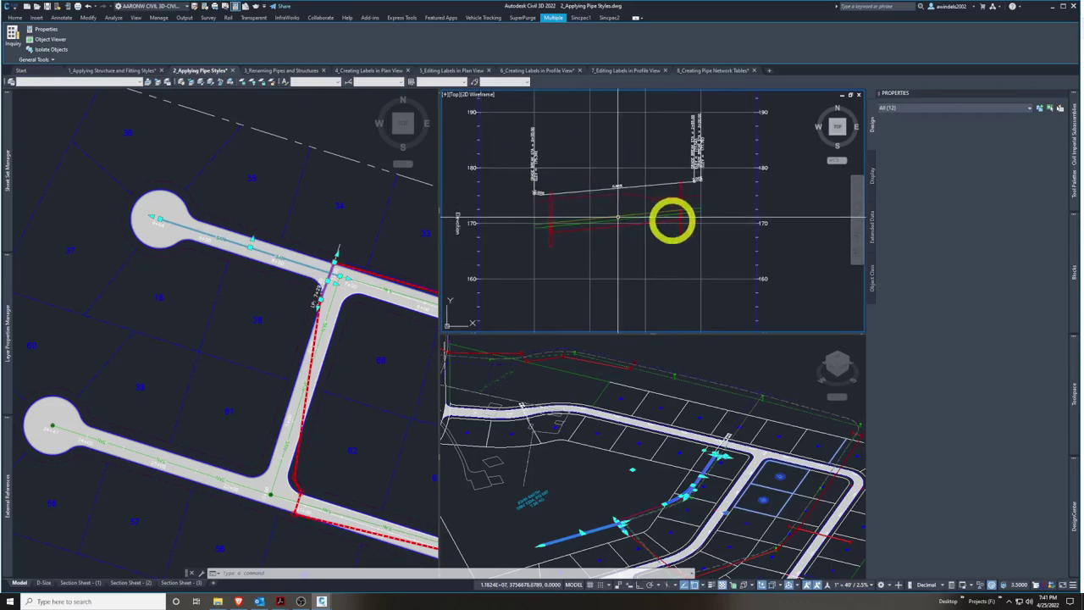
{"action": "scroll", "coordinate": [563, 234], "scroll_direction": "up", "scroll_amount": 3}
{"action": "scroll", "coordinate": [673, 245], "scroll_direction": "down", "scroll_amount": 1}
Close in on the intersection storm pipe near lots 38 and 68 and cancel the stray selection window
{"action": "left_click", "coordinate": [364, 368]}
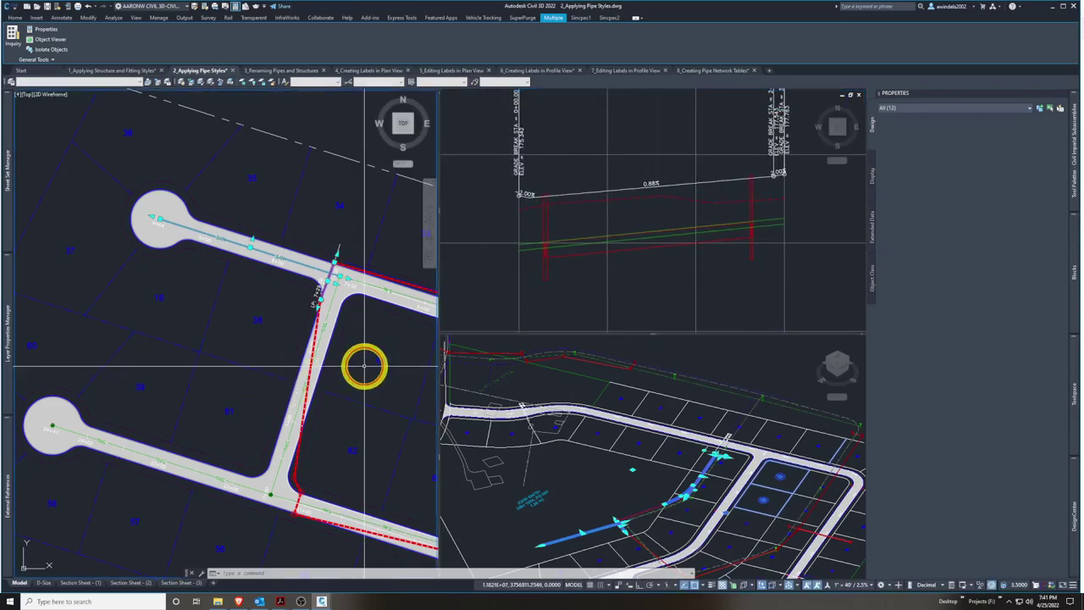
{"action": "left_click", "coordinate": [406, 322]}
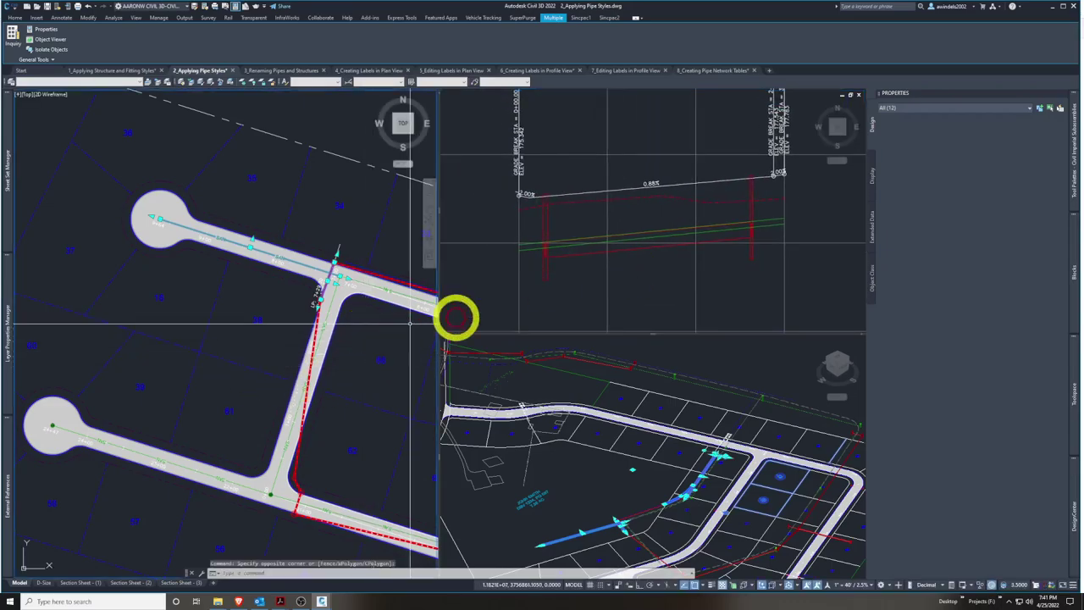
{"action": "left_click", "coordinate": [648, 267]}
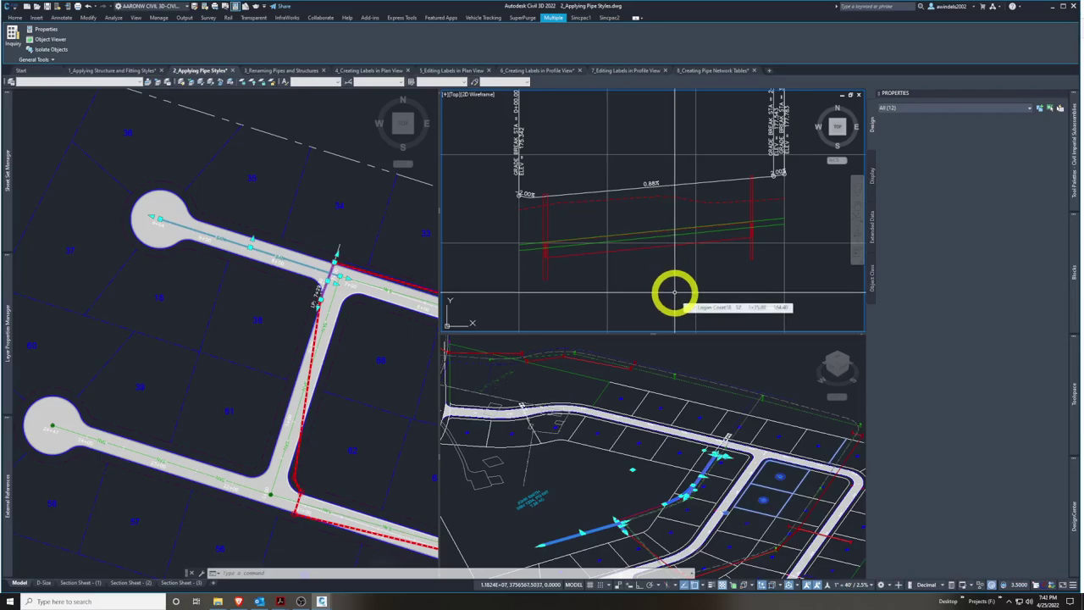
{"action": "left_click", "coordinate": [364, 335]}
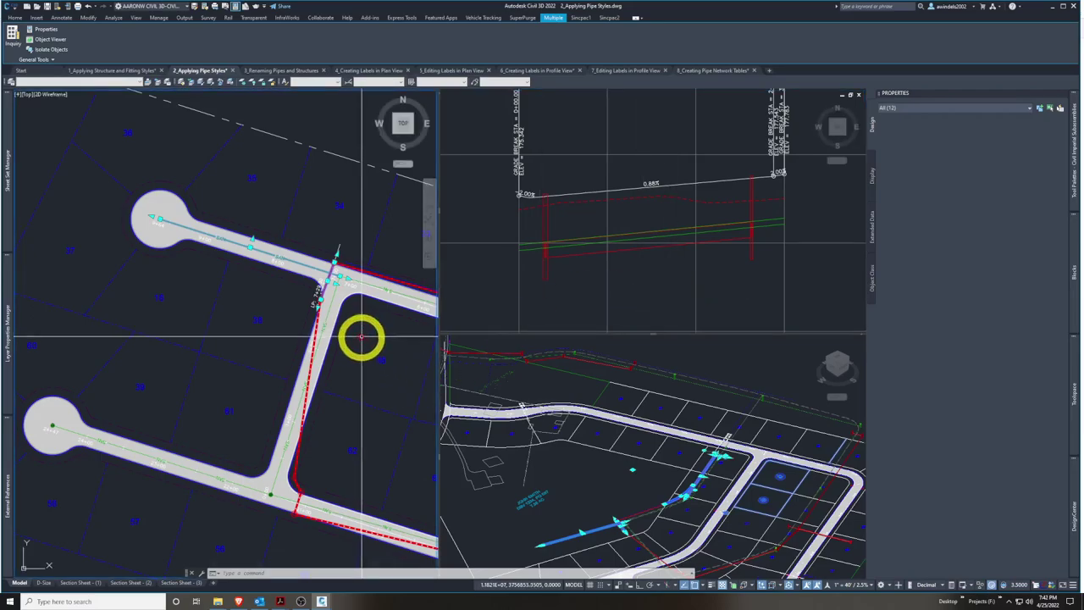
{"action": "middle_click_drag", "start_coordinate": [364, 339], "coordinate": [351, 302]}
{"action": "scroll", "coordinate": [313, 335], "scroll_direction": "up", "scroll_amount": 4}
{"action": "left_click", "coordinate": [347, 336]}
{"action": "key", "text": "Escape"}
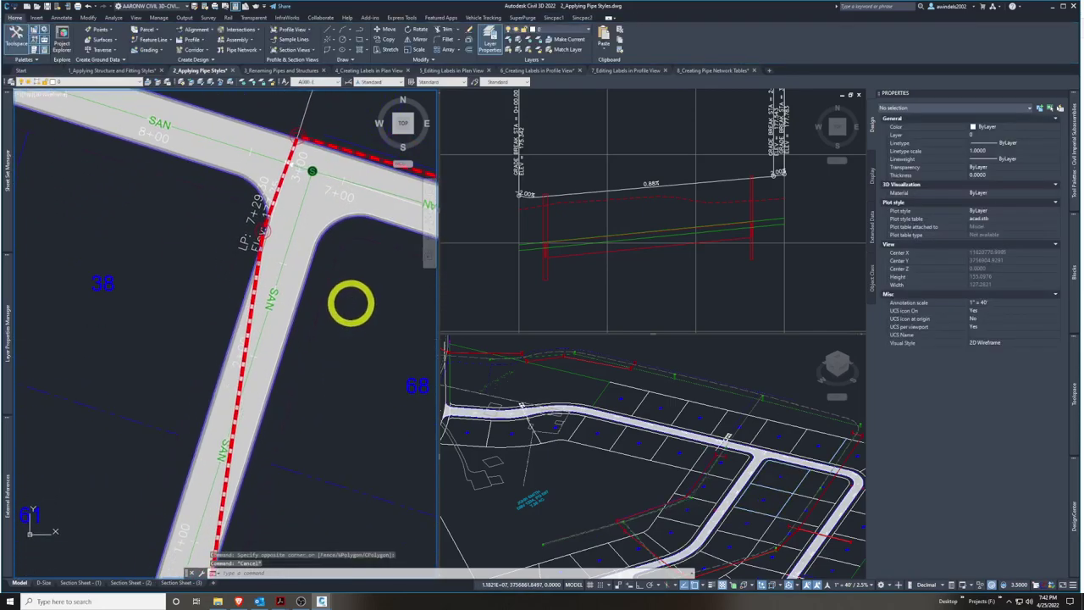
Set Pipe (69) at the intersection to the C-SSWR - Double Line style through Pipe Properties
{"action": "left_click", "coordinate": [279, 294]}
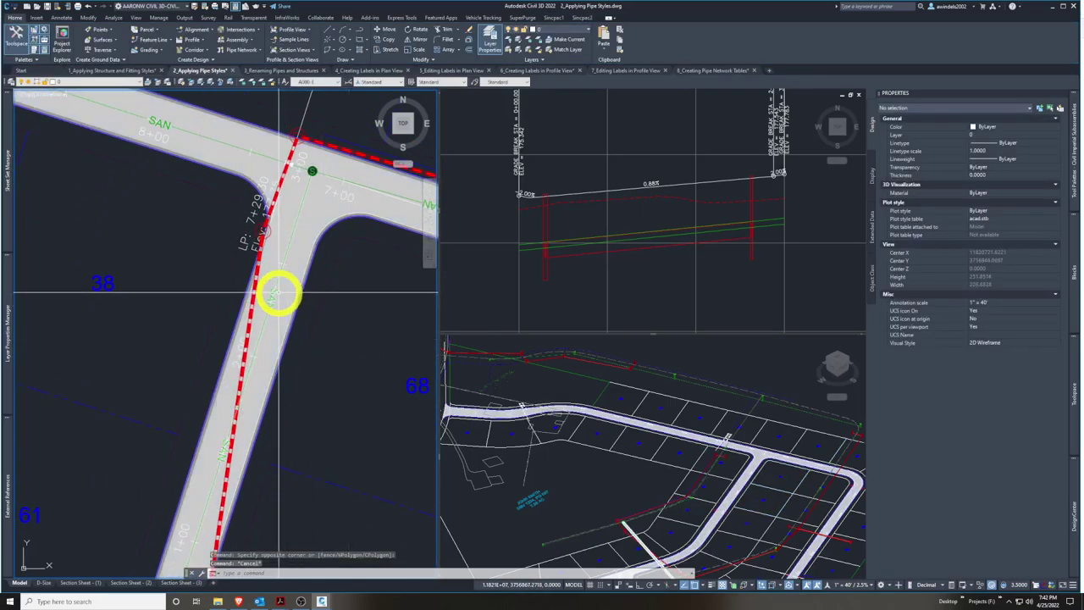
{"action": "scroll", "coordinate": [286, 296], "scroll_direction": "down", "scroll_amount": 4}
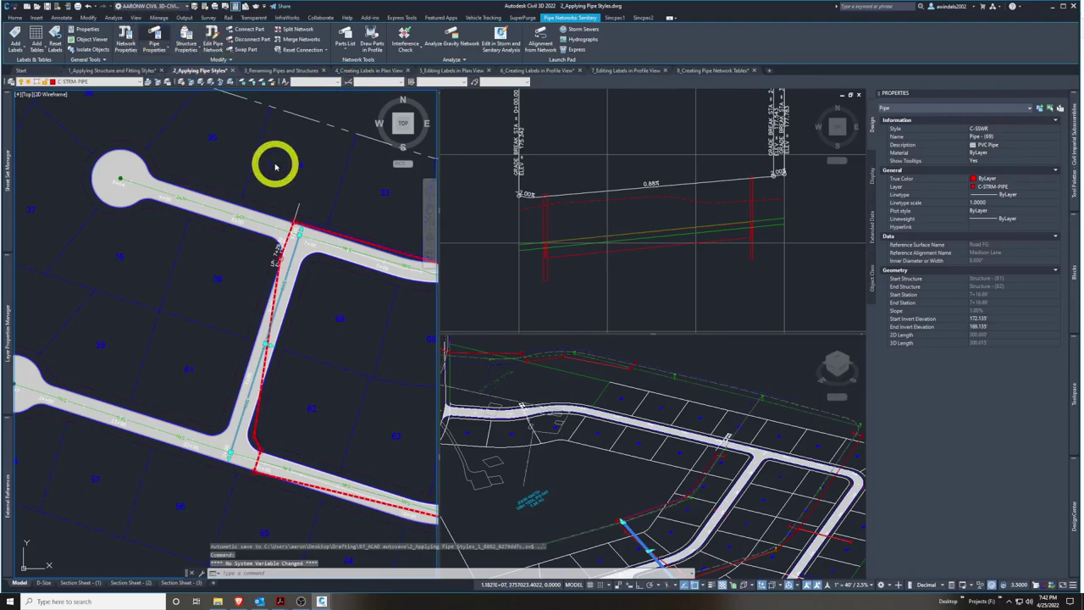
{"action": "right_click", "coordinate": [252, 149]}
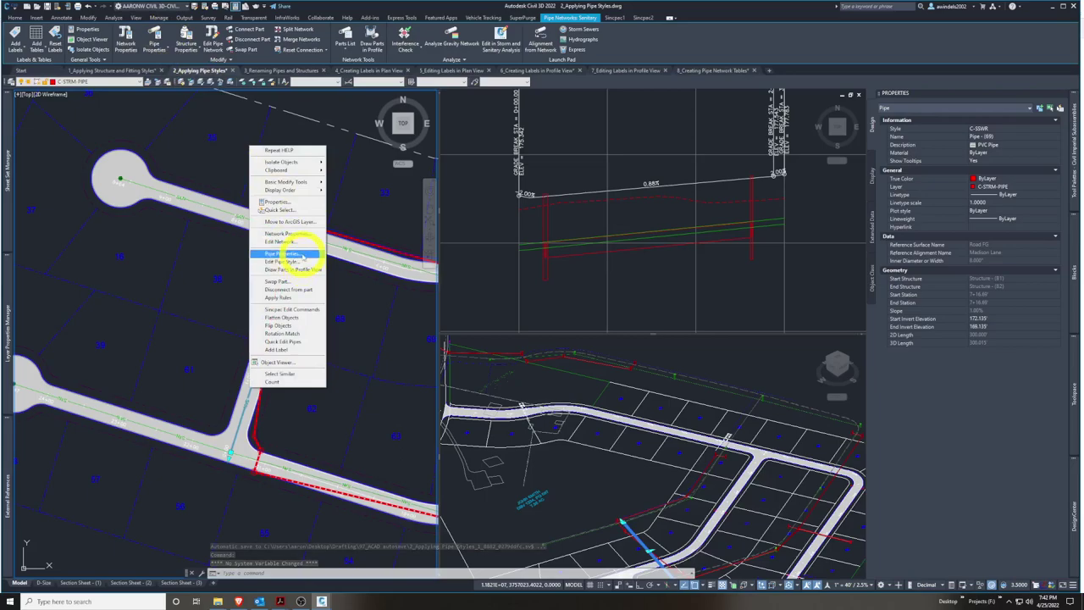
{"action": "left_click", "coordinate": [292, 255]}
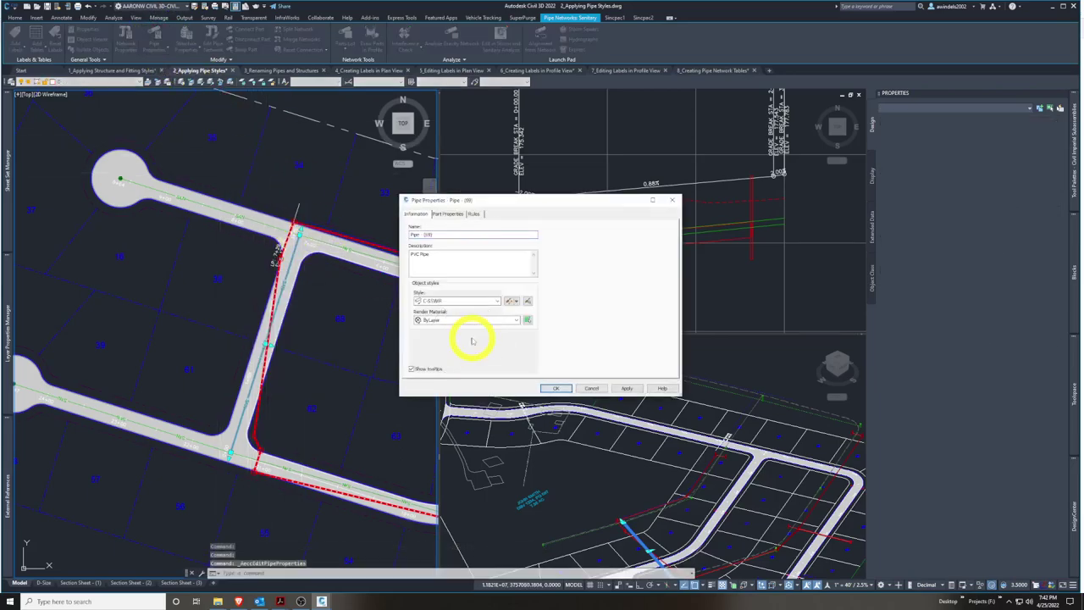
{"action": "left_click", "coordinate": [472, 302]}
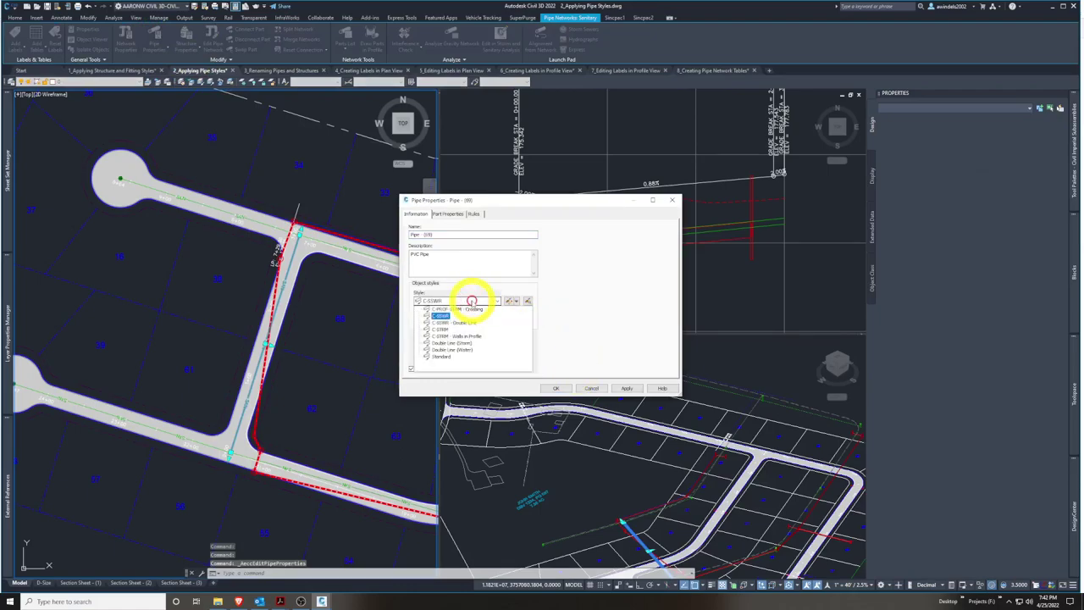
{"action": "left_click", "coordinate": [471, 322]}
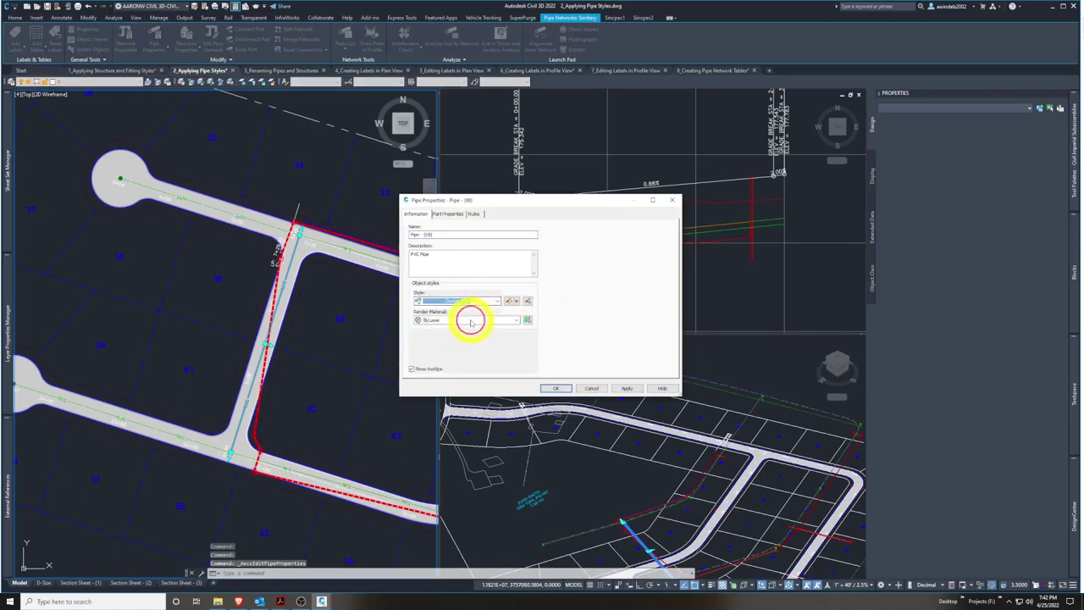
{"action": "left_click", "coordinate": [552, 389]}
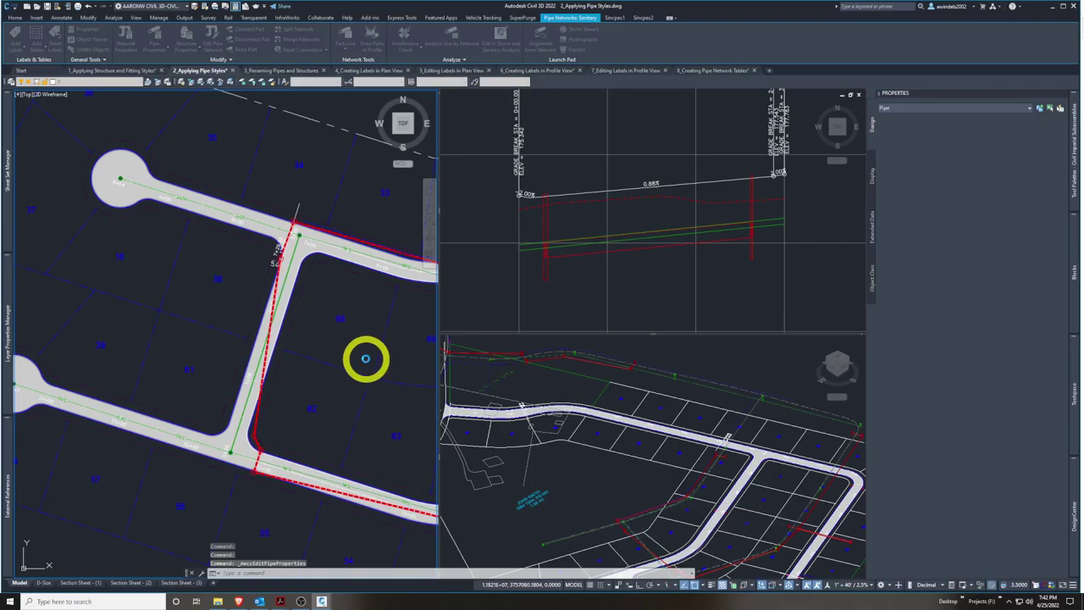
{"action": "left_click", "coordinate": [326, 299]}
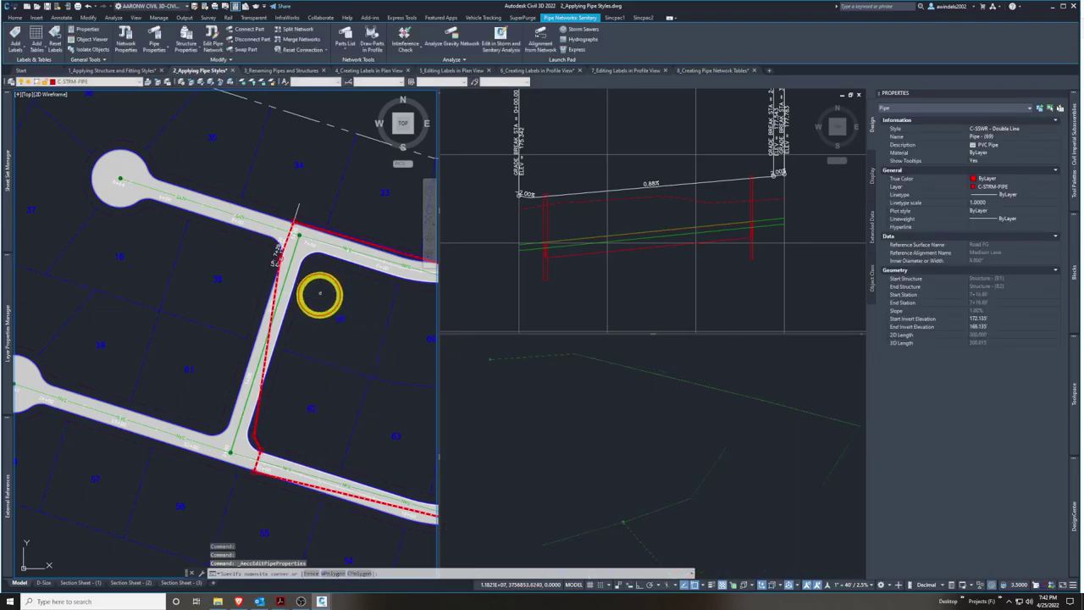
{"action": "scroll", "coordinate": [280, 270], "scroll_direction": "up", "scroll_amount": 6}
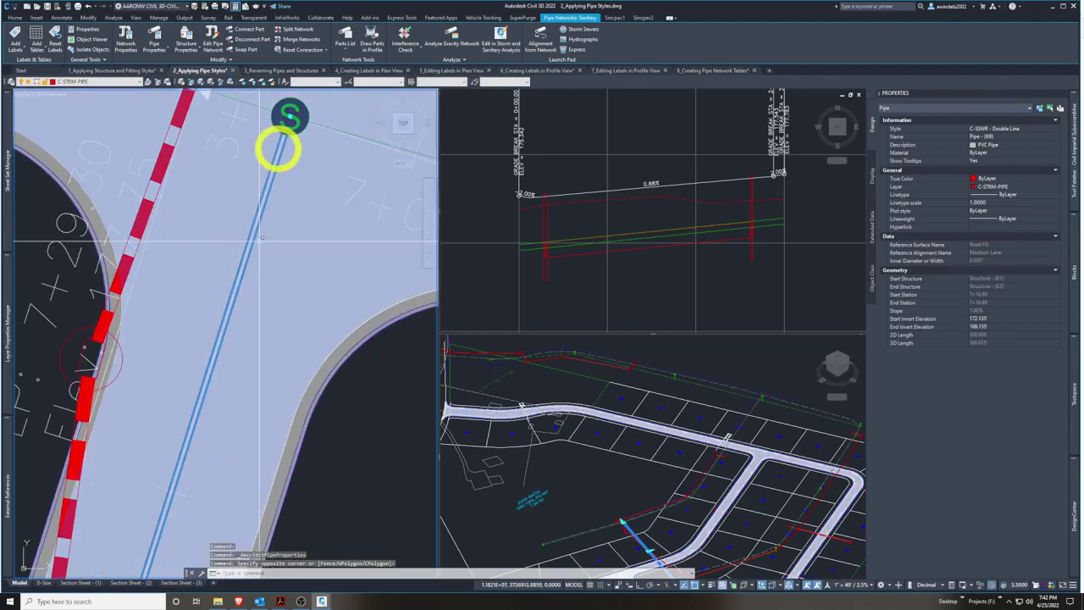
{"action": "scroll", "coordinate": [280, 136], "scroll_direction": "up", "scroll_amount": 4}
{"action": "scroll", "coordinate": [283, 140], "scroll_direction": "down", "scroll_amount": 3}
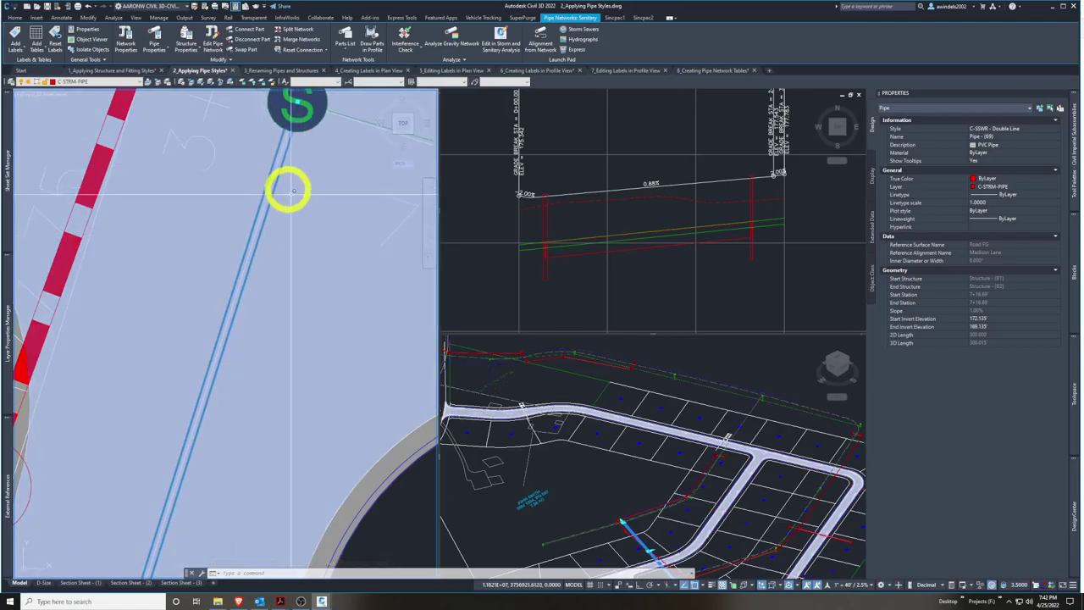
{"action": "left_click", "coordinate": [280, 206]}
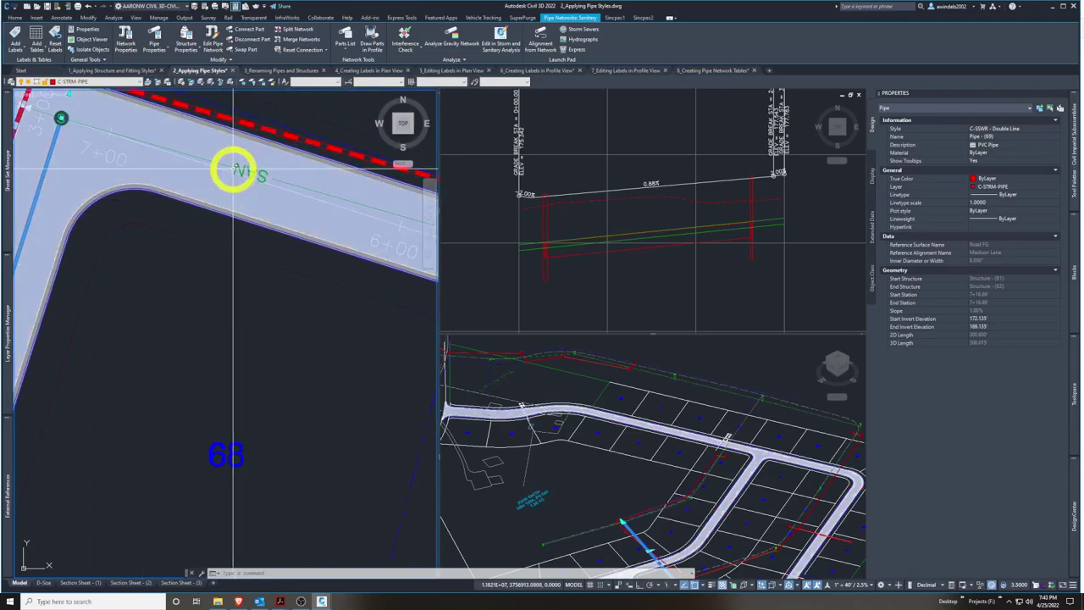
{"action": "middle_click_drag", "start_coordinate": [23, 140], "coordinate": [99, 189]}
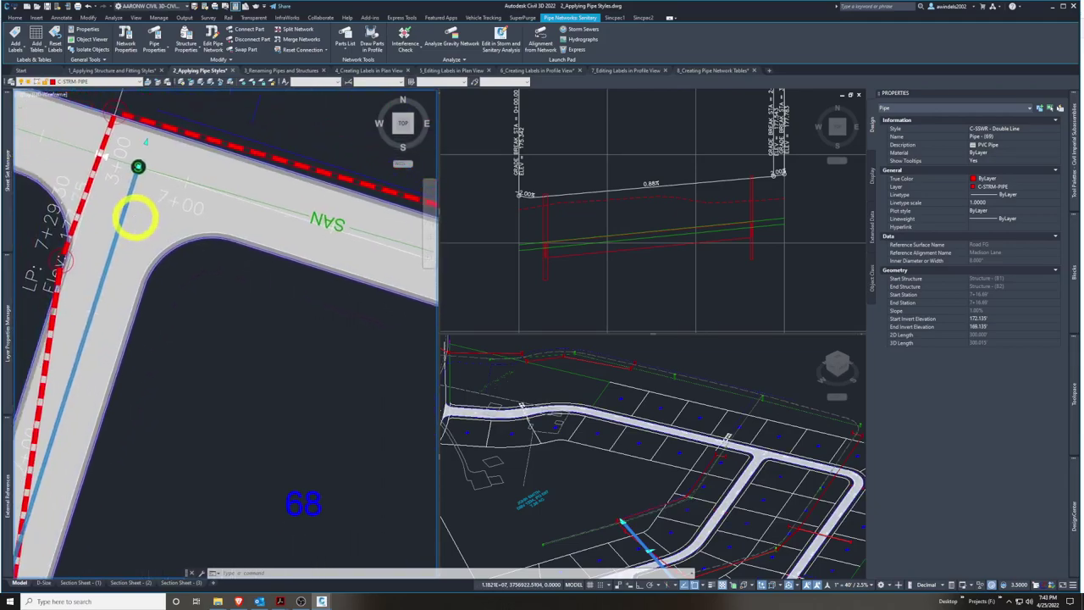
{"action": "scroll", "coordinate": [253, 239], "scroll_direction": "down", "scroll_amount": 2}
{"action": "scroll", "coordinate": [252, 240], "scroll_direction": "down", "scroll_amount": 2}
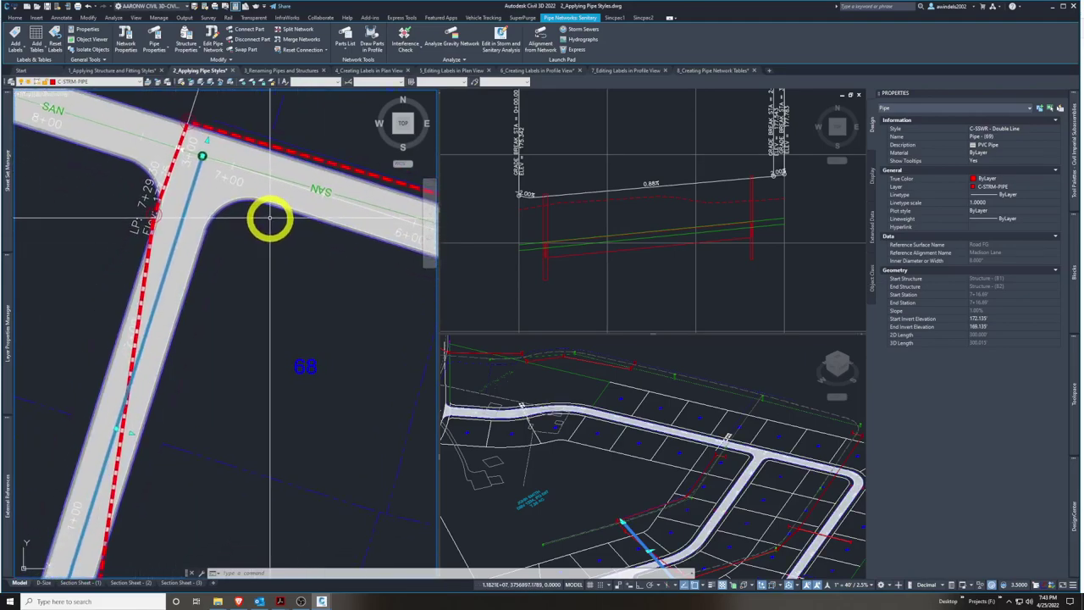
{"action": "mouse_move", "coordinate": [211, 296]}
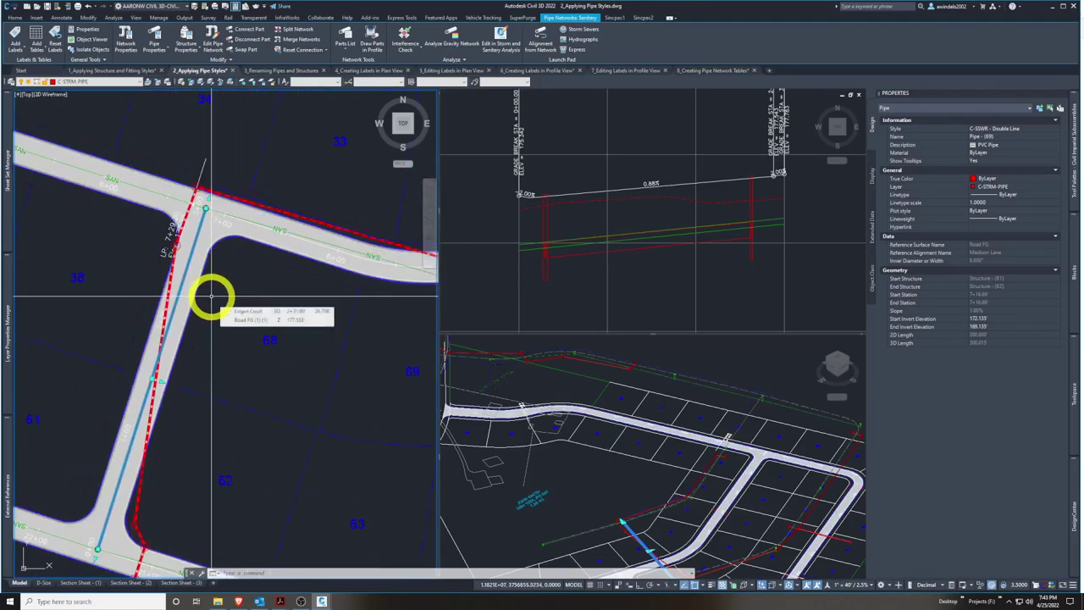
{"action": "left_click", "coordinate": [227, 356]}
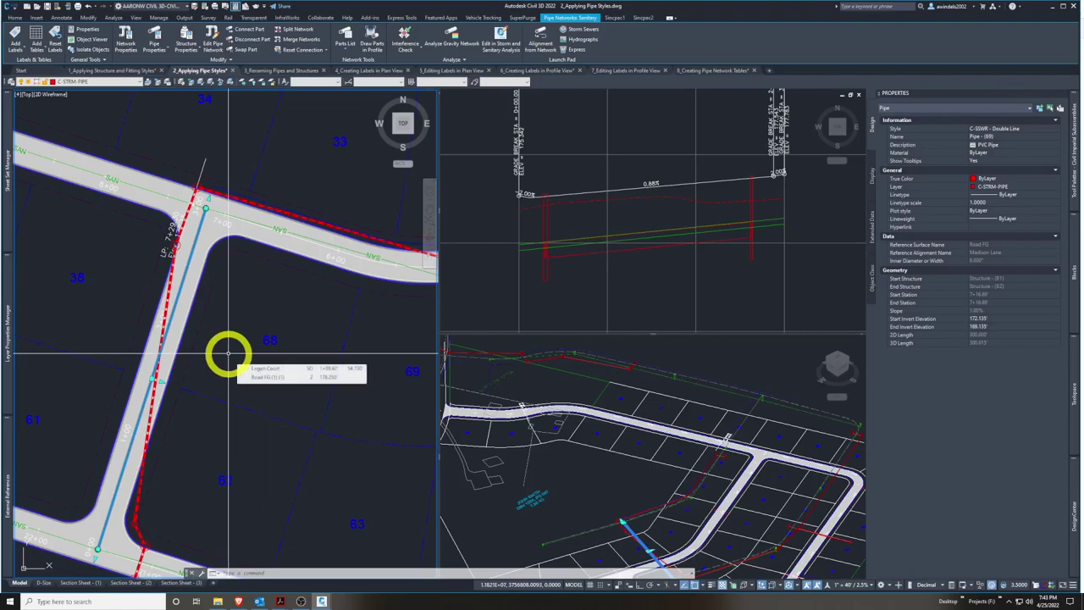
{"action": "key", "text": "Escape"}
{"action": "middle_click_drag", "start_coordinate": [229, 357], "coordinate": [233, 349]}
{"action": "mouse_move", "coordinate": [232, 349]}
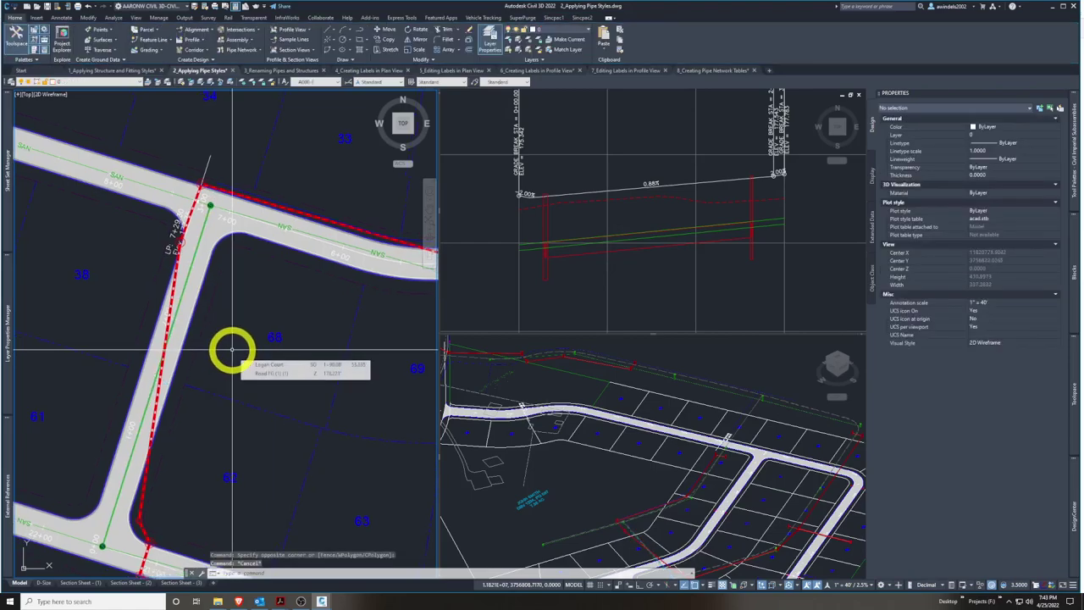
{"action": "left_click", "coordinate": [581, 290]}
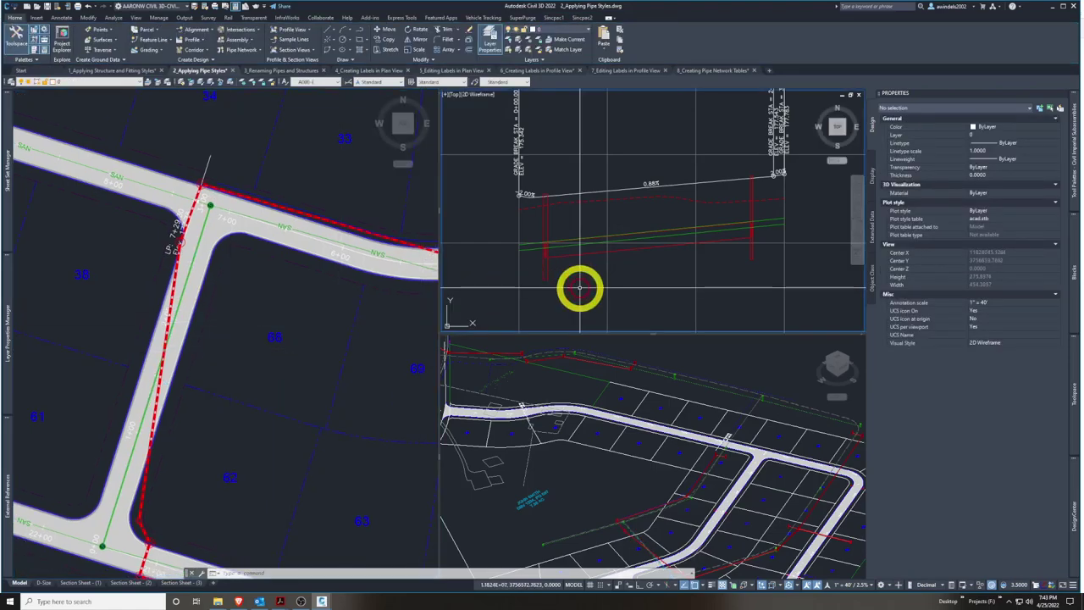
{"action": "middle_click_drag", "start_coordinate": [581, 280], "coordinate": [588, 266]}
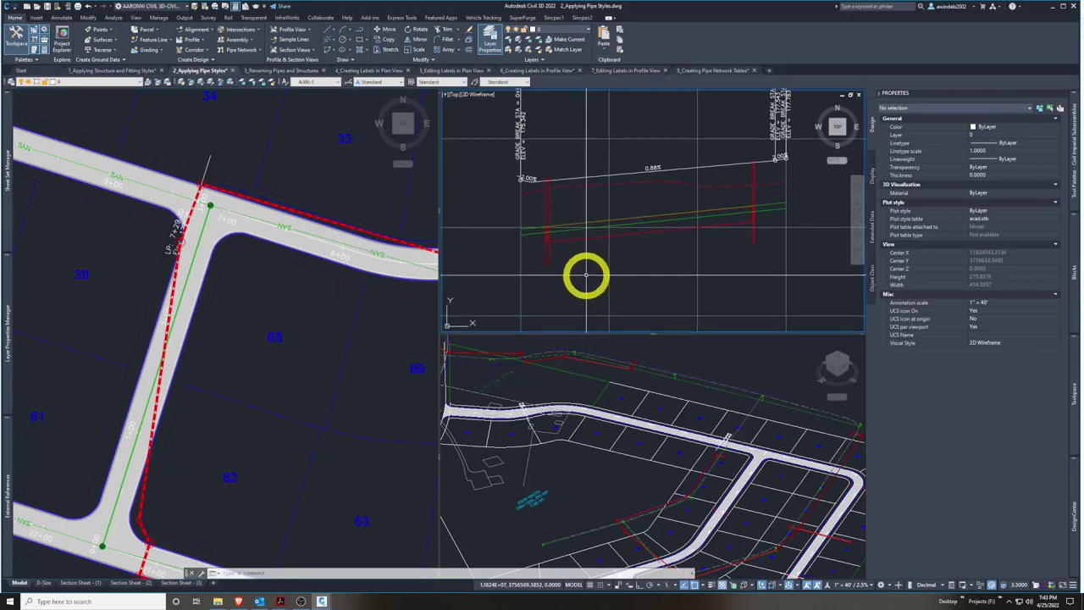
{"action": "middle_click_drag", "start_coordinate": [661, 261], "coordinate": [698, 251]}
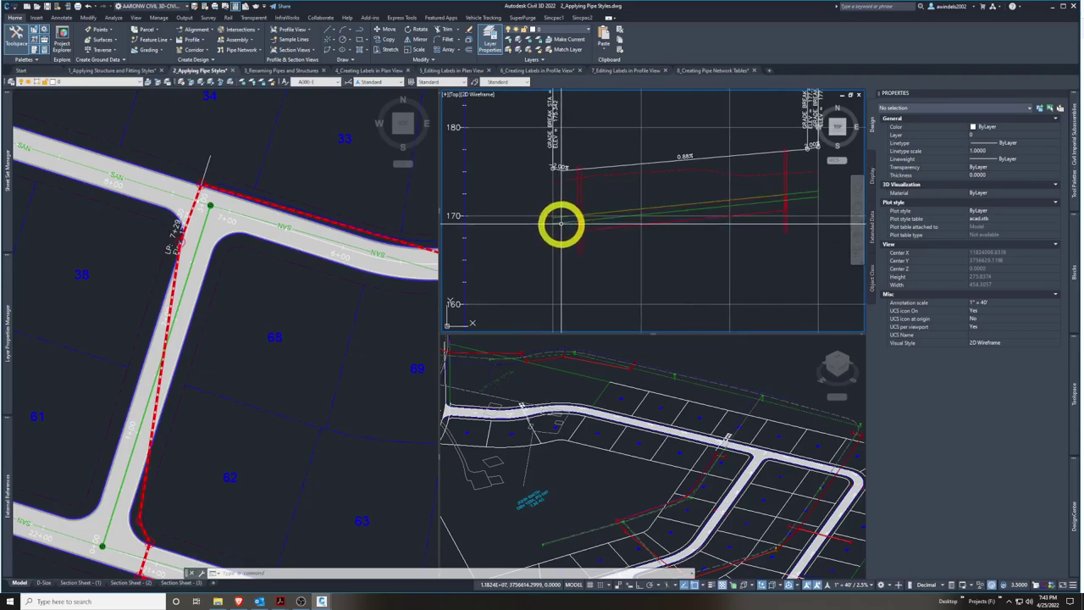
{"action": "mouse_move", "coordinate": [562, 223]}
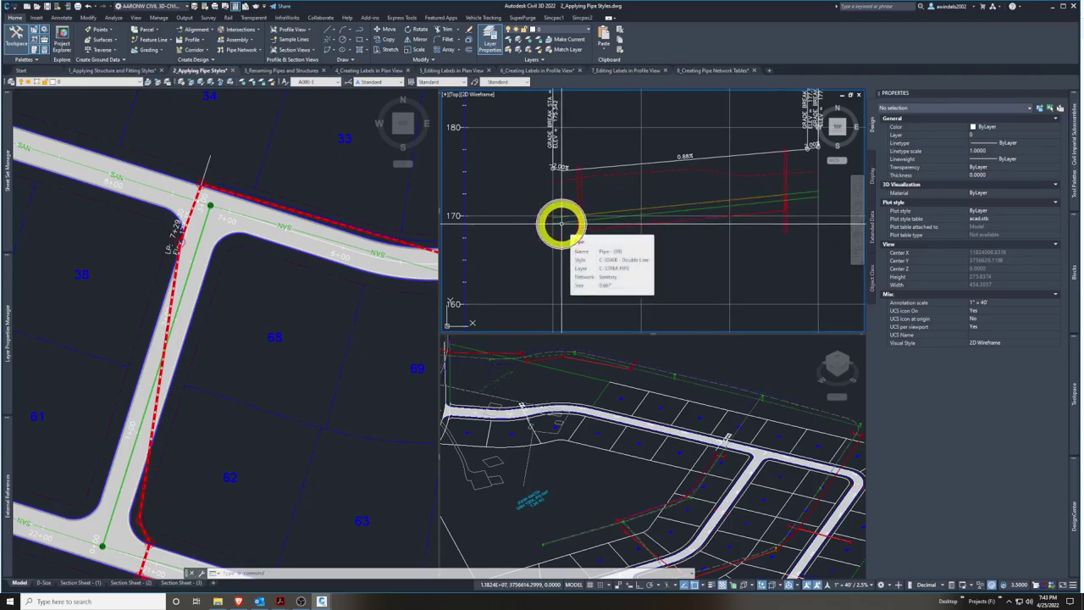
{"action": "left_click", "coordinate": [561, 223]}
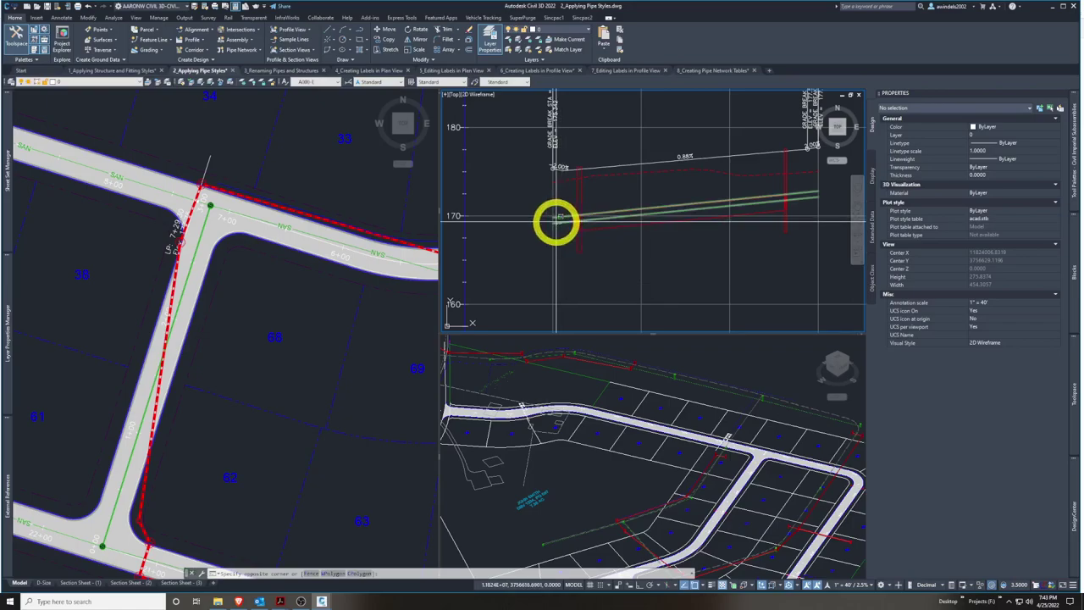
{"action": "left_click", "coordinate": [556, 222]}
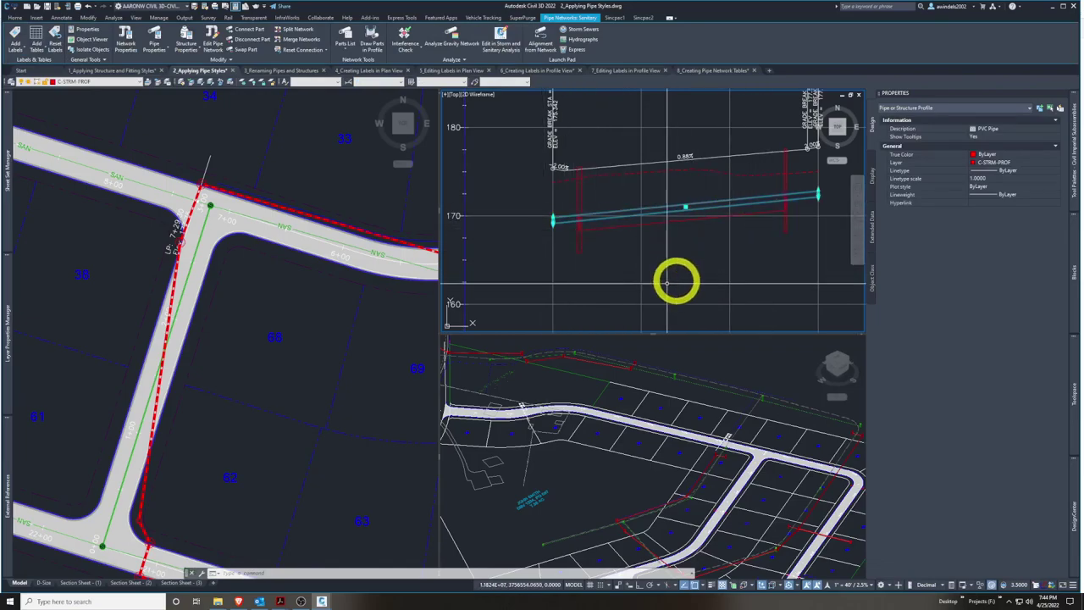
{"action": "middle_click_drag", "start_coordinate": [709, 272], "coordinate": [715, 260]}
{"action": "left_click", "coordinate": [12, 500]}
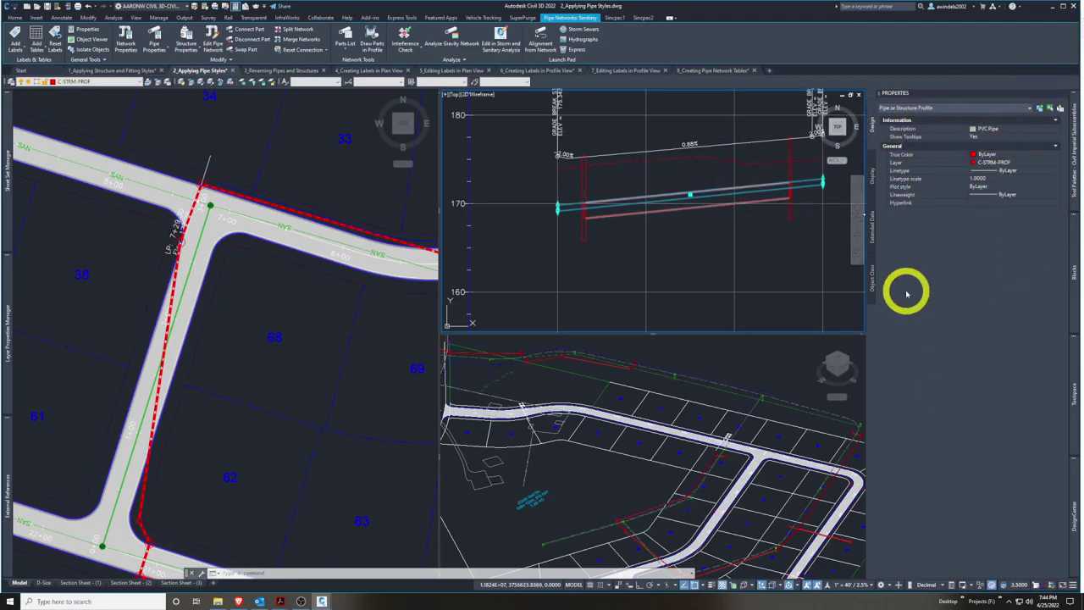
{"action": "scroll", "coordinate": [685, 249], "scroll_direction": "up", "scroll_amount": 2}
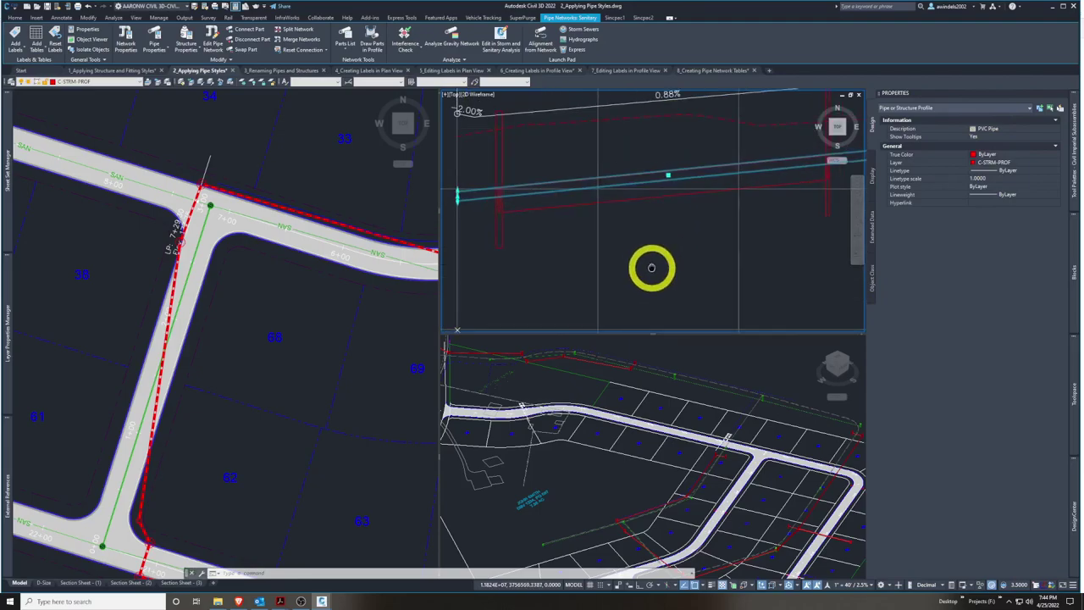
{"action": "scroll", "coordinate": [649, 266], "scroll_direction": "down", "scroll_amount": 4}
{"action": "key", "text": "Escape"}
{"action": "scroll", "coordinate": [649, 271], "scroll_direction": "down", "scroll_amount": 5}
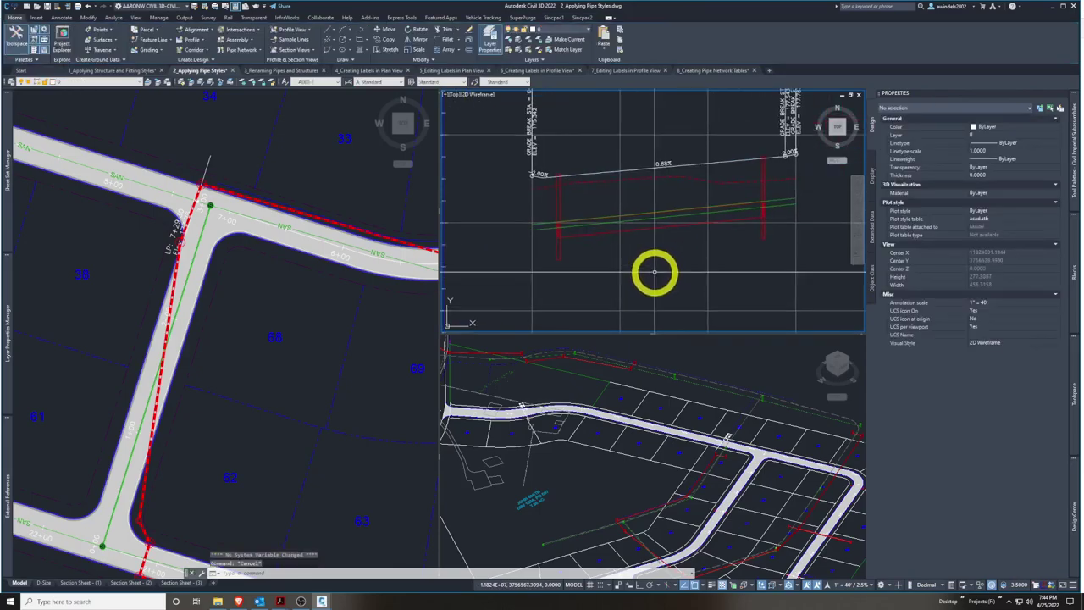
Select the Logan Court18 profile view grid and open its Profile View Properties
{"action": "left_click", "coordinate": [635, 283]}
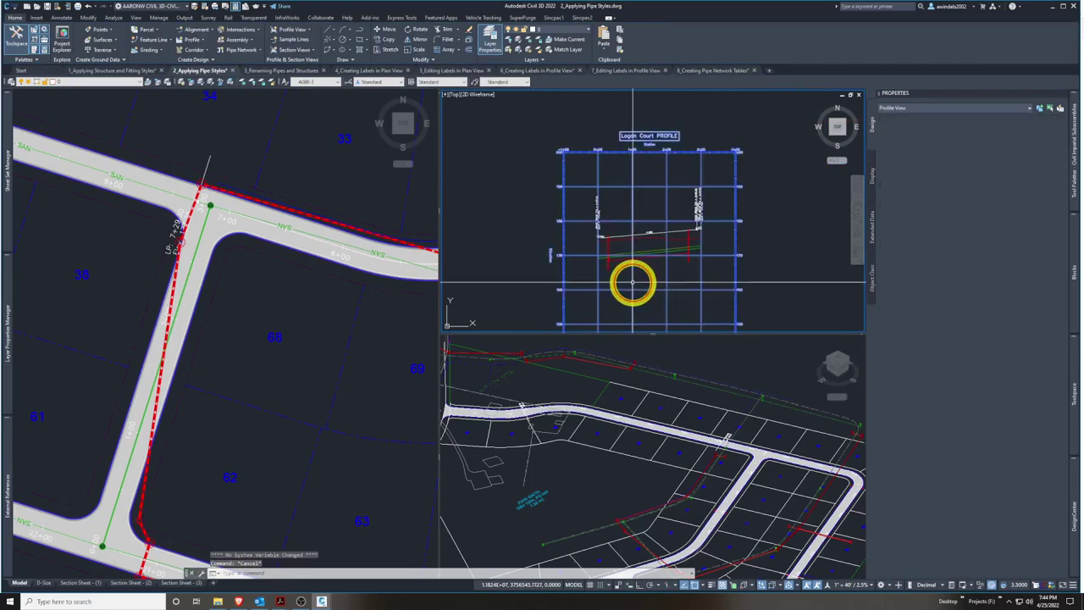
{"action": "middle_click_drag", "start_coordinate": [659, 280], "coordinate": [655, 232]}
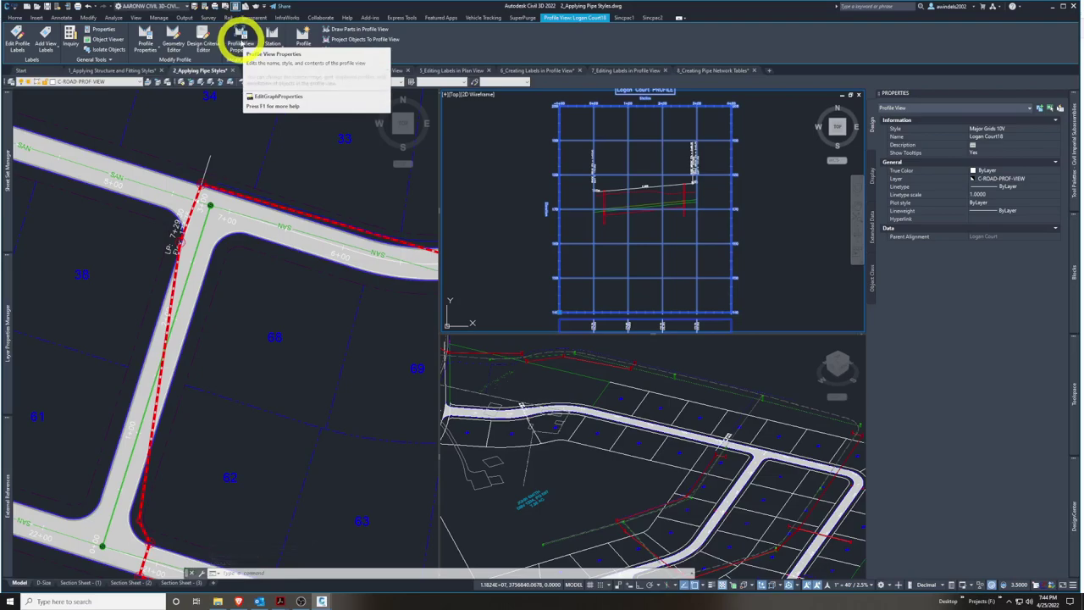
{"action": "left_click", "coordinate": [241, 34]}
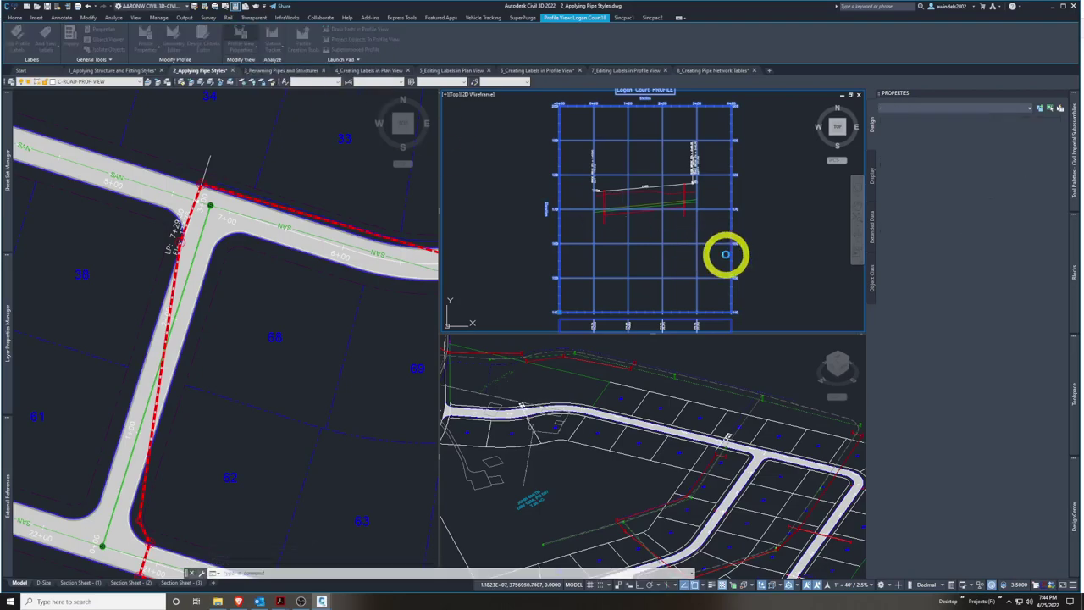
{"action": "left_click", "coordinate": [713, 253]}
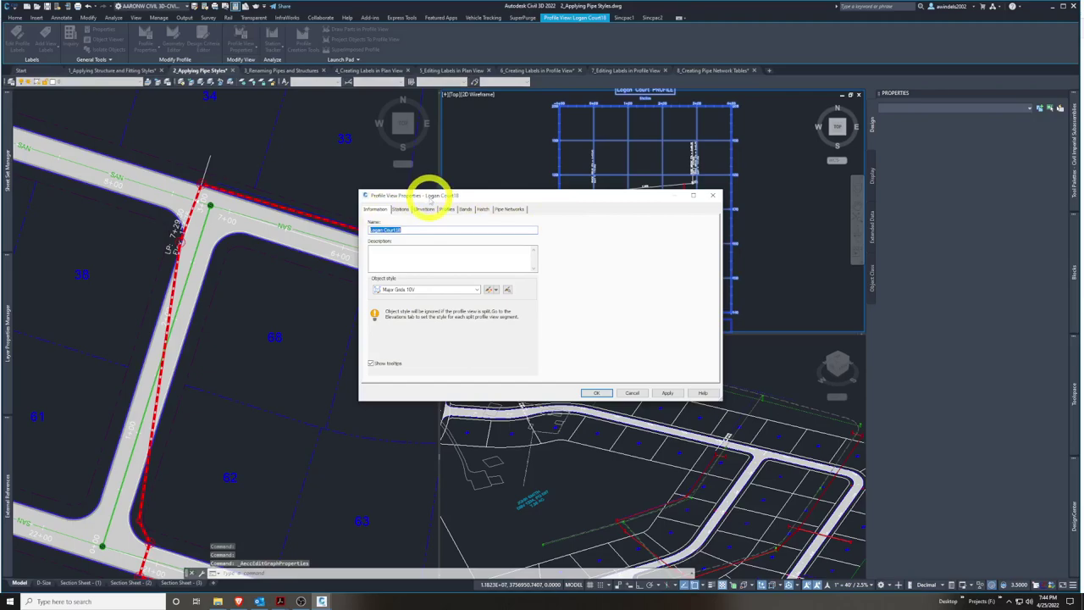
Show the Pipe Networks tab of Profile View Properties and reposition and enlarge the dialog
{"action": "left_click_drag", "start_coordinate": [429, 198], "coordinate": [414, 179]}
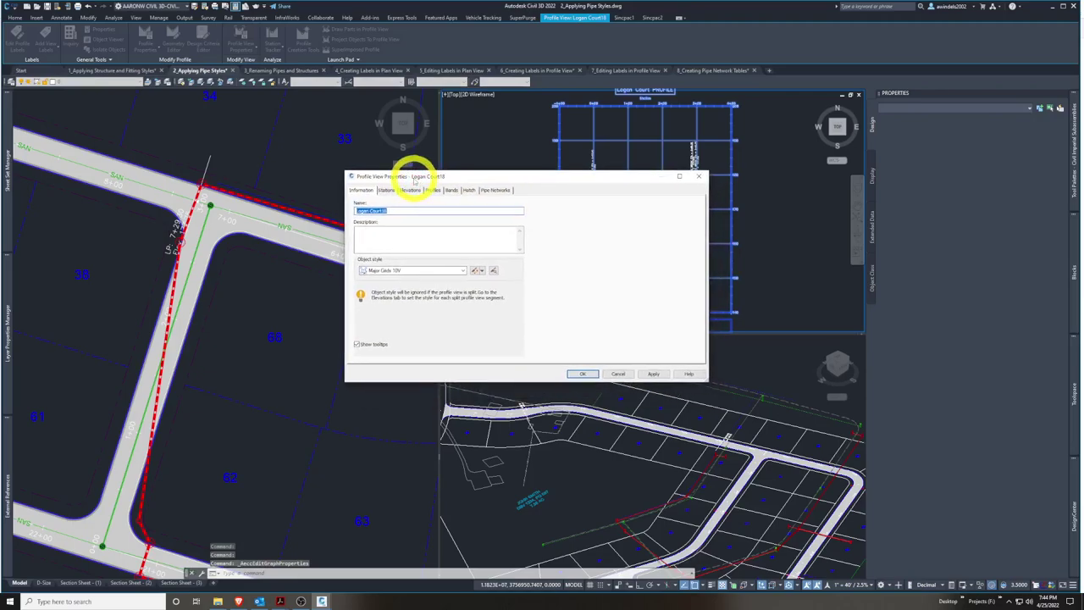
{"action": "left_click", "coordinate": [494, 190]}
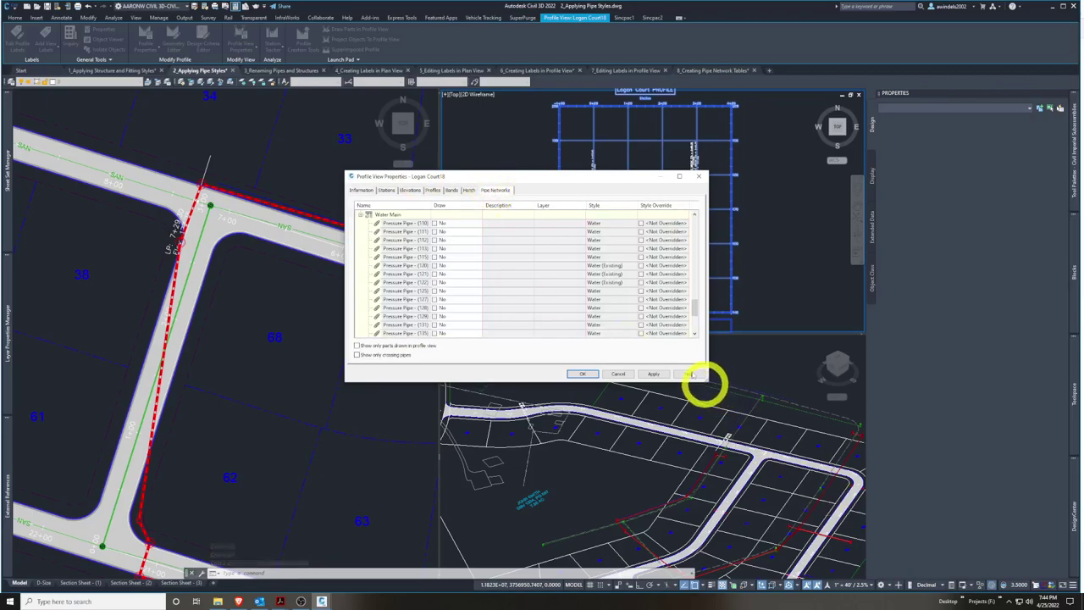
{"action": "left_click_drag", "start_coordinate": [476, 179], "coordinate": [295, 142]}
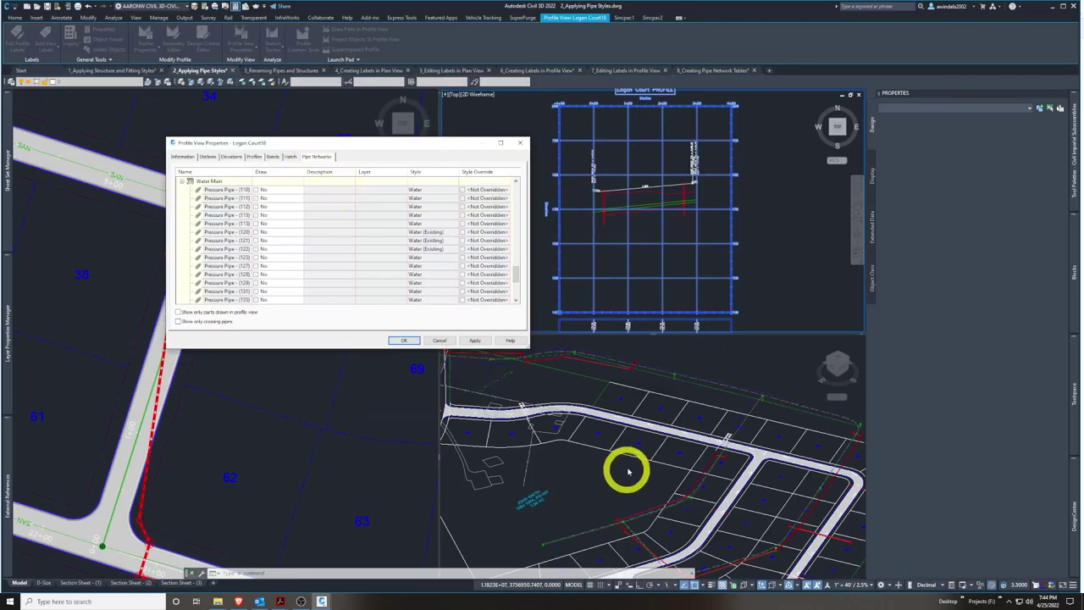
{"action": "left_click_drag", "start_coordinate": [529, 348], "coordinate": [625, 419]}
{"action": "left_click_drag", "start_coordinate": [462, 157], "coordinate": [357, 133]}
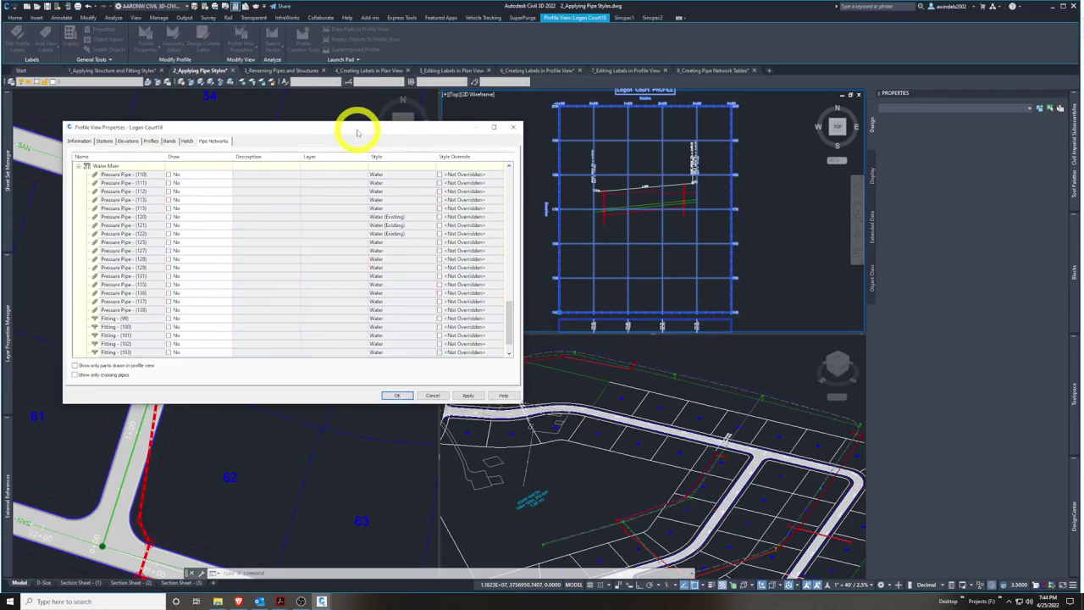
Collapse the Water Main, Sanitary and Storm1 network groups in the list
{"action": "right_click", "coordinate": [133, 188]}
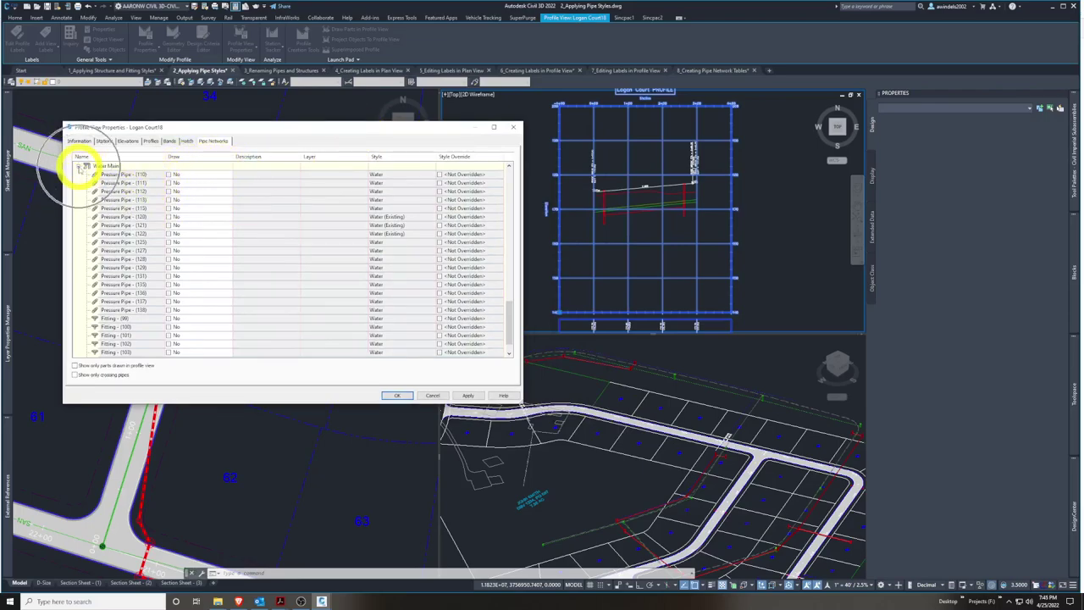
{"action": "left_click", "coordinate": [103, 166]}
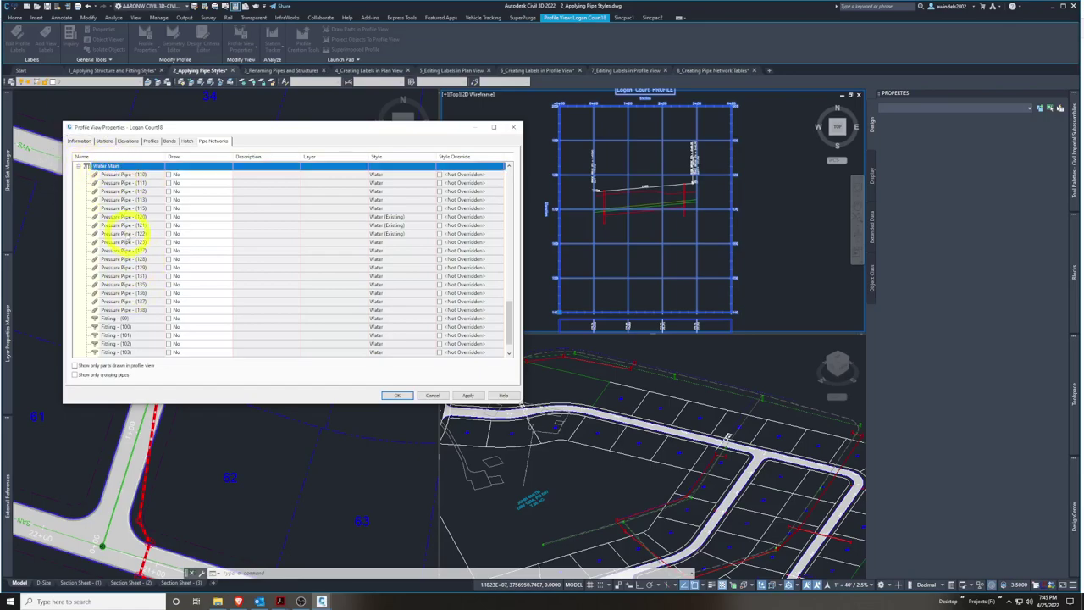
{"action": "scroll", "coordinate": [127, 234], "scroll_direction": "down", "scroll_amount": 1}
{"action": "right_click", "coordinate": [132, 234]}
{"action": "key", "text": "Escape"}
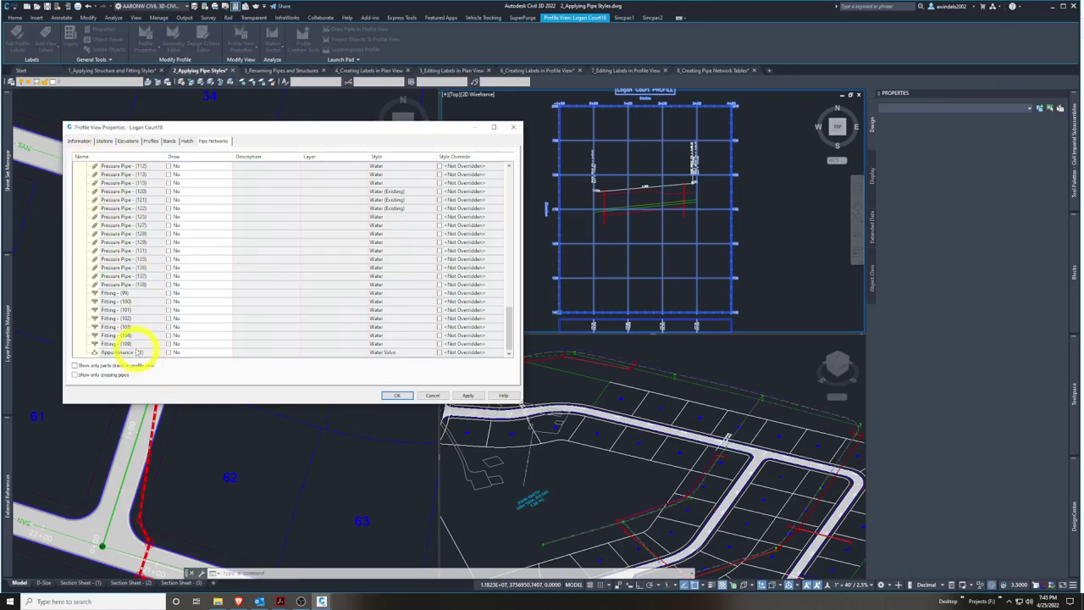
{"action": "scroll", "coordinate": [73, 230], "scroll_direction": "up", "scroll_amount": 3}
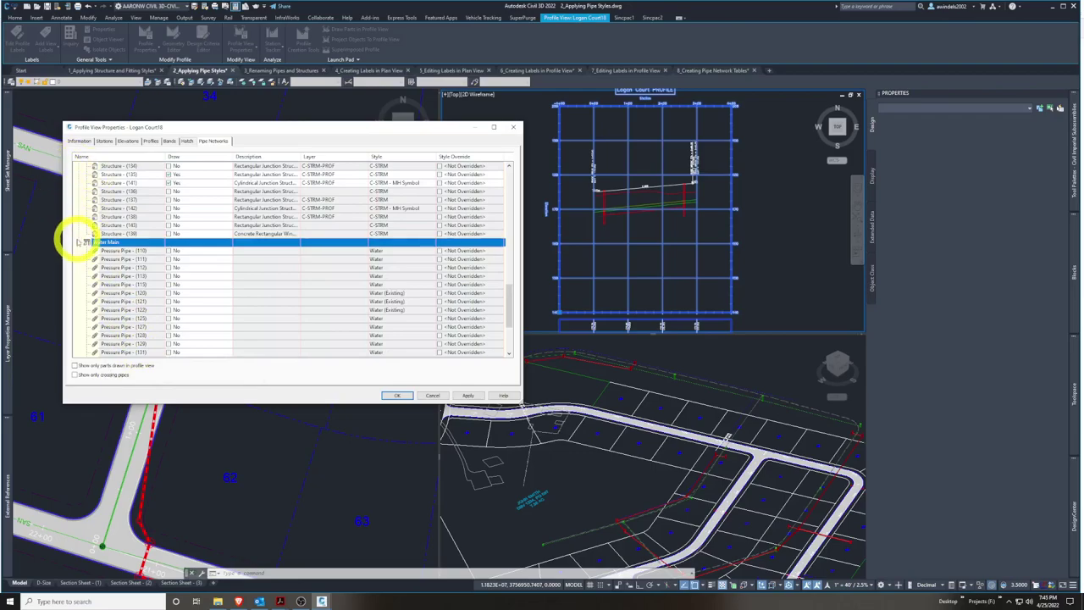
{"action": "left_click", "coordinate": [80, 243]}
{"action": "scroll", "coordinate": [127, 228], "scroll_direction": "up", "scroll_amount": 5}
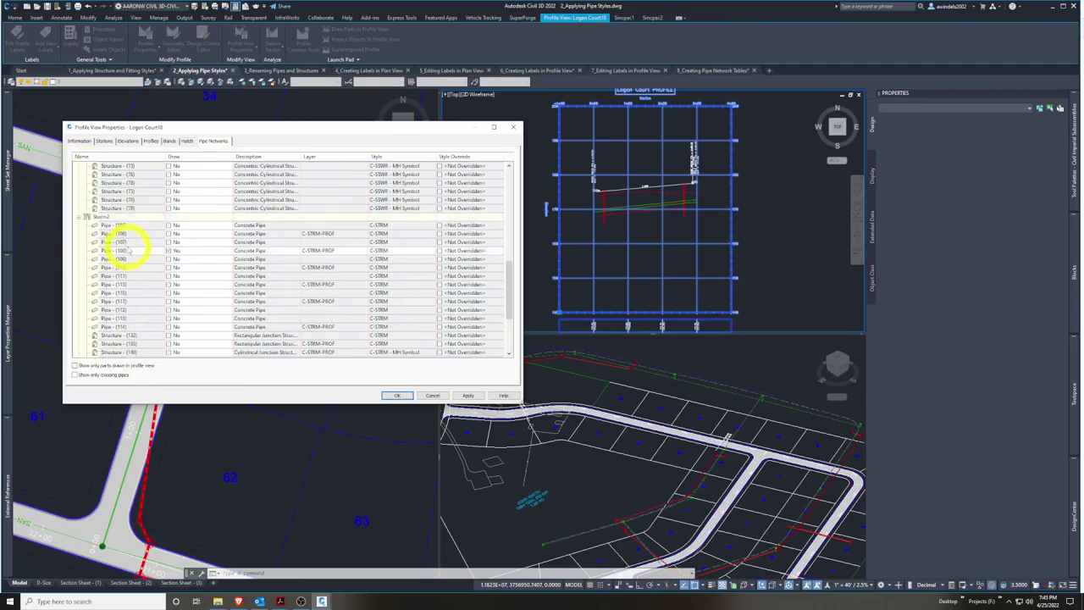
{"action": "right_click", "coordinate": [132, 242]}
{"action": "key", "text": "Escape"}
{"action": "scroll", "coordinate": [127, 293], "scroll_direction": "up", "scroll_amount": 10}
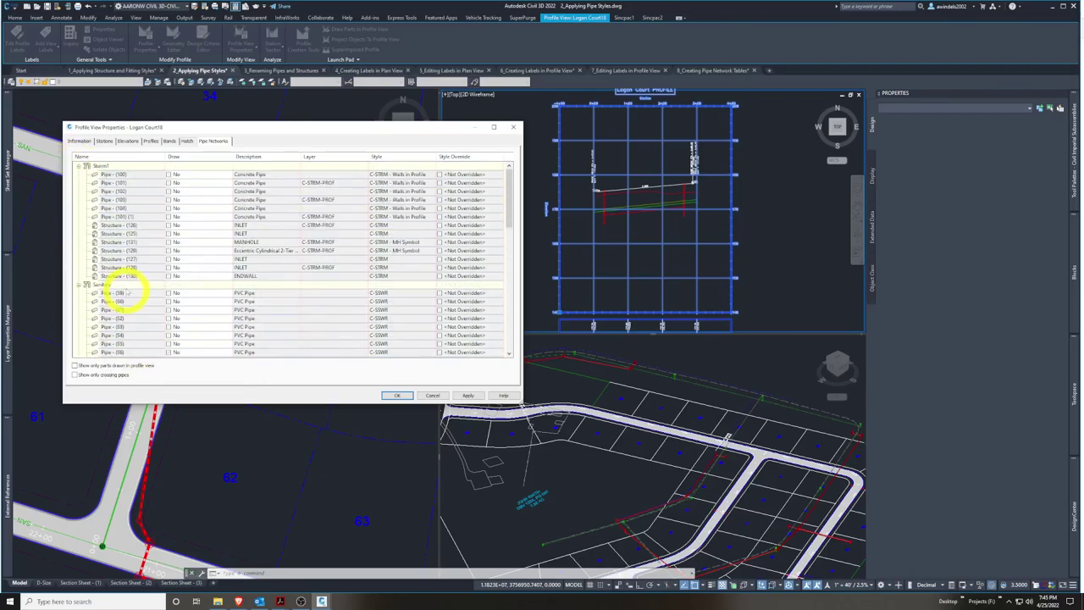
{"action": "left_click", "coordinate": [79, 284]}
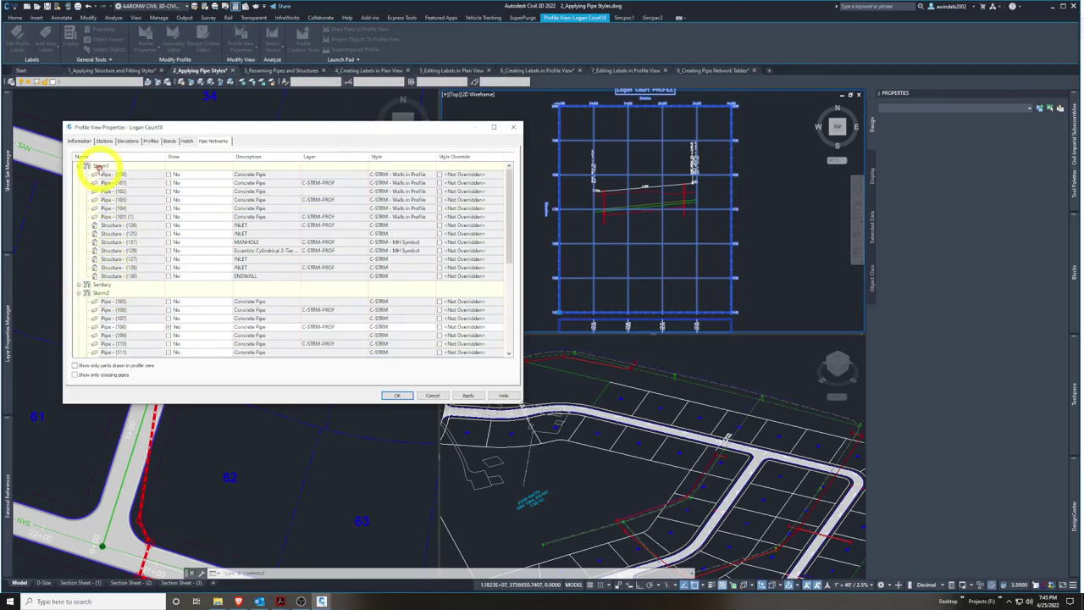
{"action": "left_click", "coordinate": [78, 166]}
{"action": "left_click", "coordinate": [78, 183]}
{"action": "left_click", "coordinate": [110, 192]}
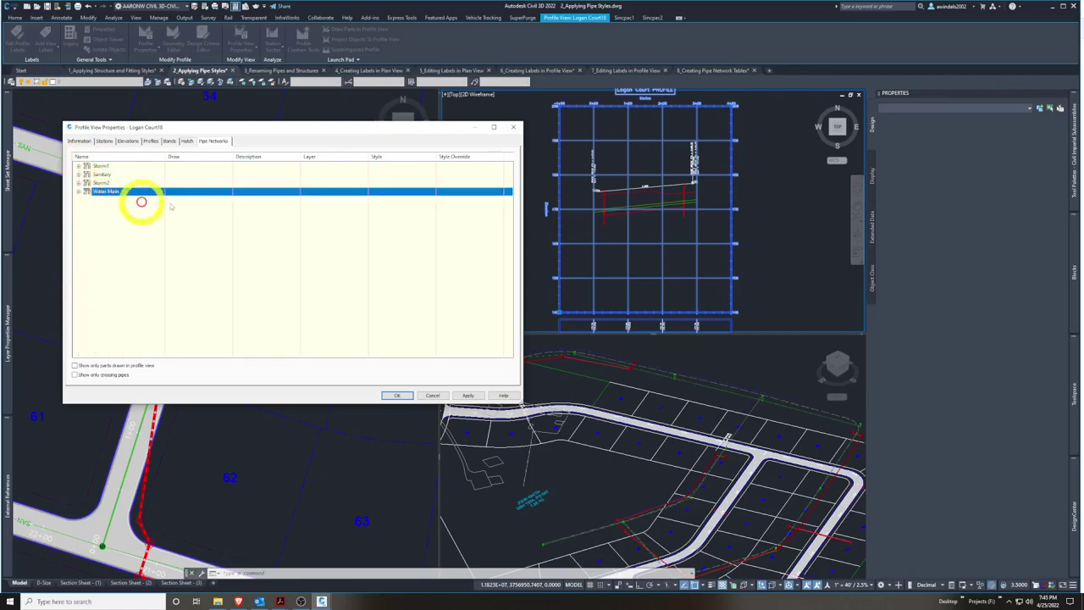
Expand the Storm2 group and make the dialog taller to show its pipes
{"action": "left_click", "coordinate": [123, 191]}
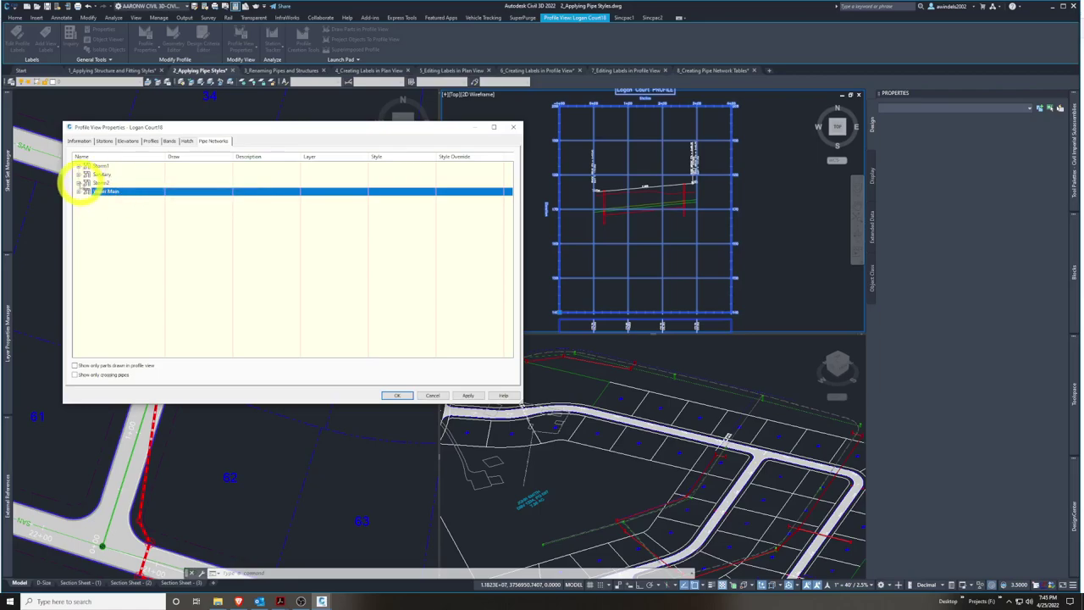
{"action": "left_click", "coordinate": [78, 183]}
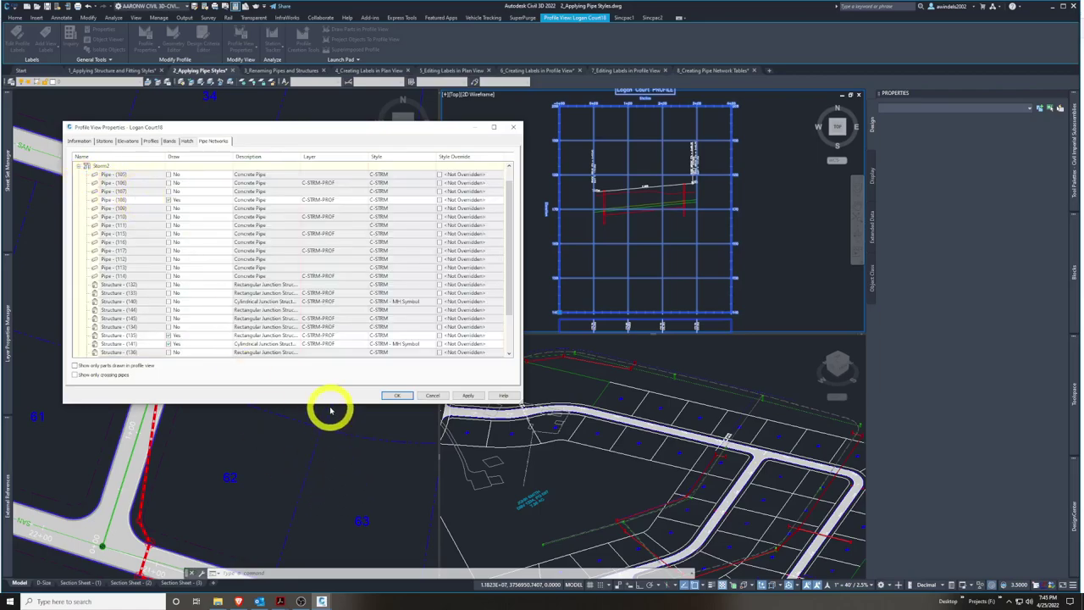
{"action": "left_click_drag", "start_coordinate": [326, 405], "coordinate": [344, 449]}
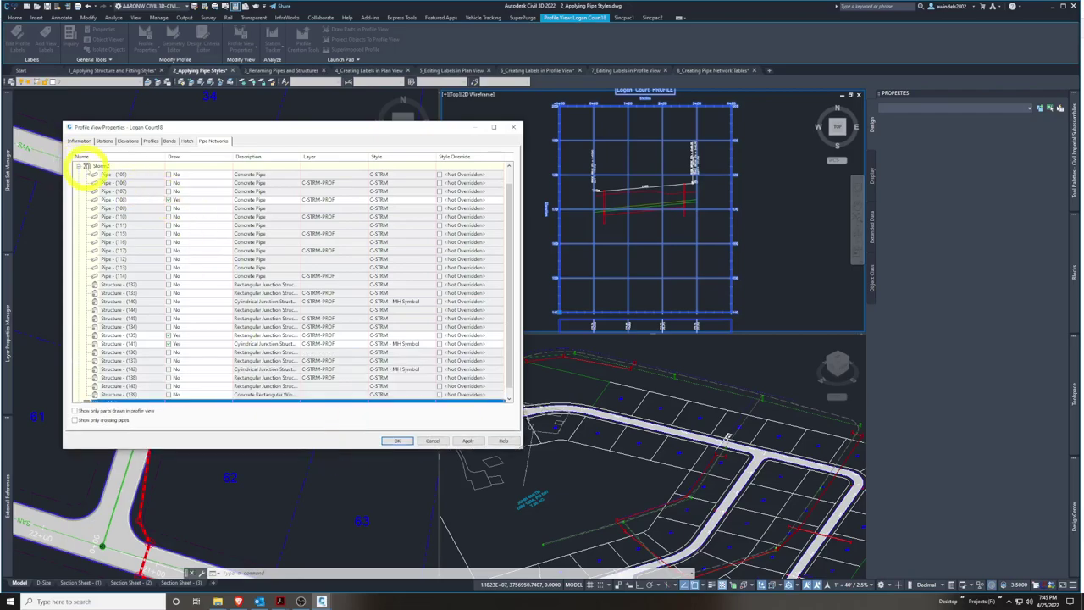
{"action": "left_click", "coordinate": [79, 166]}
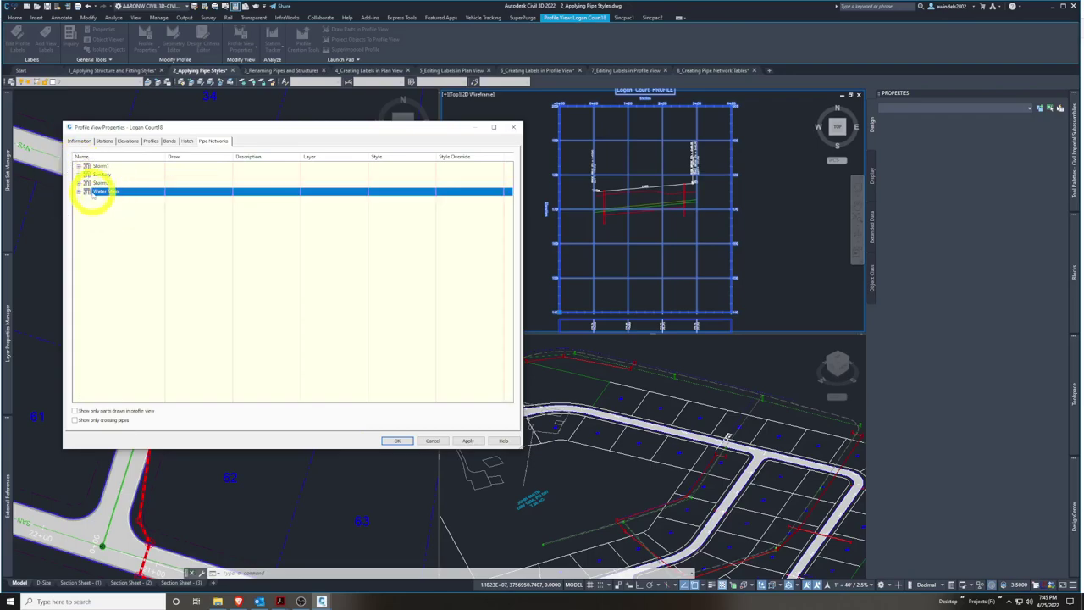
{"action": "left_click", "coordinate": [79, 182]}
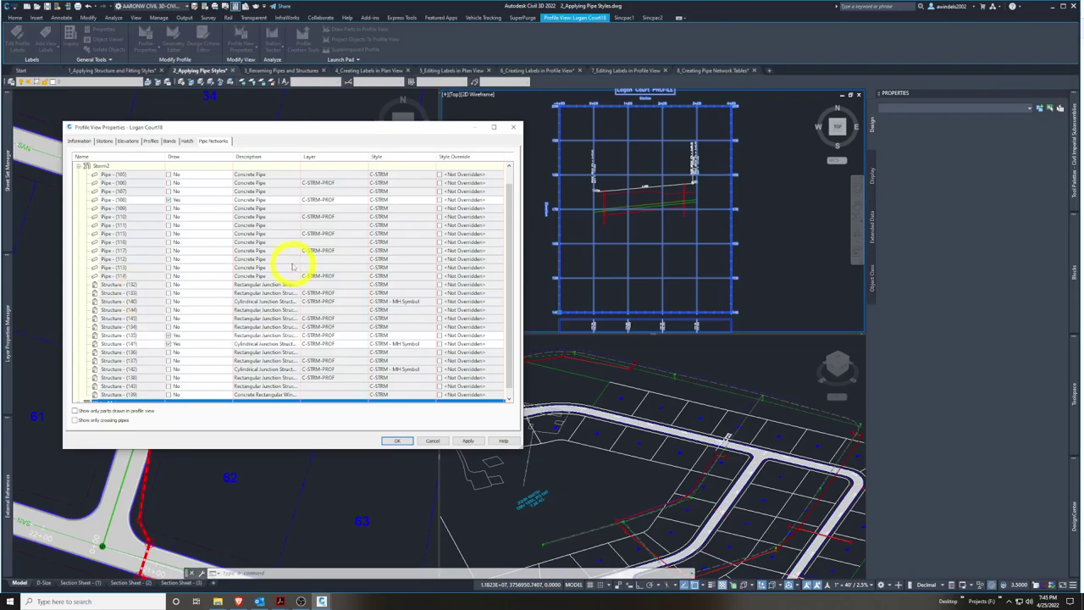
Draw Pipe (108) with a C-PROF-STRM - Crossing style override and apply the changes
{"action": "left_click", "coordinate": [176, 200]}
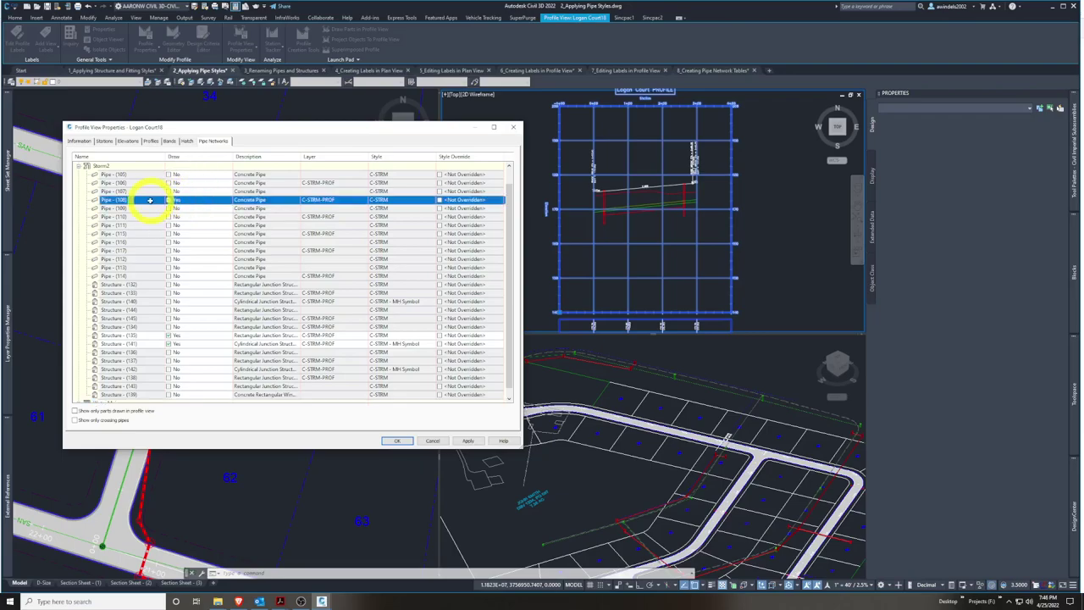
{"action": "left_click", "coordinate": [170, 200]}
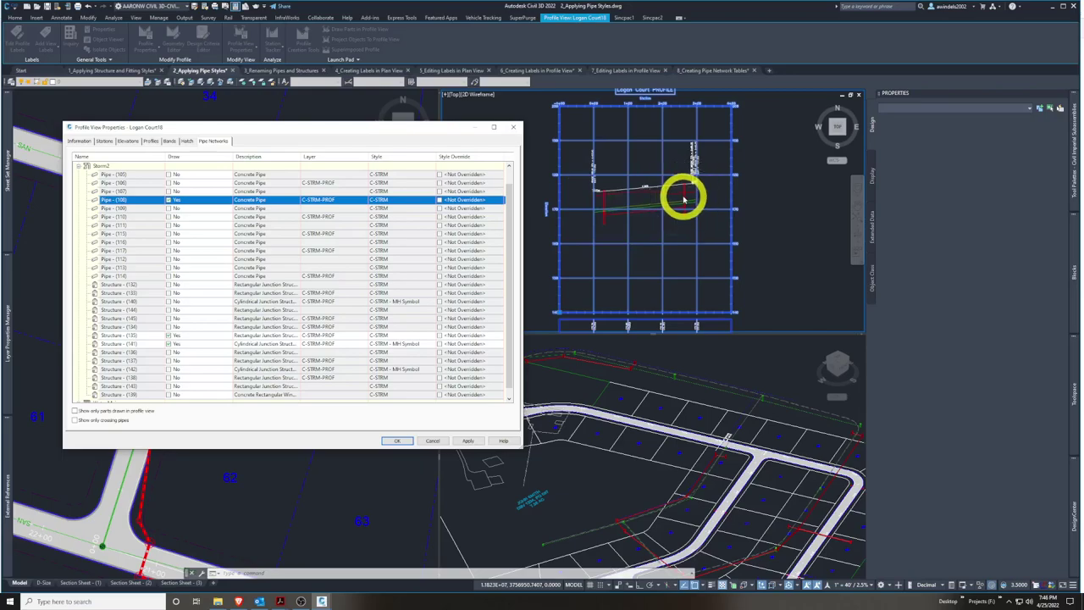
{"action": "left_click", "coordinate": [176, 199]}
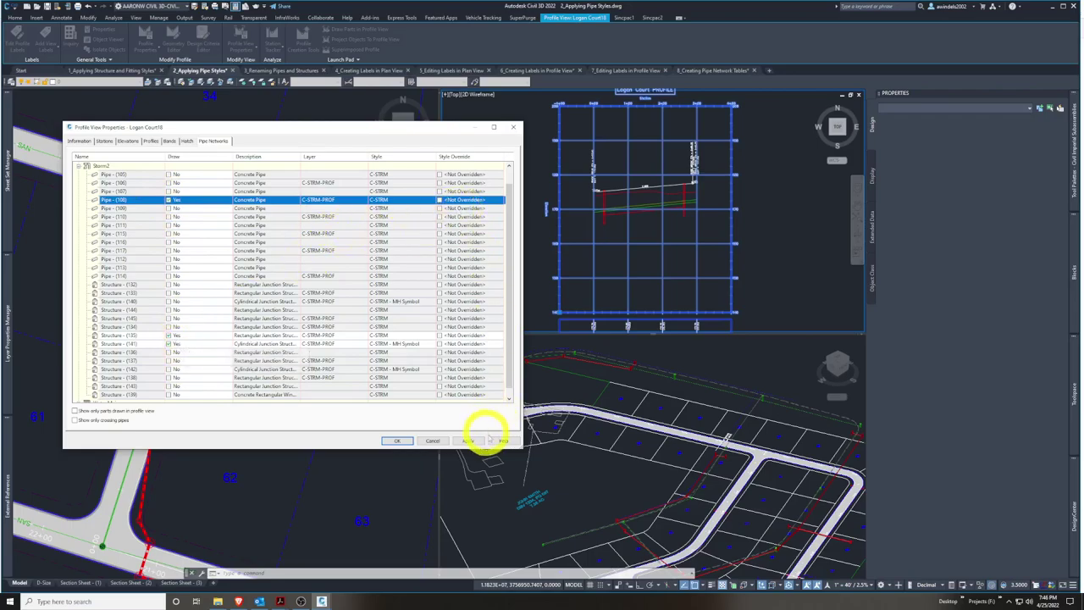
{"action": "left_click_drag", "start_coordinate": [522, 447], "coordinate": [543, 446]}
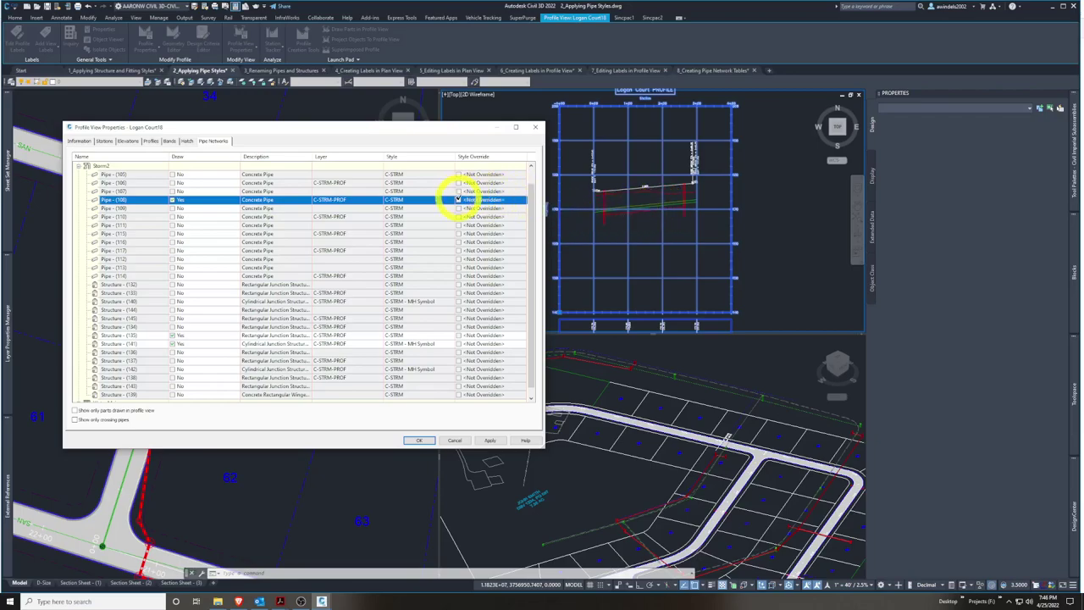
{"action": "left_click", "coordinate": [519, 125]}
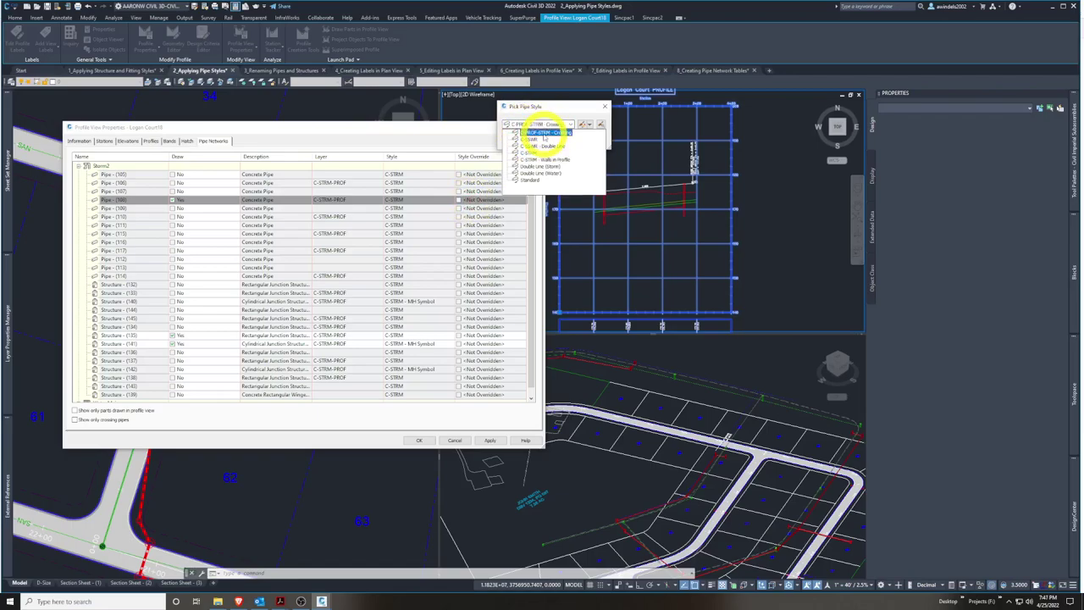
{"action": "left_click", "coordinate": [544, 134]}
{"action": "left_click", "coordinate": [523, 140]}
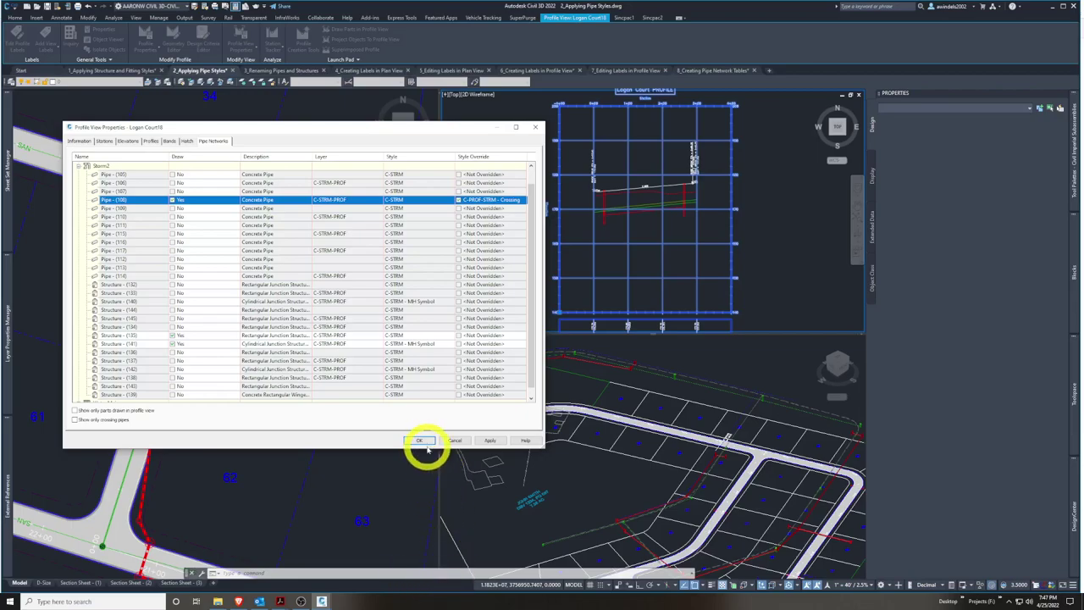
{"action": "left_click", "coordinate": [487, 440]}
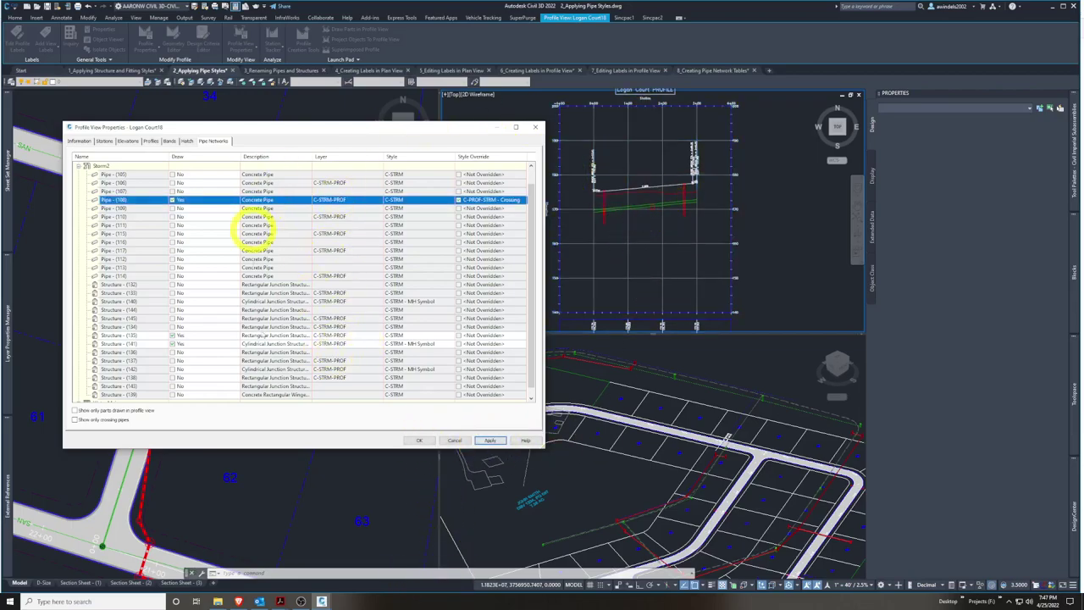
{"action": "left_click", "coordinate": [428, 442]}
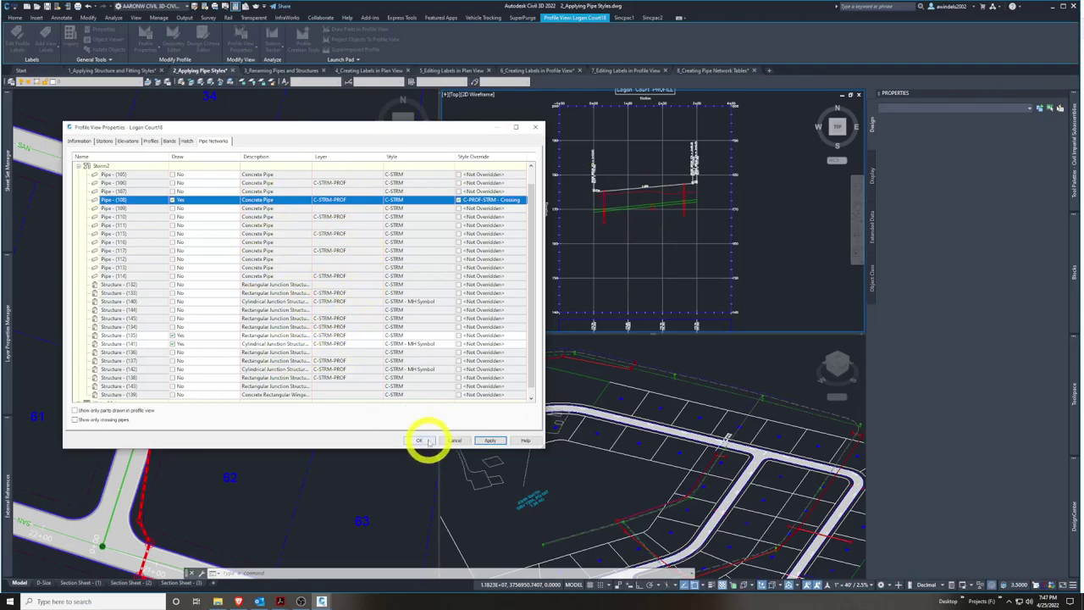
Zoom into the profile view and window-select across the road in plan
{"action": "left_click", "coordinate": [640, 212]}
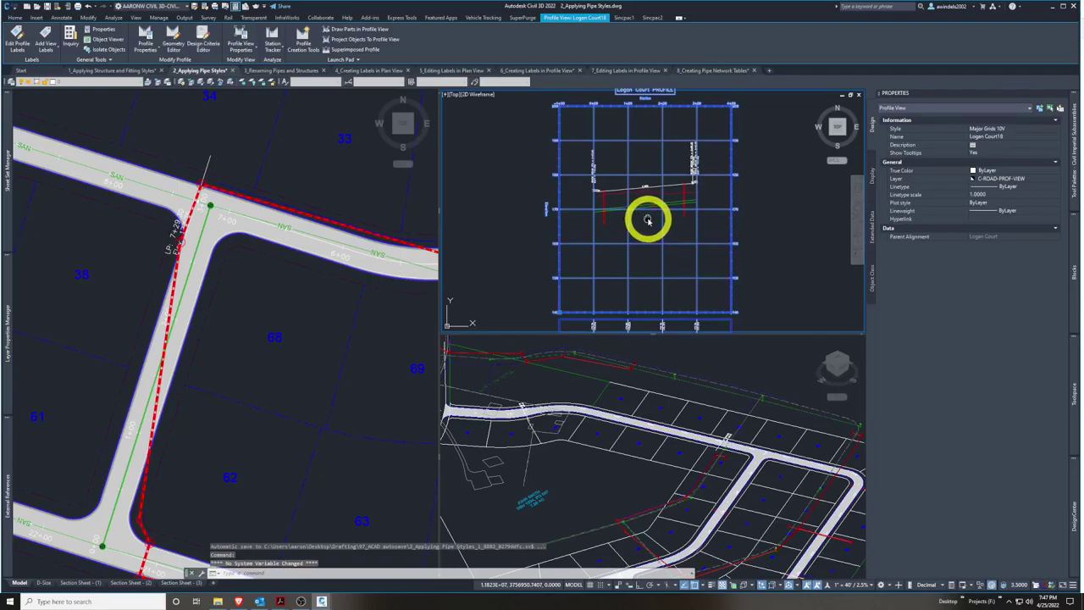
{"action": "scroll", "coordinate": [652, 225], "scroll_direction": "up", "scroll_amount": 3}
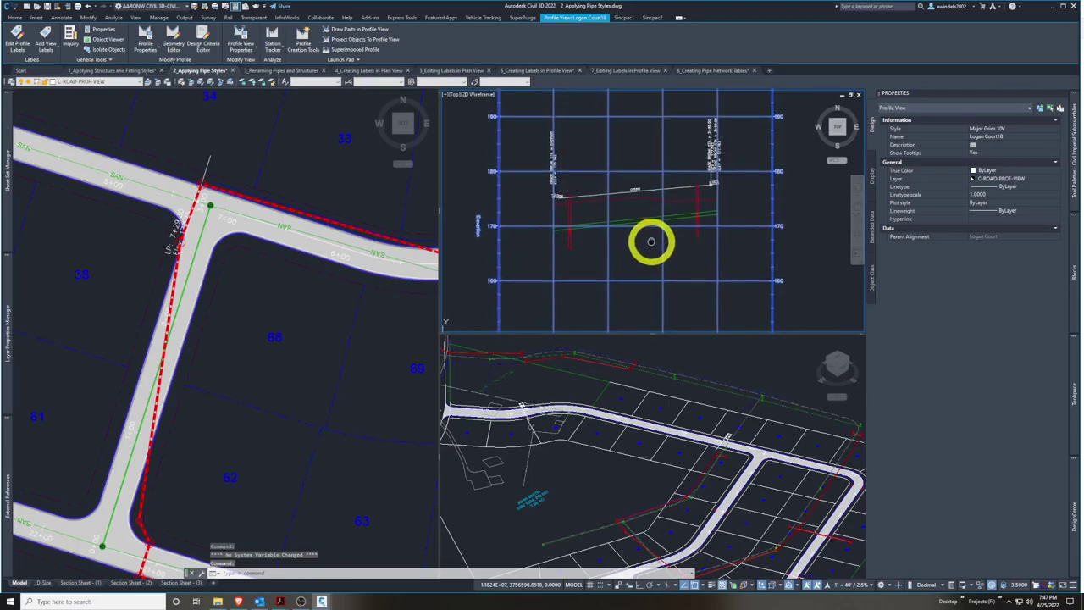
{"action": "scroll", "coordinate": [650, 241], "scroll_direction": "up", "scroll_amount": 2}
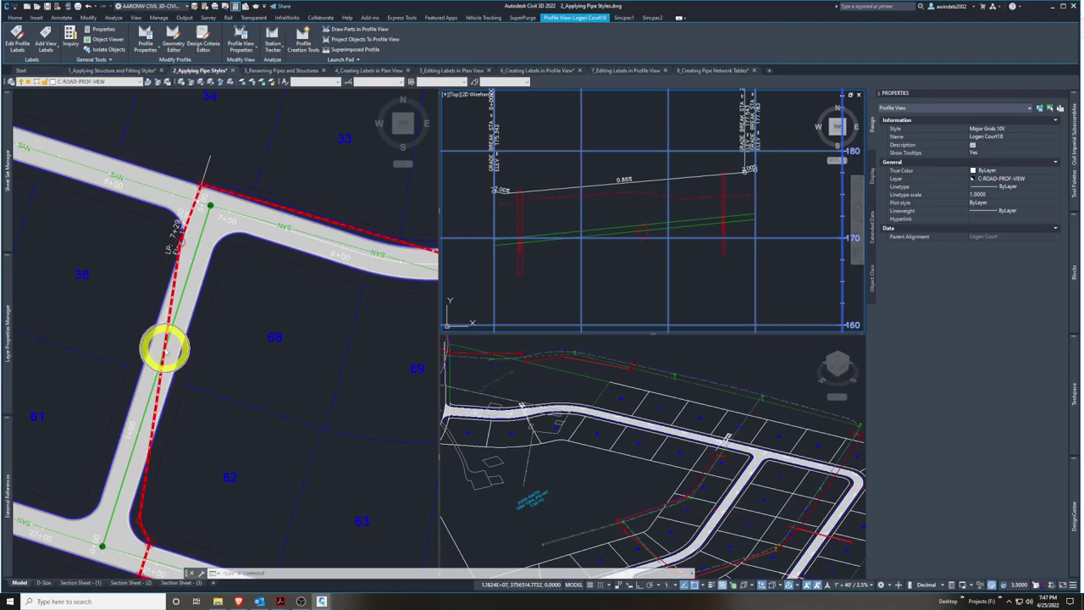
{"action": "left_click", "coordinate": [166, 347]}
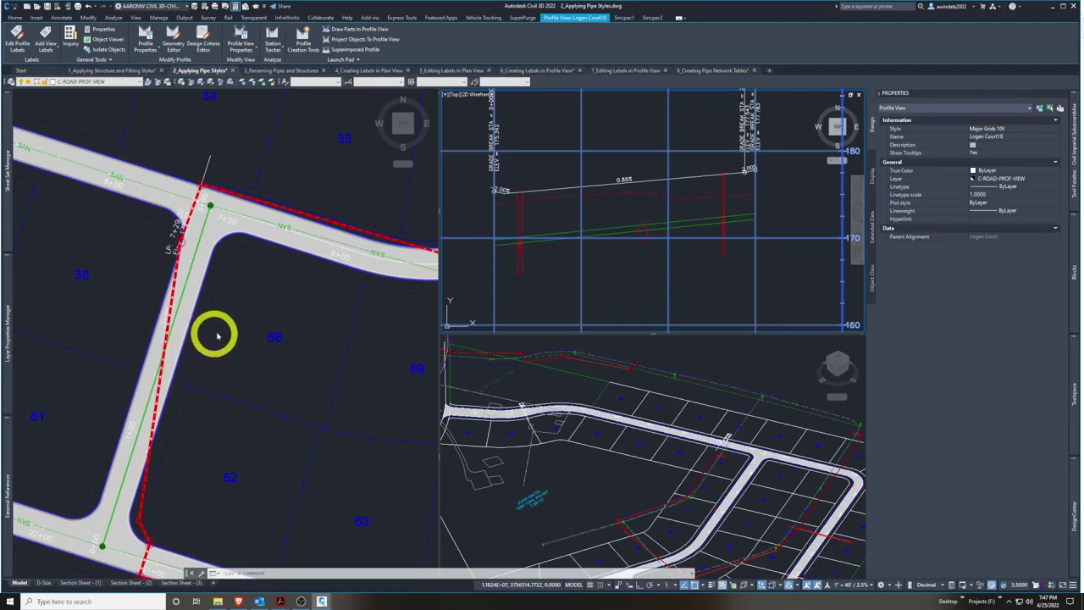
{"action": "left_click", "coordinate": [243, 289]}
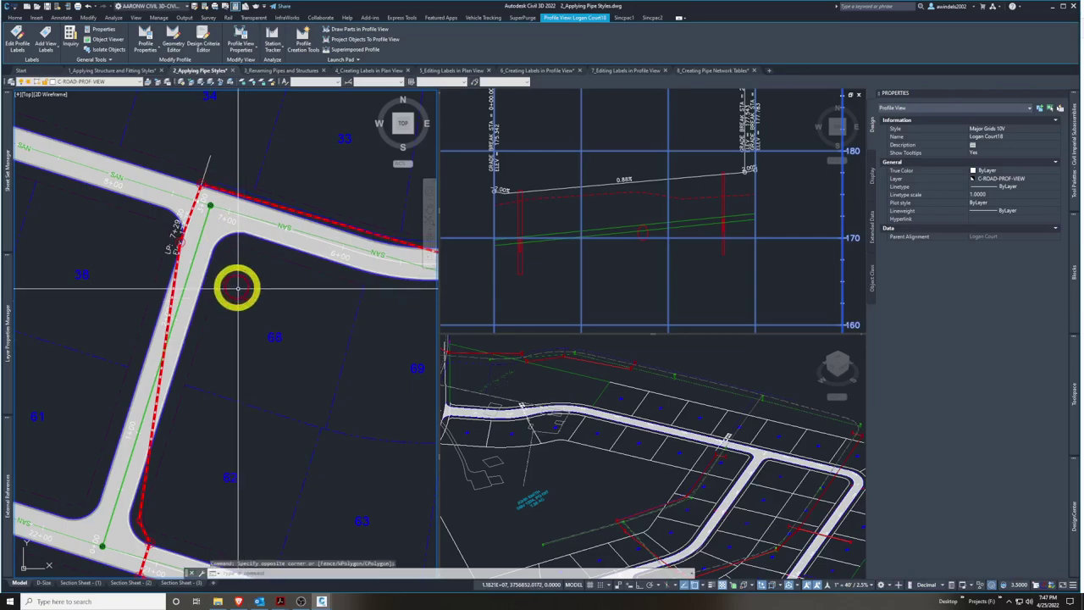
{"action": "left_click", "coordinate": [189, 192]}
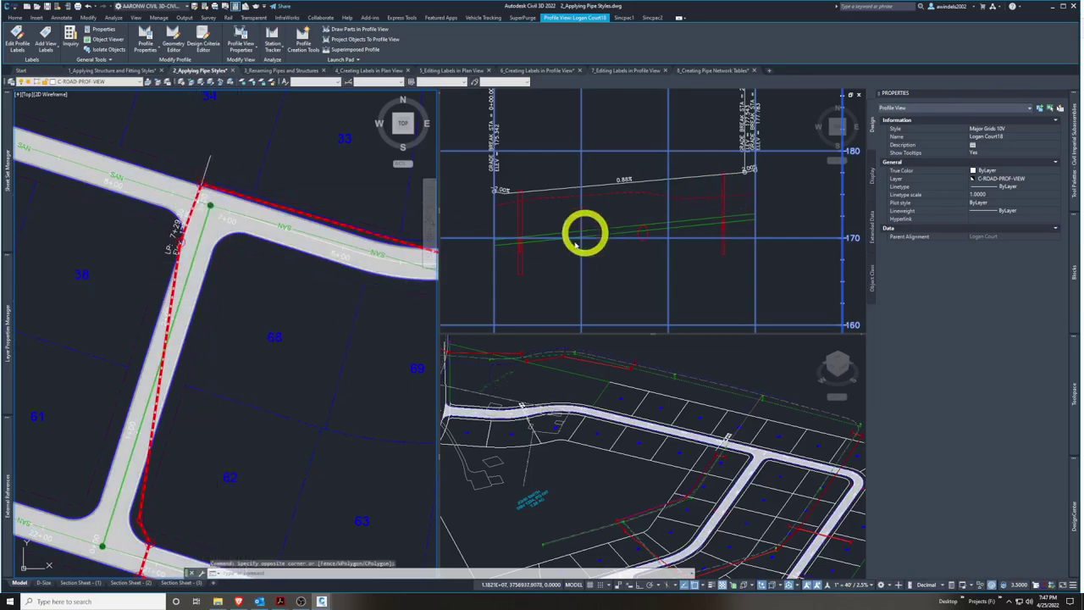
Select the storm pipe, then the junction structure with the pipe, in the profile view
{"action": "left_click", "coordinate": [620, 229]}
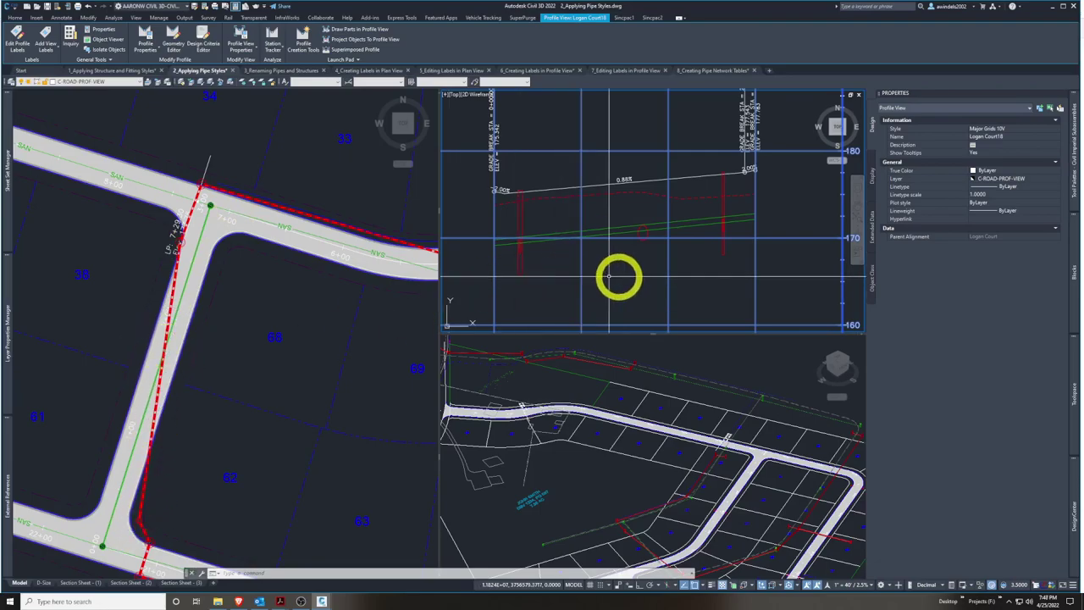
{"action": "left_click", "coordinate": [650, 238]}
{"action": "key", "text": "Escape"}
{"action": "key", "text": "Escape"}
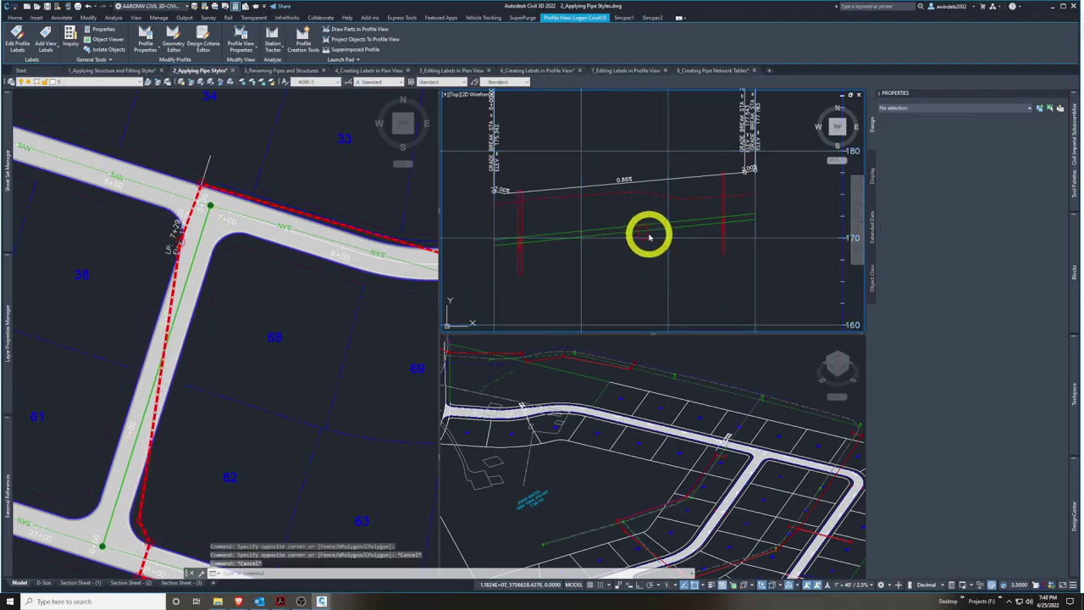
{"action": "left_click", "coordinate": [648, 235]}
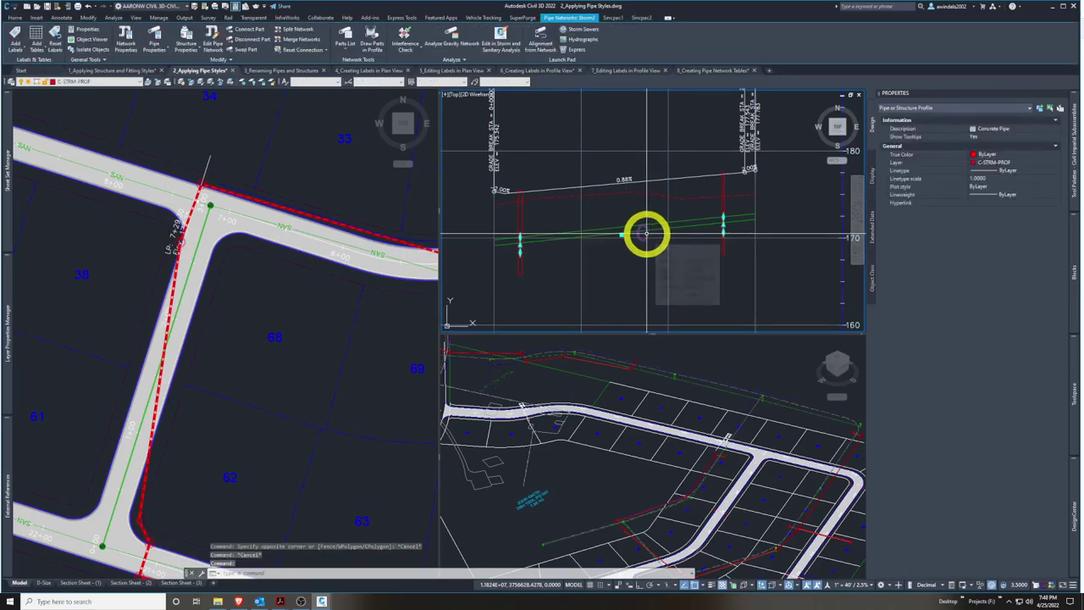
{"action": "key", "text": "Escape"}
{"action": "left_click", "coordinate": [522, 273]}
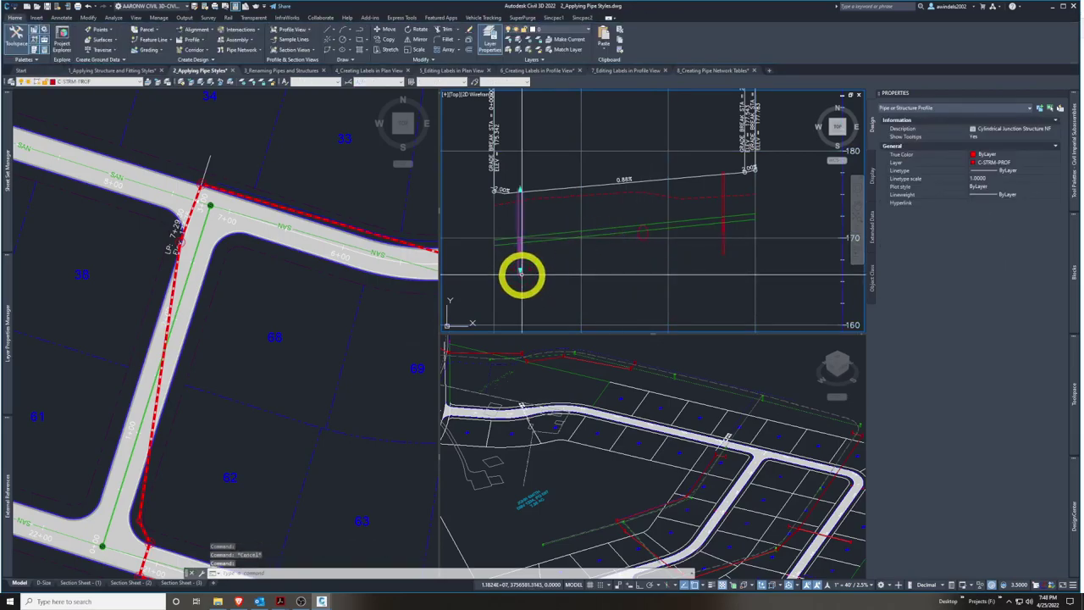
{"action": "left_click", "coordinate": [726, 244]}
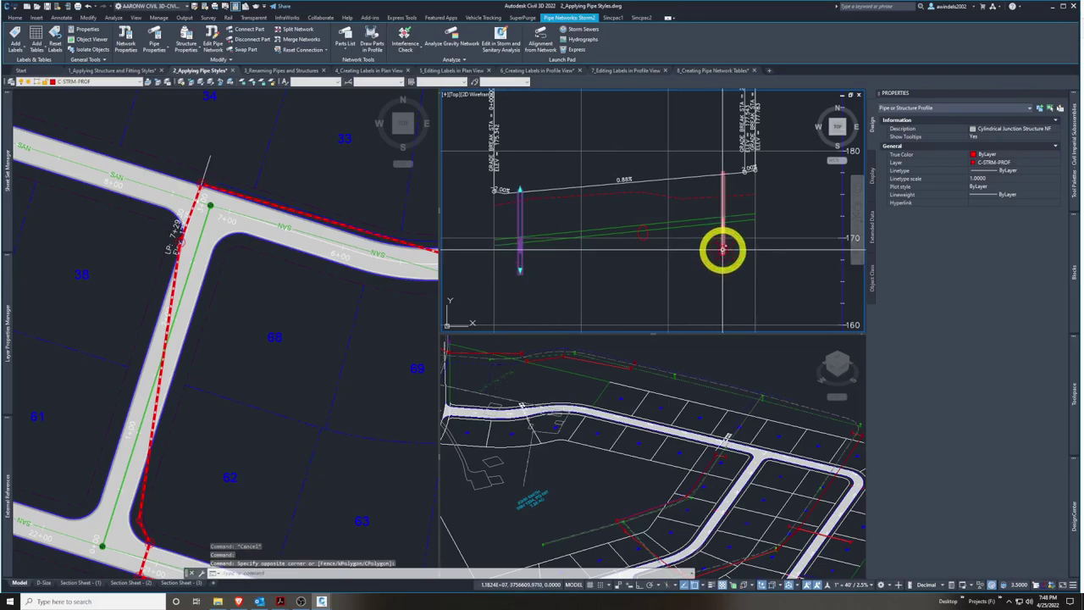
{"action": "left_click", "coordinate": [700, 218]}
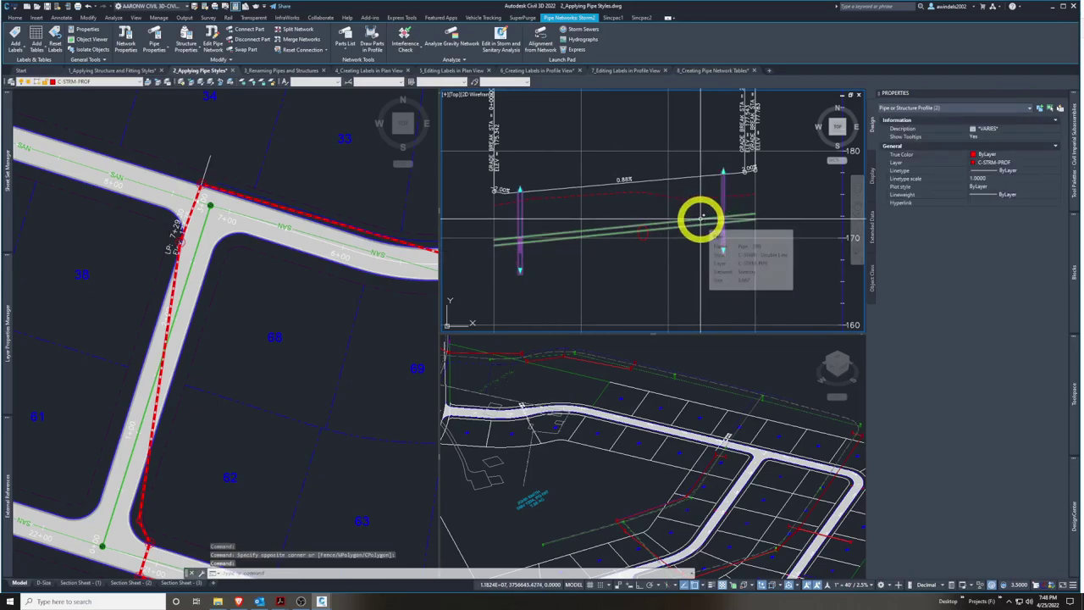
{"action": "key", "text": "Escape"}
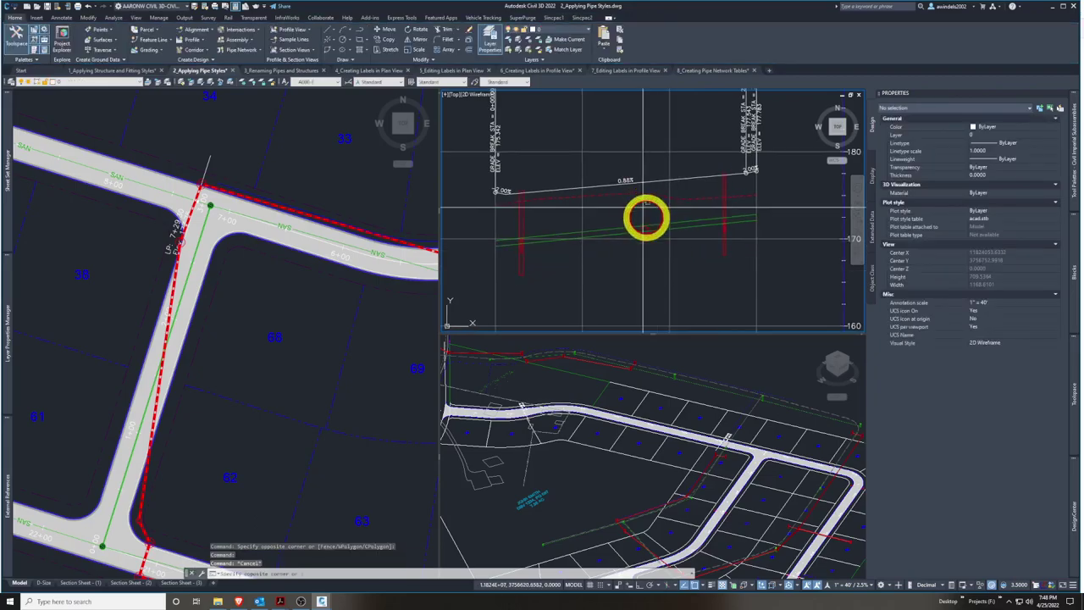
Pan the profile slightly, reselect Pipe (108) to inspect it, then deselect it
{"action": "left_click", "coordinate": [643, 213]}
{"action": "key", "text": "Escape"}
{"action": "left_click", "coordinate": [630, 210]}
{"action": "left_click", "coordinate": [657, 254]}
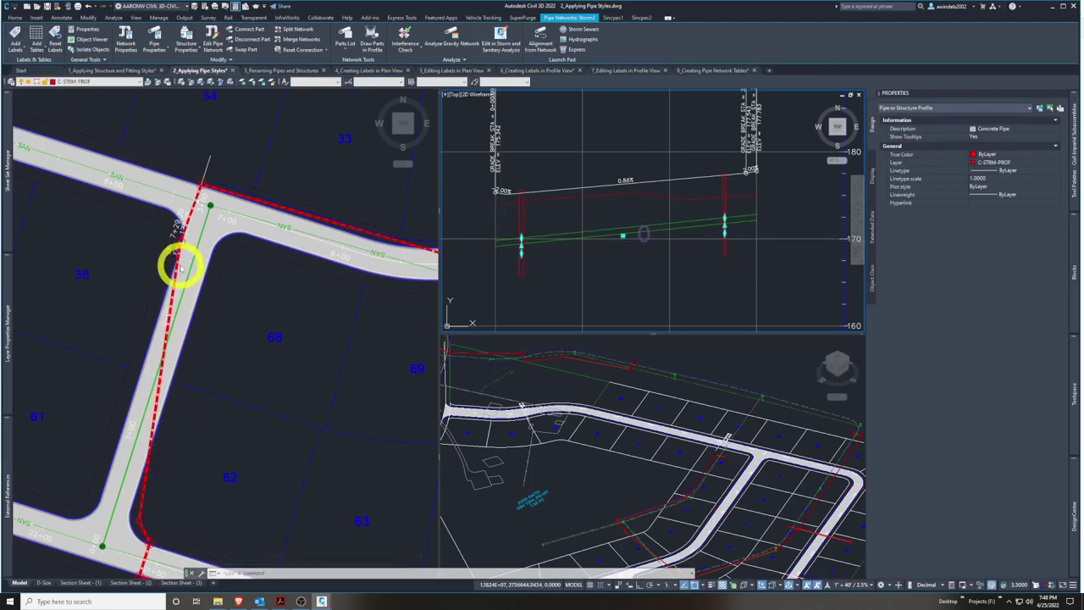
{"action": "left_click", "coordinate": [601, 296]}
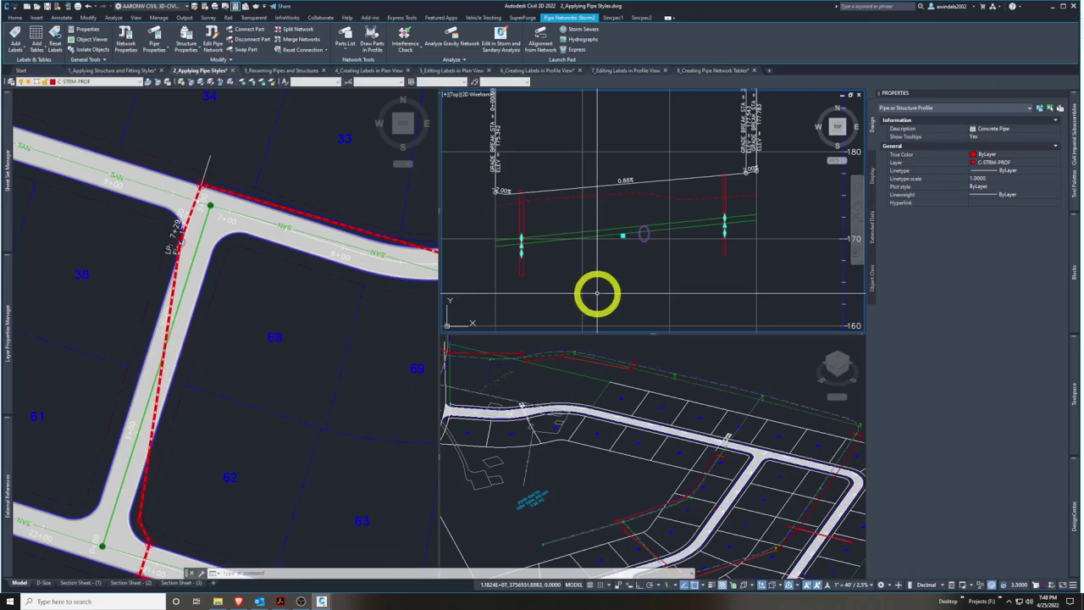
{"action": "left_click", "coordinate": [622, 284]}
{"action": "key", "text": "Escape"}
{"action": "key", "text": "Escape"}
{"action": "key", "text": "Escape"}
{"action": "middle_click_drag", "start_coordinate": [622, 283], "coordinate": [624, 261]}
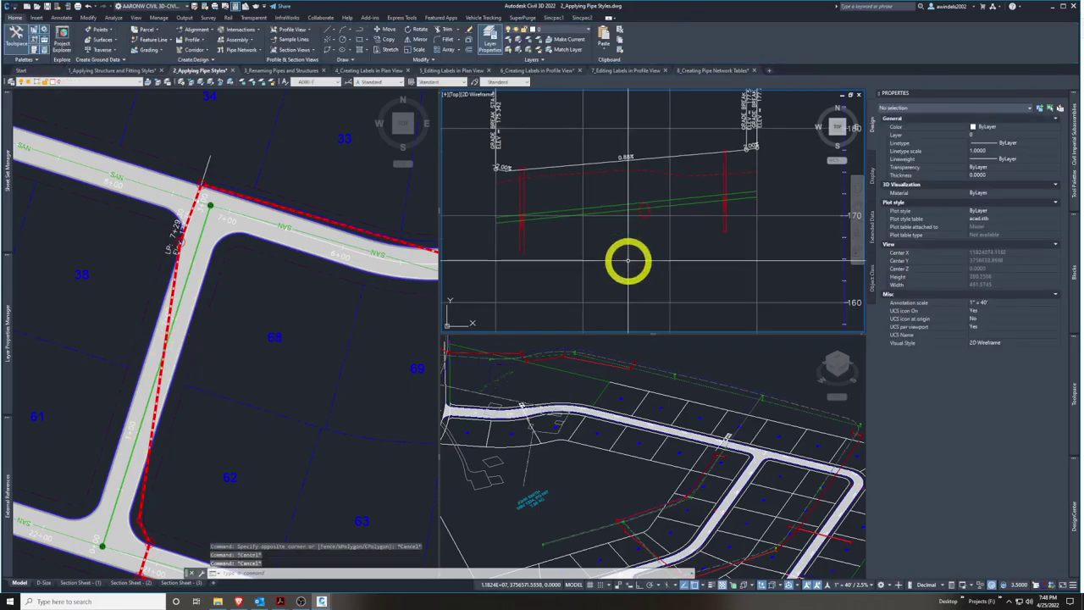
{"action": "left_click", "coordinate": [694, 198]}
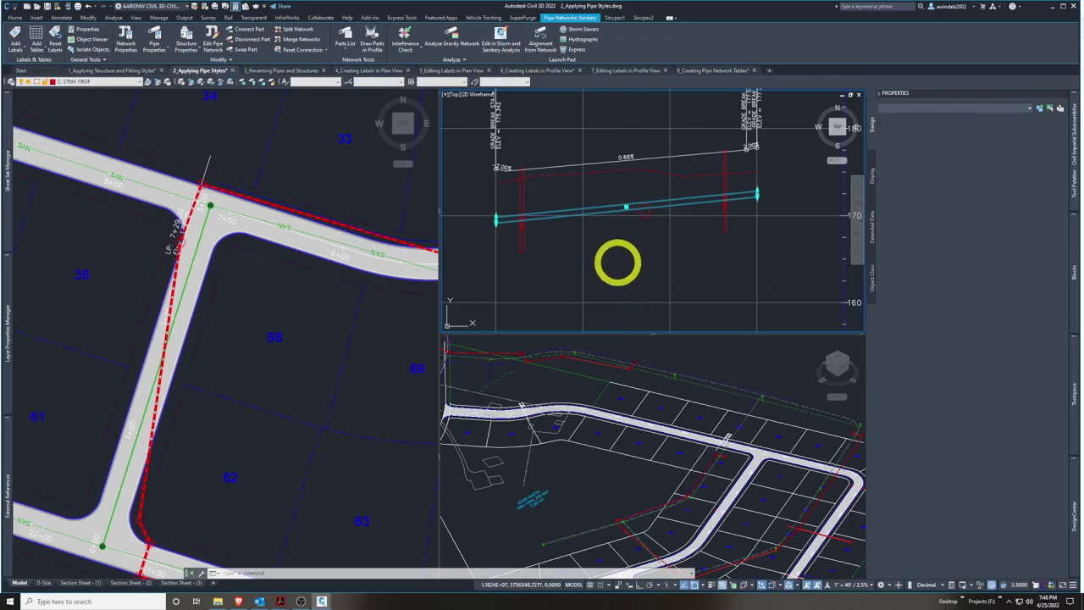
{"action": "key", "text": "Escape"}
Review the profile view's Pipe Networks settings without changes, then go to textbook page 325
{"action": "left_click", "coordinate": [582, 257]}
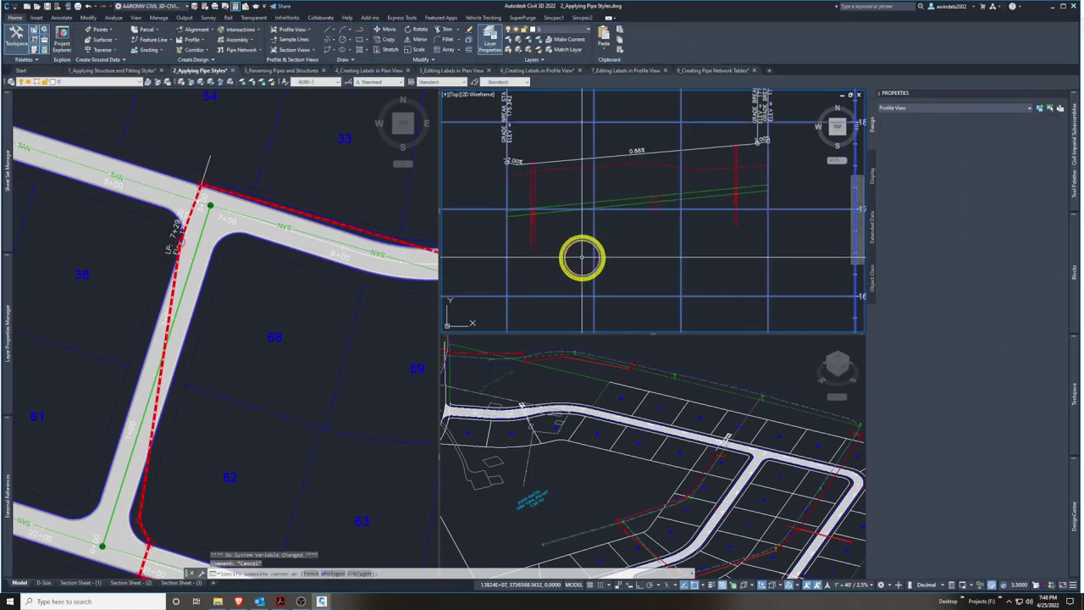
{"action": "right_click", "coordinate": [582, 257]}
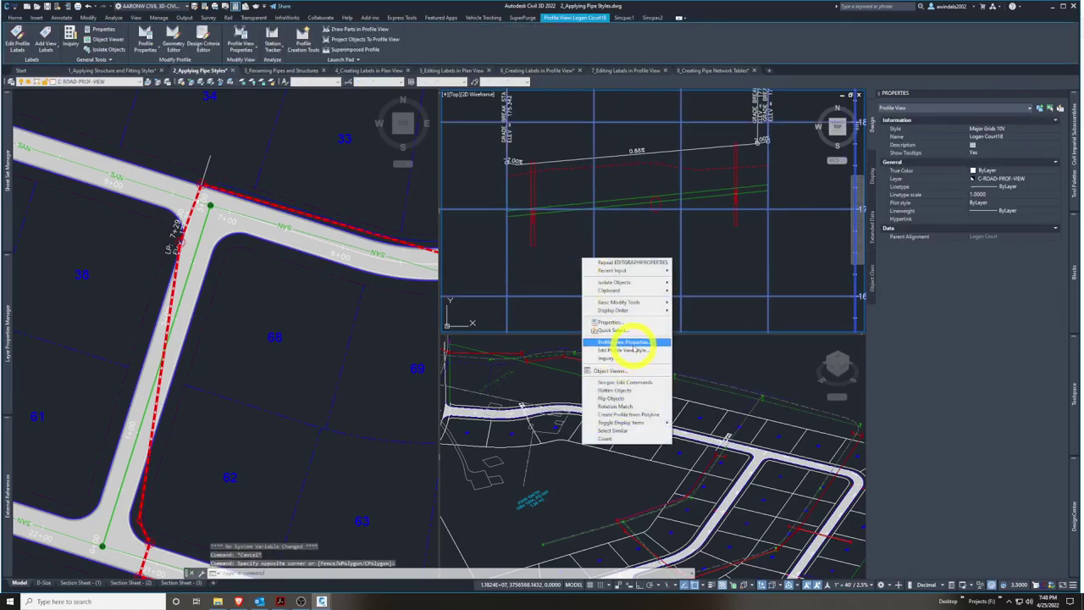
{"action": "left_click", "coordinate": [634, 343]}
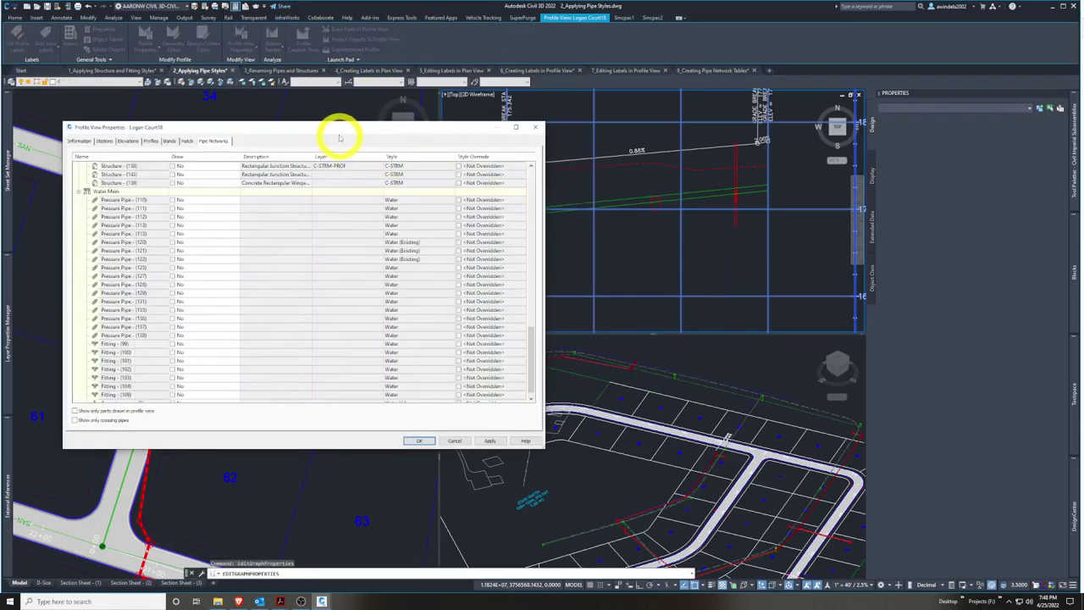
{"action": "left_click_drag", "start_coordinate": [339, 135], "coordinate": [462, 141]}
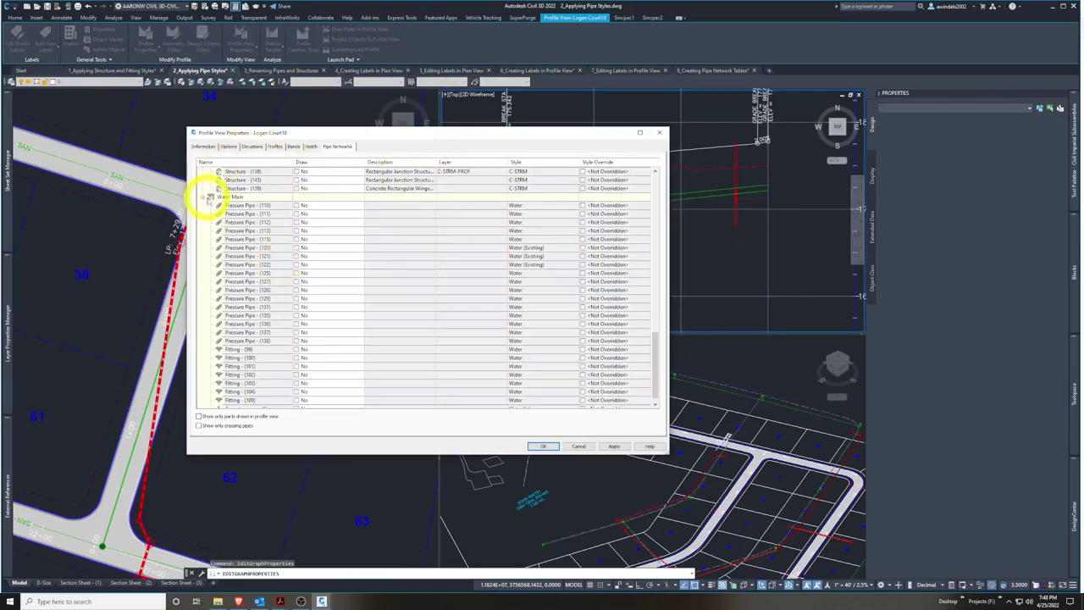
{"action": "left_click", "coordinate": [658, 332]}
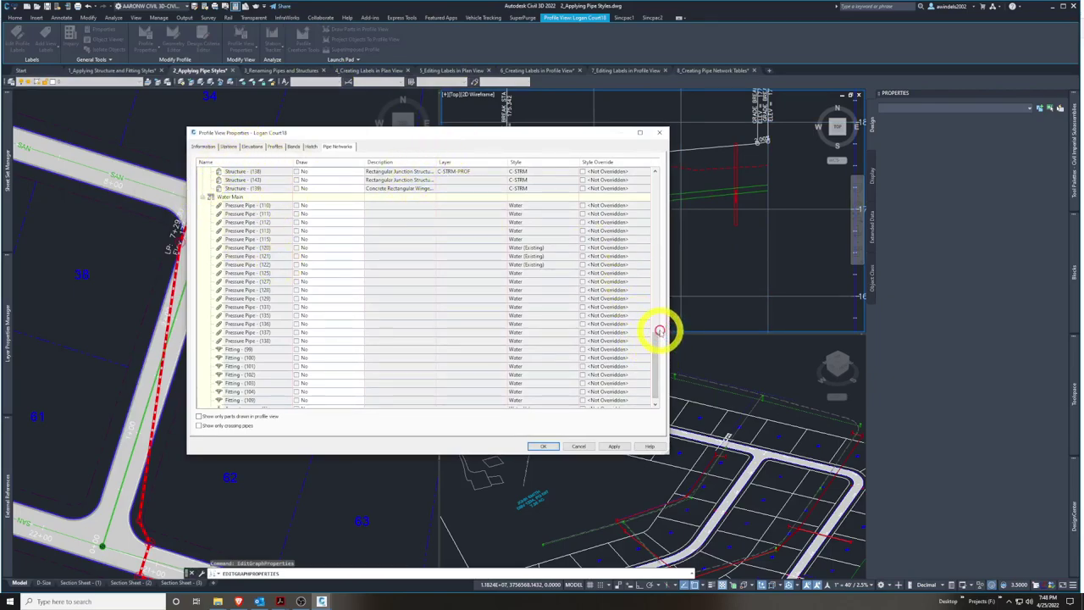
{"action": "left_click_drag", "start_coordinate": [651, 354], "coordinate": [654, 230]}
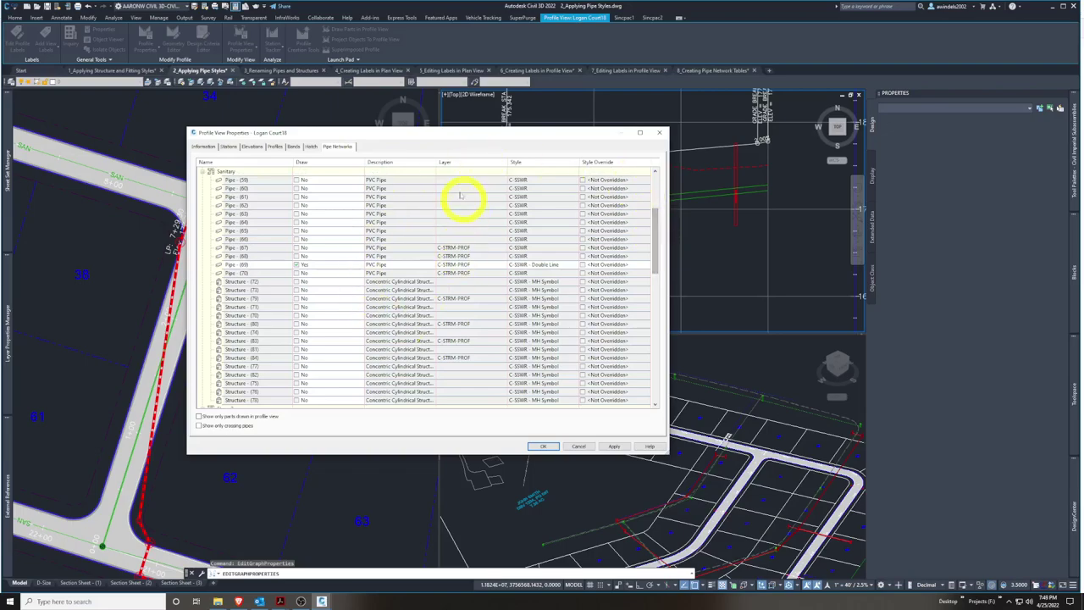
{"action": "scroll", "coordinate": [420, 326], "scroll_direction": "down", "scroll_amount": 1}
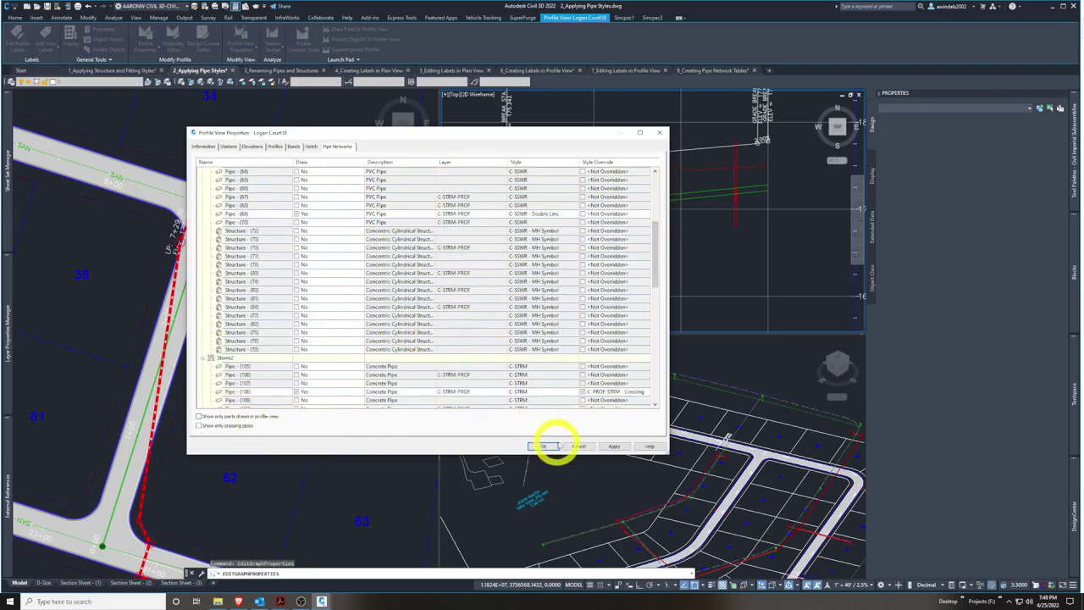
{"action": "left_click", "coordinate": [578, 447]}
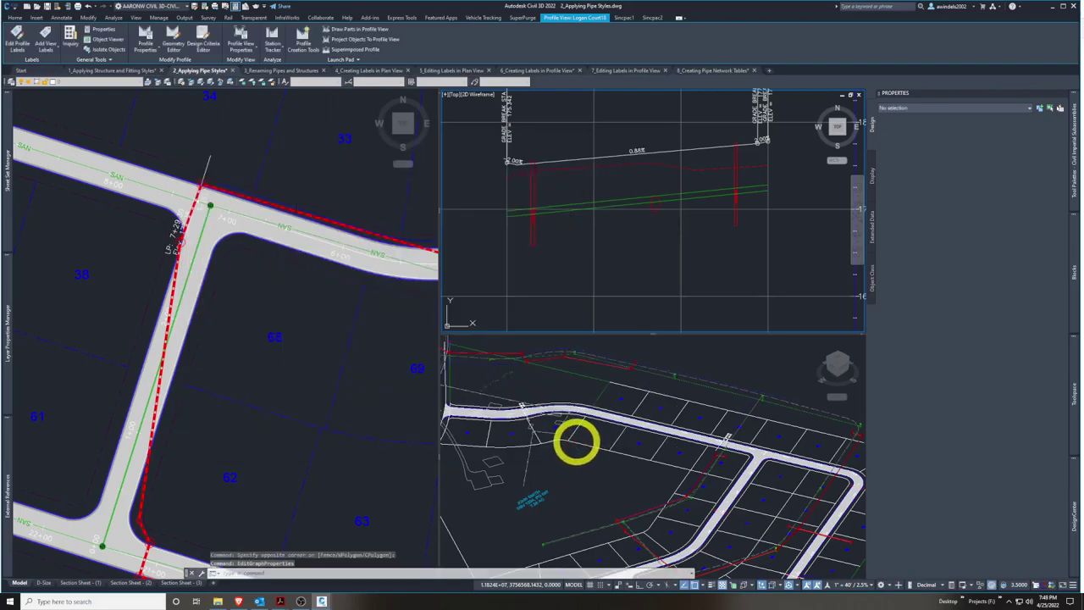
{"action": "key", "text": "alt+Tab"}
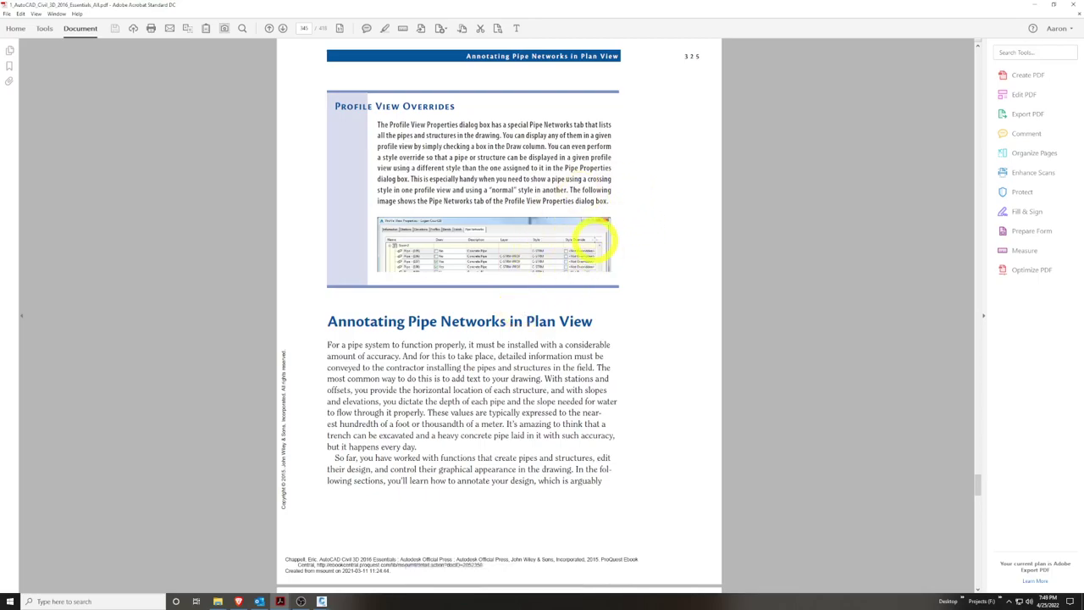
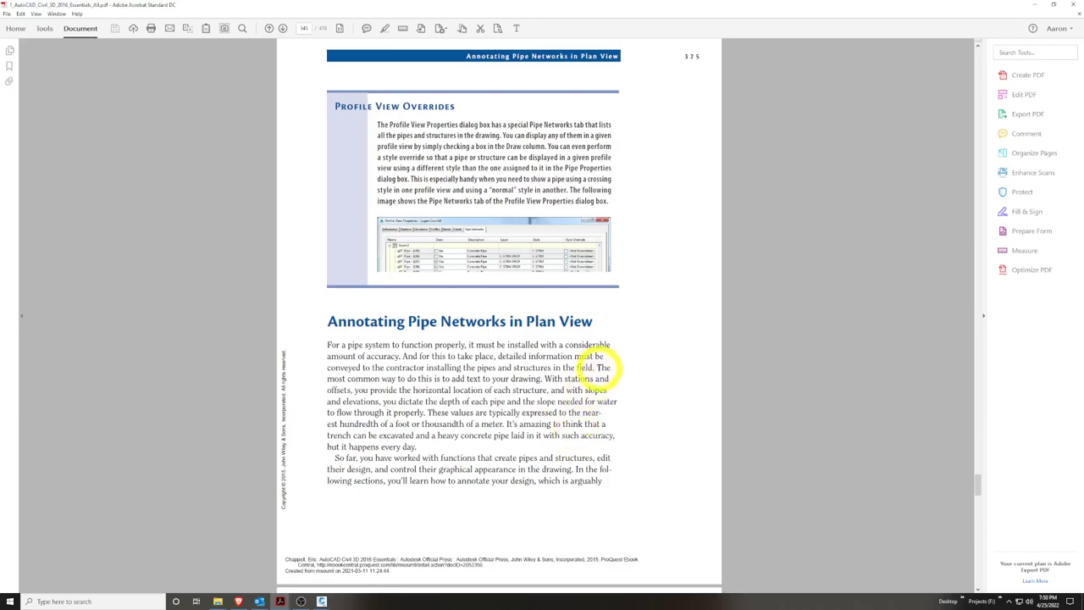
Scroll the Civil 3D Essentials PDF down to Exercise 16.3 on page 326
{"action": "scroll", "coordinate": [597, 367], "scroll_direction": "down", "scroll_amount": 4}
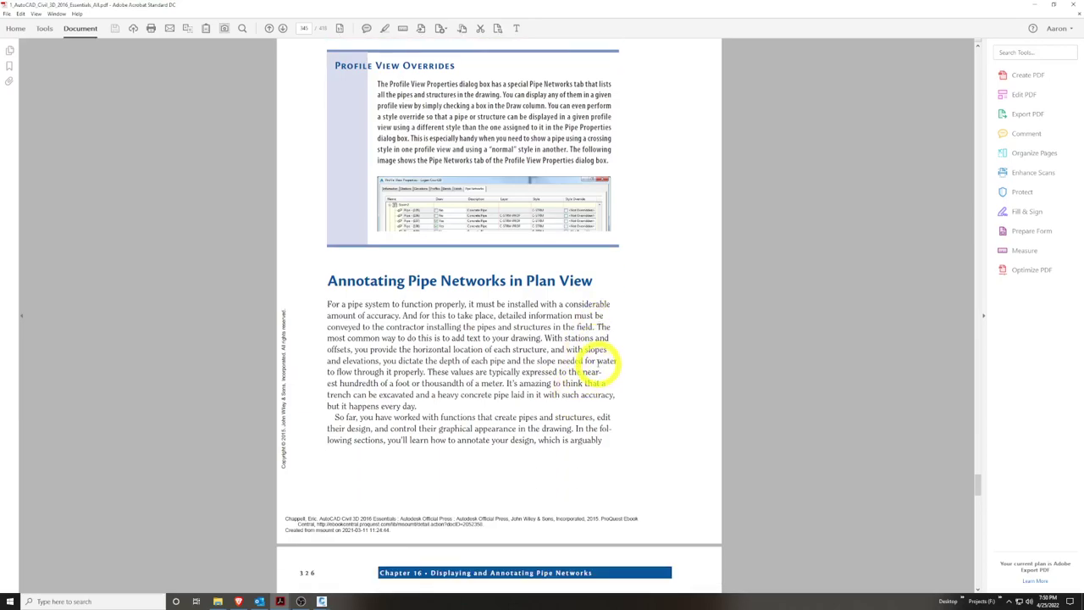
{"action": "scroll", "coordinate": [523, 165], "scroll_direction": "down", "scroll_amount": 2}
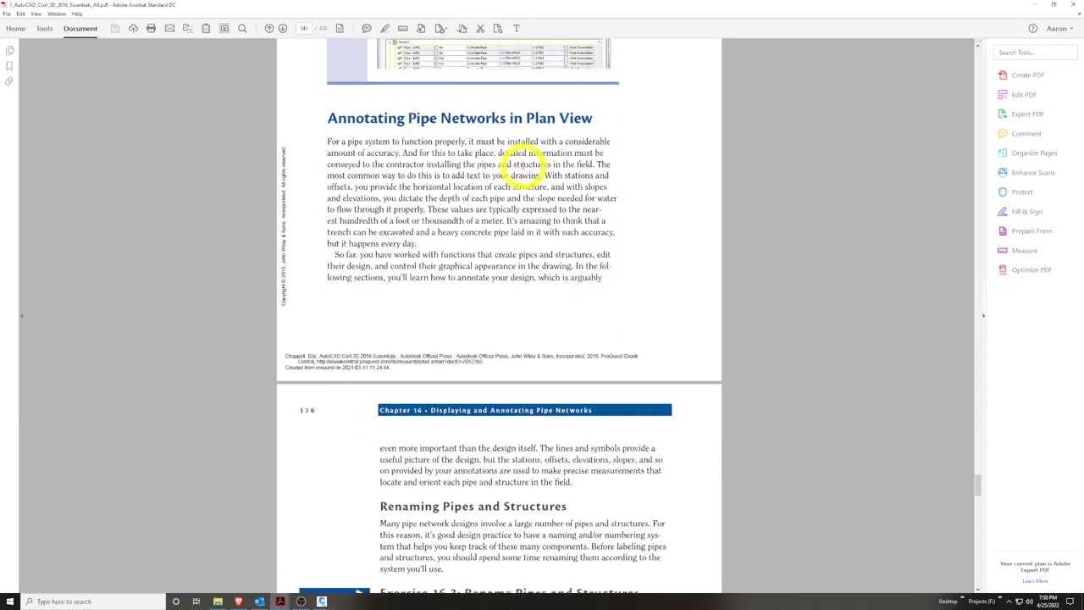
{"action": "scroll", "coordinate": [522, 165], "scroll_direction": "down", "scroll_amount": 4}
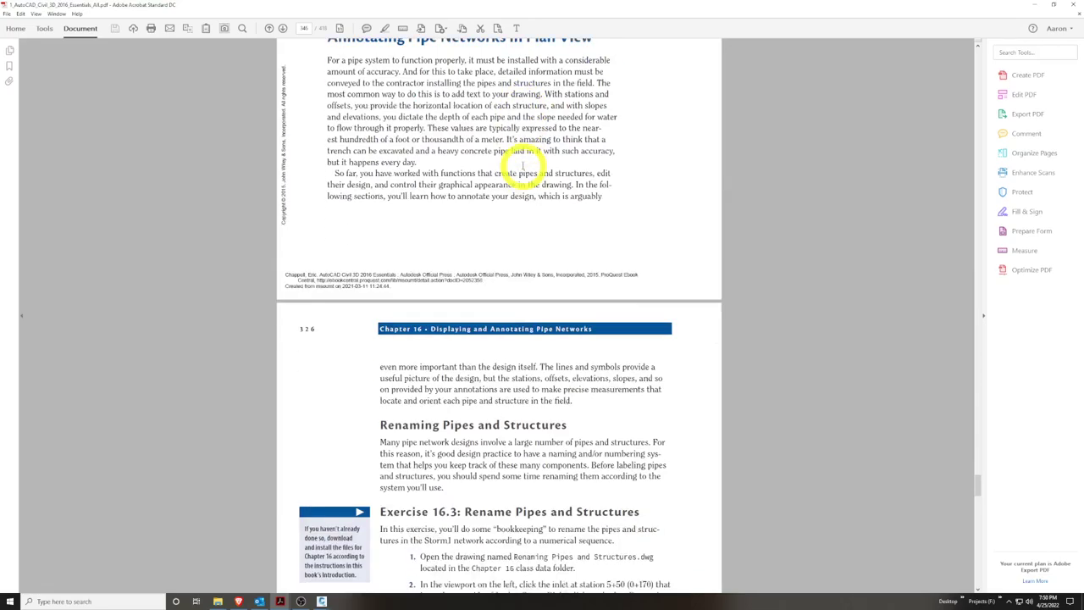
{"action": "scroll", "coordinate": [524, 161], "scroll_direction": "down", "scroll_amount": 4}
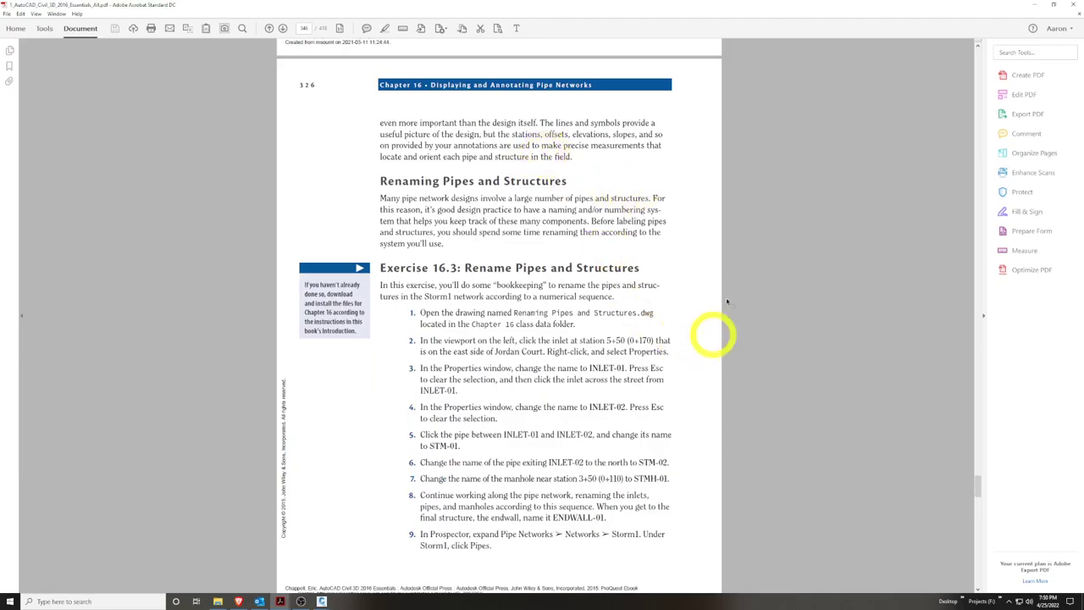
{"action": "scroll", "coordinate": [605, 266], "scroll_direction": "down", "scroll_amount": 2}
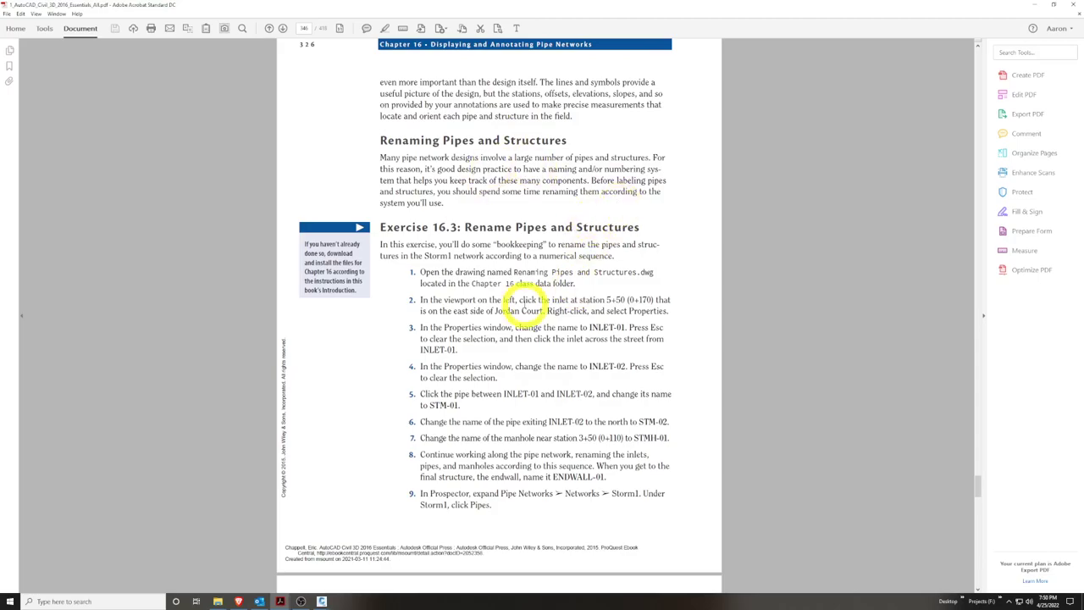
Switch to the LIBI_FINAL CDs_Stamped drawing set and page through the plan and profile sheets
{"action": "mouse_move", "coordinate": [286, 602]}
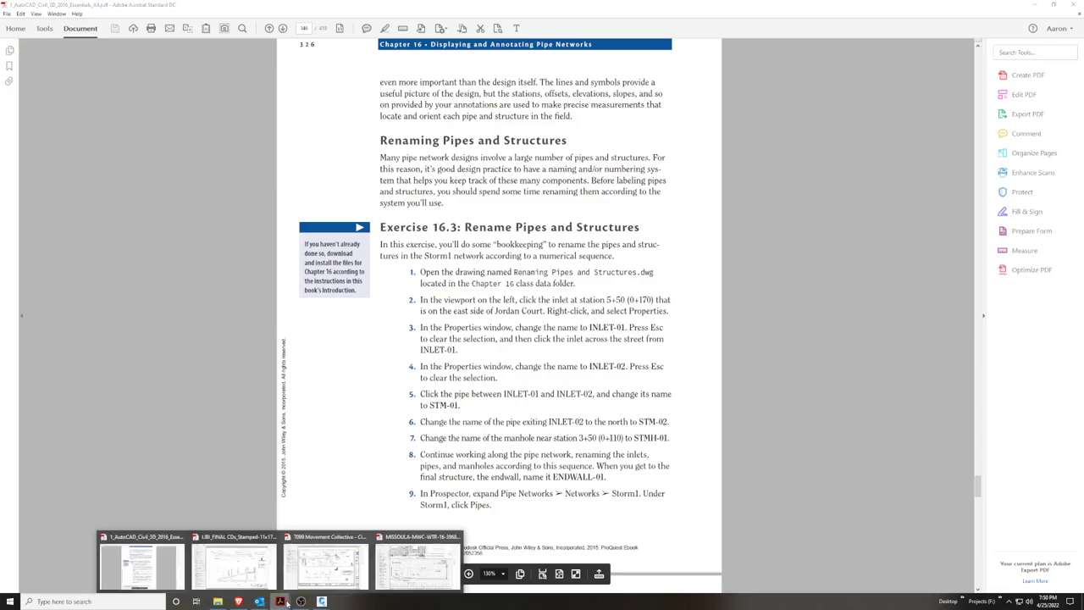
{"action": "left_click", "coordinate": [262, 572]}
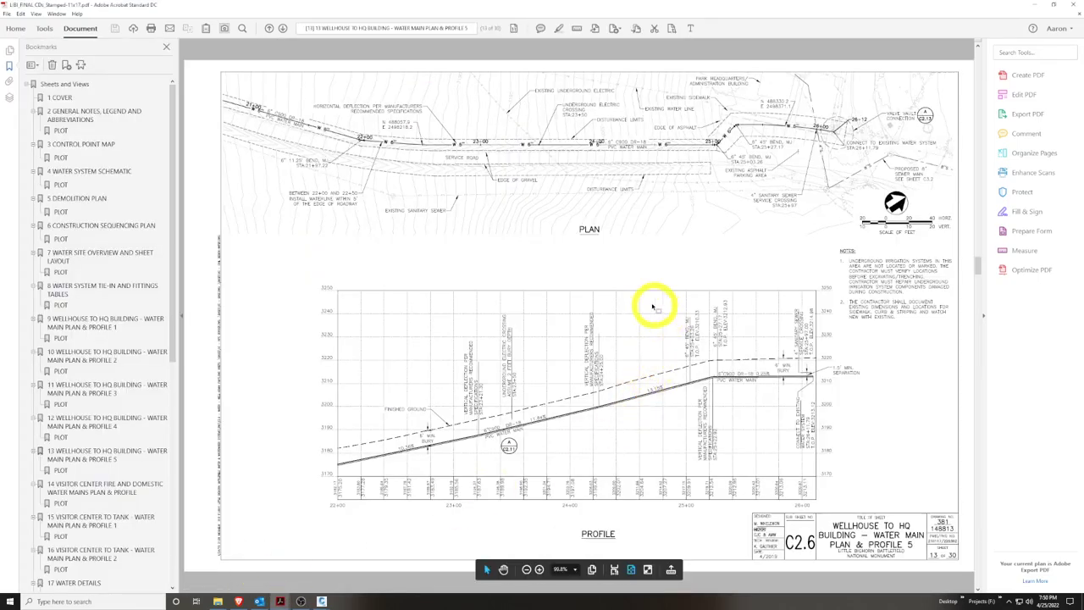
{"action": "key", "text": "Left"}
{"action": "key", "text": "Left"}
{"action": "key", "text": "Left"}
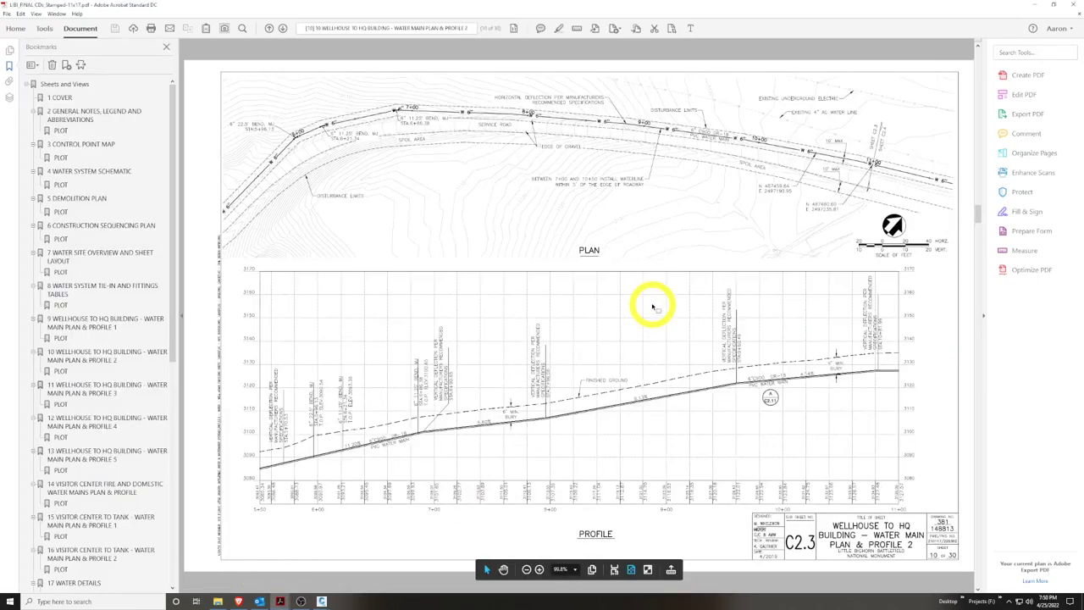
{"action": "key", "text": "Left"}
{"action": "key", "text": "Left"}
{"action": "key", "text": "Right"}
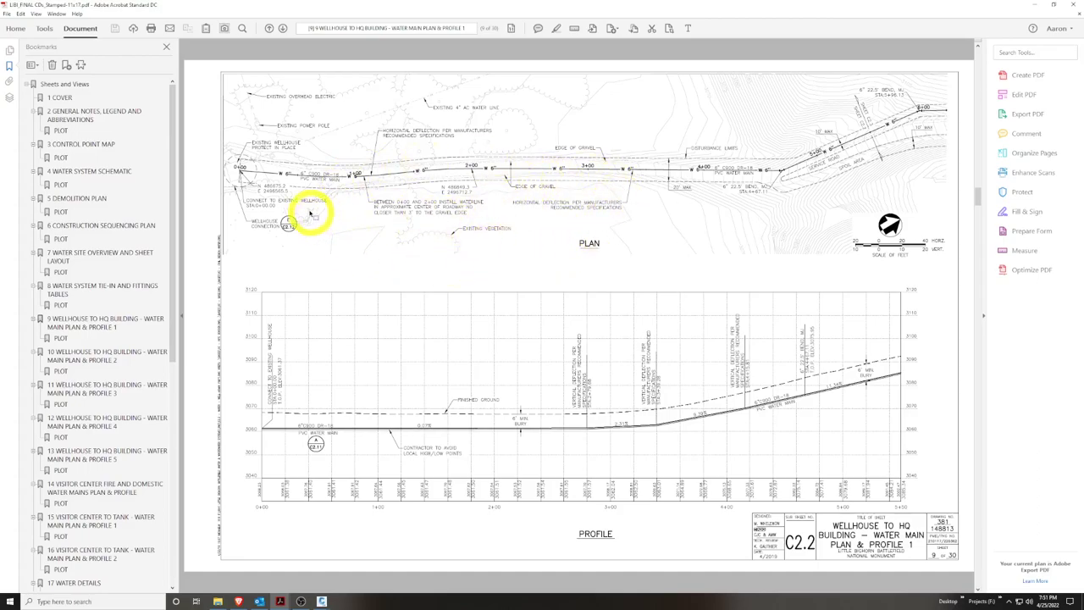
Scroll to sheet C2.5, Wellhouse to HQ Water Main Plan & Profile 4
{"action": "mouse_move", "coordinate": [448, 434]}
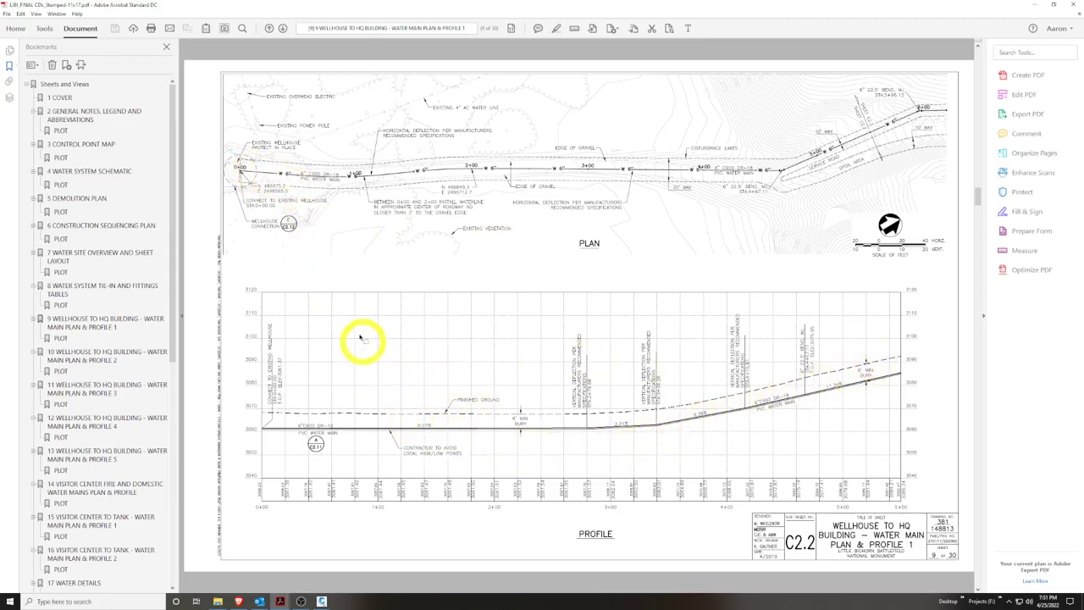
{"action": "scroll", "coordinate": [495, 260], "scroll_direction": "down", "scroll_amount": 1}
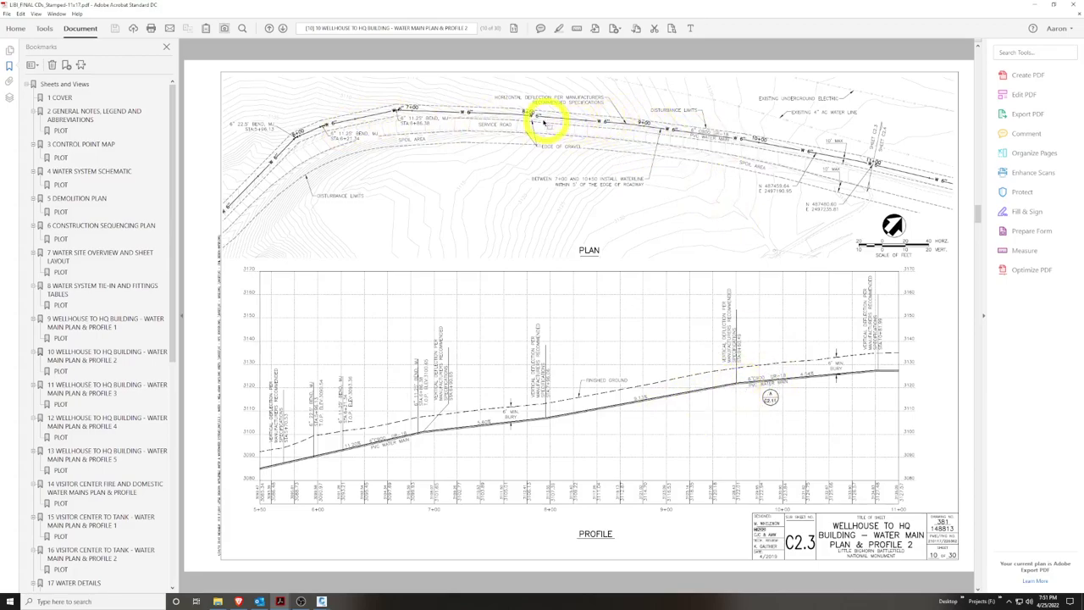
{"action": "left_click", "coordinate": [395, 112]}
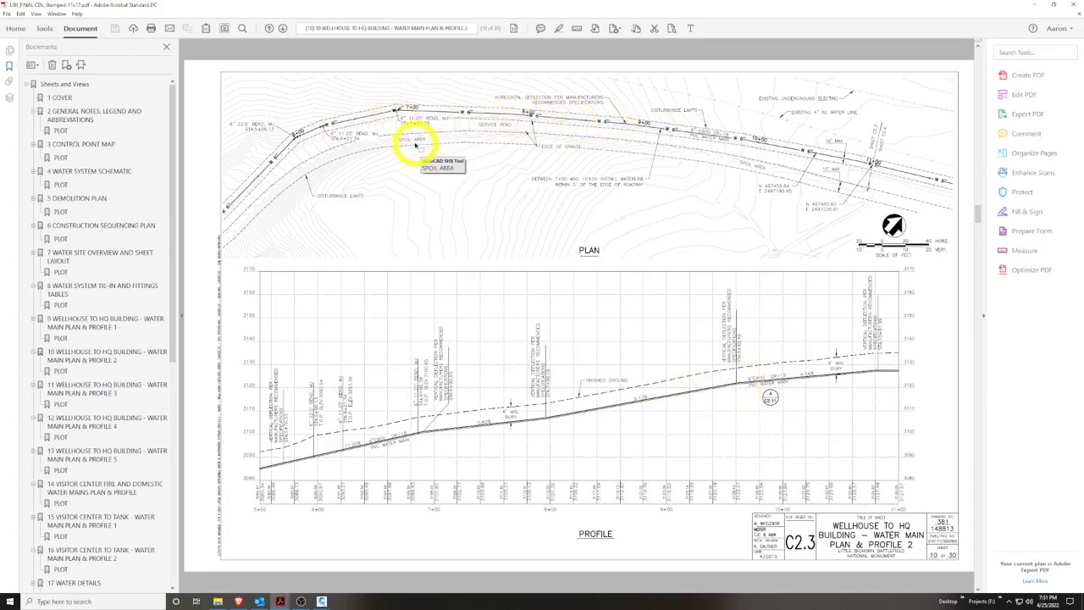
{"action": "scroll", "coordinate": [770, 163], "scroll_direction": "down", "scroll_amount": 3}
{"action": "scroll", "coordinate": [769, 163], "scroll_direction": "down", "scroll_amount": 3}
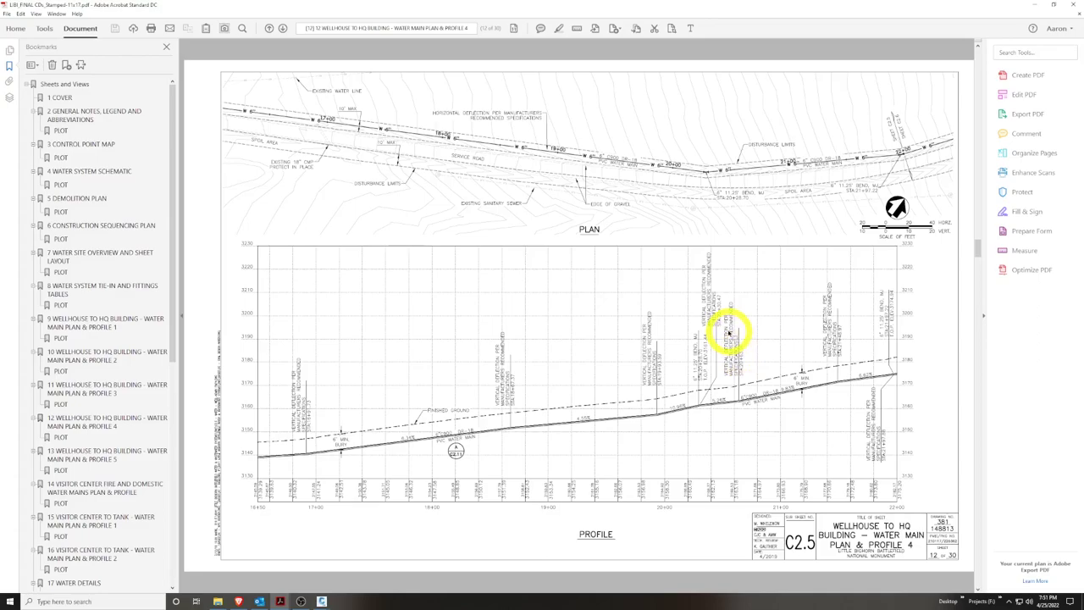
Look over sheet C2.6, Plan & Profile 5, then return to 3_Renaming Pipes and Structures.dwg
{"action": "scroll", "coordinate": [728, 333], "scroll_direction": "down", "scroll_amount": 2}
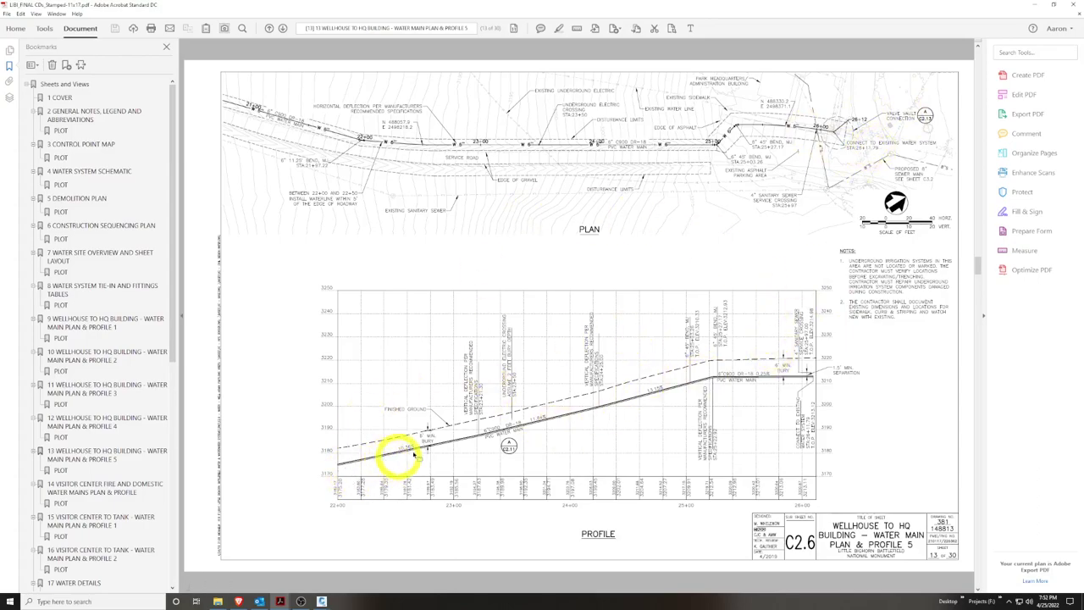
{"action": "left_click", "coordinate": [529, 431]}
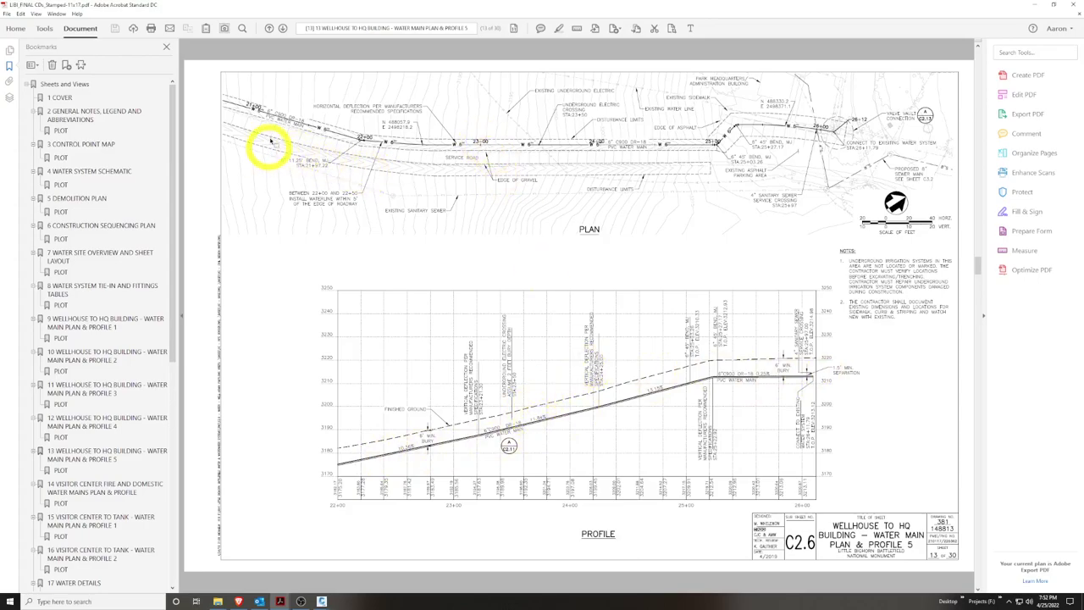
{"action": "left_click", "coordinate": [362, 135]}
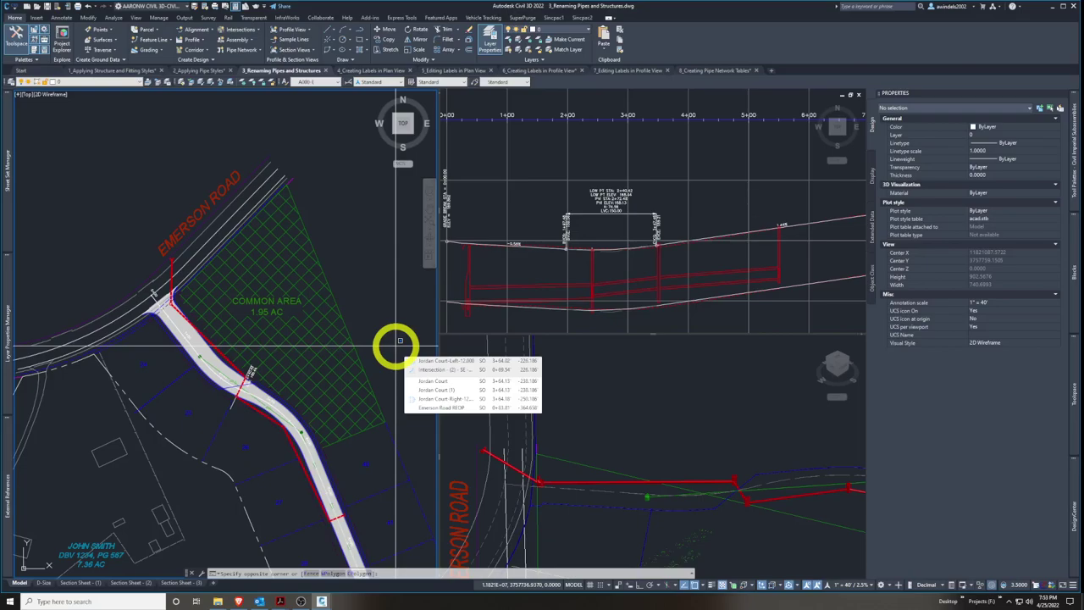
Center the road crossing and rename inlet Structure - (126) to INLET-01
{"action": "middle_click_drag", "start_coordinate": [361, 450], "coordinate": [339, 404]}
{"action": "key", "text": "Escape"}
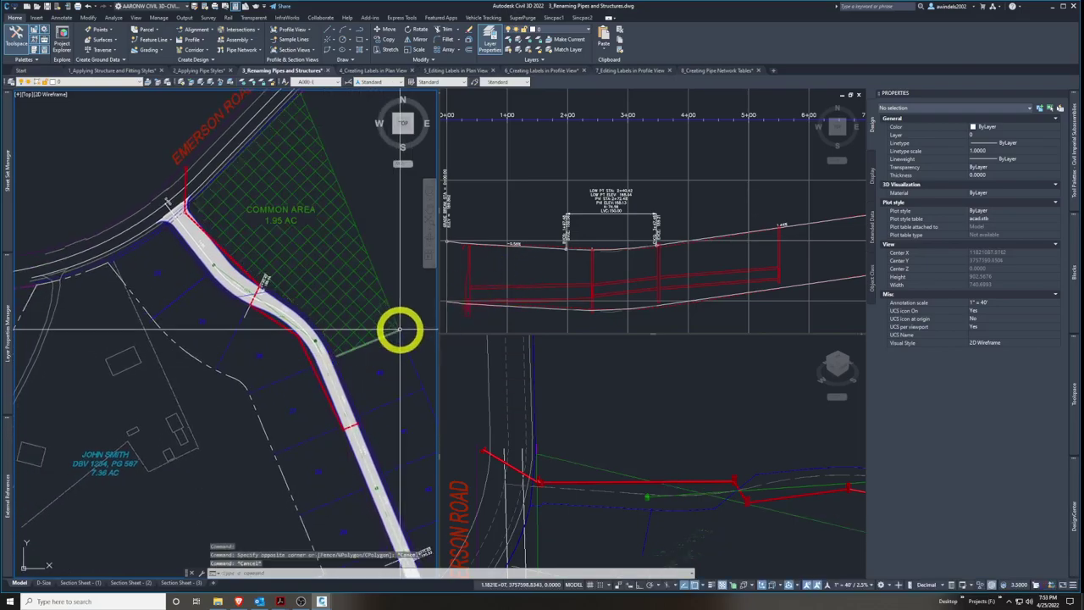
{"action": "scroll", "coordinate": [395, 455], "scroll_direction": "up", "scroll_amount": 4}
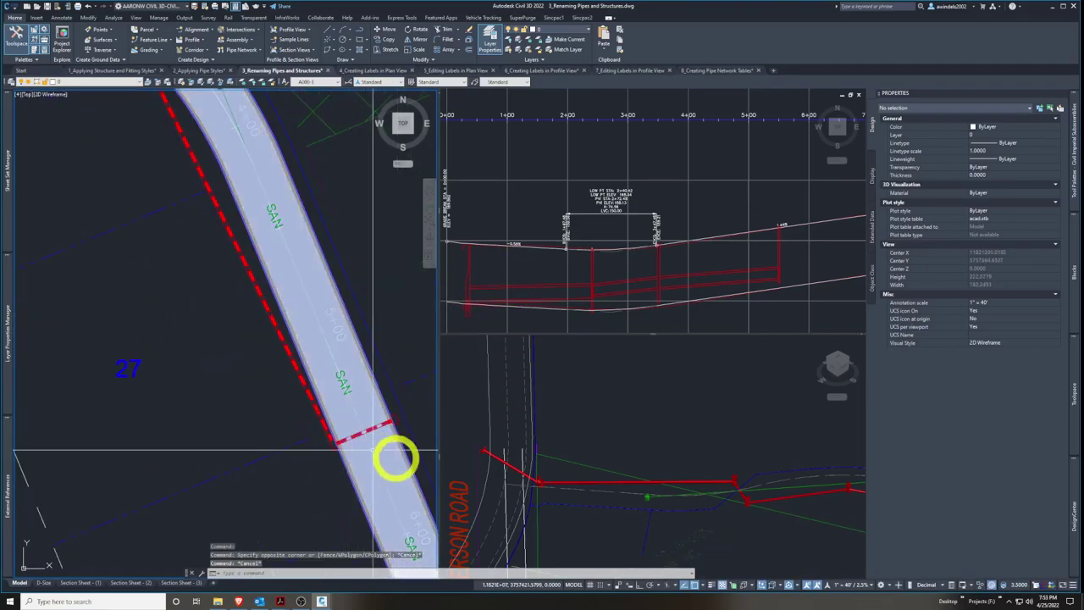
{"action": "middle_click_drag", "start_coordinate": [388, 463], "coordinate": [337, 370]}
{"action": "middle_click_drag", "start_coordinate": [331, 285], "coordinate": [392, 368]}
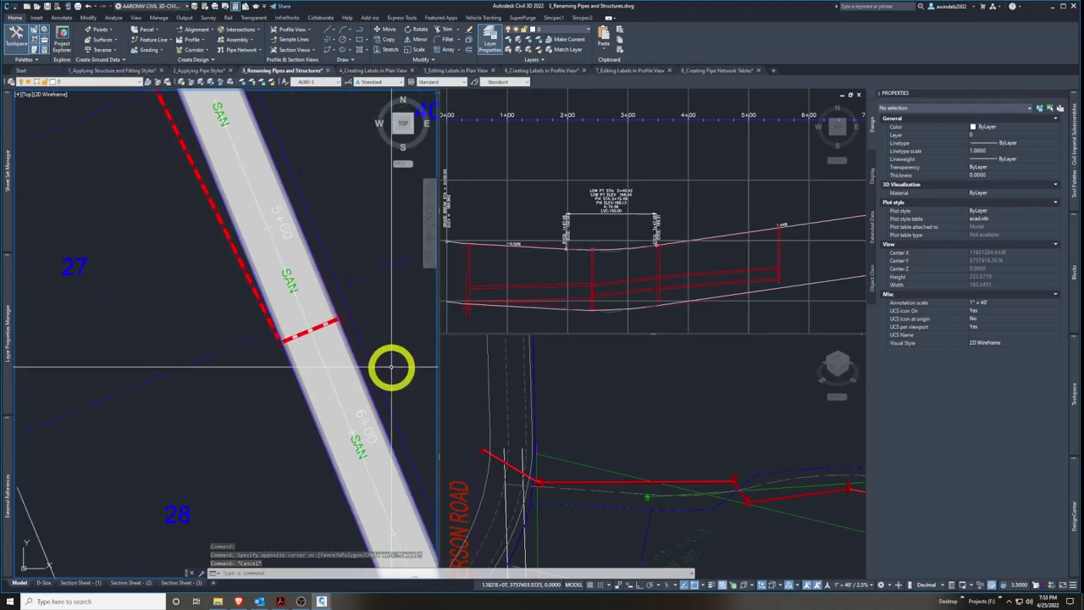
{"action": "left_click", "coordinate": [281, 343]}
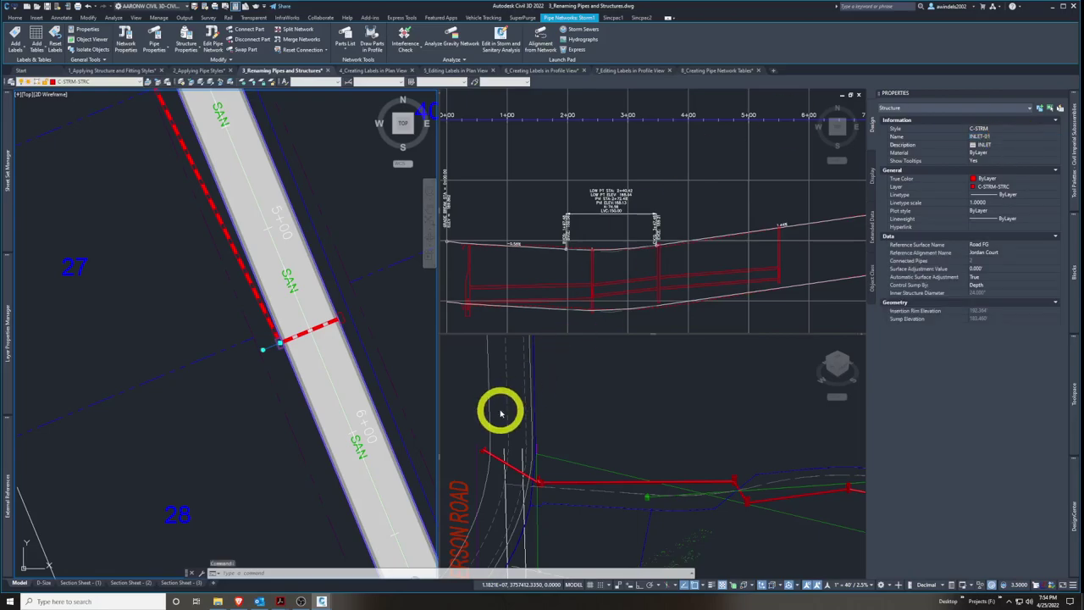
Rename the opposite inlet INLET-02 and check the pipe linking INLET-01 and INLET-02
{"action": "key", "text": "Escape"}
{"action": "left_click", "coordinate": [342, 325]}
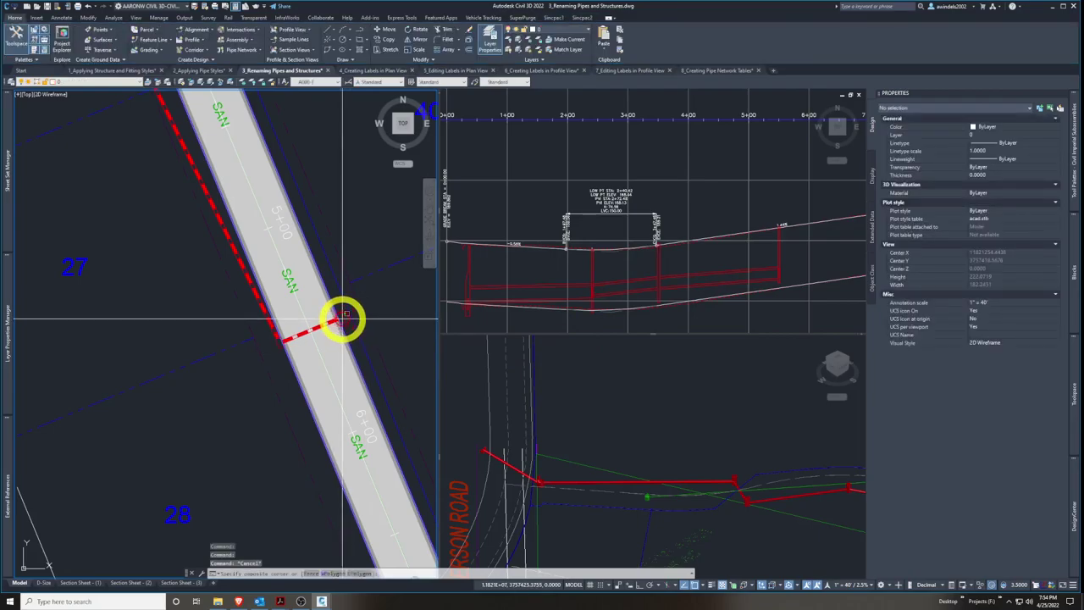
{"action": "key", "text": "Escape"}
{"action": "left_click", "coordinate": [663, 199]}
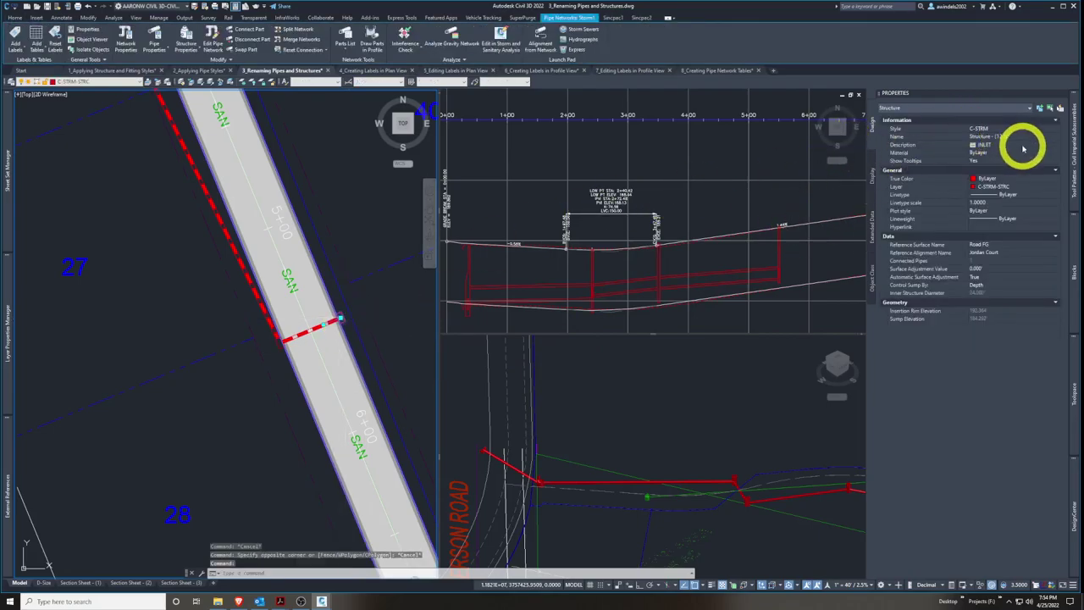
{"action": "left_click", "coordinate": [1013, 137]}
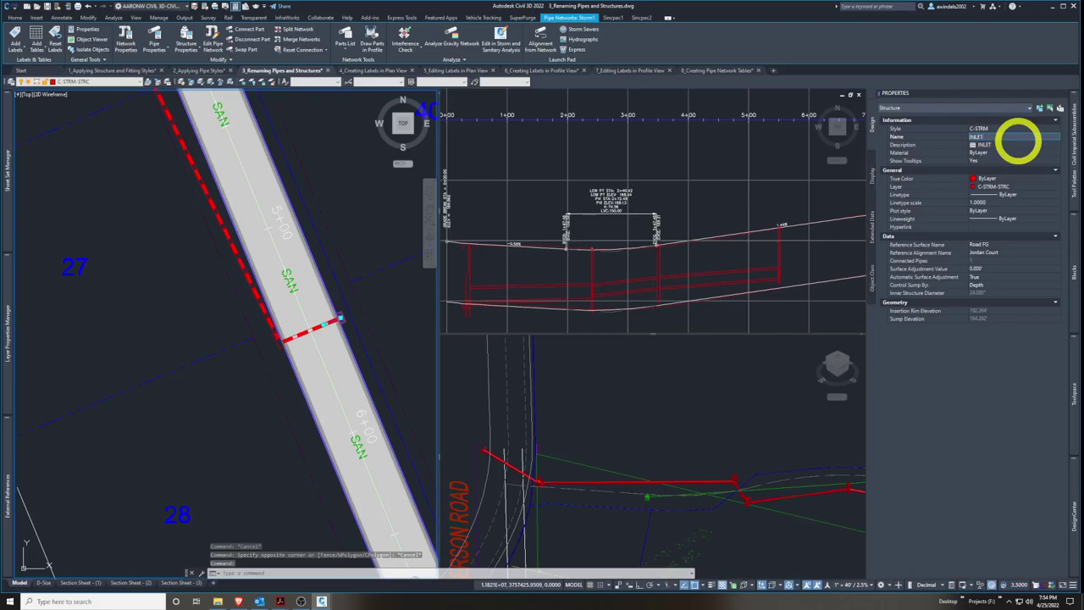
{"action": "key", "text": "Return"}
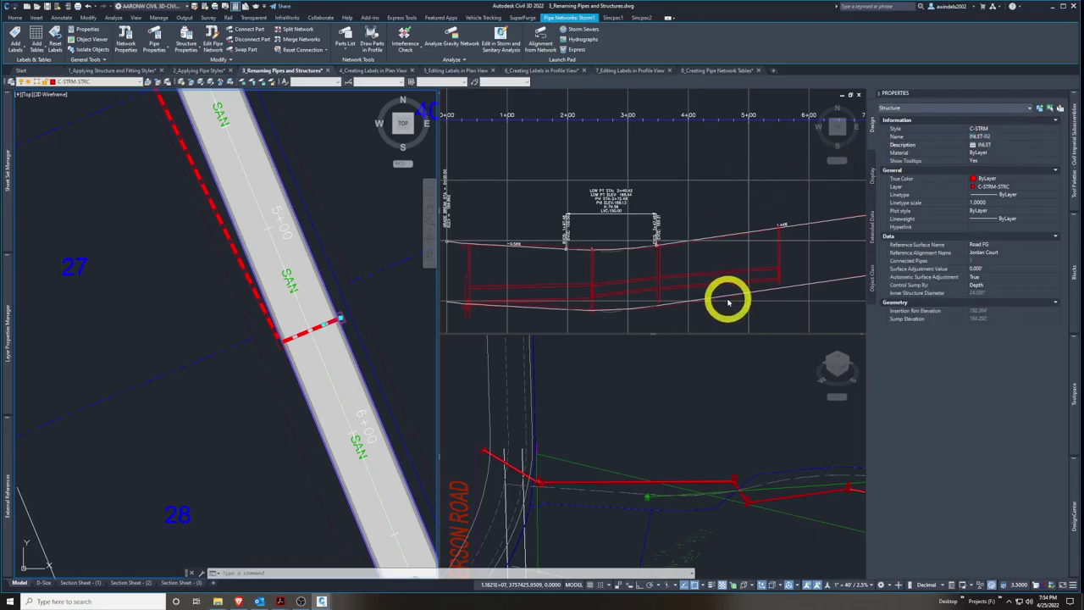
{"action": "left_click", "coordinate": [361, 223]}
{"action": "key", "text": "Escape"}
{"action": "key", "text": "Escape"}
{"action": "left_click", "coordinate": [320, 324]}
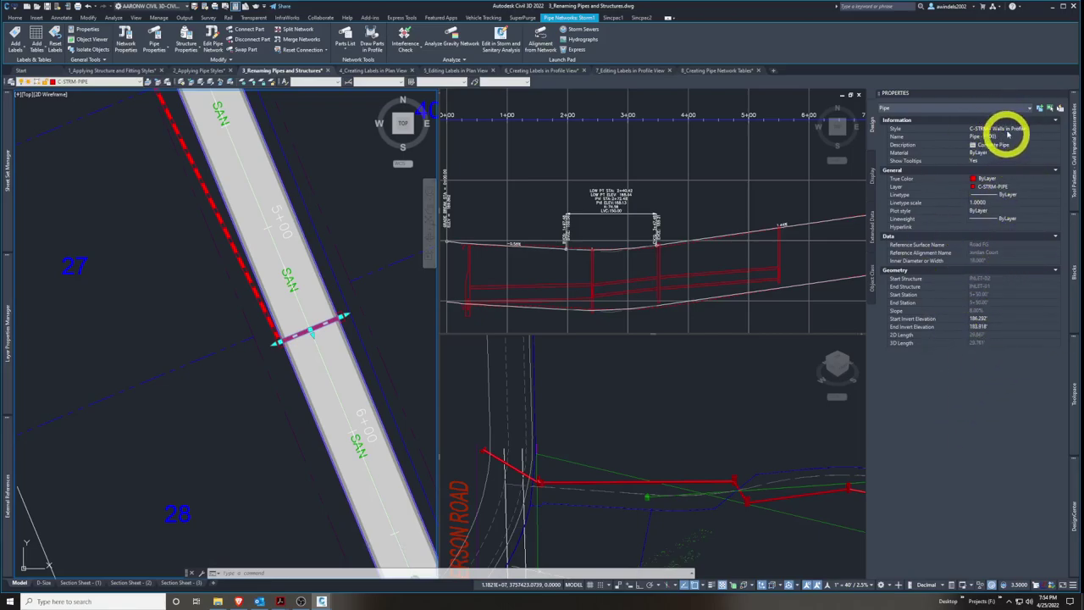
{"action": "left_click", "coordinate": [1005, 136]}
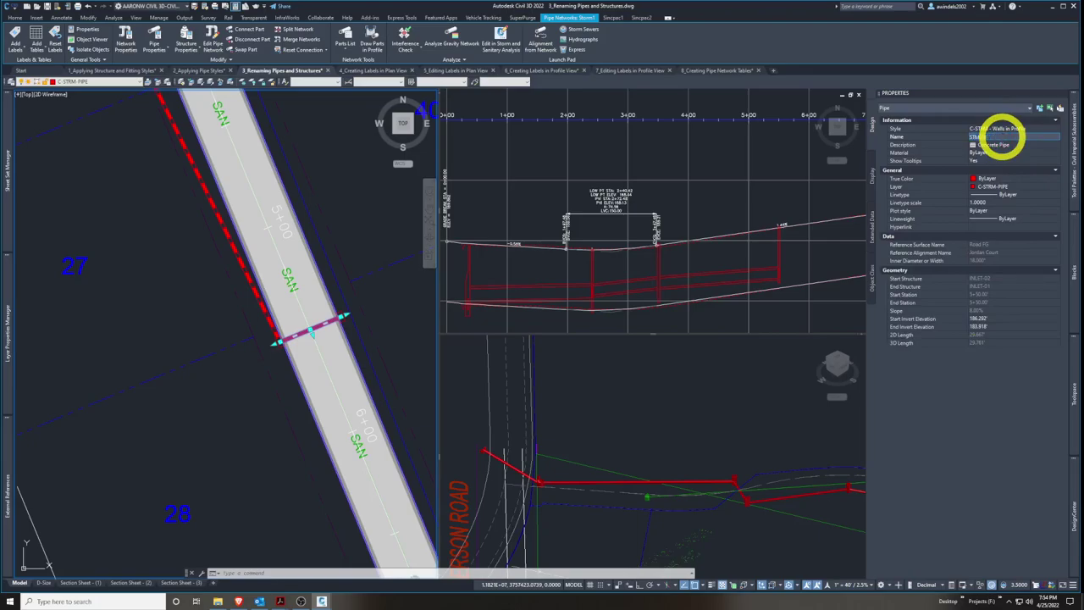
{"action": "key", "text": "Return"}
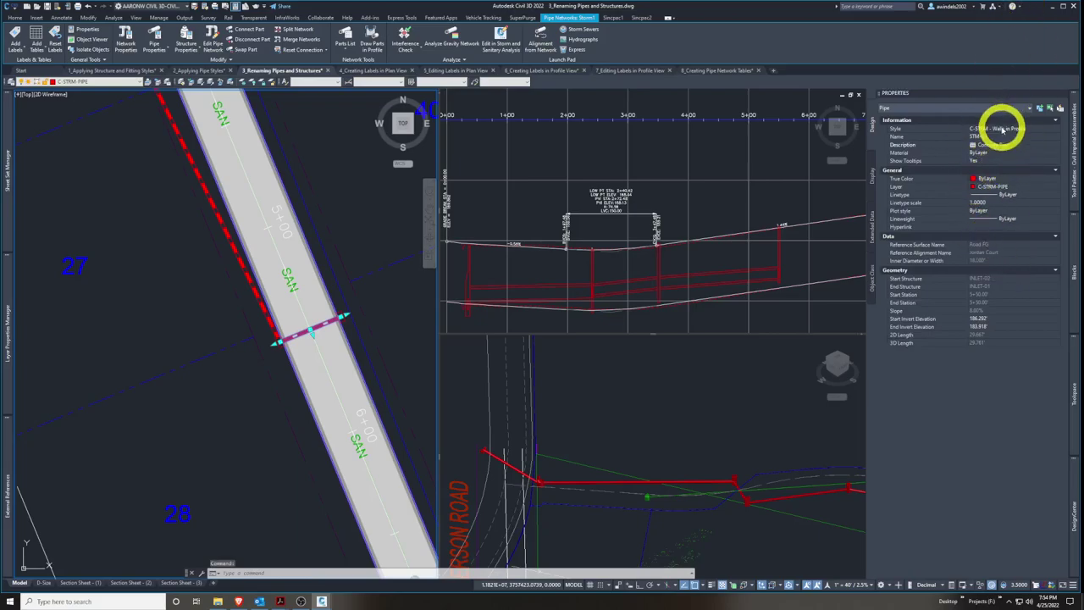
{"action": "left_click", "coordinate": [988, 136]}
{"action": "right_click", "coordinate": [989, 137]}
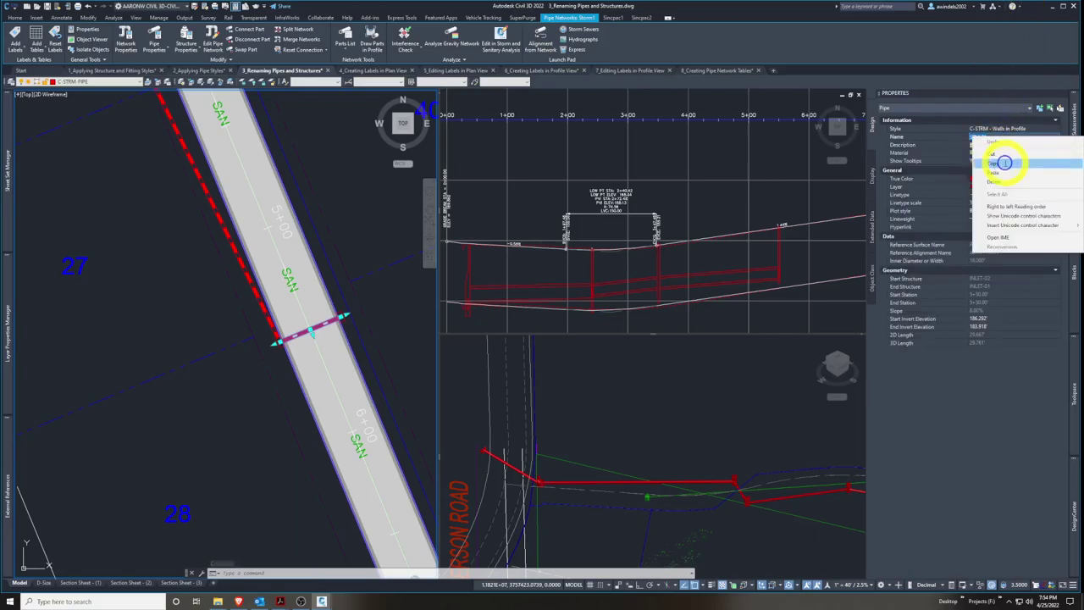
{"action": "left_click", "coordinate": [1006, 167]}
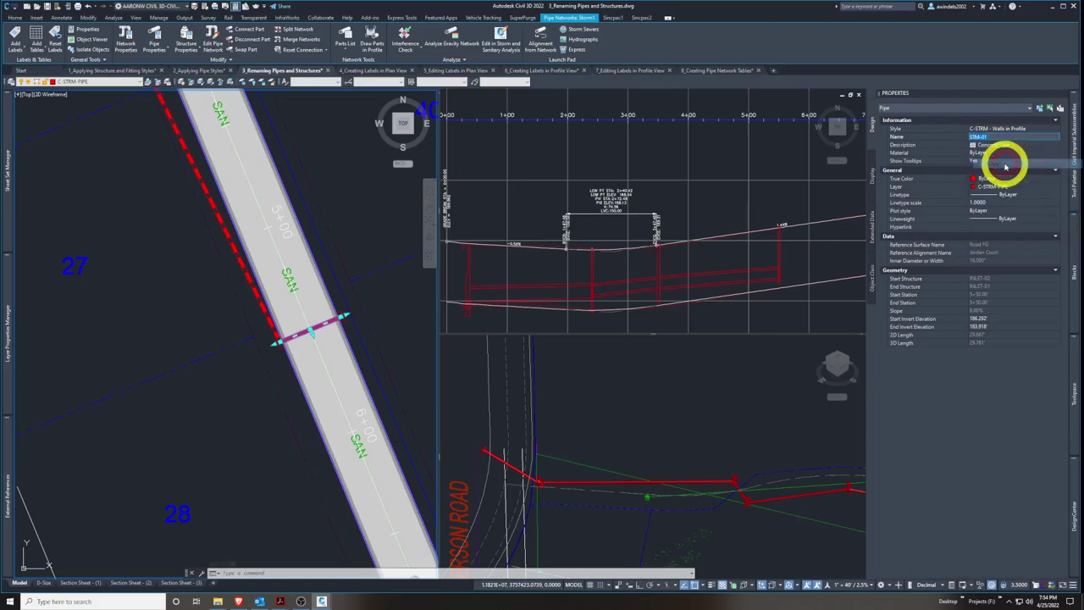
{"action": "left_click", "coordinate": [348, 319]}
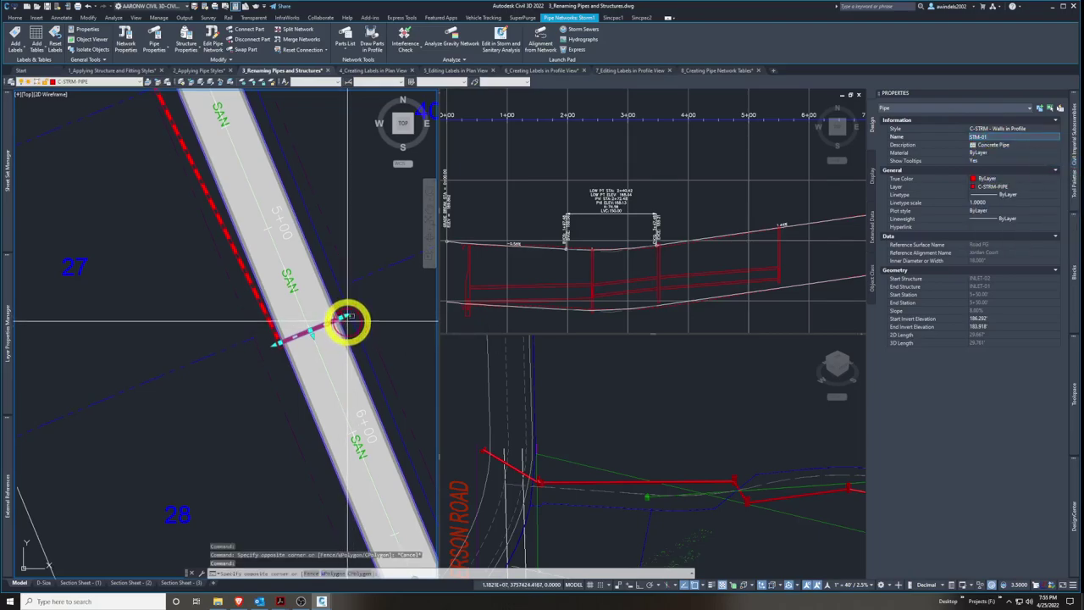
{"action": "key", "text": "Escape"}
{"action": "key", "text": "Escape"}
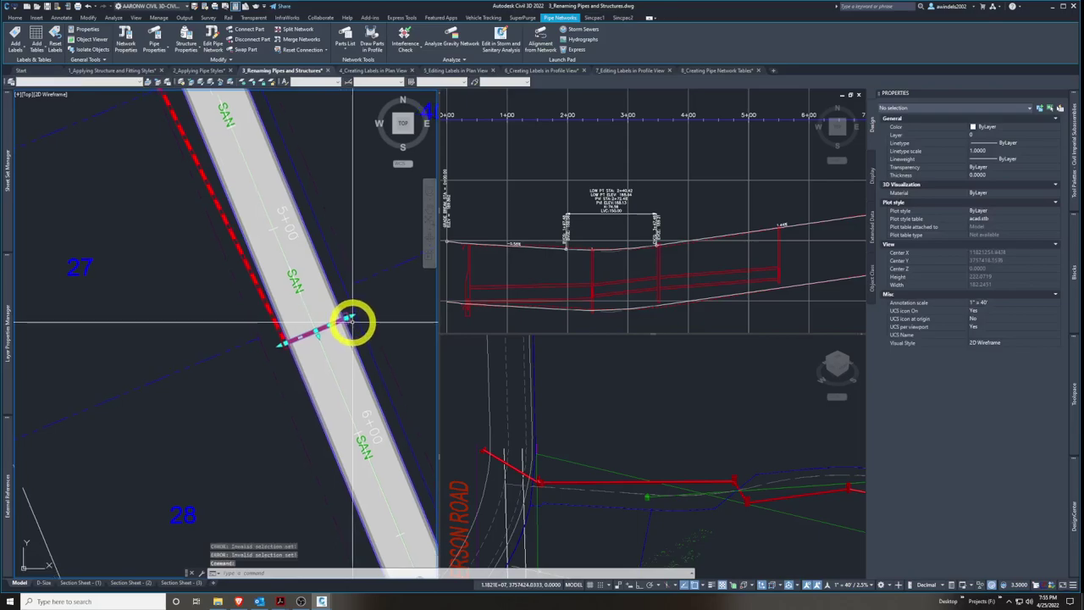
Regenerate the whole drawing with REGENALL
{"action": "scroll", "coordinate": [353, 320], "scroll_direction": "up", "scroll_amount": 5}
{"action": "key", "text": "Escape"}
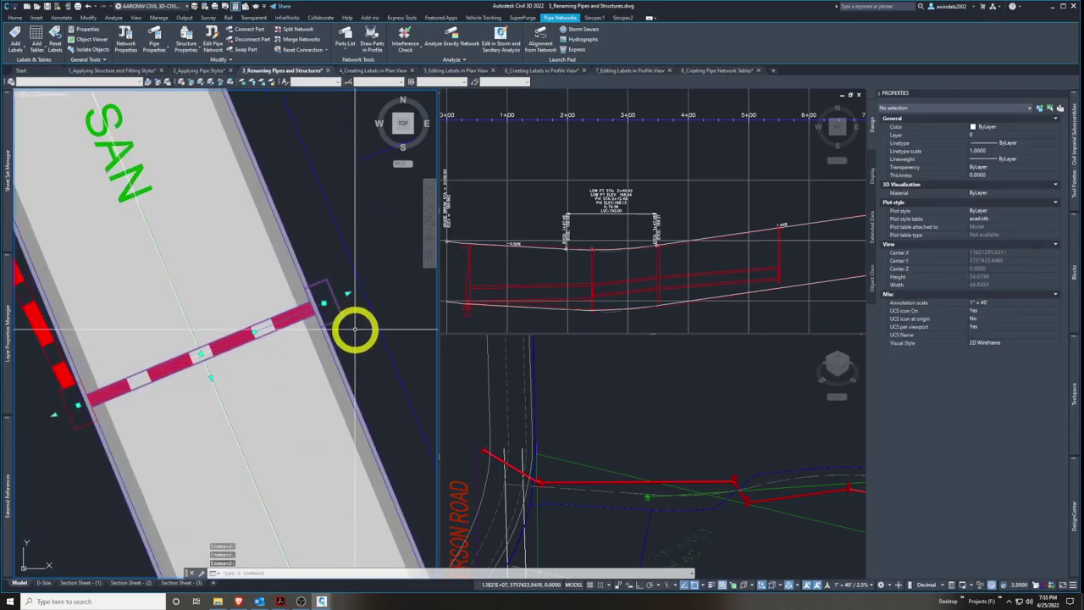
{"action": "type", "text": "regenall"}
{"action": "key", "text": "Return"}
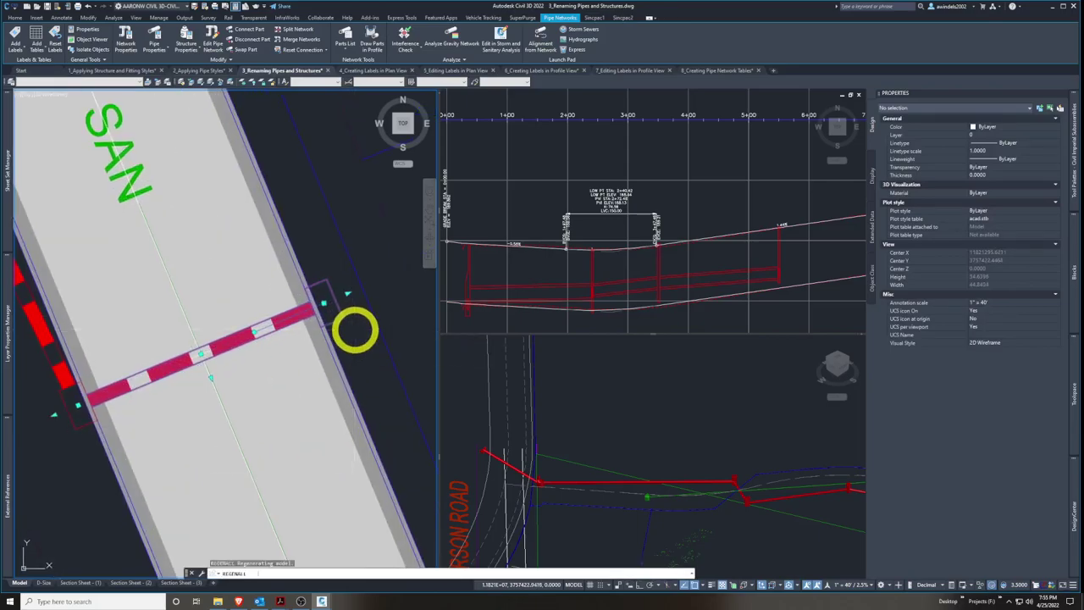
{"action": "scroll", "coordinate": [354, 330], "scroll_direction": "down", "scroll_amount": 3}
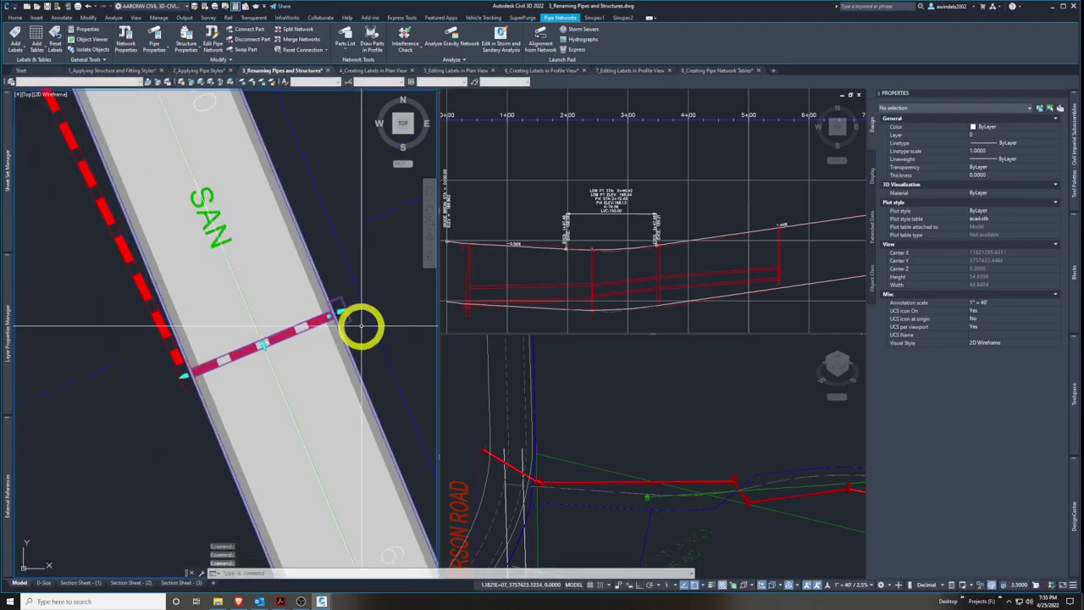
Select the red dashed pipe at the road edge and try Select Similar on it
{"action": "left_click", "coordinate": [170, 349]}
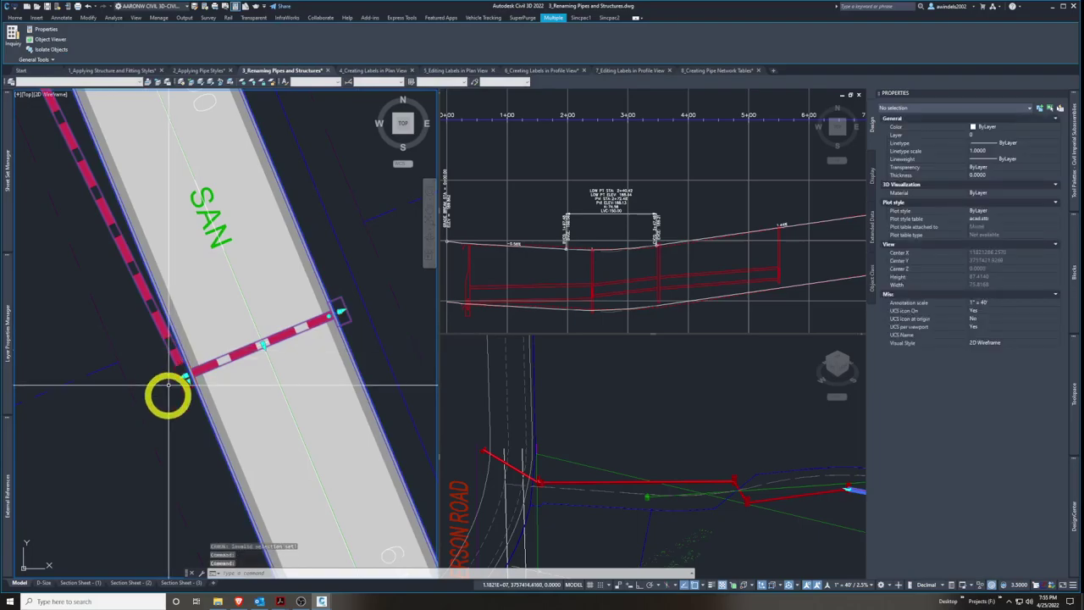
{"action": "right_click", "coordinate": [164, 376]}
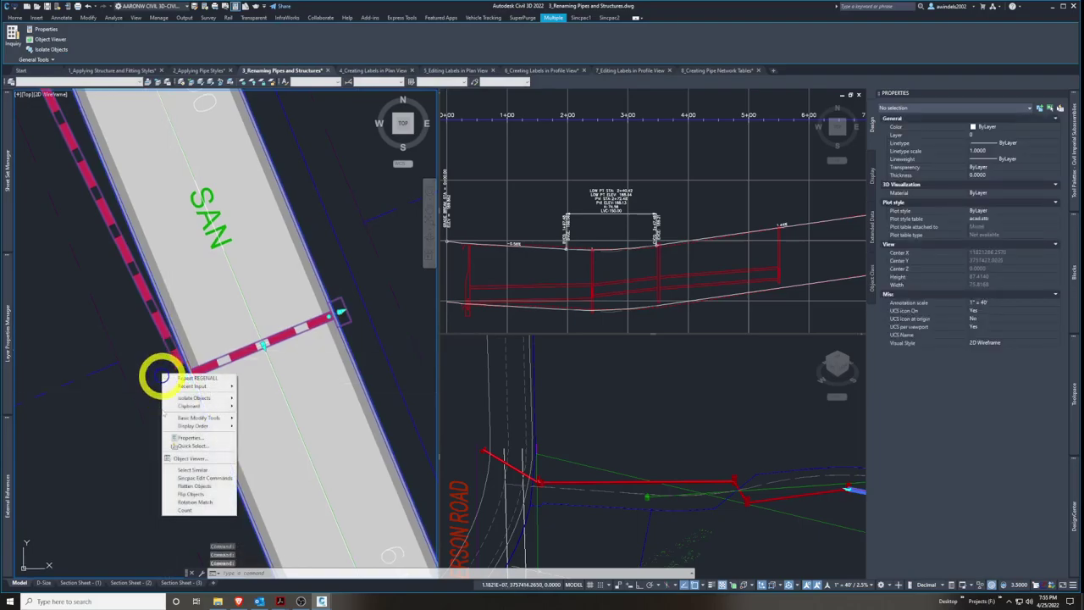
{"action": "left_click", "coordinate": [193, 470]}
{"action": "key", "text": "Escape"}
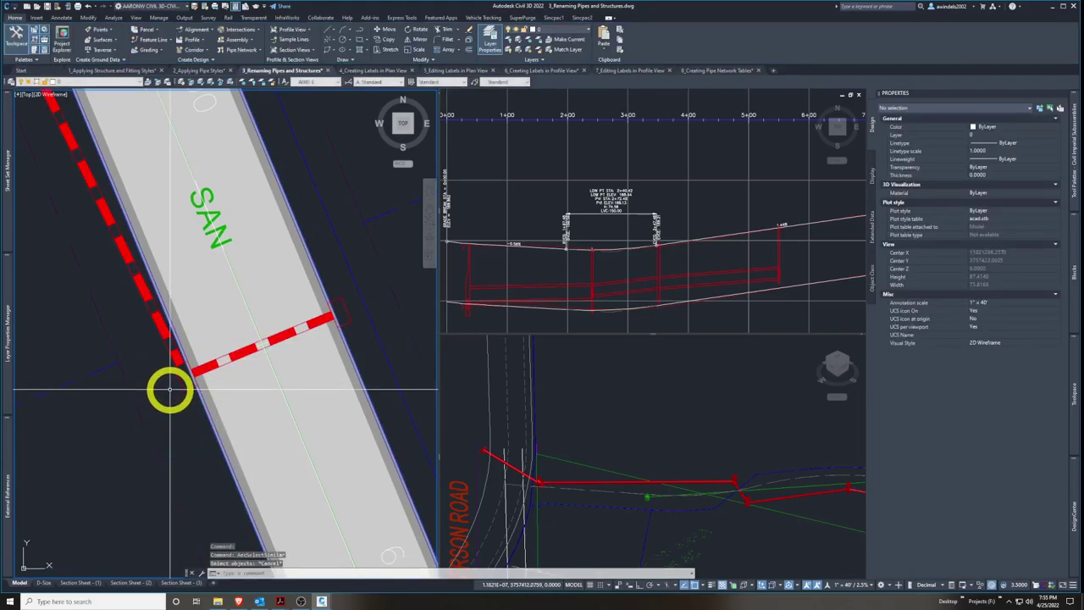
{"action": "right_click", "coordinate": [170, 391]}
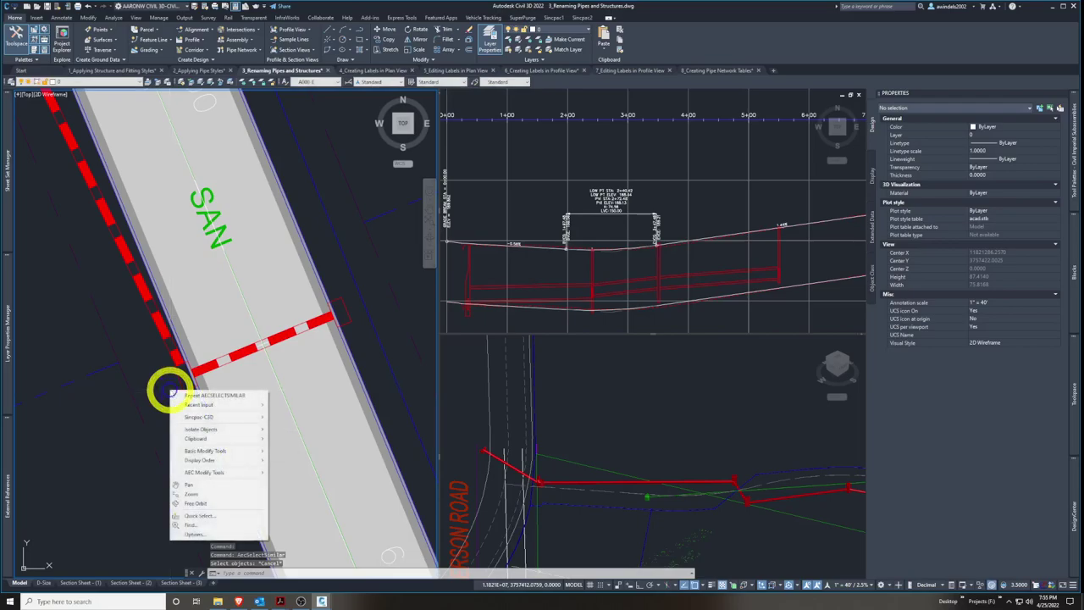
{"action": "left_click", "coordinate": [177, 359]}
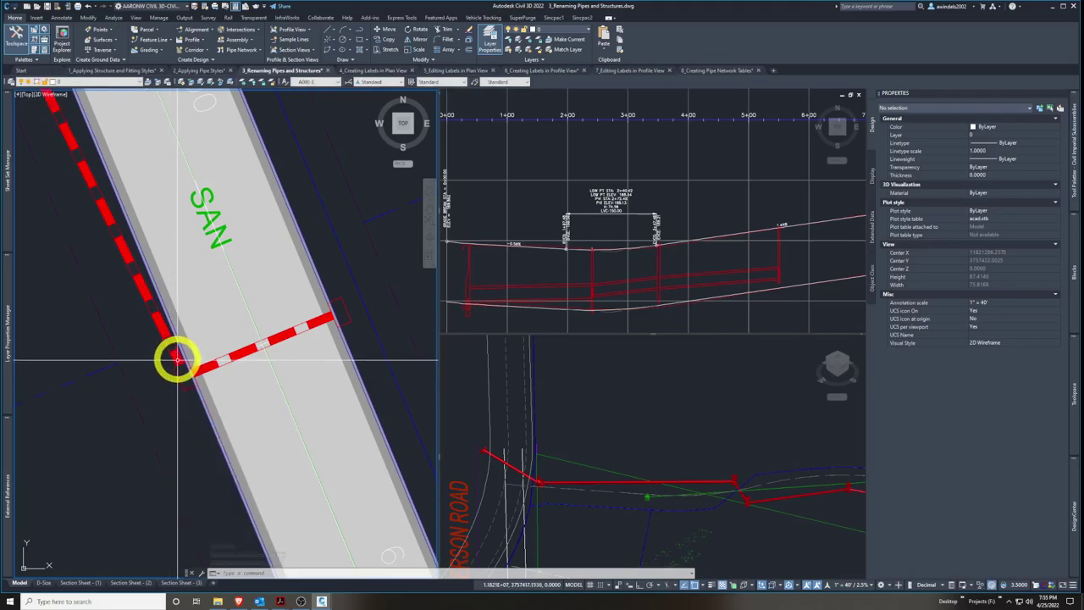
{"action": "right_click", "coordinate": [176, 360]}
{"action": "key", "text": "Escape"}
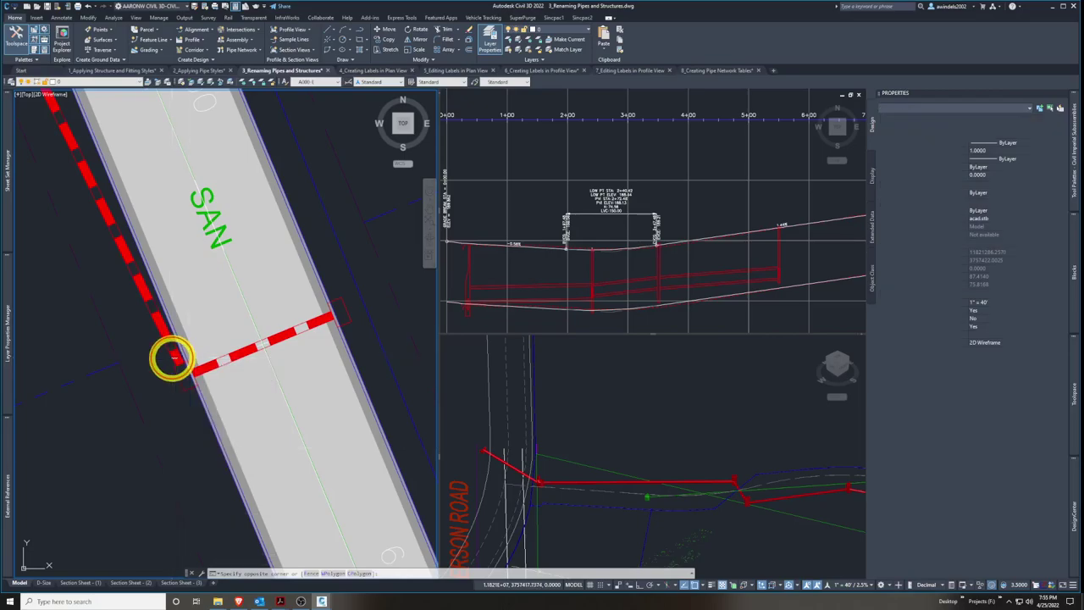
{"action": "left_click", "coordinate": [172, 358]}
{"action": "right_click", "coordinate": [204, 475]}
{"action": "left_click", "coordinate": [213, 442]}
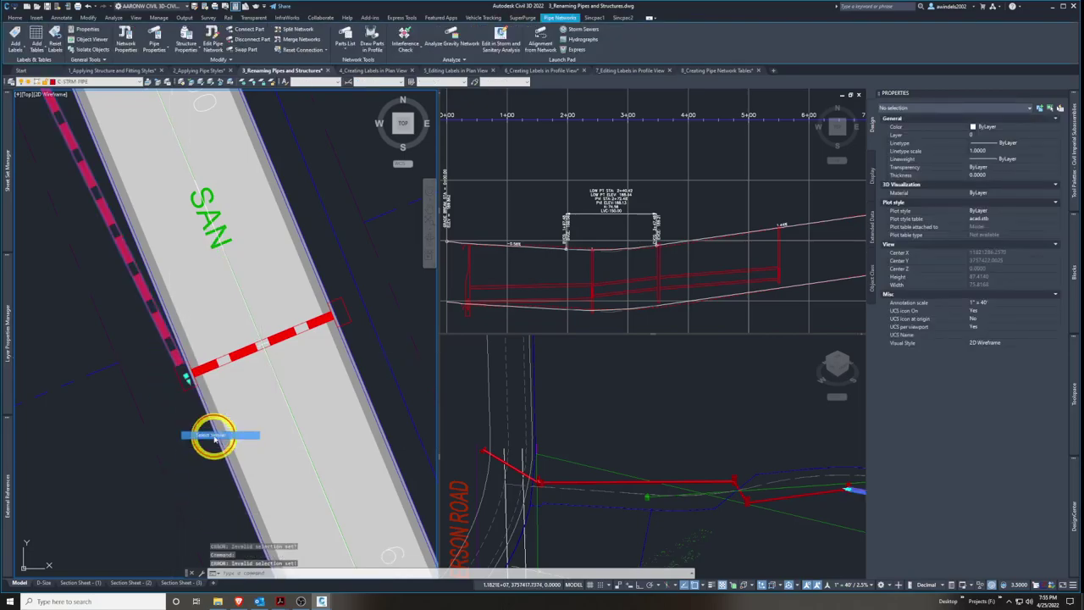
{"action": "key", "text": "Escape"}
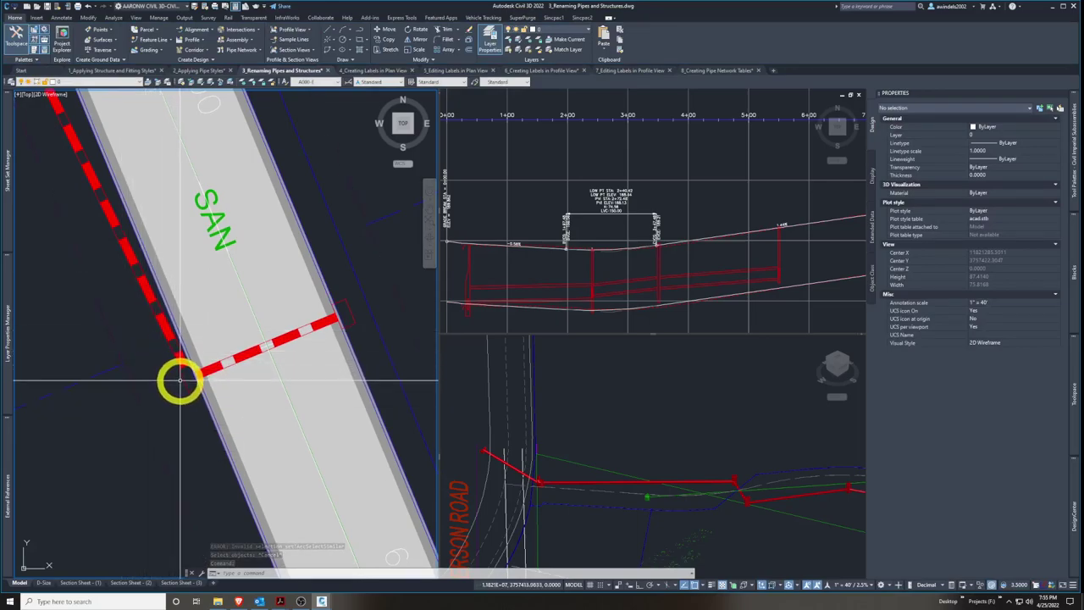
Check the inlet names at both ends of the crossing pipe, re-confirming the right inlet's name
{"action": "left_click", "coordinate": [344, 313]}
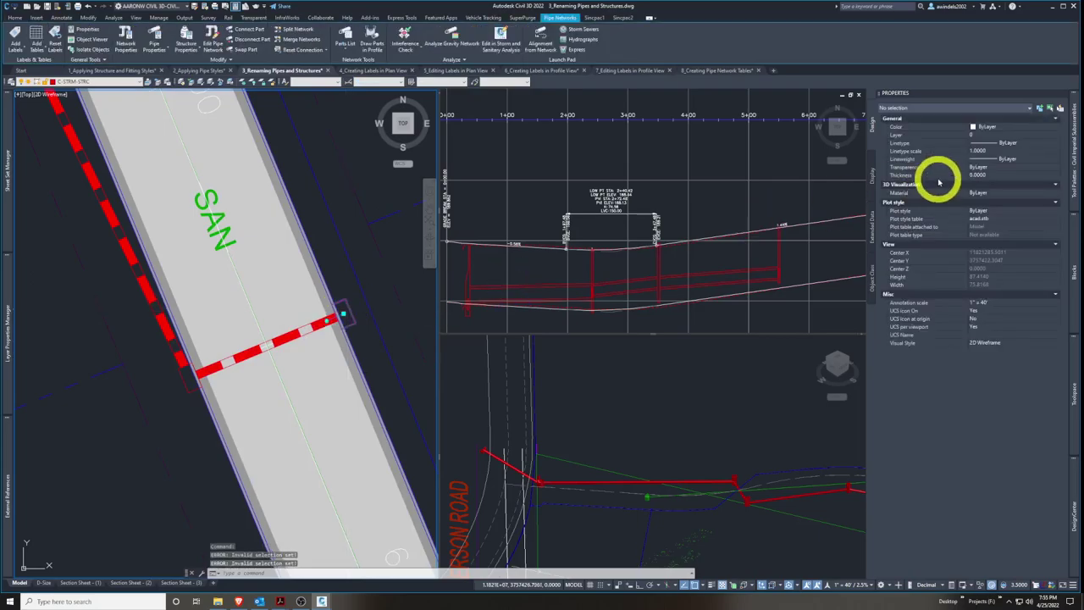
{"action": "left_click", "coordinate": [359, 314]}
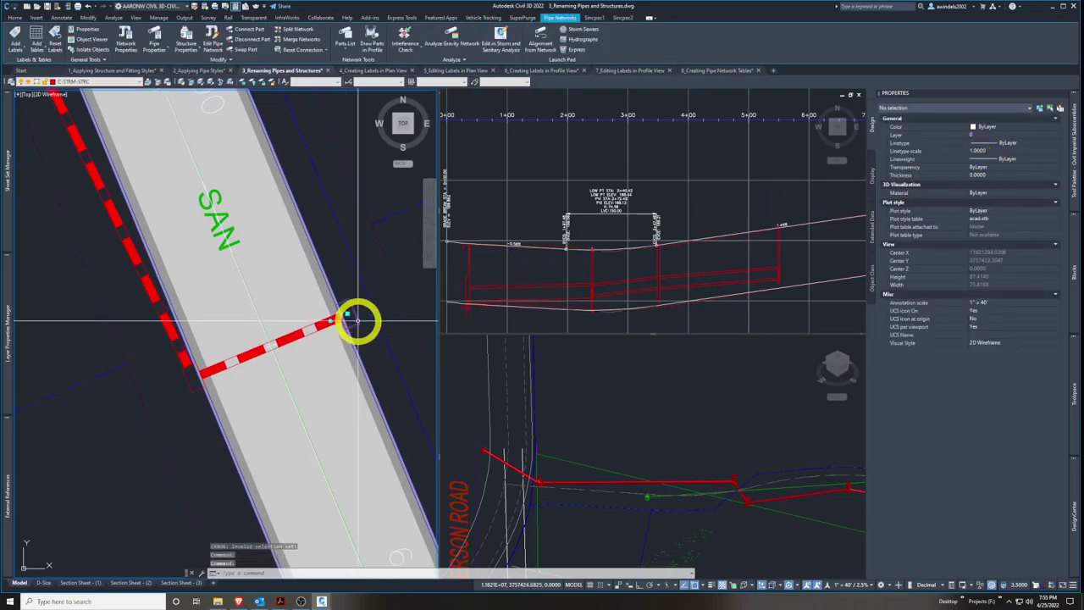
{"action": "left_click", "coordinate": [354, 312]}
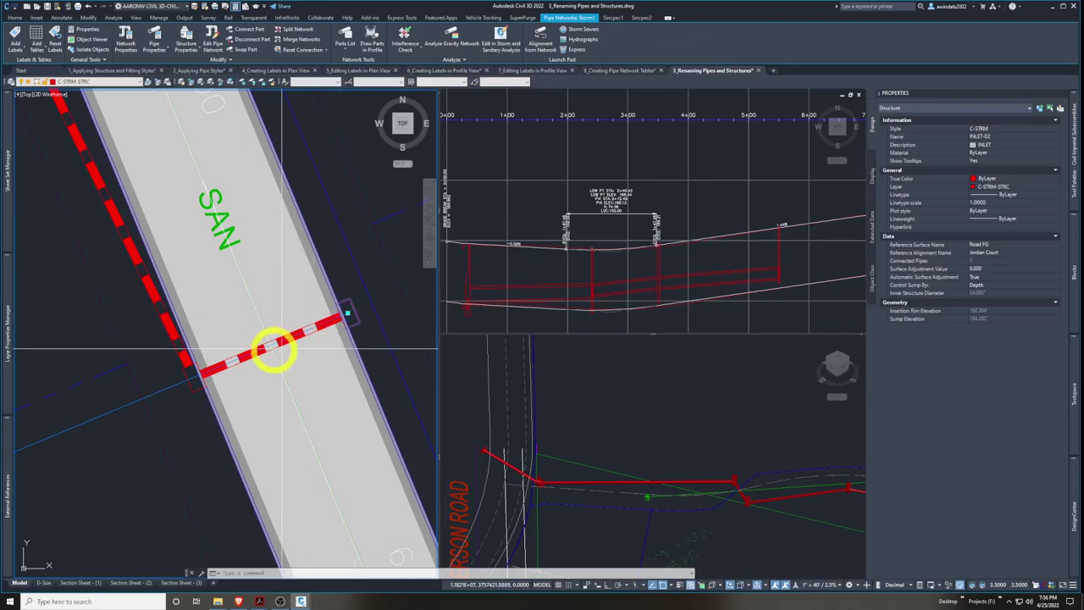
{"action": "key", "text": "Escape"}
{"action": "left_click", "coordinate": [194, 388]}
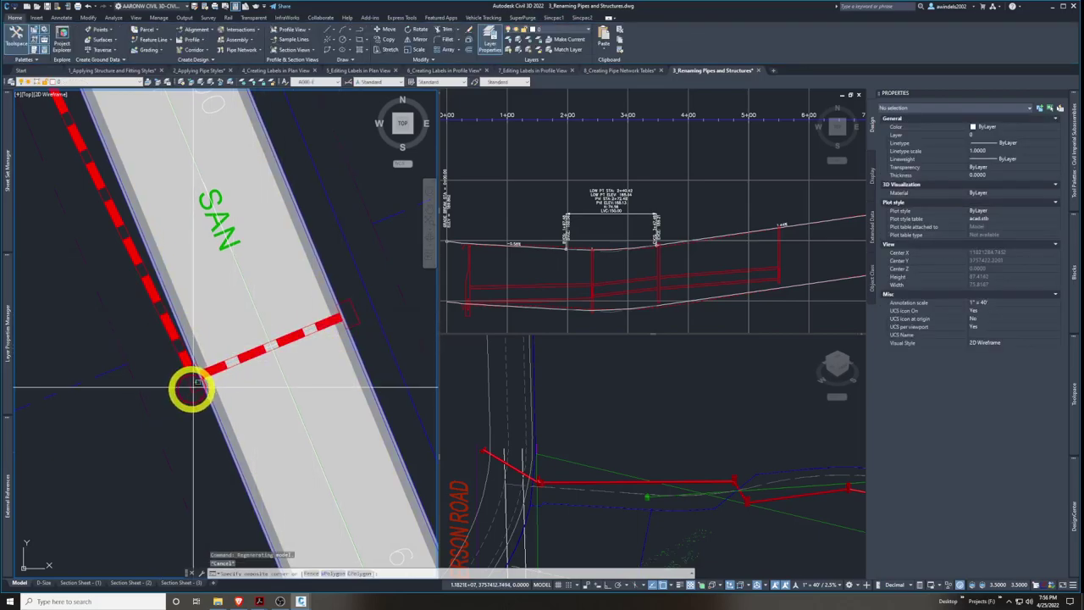
{"action": "left_click", "coordinate": [190, 386]}
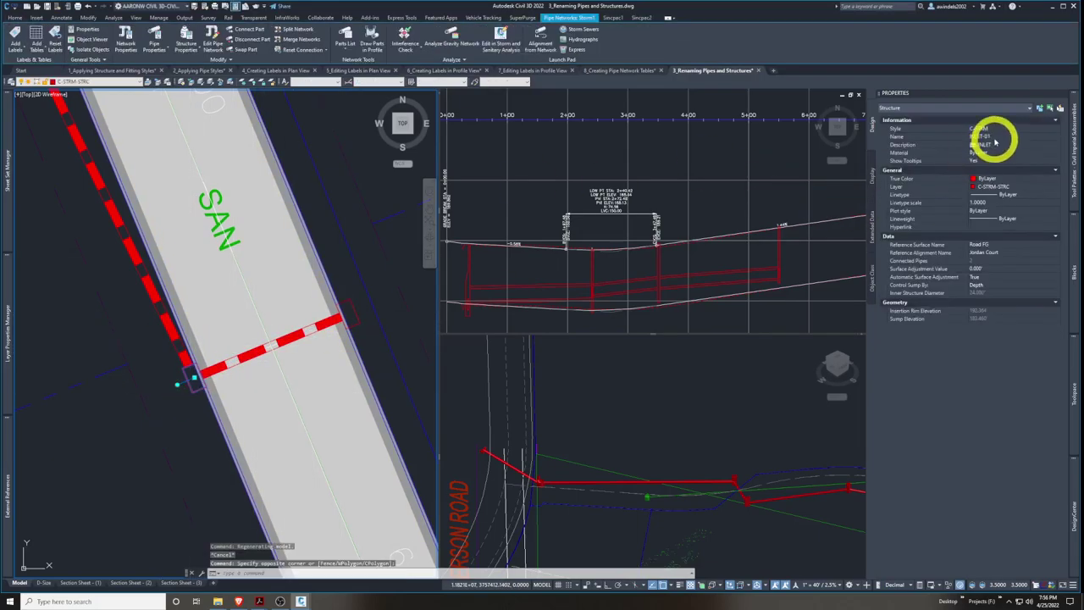
{"action": "left_click", "coordinate": [998, 137]}
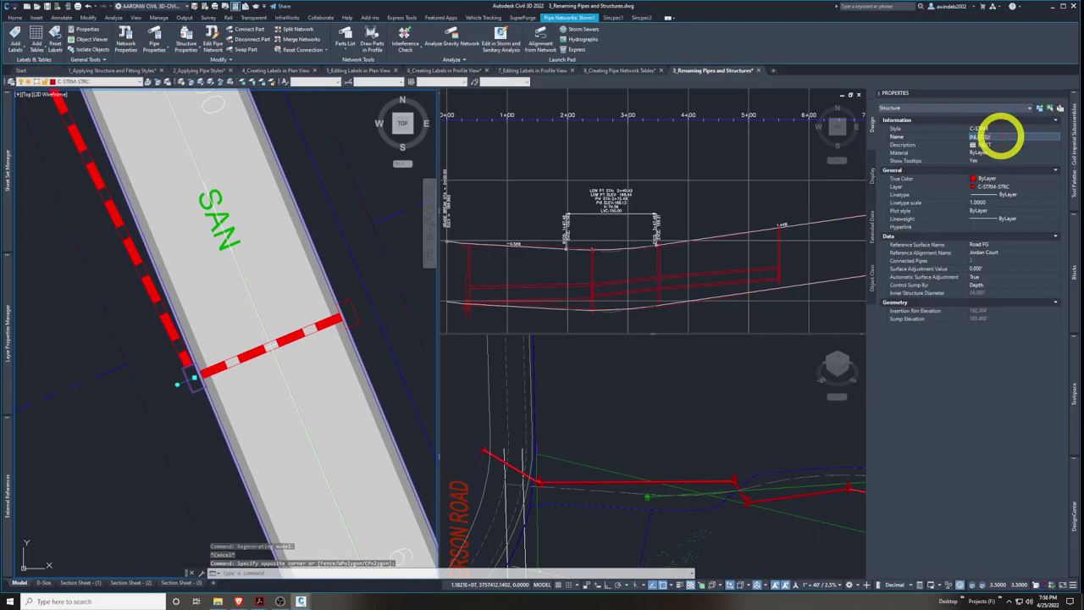
{"action": "key", "text": "Escape"}
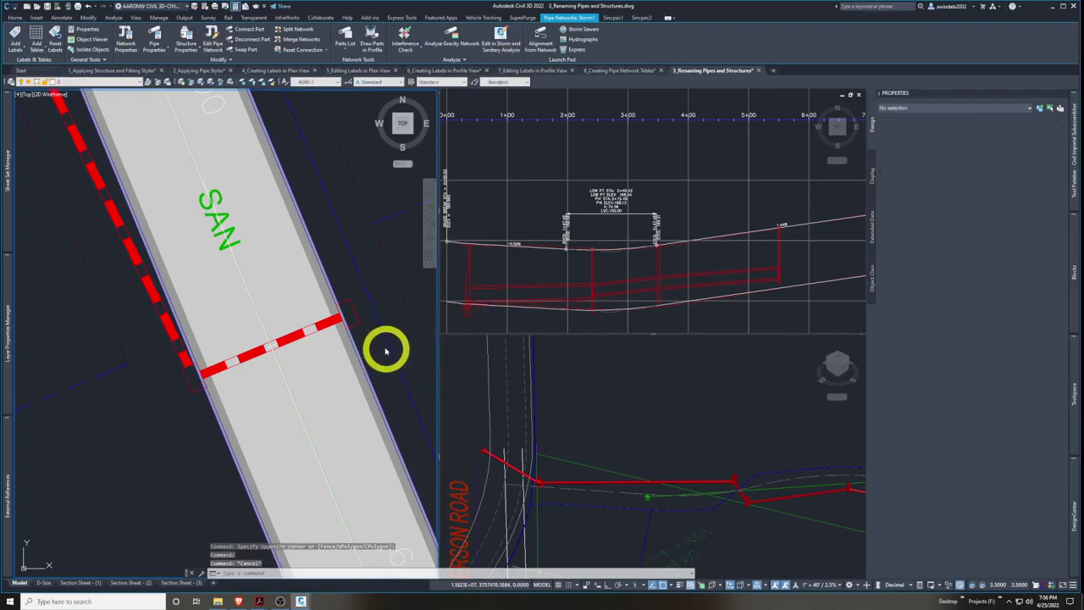
{"action": "left_click", "coordinate": [363, 327]}
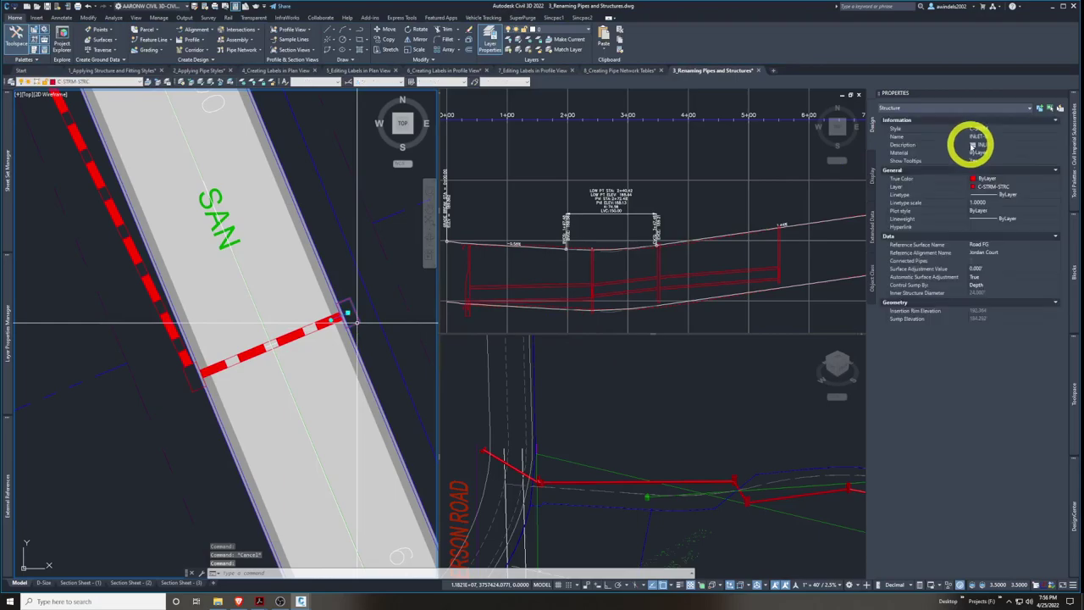
{"action": "left_click", "coordinate": [1002, 136]}
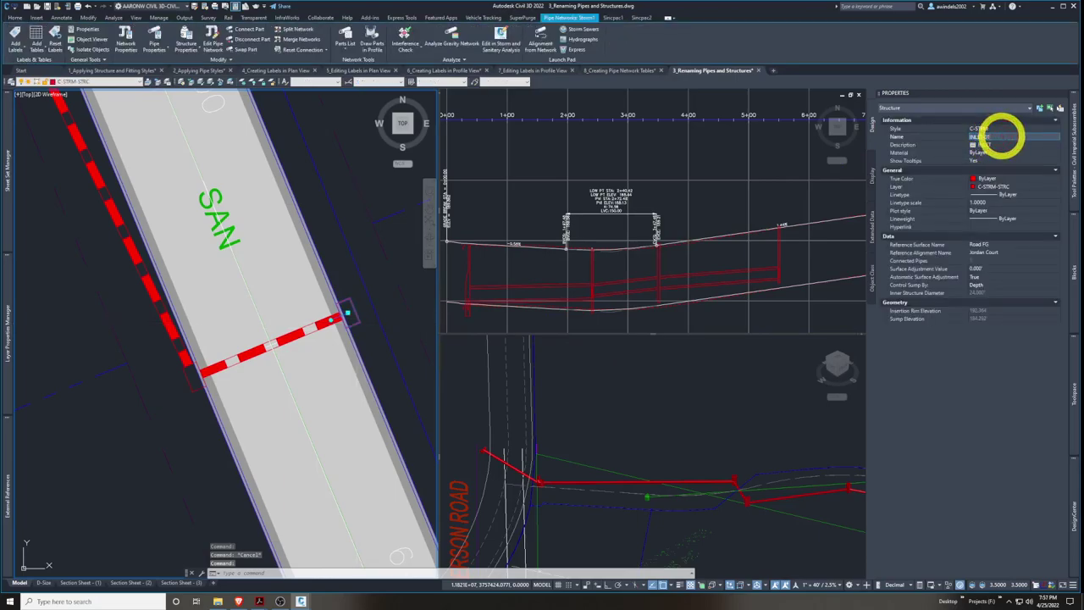
{"action": "key", "text": "Return"}
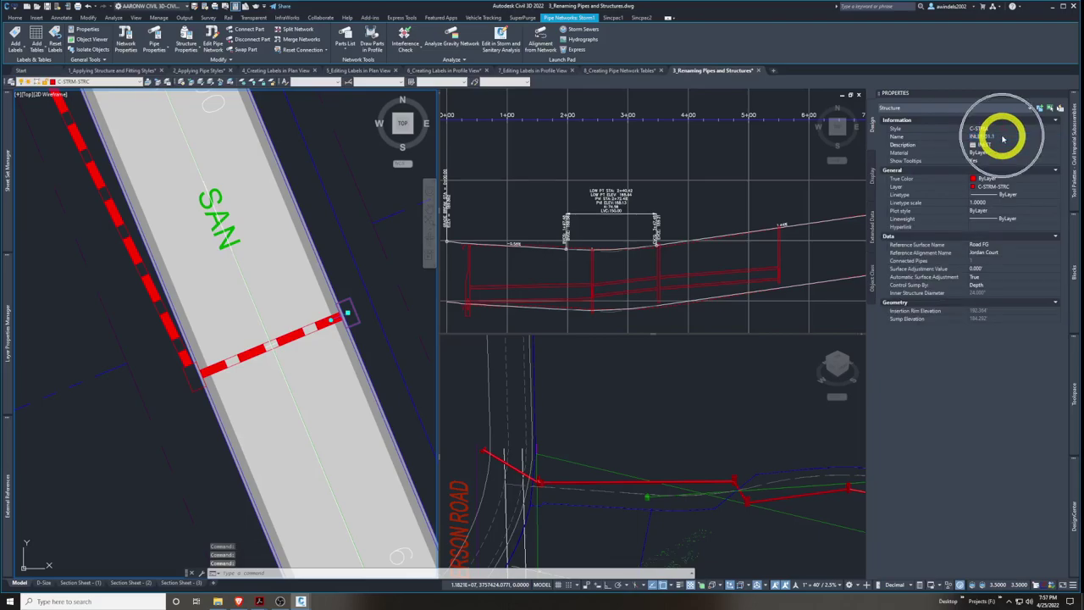
{"action": "key", "text": "Escape"}
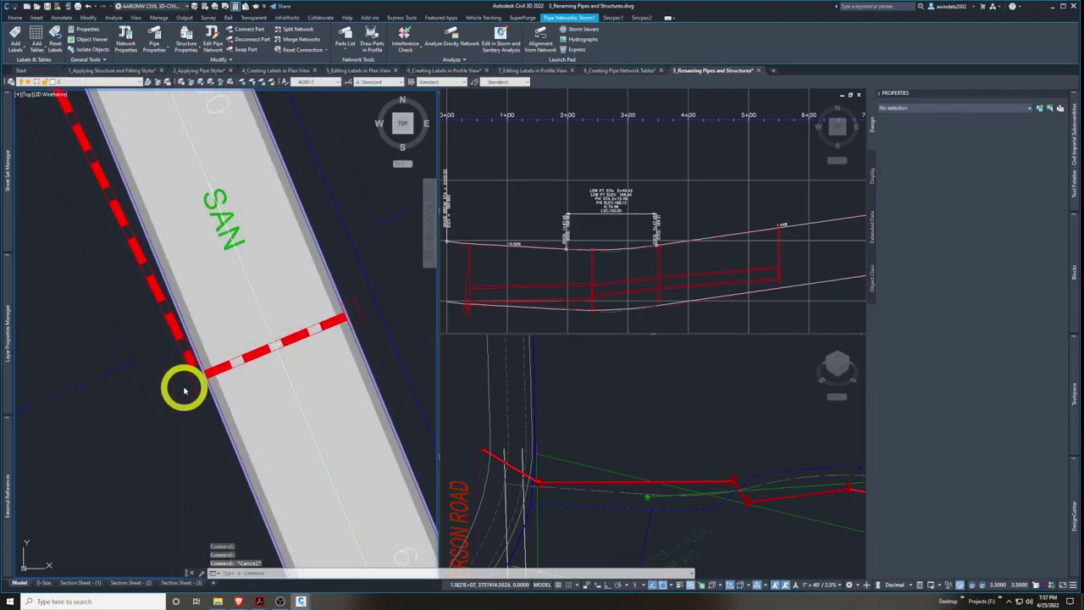
Inspect the left inlet, then re-confirm the right inlet's name as INLET-01
{"action": "left_click", "coordinate": [193, 378]}
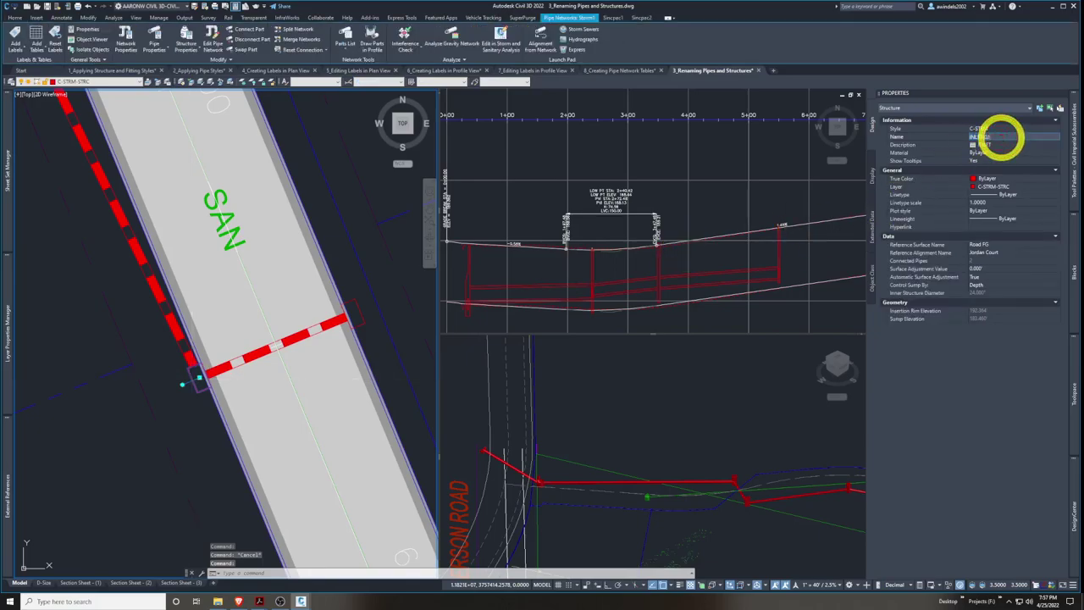
{"action": "scroll", "coordinate": [279, 356], "scroll_direction": "down", "scroll_amount": 2}
{"action": "scroll", "coordinate": [262, 347], "scroll_direction": "up", "scroll_amount": 2}
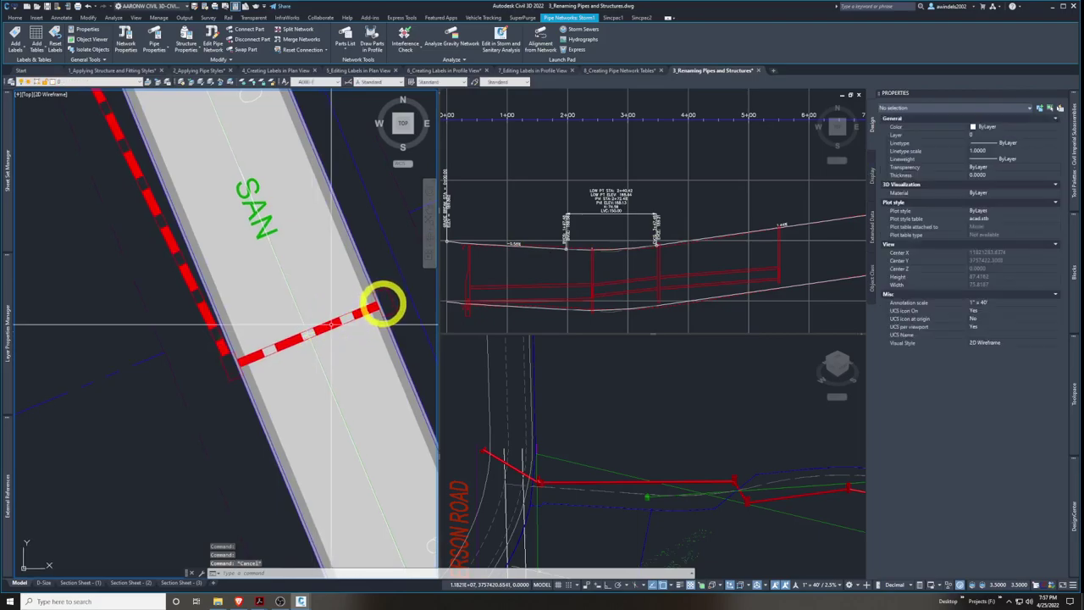
{"action": "key", "text": "Escape"}
{"action": "left_click", "coordinate": [395, 282]}
{"action": "left_click", "coordinate": [390, 293]}
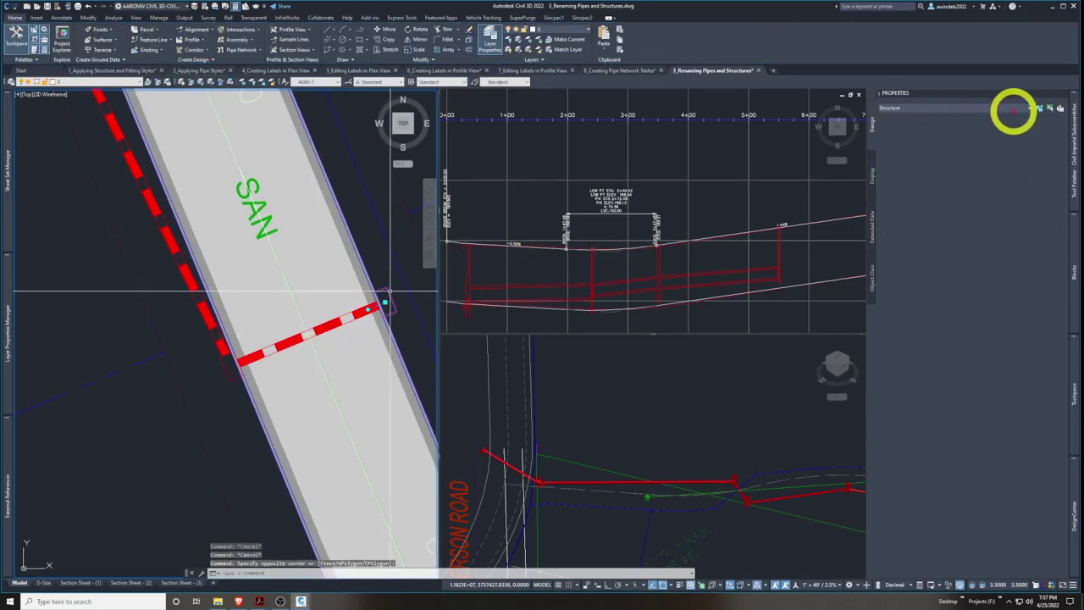
{"action": "left_click", "coordinate": [1002, 137]}
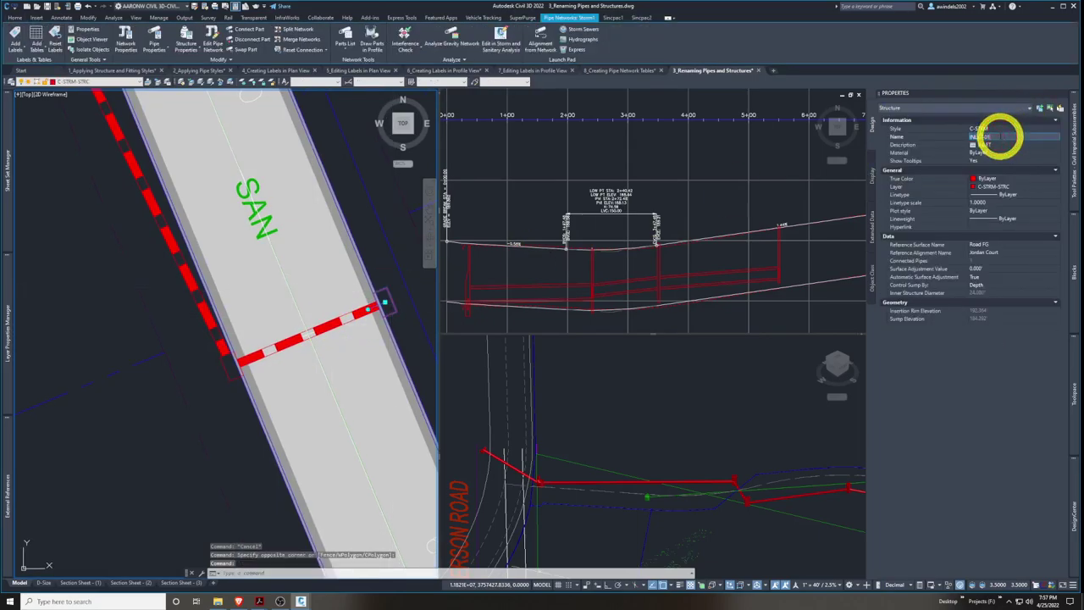
{"action": "key", "text": "Return"}
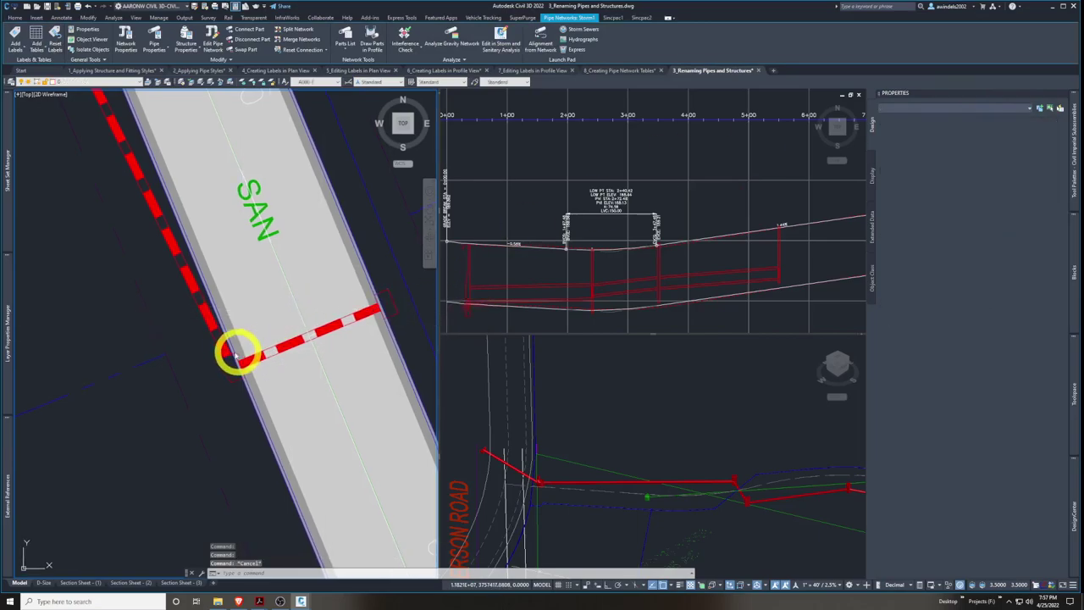
{"action": "key", "text": "Escape"}
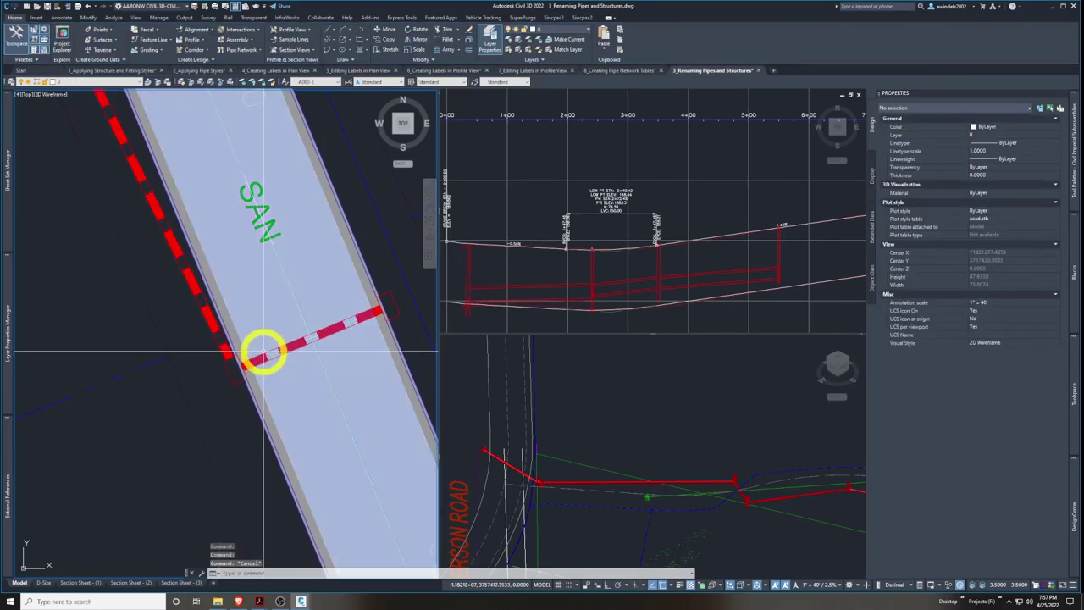
Check the crossing pipe, then name the road-edge pipe running to Structure - (131) STM-02
{"action": "left_click", "coordinate": [263, 356]}
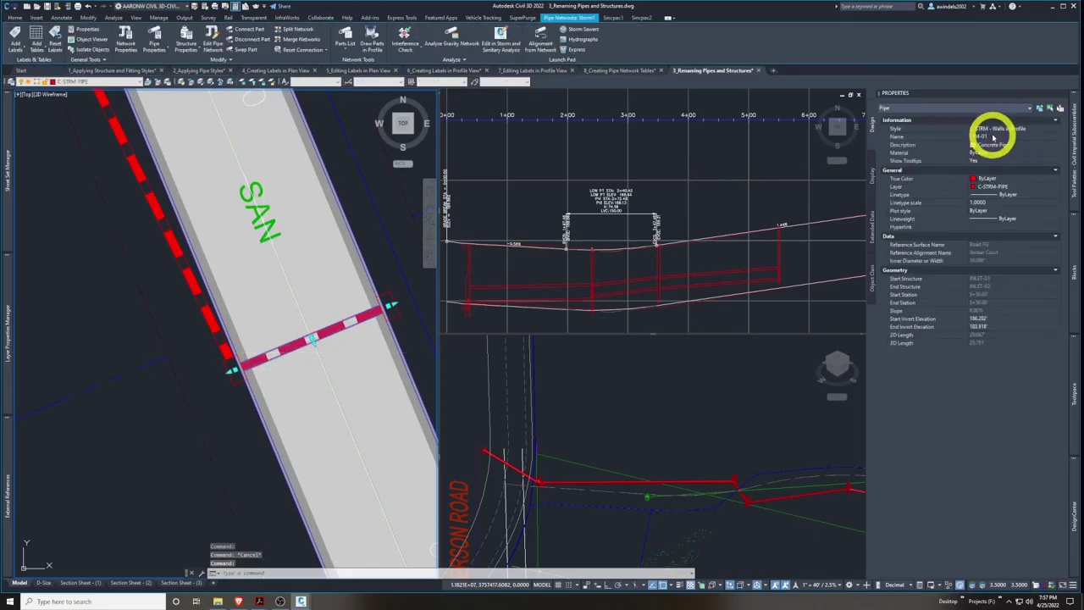
{"action": "key", "text": "Escape"}
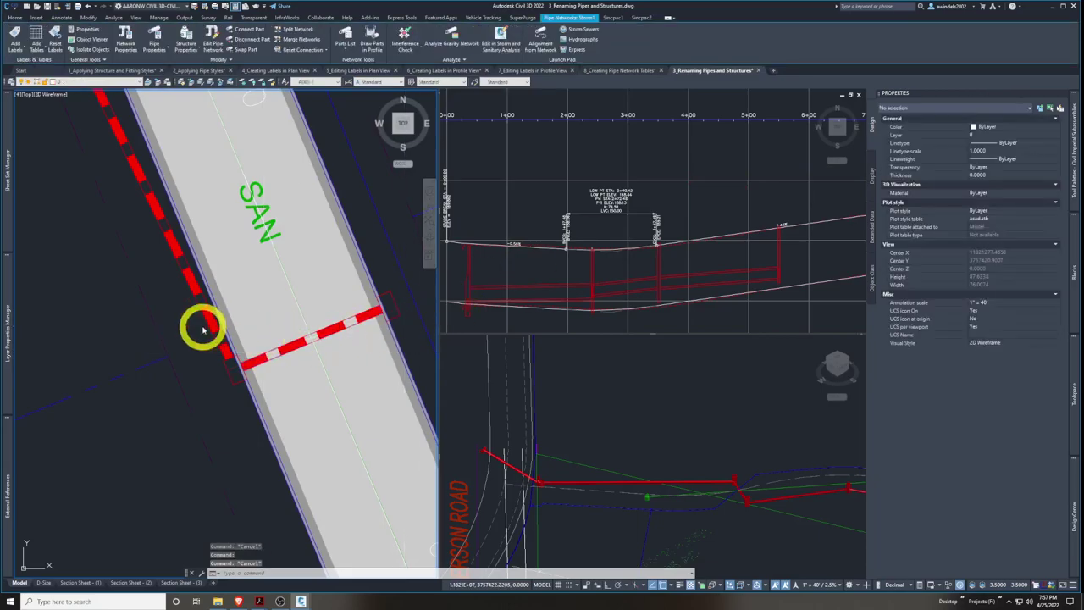
{"action": "left_click", "coordinate": [203, 319]}
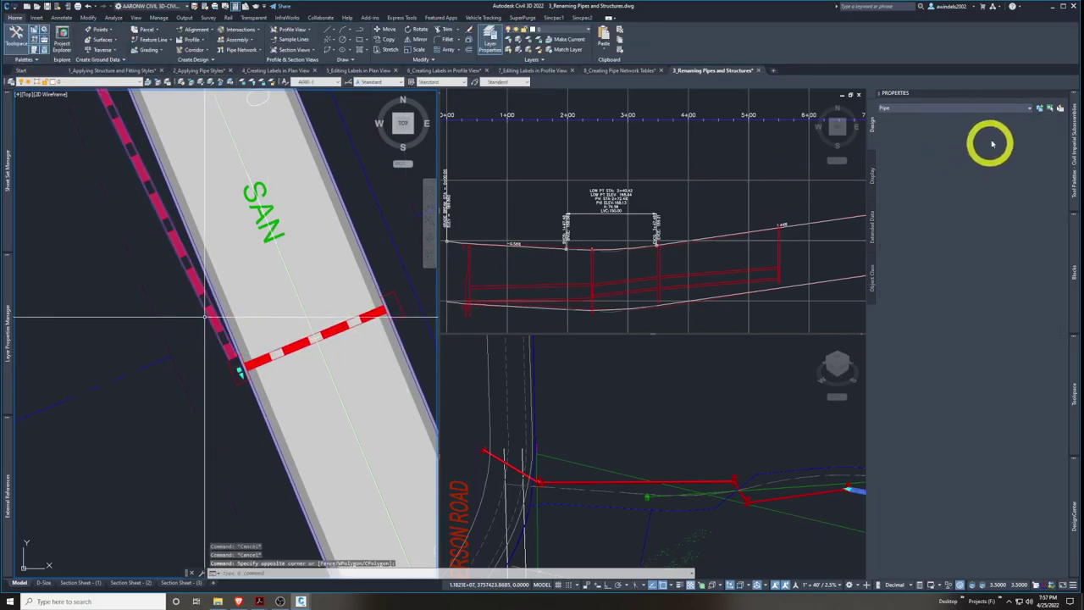
{"action": "left_click", "coordinate": [993, 138]}
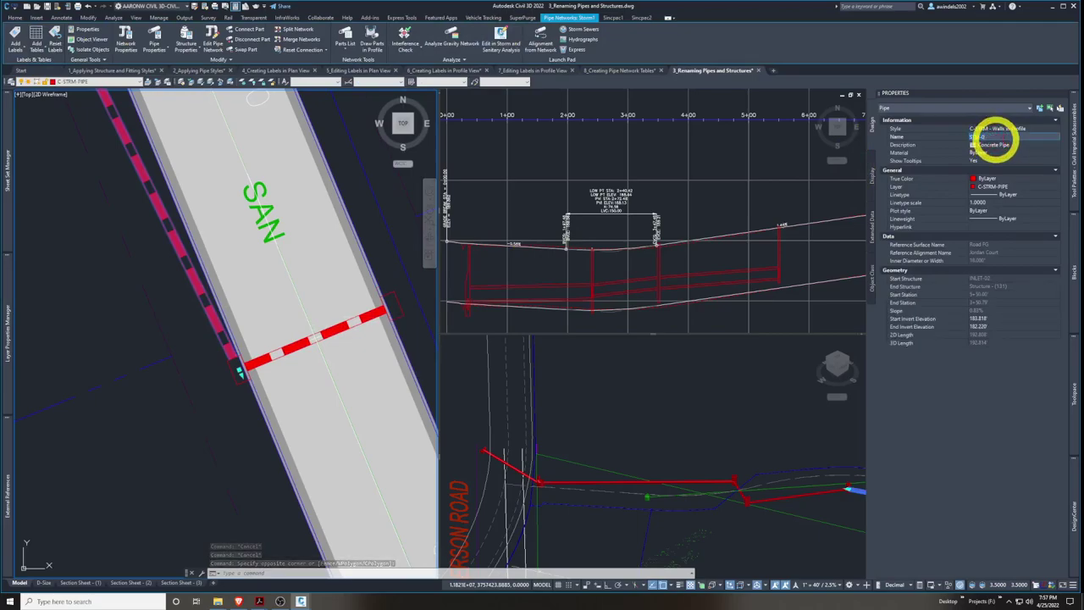
{"action": "key", "text": "Escape"}
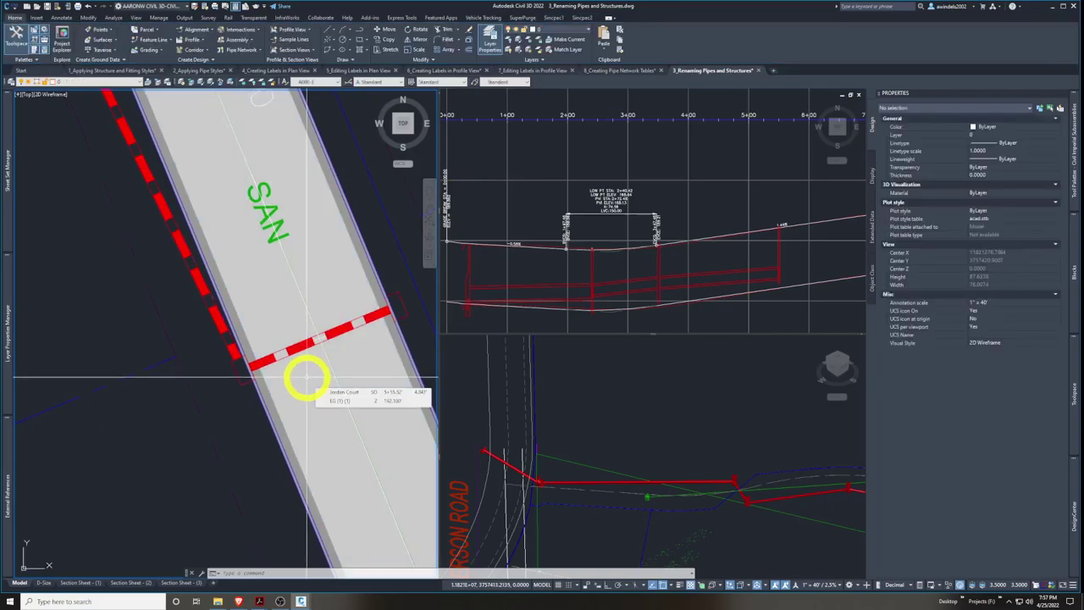
{"action": "scroll", "coordinate": [238, 315], "scroll_direction": "up", "scroll_amount": 1}
{"action": "scroll", "coordinate": [273, 398], "scroll_direction": "down", "scroll_amount": 3}
Rename the manhole on the 4+00 curve STRM-01
{"action": "scroll", "coordinate": [246, 394], "scroll_direction": "up", "scroll_amount": 1}
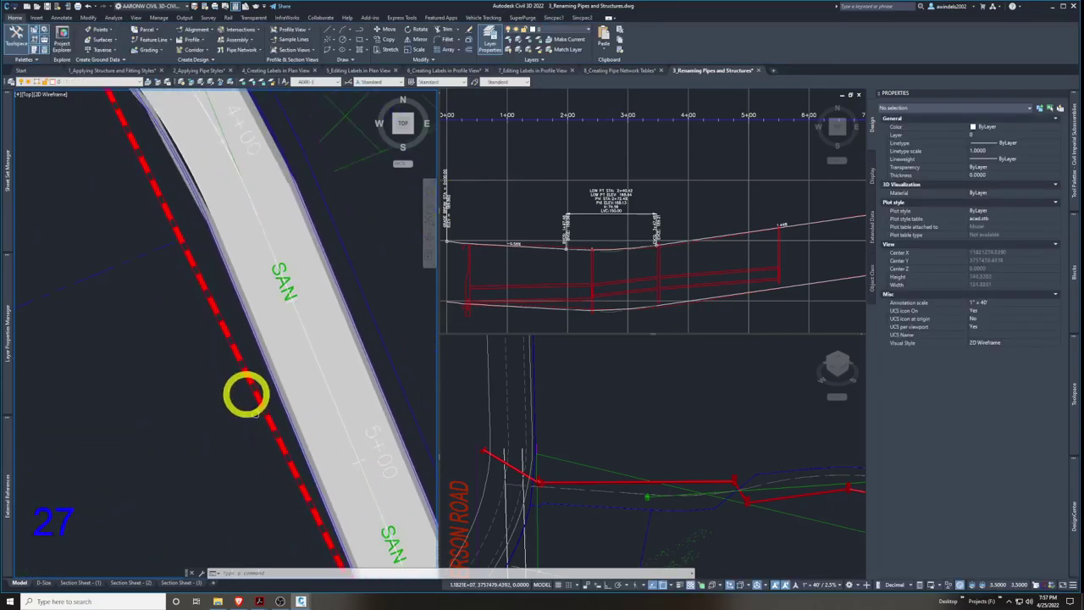
{"action": "middle_click_drag", "start_coordinate": [147, 165], "coordinate": [256, 404]}
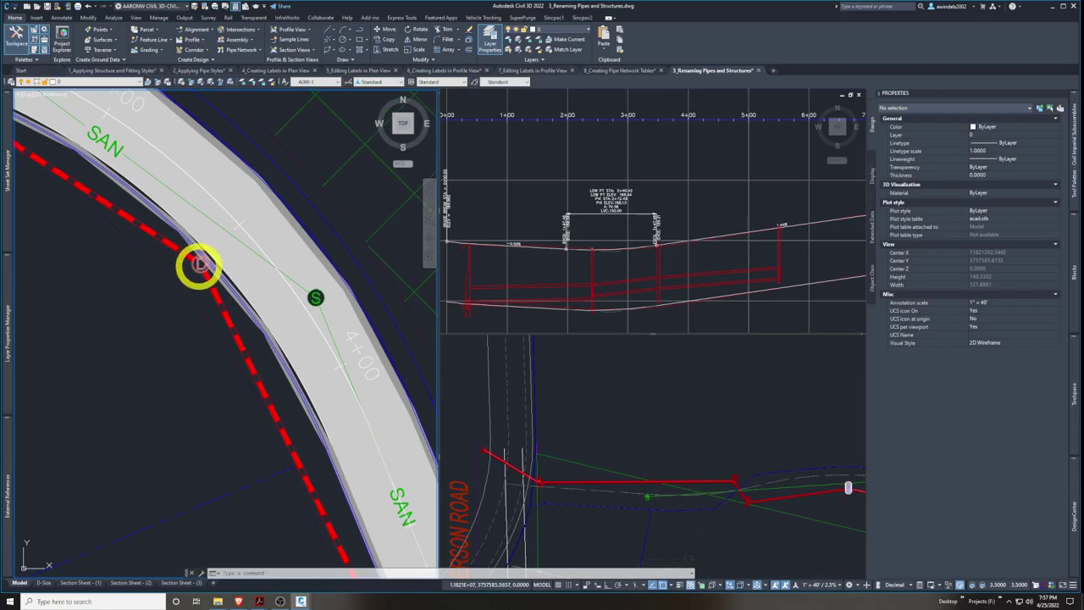
{"action": "left_click", "coordinate": [200, 265]}
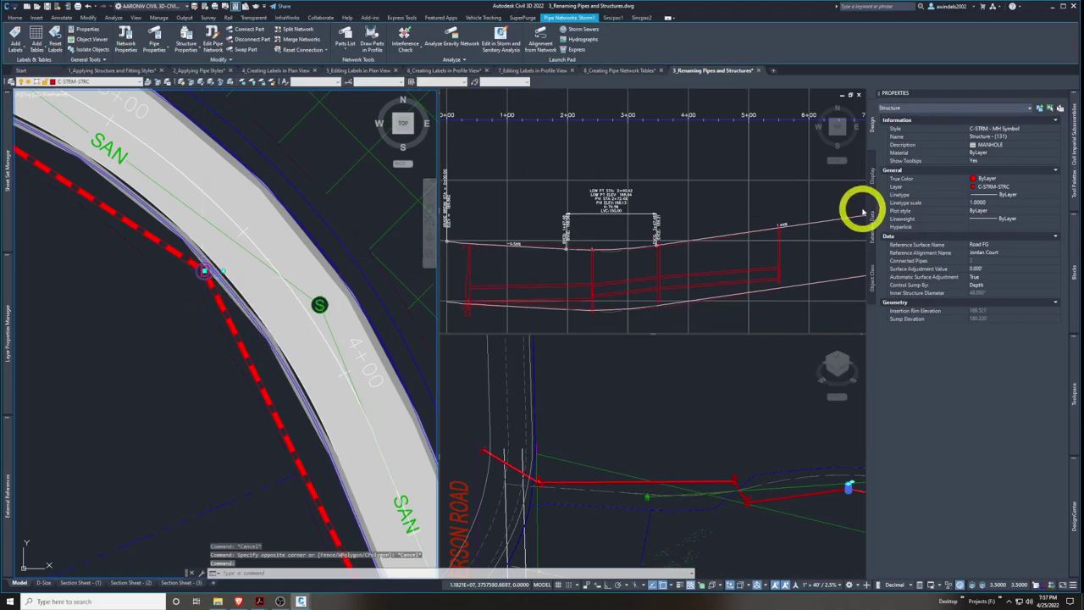
{"action": "left_click", "coordinate": [1003, 136]}
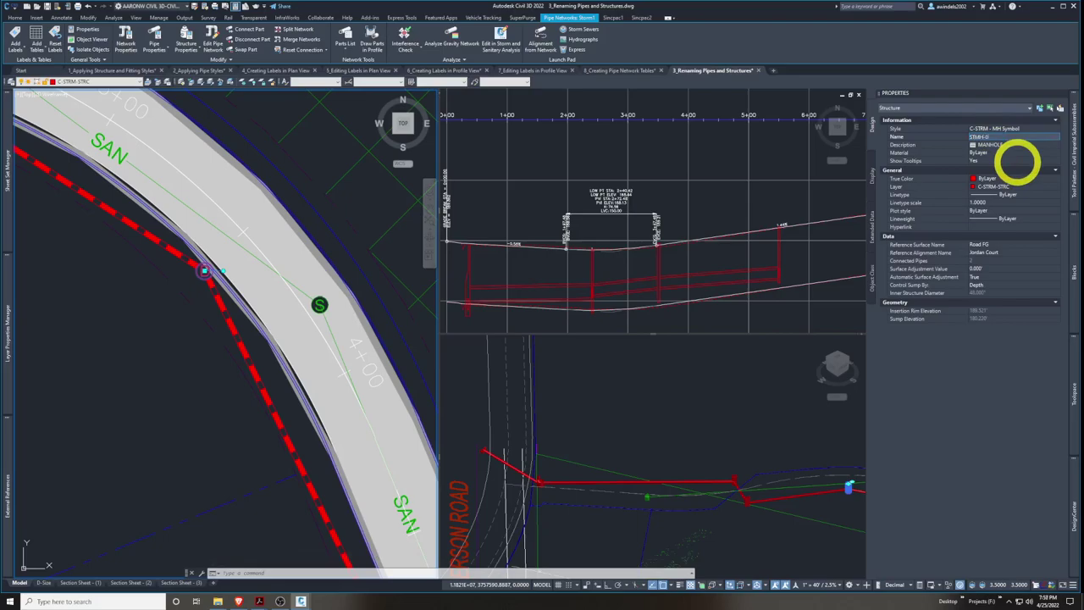
{"action": "type", "text": "STRM-01"}
{"action": "key", "text": "Return"}
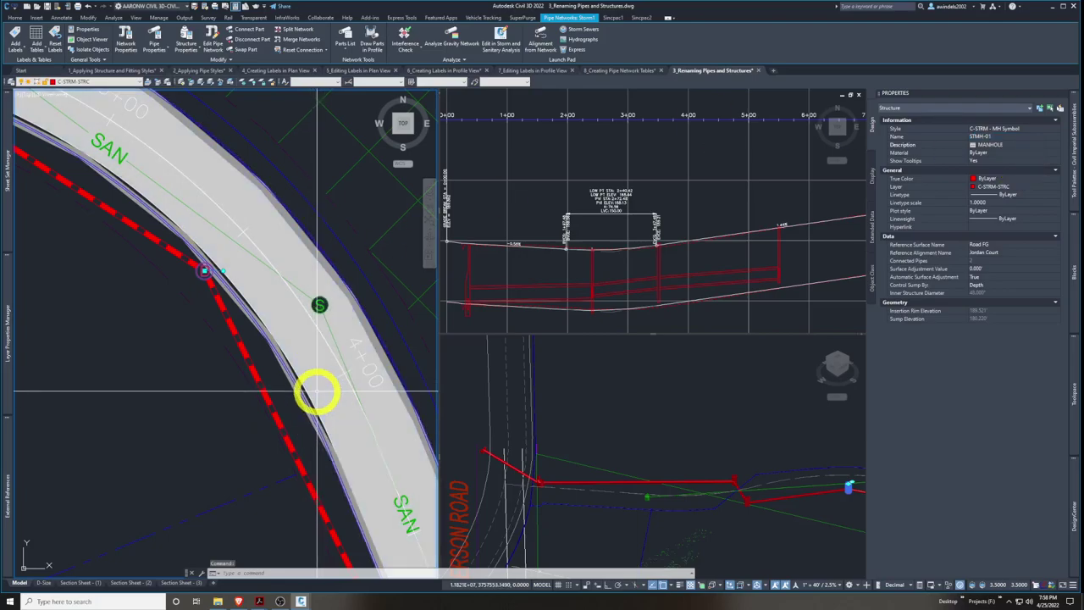
{"action": "key", "text": "Escape"}
Name the storm pipe leaving the manhole, ending at Structure - (127), STM-03
{"action": "middle_click_drag", "start_coordinate": [161, 244], "coordinate": [265, 339]}
{"action": "left_click", "coordinate": [265, 339]}
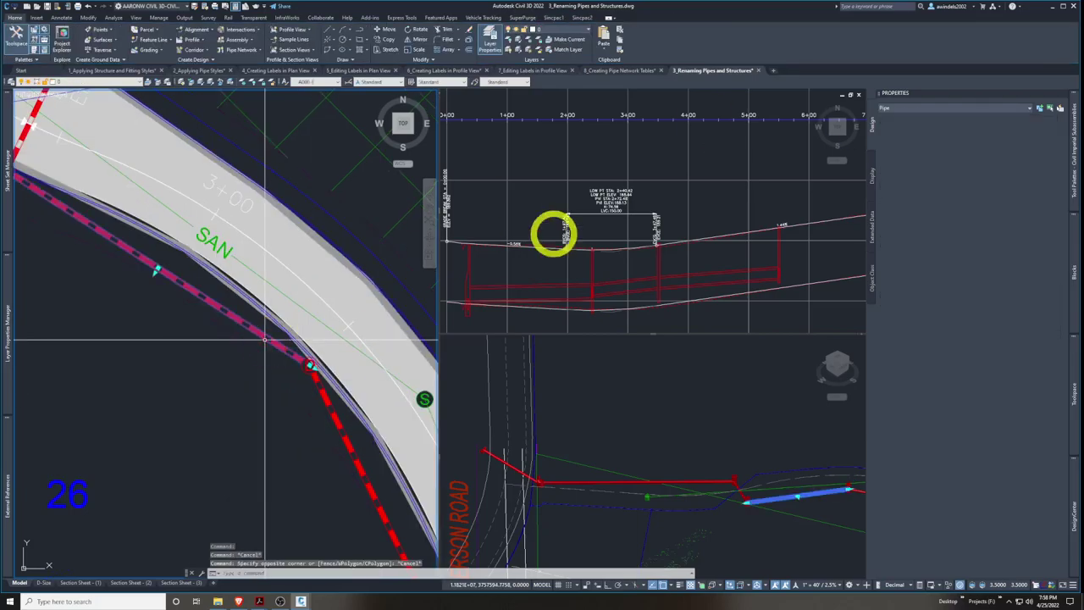
{"action": "left_click", "coordinate": [1028, 138]}
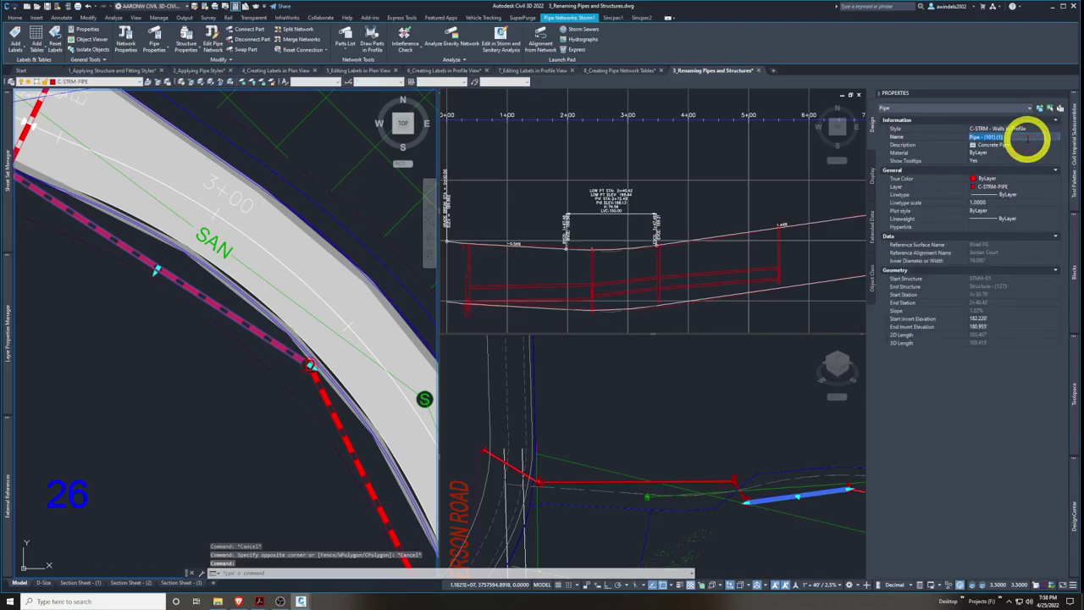
{"action": "key", "text": "Return"}
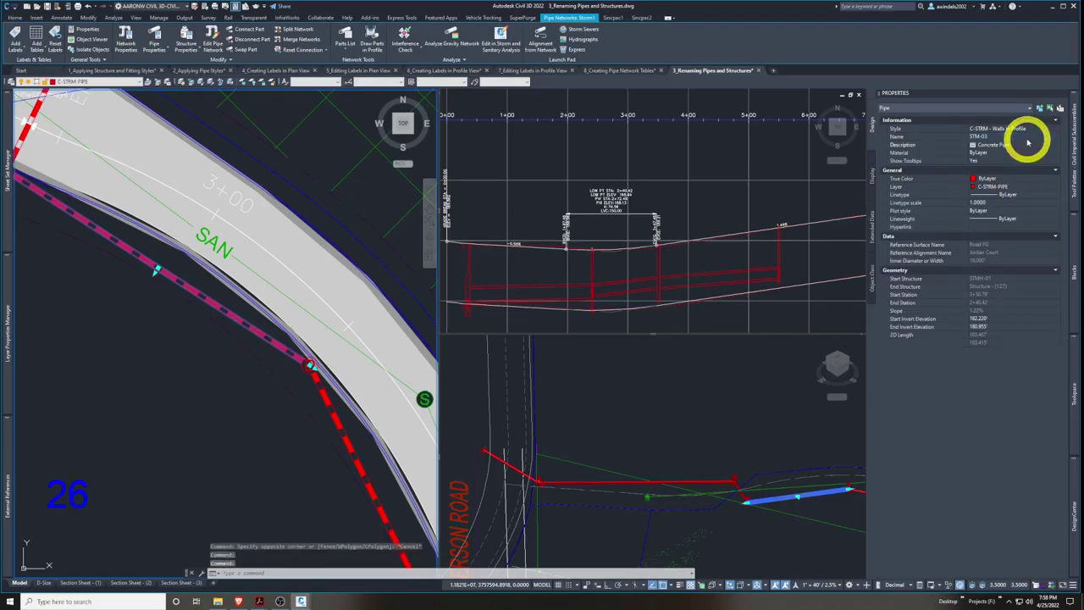
{"action": "left_click", "coordinate": [1000, 136]}
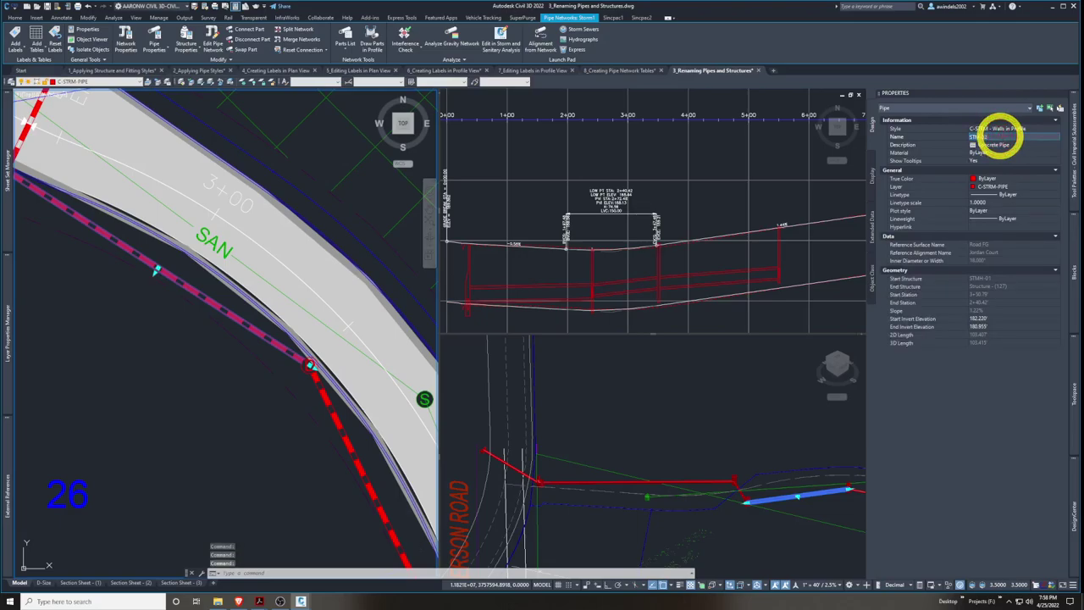
{"action": "key", "text": "Return"}
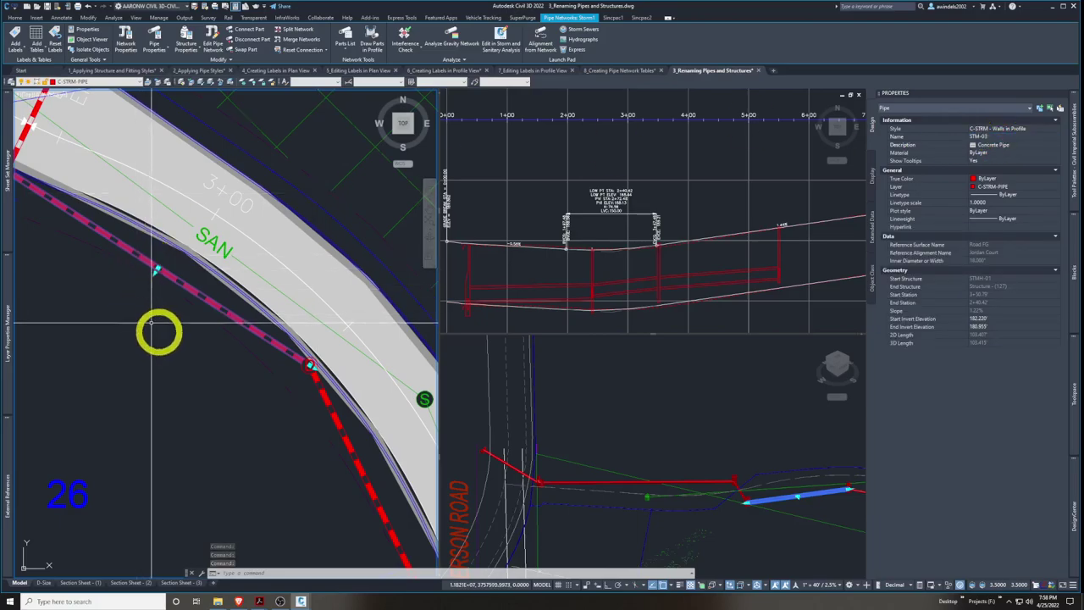
{"action": "middle_click_drag", "start_coordinate": [158, 331], "coordinate": [235, 430]}
Rename the inlet at the road edge INLET-04
{"action": "key", "text": "Escape"}
{"action": "key", "text": "Escape"}
{"action": "scroll", "coordinate": [177, 363], "scroll_direction": "up", "scroll_amount": 1}
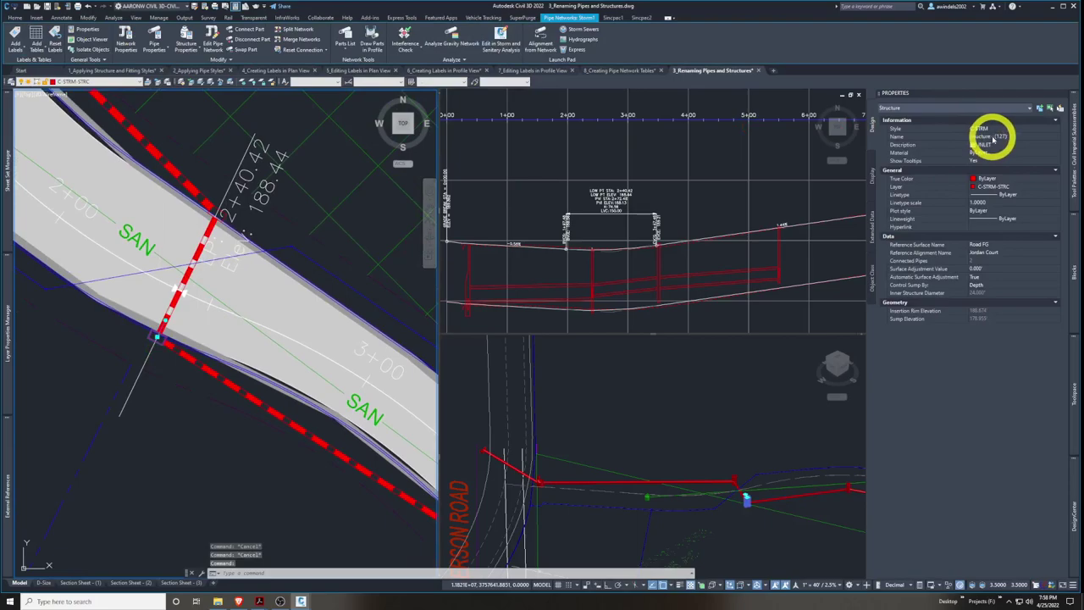
{"action": "left_click", "coordinate": [990, 138]}
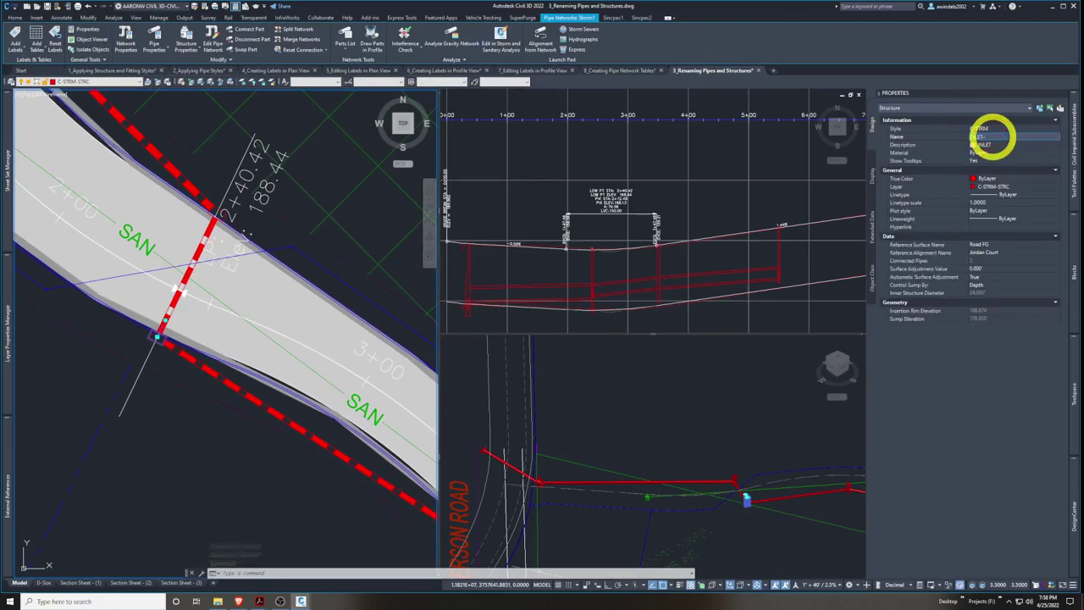
{"action": "type", "text": "INLET-04"}
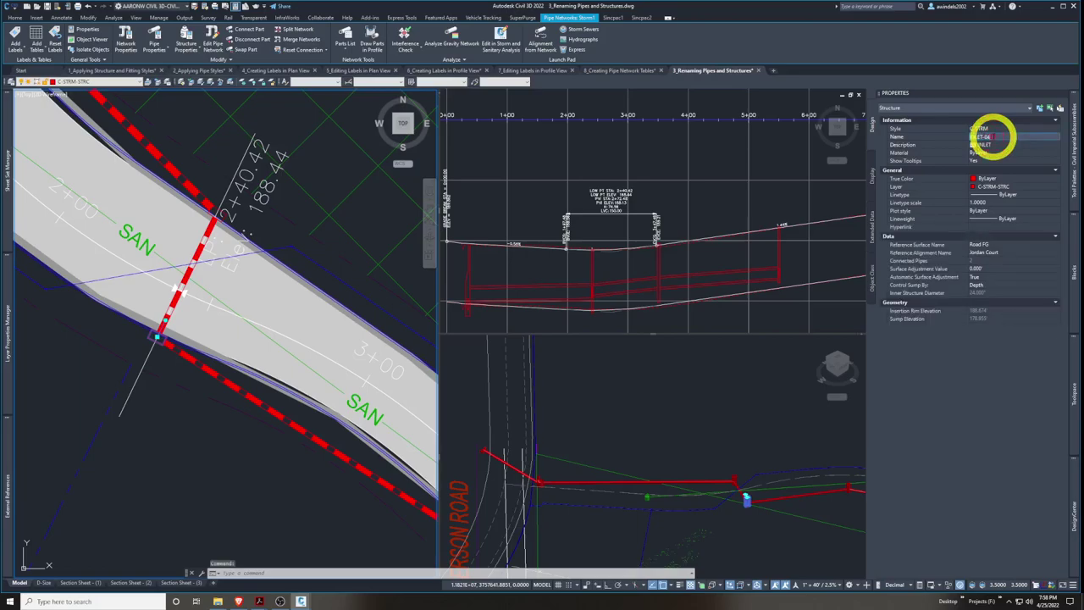
{"action": "key", "text": "Return"}
{"action": "left_click", "coordinate": [222, 425]}
{"action": "key", "text": "Escape"}
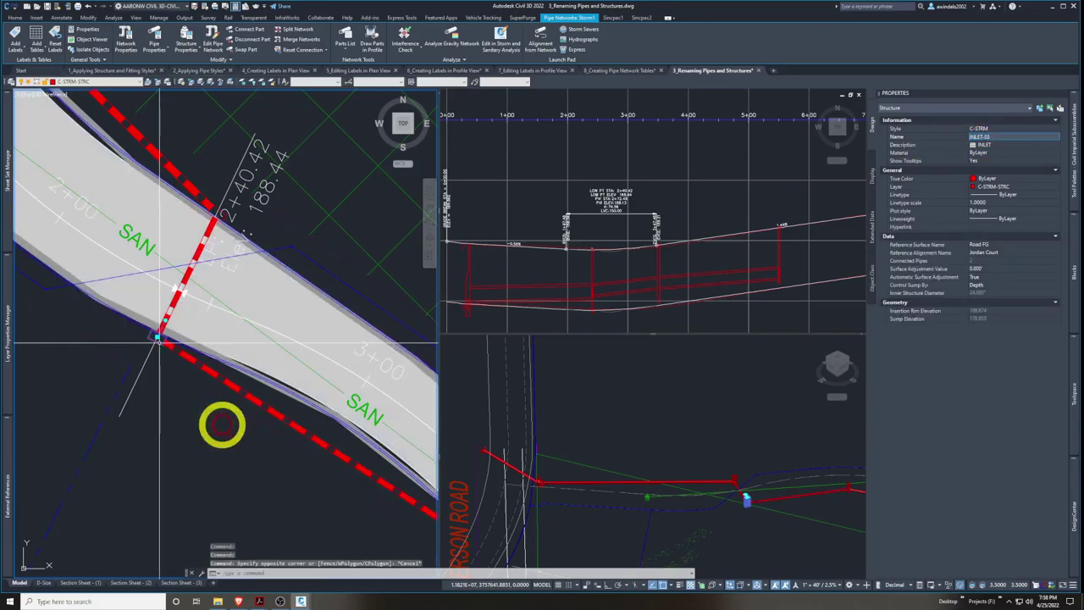
{"action": "key", "text": "Escape"}
{"action": "key", "text": "Escape"}
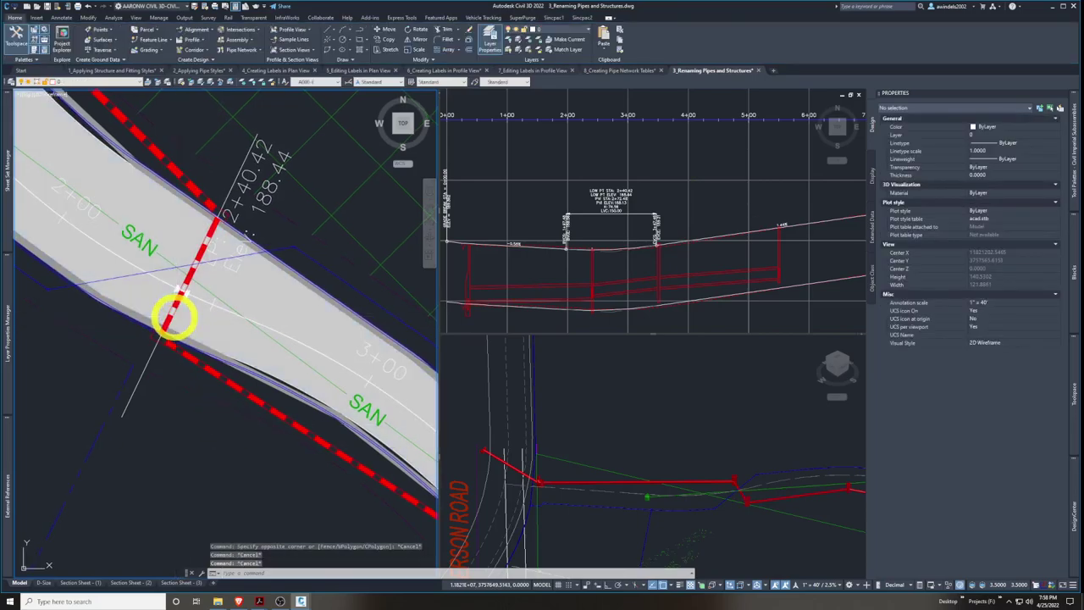
Name the pipe crossing the road STM-04, undoing a mistaken STM-01 paste first
{"action": "left_click", "coordinate": [174, 318]}
{"action": "left_click", "coordinate": [998, 136]}
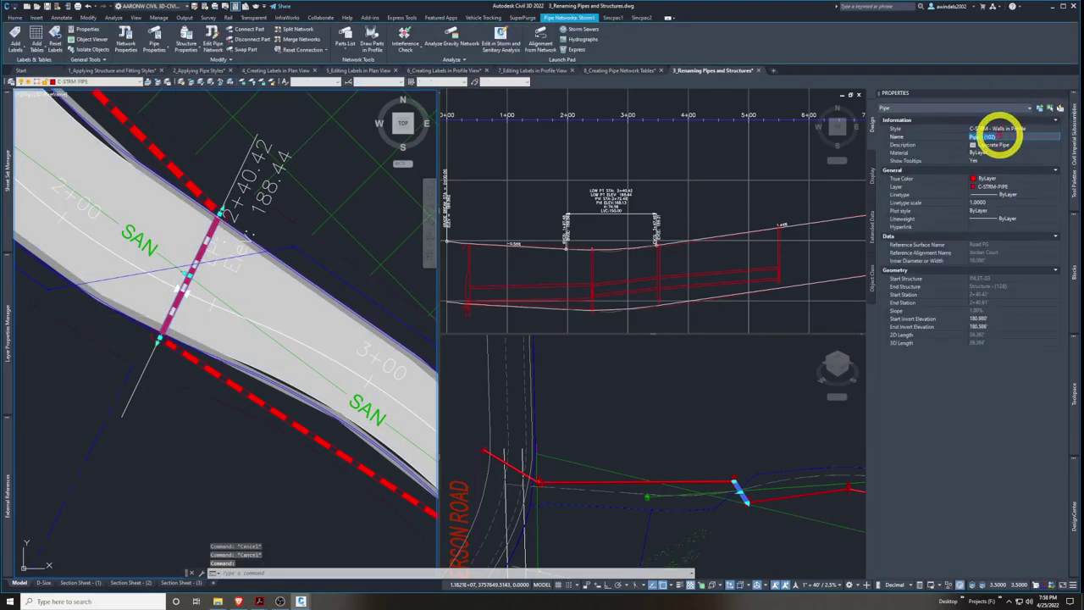
{"action": "key", "text": "super+v"}
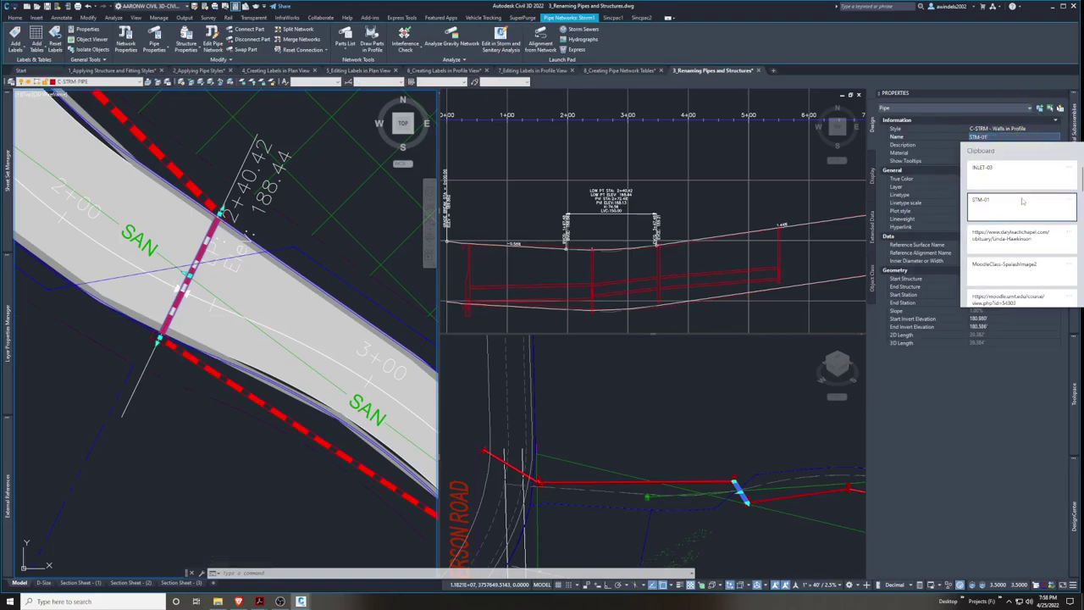
{"action": "left_click", "coordinate": [1025, 202]}
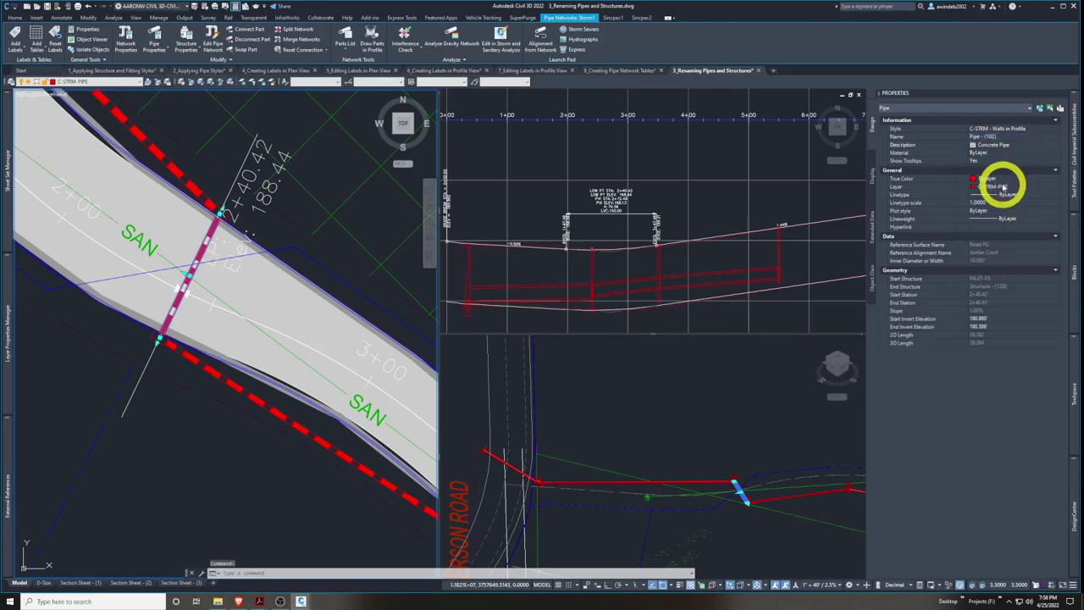
{"action": "key", "text": "ctrl+z"}
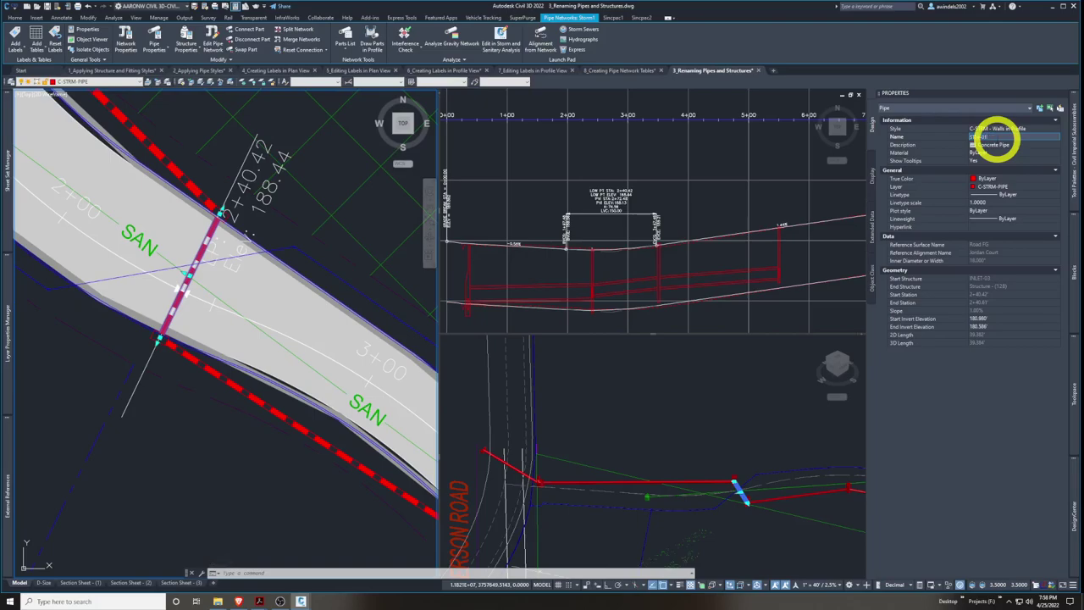
{"action": "key", "text": "Escape"}
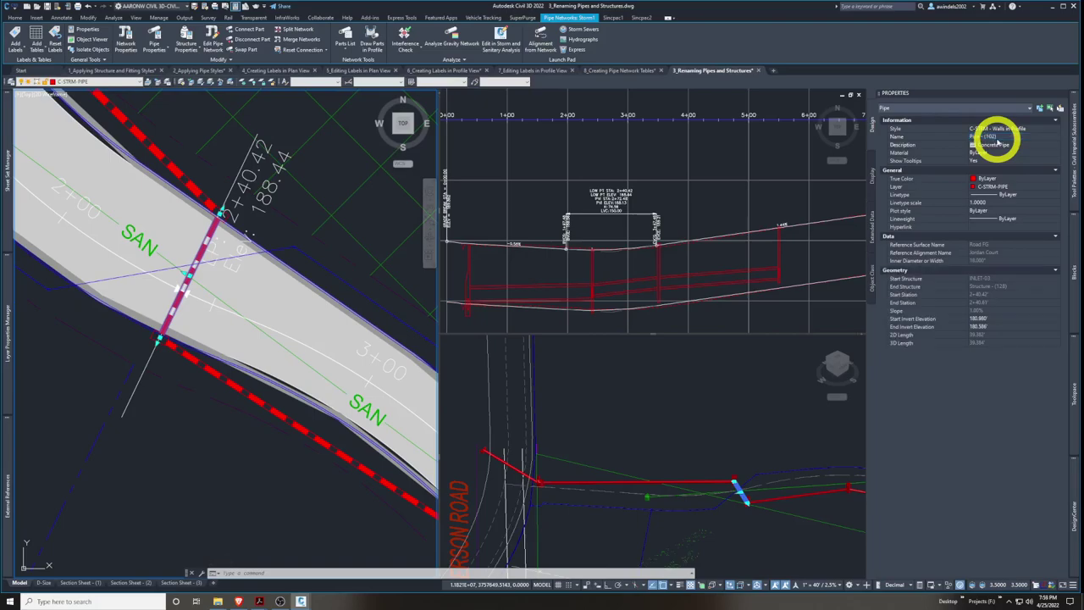
{"action": "left_click", "coordinate": [993, 137]}
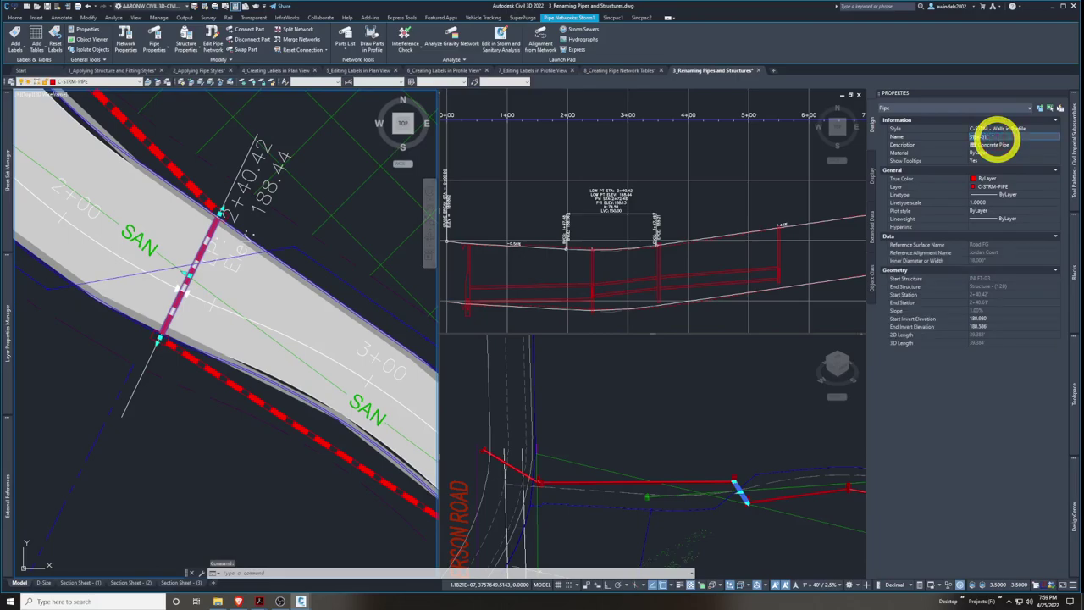
{"action": "type", "text": "STM-04"}
{"action": "key", "text": "Return"}
{"action": "scroll", "coordinate": [271, 303], "scroll_direction": "down", "scroll_amount": 3}
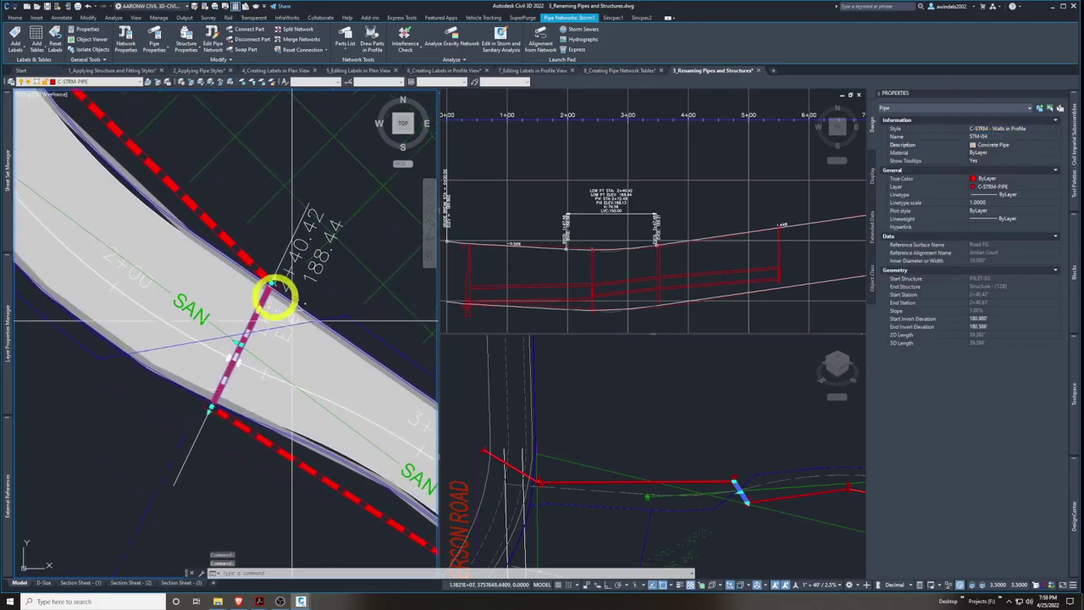
Name the red storm pipe along the road STM-05, reverting an accidentally pasted name
{"action": "key", "text": "Escape"}
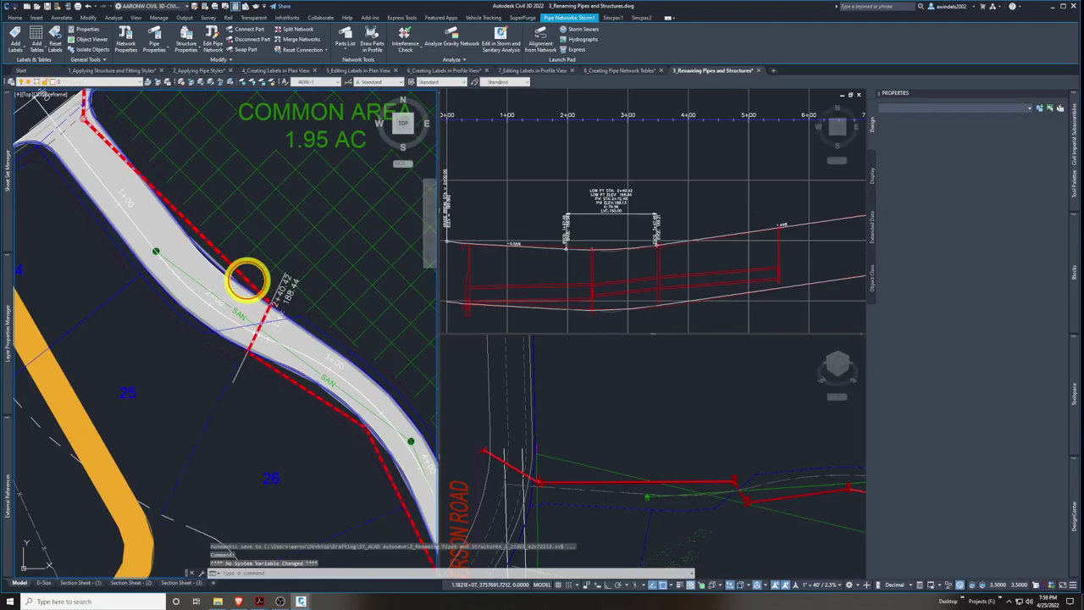
{"action": "scroll", "coordinate": [250, 280], "scroll_direction": "up", "scroll_amount": 2}
{"action": "left_click", "coordinate": [253, 280]}
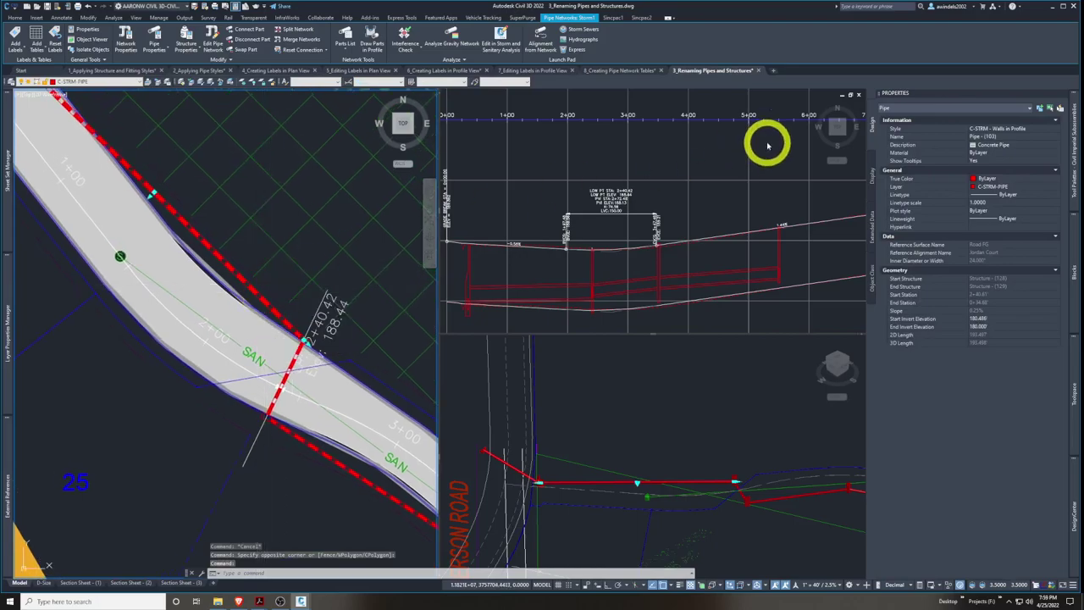
{"action": "left_click", "coordinate": [1002, 137]}
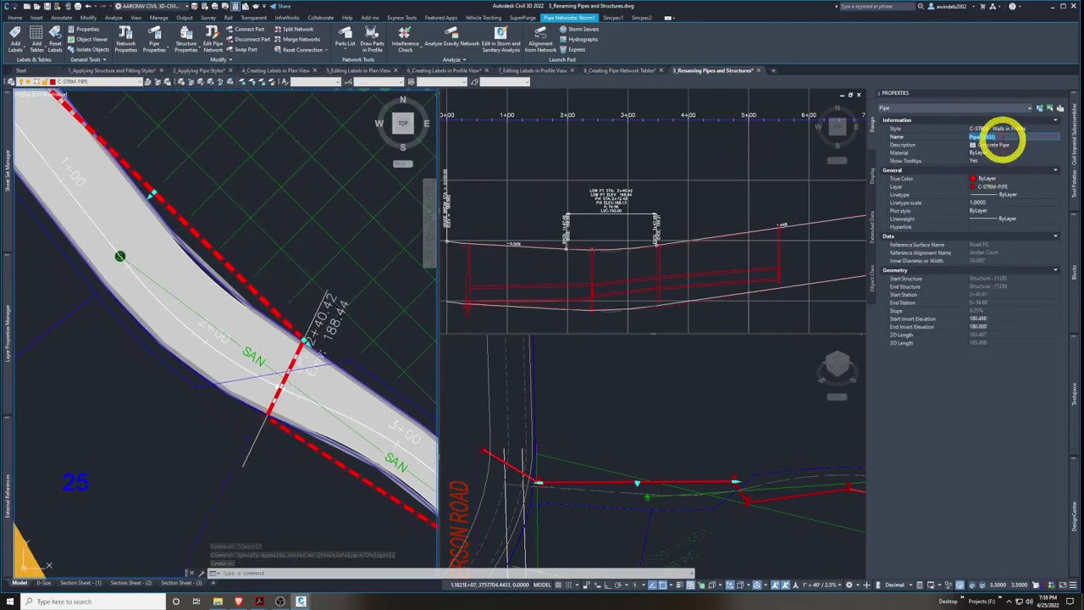
{"action": "key", "text": "super+v"}
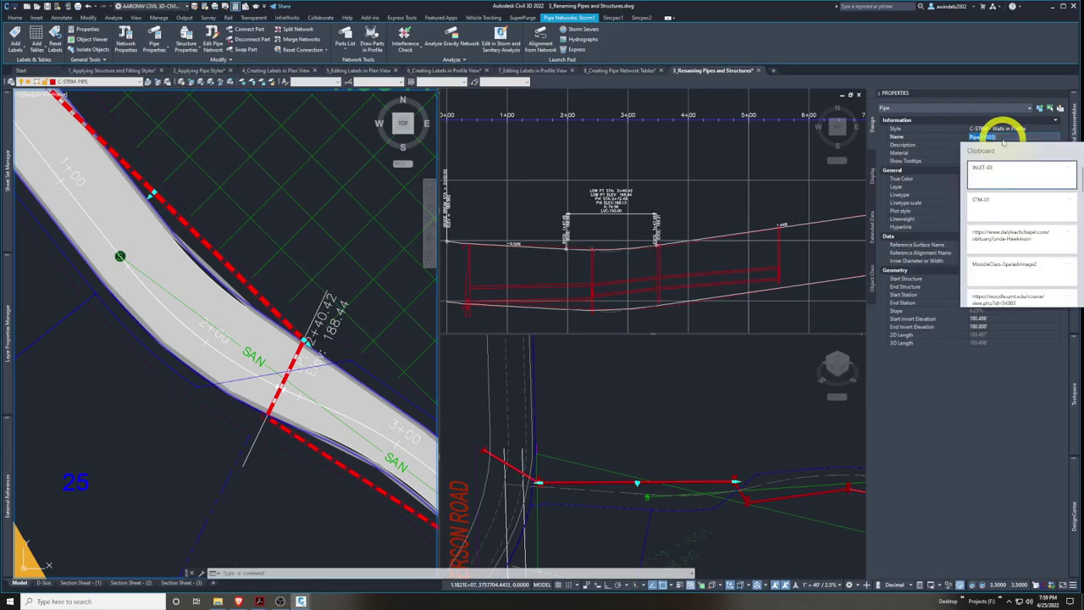
{"action": "left_click", "coordinate": [1003, 173]}
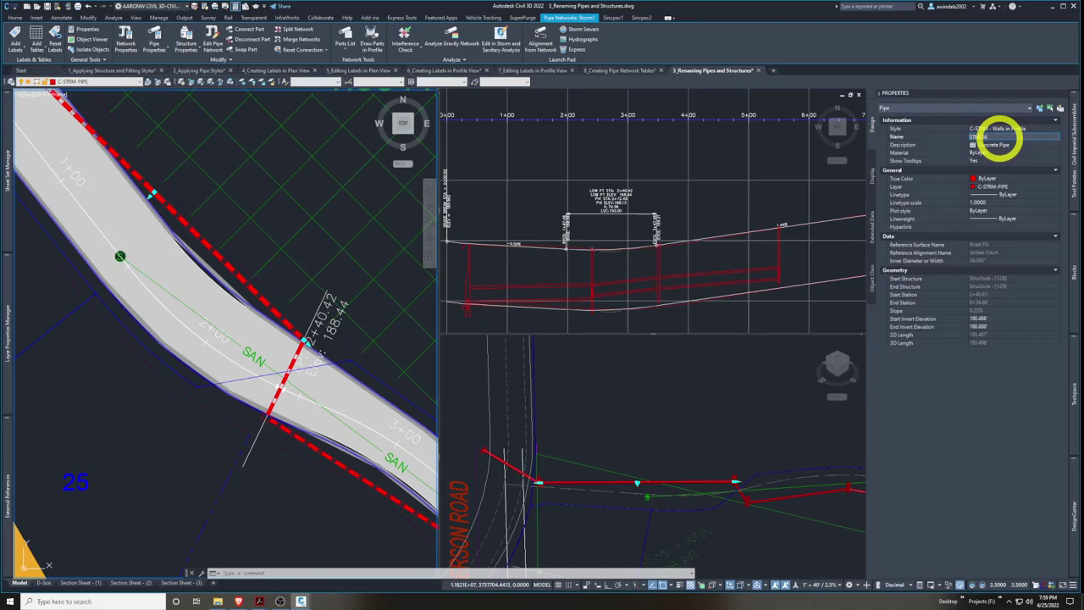
{"action": "key", "text": "Return"}
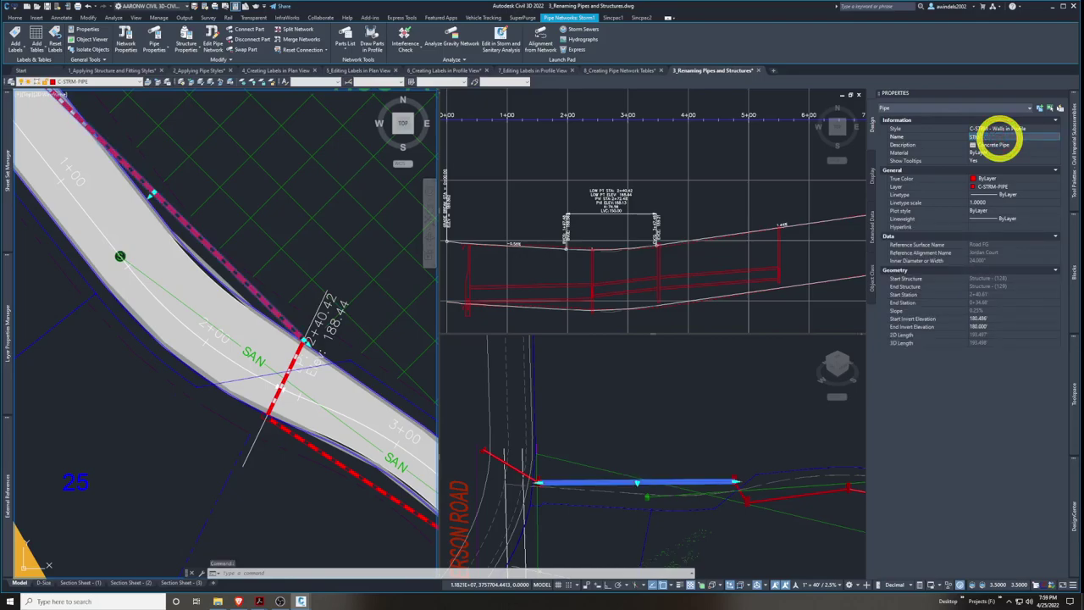
{"action": "key", "text": "ctrl+z"}
{"action": "key", "text": "Return"}
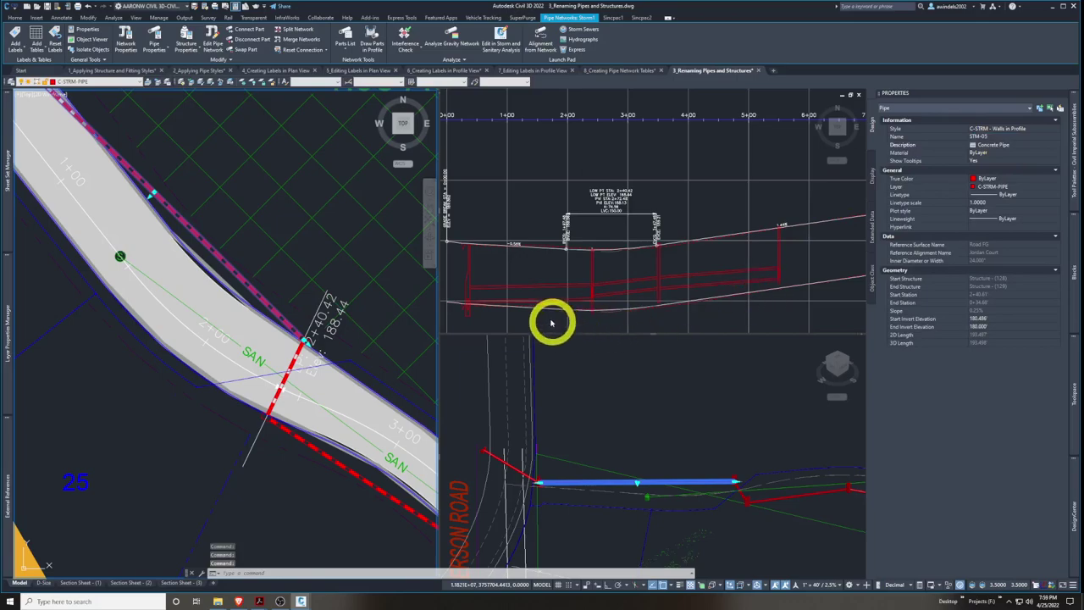
Pan to the pipe's start and rename the manhole there
{"action": "middle_click_drag", "start_coordinate": [551, 317], "coordinate": [116, 264]}
{"action": "scroll", "coordinate": [143, 262], "scroll_direction": "up", "scroll_amount": 3}
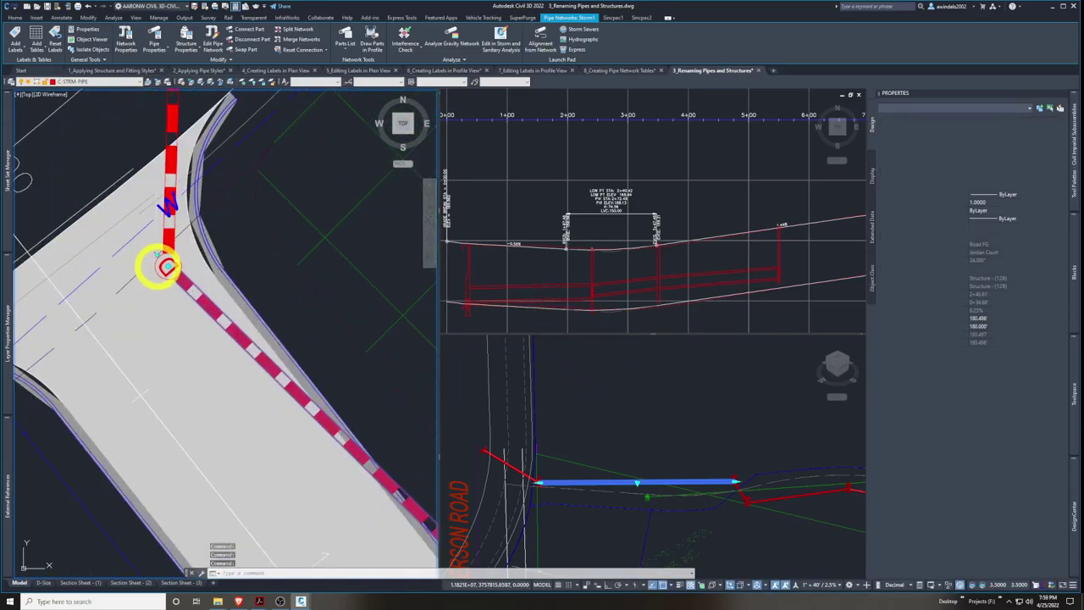
{"action": "key", "text": "Escape"}
{"action": "left_click", "coordinate": [165, 269]}
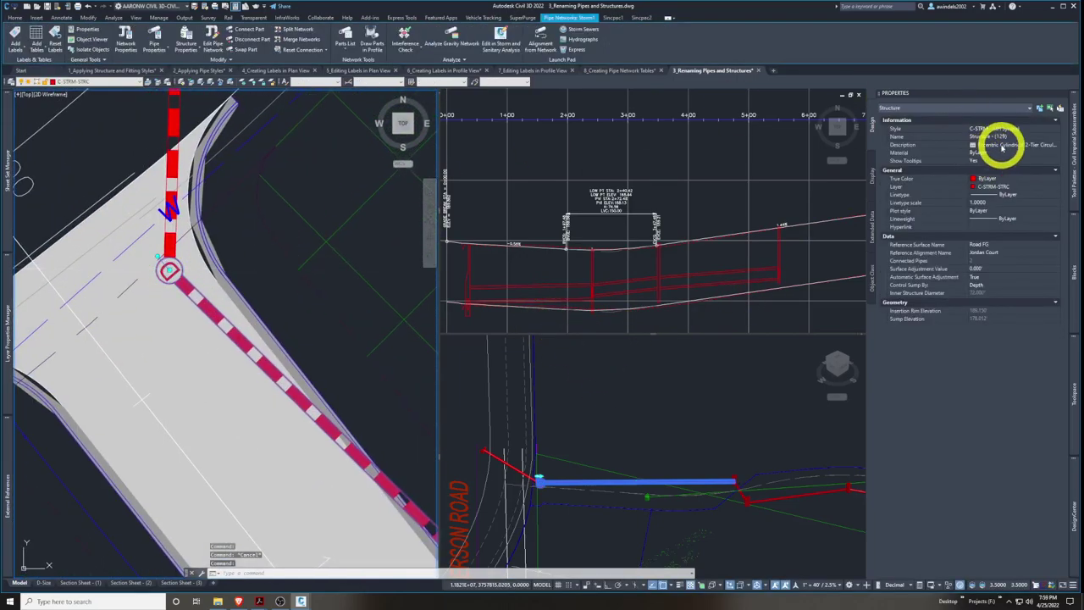
{"action": "left_click", "coordinate": [998, 138]}
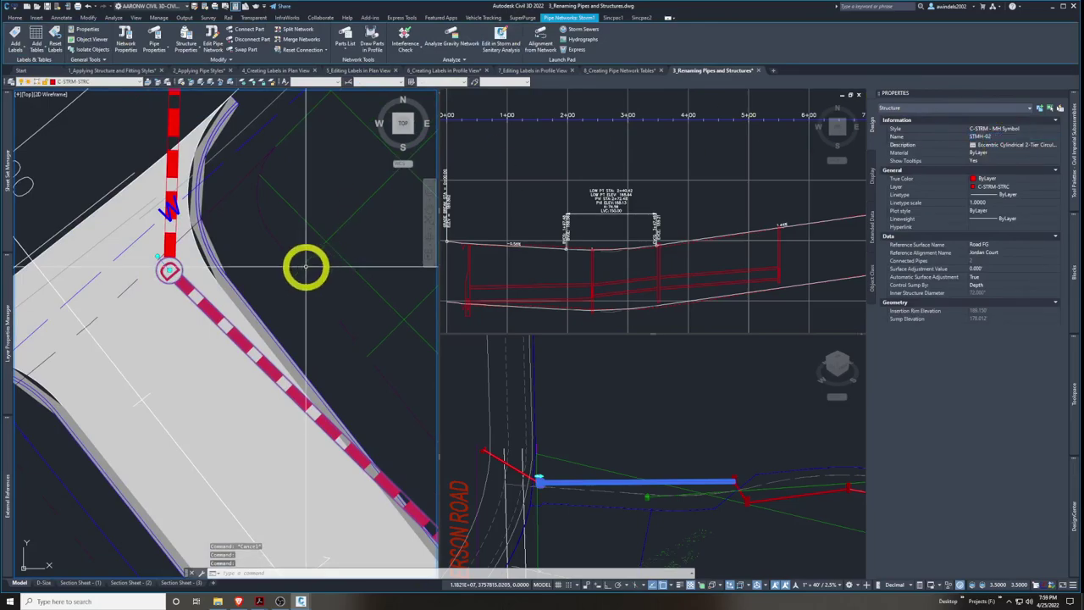
{"action": "middle_click_drag", "start_coordinate": [252, 161], "coordinate": [274, 271]}
{"action": "key", "text": "Escape"}
Name the next storm pipe in plan STM-06
{"action": "left_click", "coordinate": [200, 208]}
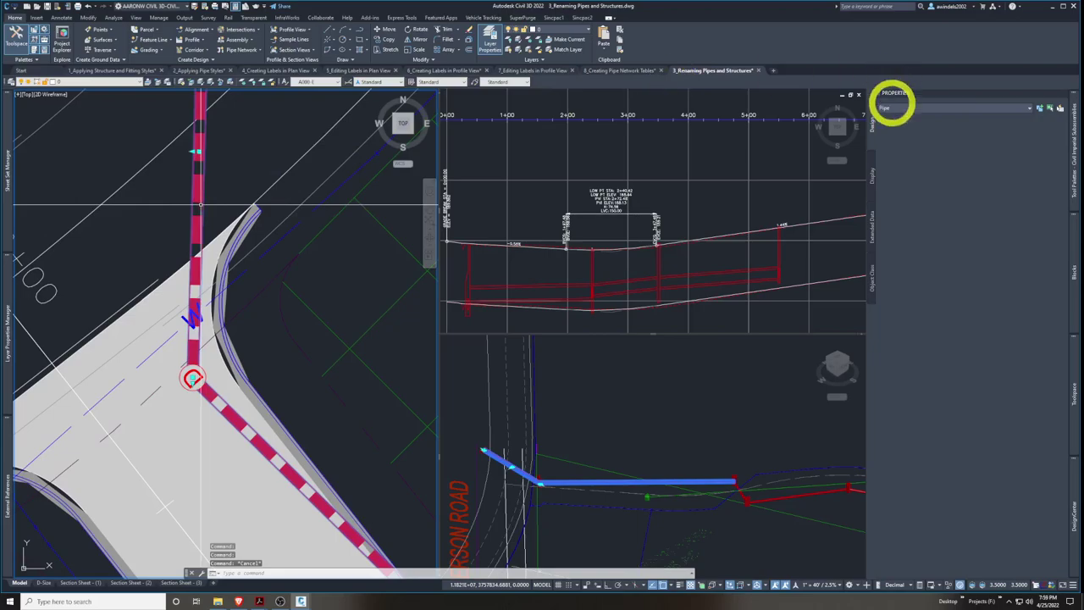
{"action": "left_click", "coordinate": [993, 138]}
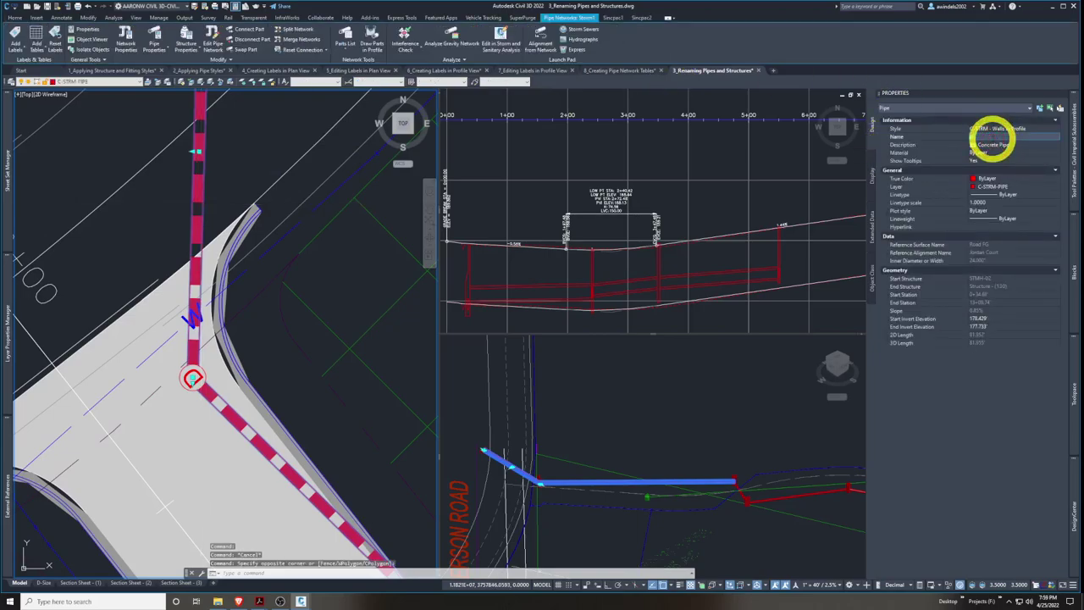
{"action": "key", "text": "Return"}
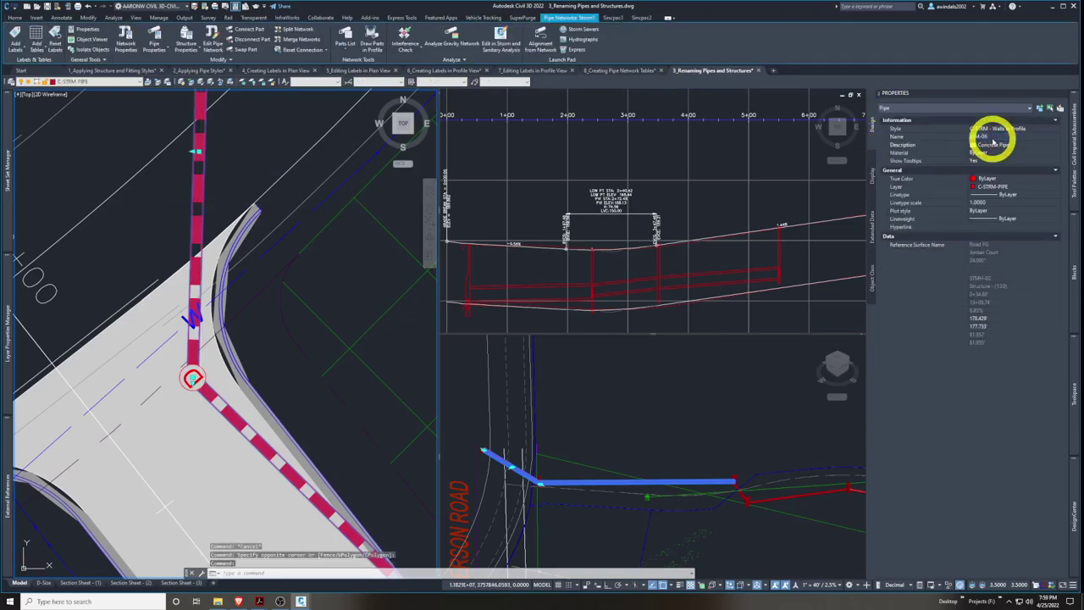
{"action": "scroll", "coordinate": [316, 357], "scroll_direction": "up", "scroll_amount": 3}
{"action": "key", "text": "Escape"}
{"action": "scroll", "coordinate": [315, 356], "scroll_direction": "down", "scroll_amount": 2}
{"action": "scroll", "coordinate": [285, 260], "scroll_direction": "up", "scroll_amount": 2}
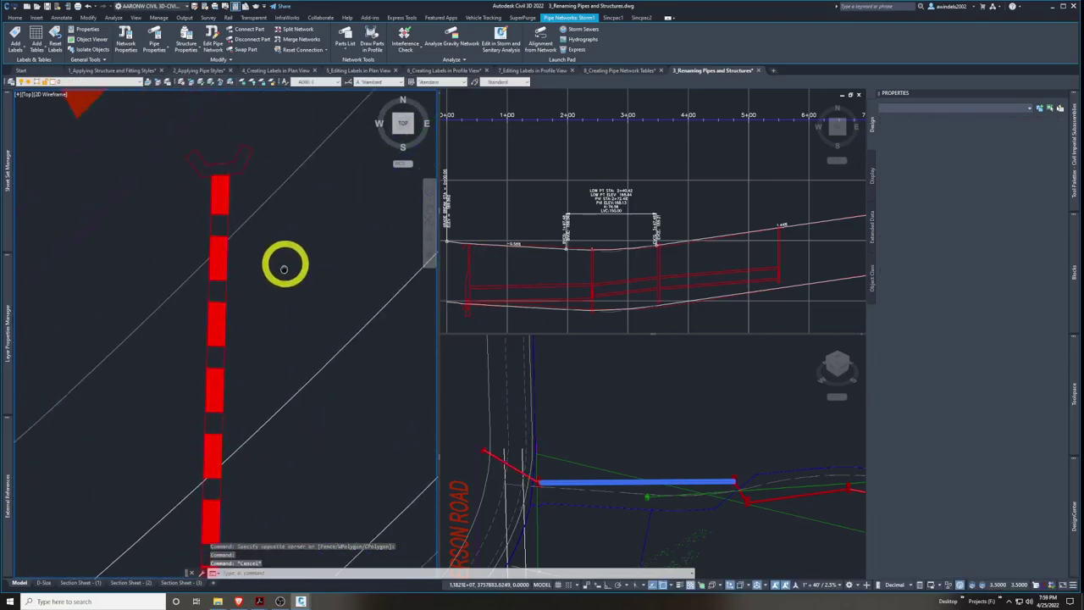
Rename the endwall at the pipe's outlet ENDWALL-01
{"action": "left_click", "coordinate": [248, 170]}
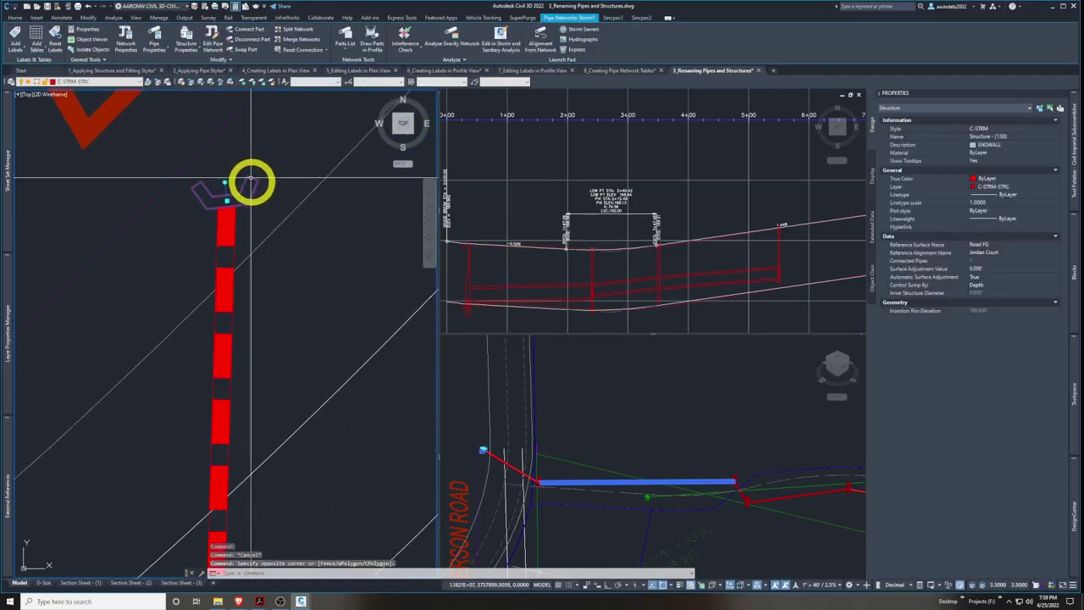
{"action": "left_click", "coordinate": [988, 137]}
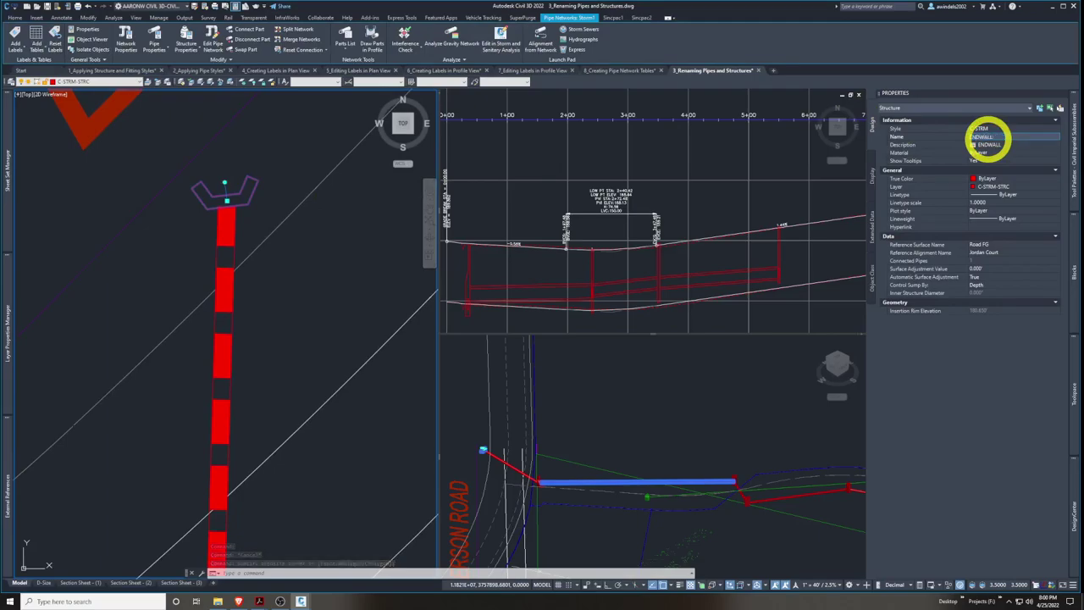
{"action": "left_click", "coordinate": [639, 317]}
{"action": "left_click", "coordinate": [367, 246]}
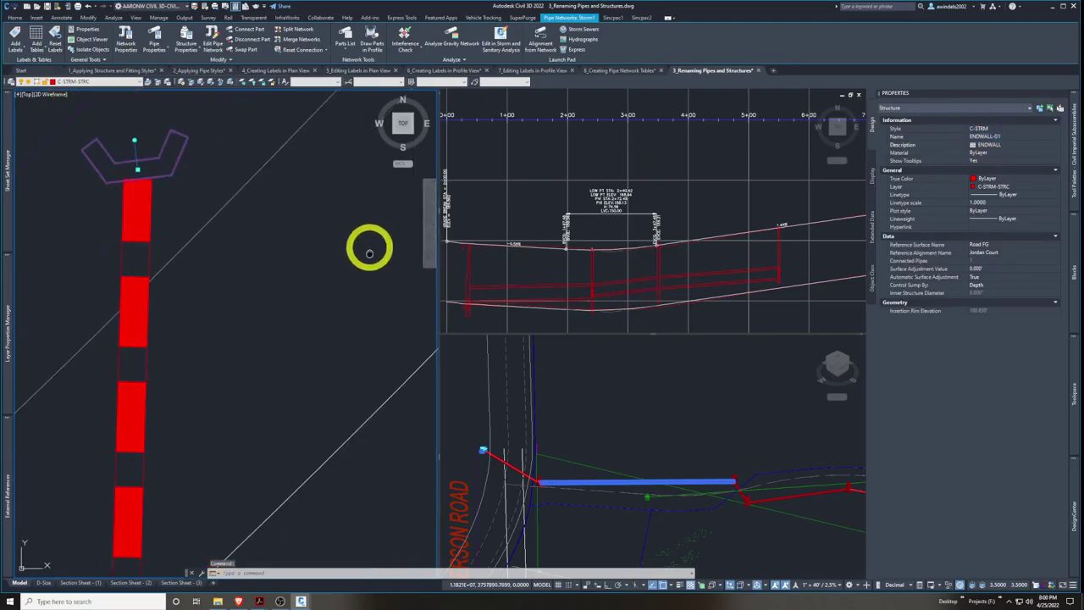
{"action": "key", "text": "Escape"}
{"action": "scroll", "coordinate": [358, 249], "scroll_direction": "down", "scroll_amount": 3}
Open Prospector and expand Pipe Networks > Networks > Storm1 to list pipes STM-01 through STM-06
{"action": "scroll", "coordinate": [325, 251], "scroll_direction": "down", "scroll_amount": 2}
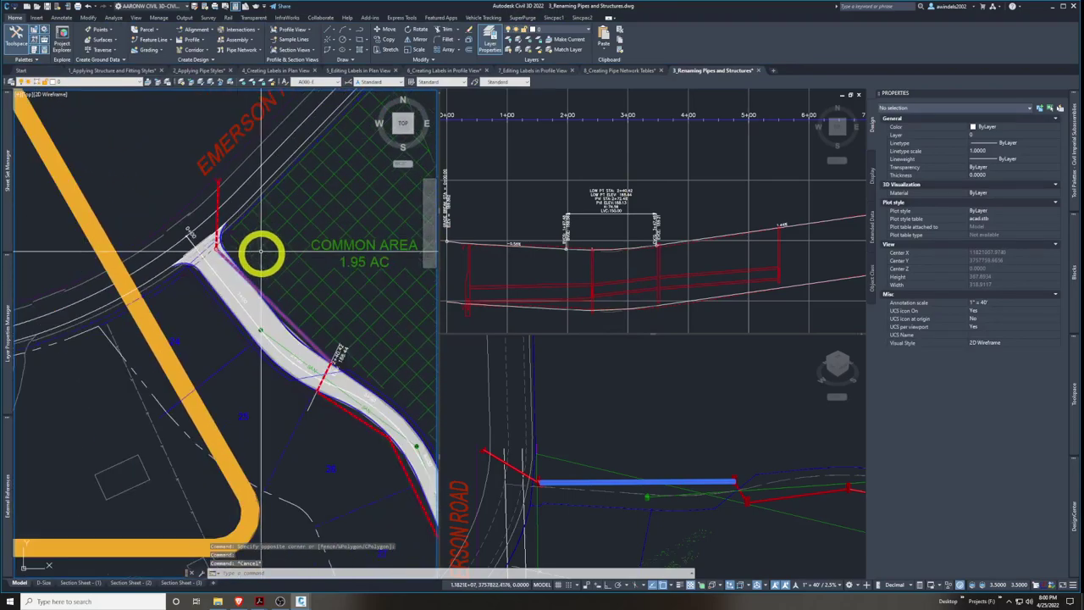
{"action": "scroll", "coordinate": [329, 301], "scroll_direction": "down", "scroll_amount": 2}
{"action": "scroll", "coordinate": [297, 320], "scroll_direction": "down", "scroll_amount": 1}
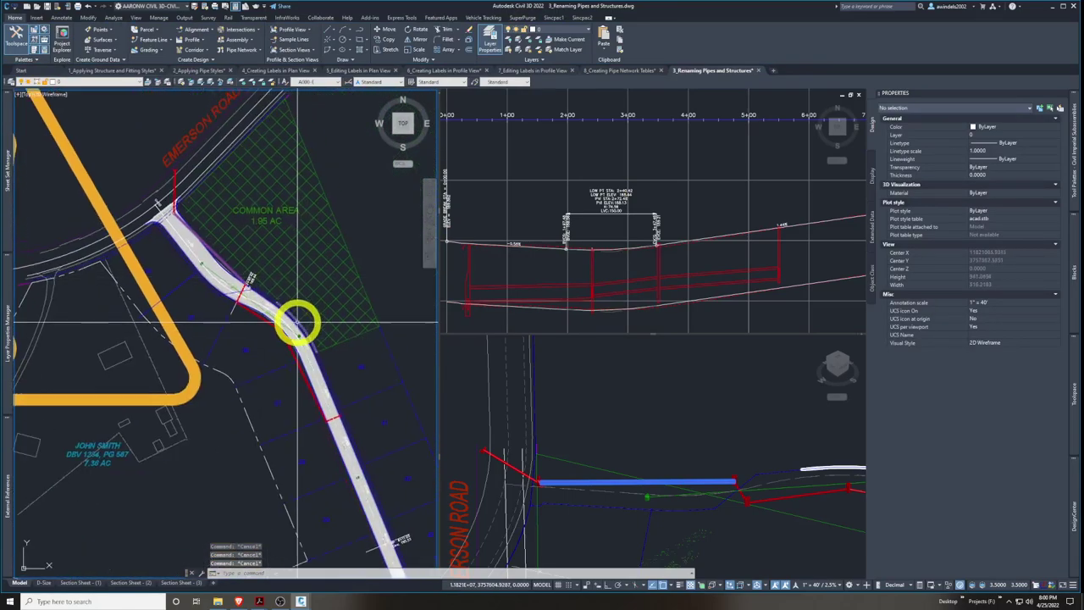
{"action": "left_click", "coordinate": [1069, 420]}
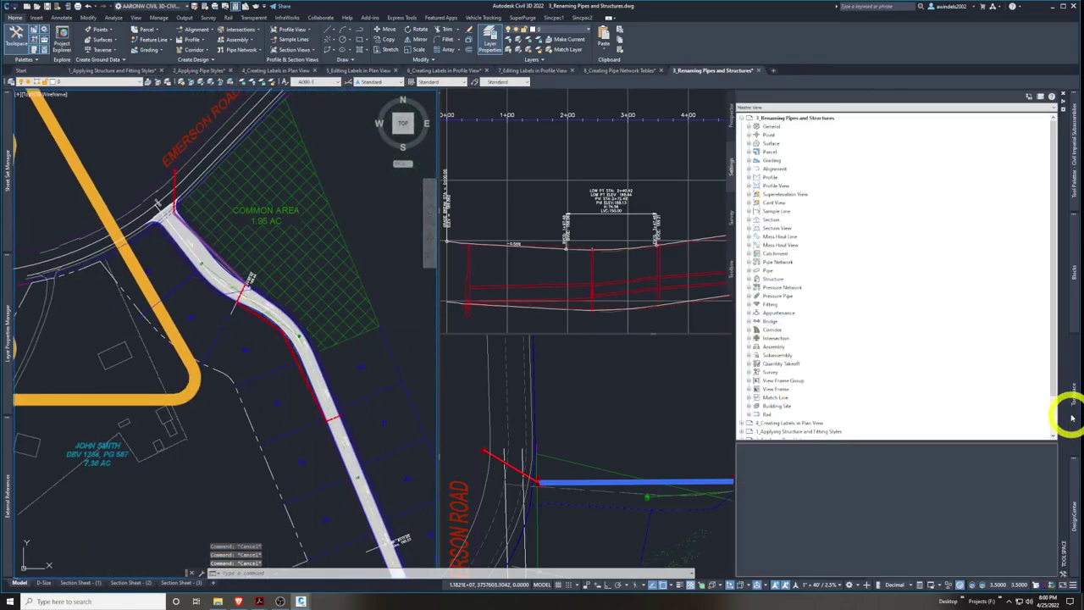
{"action": "left_click", "coordinate": [732, 123]}
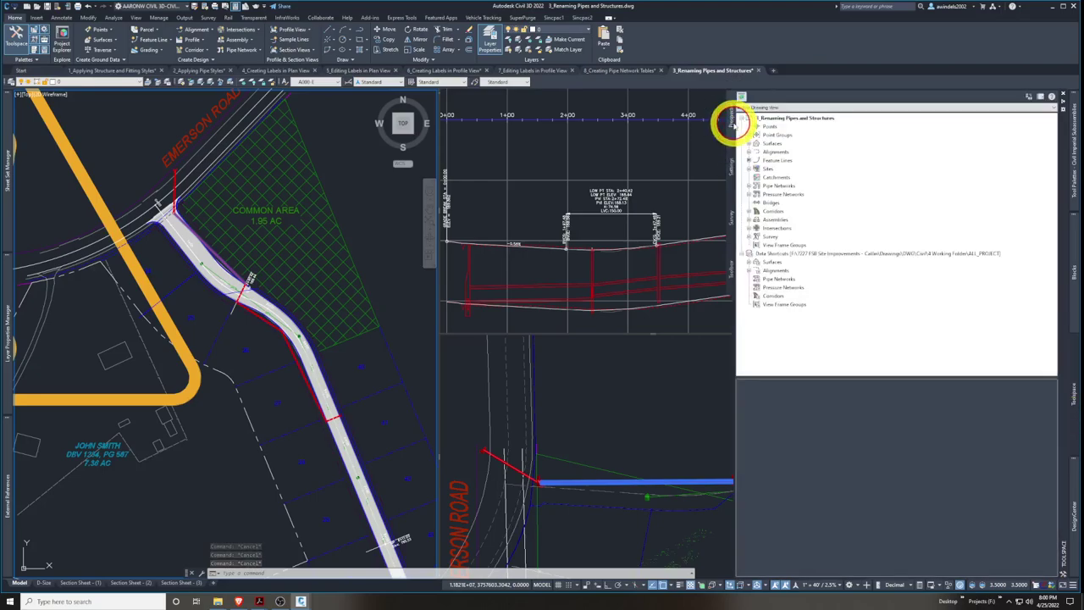
{"action": "left_click", "coordinate": [749, 185]}
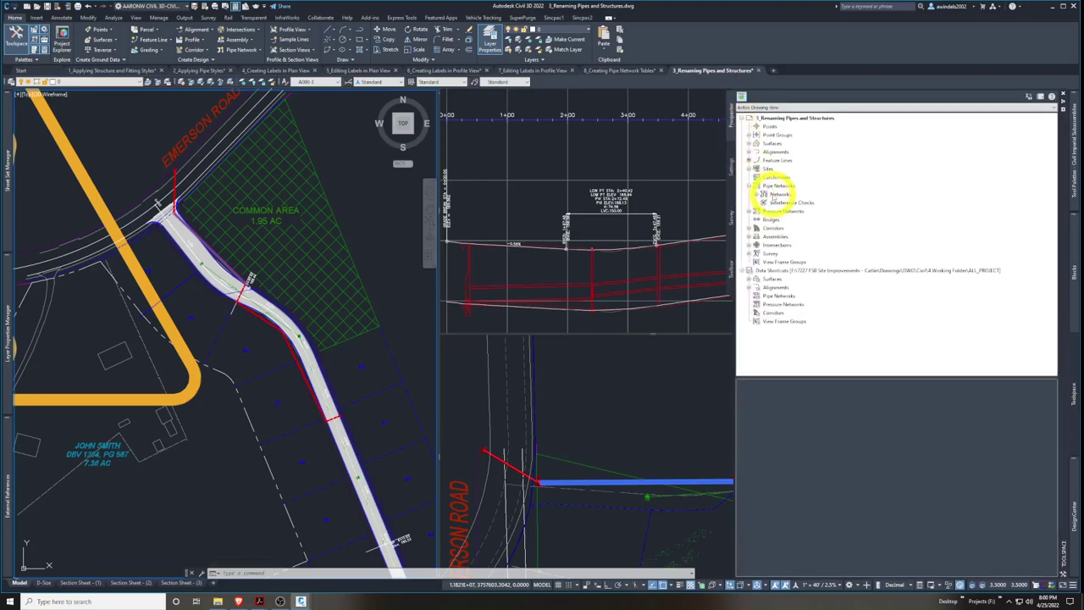
{"action": "left_click", "coordinate": [763, 194]}
{"action": "left_click", "coordinate": [757, 194]}
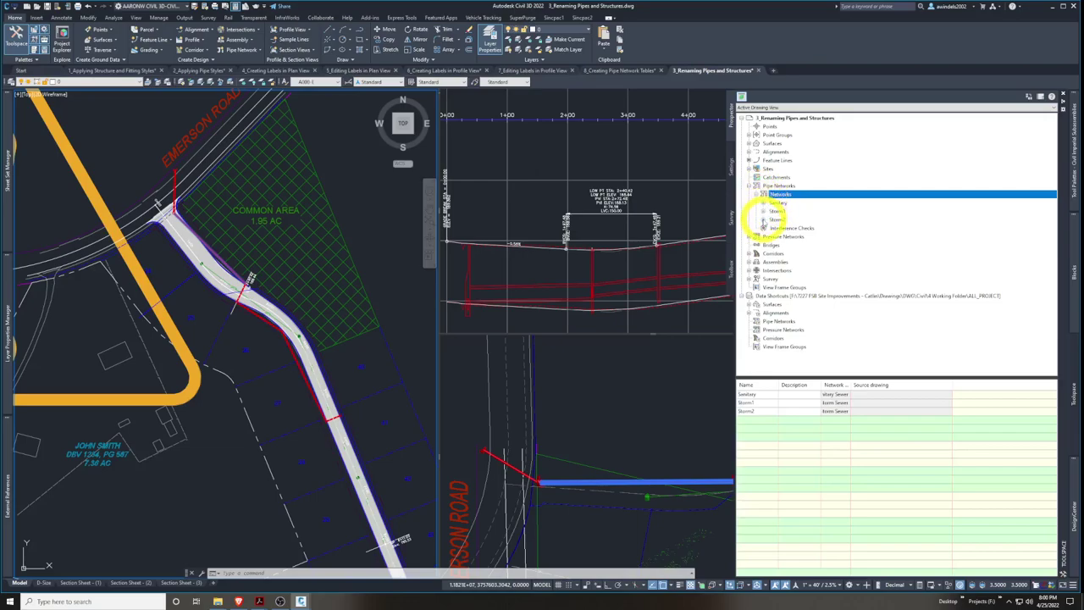
{"action": "left_click", "coordinate": [764, 220]}
{"action": "left_click", "coordinate": [785, 228]}
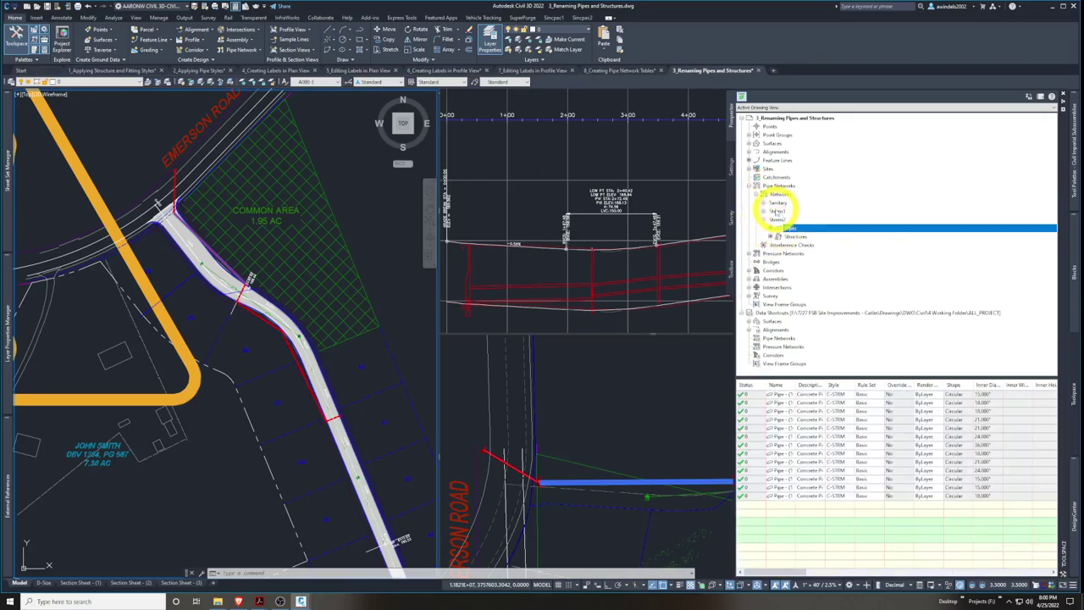
{"action": "left_click", "coordinate": [777, 218]}
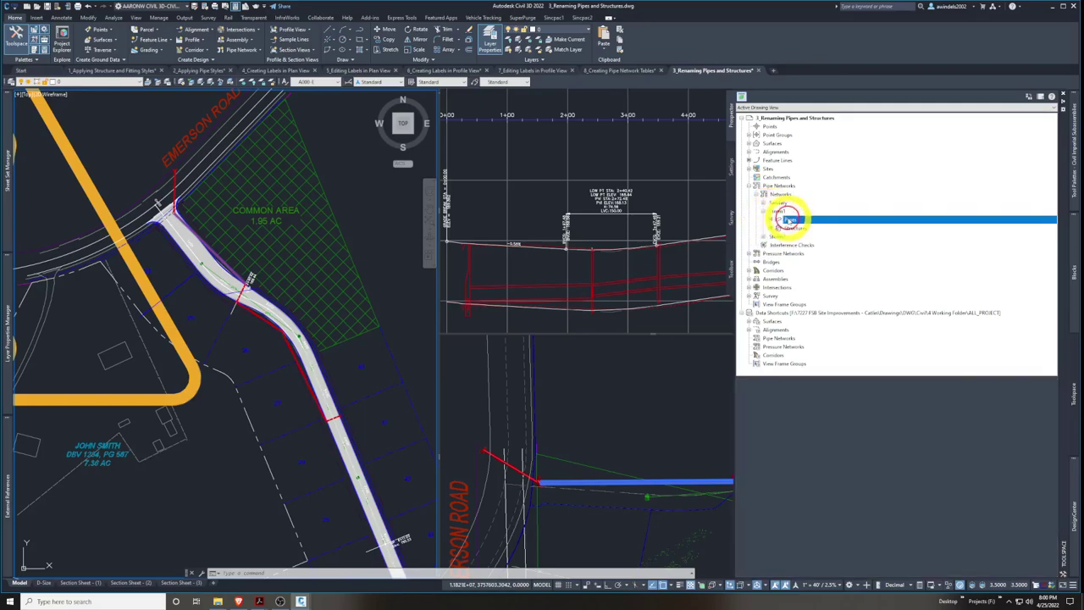
Widen the Name column and check the Storm1 structure list before returning to the pipes
{"action": "double_click", "coordinate": [823, 385]}
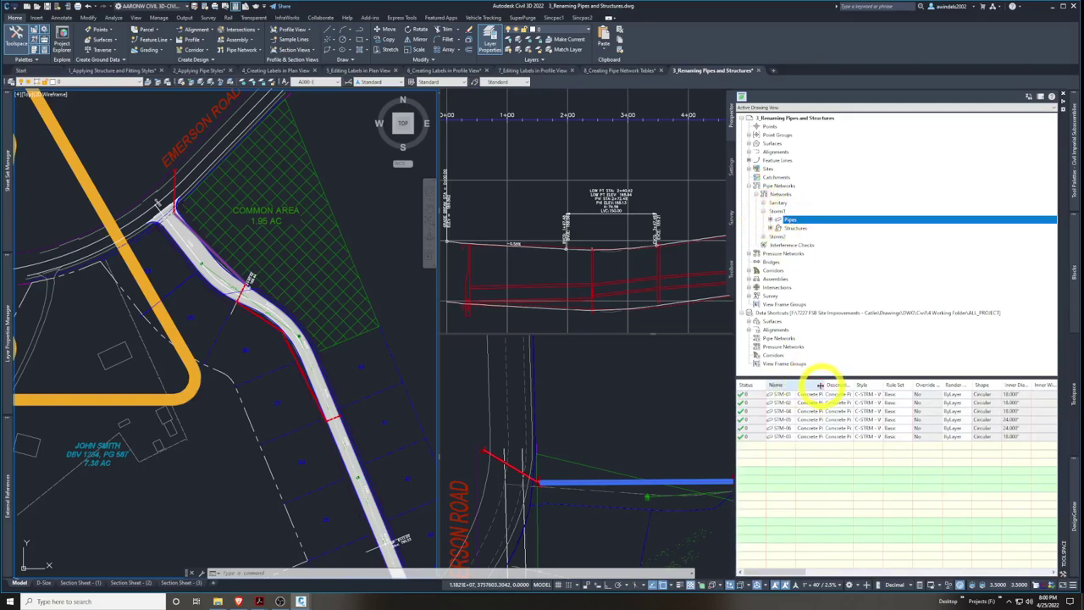
{"action": "left_click", "coordinate": [797, 395]}
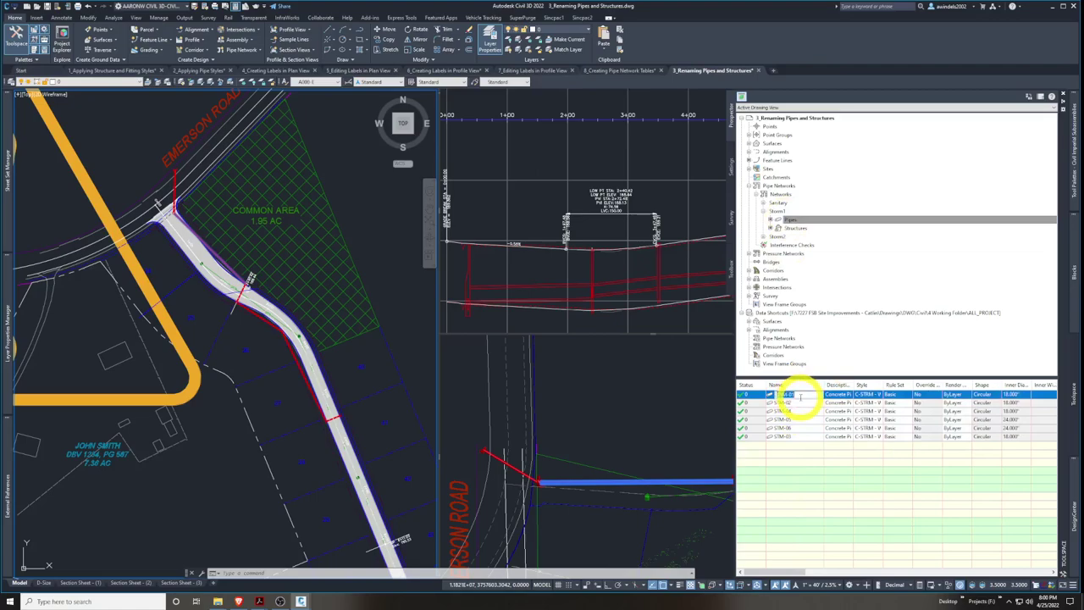
{"action": "left_click", "coordinate": [790, 228]}
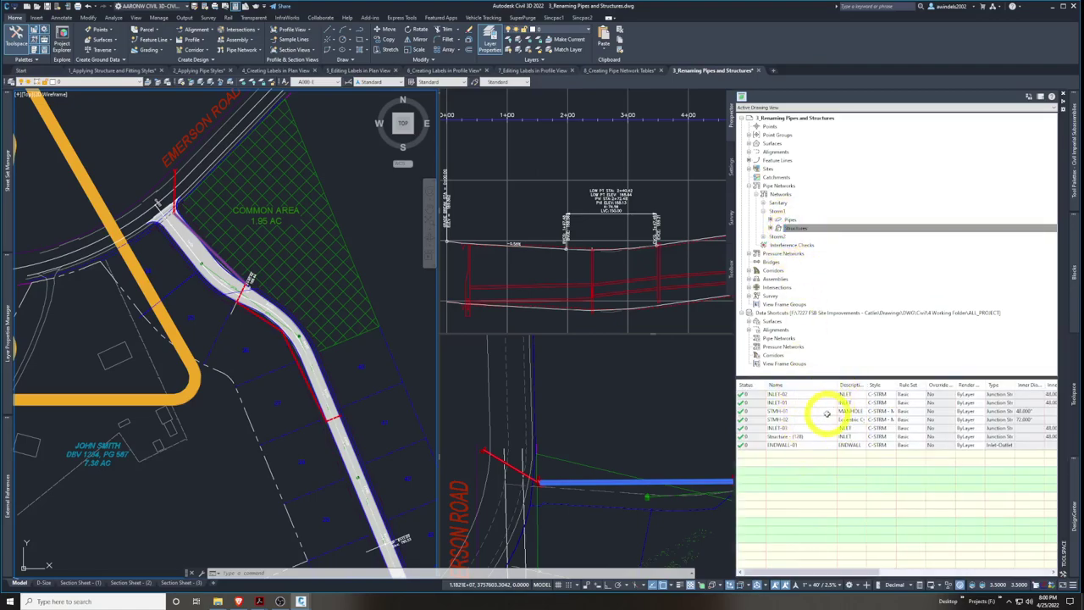
{"action": "left_click", "coordinate": [793, 221]}
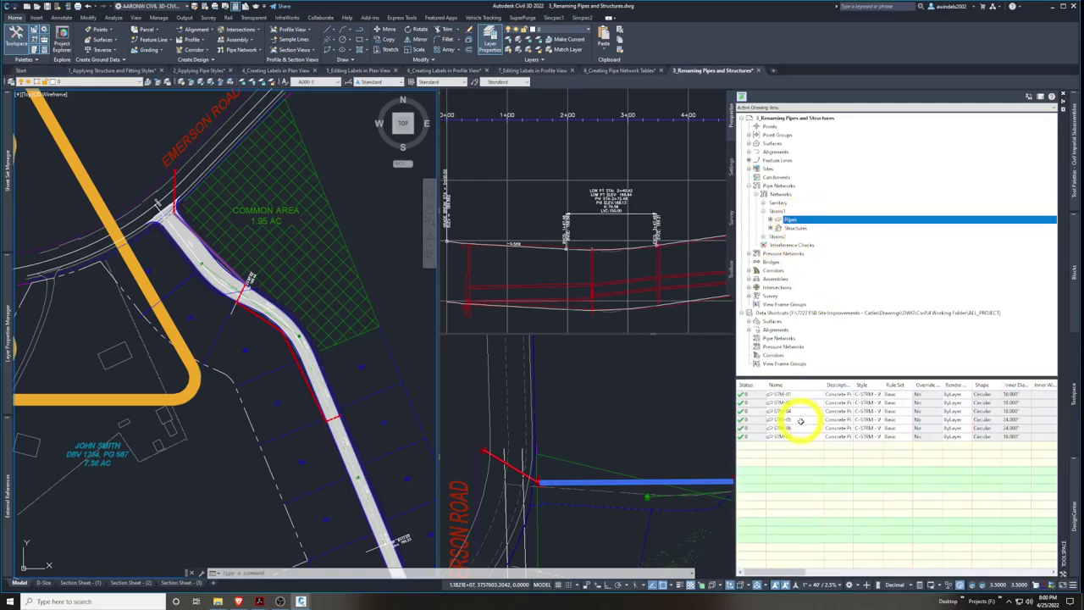
Zoom the plan to pipe STM-04 from its shortcut menu, then clear the selection
{"action": "right_click", "coordinate": [790, 411]}
{"action": "left_click", "coordinate": [834, 449]}
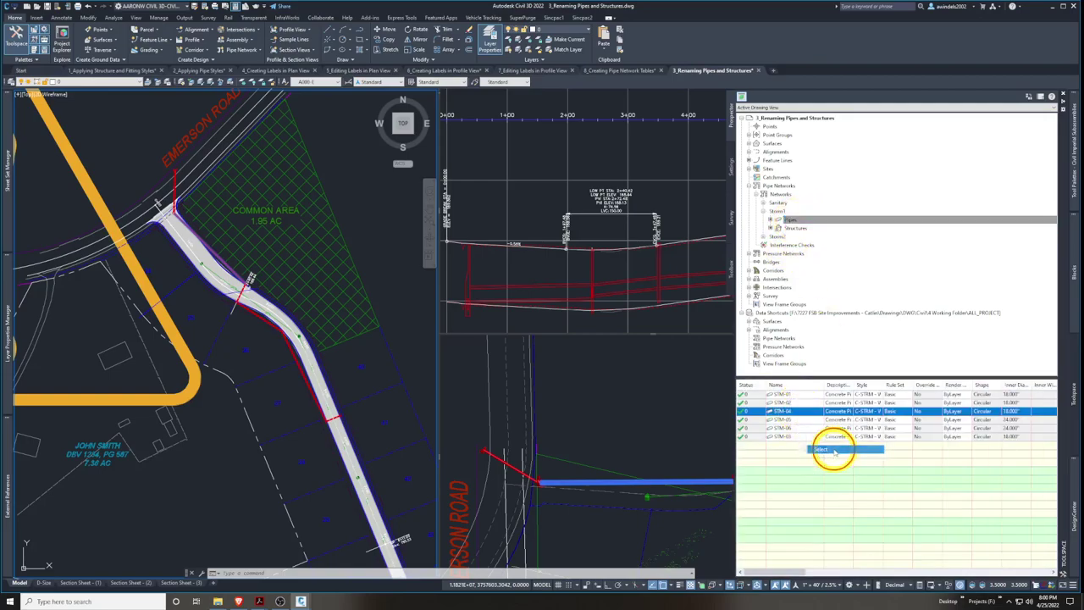
{"action": "right_click", "coordinate": [807, 413]}
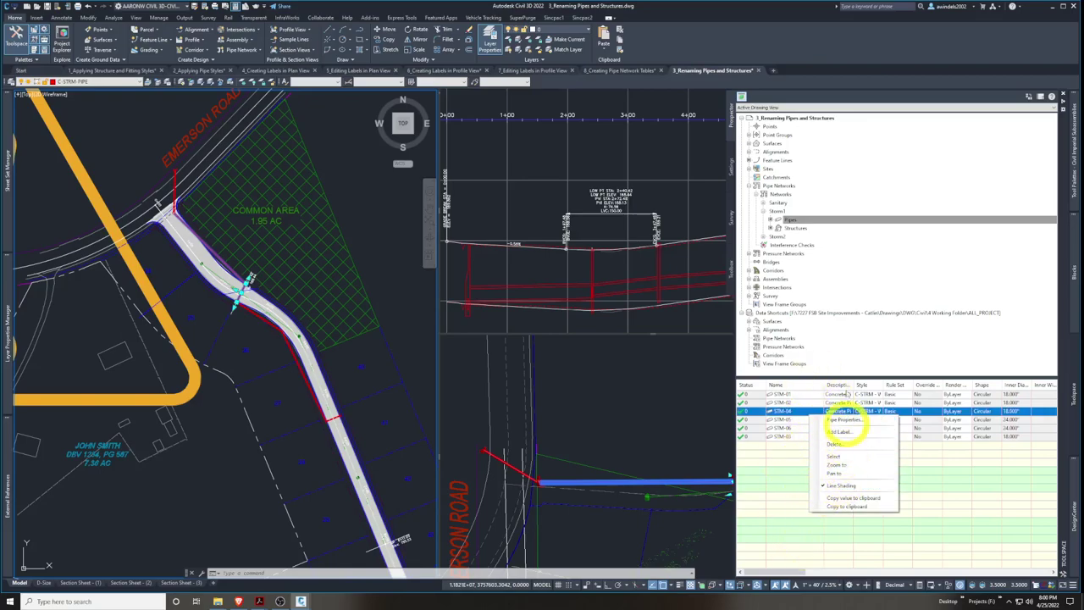
{"action": "left_click", "coordinate": [852, 465]}
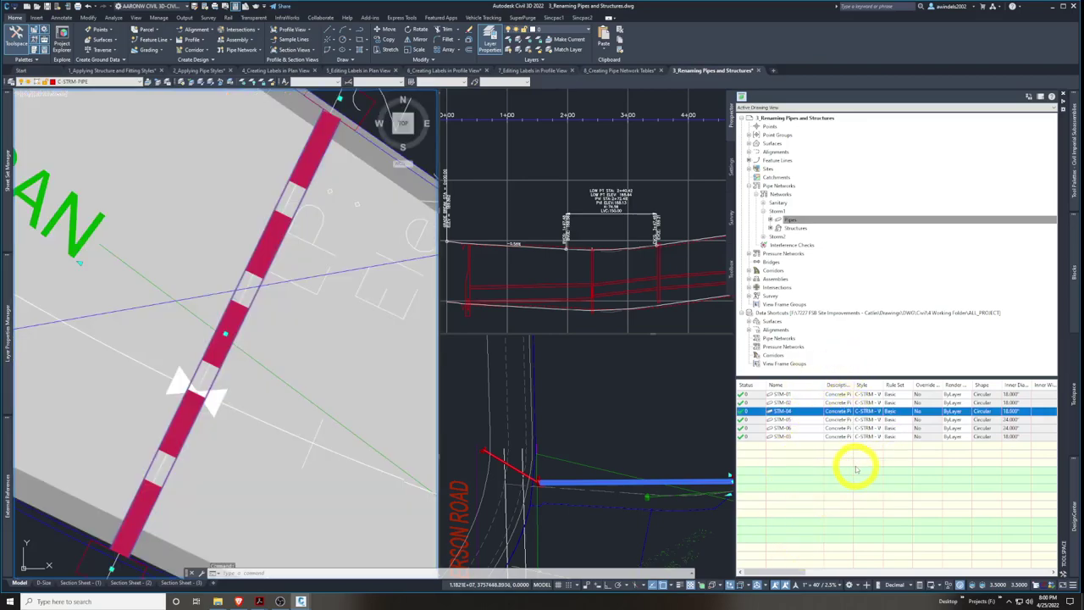
{"action": "left_click", "coordinate": [809, 413]}
{"action": "right_click", "coordinate": [811, 413]}
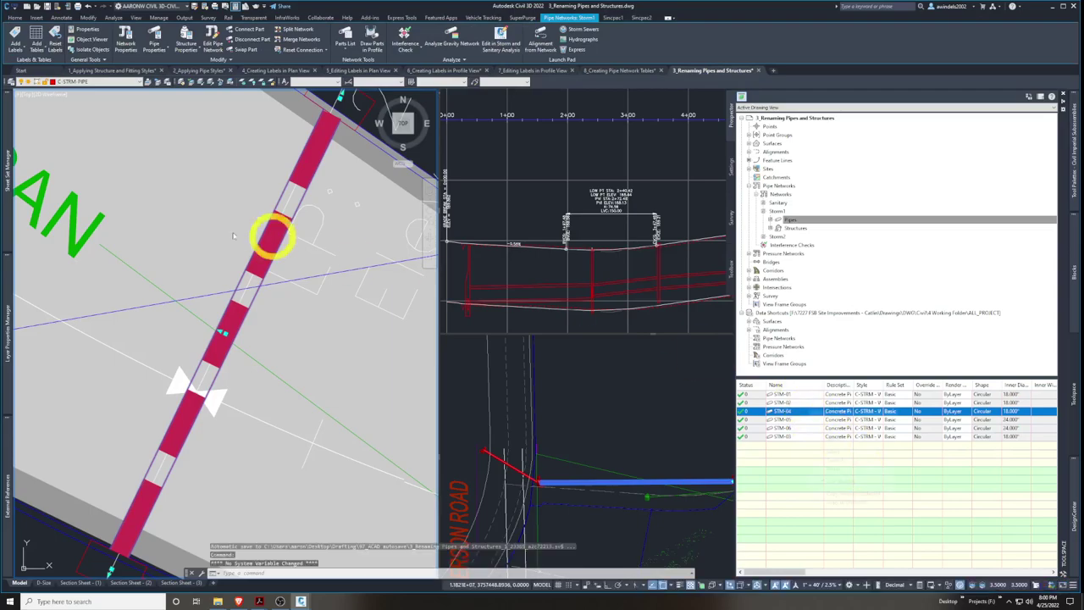
{"action": "left_click", "coordinate": [230, 251]}
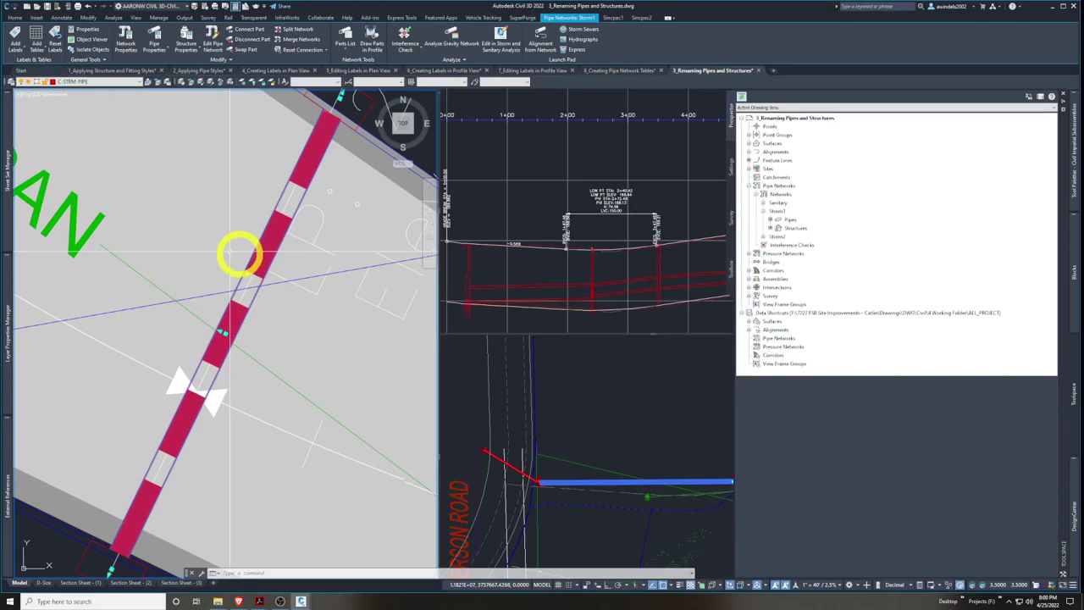
{"action": "scroll", "coordinate": [240, 254], "scroll_direction": "down", "scroll_amount": 2}
{"action": "key", "text": "ctrl+1"}
{"action": "key", "text": "Escape"}
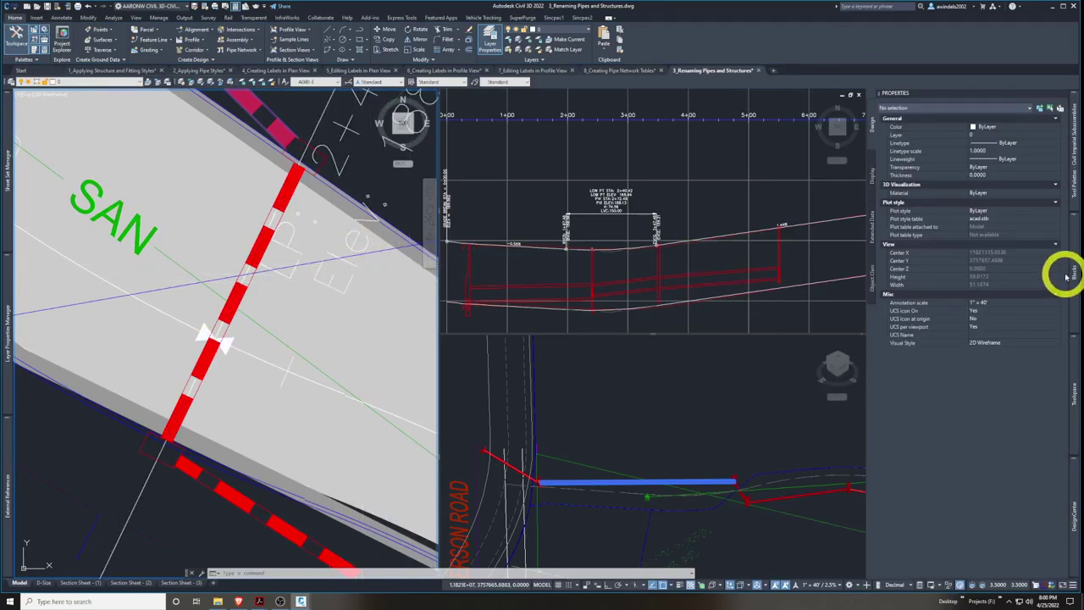
List the Storm1 structures and widen the Description column
{"action": "mouse_move", "coordinate": [1075, 391]}
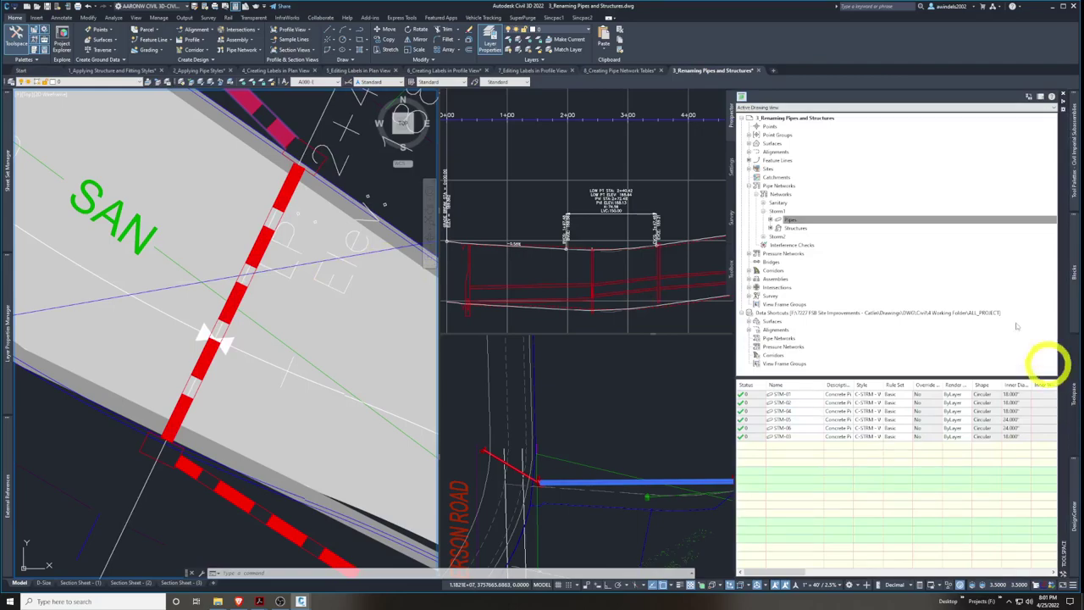
{"action": "left_click", "coordinate": [791, 220]}
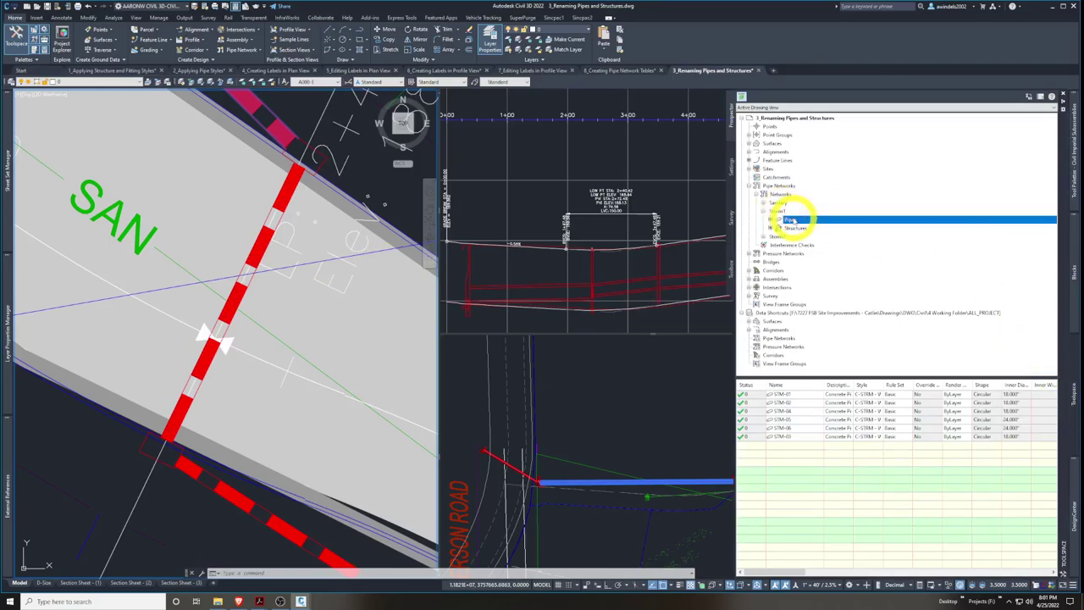
{"action": "left_click_drag", "start_coordinate": [792, 220], "coordinate": [822, 341]}
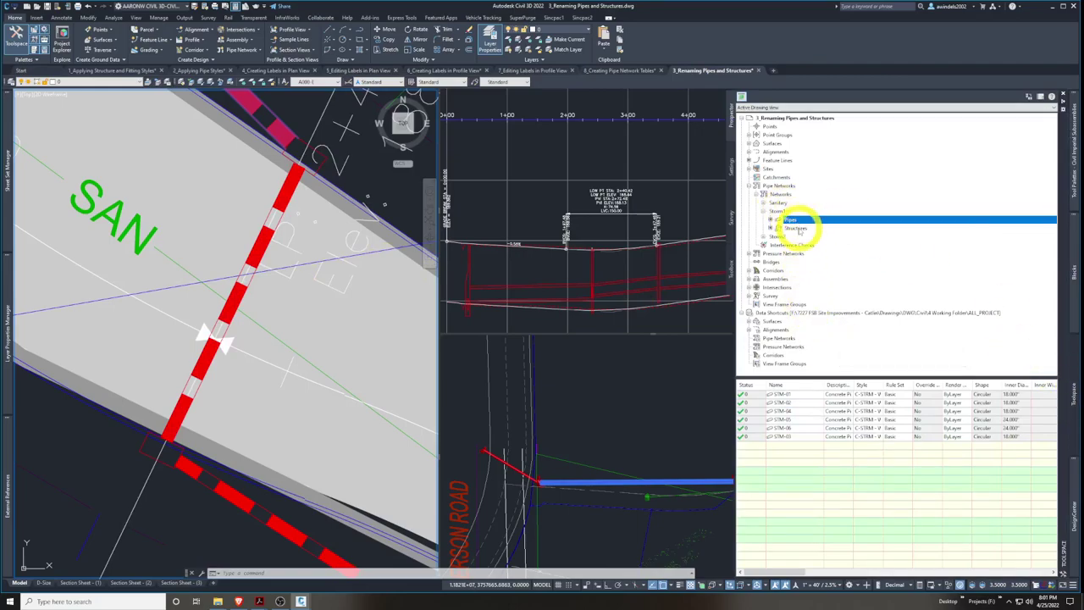
{"action": "left_click", "coordinate": [797, 229]}
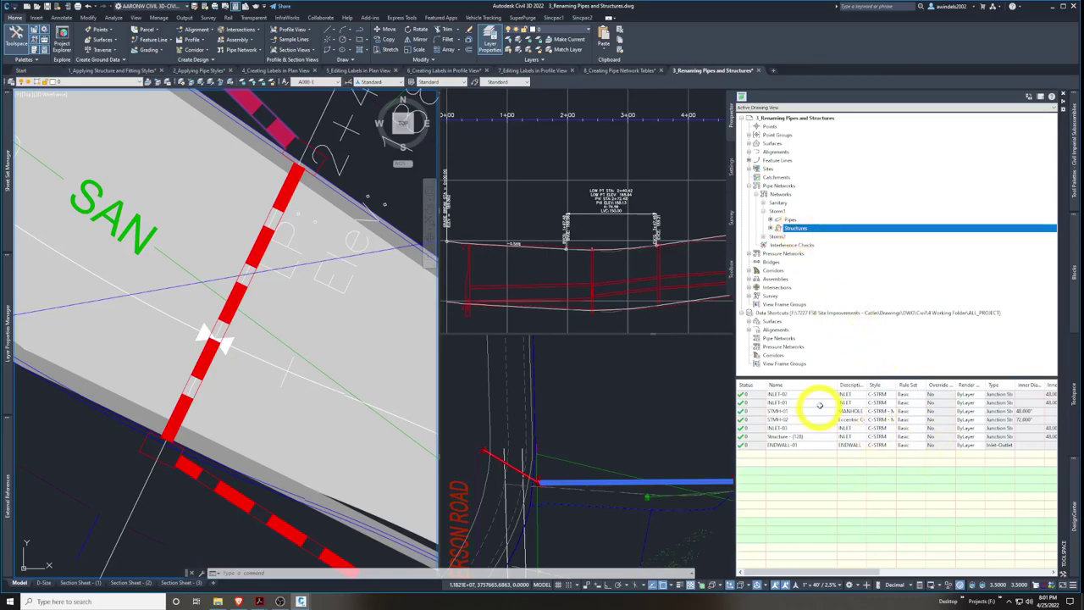
{"action": "left_click_drag", "start_coordinate": [815, 395], "coordinate": [817, 438]}
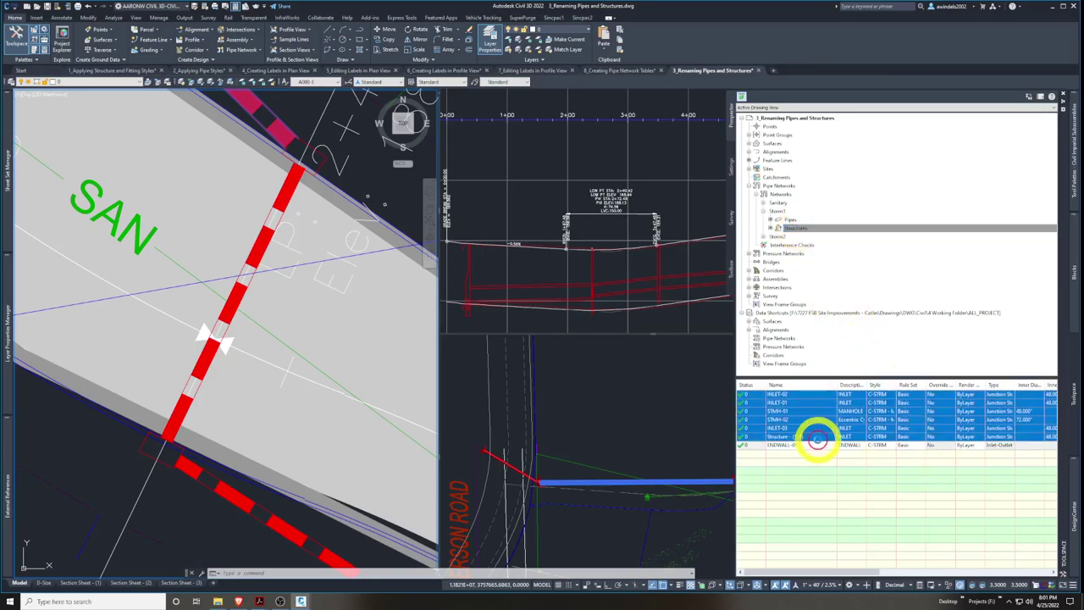
{"action": "left_click", "coordinate": [819, 447]}
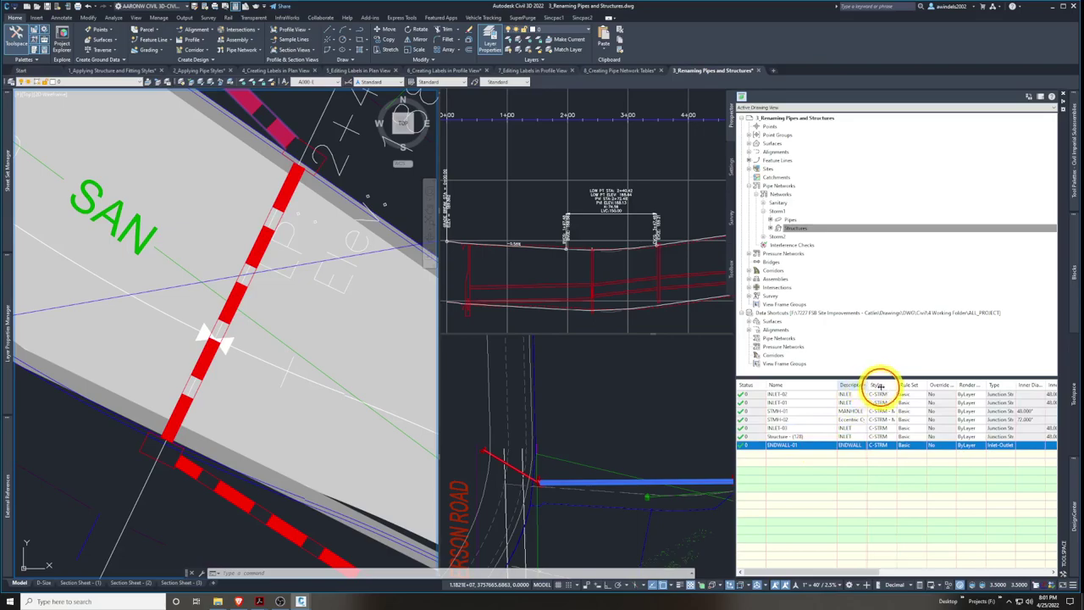
{"action": "left_click_drag", "start_coordinate": [867, 386], "coordinate": [886, 388]}
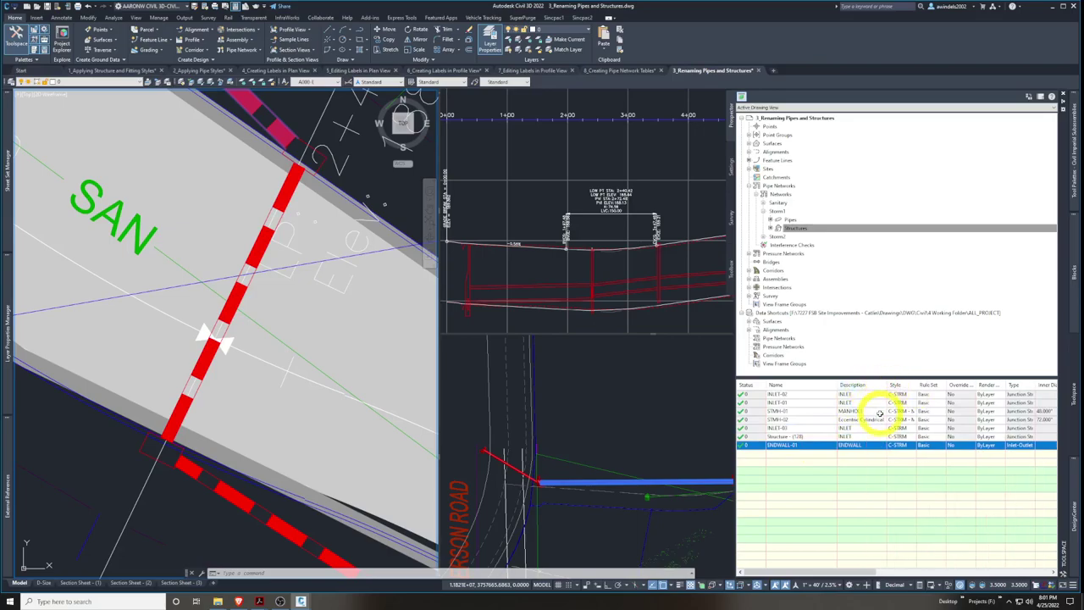
Keep INLET-02's rule set at Basic and widen the Style column to show full names
{"action": "left_click", "coordinate": [928, 395]}
{"action": "left_click", "coordinate": [932, 395]}
{"action": "left_click", "coordinate": [562, 126]}
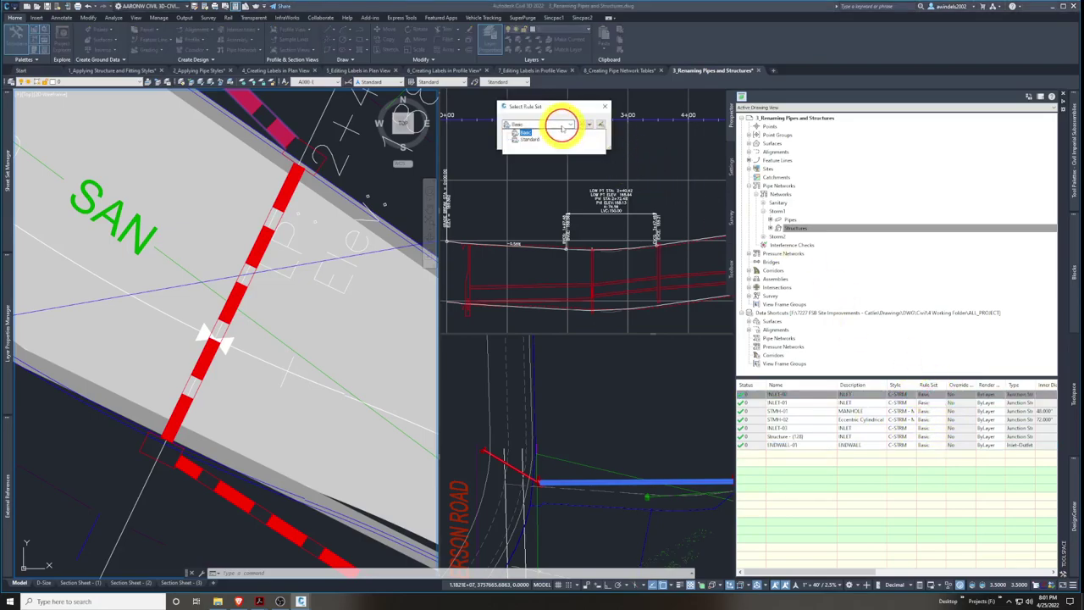
{"action": "left_click", "coordinate": [526, 133]}
{"action": "left_click", "coordinate": [552, 144]}
{"action": "left_click", "coordinate": [904, 394]}
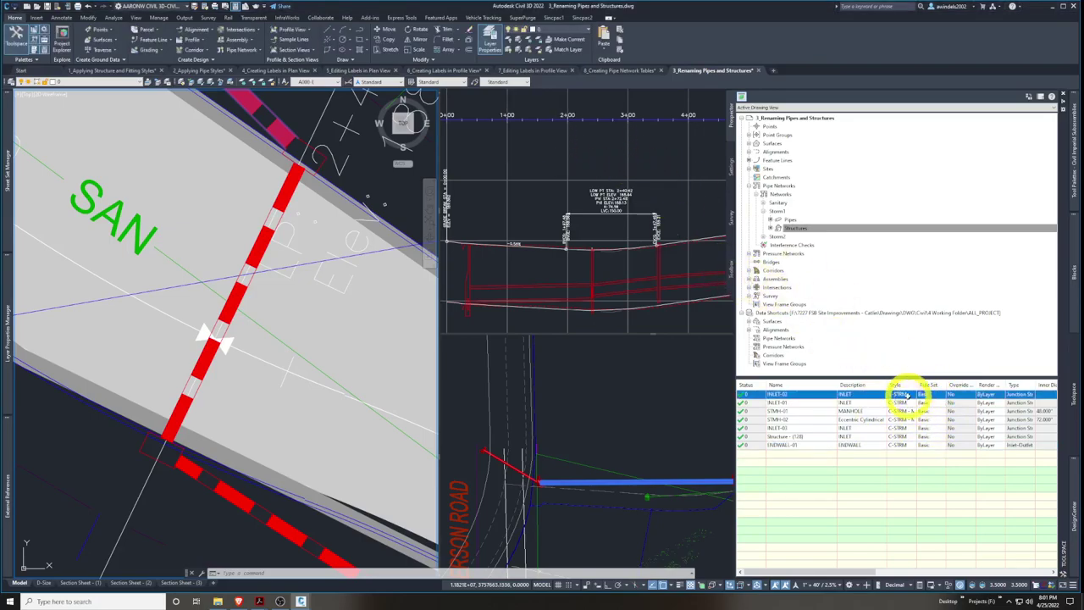
{"action": "left_click_drag", "start_coordinate": [916, 385], "coordinate": [940, 385]}
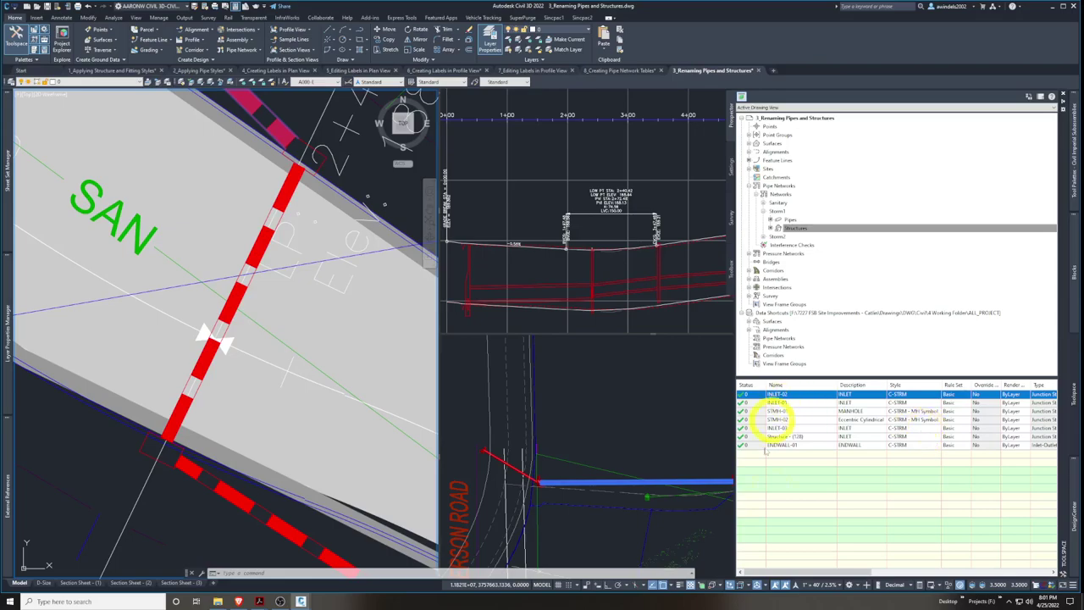
Edit INLET-01's description and name, then select it with both STMH manholes
{"action": "double_click", "coordinate": [848, 404]}
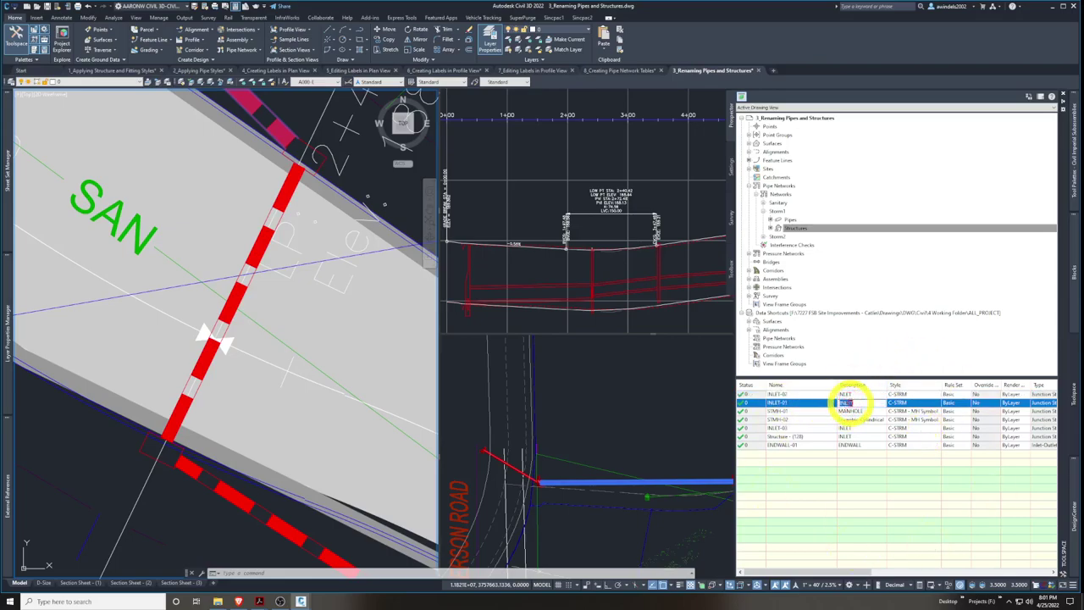
{"action": "left_click", "coordinate": [815, 401]}
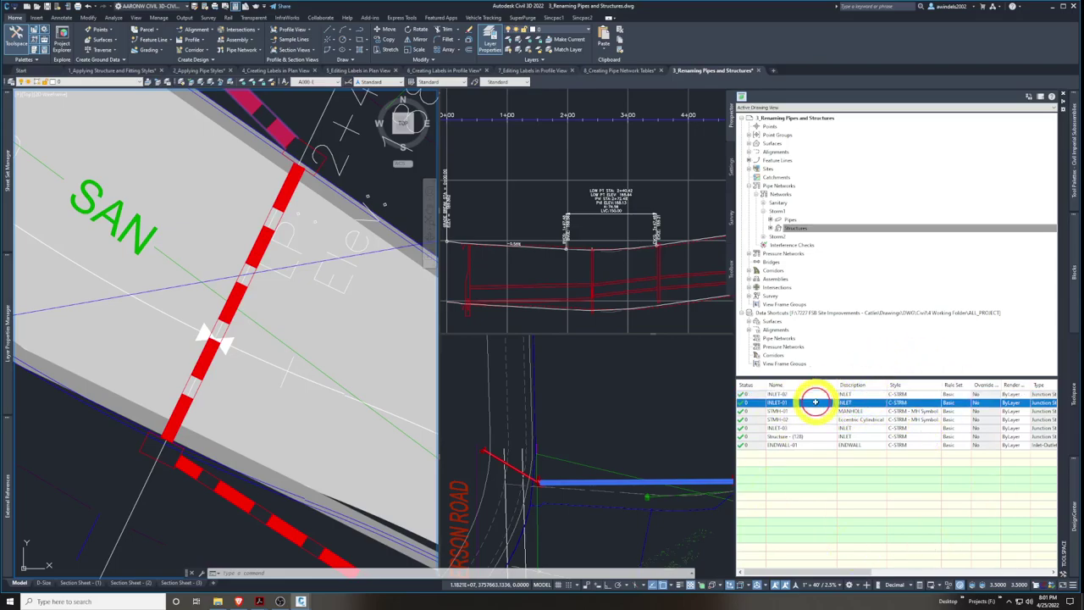
{"action": "left_click", "coordinate": [803, 401]}
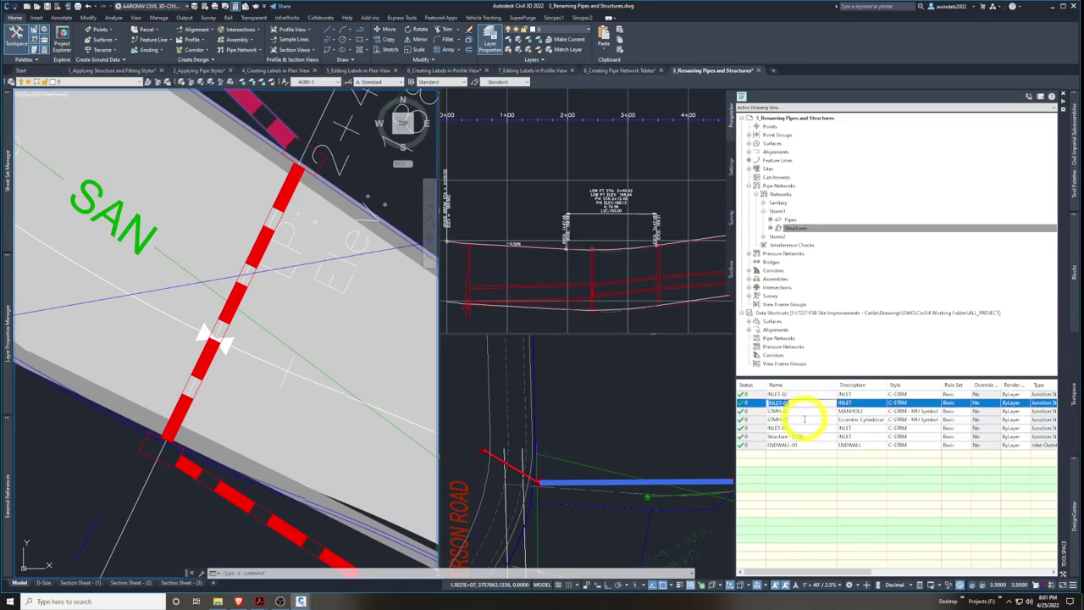
{"action": "left_click", "coordinate": [803, 419], "text": "shift"}
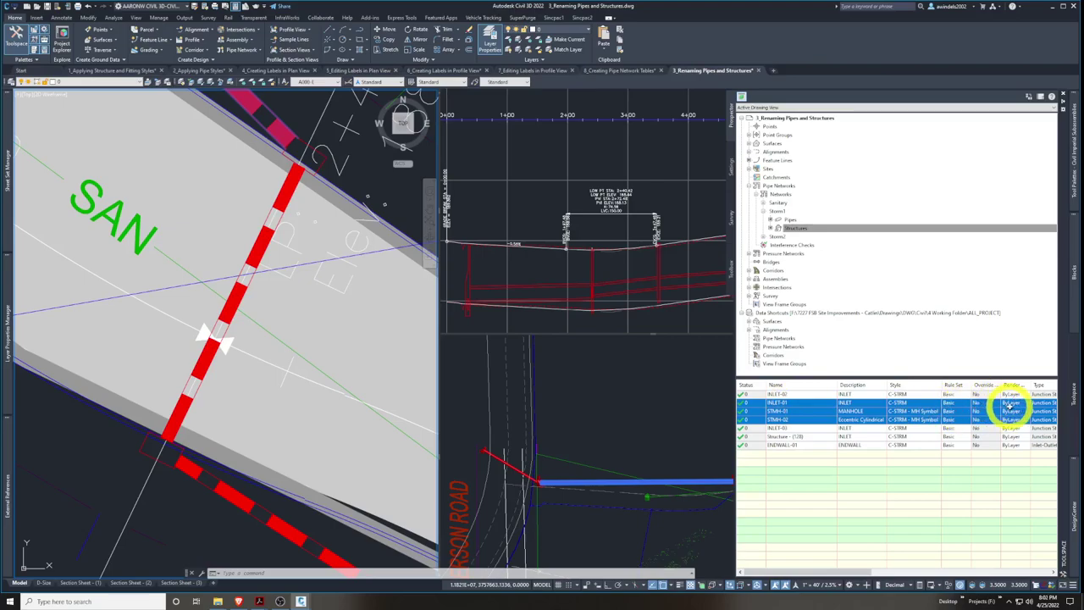
{"action": "left_click", "coordinate": [957, 405]}
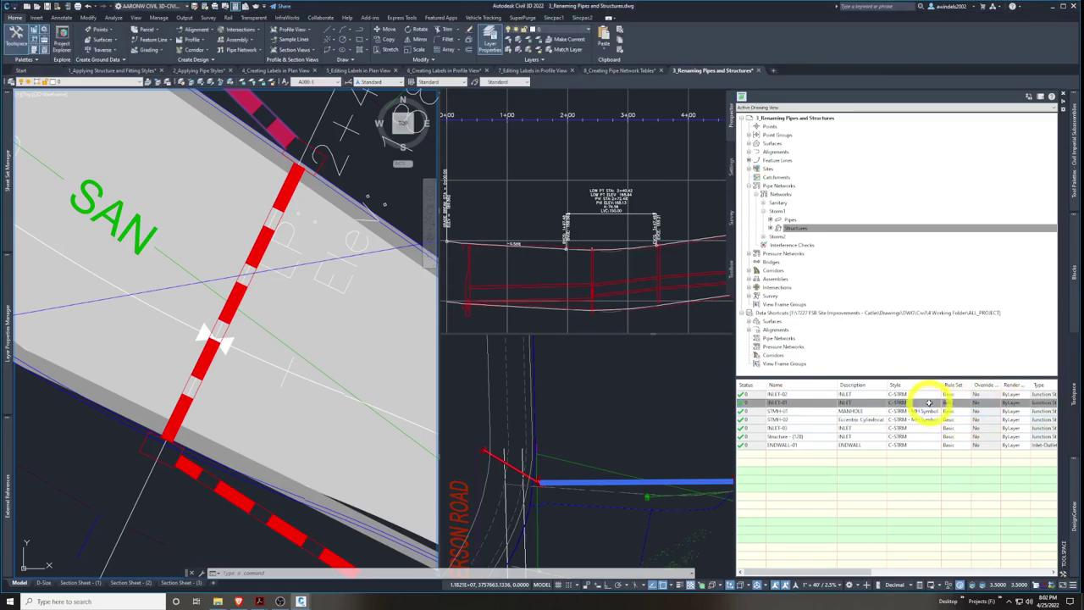
Assign the C-SSWR-E style to INLET-01, INLET-02, INLET-03, Structure-(128) and ENDWALL-01
{"action": "left_click", "coordinate": [915, 395], "text": "shift"}
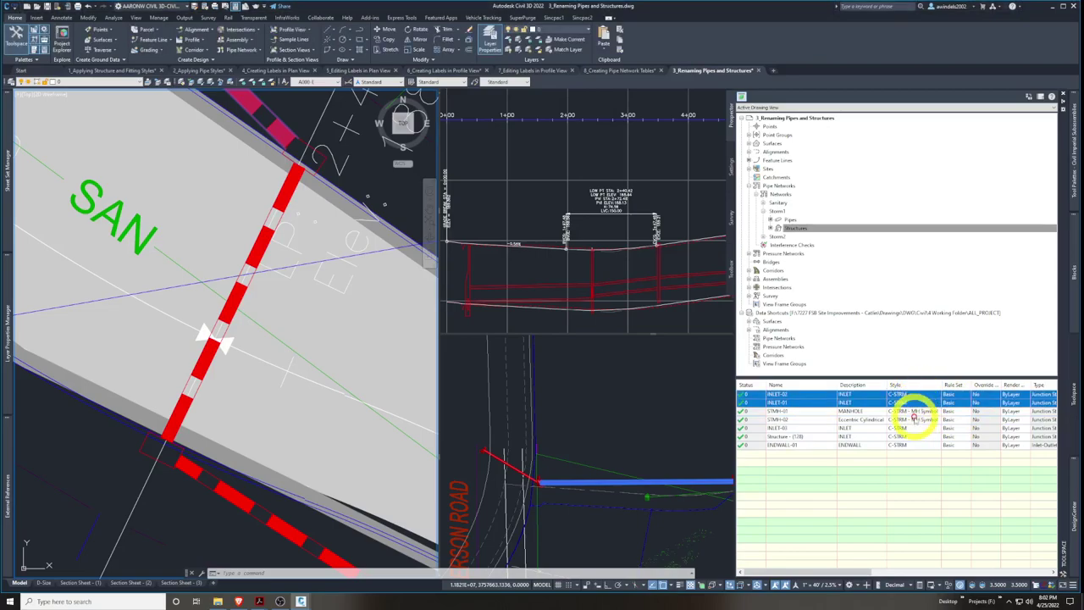
{"action": "left_click", "coordinate": [914, 429], "text": "ctrl"}
{"action": "left_click", "coordinate": [911, 437], "text": "ctrl"}
{"action": "left_click", "coordinate": [909, 445], "text": "ctrl"}
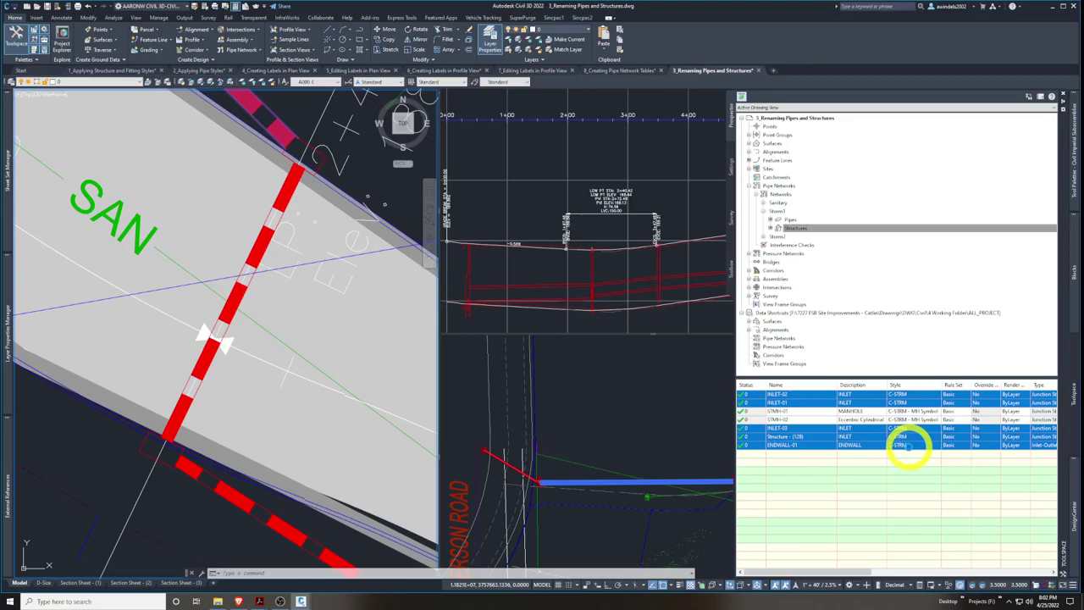
{"action": "left_click", "coordinate": [909, 446]}
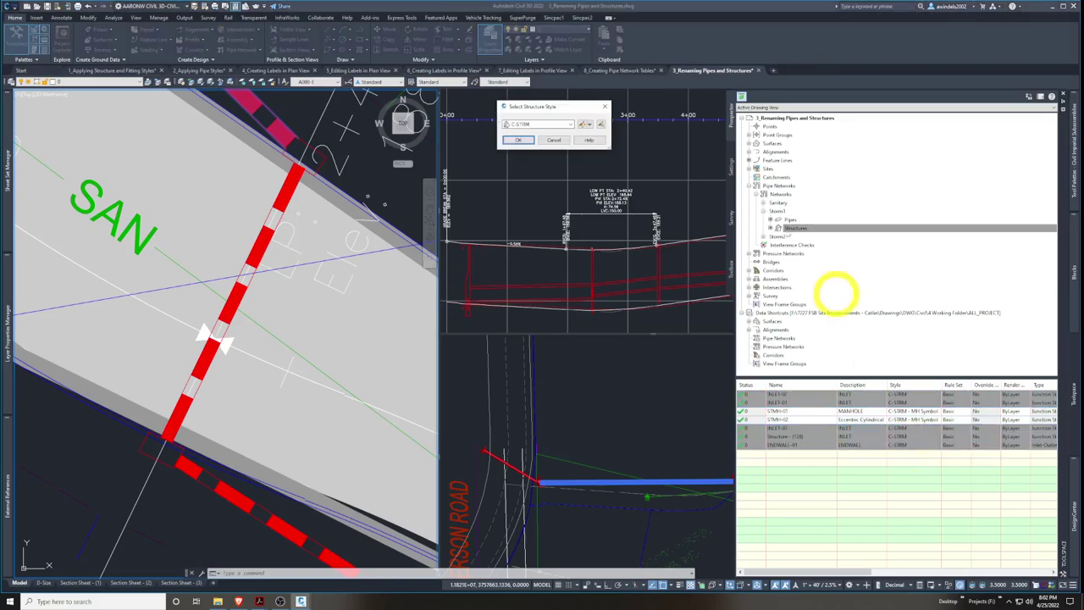
{"action": "left_click", "coordinate": [567, 123]}
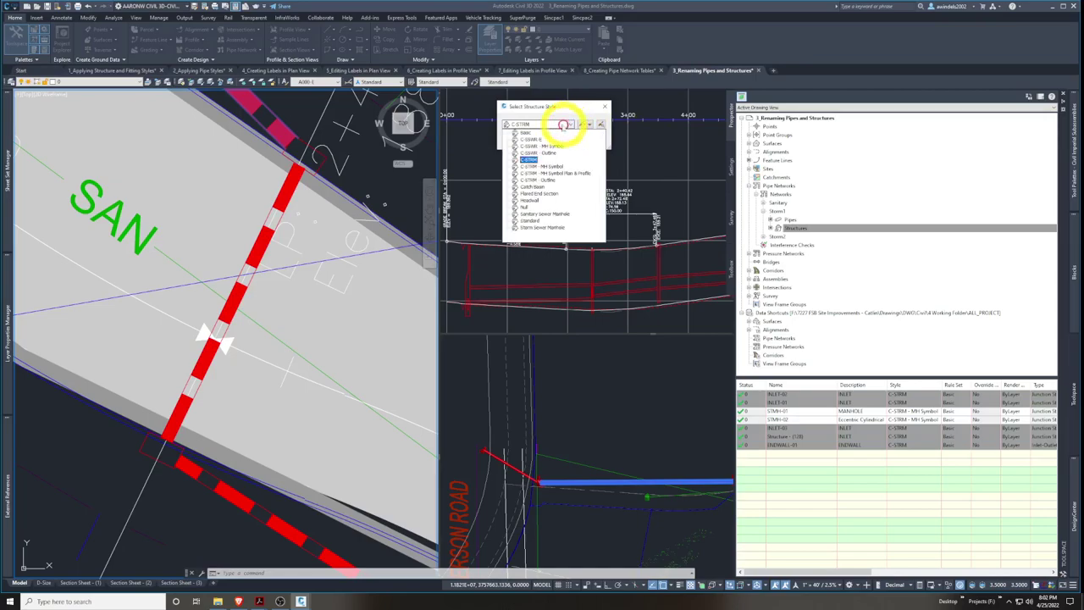
{"action": "left_click", "coordinate": [534, 138]}
{"action": "left_click", "coordinate": [520, 140]}
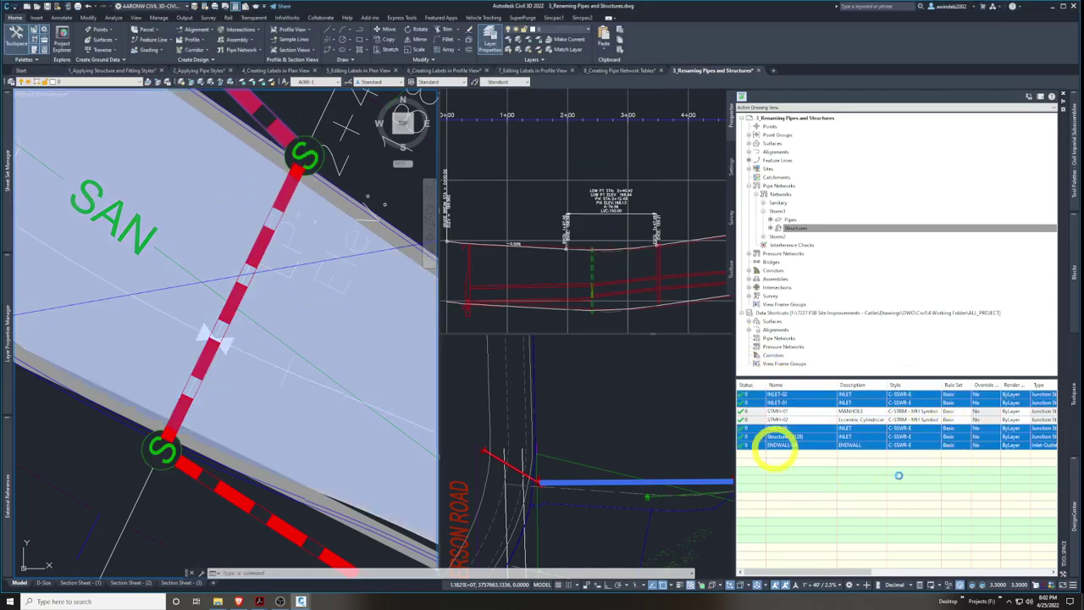
{"action": "key", "text": "Escape"}
{"action": "scroll", "coordinate": [293, 299], "scroll_direction": "down", "scroll_amount": 2}
Pan to the road curve near station 2+40, cancel a stray selection, and reopen Toolspace
{"action": "mouse_move", "coordinate": [355, 203]}
{"action": "middle_mouse_down"}
{"action": "mouse_move", "coordinate": [388, 327]}
{"action": "mouse_move", "coordinate": [252, 233]}
{"action": "mouse_move", "coordinate": [235, 201]}
{"action": "mouse_move", "coordinate": [260, 320]}
{"action": "mouse_move", "coordinate": [160, 187]}
{"action": "mouse_move", "coordinate": [336, 438]}
{"action": "mouse_move", "coordinate": [229, 293]}
{"action": "mouse_move", "coordinate": [388, 370]}
{"action": "middle_mouse_up"}
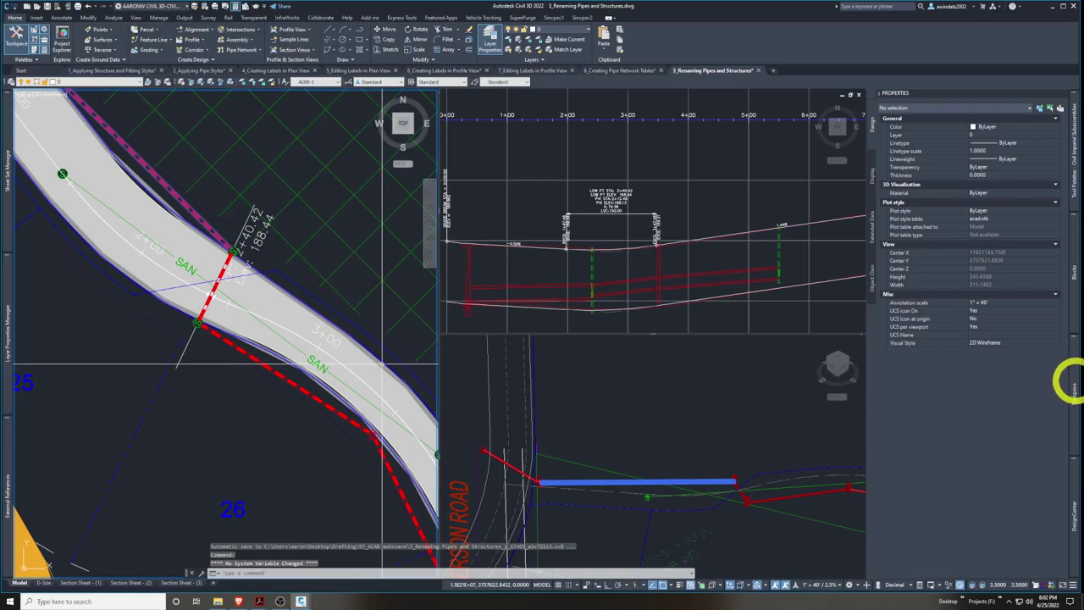
{"action": "left_click", "coordinate": [370, 324]}
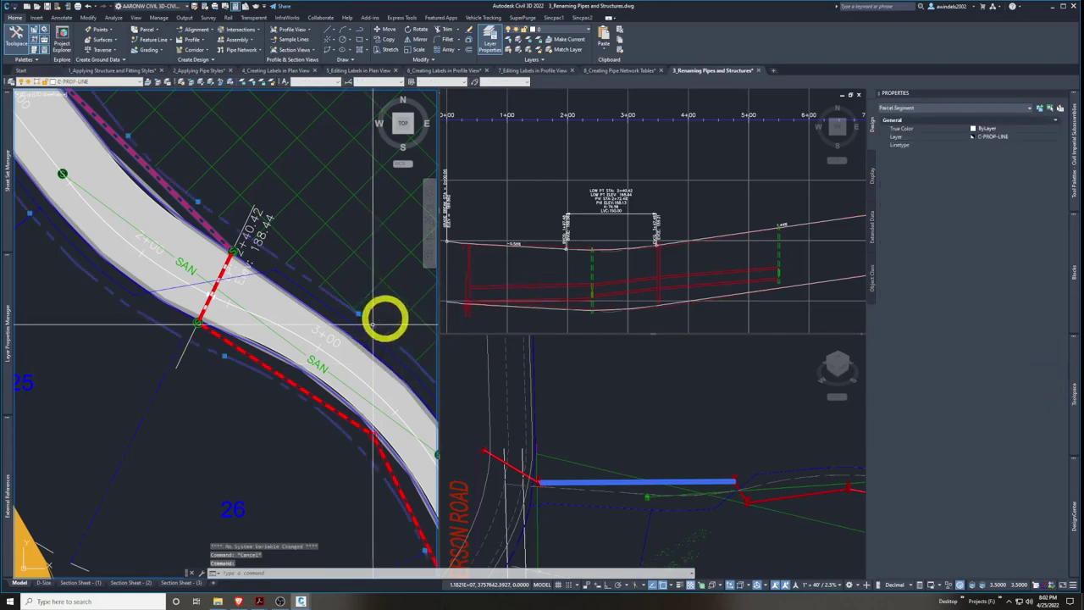
{"action": "key", "text": "Escape"}
{"action": "key", "text": "Escape"}
{"action": "left_click", "coordinate": [1065, 386]}
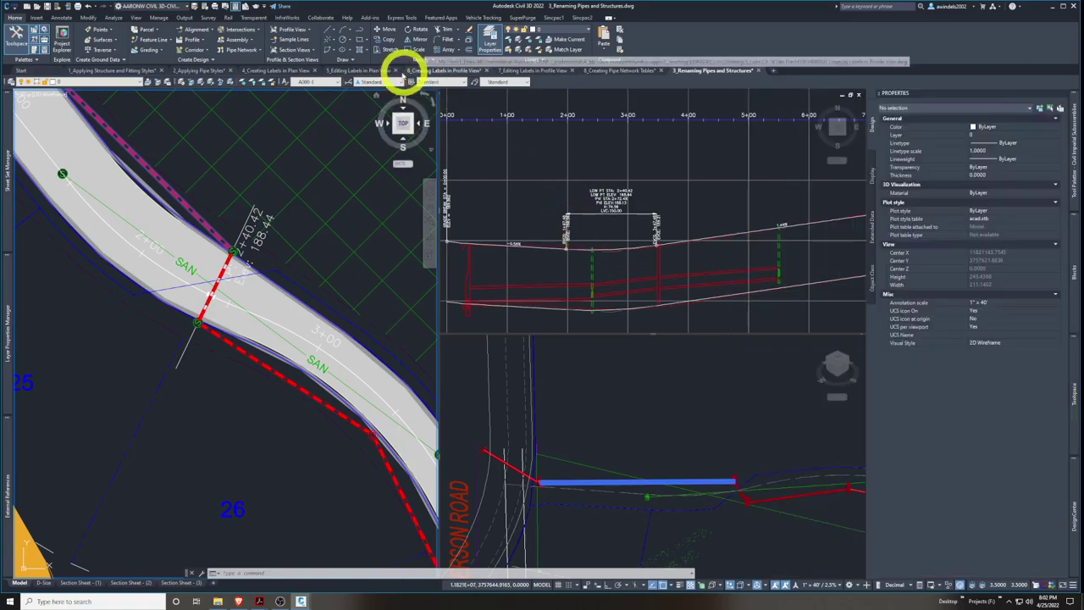
Switch to the 4_Creating Labels in Plan View drawing, then to the water main PDF at sheet C2.6
{"action": "left_click", "coordinate": [300, 70]}
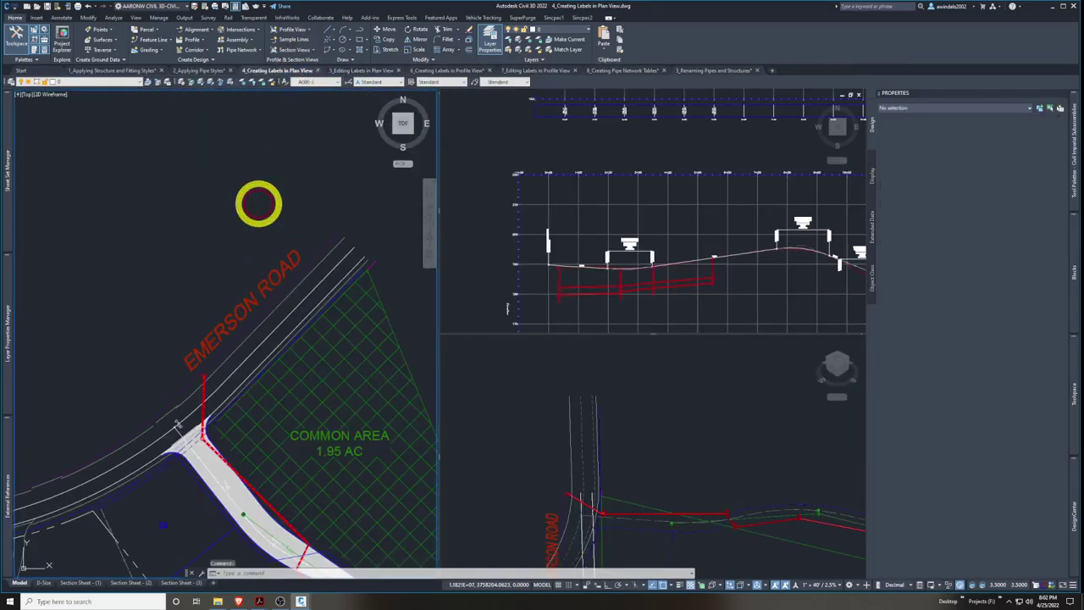
{"action": "left_click", "coordinate": [274, 211]}
{"action": "key", "text": "Escape"}
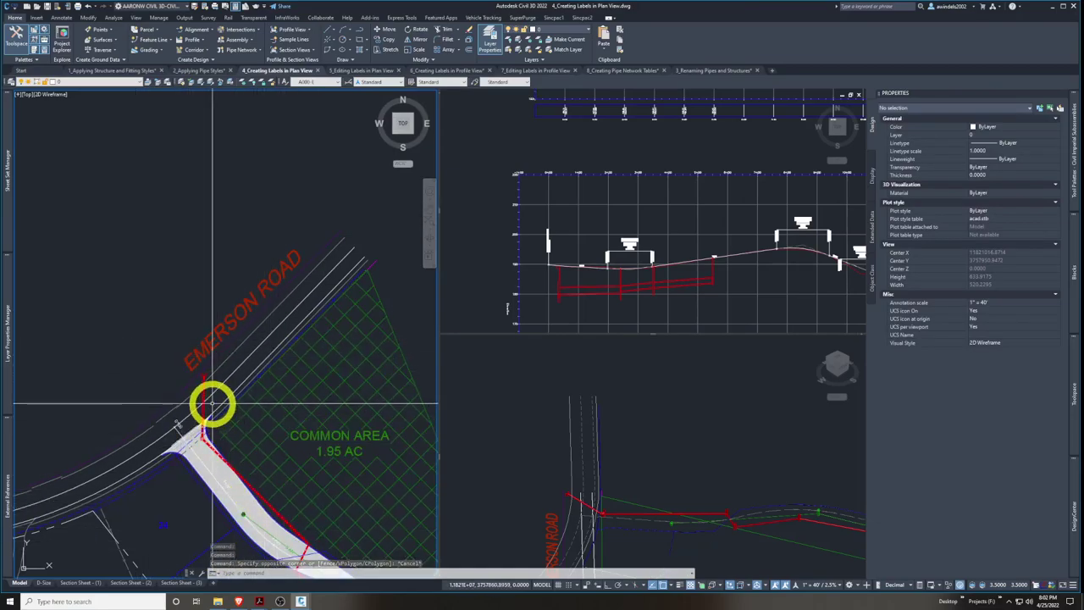
{"action": "mouse_move", "coordinate": [211, 405]}
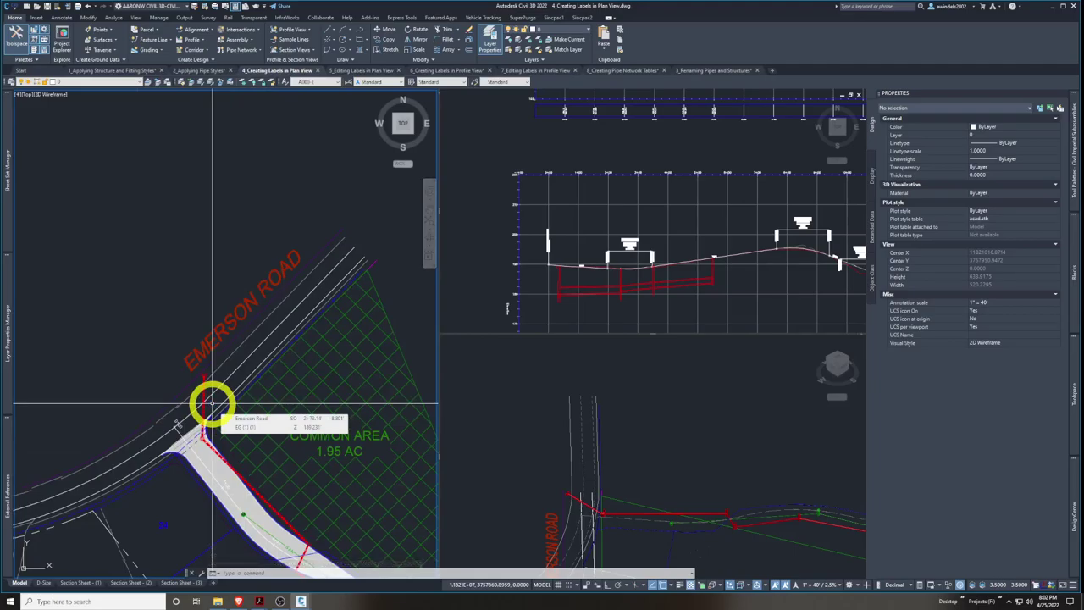
{"action": "key", "text": "alt+Tab"}
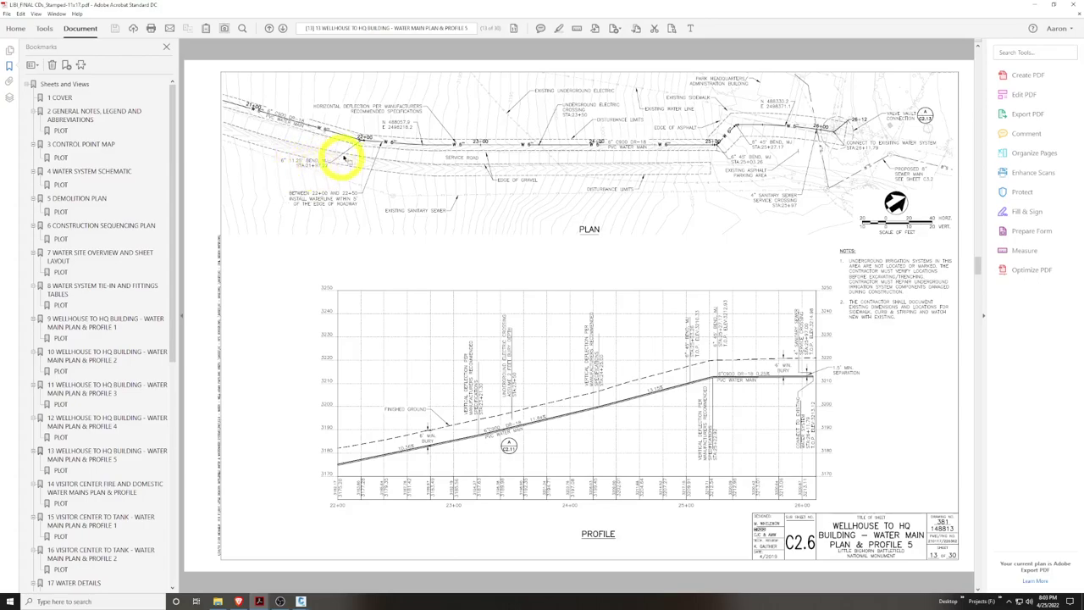
Bring up the 7099 Movement Collective plan set at sheet C4.0, Sanitary Sewer Plan & Profile
{"action": "scroll", "coordinate": [569, 123], "scroll_direction": "up", "scroll_amount": 2, "text": "ctrl"}
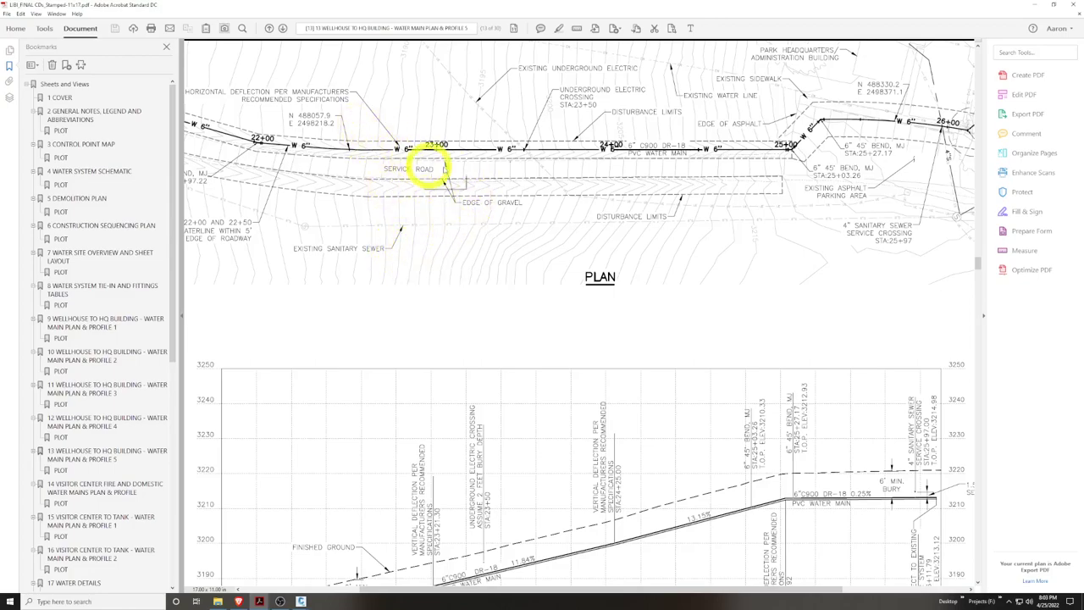
{"action": "scroll", "coordinate": [474, 212], "scroll_direction": "left", "scroll_amount": 2}
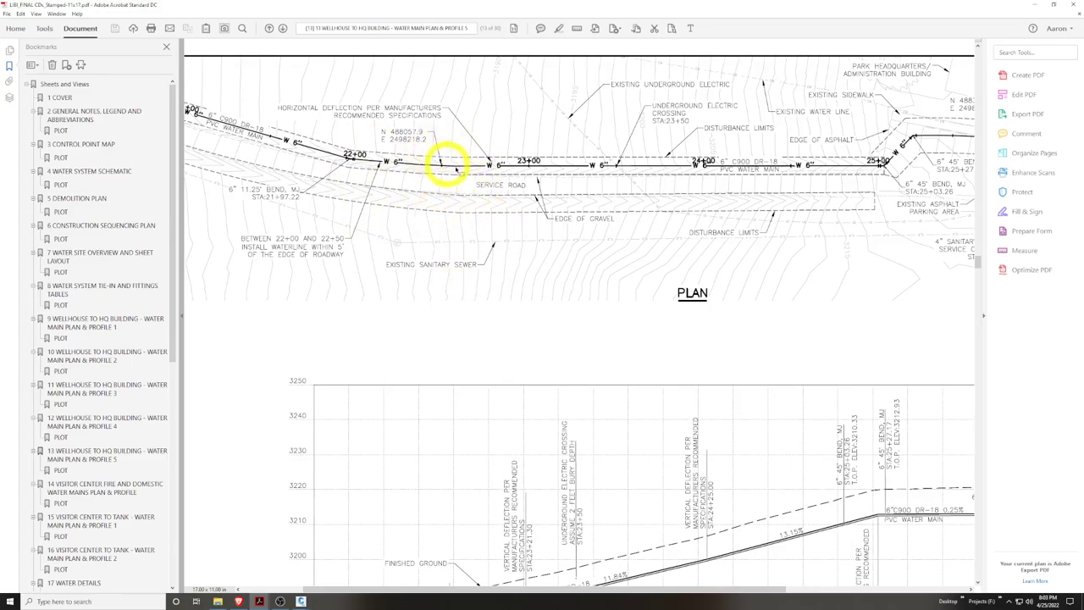
{"action": "left_click", "coordinate": [427, 140]}
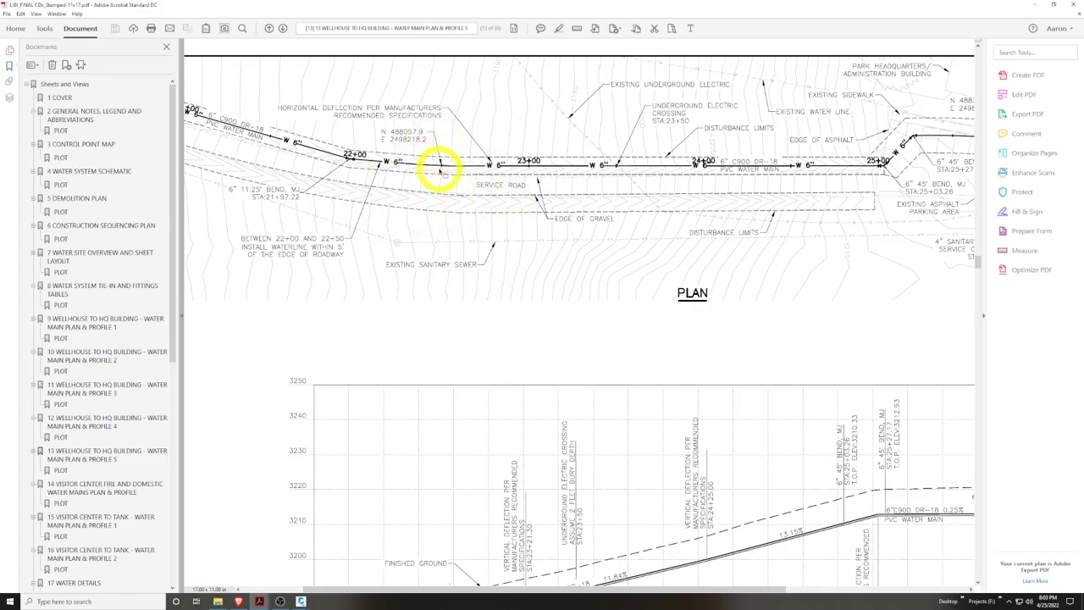
{"action": "scroll", "coordinate": [446, 182], "scroll_direction": "down", "scroll_amount": 1}
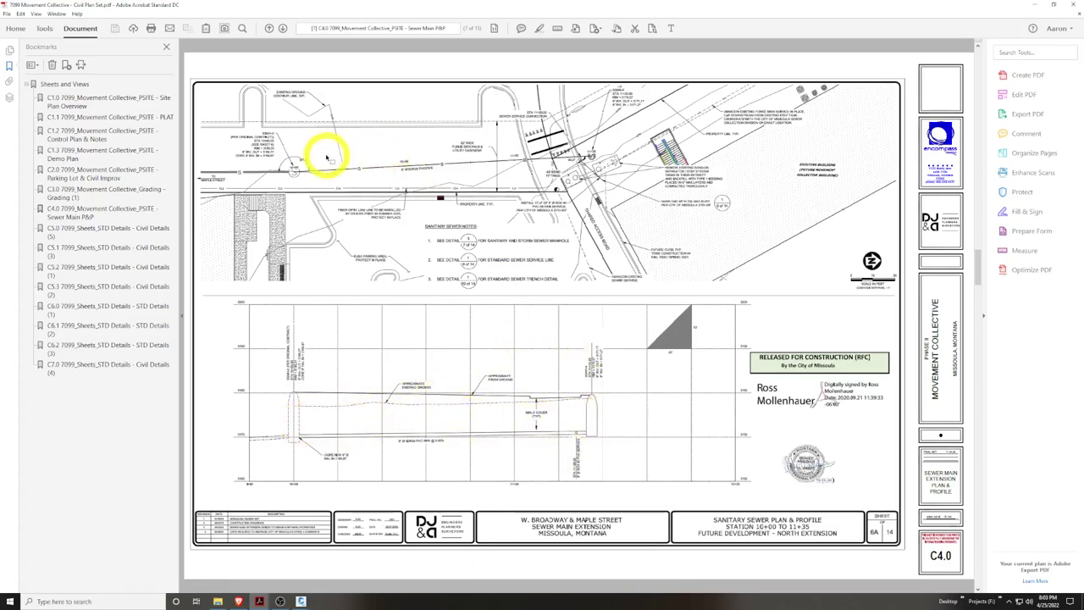
{"action": "scroll", "coordinate": [326, 157], "scroll_direction": "up", "scroll_amount": 3, "text": "ctrl"}
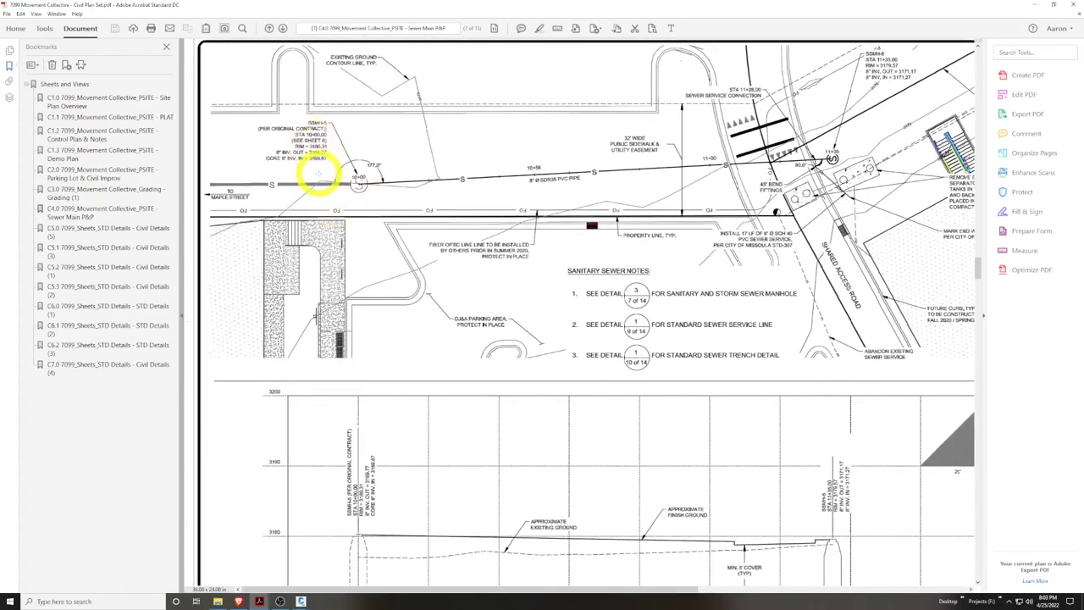
{"action": "scroll", "coordinate": [317, 176], "scroll_direction": "up", "scroll_amount": 1}
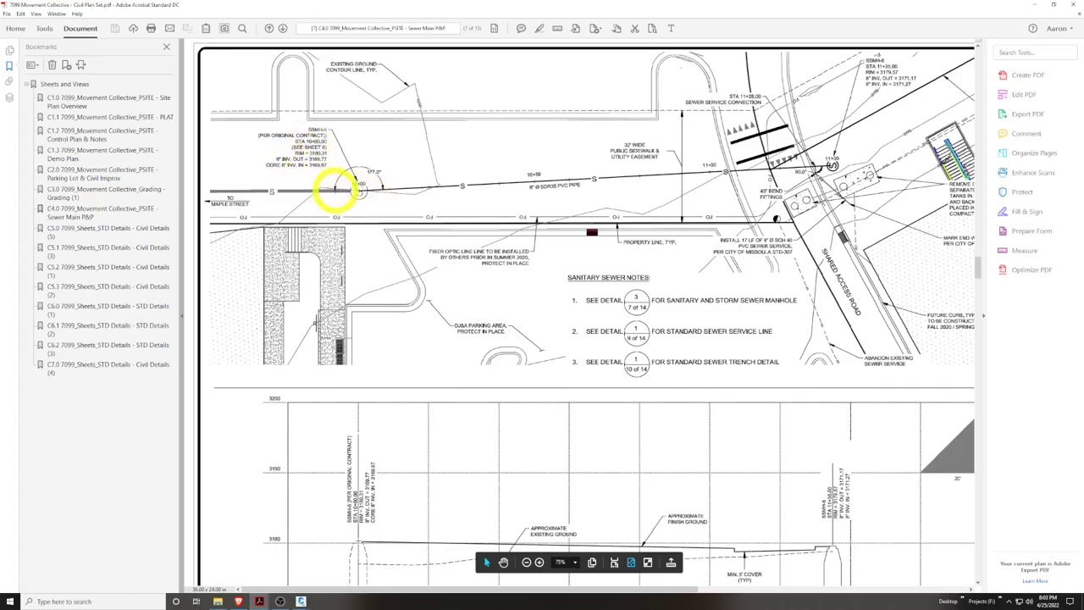
{"action": "scroll", "coordinate": [625, 200], "scroll_direction": "right", "scroll_amount": 5}
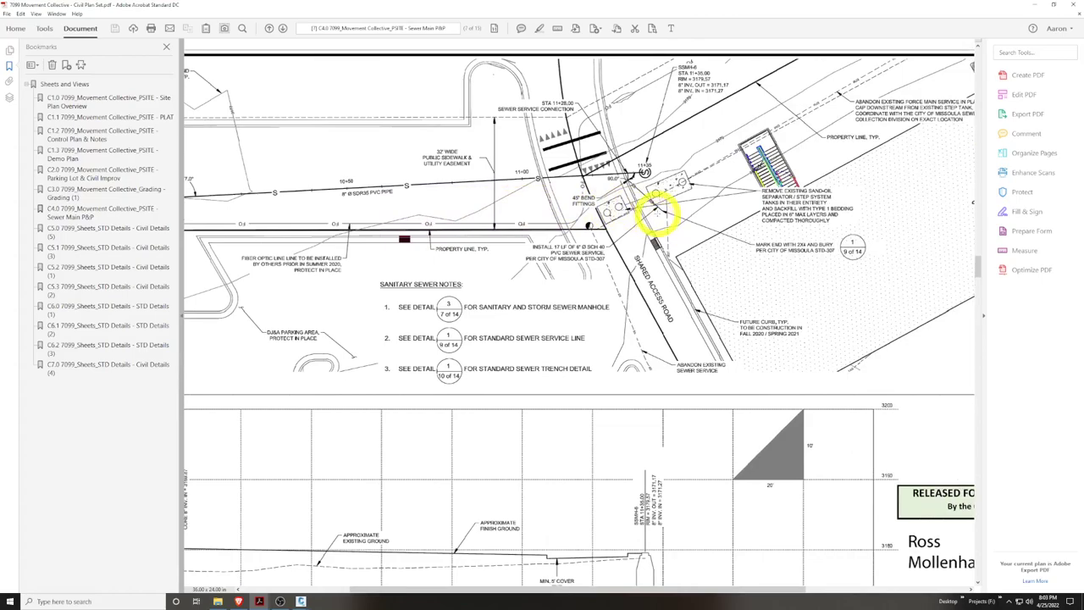
{"action": "scroll", "coordinate": [660, 210], "scroll_direction": "up", "scroll_amount": 1}
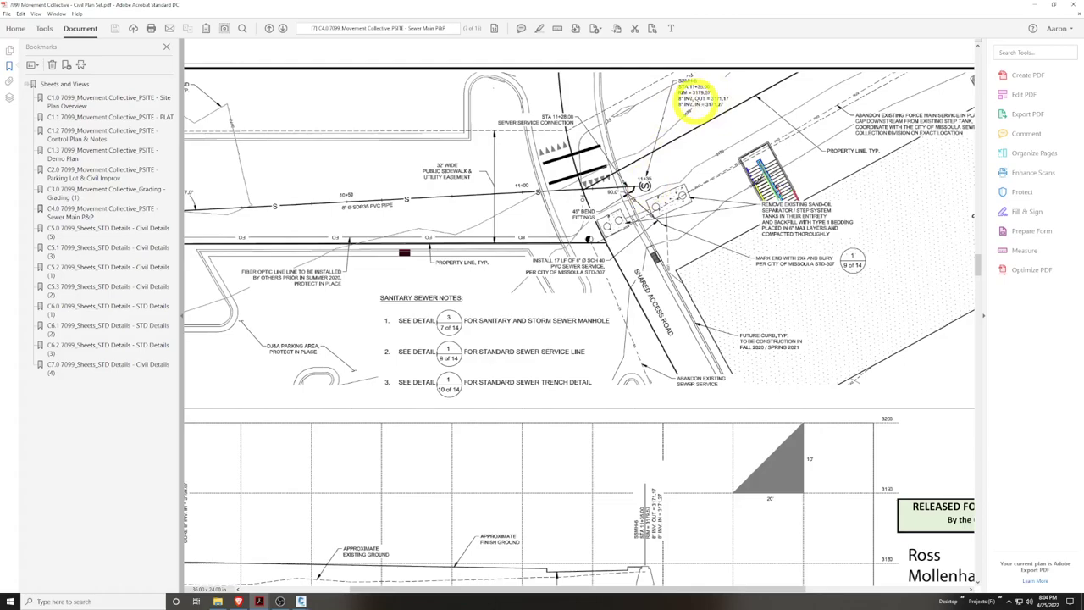
{"action": "scroll", "coordinate": [348, 199], "scroll_direction": "left", "scroll_amount": 2}
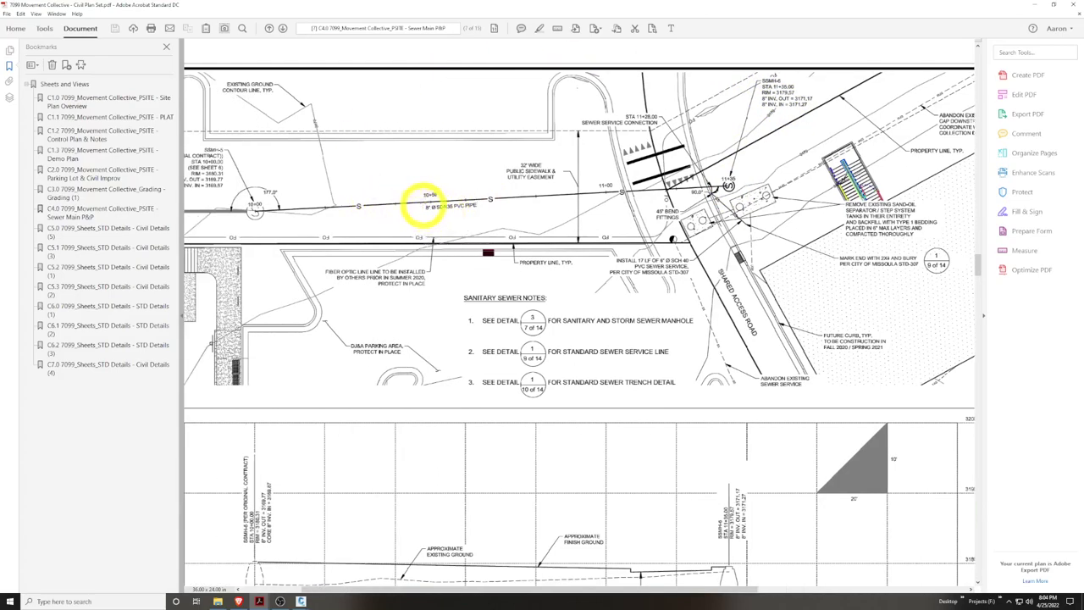
{"action": "left_click_drag", "start_coordinate": [443, 211], "coordinate": [492, 215]}
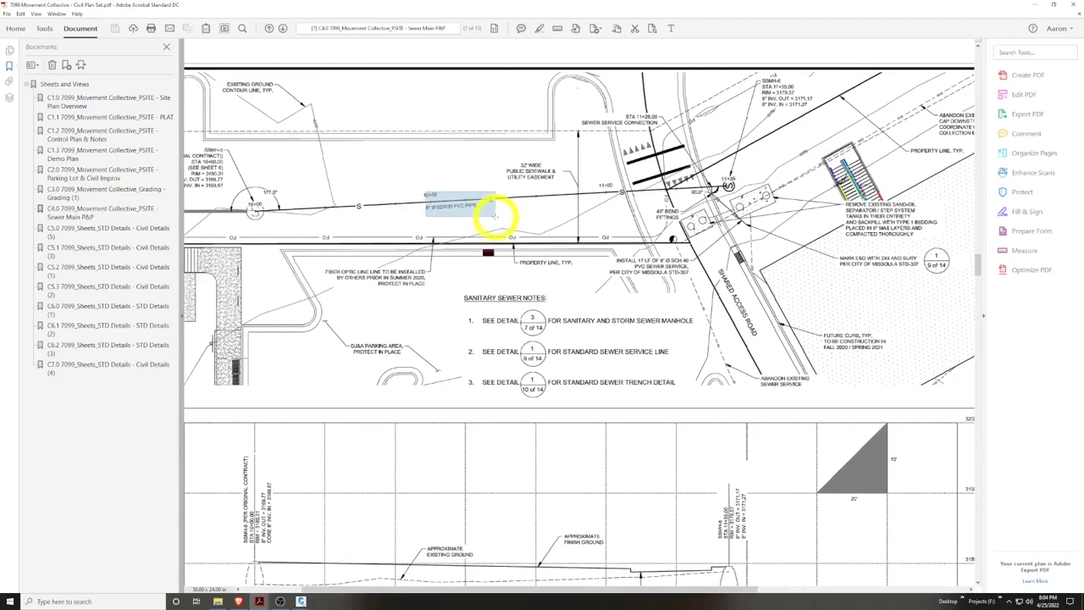
{"action": "left_click_drag", "start_coordinate": [491, 216], "coordinate": [494, 231]}
{"action": "scroll", "coordinate": [496, 211], "scroll_direction": "down", "scroll_amount": 1}
{"action": "scroll", "coordinate": [448, 300], "scroll_direction": "down", "scroll_amount": 5, "text": "ctrl"}
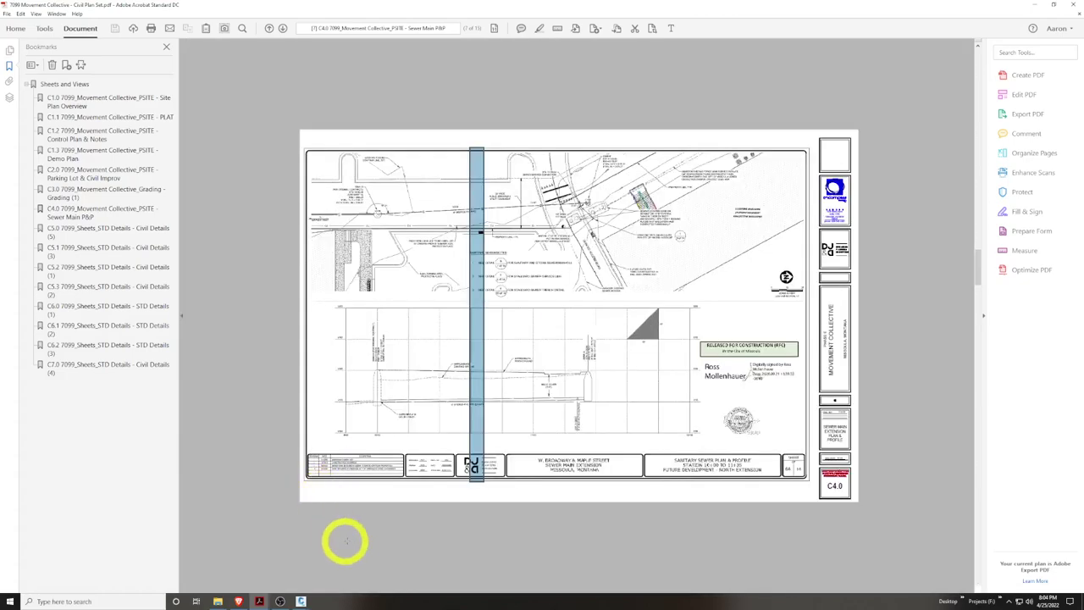
{"action": "left_click", "coordinate": [395, 428]}
{"action": "scroll", "coordinate": [405, 405], "scroll_direction": "up", "scroll_amount": 5, "text": "ctrl"}
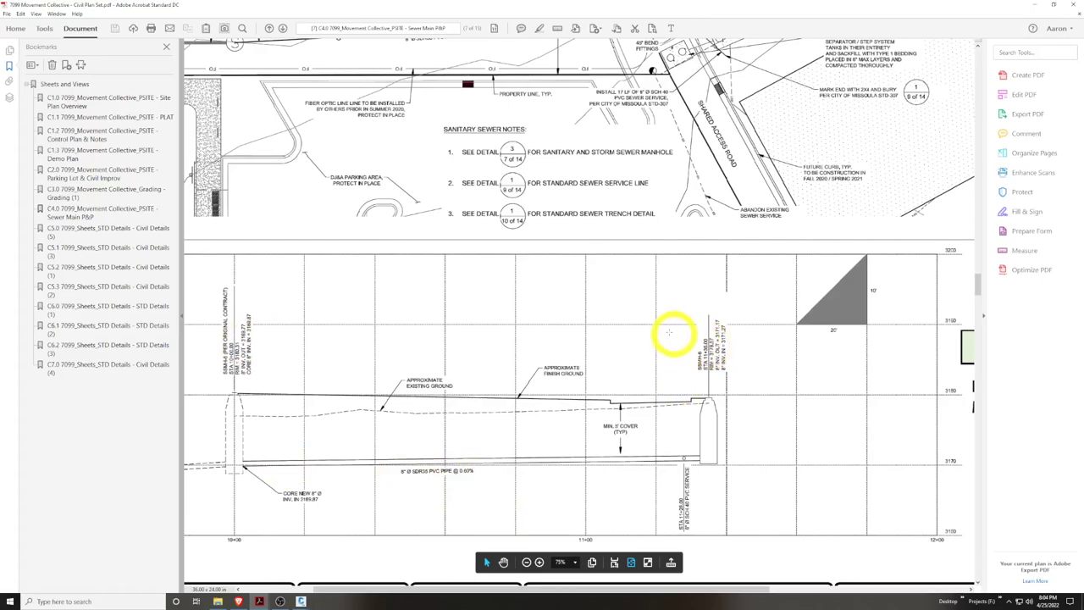
{"action": "scroll", "coordinate": [669, 335], "scroll_direction": "down", "scroll_amount": 4, "text": "ctrl"}
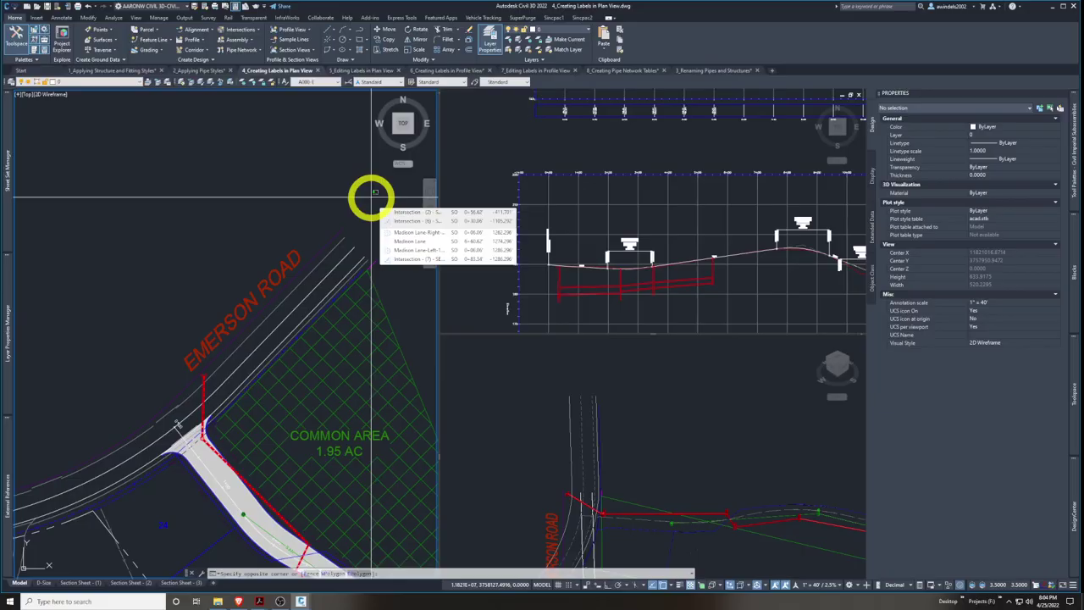
Cancel the selection and open the Add Labels dialog from Annotate > Add Labels
{"action": "key", "text": "Escape"}
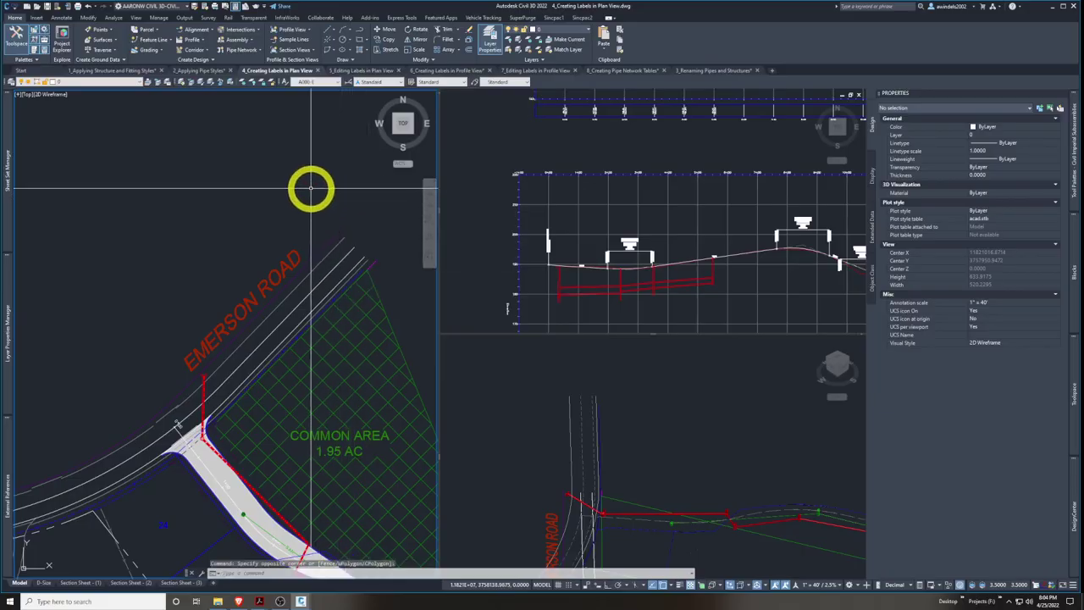
{"action": "left_click", "coordinate": [61, 18]}
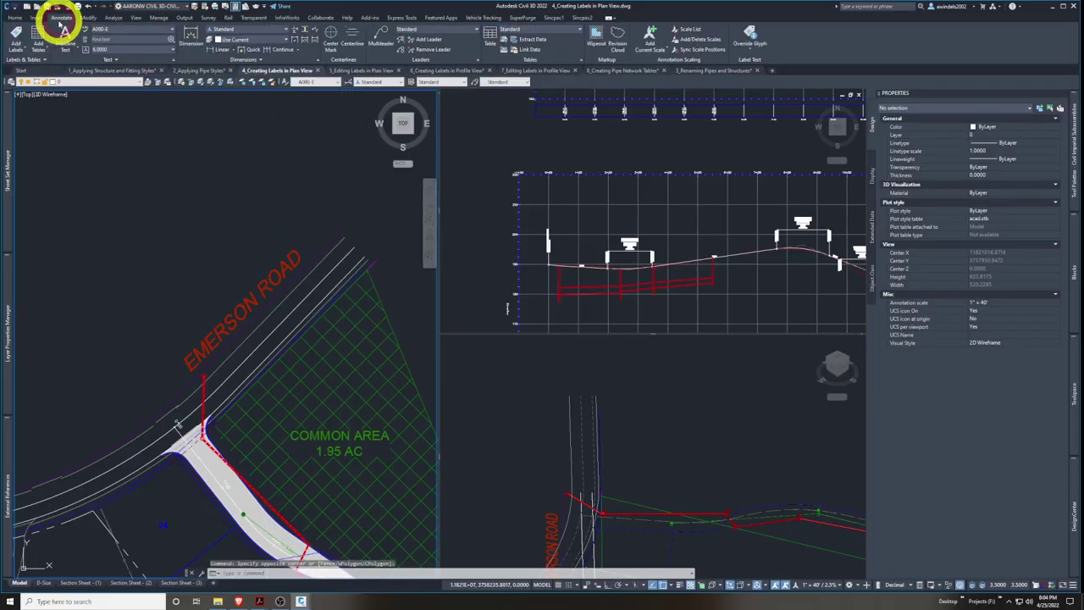
{"action": "left_click", "coordinate": [23, 49]}
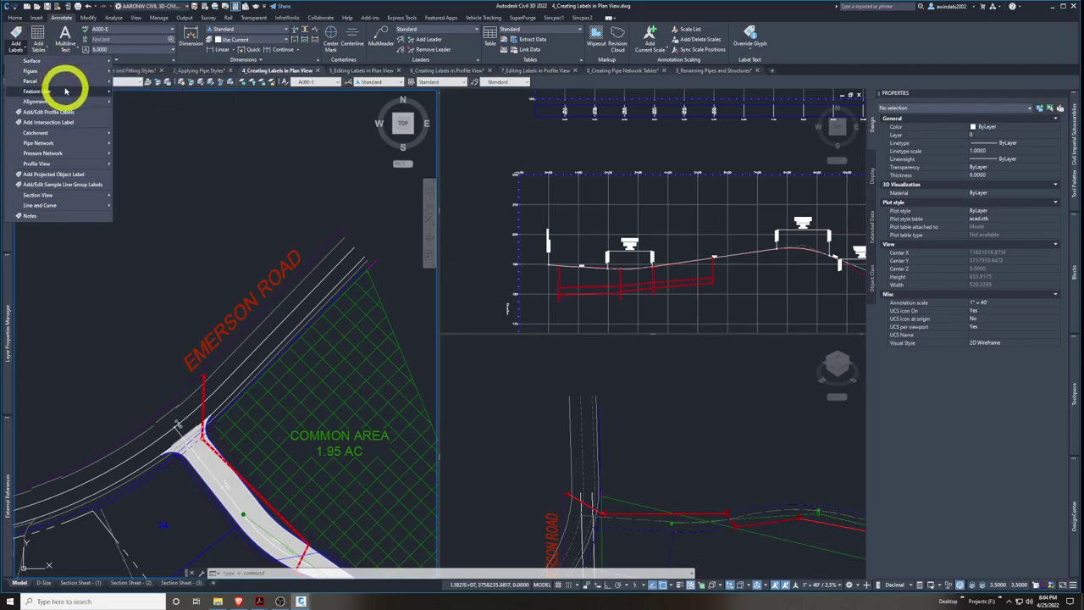
{"action": "mouse_move", "coordinate": [93, 144]}
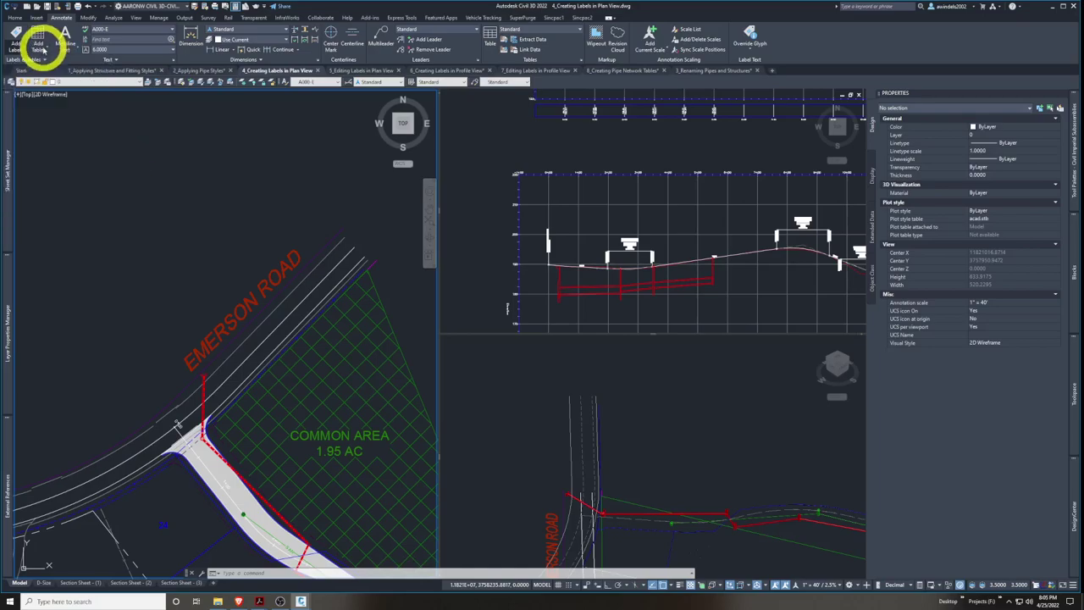
{"action": "left_click", "coordinate": [17, 34]}
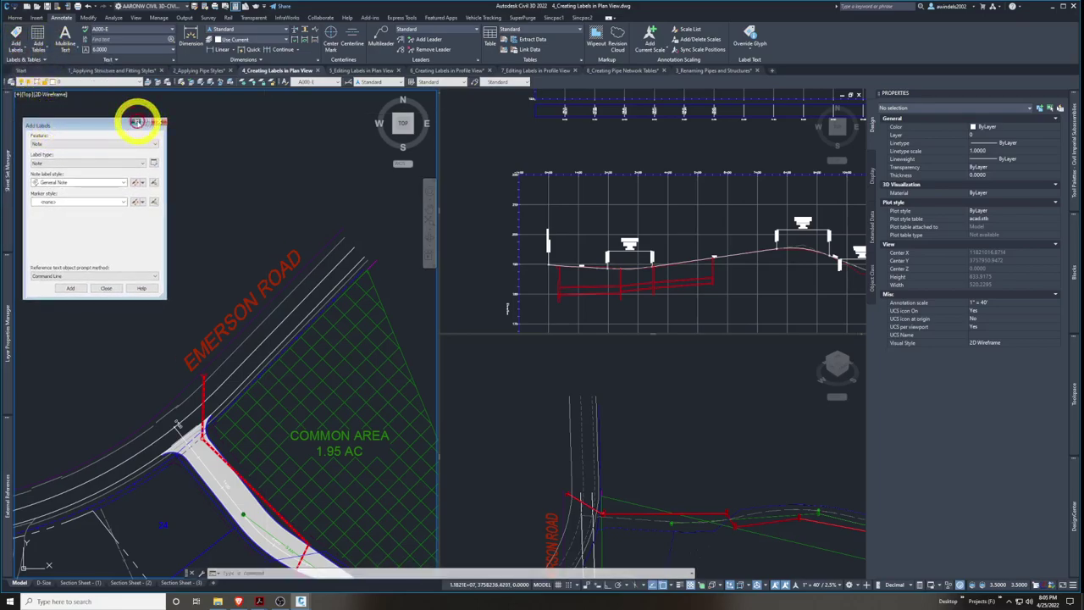
Set Add Labels to the Pipe Network feature with the Entire Network Plan label type
{"action": "left_click", "coordinate": [135, 121]}
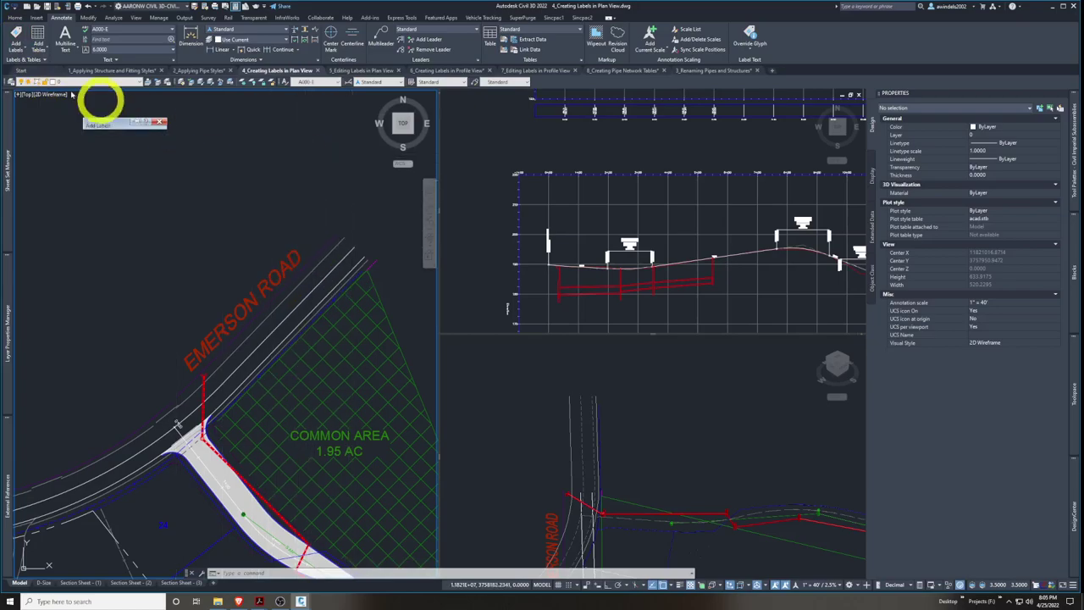
{"action": "mouse_move", "coordinate": [89, 123]}
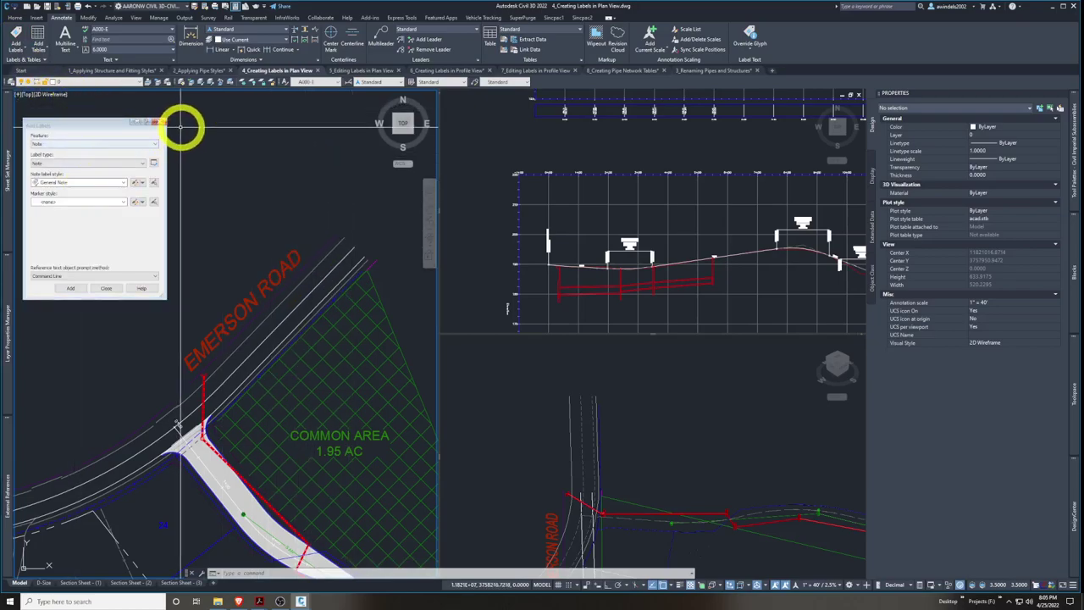
{"action": "left_click", "coordinate": [75, 145]}
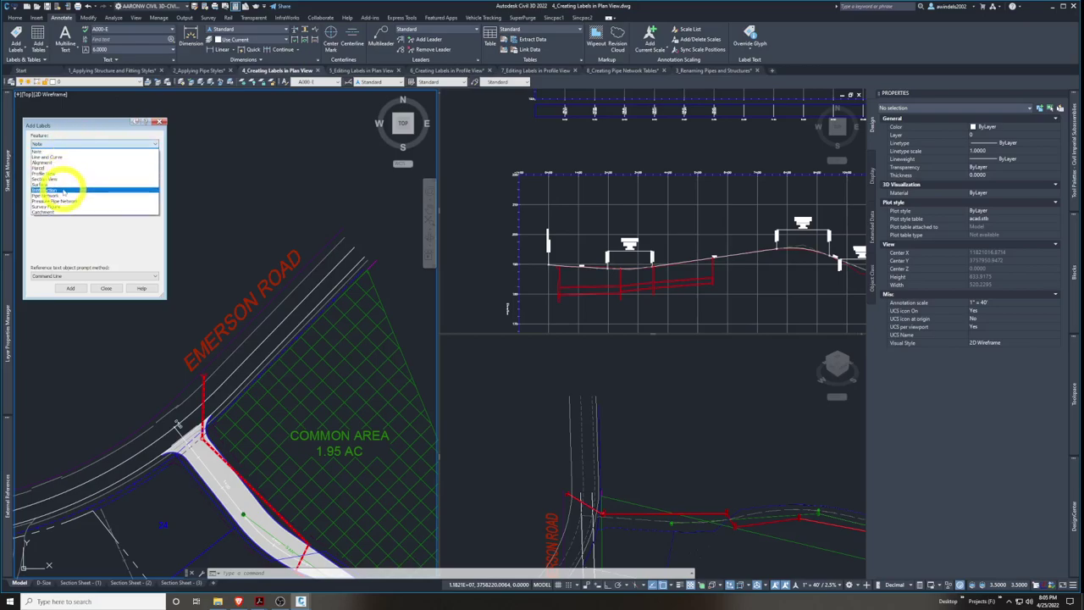
{"action": "left_click", "coordinate": [39, 195]}
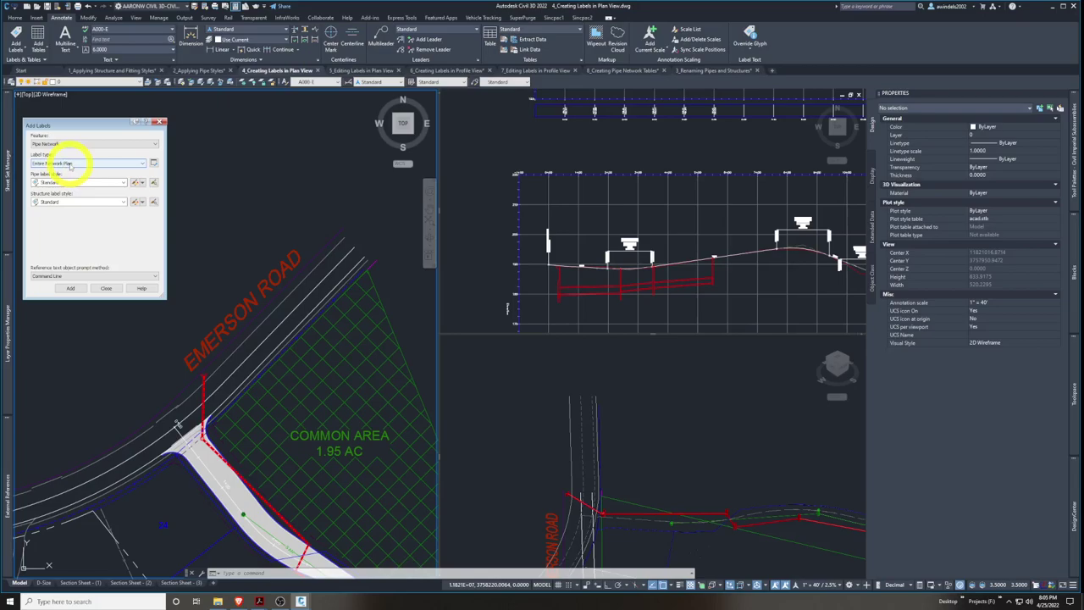
{"action": "left_click", "coordinate": [70, 163]}
{"action": "left_click", "coordinate": [71, 170]}
Choose C-STRM - Pipe Data (One Line) and C-STRM - Structure Data styles, then click Add
{"action": "left_click", "coordinate": [84, 182]}
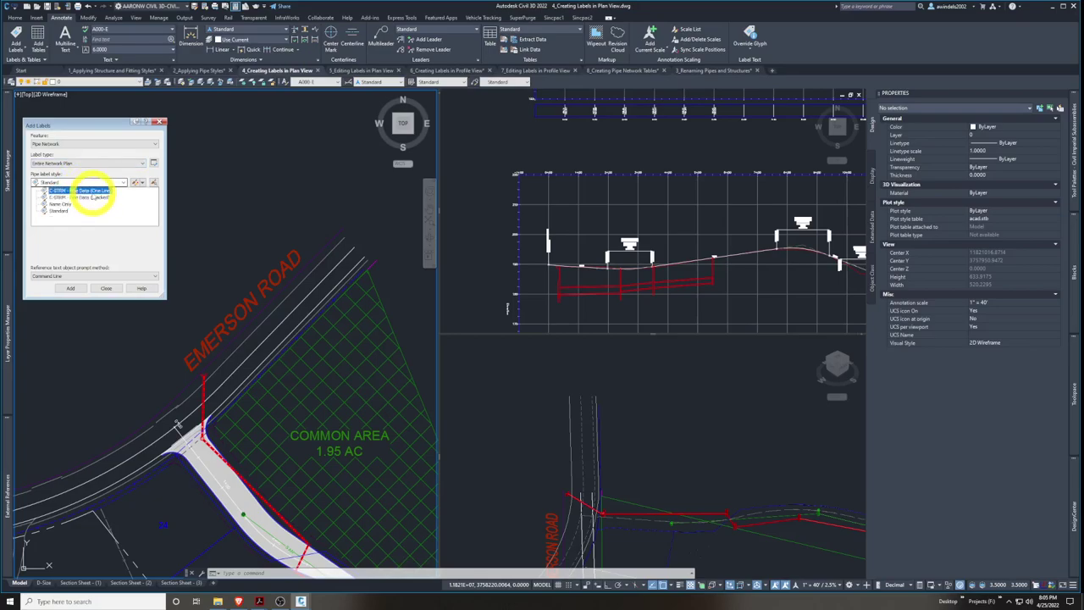
{"action": "left_click", "coordinate": [91, 190]}
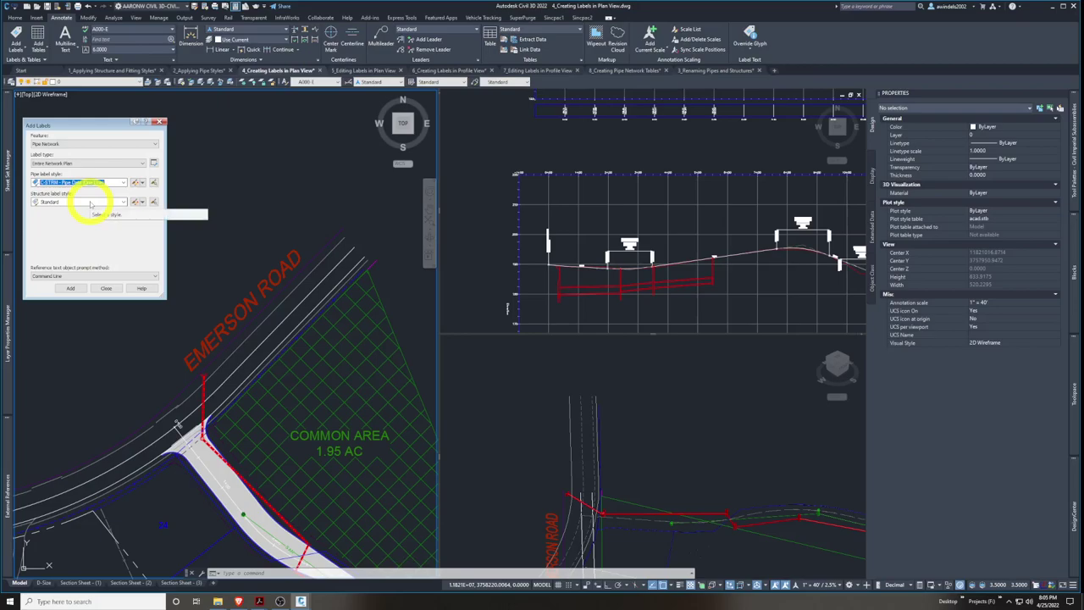
{"action": "left_click", "coordinate": [90, 202]}
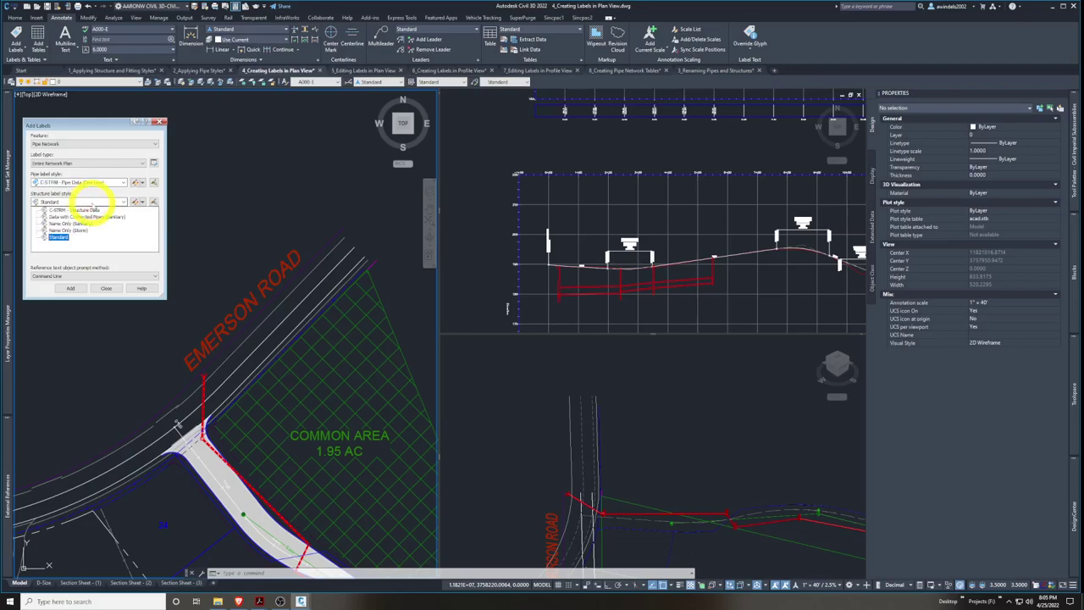
{"action": "left_click", "coordinate": [89, 210]}
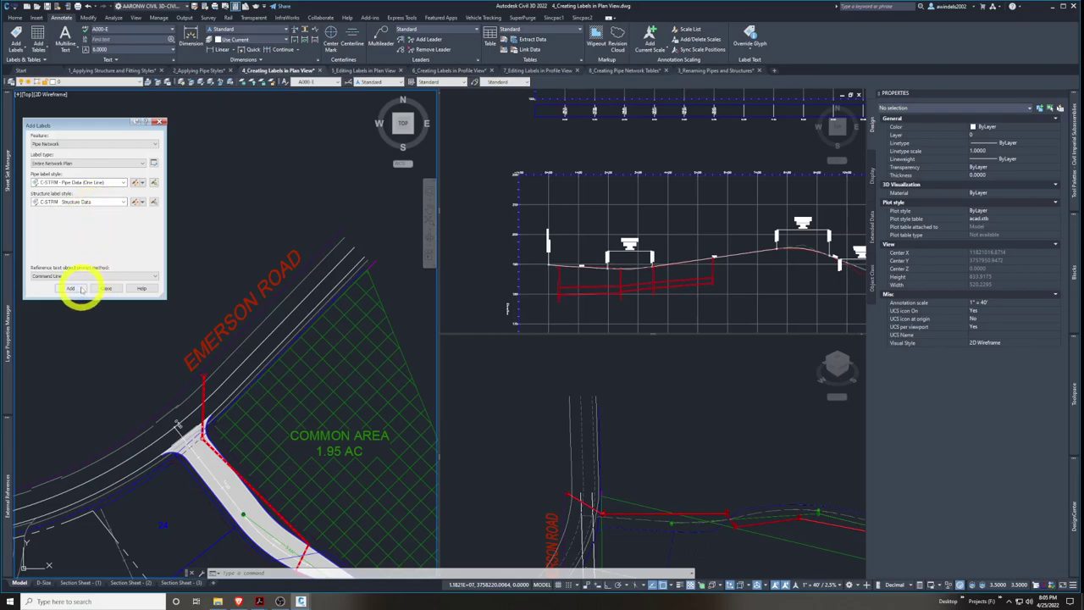
{"action": "mouse_move", "coordinate": [100, 125]}
{"action": "left_mouse_down"}
{"action": "mouse_move", "coordinate": [126, 141]}
{"action": "mouse_move", "coordinate": [100, 116]}
{"action": "left_mouse_up"}
{"action": "left_click", "coordinate": [91, 135]}
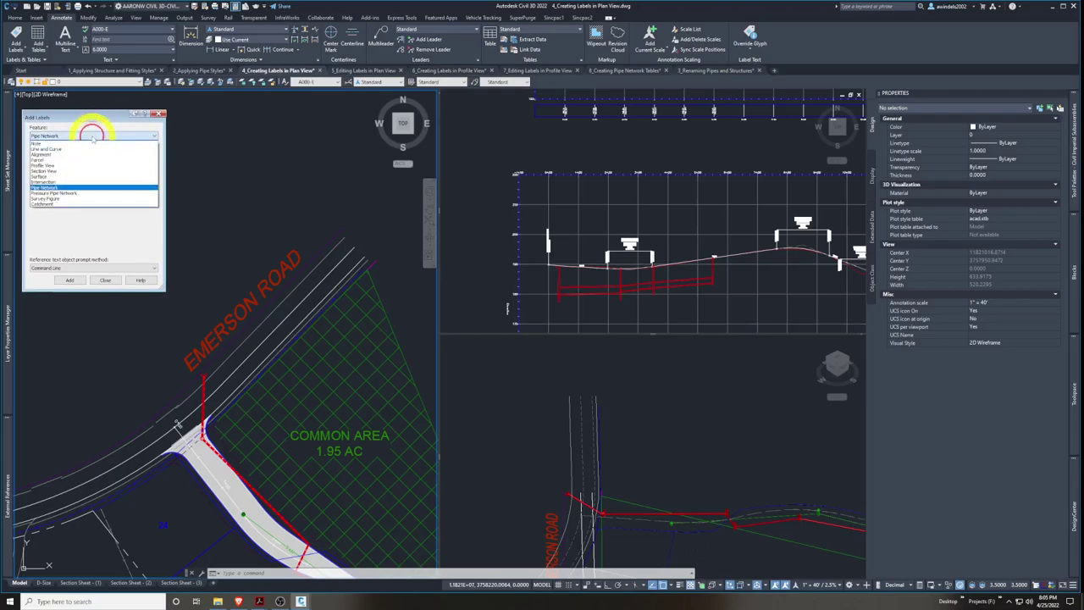
{"action": "left_click", "coordinate": [78, 188]}
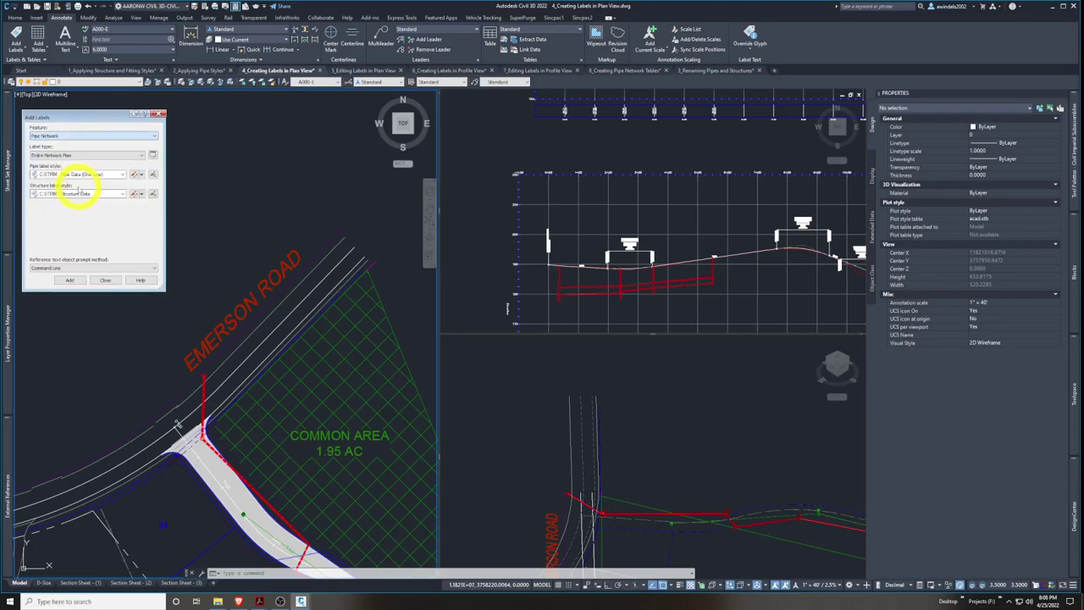
{"action": "left_click", "coordinate": [71, 281]}
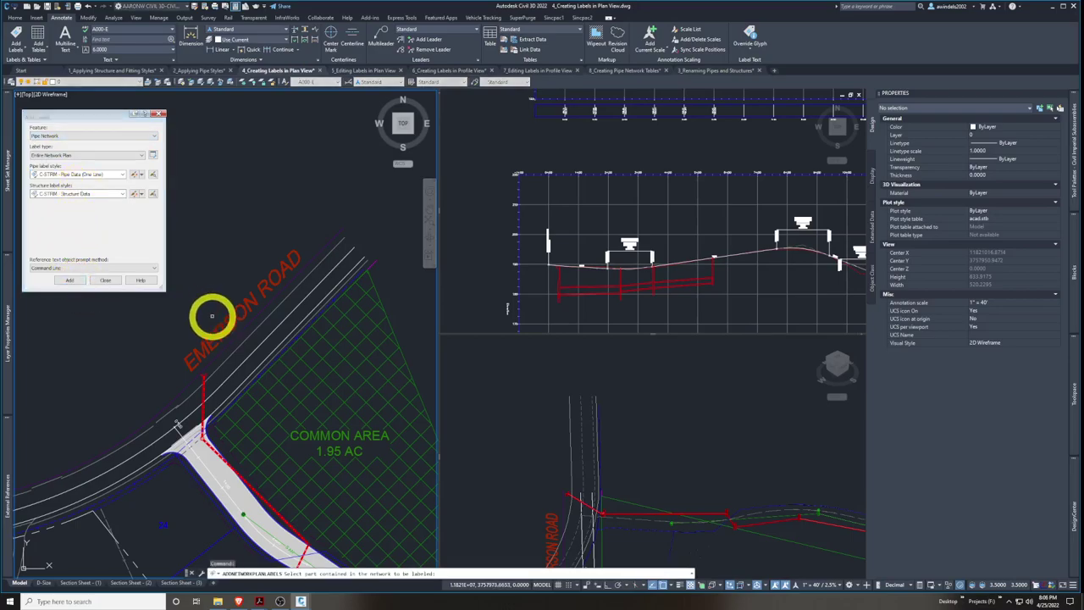
Pick a storm pipe to label the entire network in plan, then end the command
{"action": "left_click", "coordinate": [212, 316]}
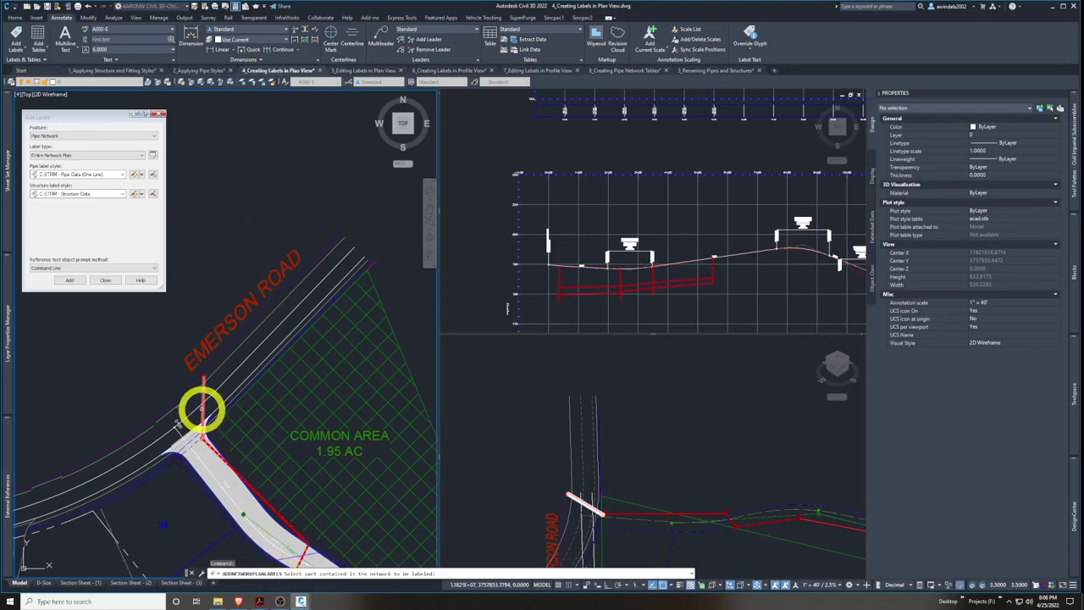
{"action": "left_click", "coordinate": [202, 411]}
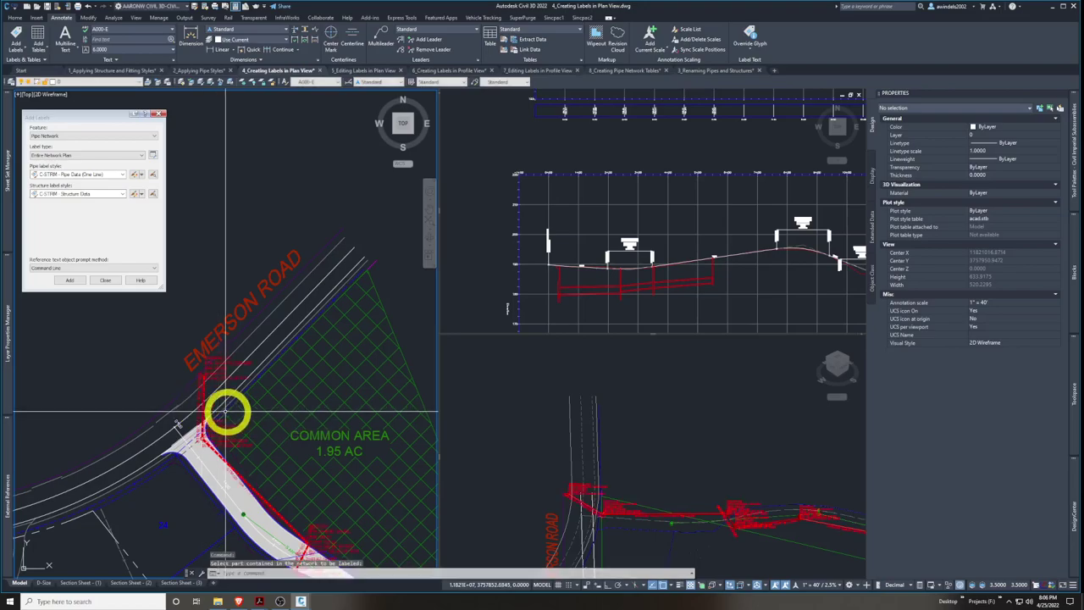
{"action": "middle_click_drag", "start_coordinate": [285, 431], "coordinate": [356, 288]}
{"action": "scroll", "coordinate": [356, 288], "scroll_direction": "down", "scroll_amount": 3}
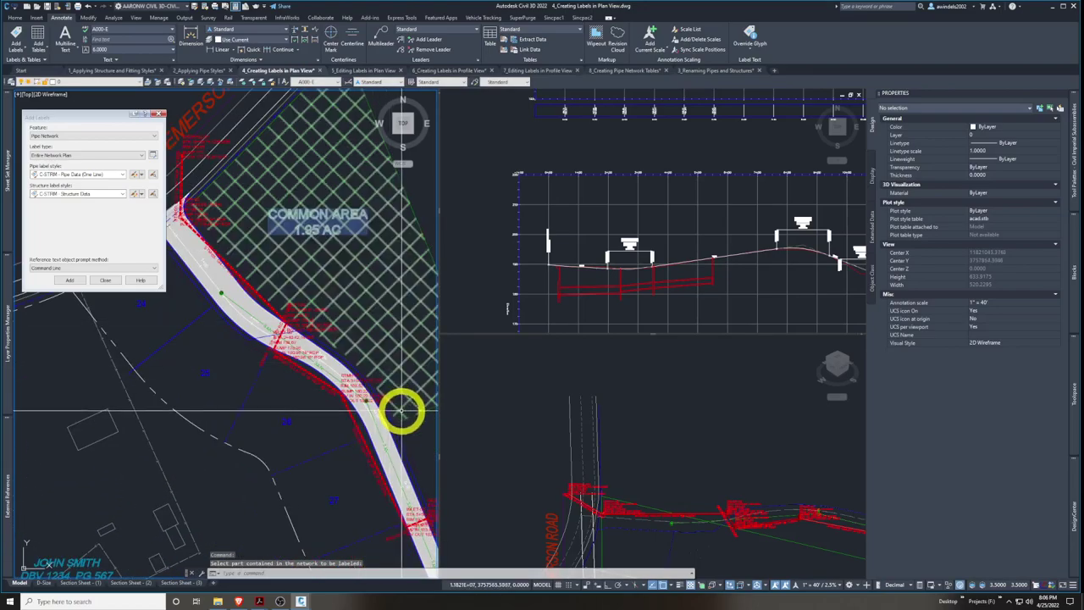
{"action": "scroll", "coordinate": [405, 413], "scroll_direction": "up", "scroll_amount": 3}
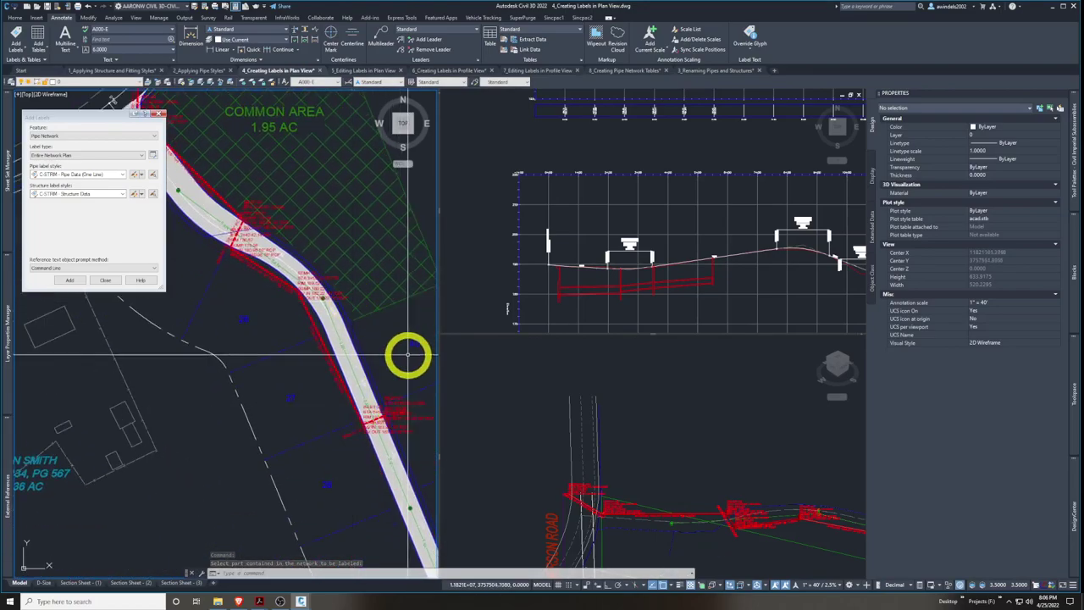
{"action": "key", "text": "Escape"}
Zoom in near Emerson Road to inspect a pipe label, then zoom back out
{"action": "middle_click_drag", "start_coordinate": [408, 355], "coordinate": [321, 385]}
{"action": "scroll", "coordinate": [321, 386], "scroll_direction": "up", "scroll_amount": 3}
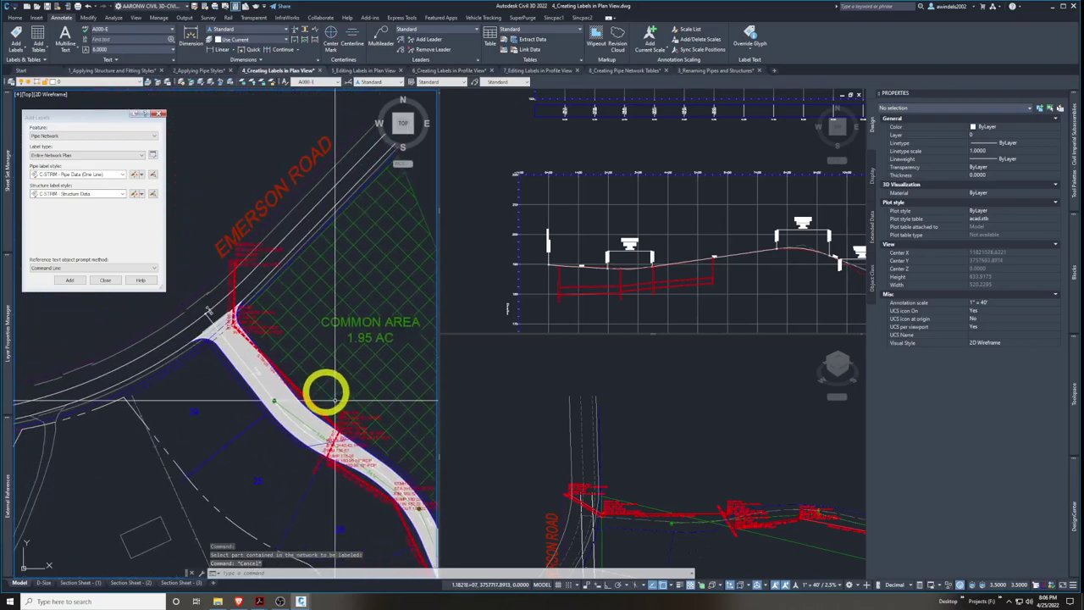
{"action": "scroll", "coordinate": [227, 303], "scroll_direction": "up", "scroll_amount": 3}
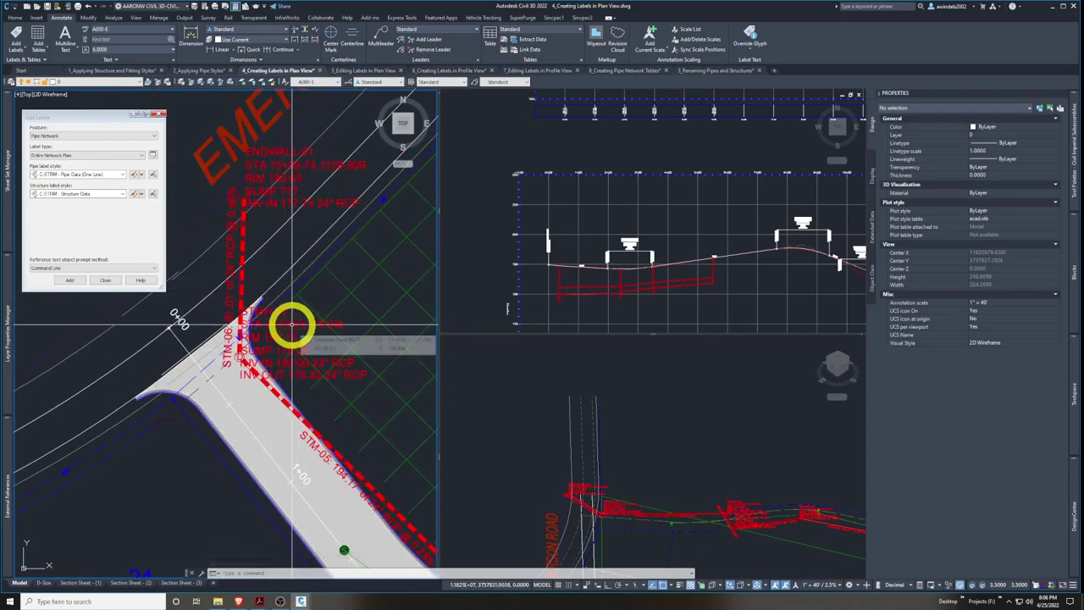
{"action": "left_click", "coordinate": [230, 252]}
{"action": "middle_click_drag", "start_coordinate": [262, 252], "coordinate": [247, 303]}
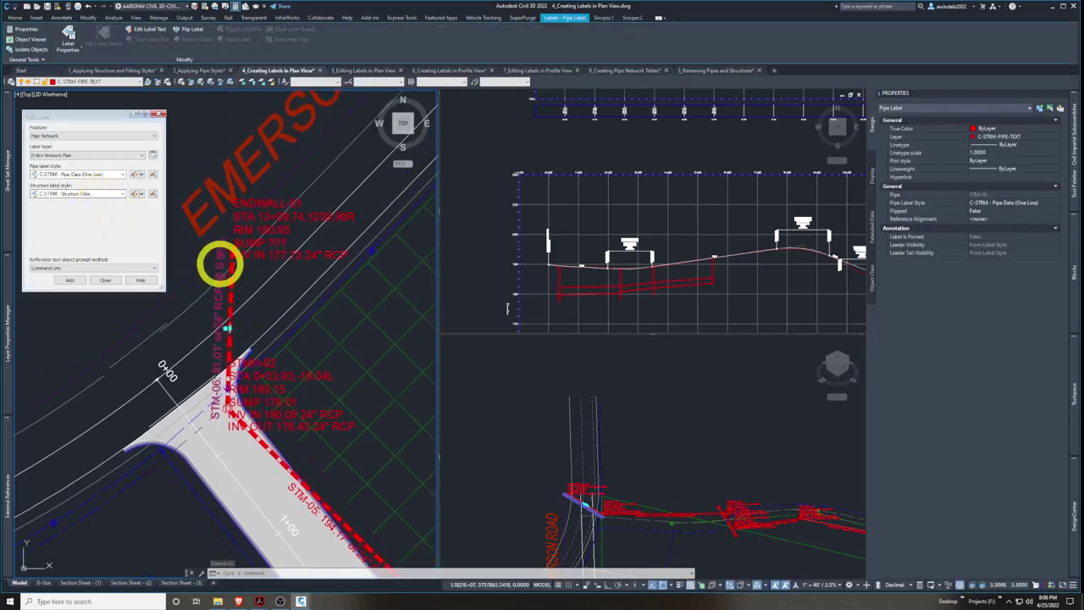
{"action": "key", "text": "Escape"}
{"action": "key", "text": "Escape"}
{"action": "scroll", "coordinate": [266, 296], "scroll_direction": "down", "scroll_amount": 3}
{"action": "scroll", "coordinate": [247, 277], "scroll_direction": "down", "scroll_amount": 3}
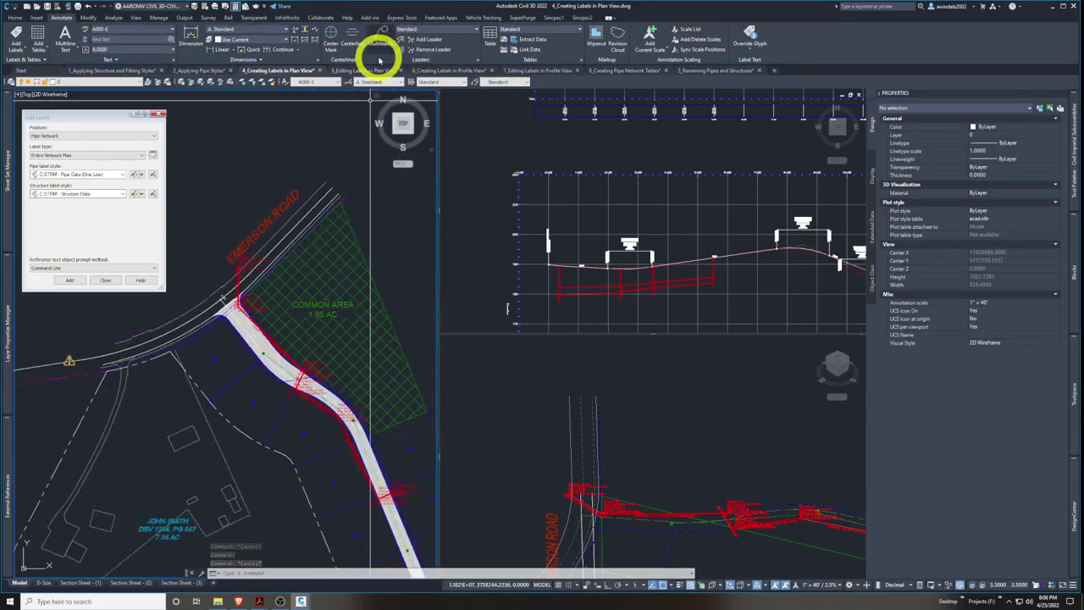
Switch to the 5_Editing Labels in Plan View drawing and bring the INLET-01 and INLET-02 labels into view
{"action": "left_click", "coordinate": [379, 71]}
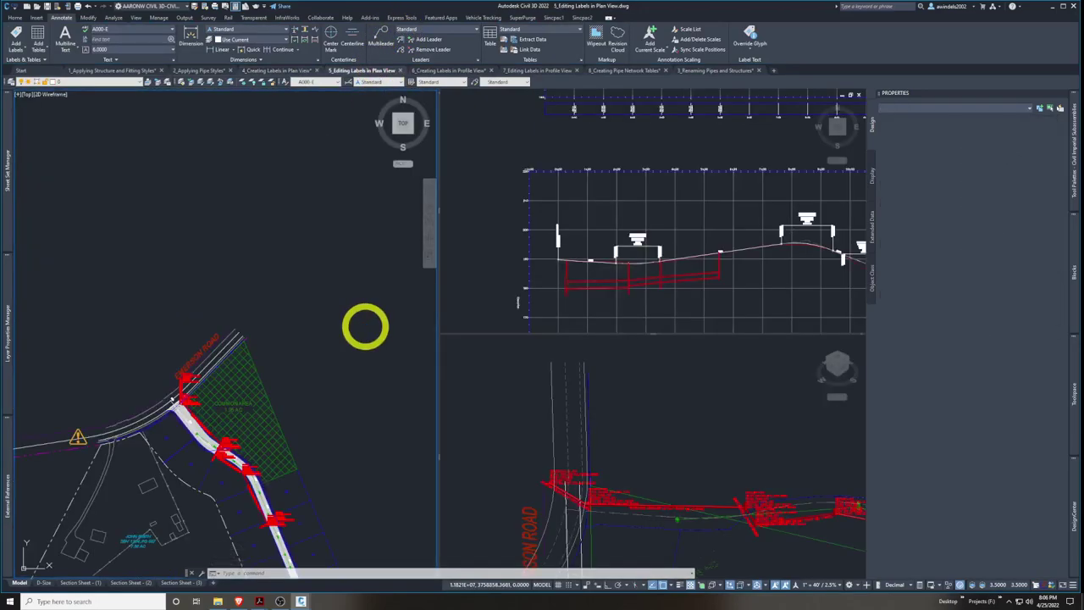
{"action": "left_click", "coordinate": [362, 326]}
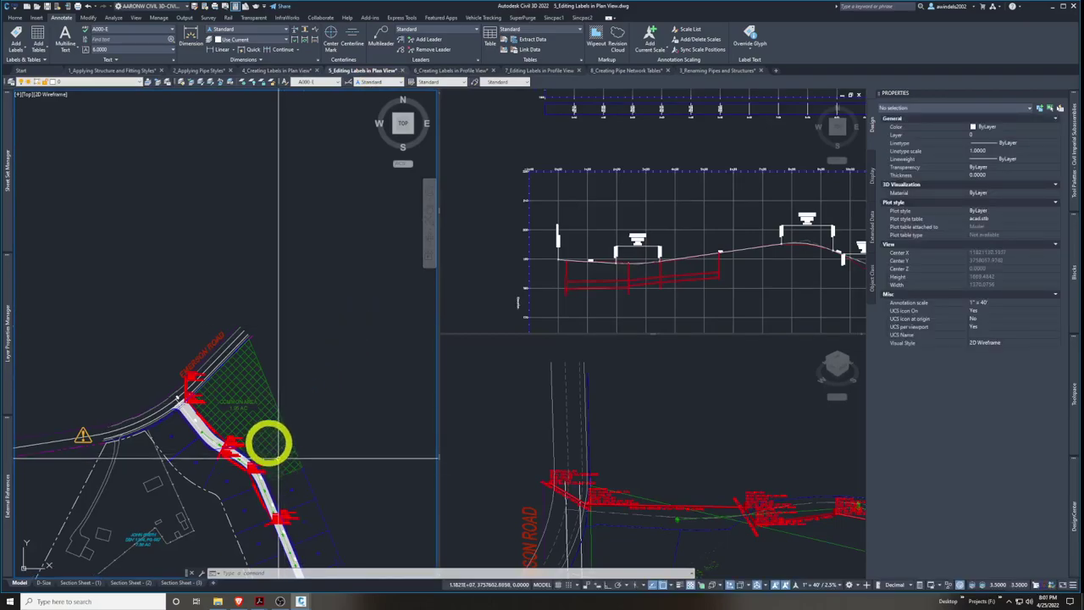
{"action": "middle_click_drag", "start_coordinate": [256, 441], "coordinate": [283, 382]}
{"action": "scroll", "coordinate": [254, 373], "scroll_direction": "up", "scroll_amount": 6}
{"action": "scroll", "coordinate": [165, 312], "scroll_direction": "down", "scroll_amount": 3}
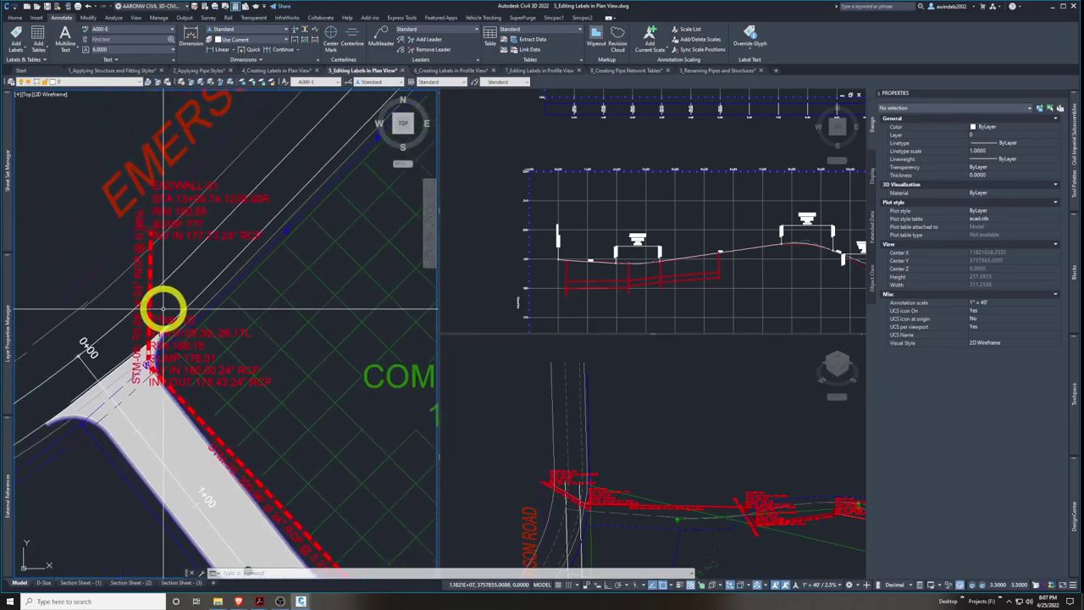
{"action": "middle_click_drag", "start_coordinate": [334, 576], "coordinate": [279, 392]}
{"action": "scroll", "coordinate": [279, 392], "scroll_direction": "up", "scroll_amount": 4}
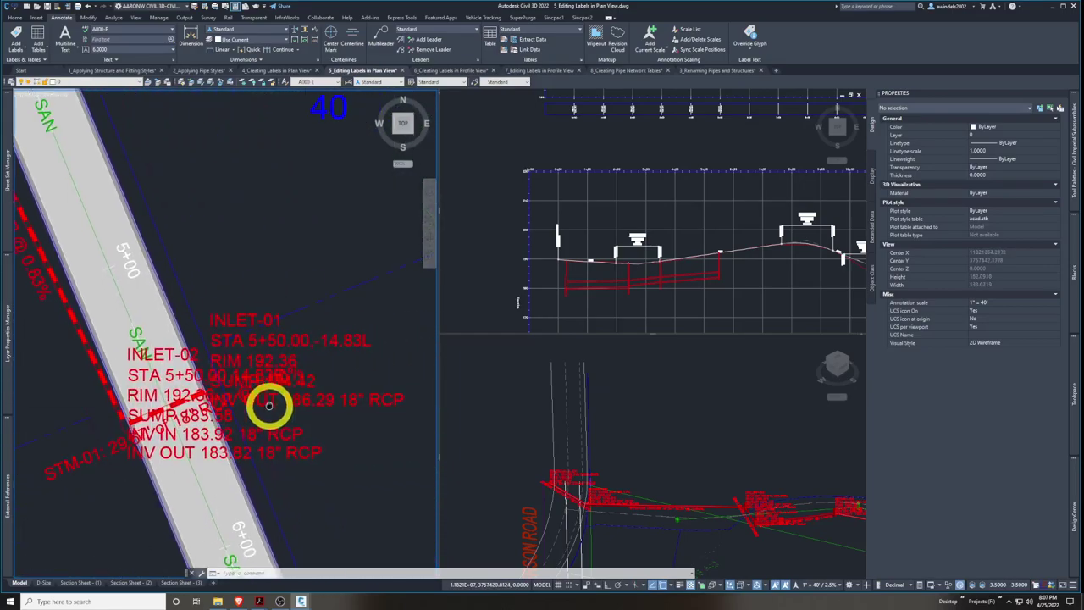
{"action": "scroll", "coordinate": [270, 409], "scroll_direction": "down", "scroll_amount": 3}
{"action": "scroll", "coordinate": [271, 414], "scroll_direction": "up", "scroll_amount": 3}
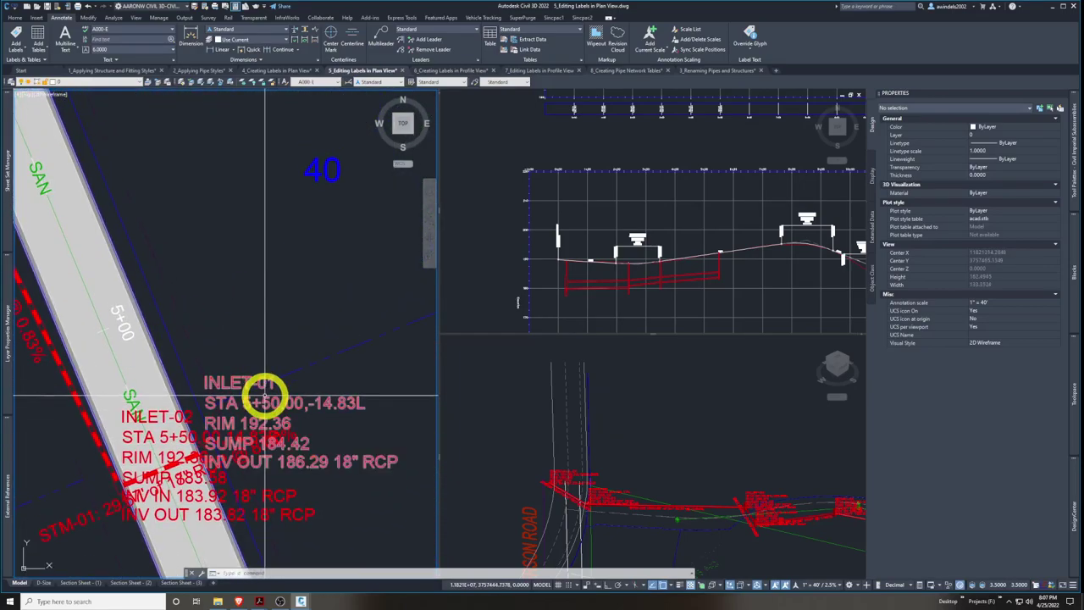
Drag the INLET-01 structure label up-right, clear of the road, onto a leader
{"action": "left_click", "coordinate": [261, 402]}
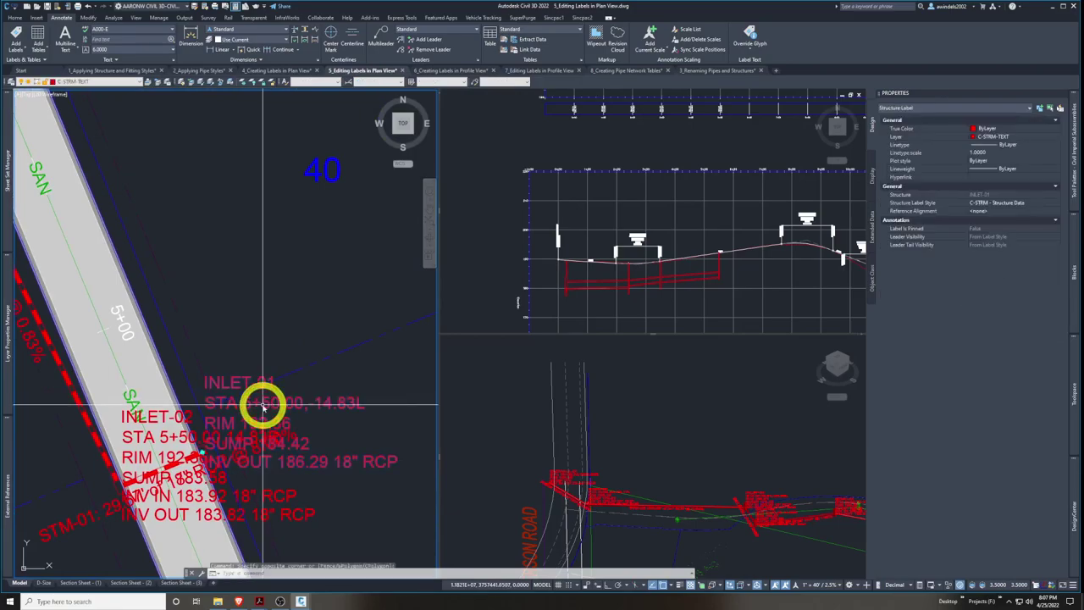
{"action": "middle_click_drag", "start_coordinate": [262, 443], "coordinate": [271, 404]}
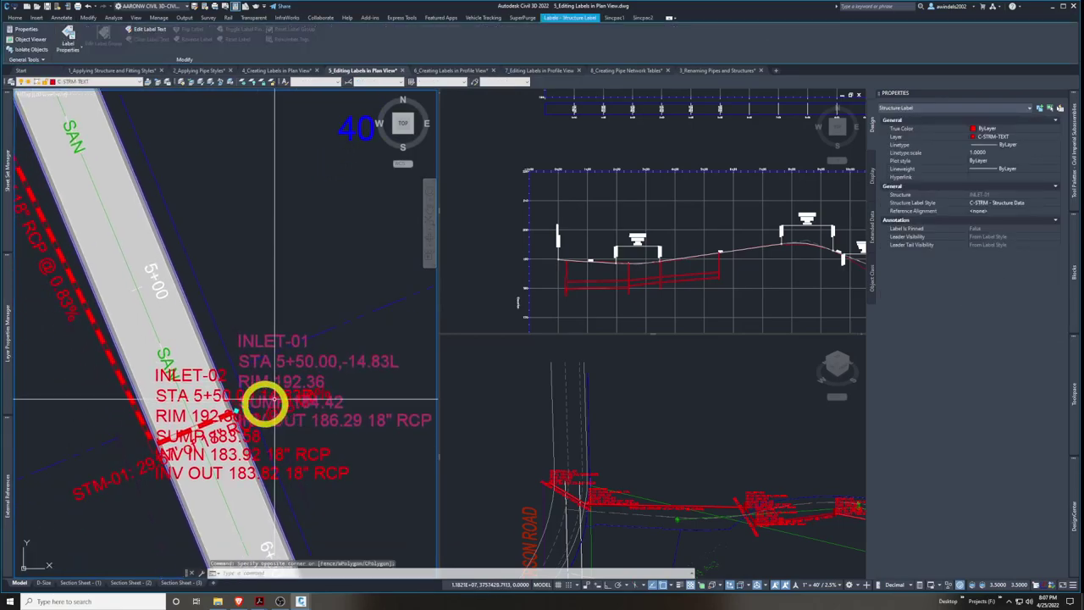
{"action": "left_click", "coordinate": [237, 411]}
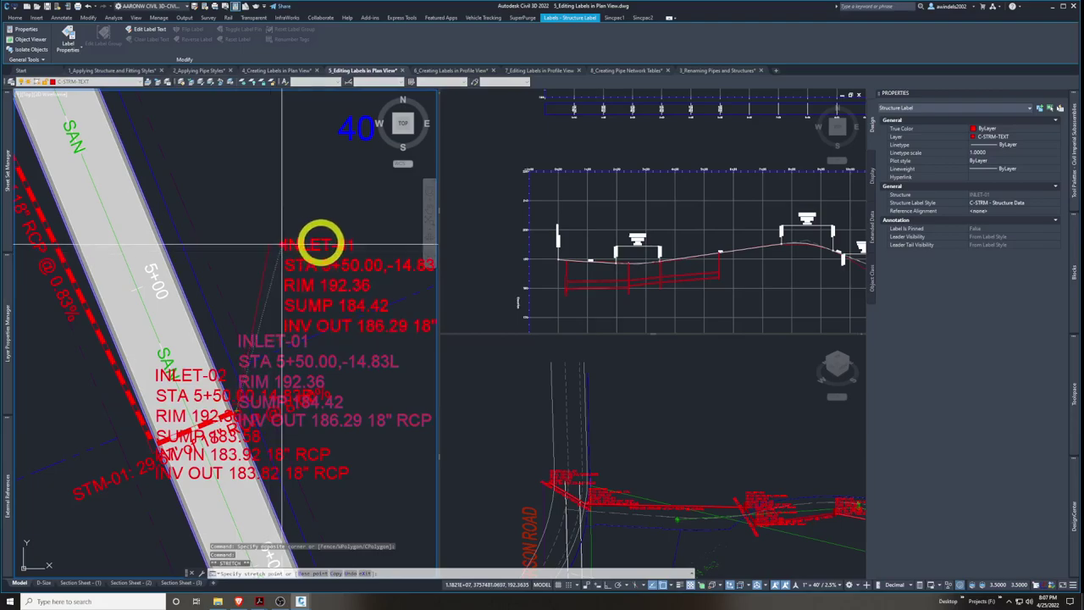
{"action": "middle_click_drag", "start_coordinate": [254, 188], "coordinate": [235, 212]}
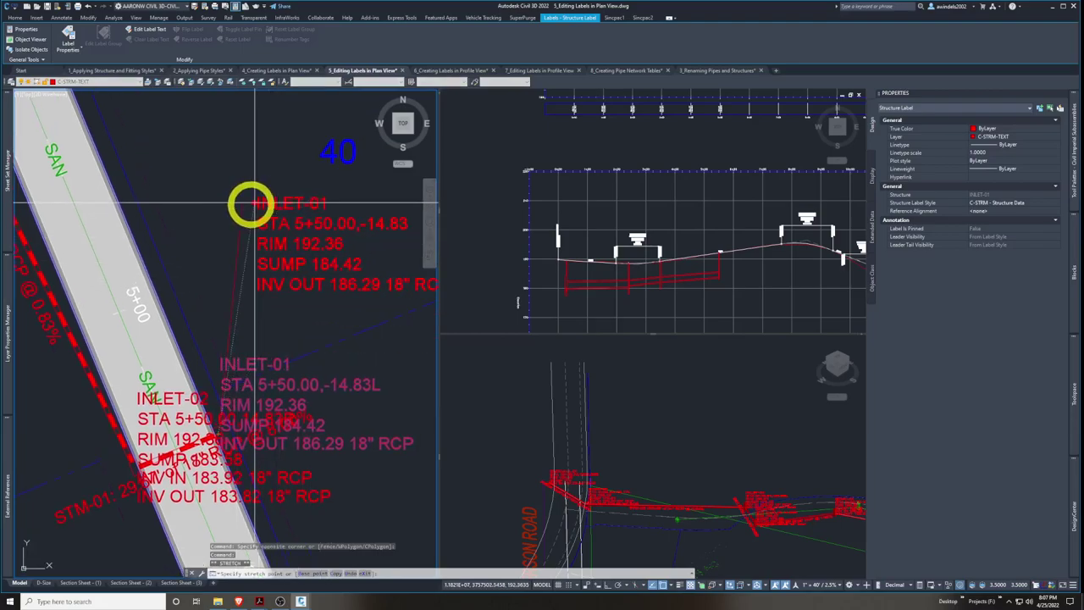
{"action": "left_click", "coordinate": [247, 198]}
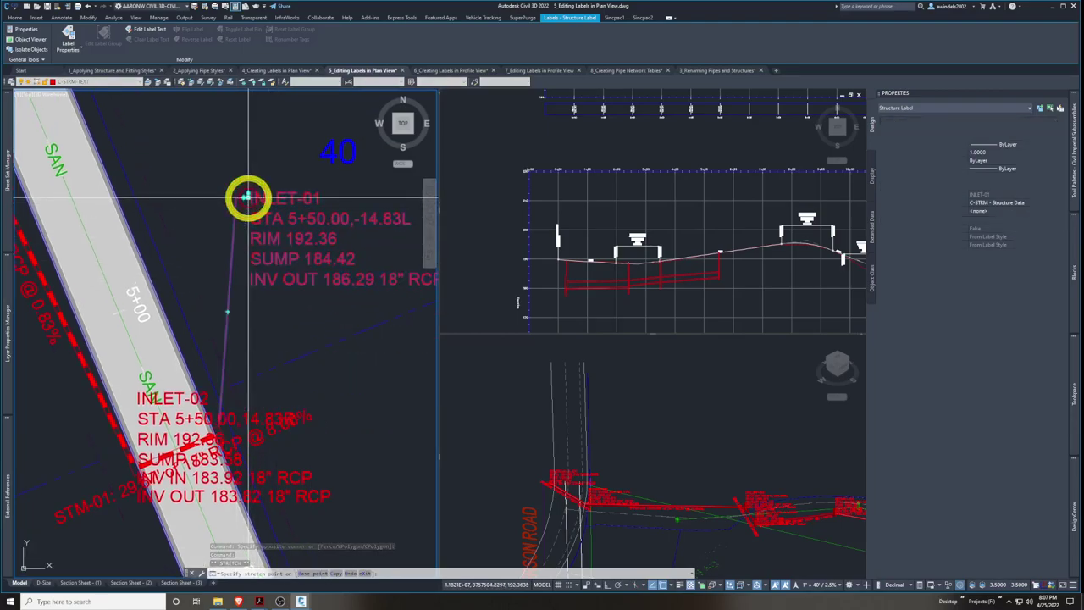
Leave the INLET-01 label and its leader in place, cancelling further moves, and clear the selection
{"action": "middle_click_drag", "start_coordinate": [322, 418], "coordinate": [331, 394]}
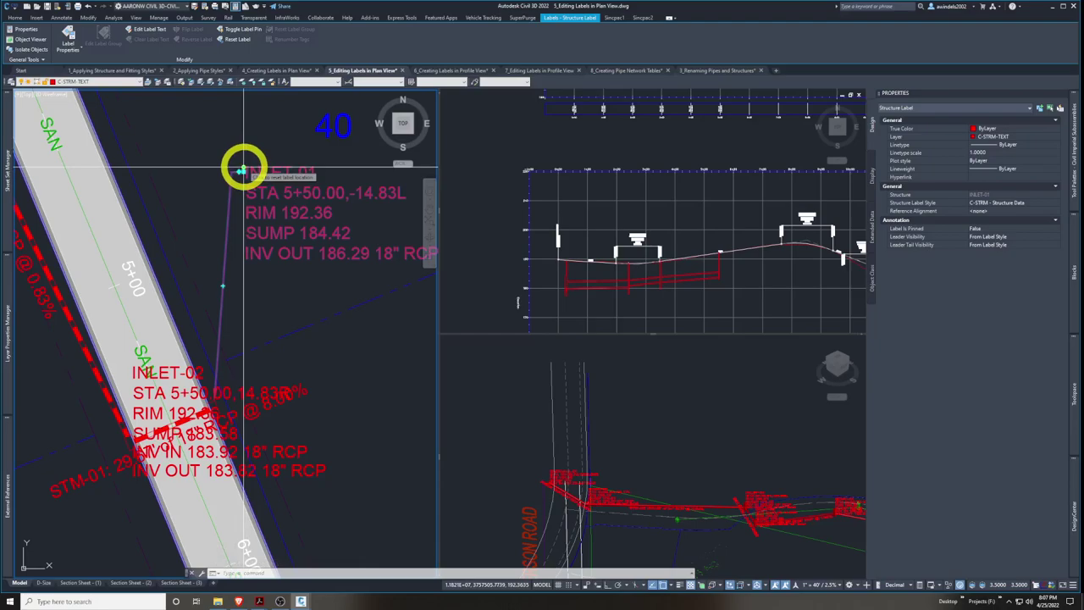
{"action": "left_click", "coordinate": [243, 170]}
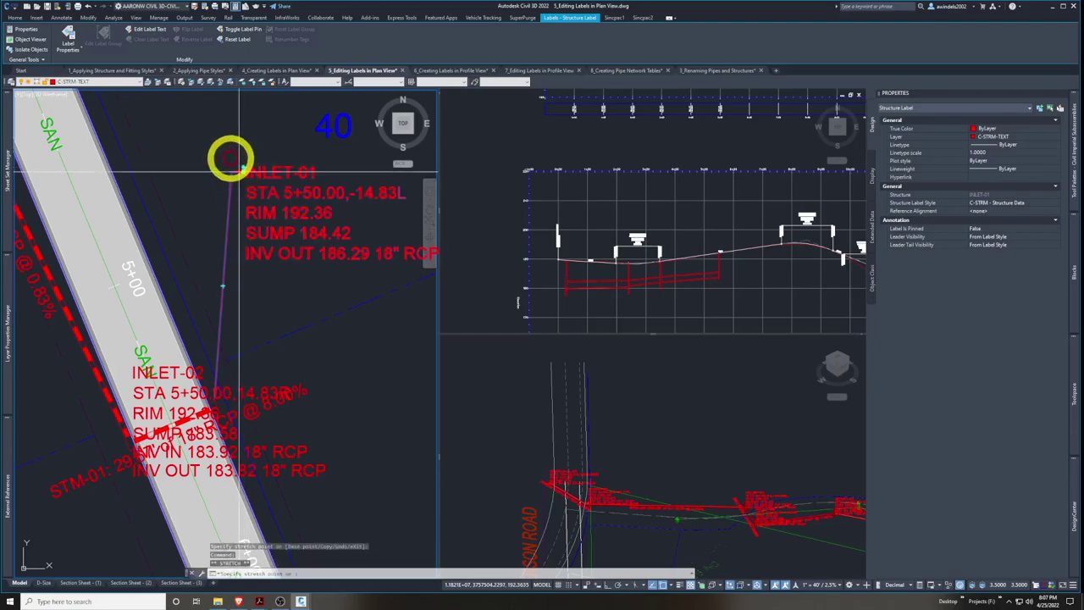
{"action": "key", "text": "Escape"}
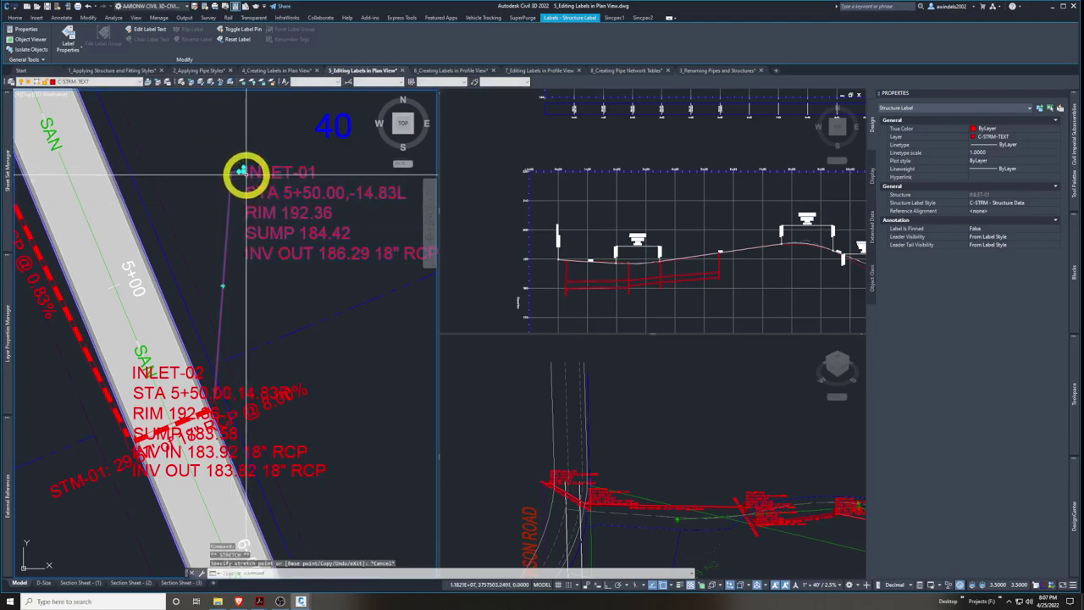
{"action": "left_click", "coordinate": [244, 170]}
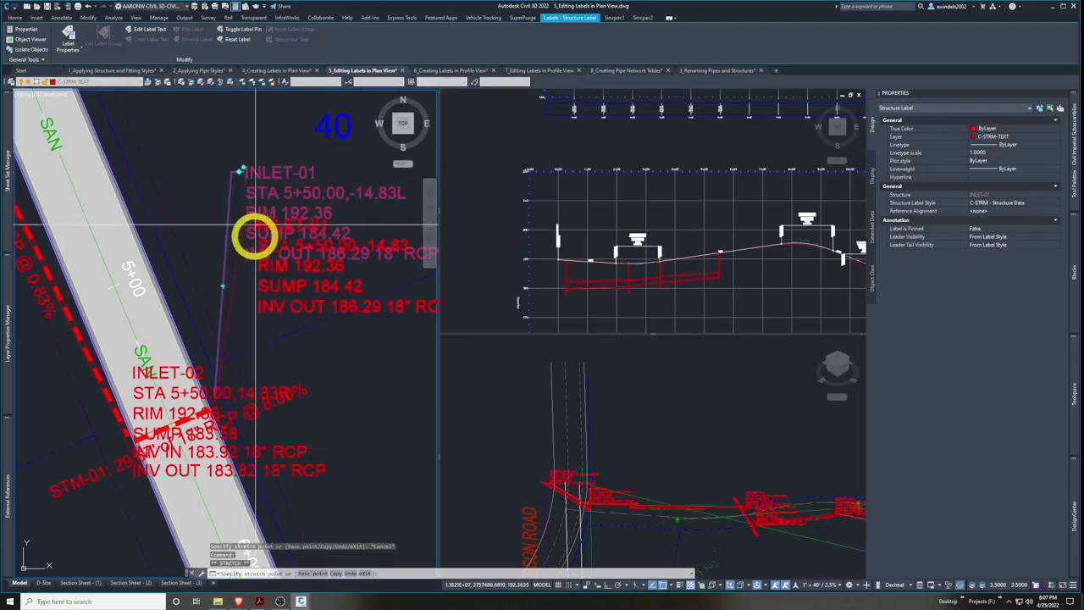
{"action": "key", "text": "Escape"}
{"action": "left_click", "coordinate": [223, 285]}
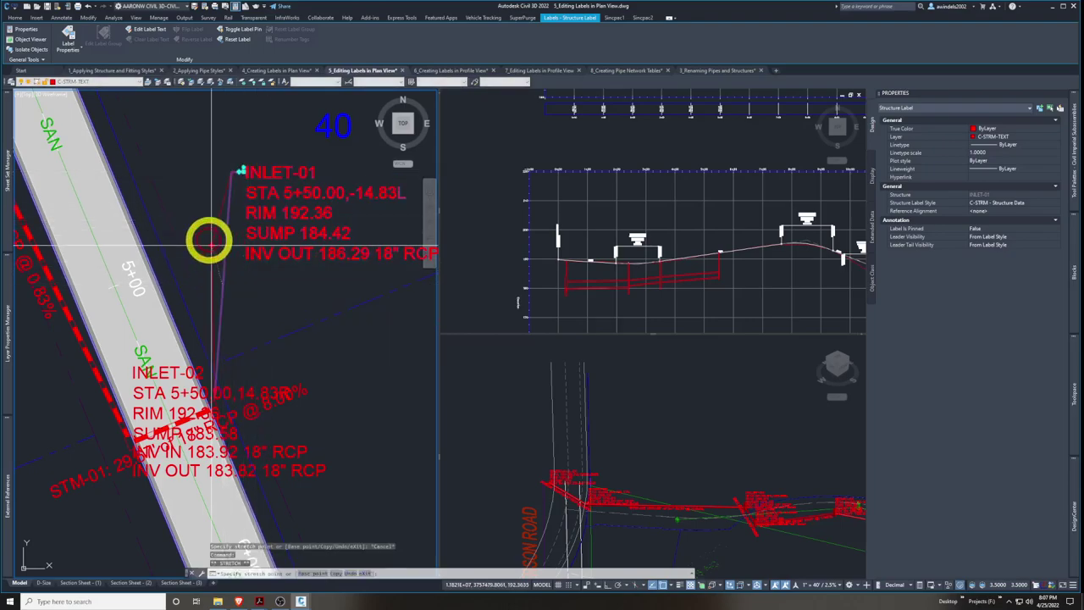
{"action": "key", "text": "Escape"}
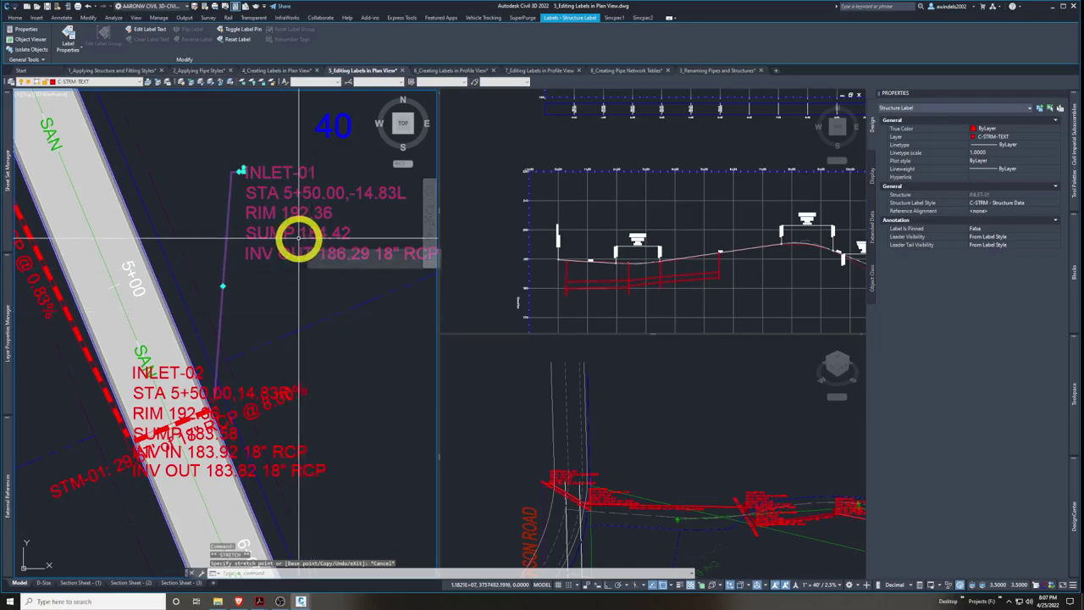
{"action": "middle_click_drag", "start_coordinate": [271, 412], "coordinate": [285, 395]}
{"action": "key", "text": "Escape"}
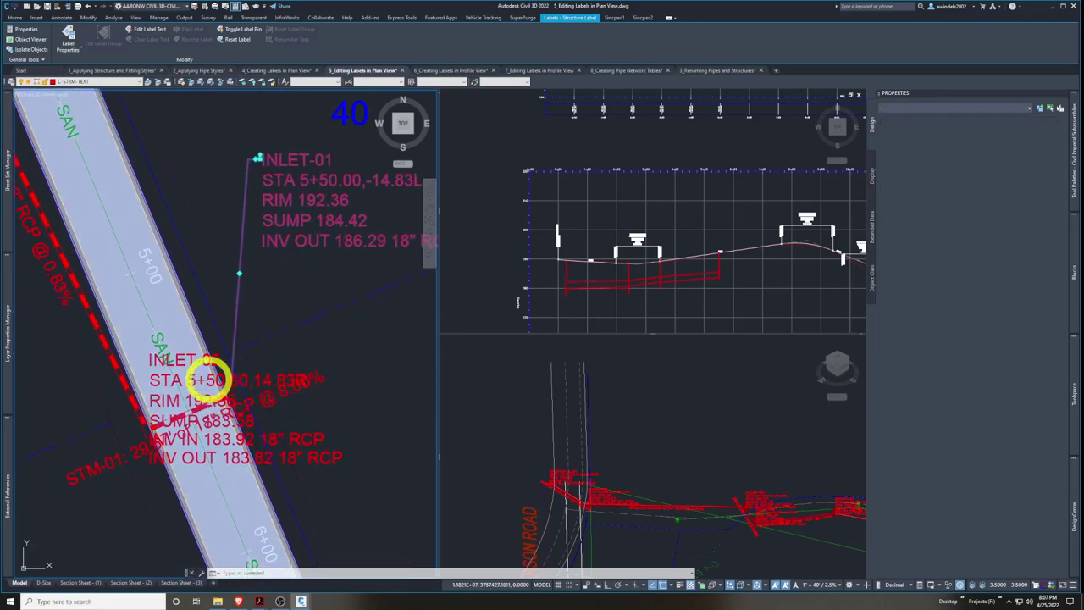
Drag the INLET-02 structure label down-left off the road, below the STM-01 pipe label
{"action": "left_click", "coordinate": [150, 429]}
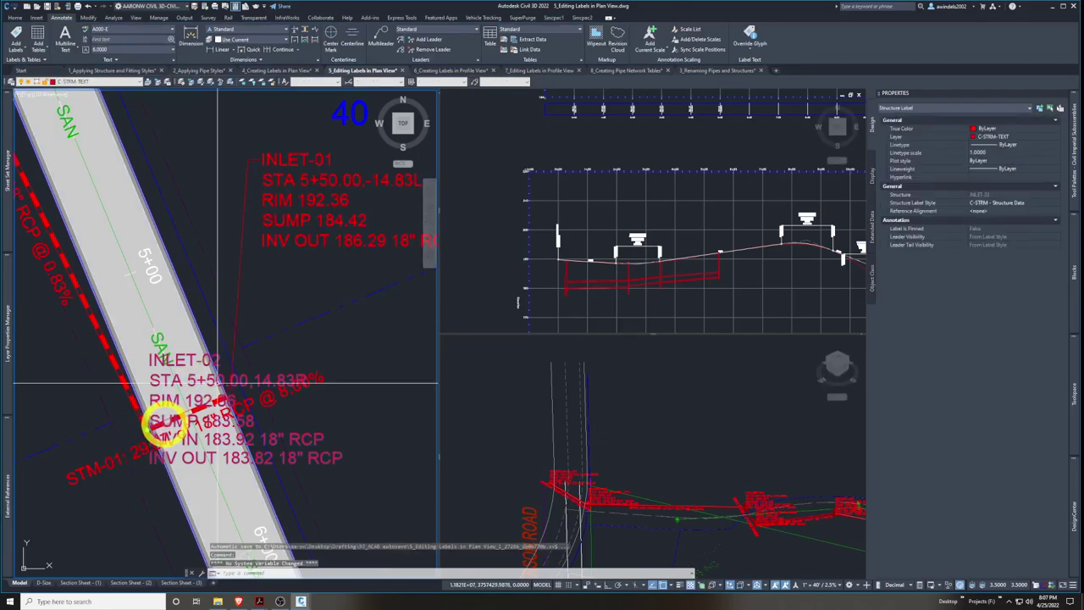
{"action": "middle_click_drag", "start_coordinate": [153, 427], "coordinate": [164, 424]}
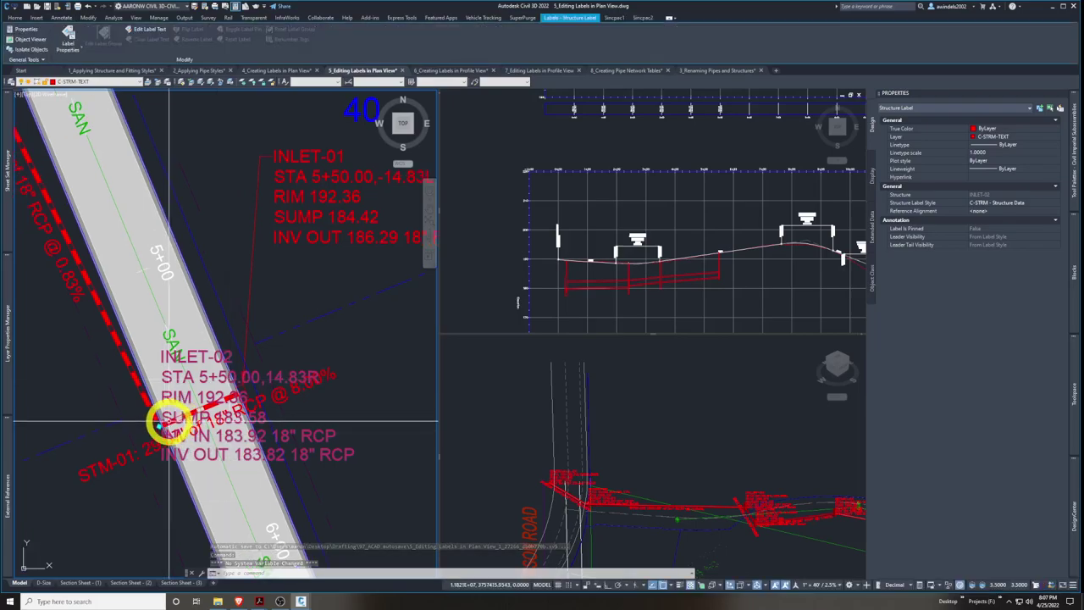
{"action": "left_click", "coordinate": [160, 427]}
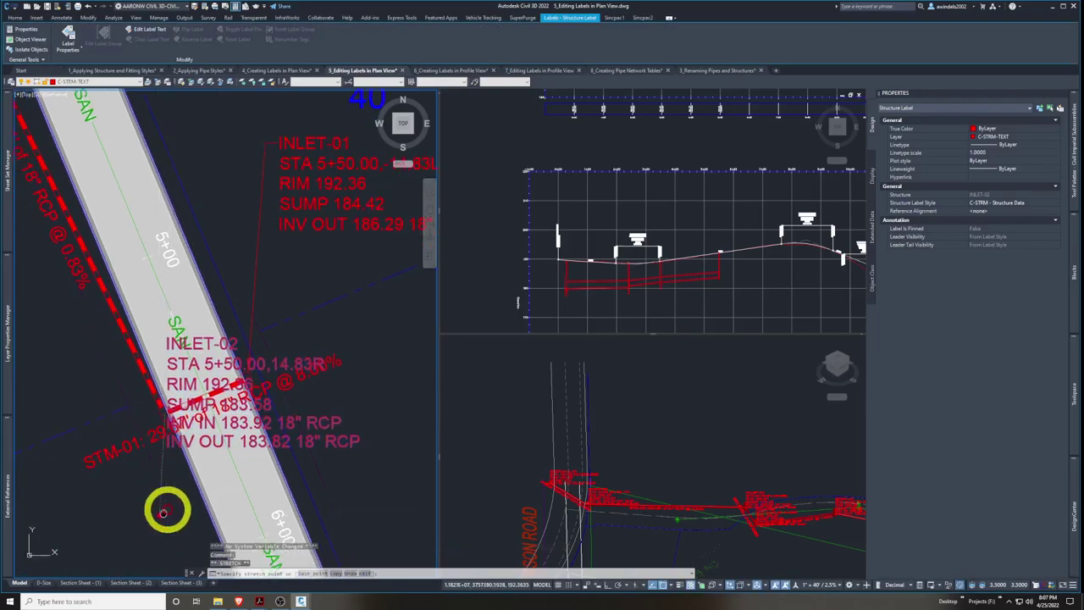
{"action": "middle_click_drag", "start_coordinate": [169, 511], "coordinate": [273, 453]}
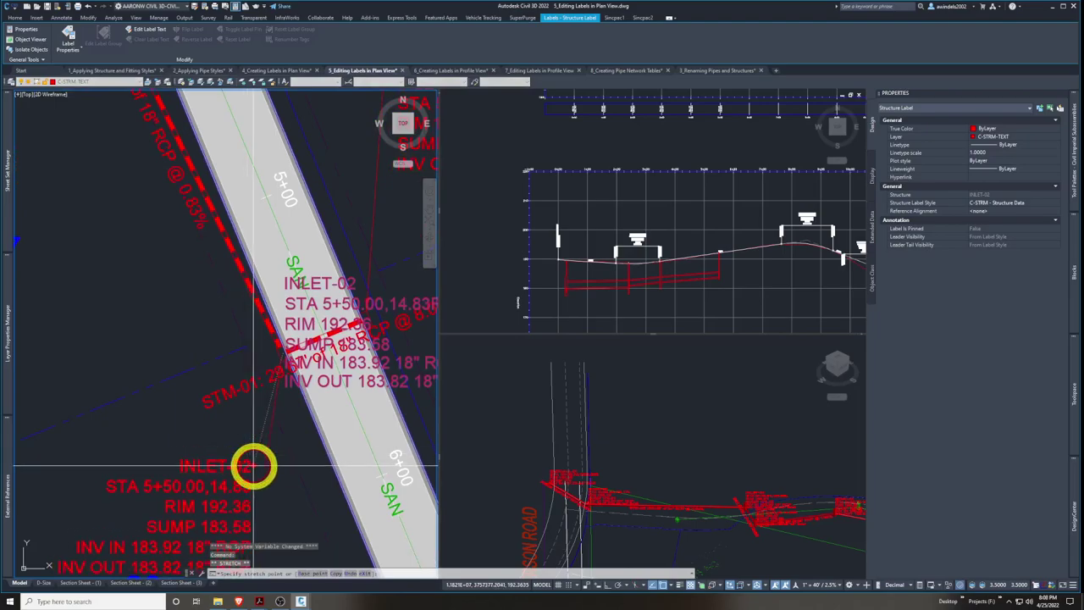
{"action": "left_click", "coordinate": [254, 463]}
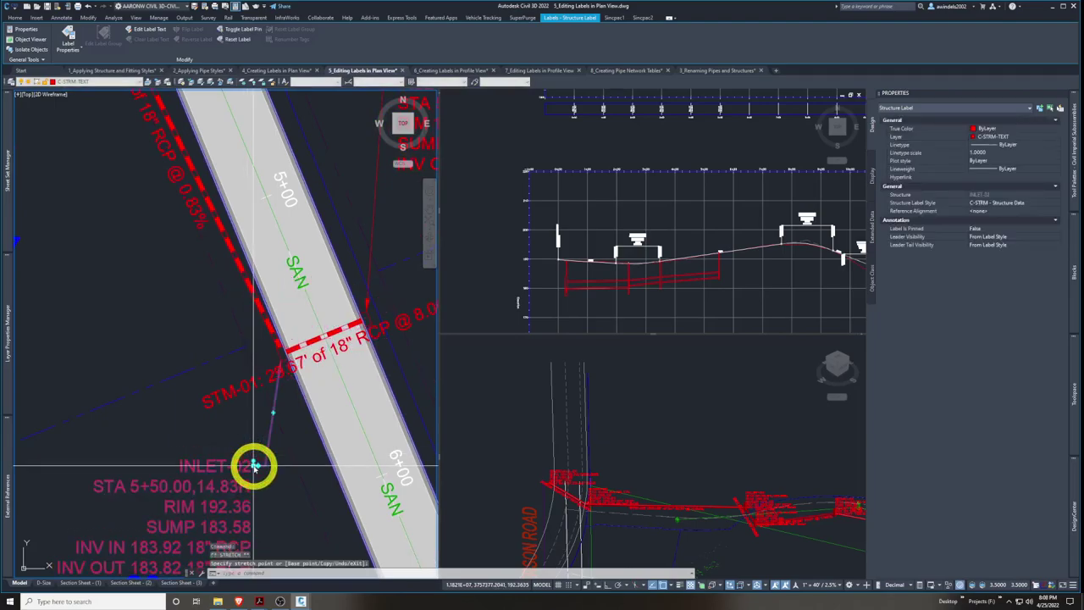
{"action": "mouse_move", "coordinate": [255, 465]}
{"action": "middle_mouse_down"}
{"action": "mouse_move", "coordinate": [254, 416]}
{"action": "mouse_move", "coordinate": [353, 497]}
{"action": "mouse_move", "coordinate": [270, 413]}
{"action": "middle_mouse_up"}
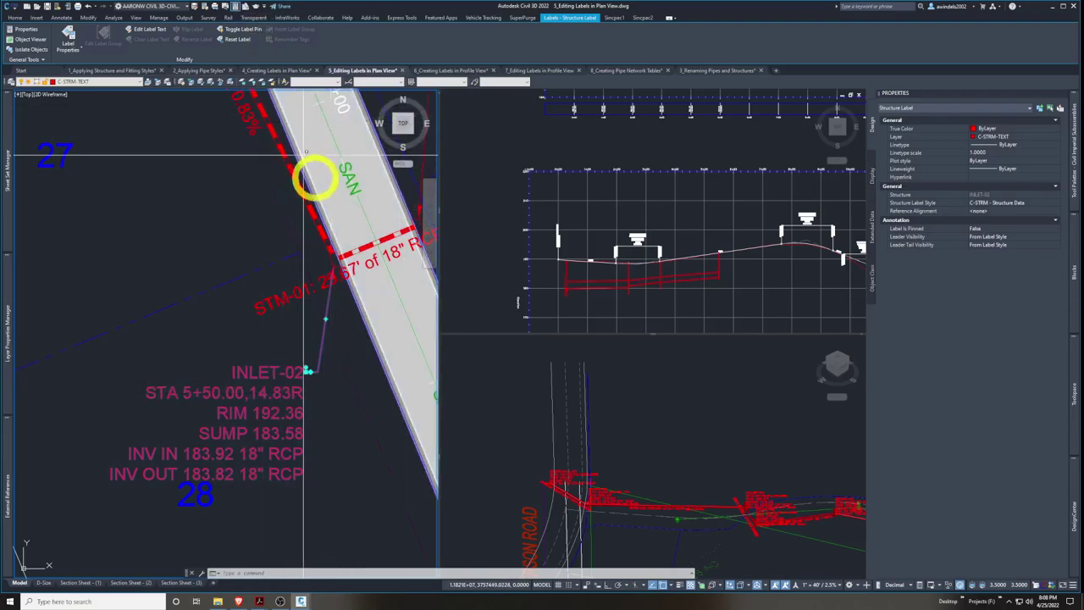
{"action": "left_click", "coordinate": [290, 392]}
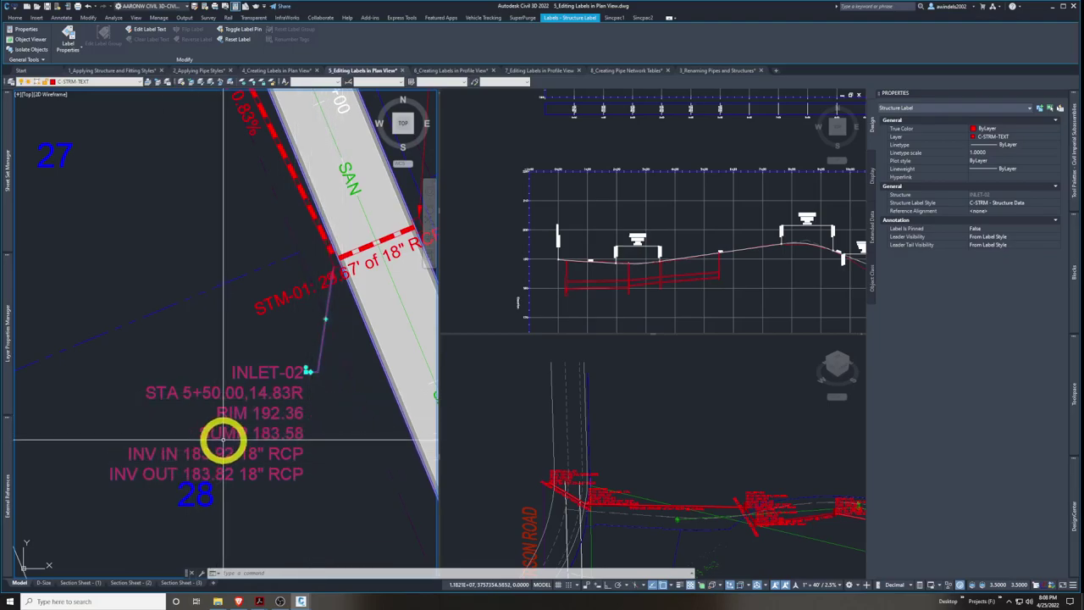
Open the Manholes | MSD diagram's source page in Chrome, then minimize the browser
{"action": "left_click", "coordinate": [239, 600]}
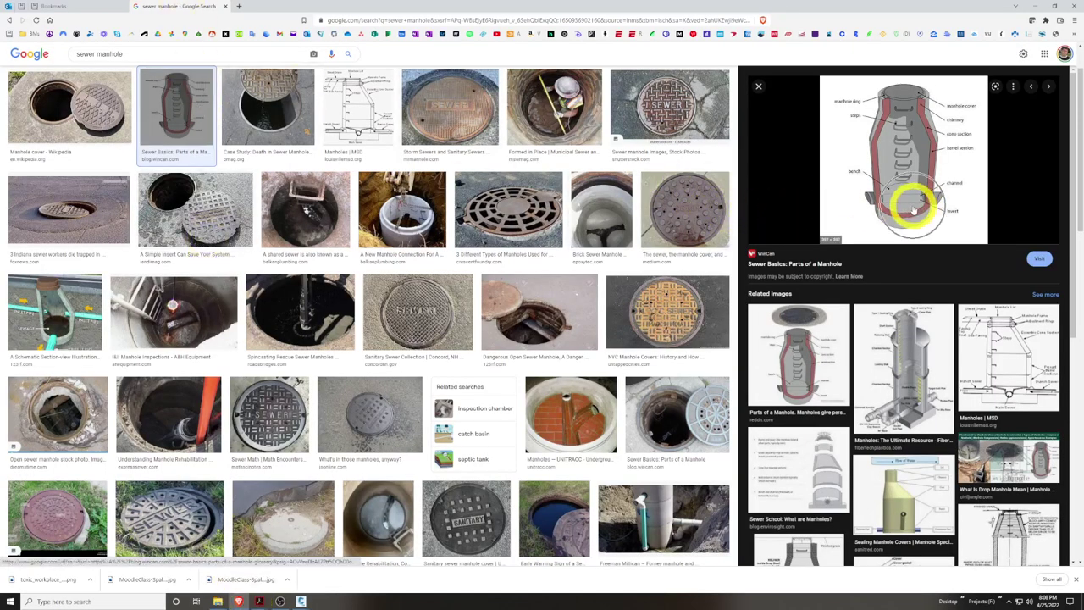
{"action": "left_click", "coordinate": [360, 108]}
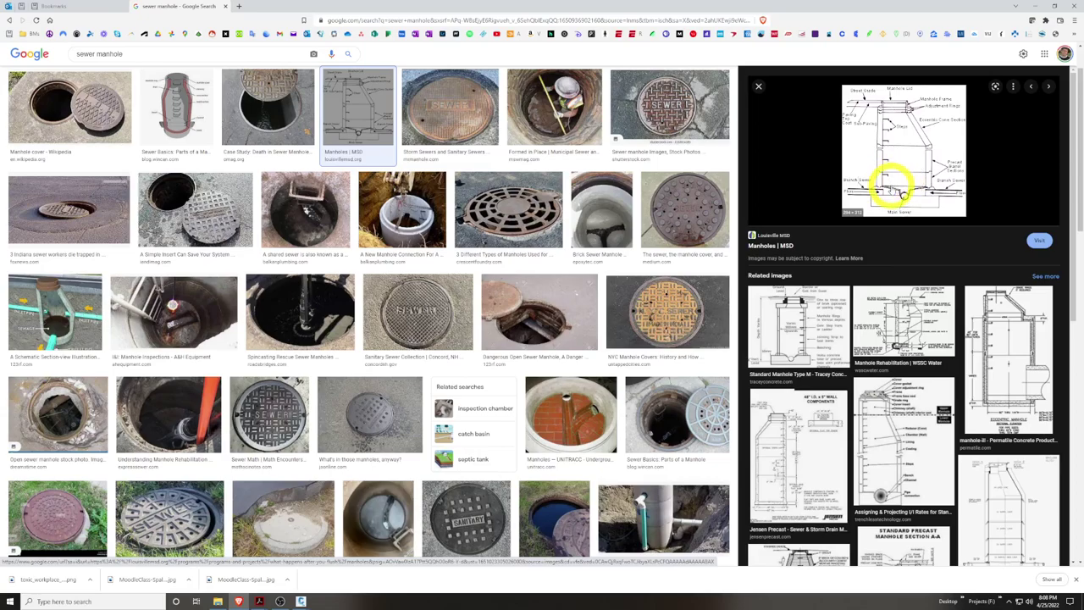
{"action": "left_click", "coordinate": [1017, 6]}
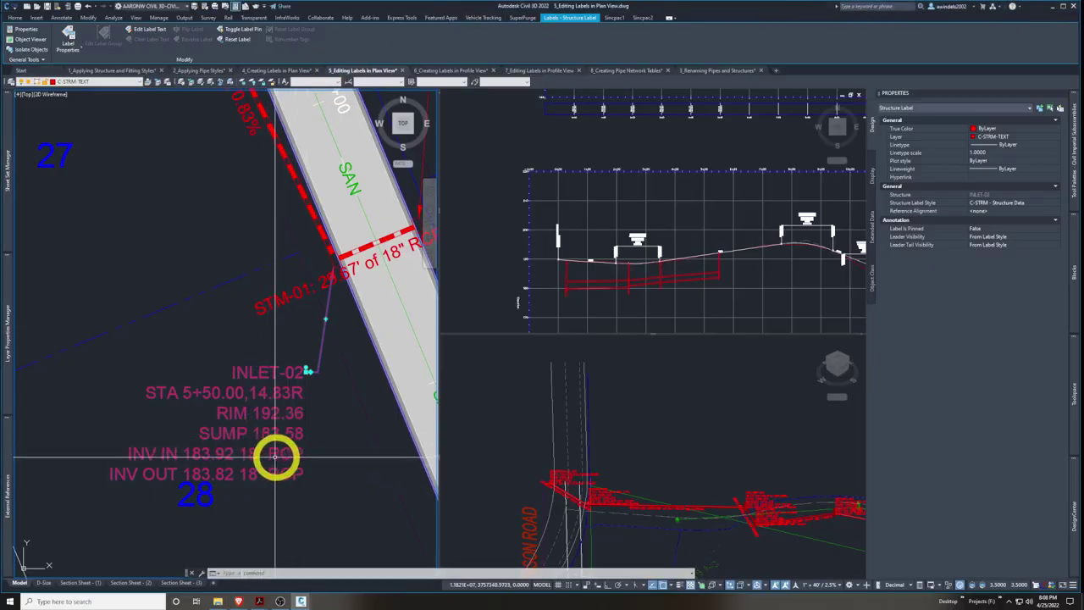
{"action": "left_click", "coordinate": [241, 600]}
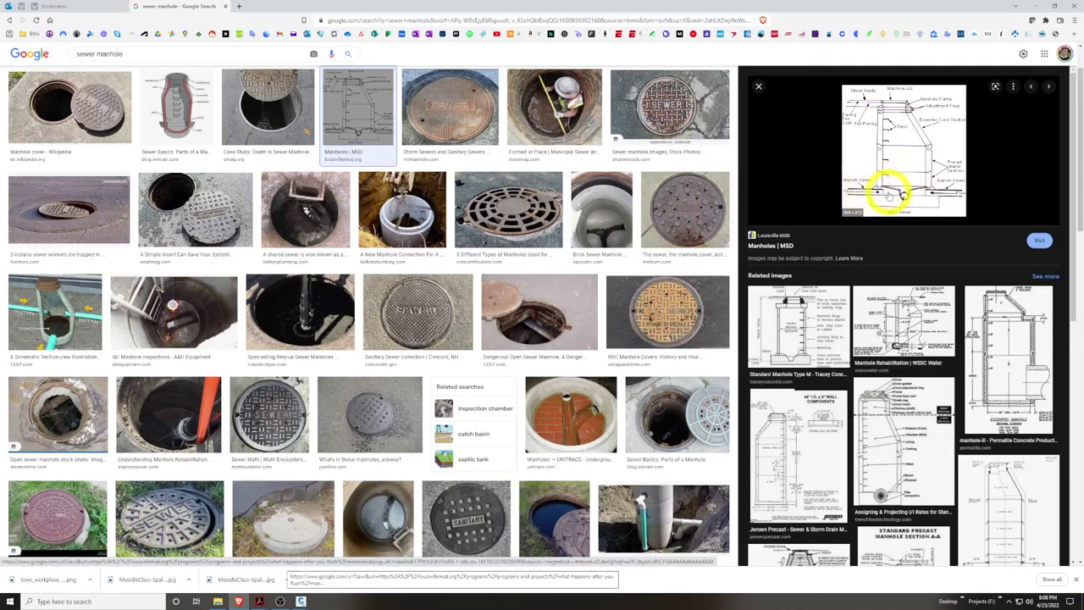
{"action": "left_click", "coordinate": [887, 184]}
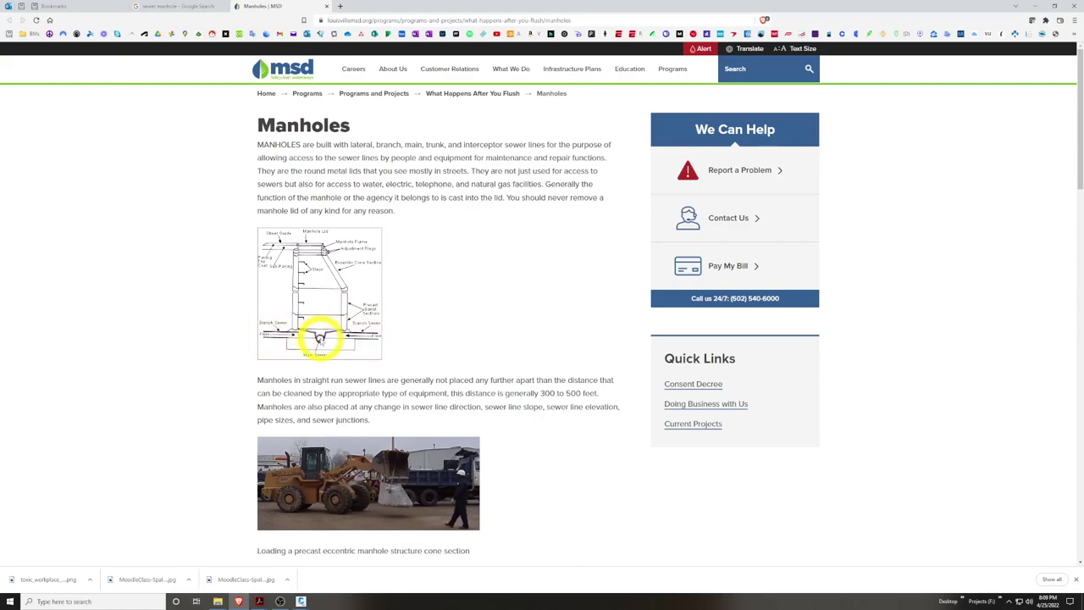
{"action": "left_click", "coordinate": [1016, 6]}
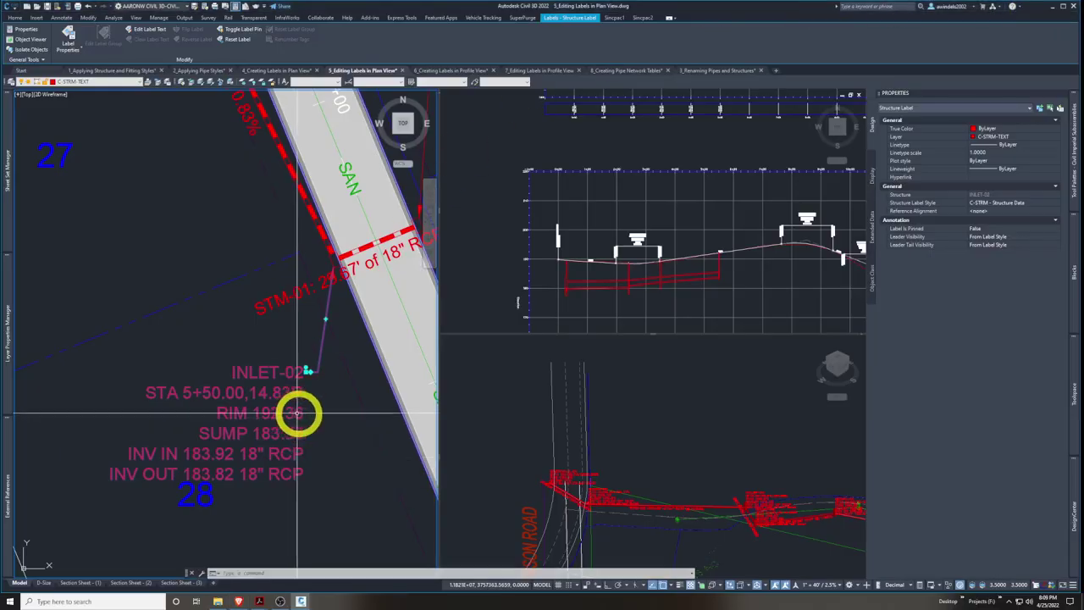
{"action": "middle_click_drag", "start_coordinate": [355, 429], "coordinate": [298, 401]}
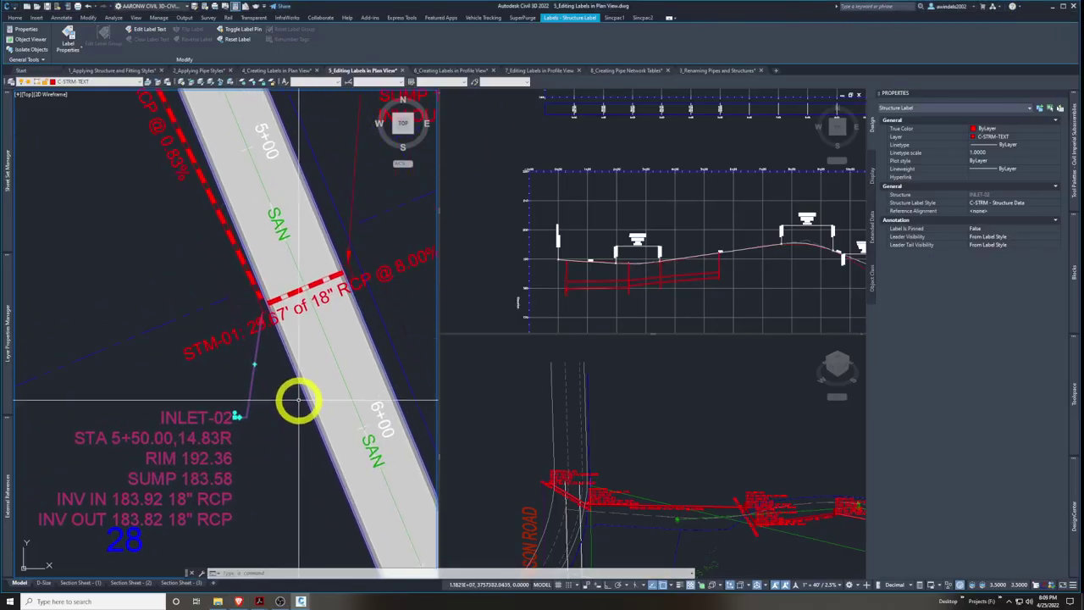
{"action": "scroll", "coordinate": [291, 386], "scroll_direction": "down", "scroll_amount": 2}
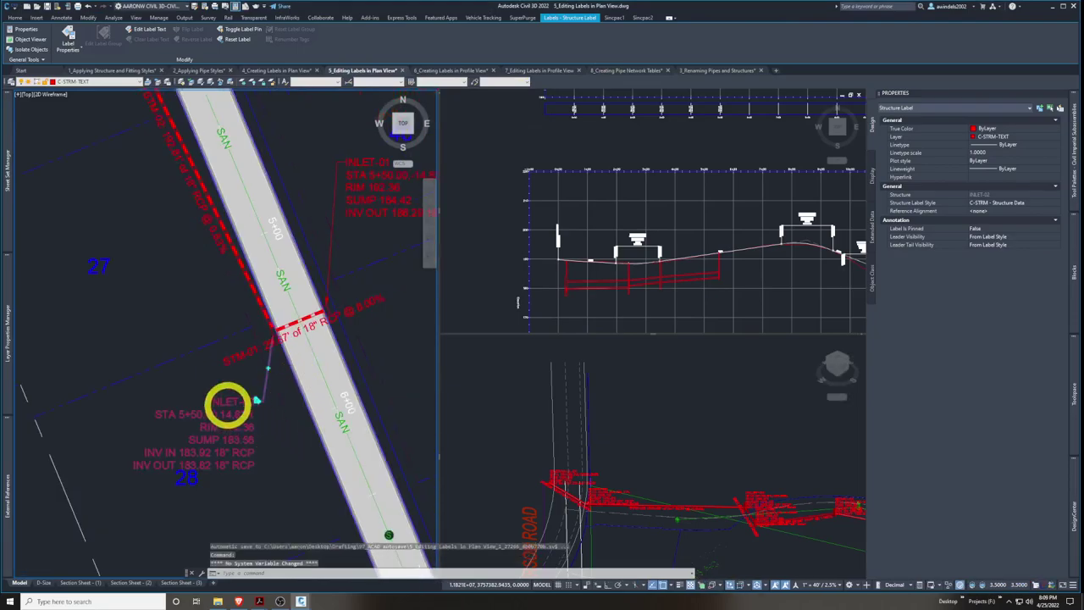
{"action": "middle_click_drag", "start_coordinate": [227, 405], "coordinate": [186, 373]}
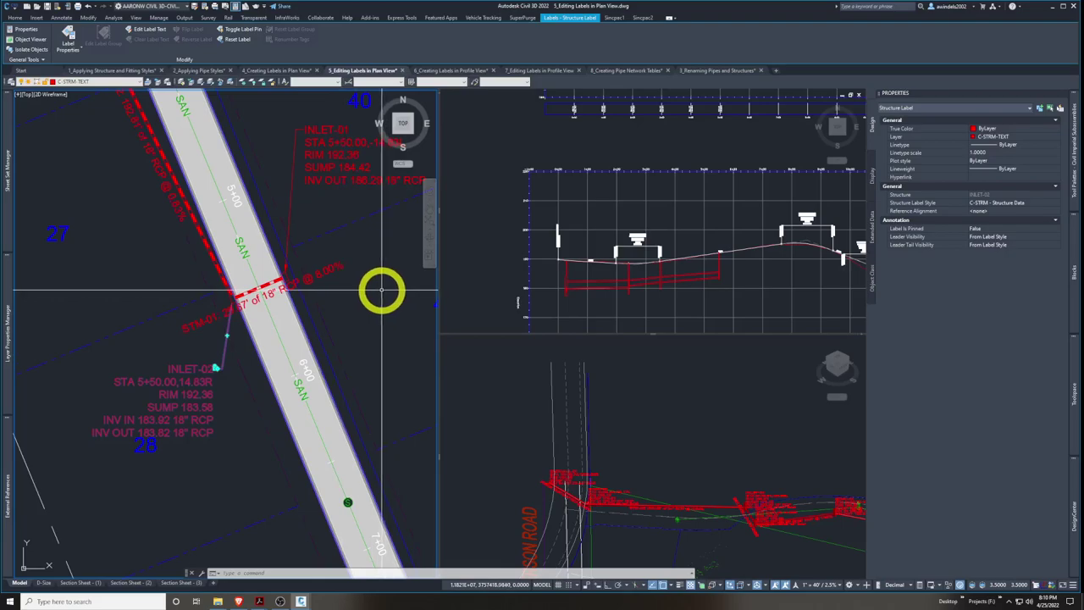
{"action": "middle_click_drag", "start_coordinate": [362, 297], "coordinate": [366, 323]}
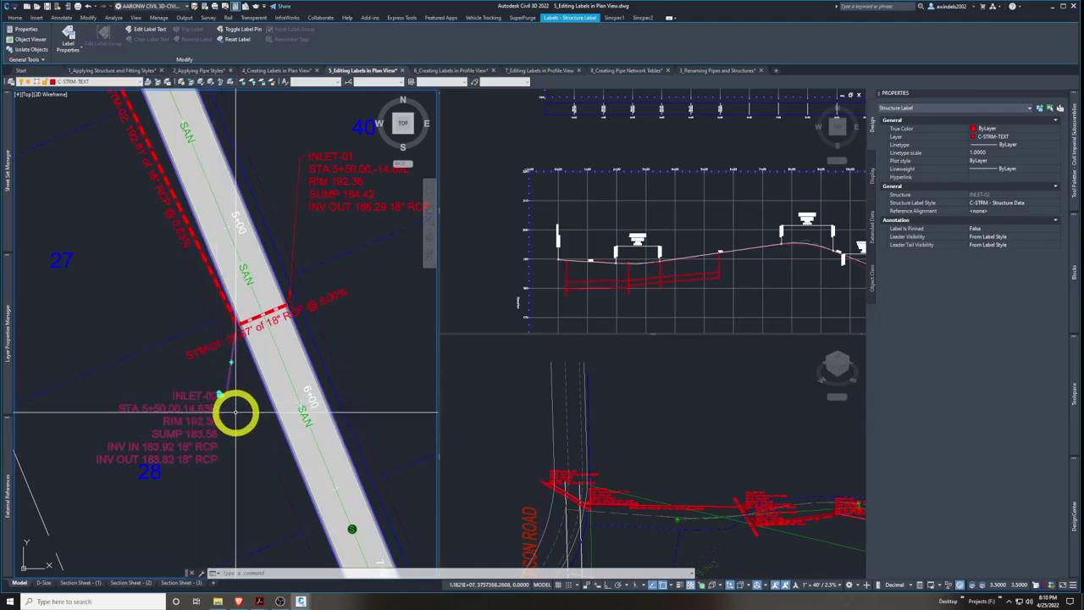
{"action": "key", "text": "Escape"}
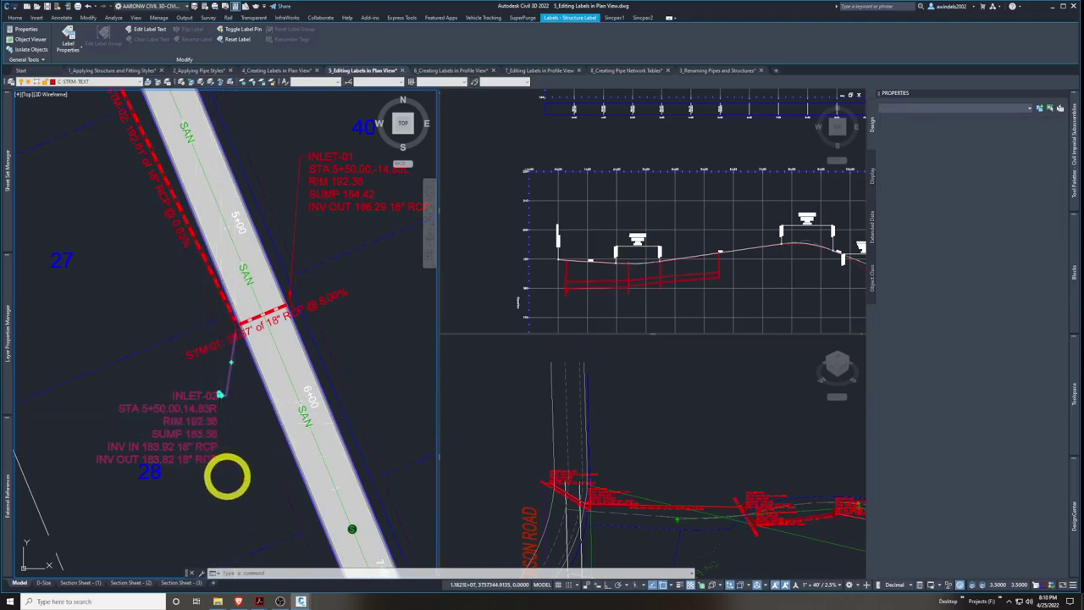
{"action": "middle_click_drag", "start_coordinate": [245, 470], "coordinate": [274, 464]}
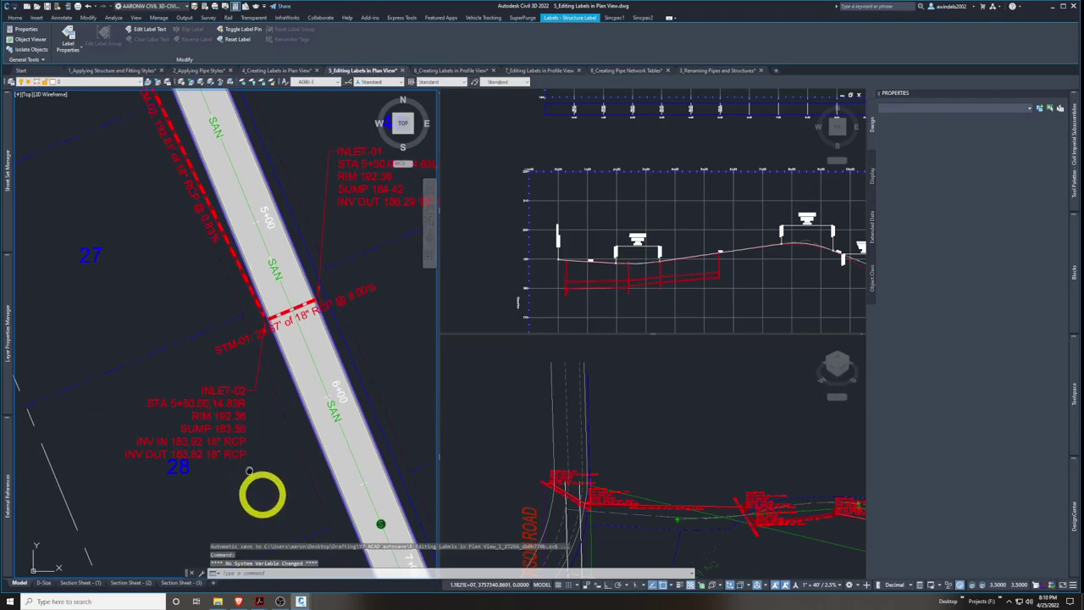
{"action": "middle_click_drag", "start_coordinate": [262, 495], "coordinate": [266, 497]}
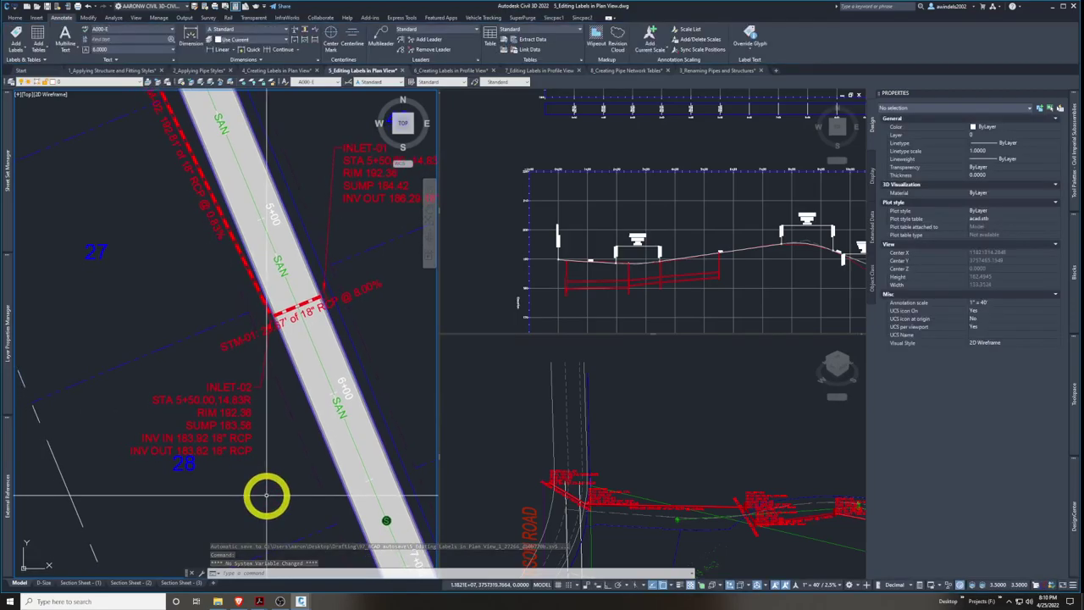
{"action": "key", "text": "Escape"}
{"action": "key", "text": "Escape"}
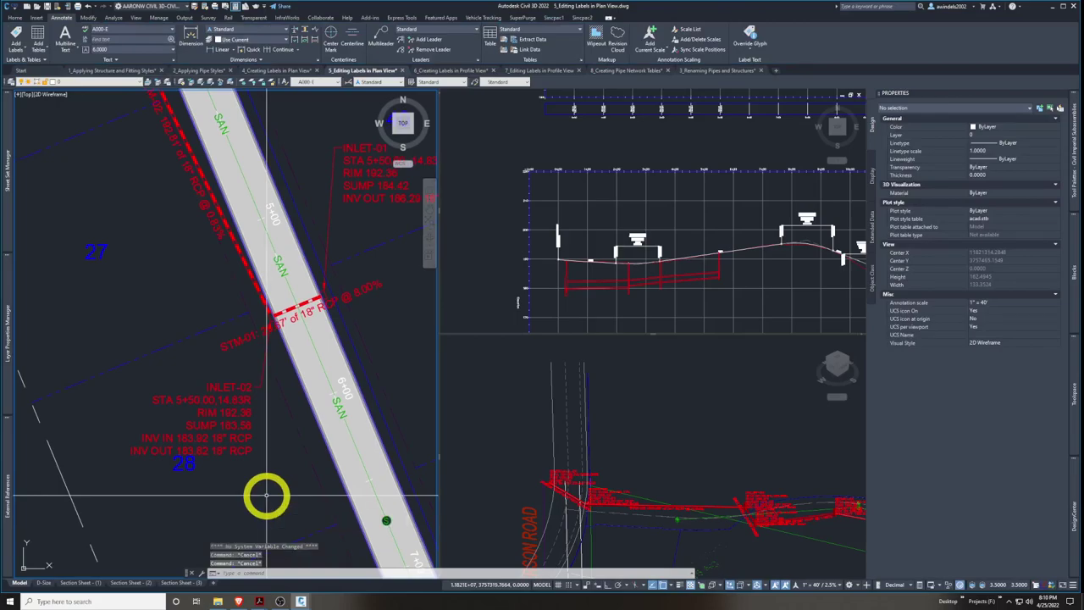
{"action": "middle_click_drag", "start_coordinate": [266, 496], "coordinate": [267, 511]}
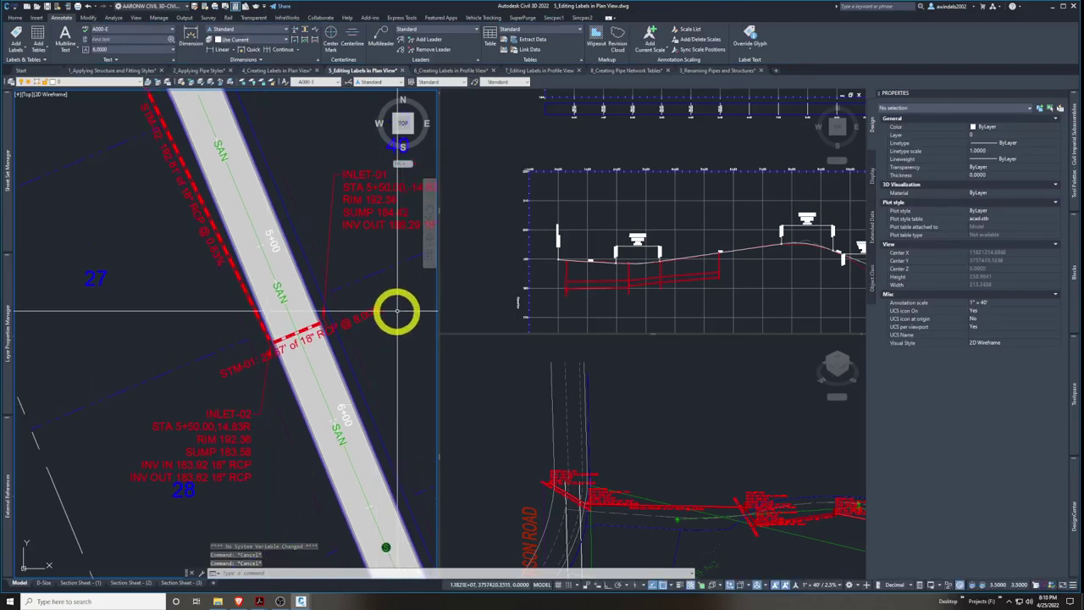
{"action": "left_click", "coordinate": [366, 316]}
Keep the STM-01 pipe label in its original spot along the pipe and open its context menu
{"action": "middle_click_drag", "start_coordinate": [366, 316], "coordinate": [341, 325]}
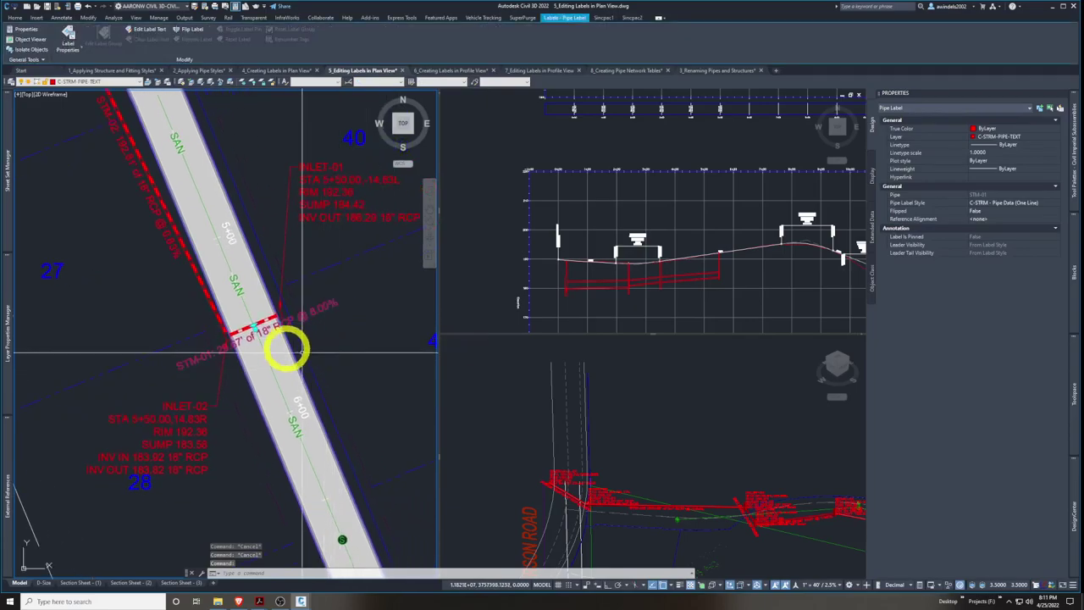
{"action": "left_click", "coordinate": [254, 325]}
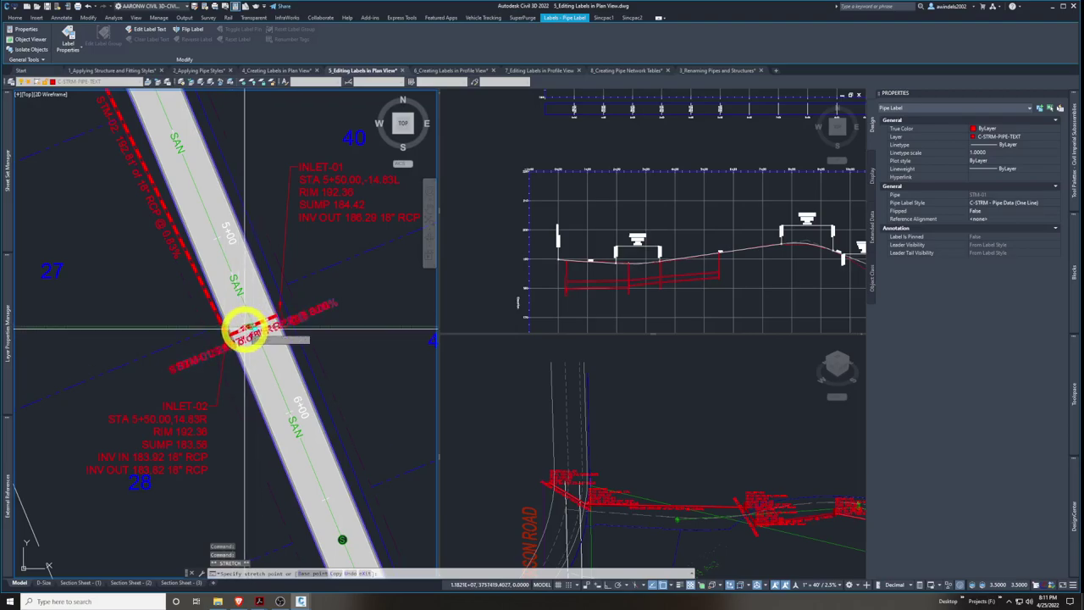
{"action": "left_click", "coordinate": [246, 329]}
{"action": "left_click", "coordinate": [244, 331]}
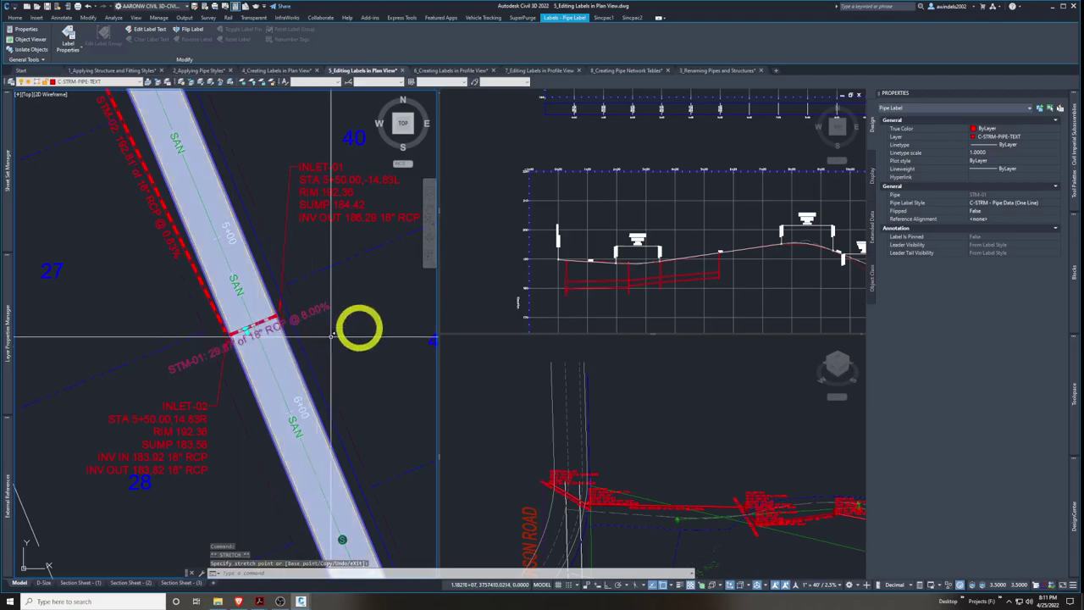
{"action": "left_click", "coordinate": [249, 338]}
{"action": "left_click", "coordinate": [248, 335]}
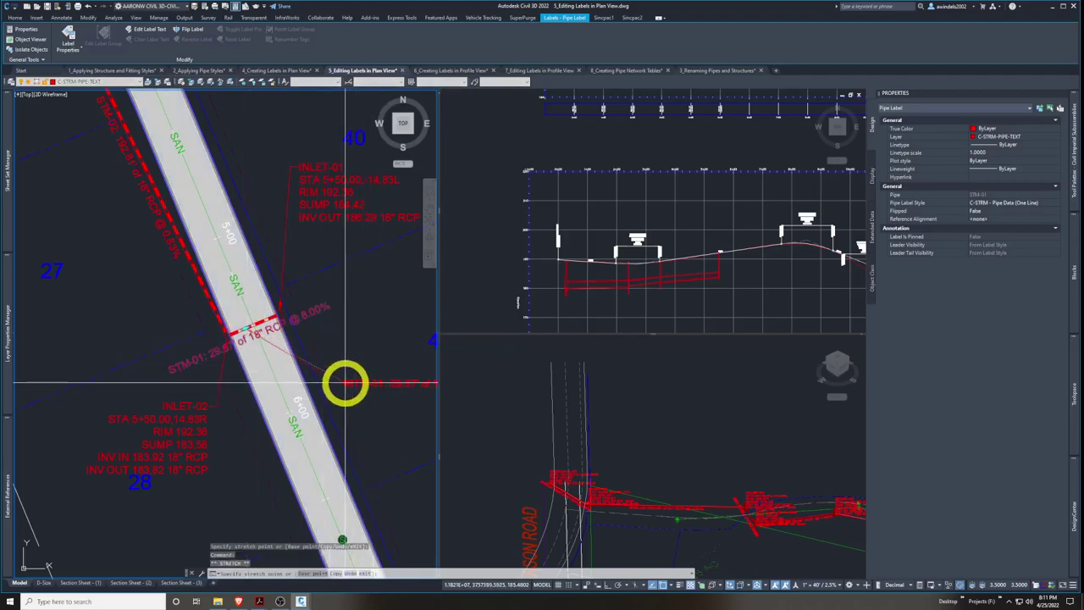
{"action": "key", "text": "Escape"}
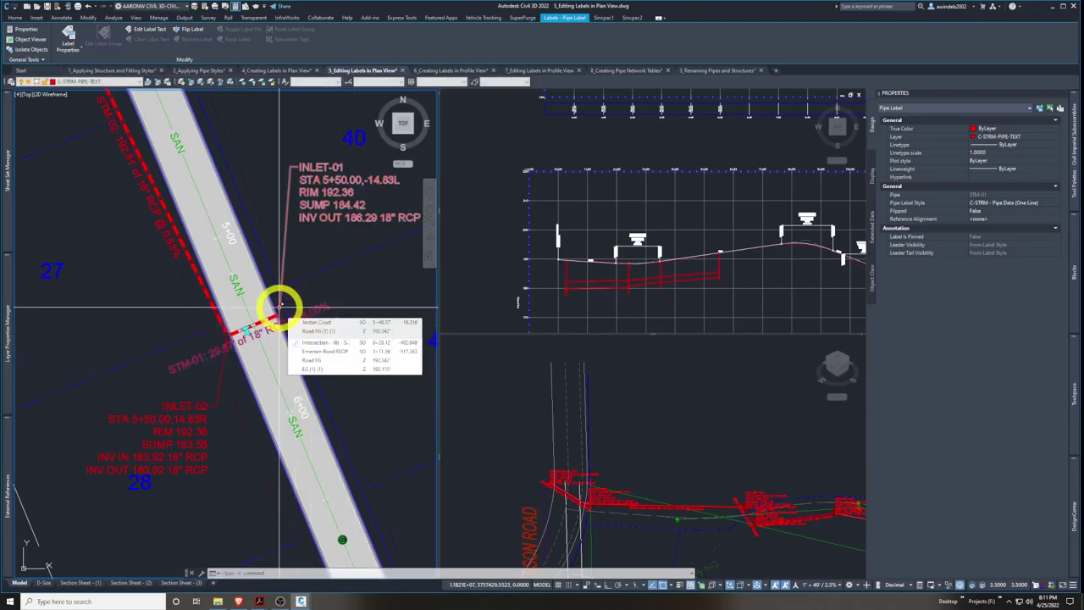
{"action": "right_click", "coordinate": [337, 298]}
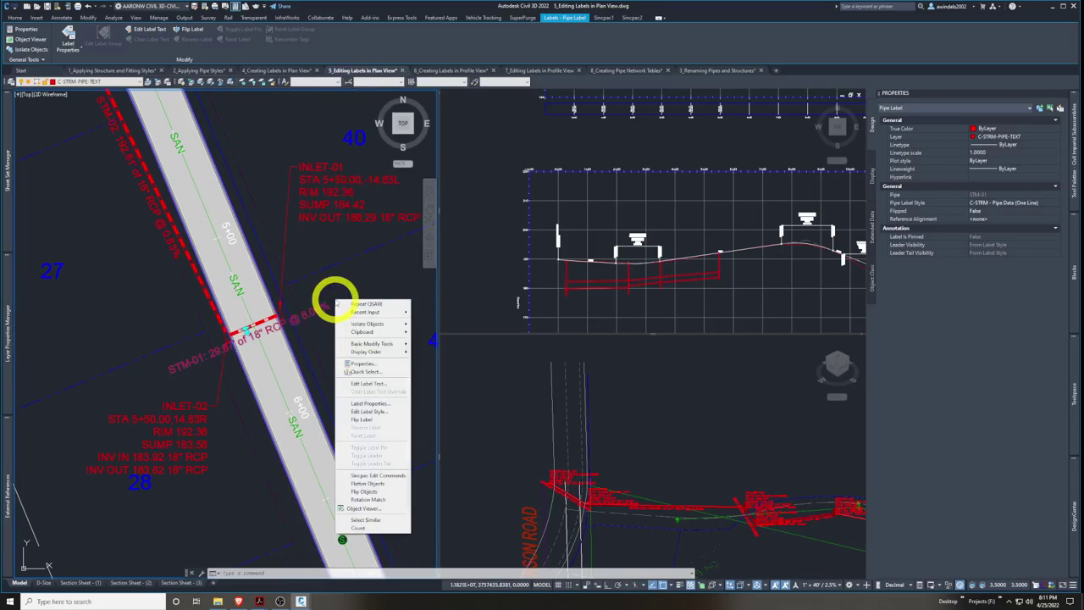
Set the STM-01 pipe label style to C-STRM - Pipe Data (Stacked) in Label Properties
{"action": "left_click", "coordinate": [372, 404]}
{"action": "left_click", "coordinate": [1032, 204]}
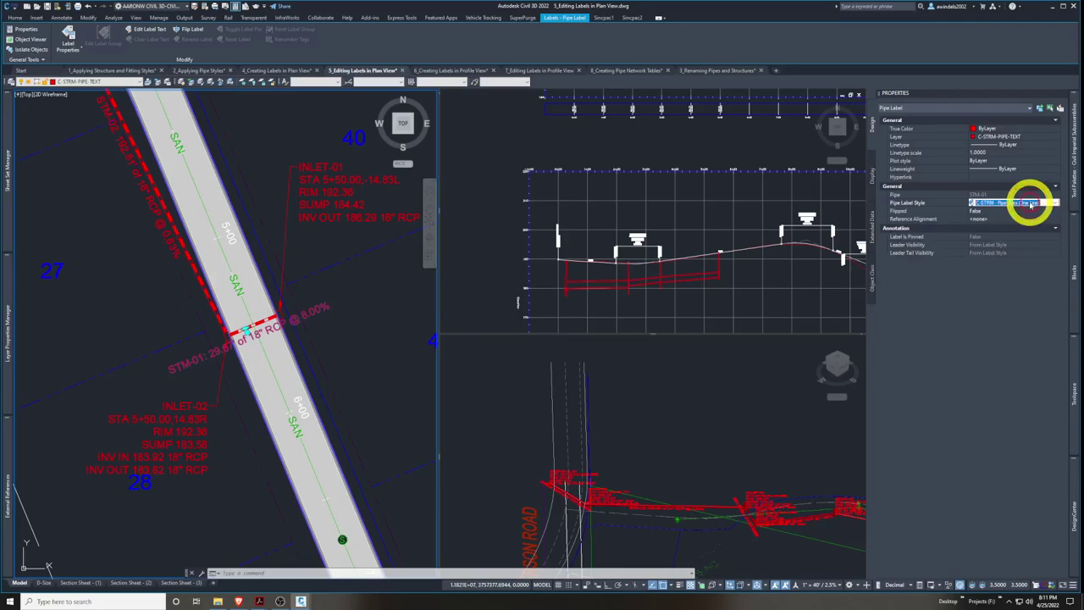
{"action": "left_click", "coordinate": [1028, 202]}
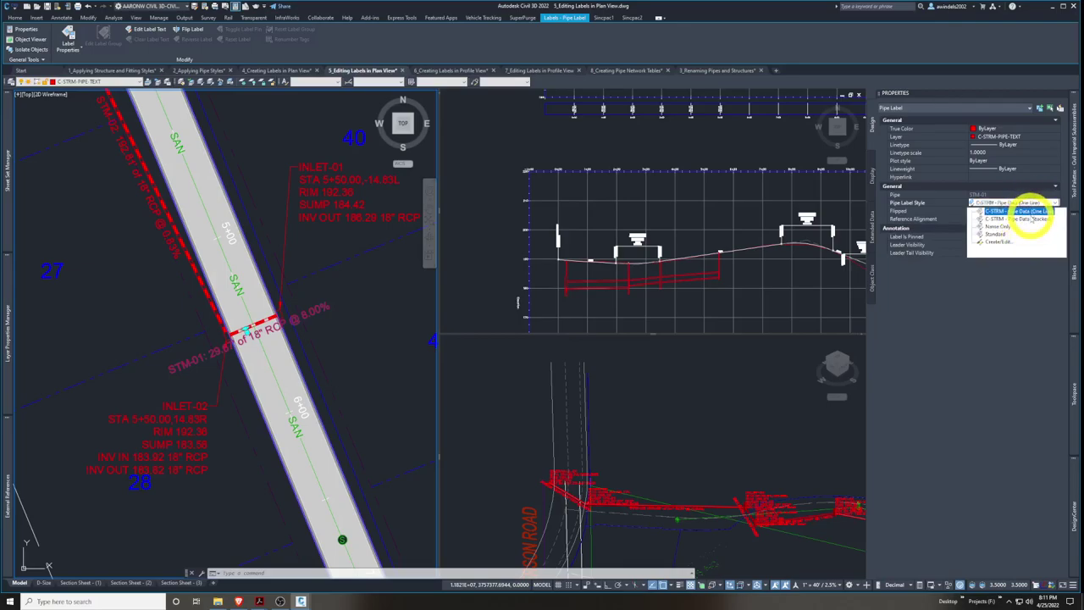
{"action": "left_click", "coordinate": [1037, 218]}
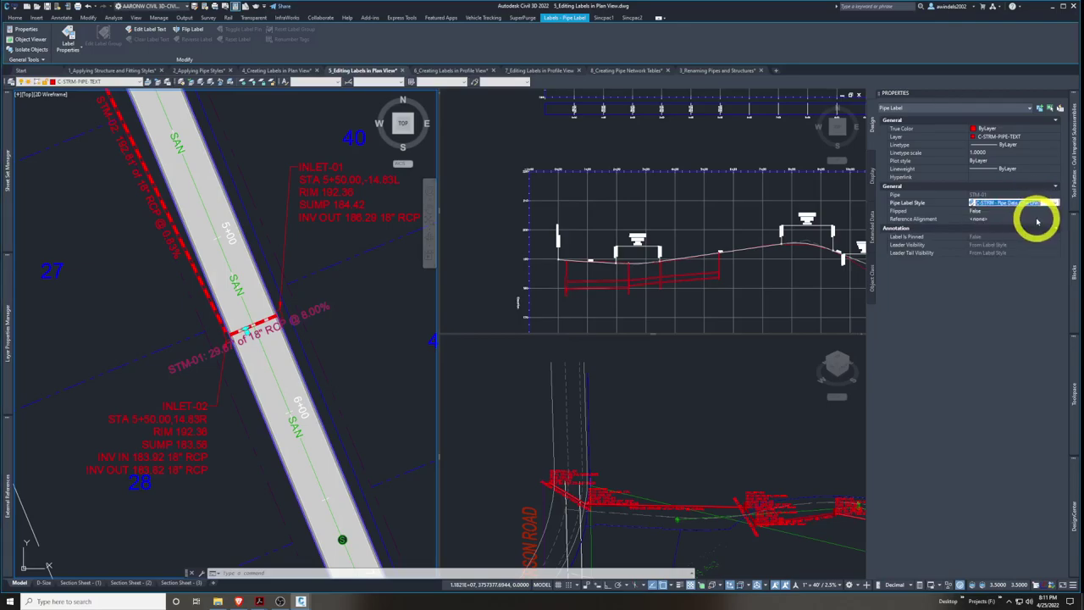
{"action": "right_click", "coordinate": [385, 314]}
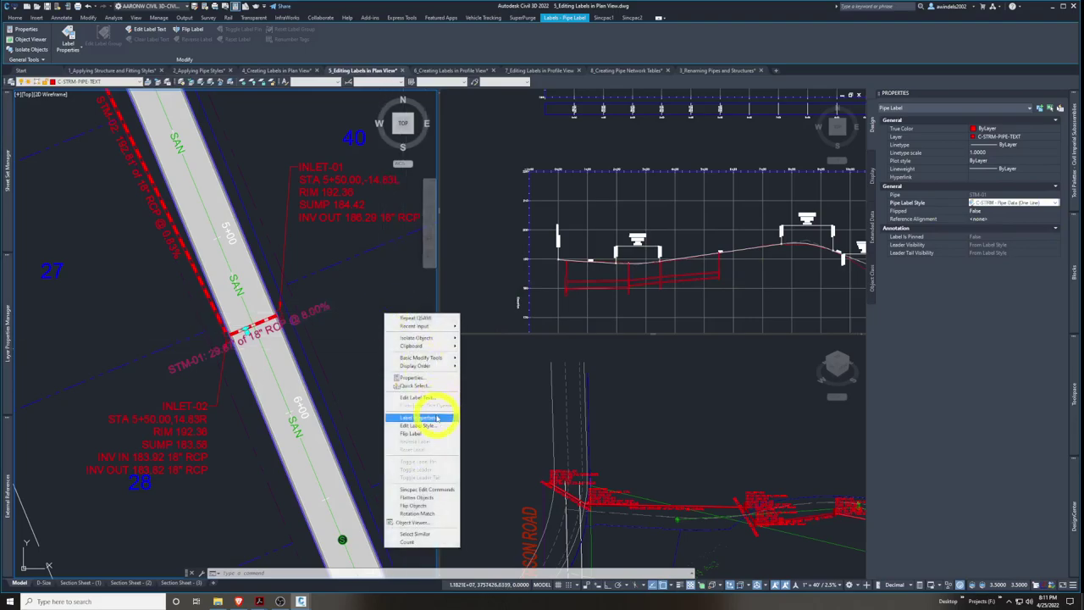
{"action": "left_click", "coordinate": [419, 417]}
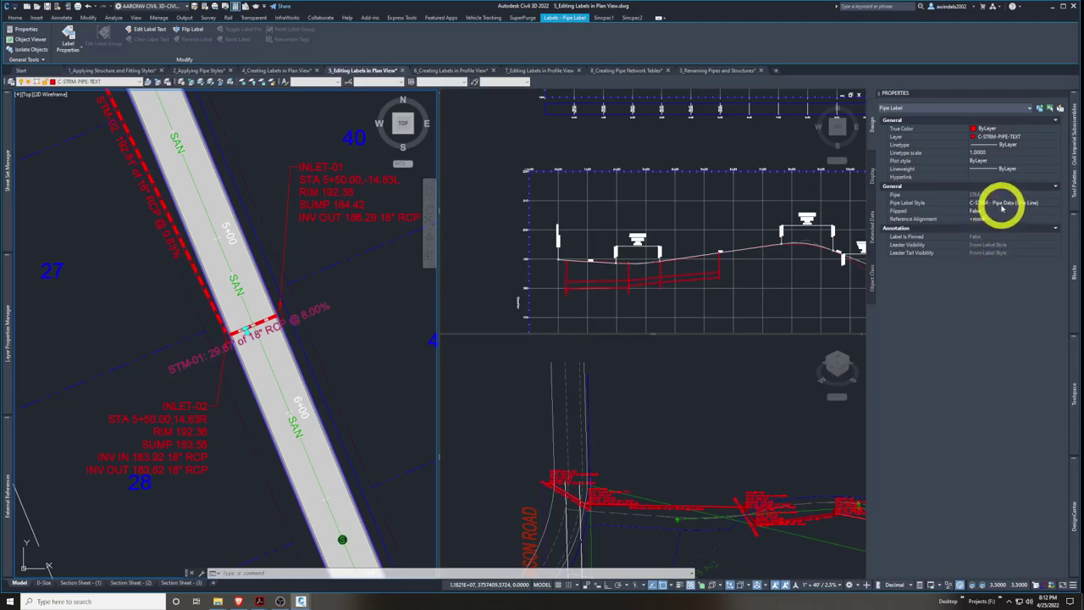
{"action": "left_click", "coordinate": [1003, 205]}
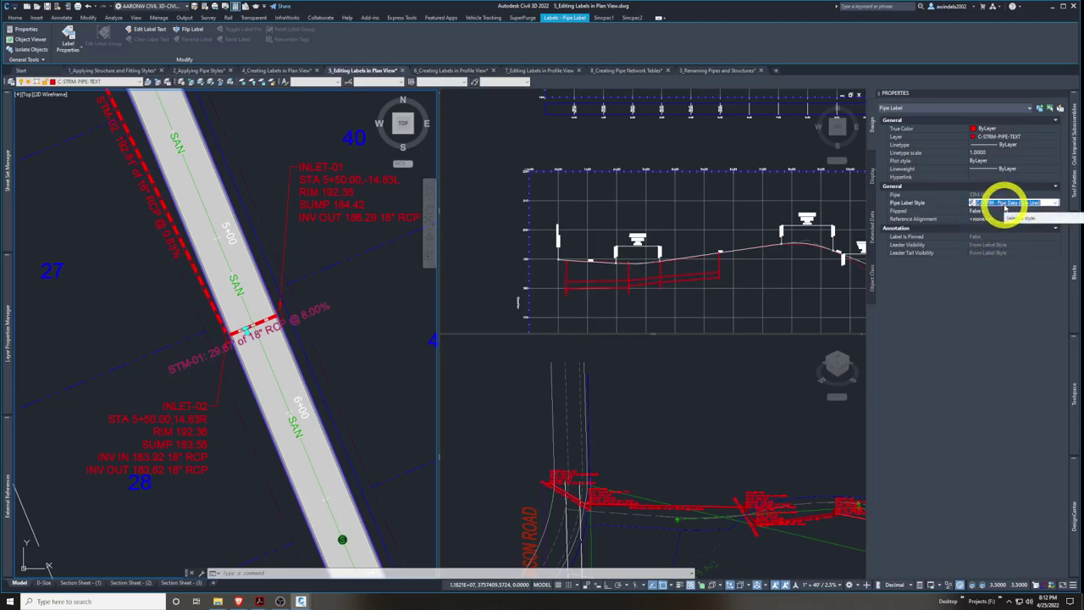
{"action": "left_click", "coordinate": [1006, 206]}
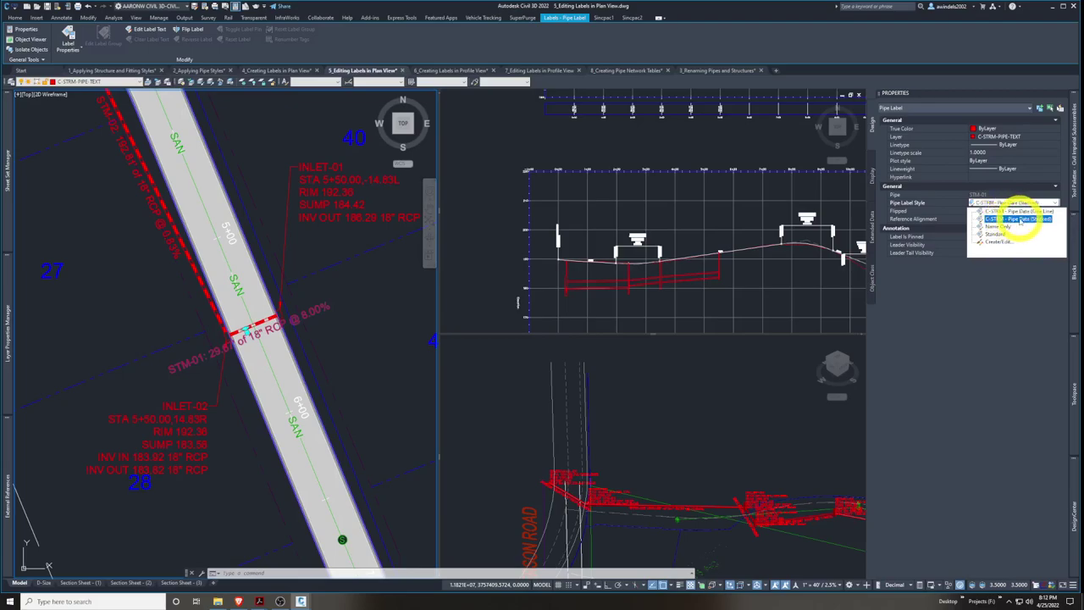
{"action": "left_click", "coordinate": [1022, 219]}
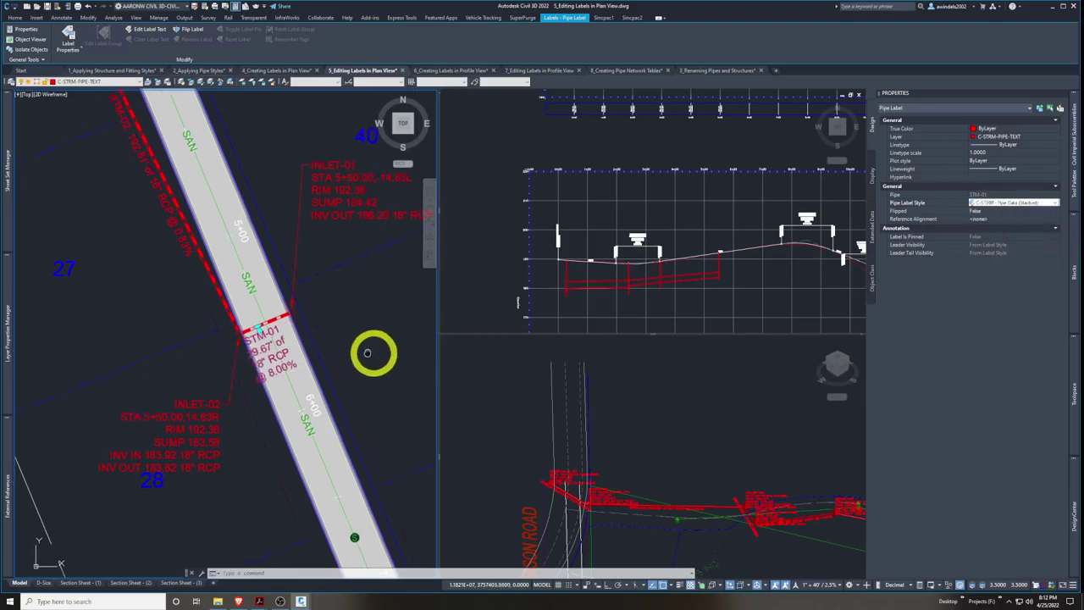
{"action": "scroll", "coordinate": [337, 347], "scroll_direction": "up", "scroll_amount": 2}
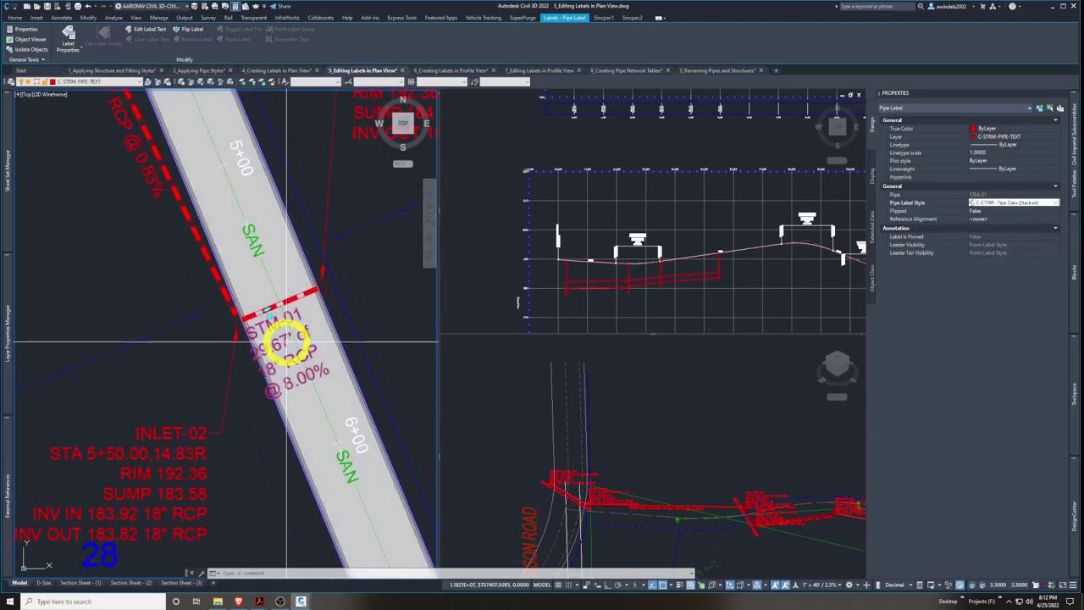
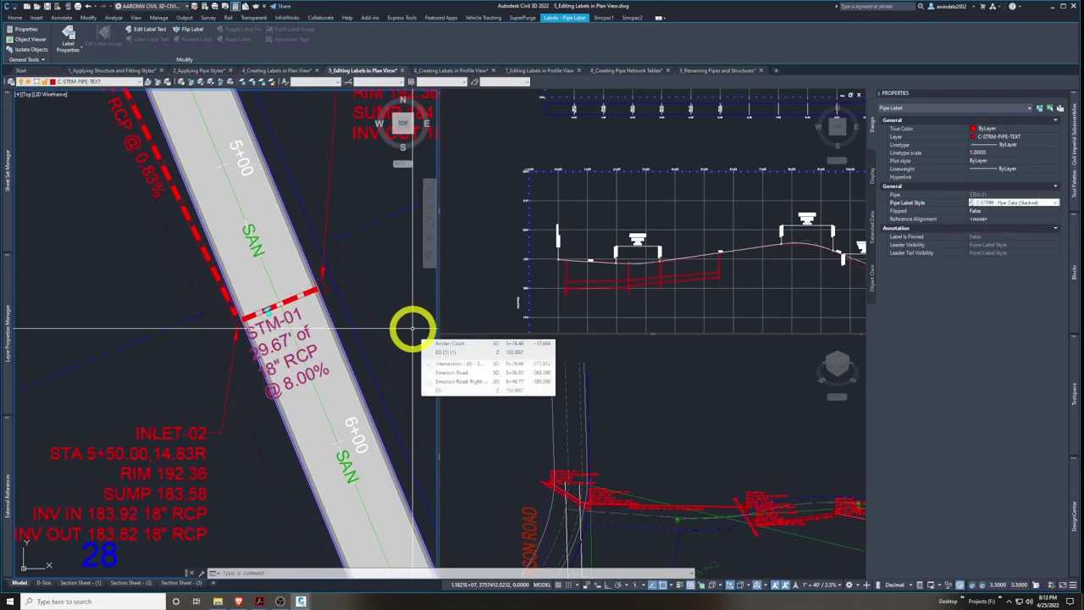
Stretch the STM-01 pipe label to the right of the pipe, joined by a leader
{"action": "mouse_move", "coordinate": [392, 341]}
{"action": "middle_mouse_down"}
{"action": "mouse_move", "coordinate": [260, 296]}
{"action": "mouse_move", "coordinate": [339, 327]}
{"action": "middle_mouse_up"}
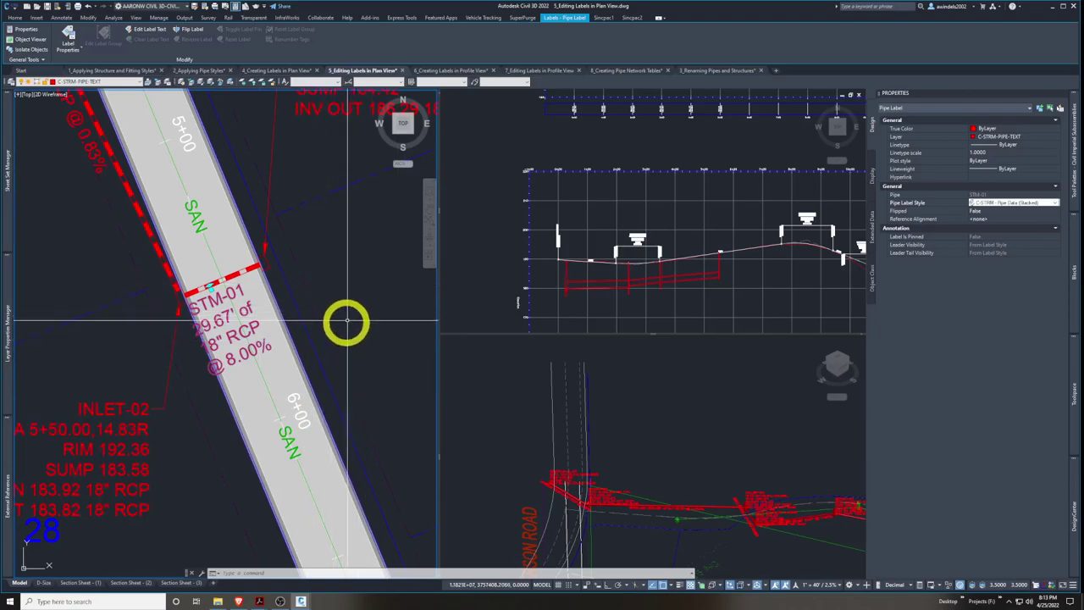
{"action": "left_click", "coordinate": [211, 288]}
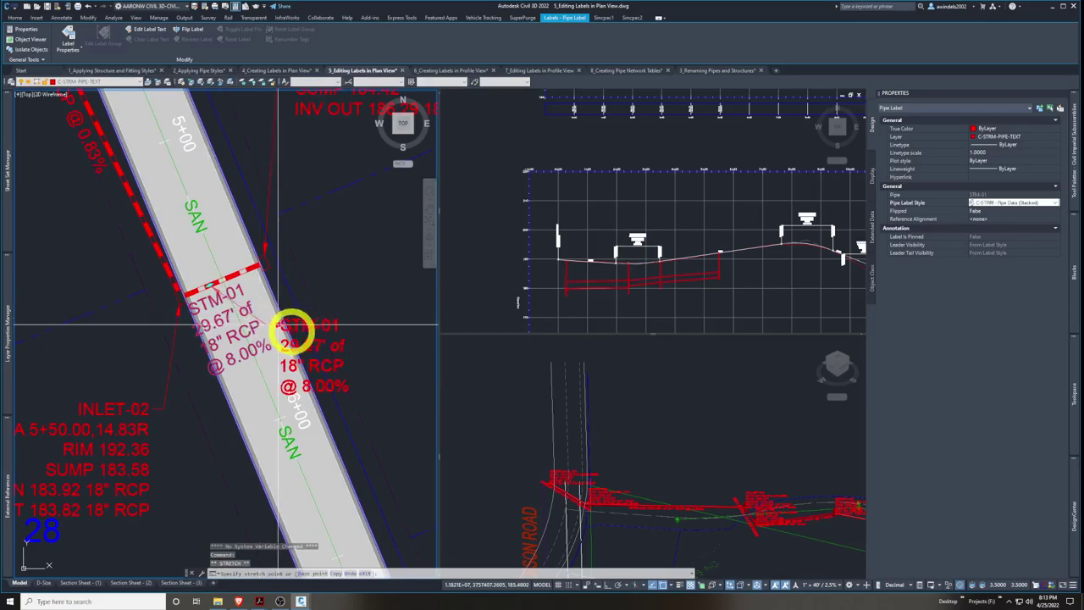
{"action": "left_click", "coordinate": [367, 354]}
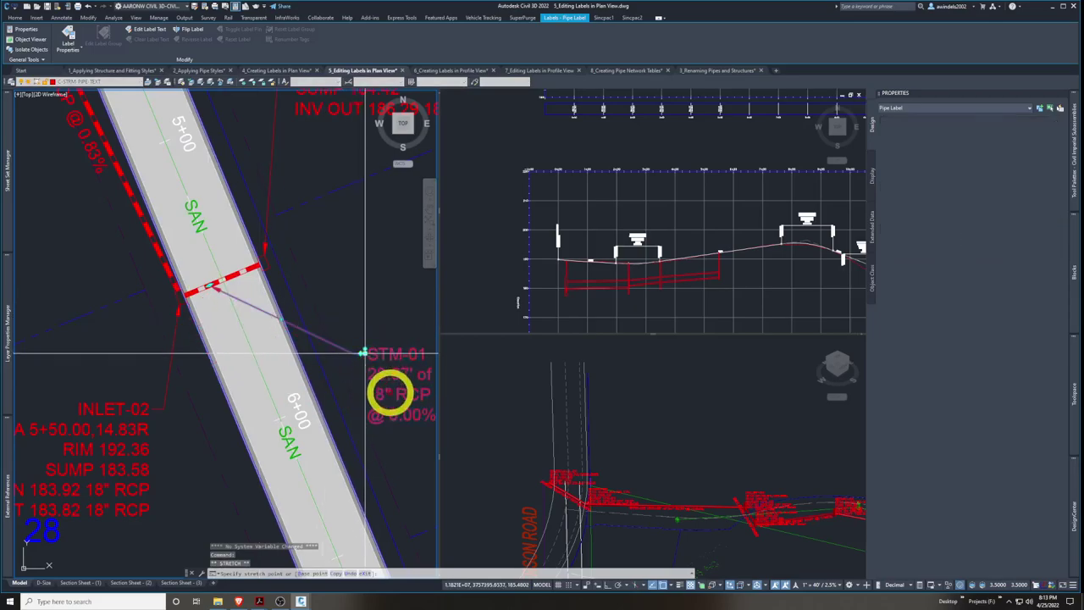
{"action": "scroll", "coordinate": [307, 375], "scroll_direction": "down", "scroll_amount": 3}
{"action": "middle_click_drag", "start_coordinate": [341, 370], "coordinate": [367, 384]}
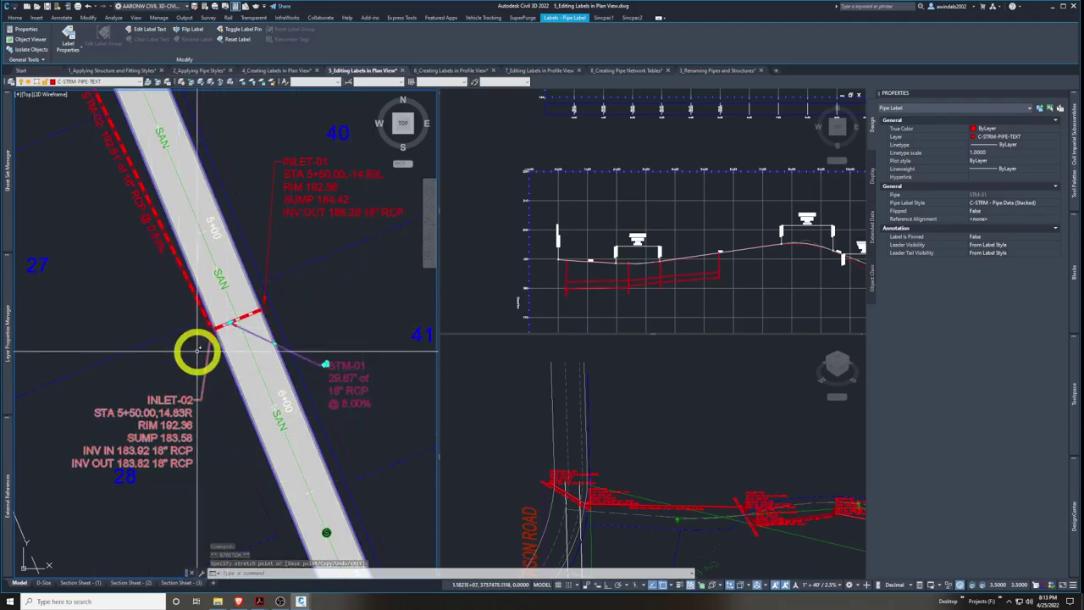
{"action": "middle_click_drag", "start_coordinate": [336, 345], "coordinate": [356, 353]}
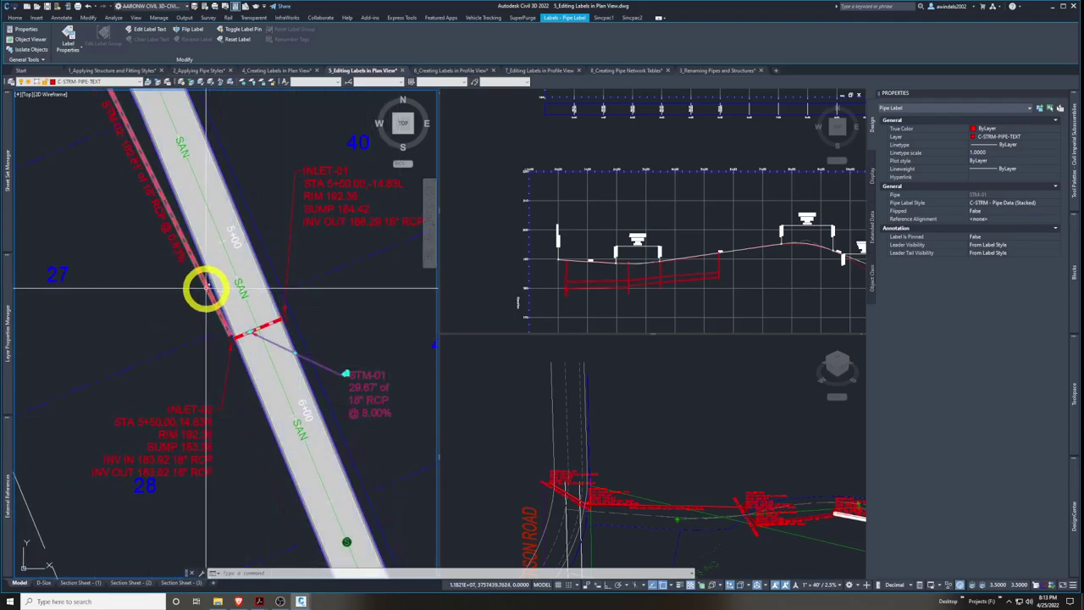
{"action": "mouse_move", "coordinate": [207, 287]}
{"action": "middle_mouse_down"}
{"action": "mouse_move", "coordinate": [260, 409]}
{"action": "mouse_move", "coordinate": [192, 322]}
{"action": "mouse_move", "coordinate": [220, 358]}
{"action": "mouse_move", "coordinate": [310, 322]}
{"action": "mouse_move", "coordinate": [333, 325]}
{"action": "middle_mouse_up"}
{"action": "left_click", "coordinate": [314, 325]}
{"action": "key", "text": "Escape"}
{"action": "key", "text": "Escape"}
Move the STMH-01 structure label to the lower left, tied back by a leader
{"action": "left_click", "coordinate": [335, 325]}
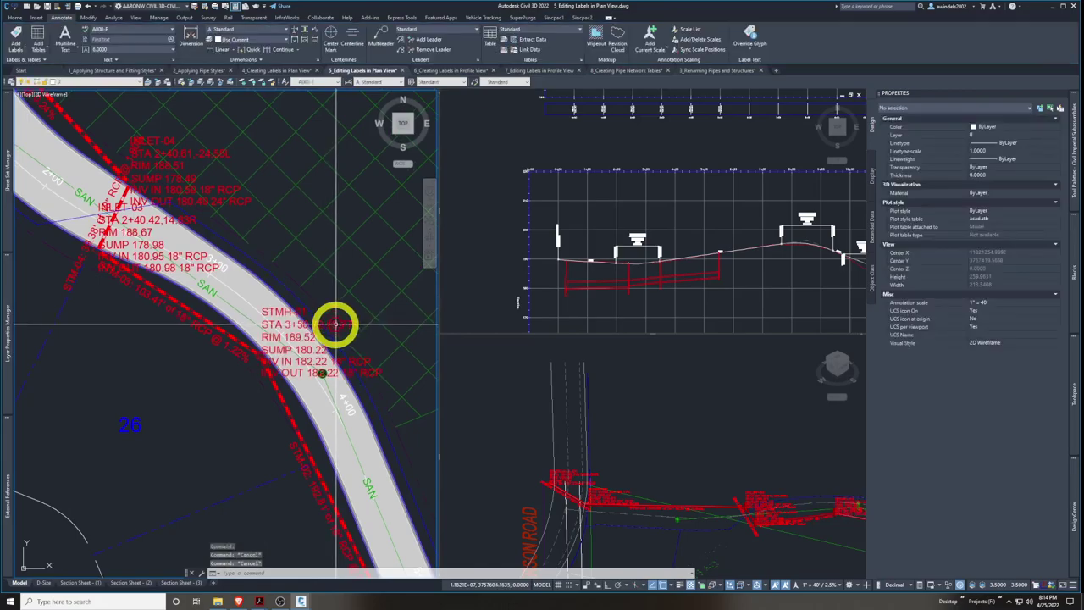
{"action": "left_click", "coordinate": [262, 358]}
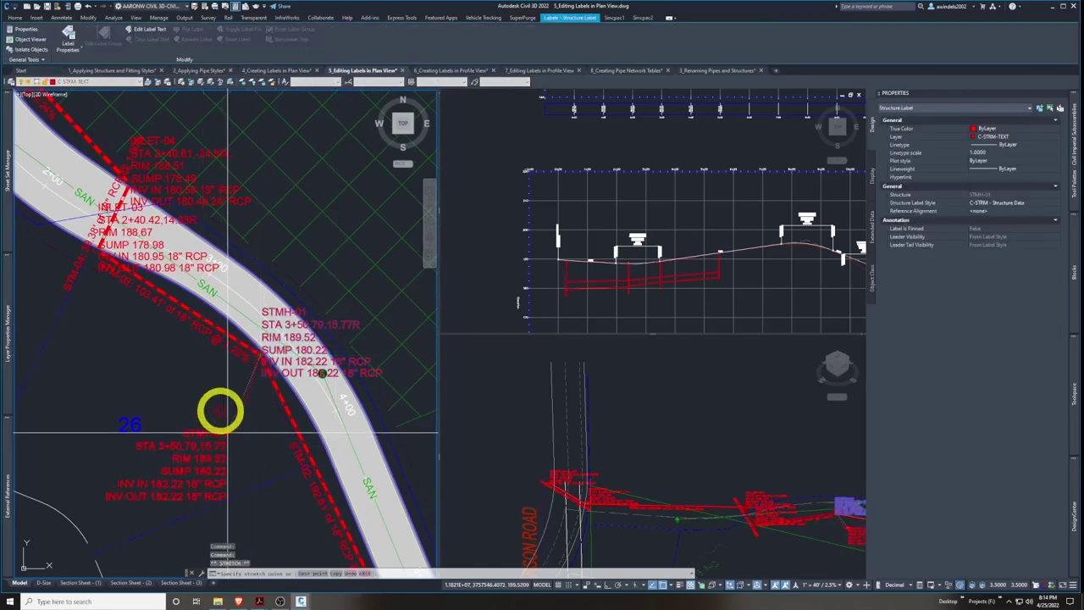
{"action": "left_click", "coordinate": [220, 410]}
{"action": "middle_click_drag", "start_coordinate": [187, 276], "coordinate": [235, 339]}
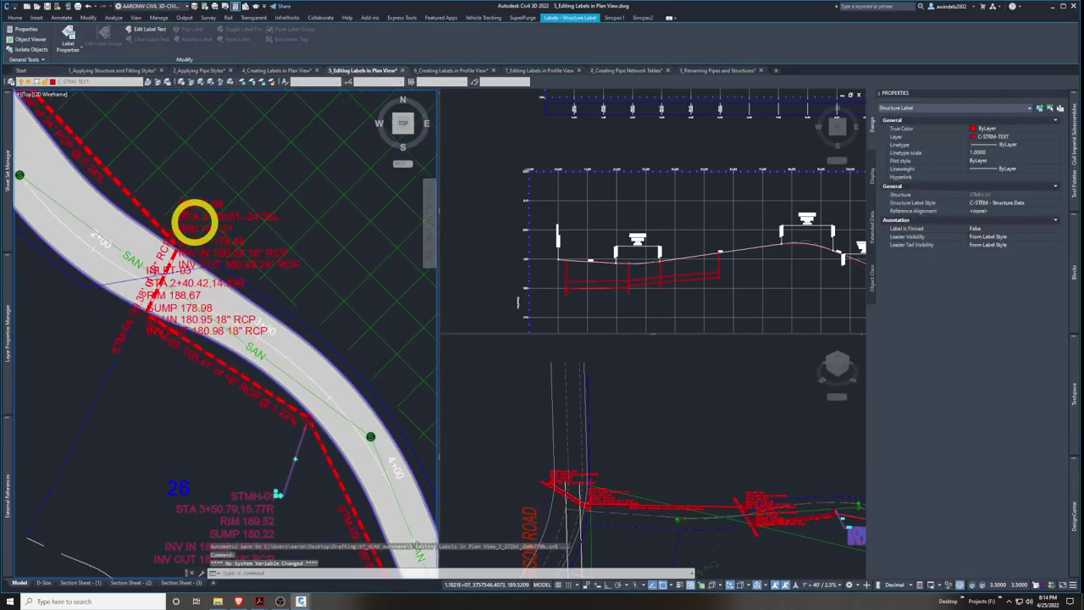
{"action": "key", "text": "Escape"}
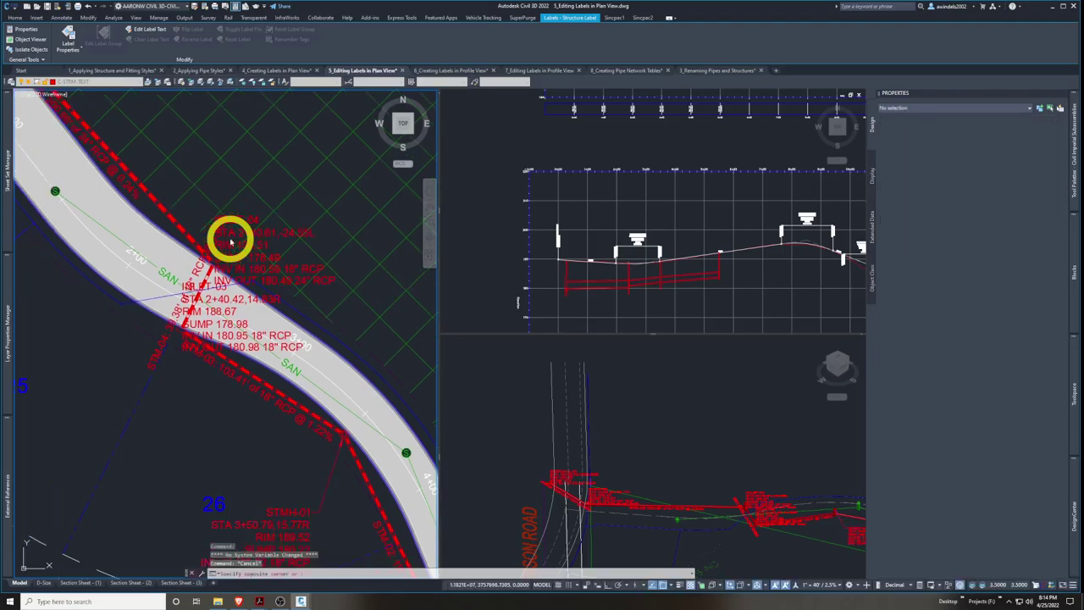
With Osnap off, place the INLET-04 label above and right of the road with a leader
{"action": "left_click", "coordinate": [230, 242]}
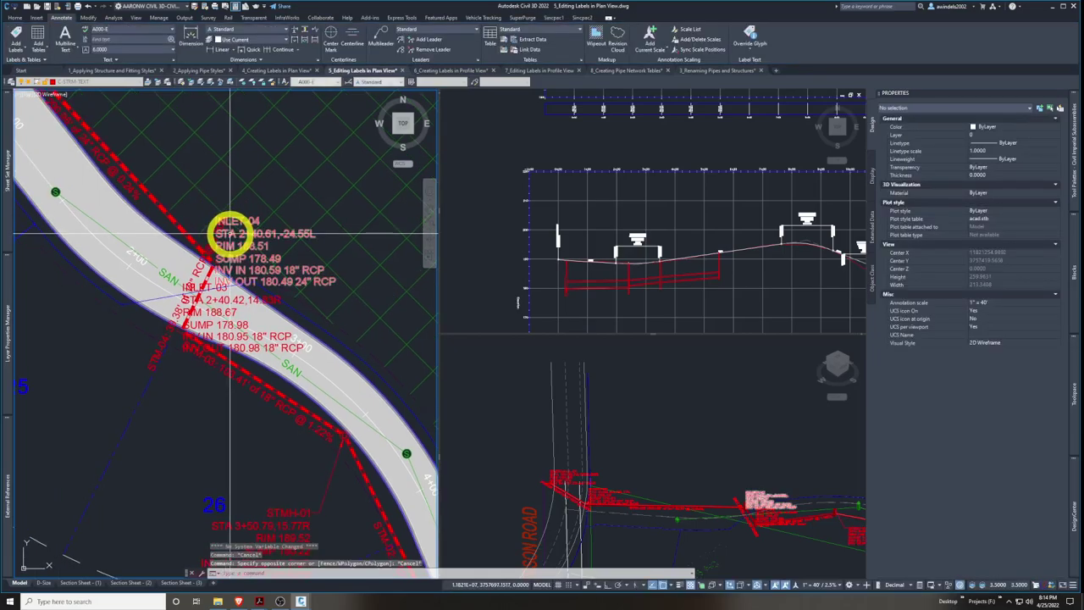
{"action": "key", "text": "Escape"}
{"action": "left_click", "coordinate": [224, 255]}
{"action": "left_click", "coordinate": [213, 265]}
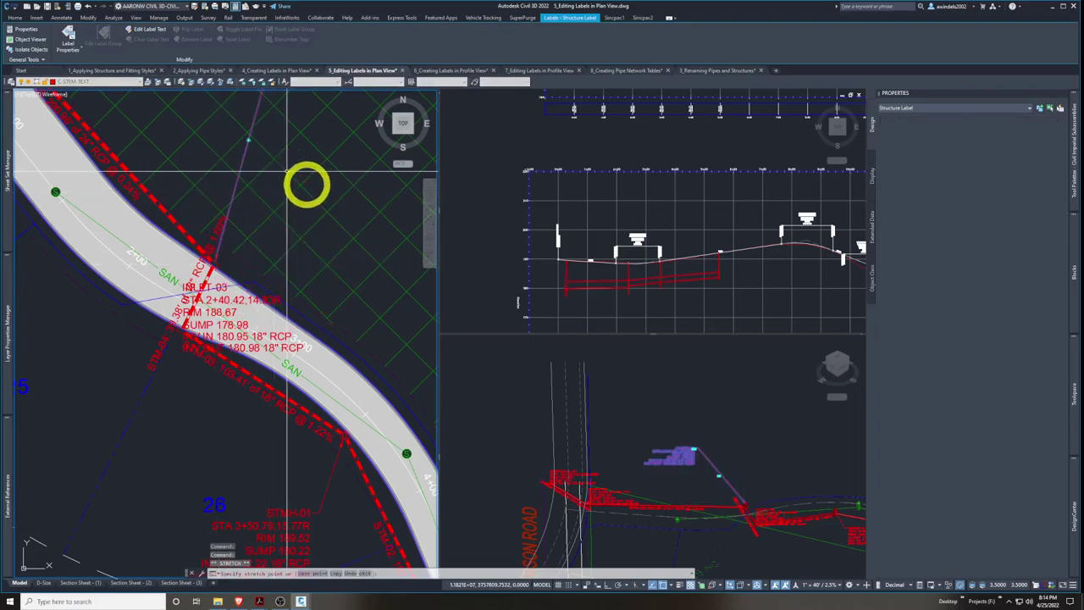
{"action": "scroll", "coordinate": [305, 339], "scroll_direction": "down", "scroll_amount": 5}
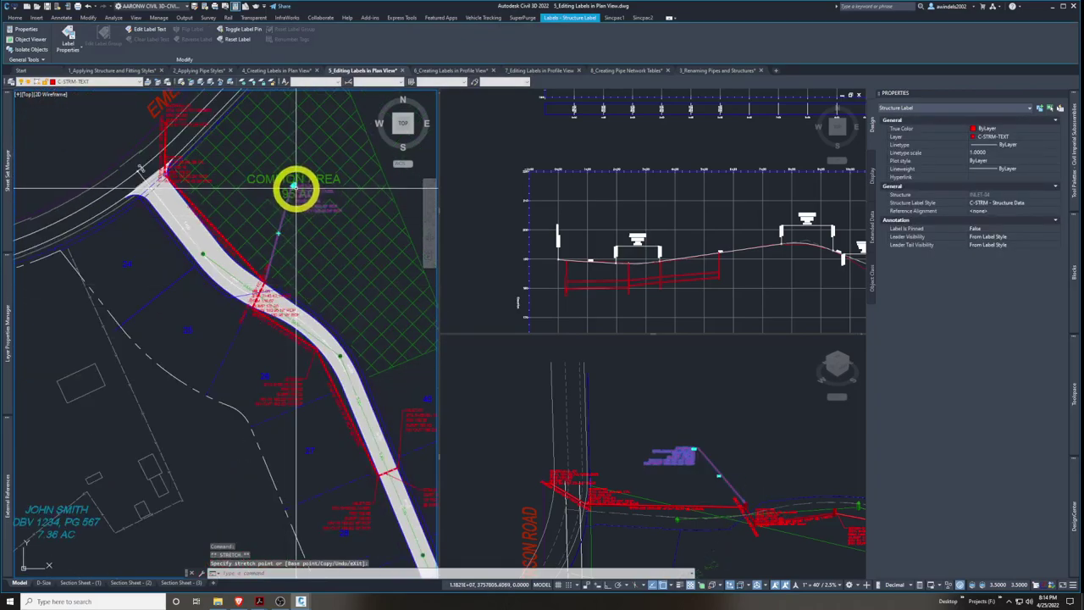
{"action": "left_click", "coordinate": [296, 186]}
{"action": "scroll", "coordinate": [294, 211], "scroll_direction": "up", "scroll_amount": 2}
{"action": "scroll", "coordinate": [300, 254], "scroll_direction": "up", "scroll_amount": 2}
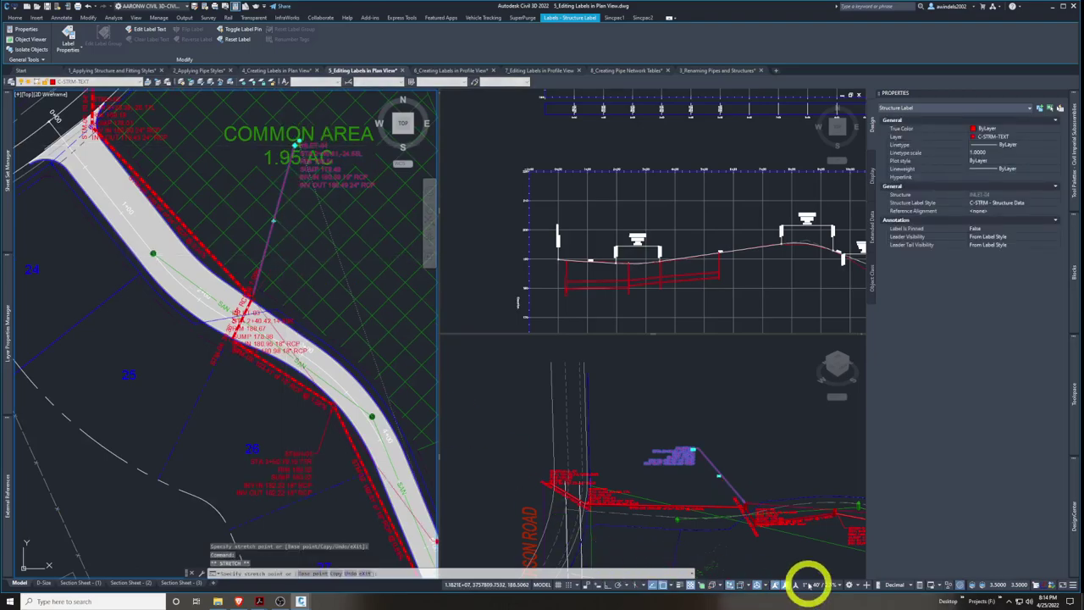
{"action": "left_click", "coordinate": [663, 585]}
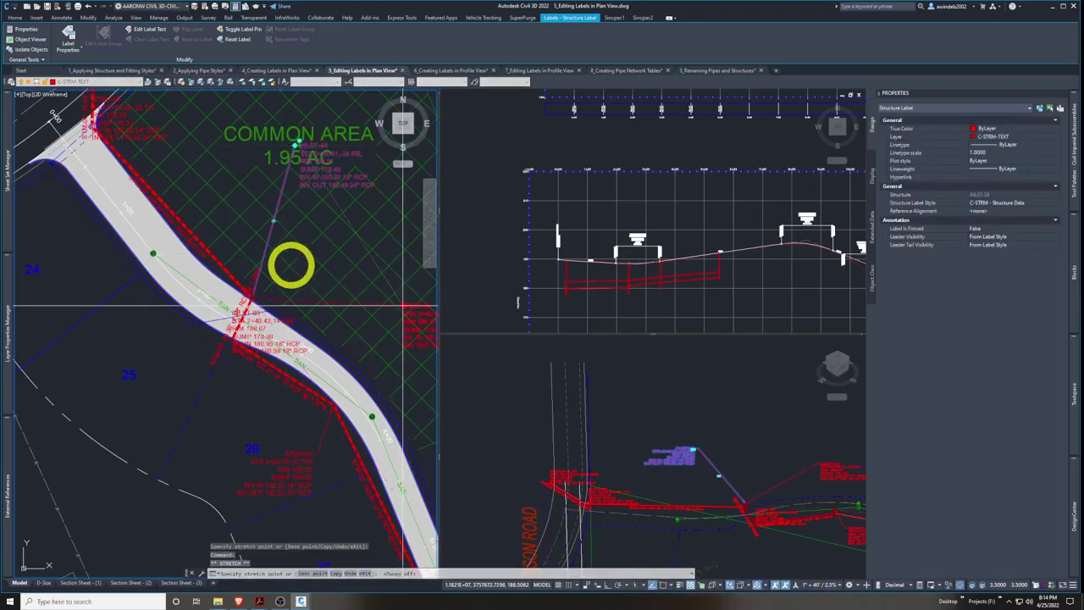
{"action": "left_click", "coordinate": [291, 248]}
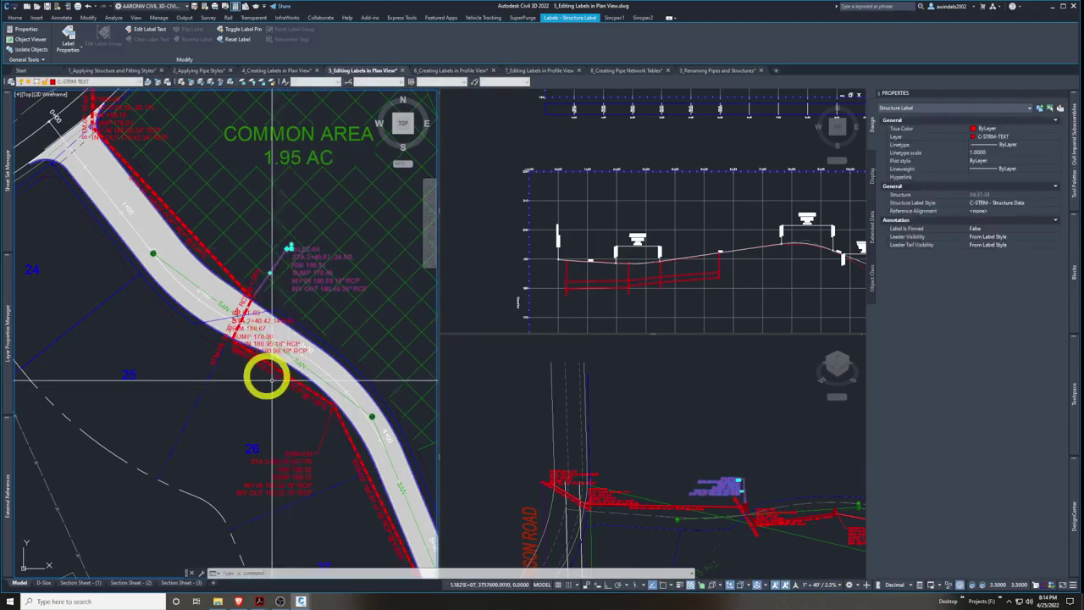
{"action": "left_click", "coordinate": [224, 333]}
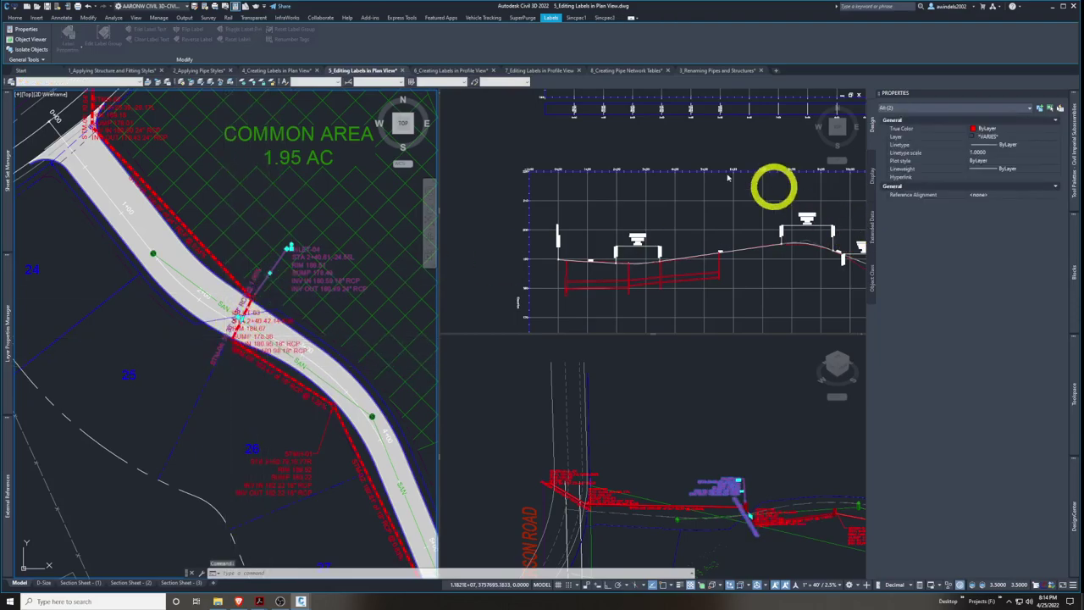
{"action": "key", "text": "Escape"}
Apply the C-STRM - Pipe Data (Stacked) style to the pipe label and move it left of the pipe
{"action": "left_click", "coordinate": [222, 346]}
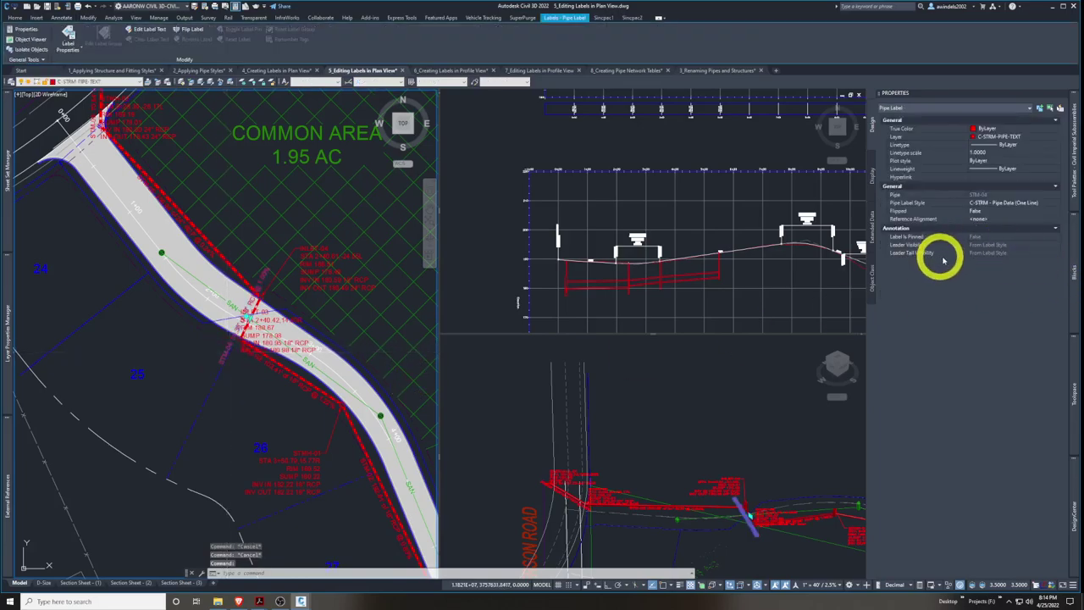
{"action": "left_click", "coordinate": [1005, 222]}
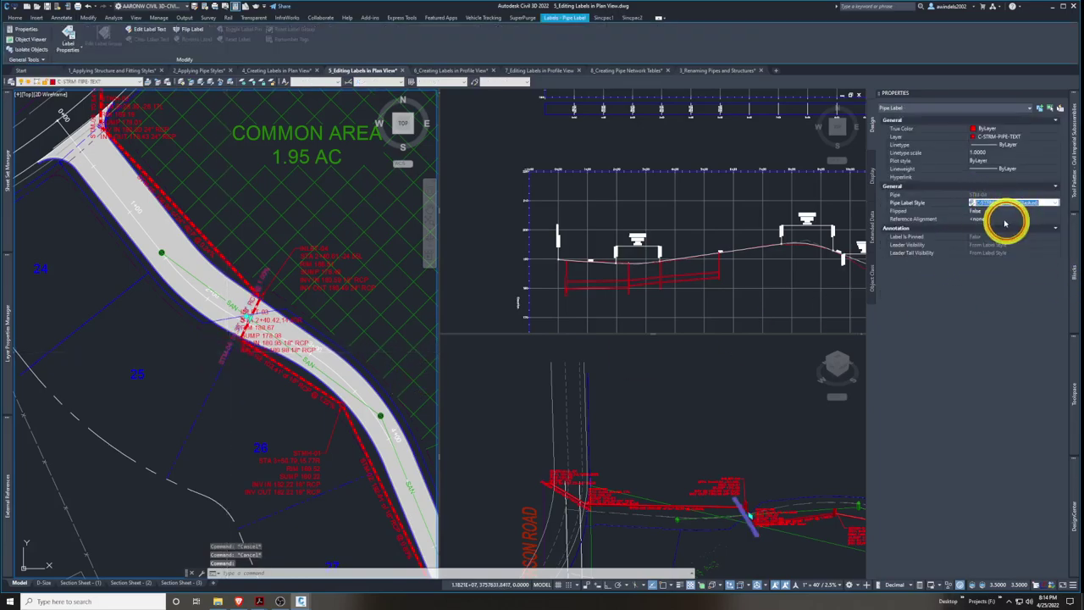
{"action": "left_click", "coordinate": [251, 318]}
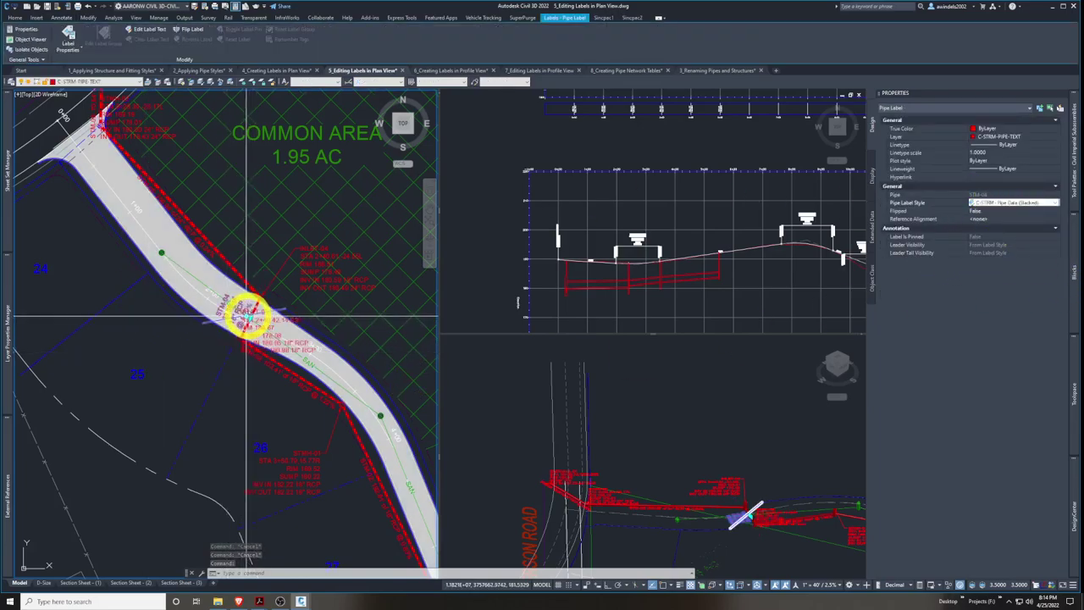
{"action": "left_click", "coordinate": [179, 335]}
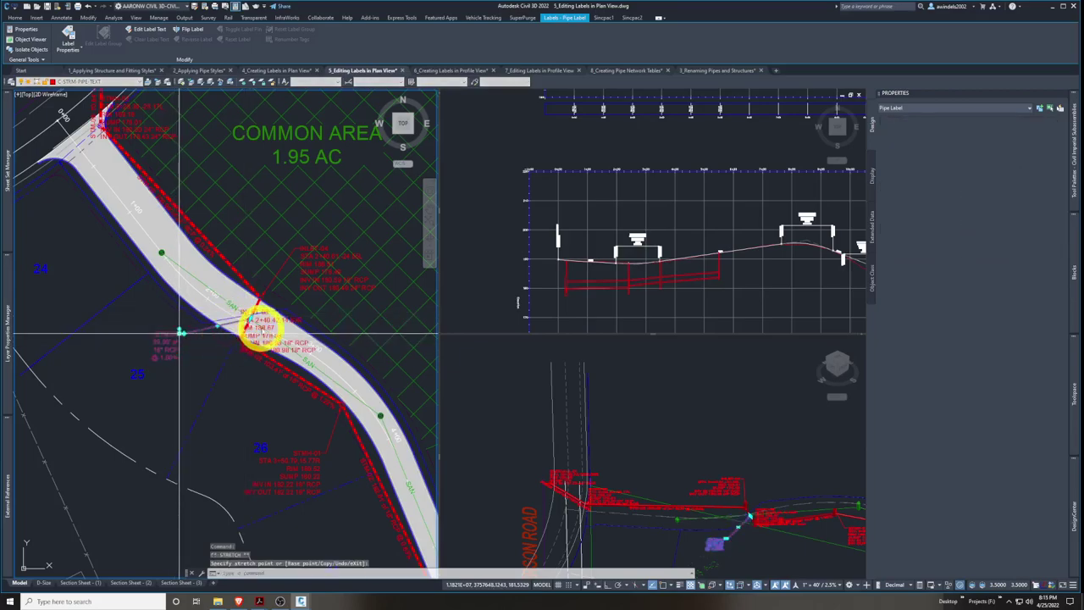
{"action": "key", "text": "Escape"}
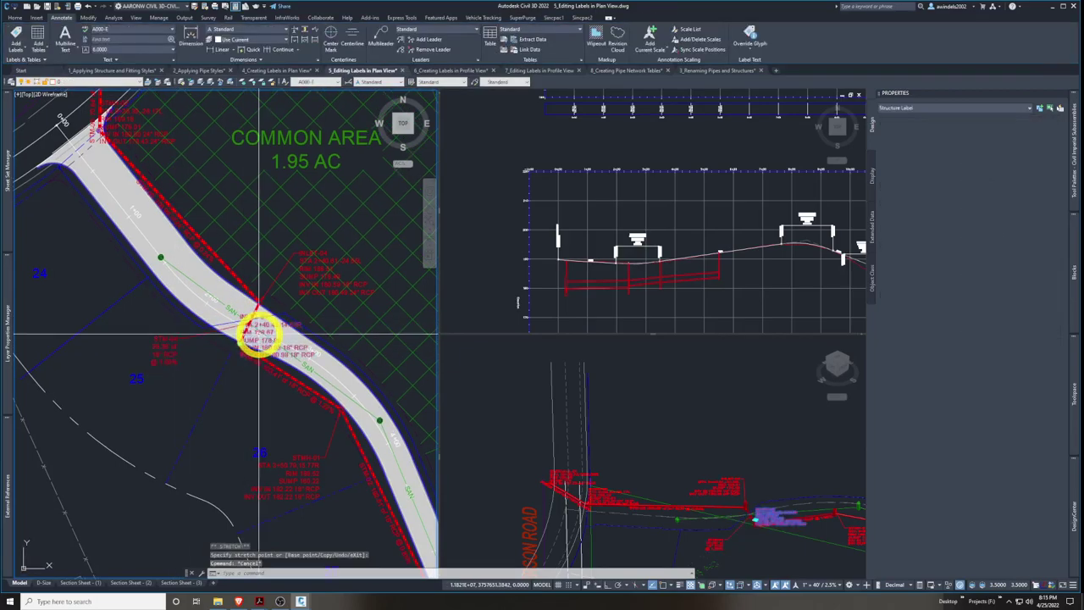
Move the INLET-03 structure label below left of the pipe with a leader
{"action": "left_click", "coordinate": [259, 334]}
{"action": "left_click", "coordinate": [242, 344]}
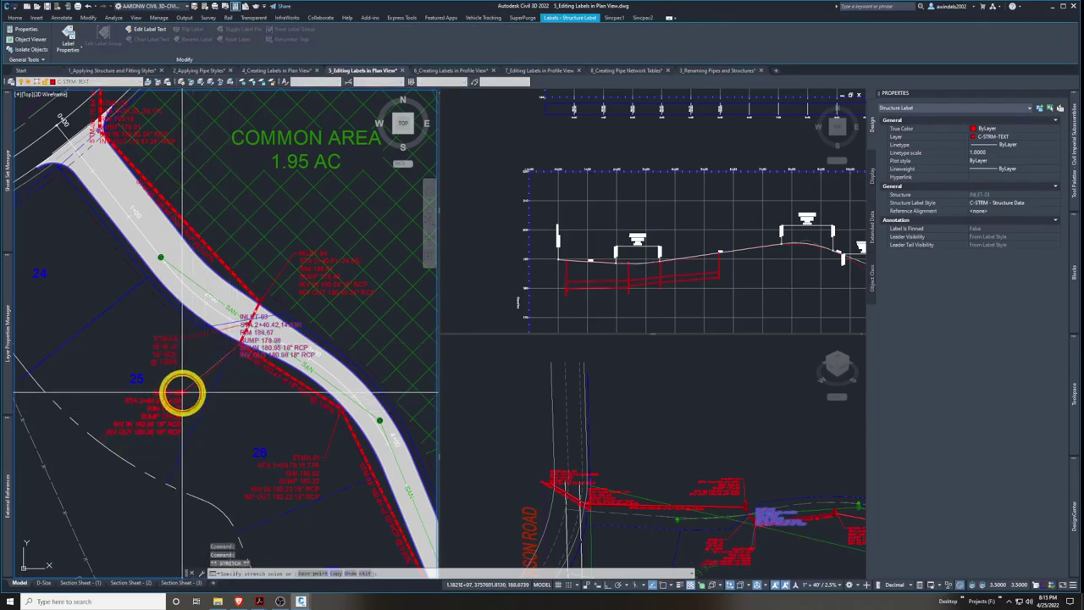
{"action": "left_click", "coordinate": [182, 394]}
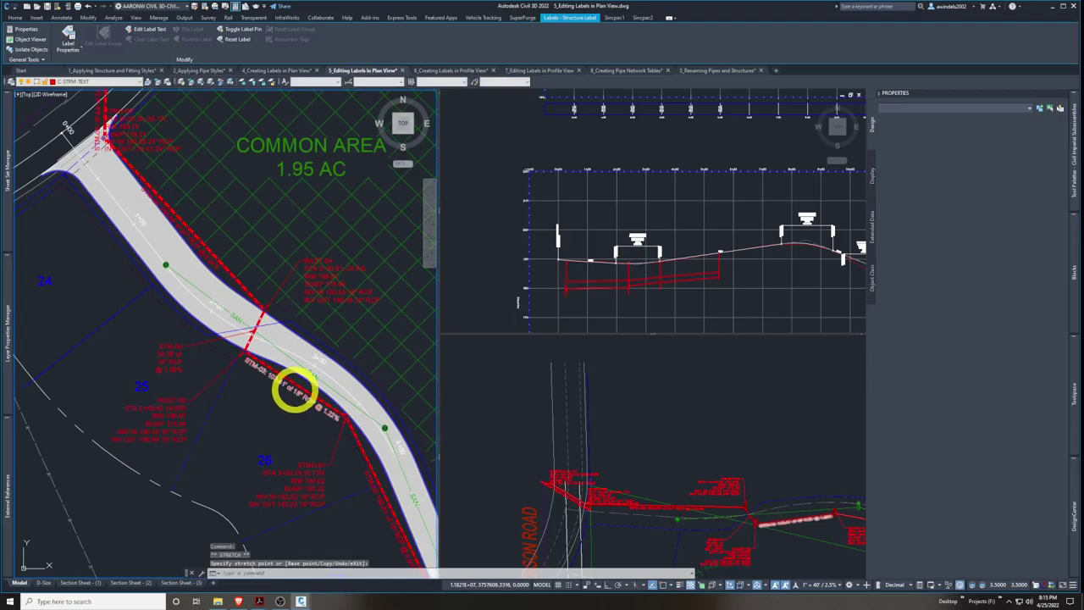
{"action": "middle_click_drag", "start_coordinate": [192, 243], "coordinate": [209, 279]}
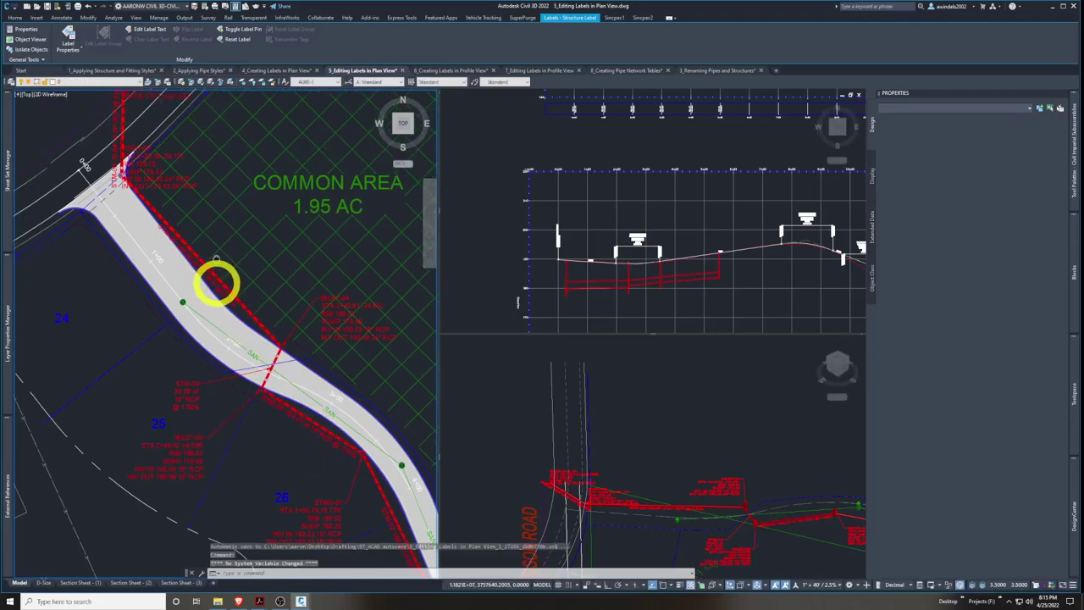
{"action": "middle_click_drag", "start_coordinate": [216, 258], "coordinate": [243, 298]}
{"action": "key", "text": "Escape"}
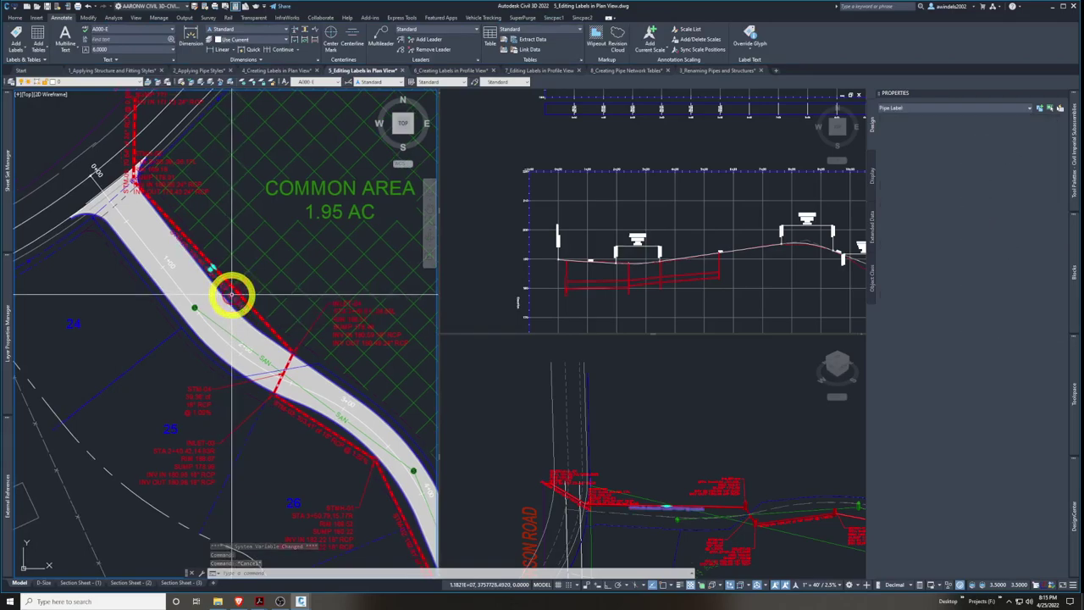
{"action": "left_click", "coordinate": [231, 293]}
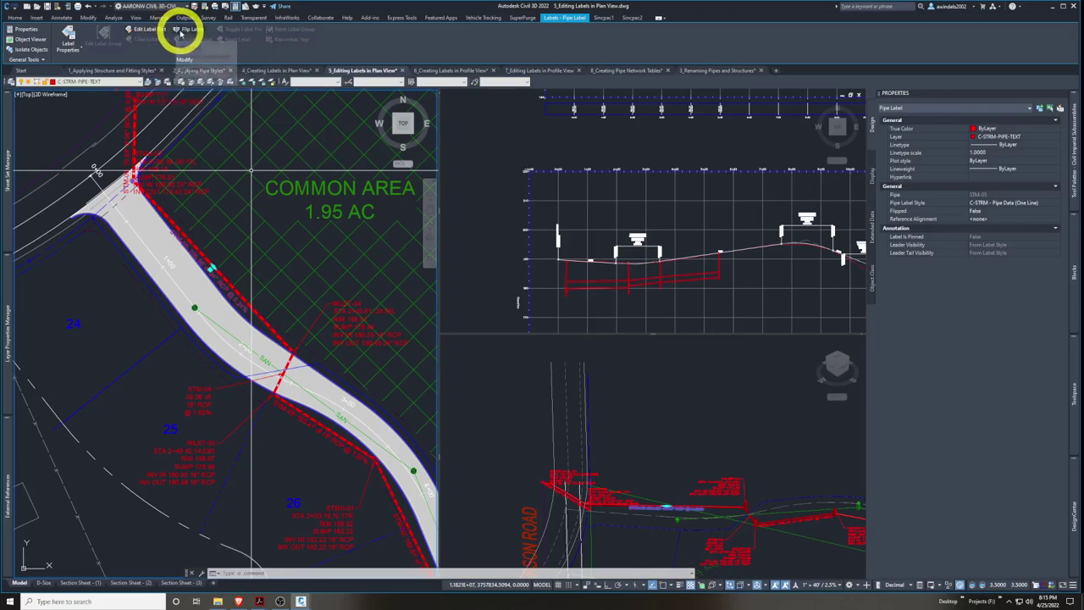
Edit the road pipe label's text and flip the label to the other side of the pipe
{"action": "left_click", "coordinate": [182, 31]}
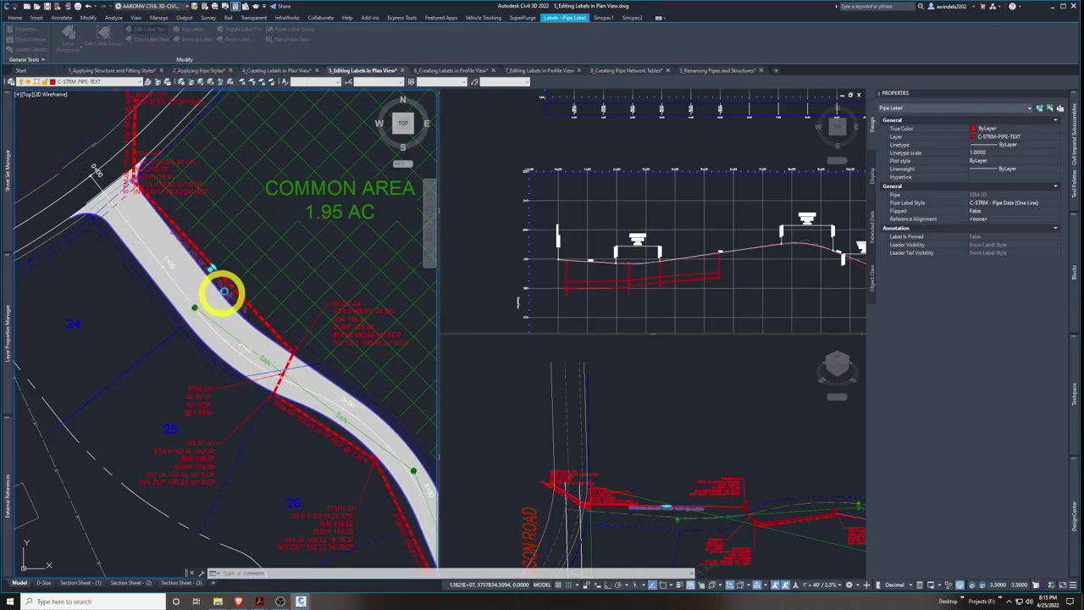
{"action": "left_click", "coordinate": [223, 288]}
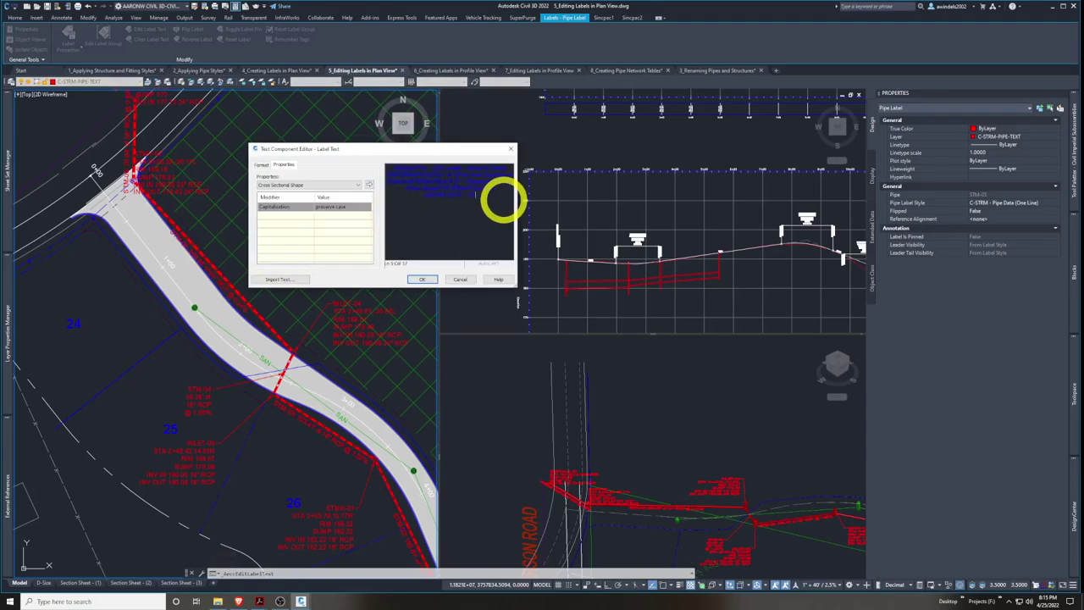
{"action": "left_click", "coordinate": [424, 280]}
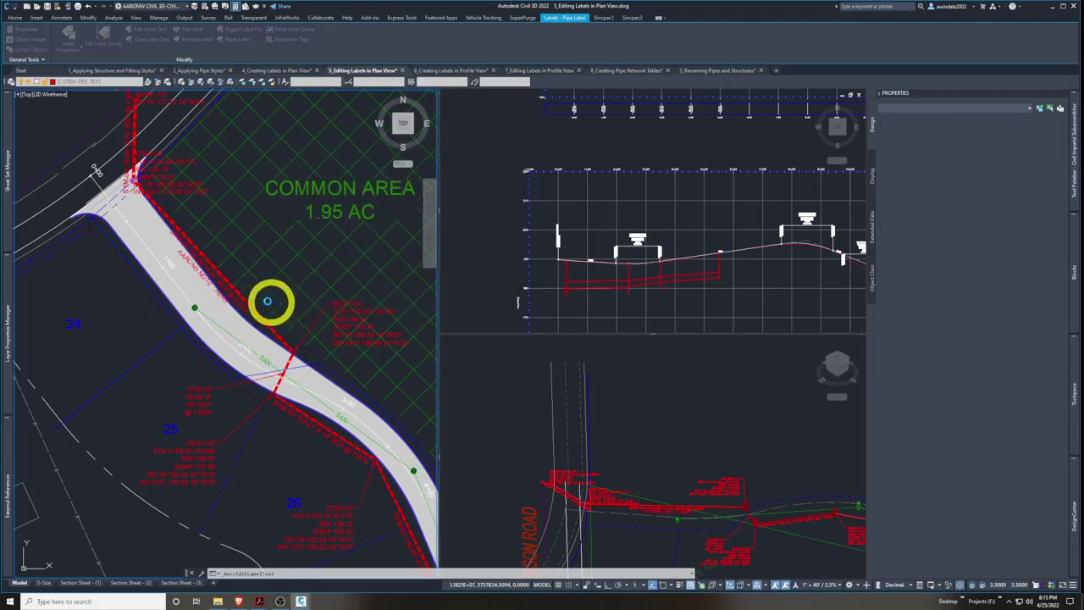
{"action": "left_click", "coordinate": [232, 291]}
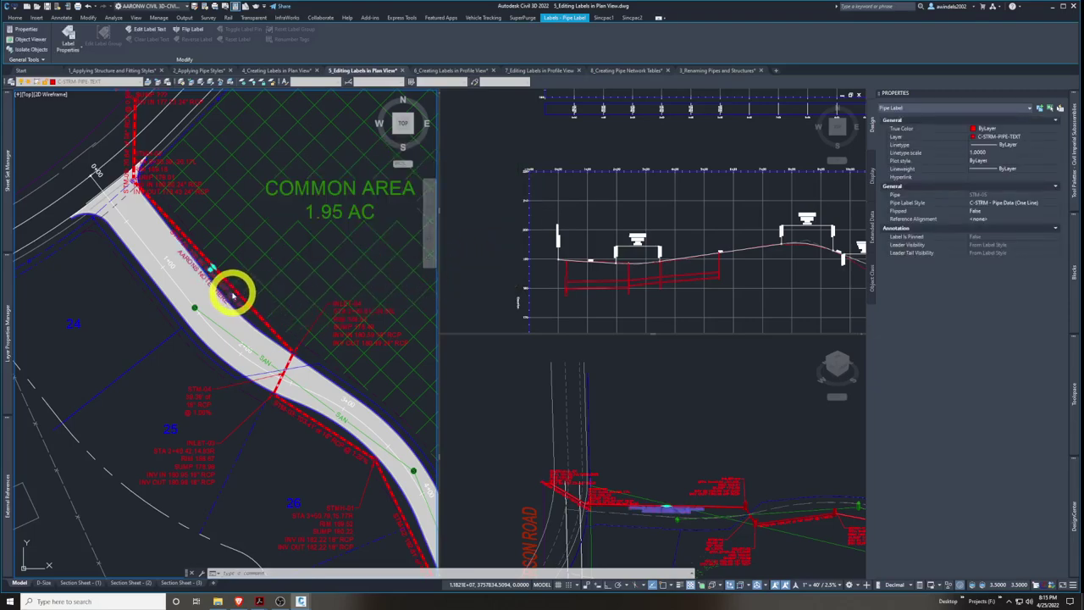
{"action": "left_click", "coordinate": [193, 30]}
Clear the flipped pipe label's text override to restore its default text
{"action": "left_click", "coordinate": [239, 286]}
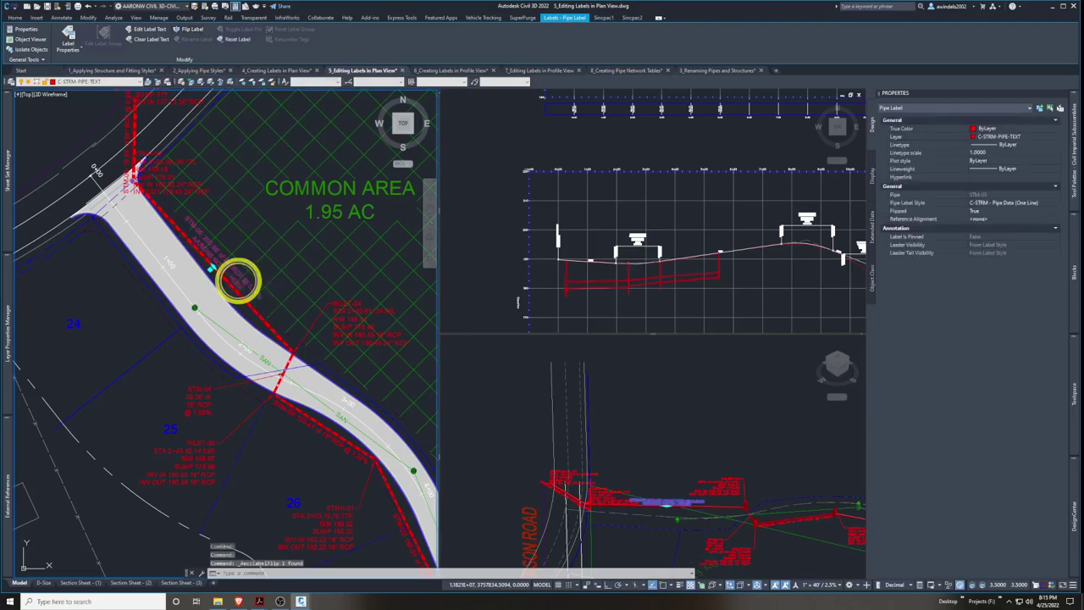
{"action": "right_click", "coordinate": [241, 283]}
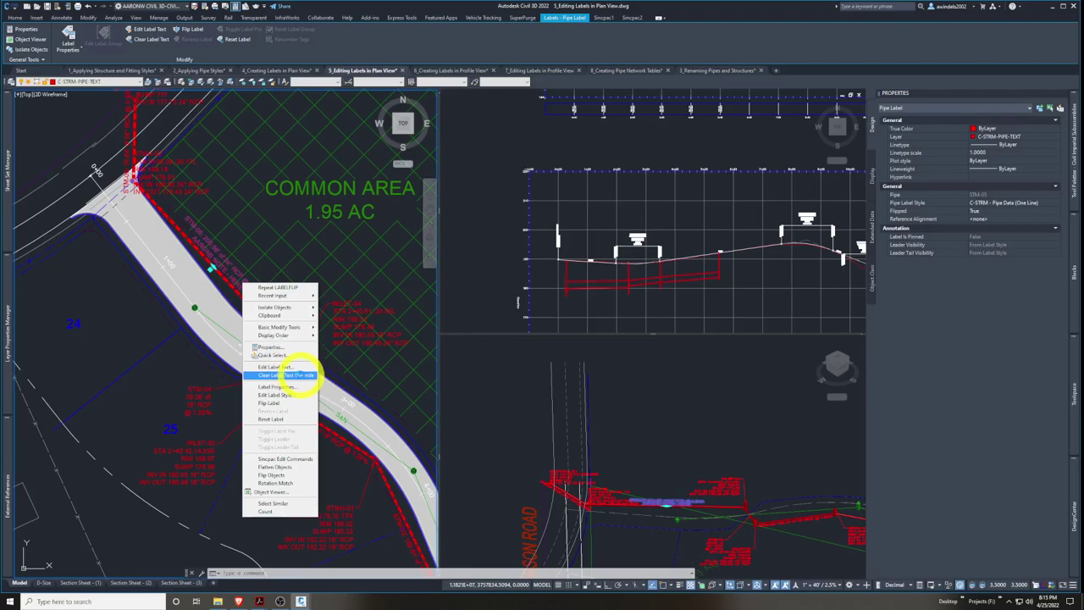
{"action": "left_click", "coordinate": [293, 375]}
Move the ENDWALL-01 structure label up and to the left, clear of the pipes
{"action": "key", "text": "Escape"}
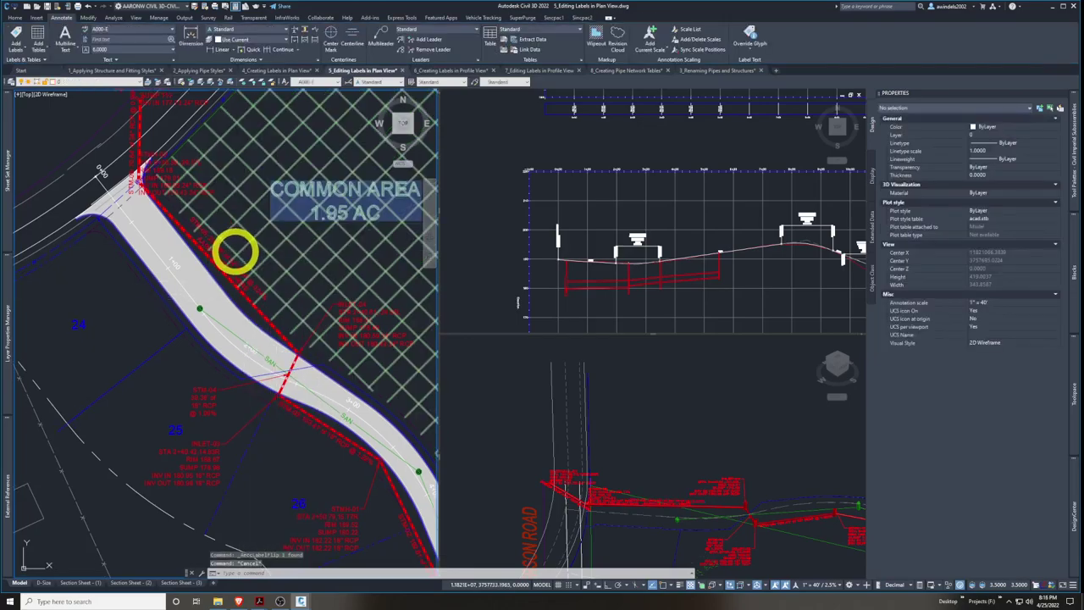
{"action": "scroll", "coordinate": [237, 250], "scroll_direction": "up", "scroll_amount": 3}
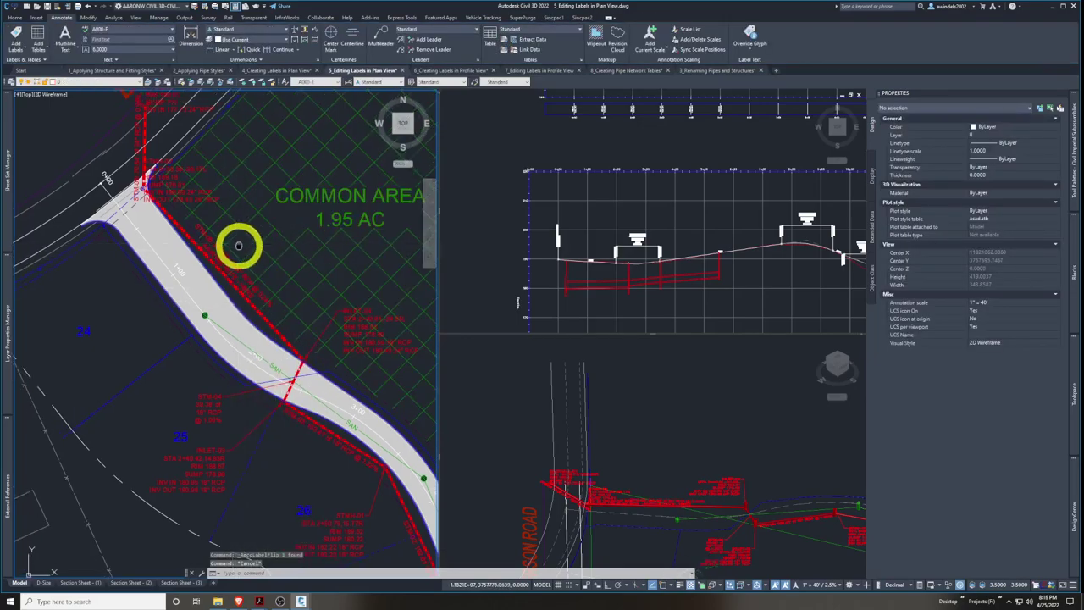
{"action": "middle_click_drag", "start_coordinate": [302, 280], "coordinate": [307, 252]}
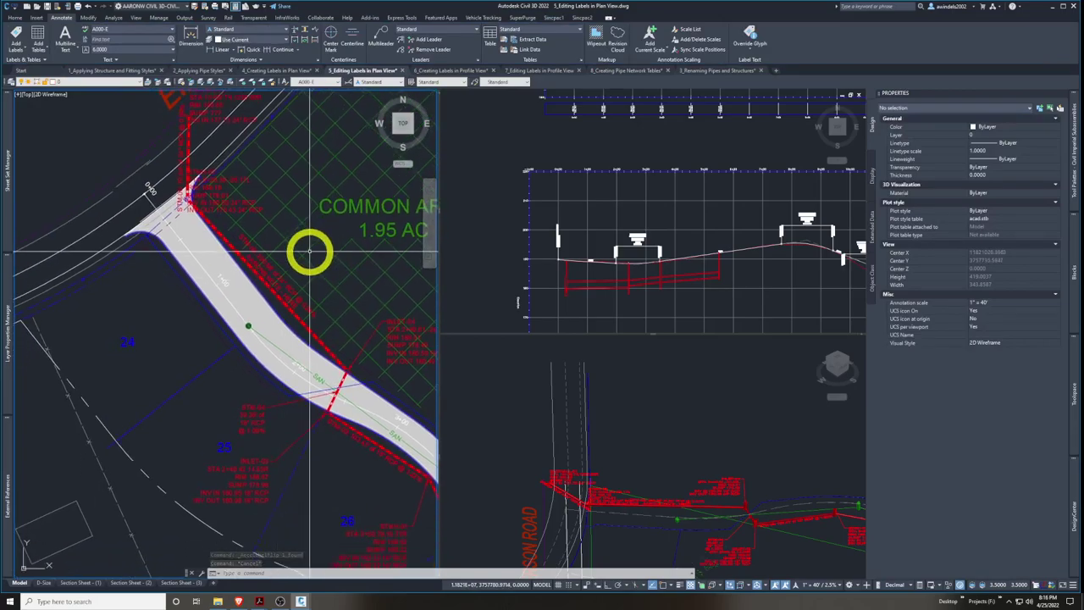
{"action": "scroll", "coordinate": [307, 280], "scroll_direction": "up", "scroll_amount": 3}
{"action": "scroll", "coordinate": [262, 249], "scroll_direction": "down", "scroll_amount": 2}
{"action": "left_click", "coordinate": [245, 171]}
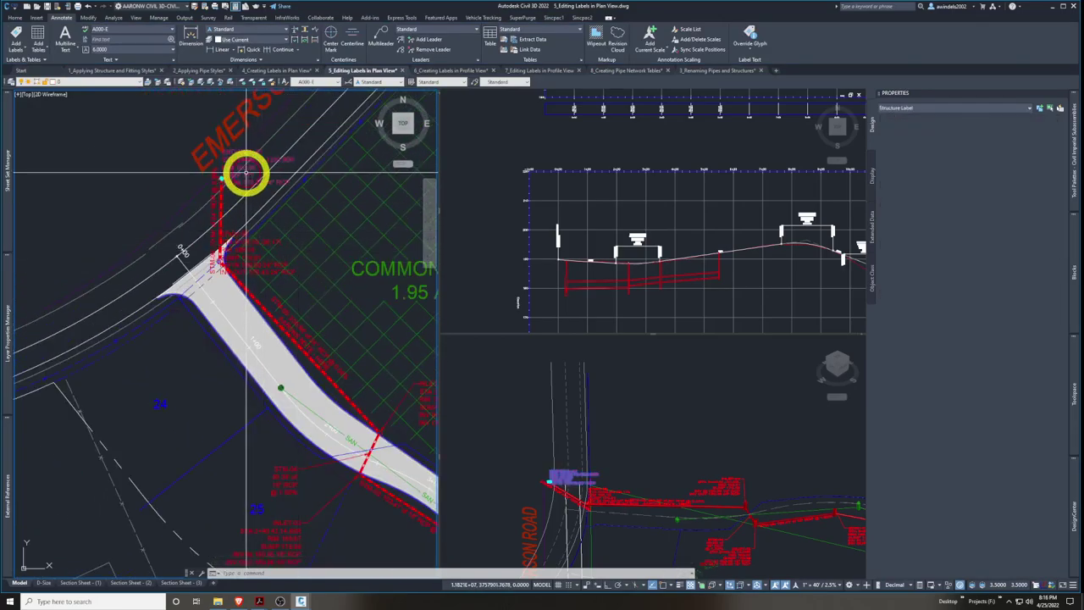
{"action": "left_click", "coordinate": [222, 179]}
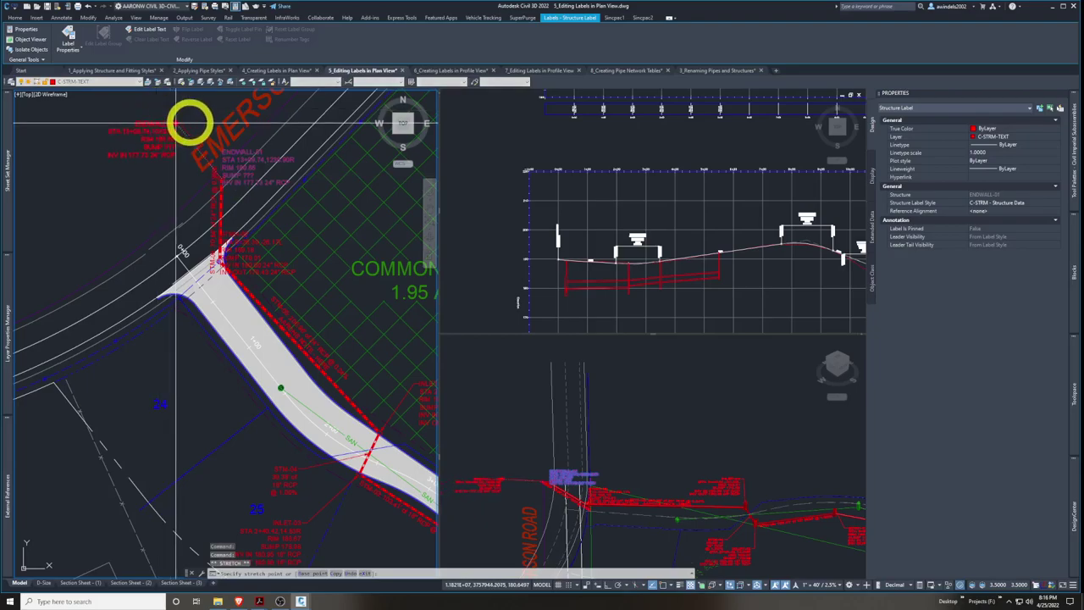
{"action": "left_click", "coordinate": [189, 123]}
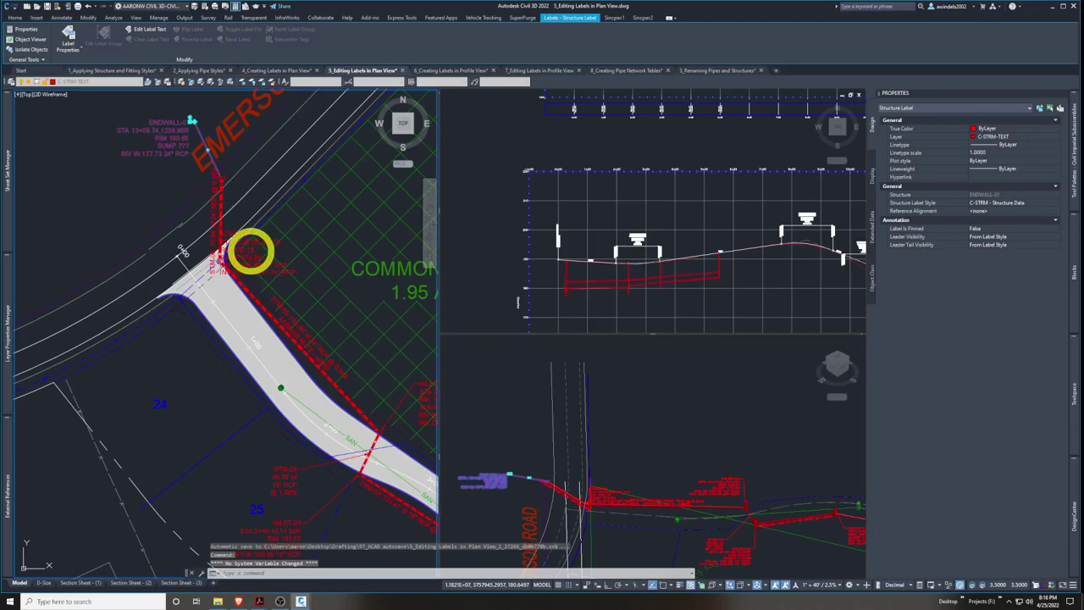
{"action": "key", "text": "Escape"}
Drop the STMH-02 label beside the pipe and switch to the 6_Creating Labels in Profile View drawing
{"action": "left_click", "coordinate": [251, 250]}
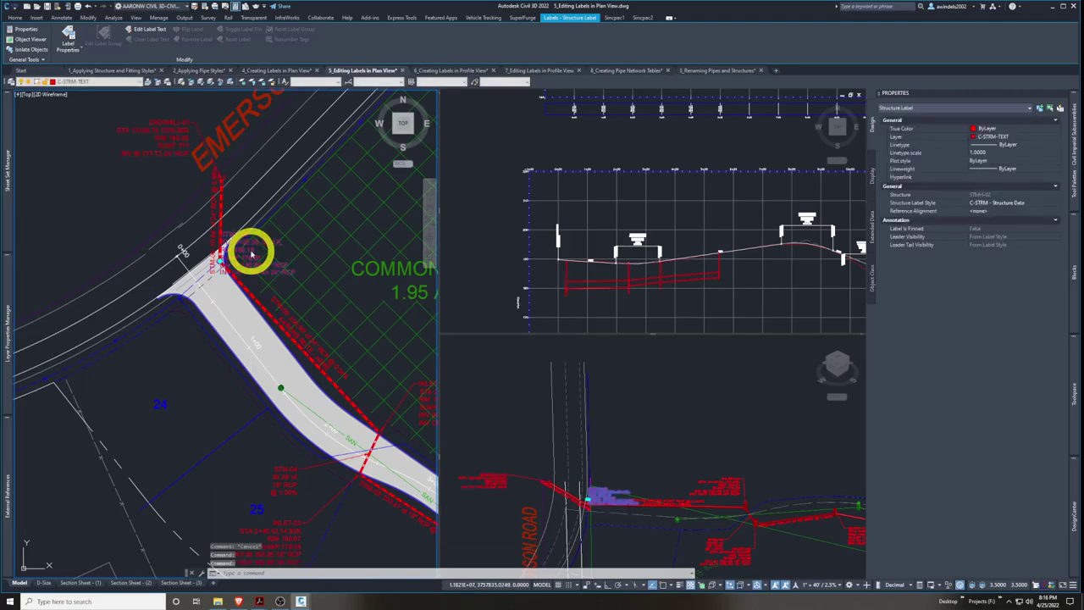
{"action": "left_click", "coordinate": [223, 259]}
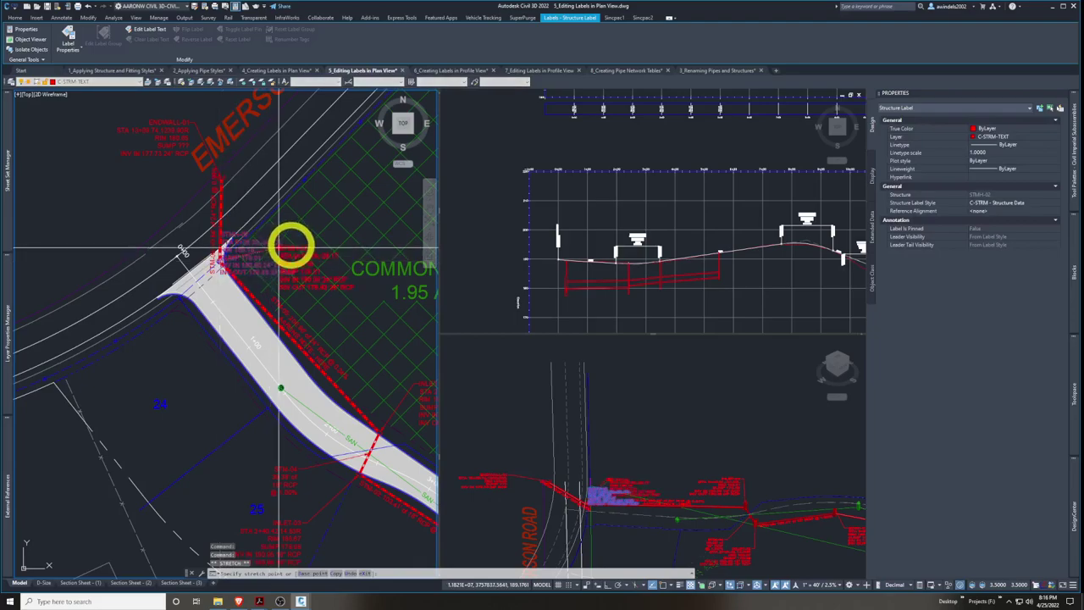
{"action": "left_click", "coordinate": [287, 239]}
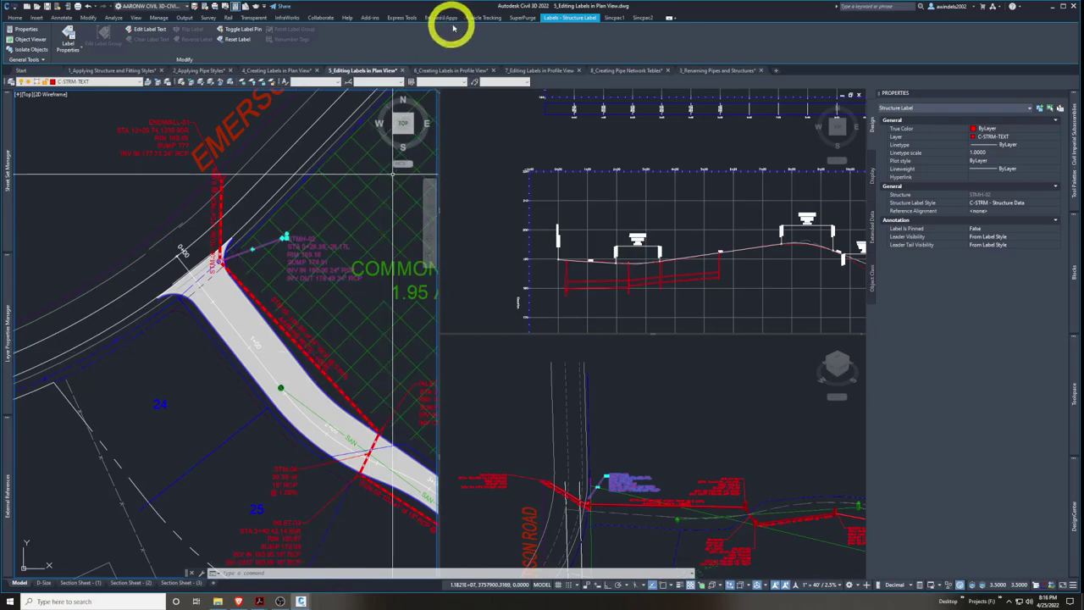
{"action": "left_click", "coordinate": [447, 69]}
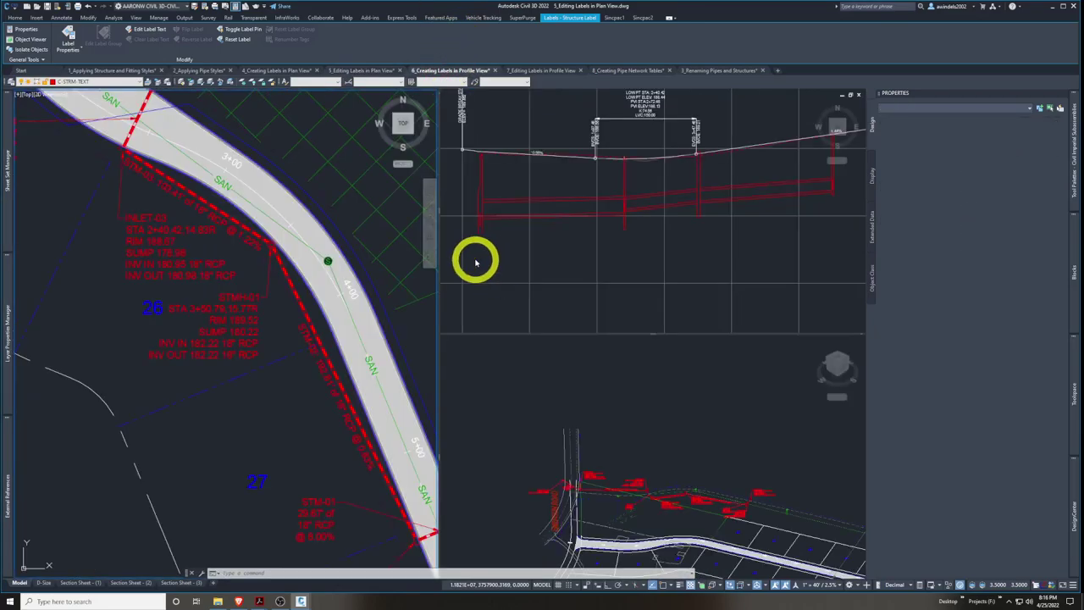
Window-select plan objects and check the left pipe segment in the profile view
{"action": "key", "text": "Escape"}
{"action": "left_click", "coordinate": [270, 435]}
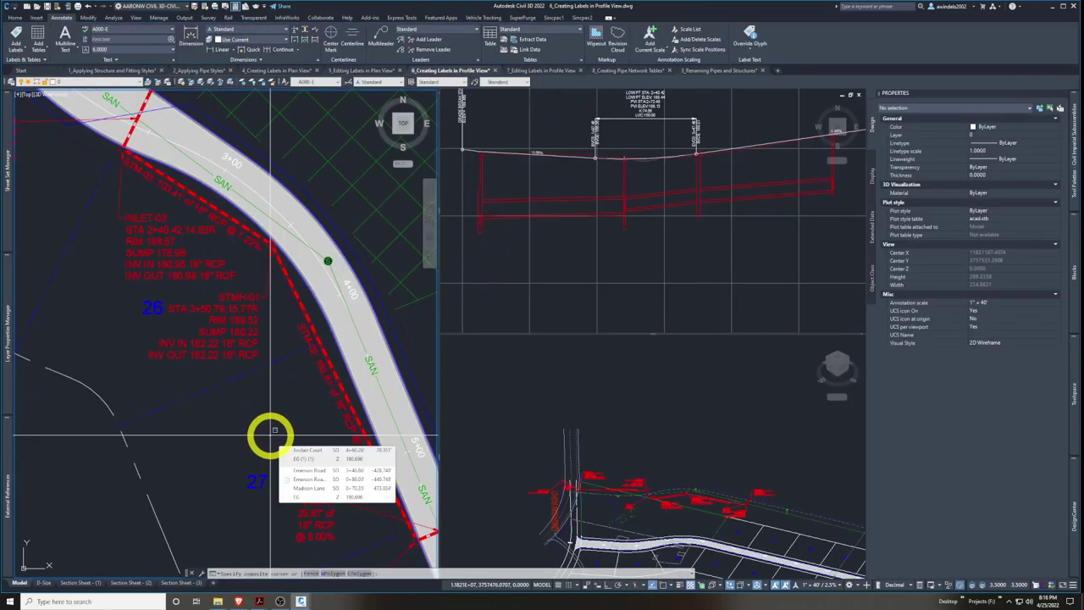
{"action": "left_click", "coordinate": [654, 352]}
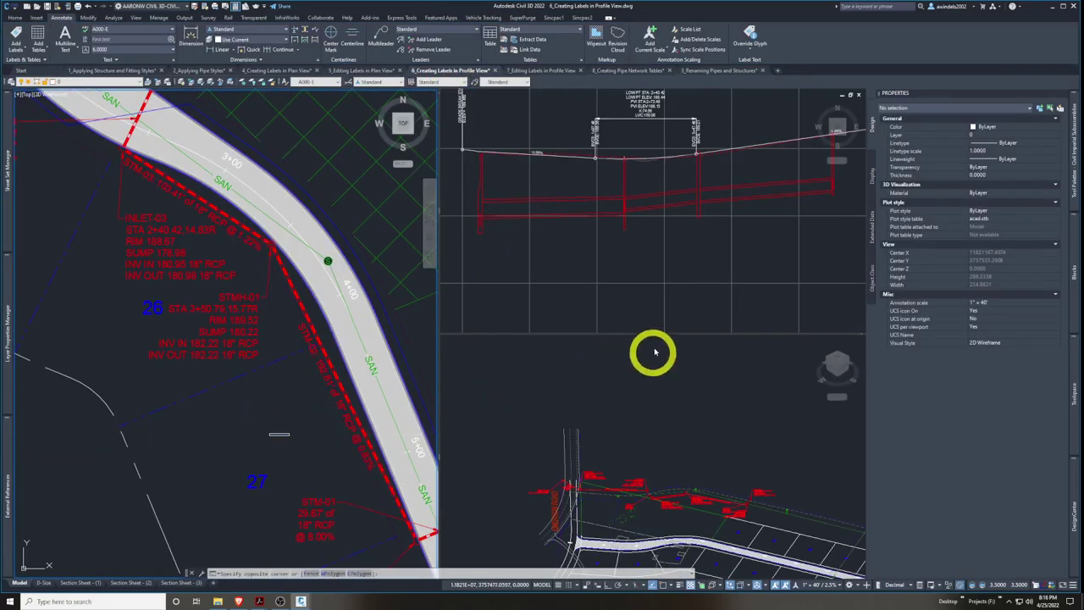
{"action": "left_click", "coordinate": [632, 254]}
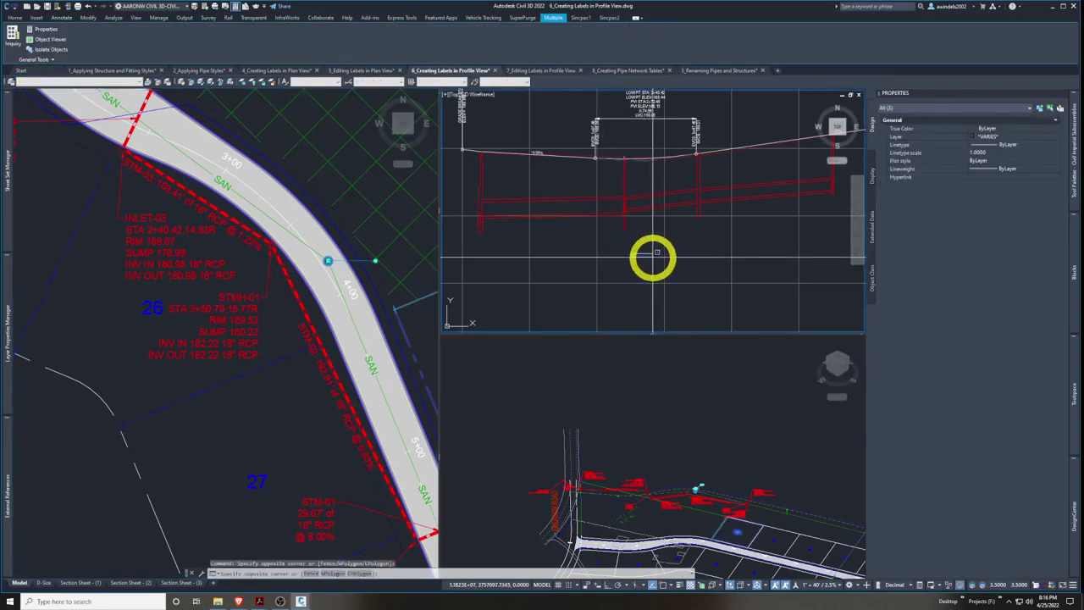
{"action": "left_click", "coordinate": [651, 250]}
{"action": "middle_click_drag", "start_coordinate": [651, 250], "coordinate": [649, 266]}
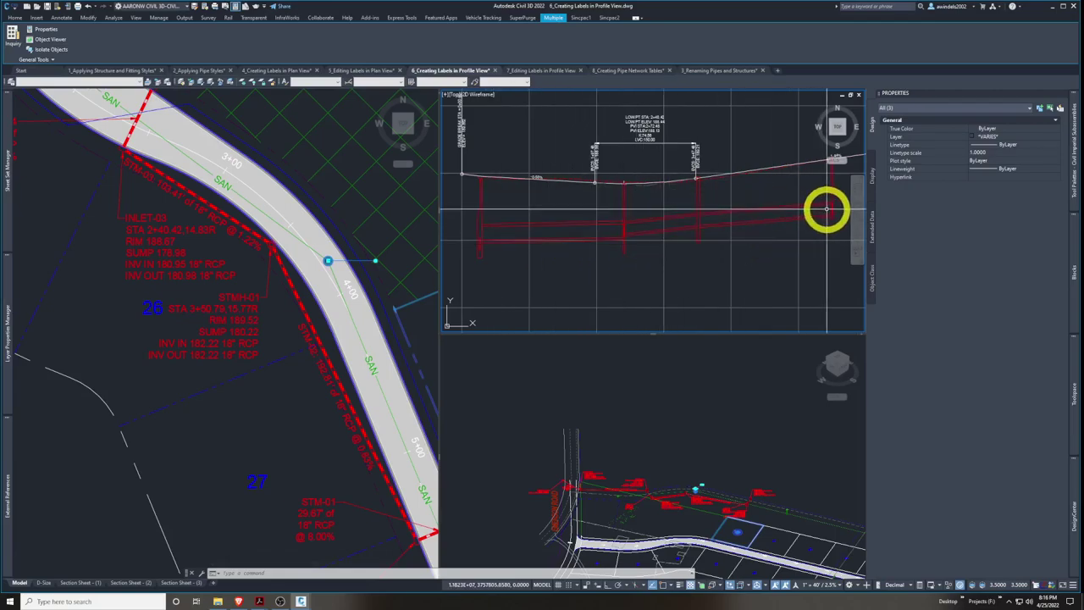
{"action": "left_click", "coordinate": [503, 240]}
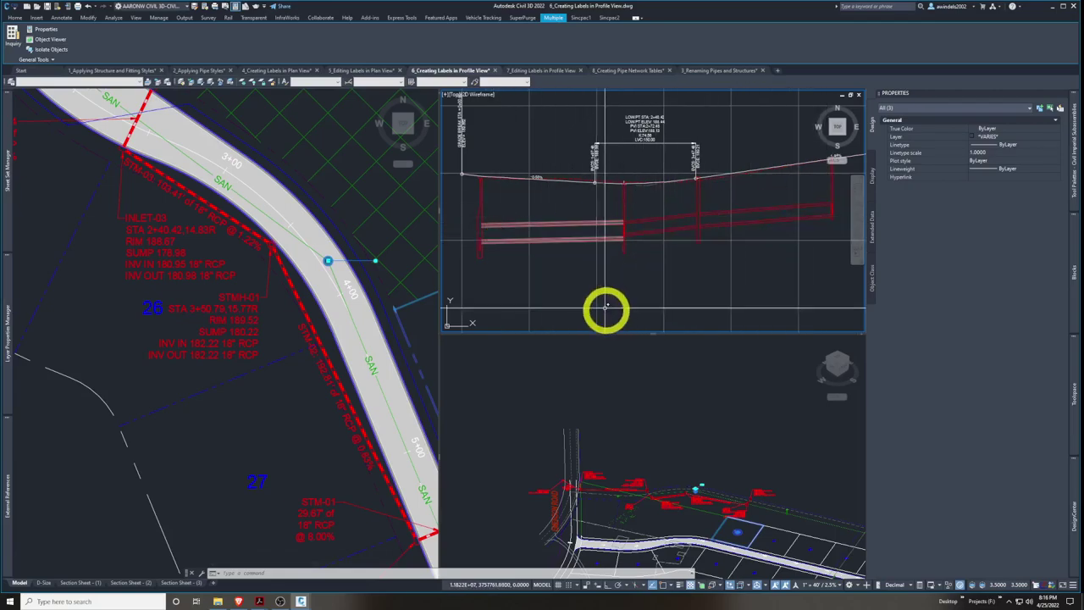
{"action": "key", "text": "Escape"}
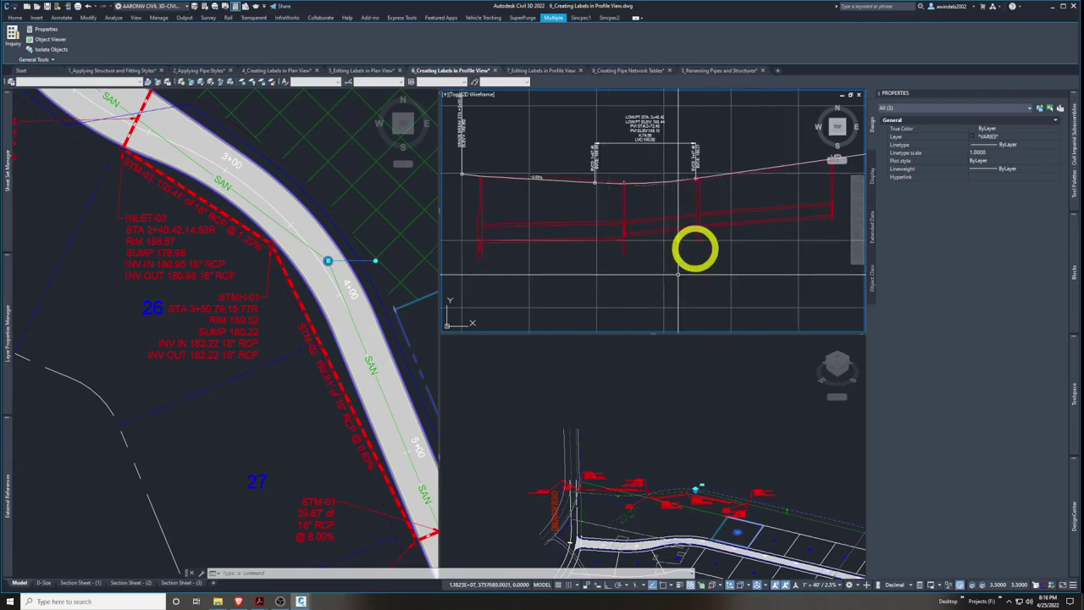
Frame Emerson Road and the lots in plan, and the station band and pipes in profile
{"action": "left_click", "coordinate": [313, 377]}
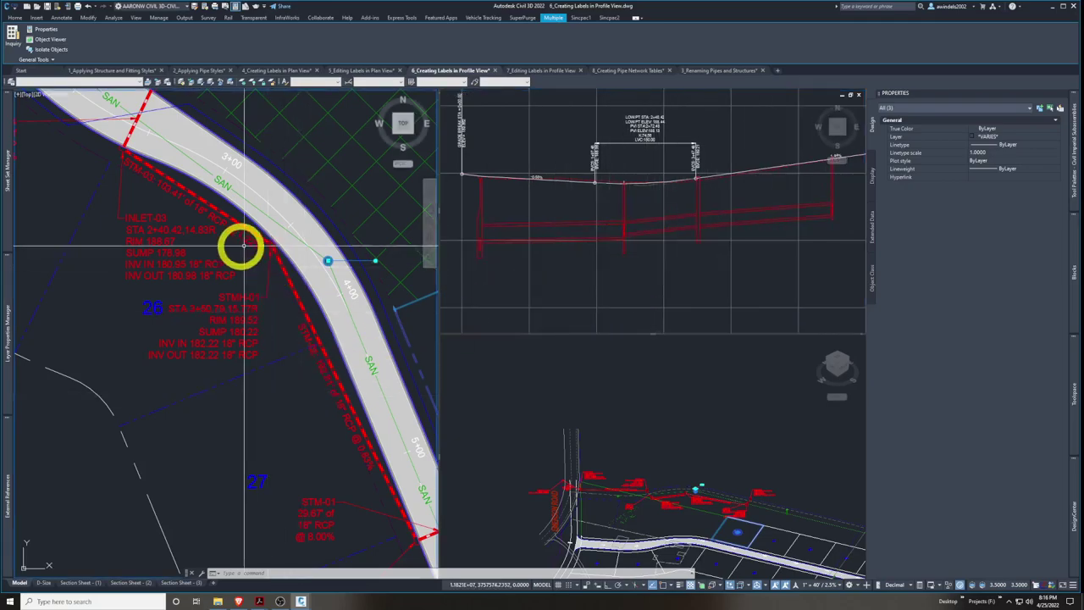
{"action": "scroll", "coordinate": [235, 298], "scroll_direction": "down", "scroll_amount": 3}
{"action": "middle_click_drag", "start_coordinate": [235, 298], "coordinate": [259, 356]}
{"action": "scroll", "coordinate": [259, 364], "scroll_direction": "up", "scroll_amount": 2}
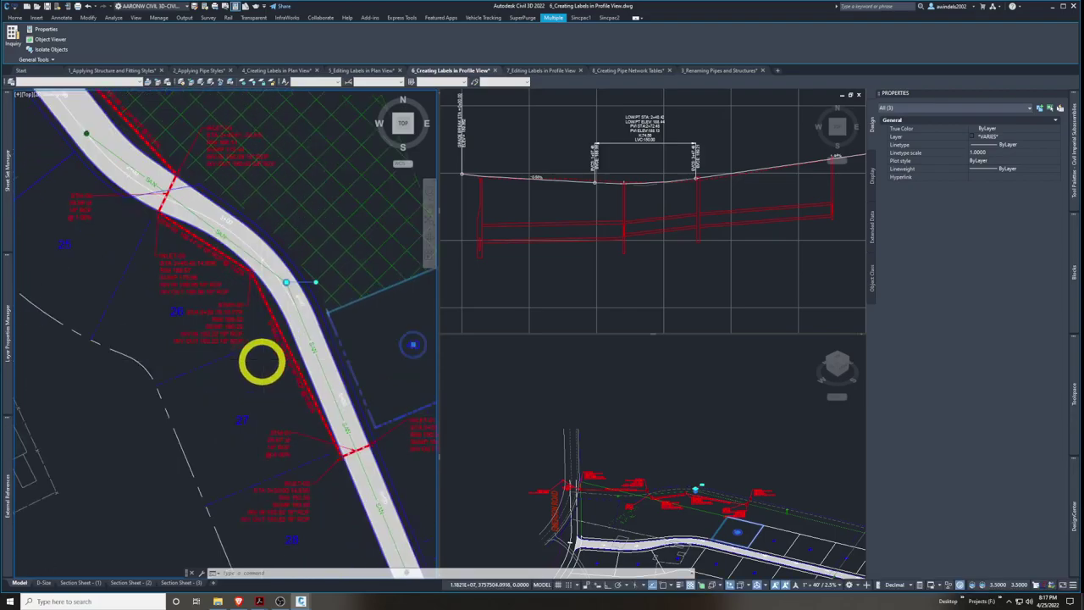
{"action": "scroll", "coordinate": [261, 363], "scroll_direction": "down", "scroll_amount": 4}
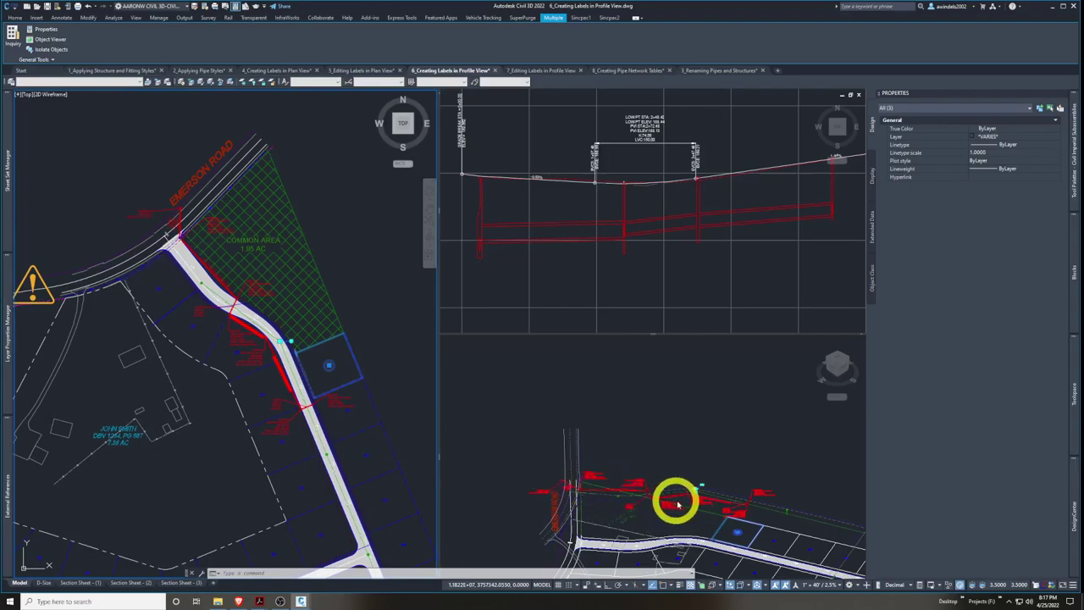
{"action": "left_click", "coordinate": [552, 271]}
{"action": "scroll", "coordinate": [552, 271], "scroll_direction": "down", "scroll_amount": 6}
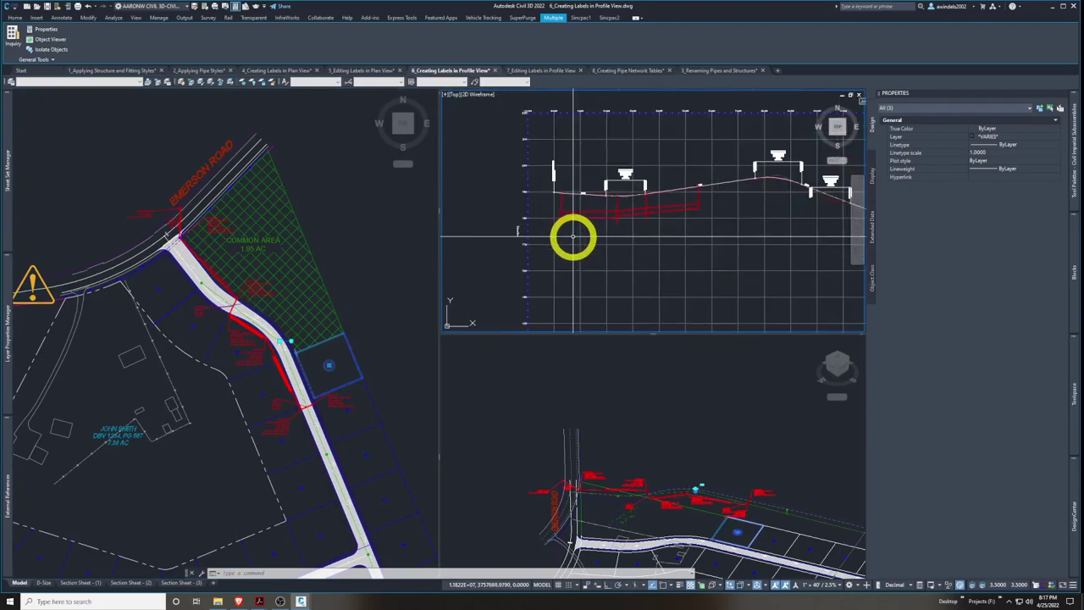
{"action": "middle_click_drag", "start_coordinate": [537, 109], "coordinate": [577, 373]}
{"action": "scroll", "coordinate": [529, 176], "scroll_direction": "up", "scroll_amount": 2}
{"action": "scroll", "coordinate": [529, 176], "scroll_direction": "up", "scroll_amount": 2}
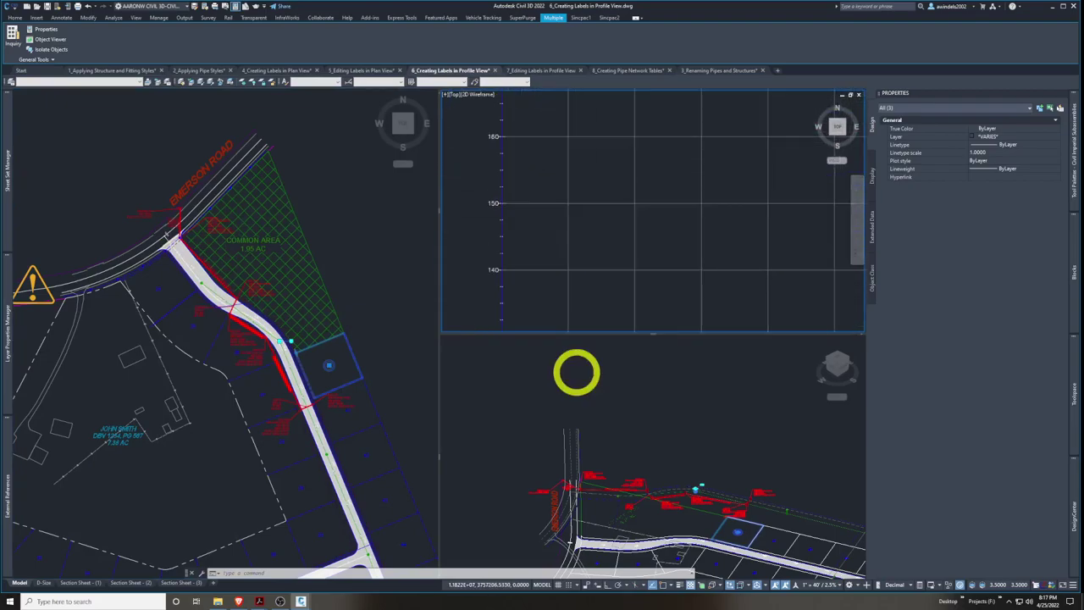
{"action": "scroll", "coordinate": [590, 220], "scroll_direction": "down", "scroll_amount": 3}
{"action": "middle_click_drag", "start_coordinate": [590, 221], "coordinate": [571, 288]}
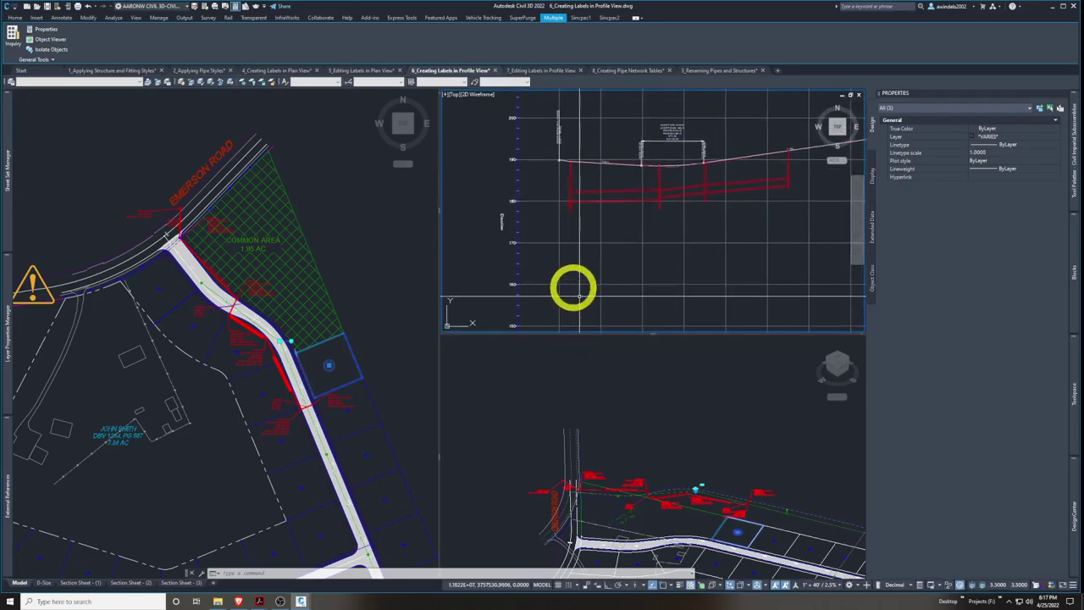
Trace the storm pipe from STM-06 to INLET-03 and STMH-01, moving the crossing pipe's end along the road
{"action": "left_click", "coordinate": [118, 228]}
{"action": "scroll", "coordinate": [163, 246], "scroll_direction": "up", "scroll_amount": 3}
{"action": "middle_click_drag", "start_coordinate": [240, 258], "coordinate": [314, 455]}
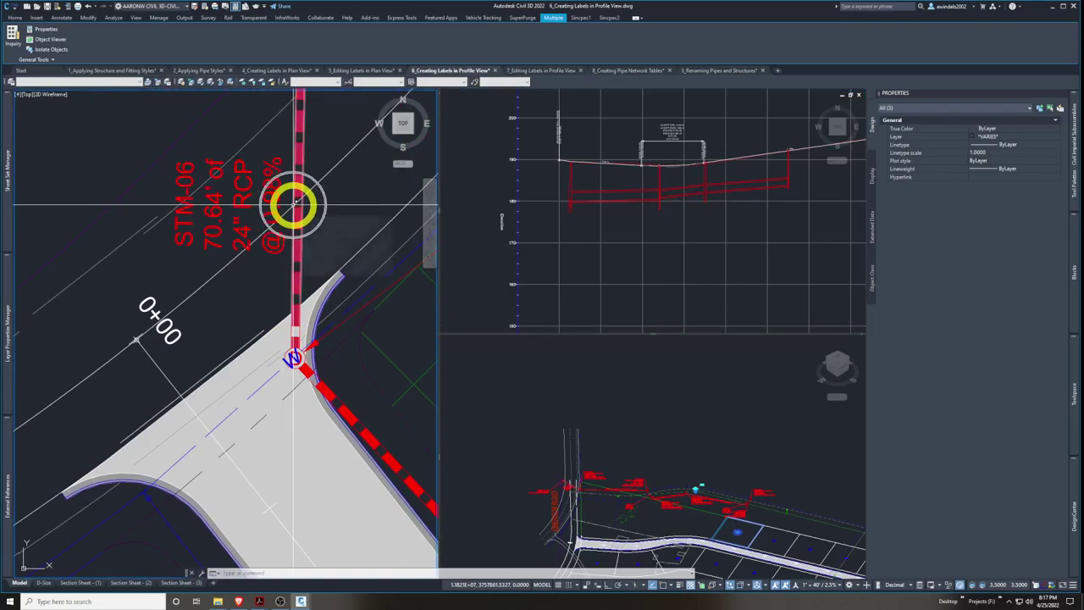
{"action": "scroll", "coordinate": [271, 238], "scroll_direction": "down", "scroll_amount": 4}
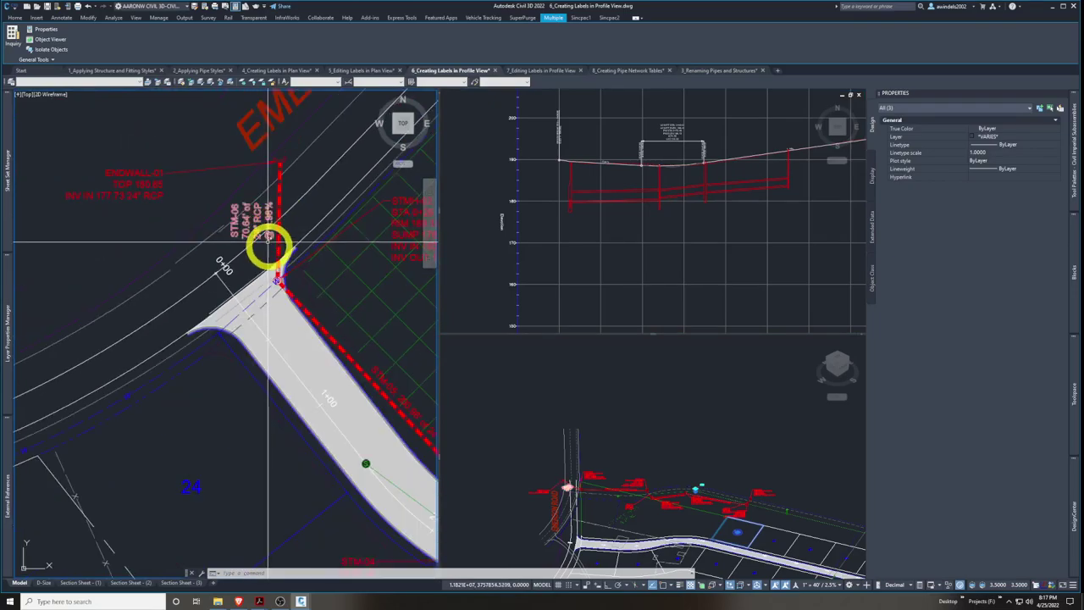
{"action": "middle_click_drag", "start_coordinate": [294, 309], "coordinate": [262, 223]}
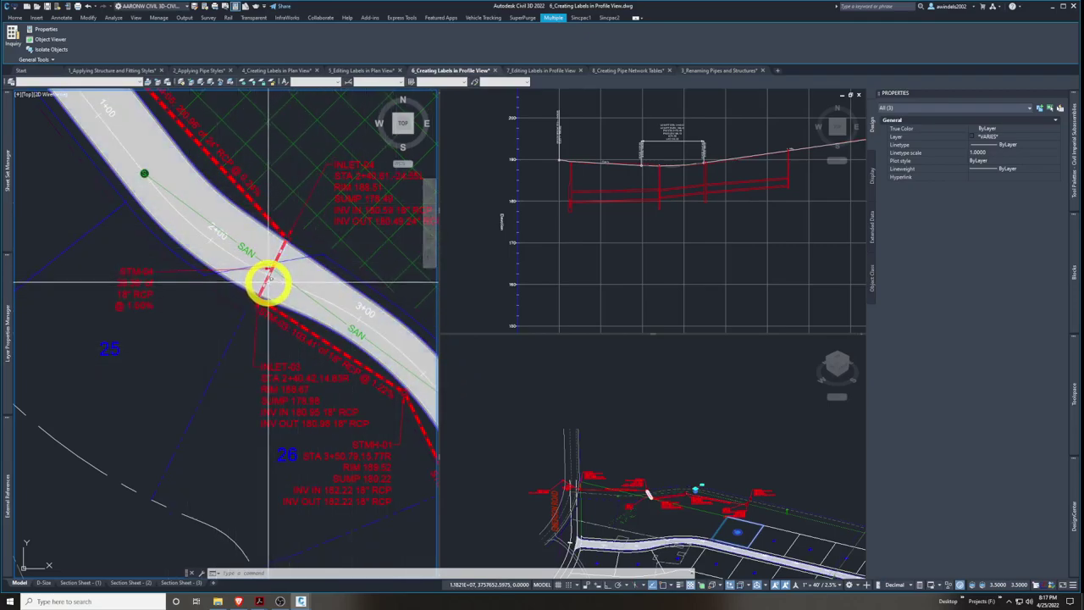
{"action": "left_click", "coordinate": [649, 501]}
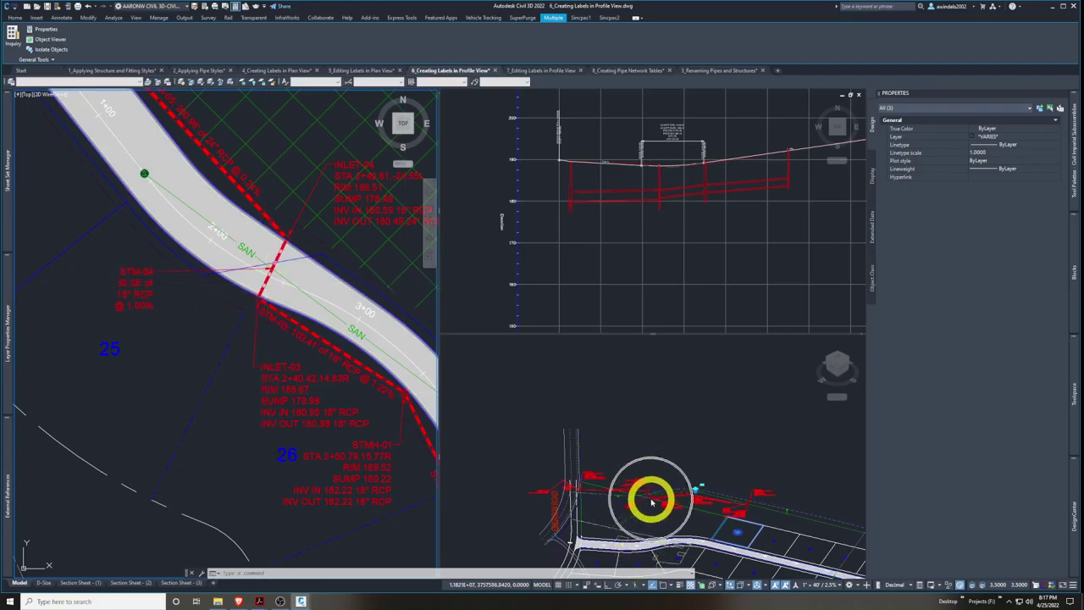
{"action": "scroll", "coordinate": [322, 259], "scroll_direction": "down", "scroll_amount": 2}
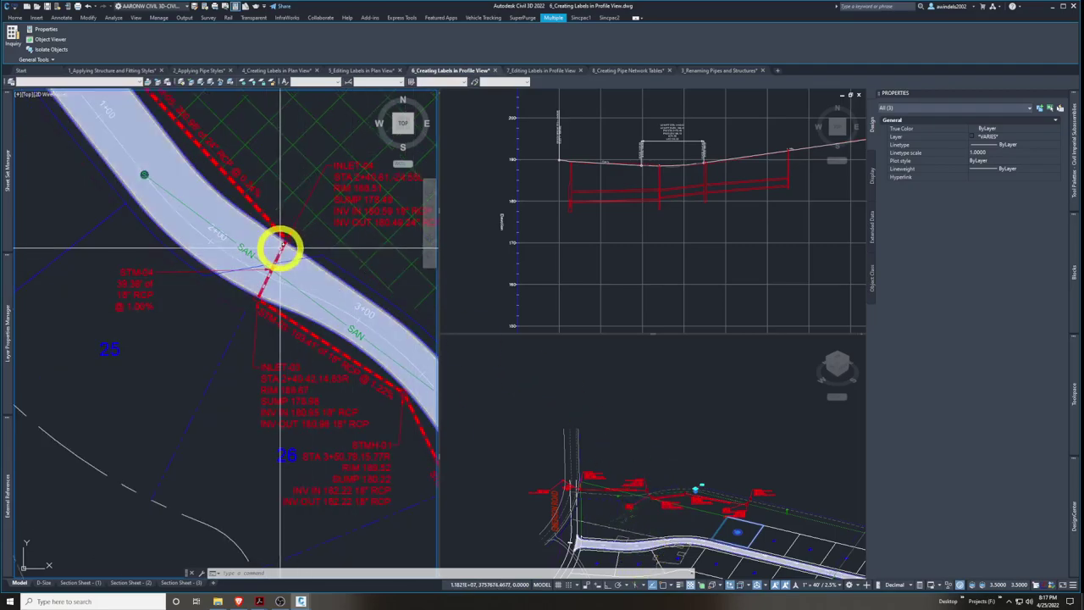
{"action": "left_click_drag", "start_coordinate": [282, 245], "coordinate": [257, 297]}
{"action": "left_click", "coordinate": [687, 234]}
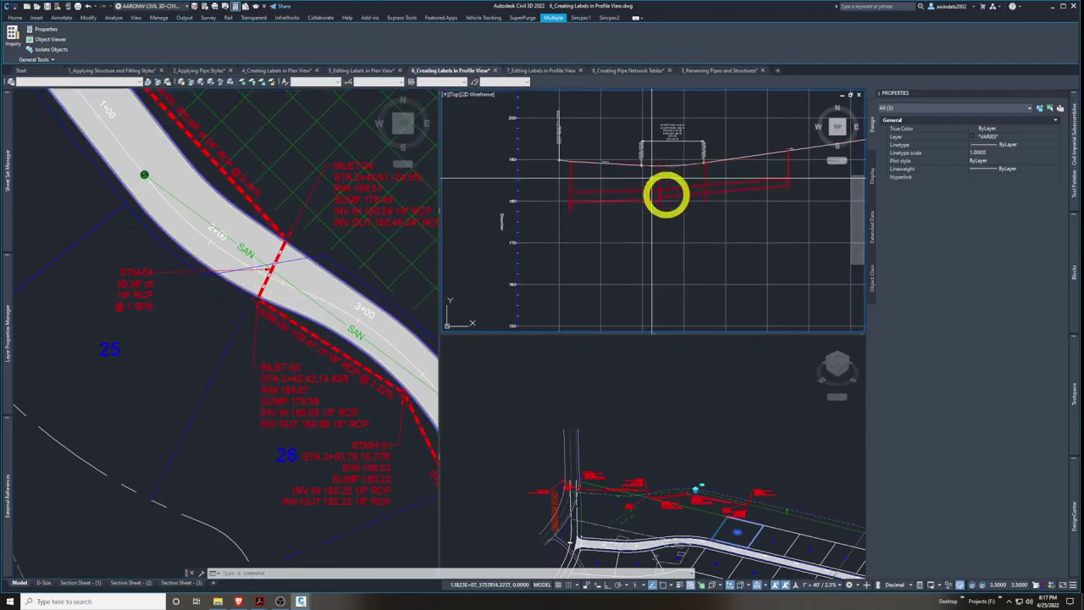
{"action": "middle_click_drag", "start_coordinate": [597, 224], "coordinate": [642, 206]}
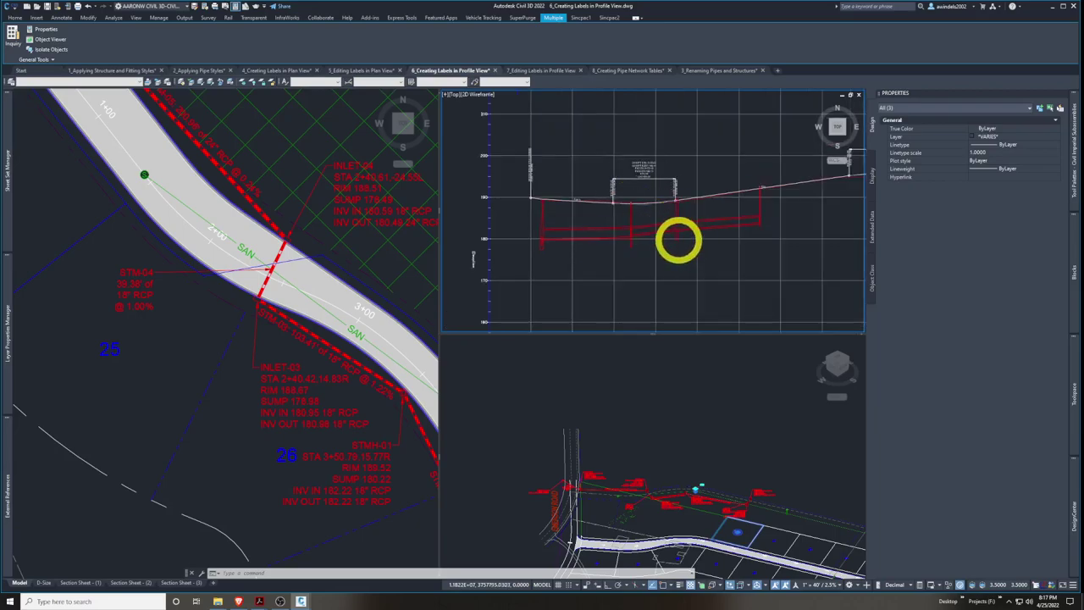
{"action": "middle_click_drag", "start_coordinate": [670, 244], "coordinate": [670, 229]}
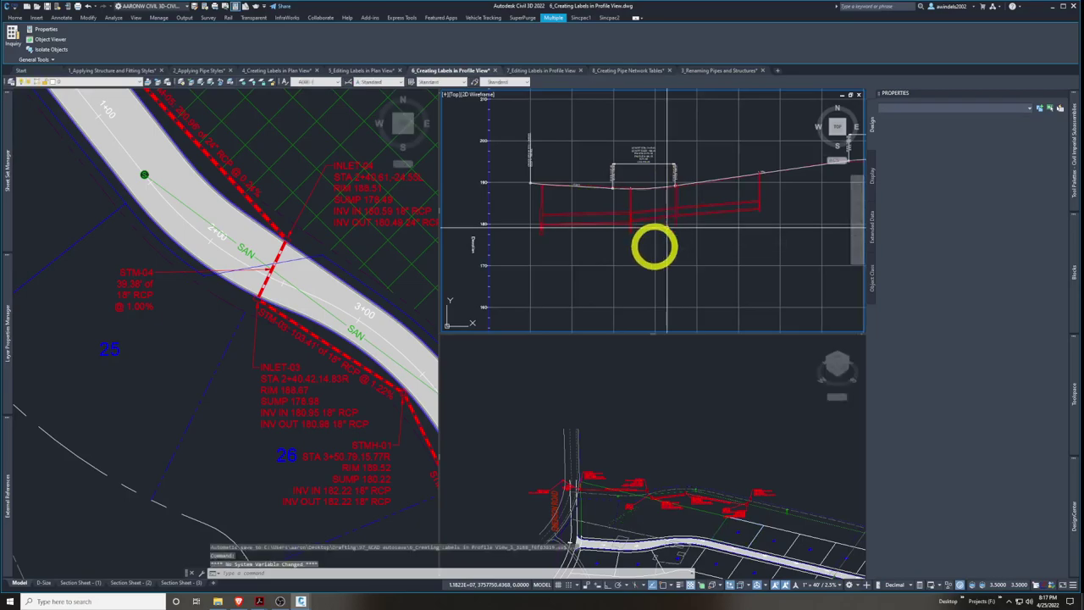
In Add Labels, set the feature to Pipe Network and label type to Single Part Profile
{"action": "key", "text": "Escape"}
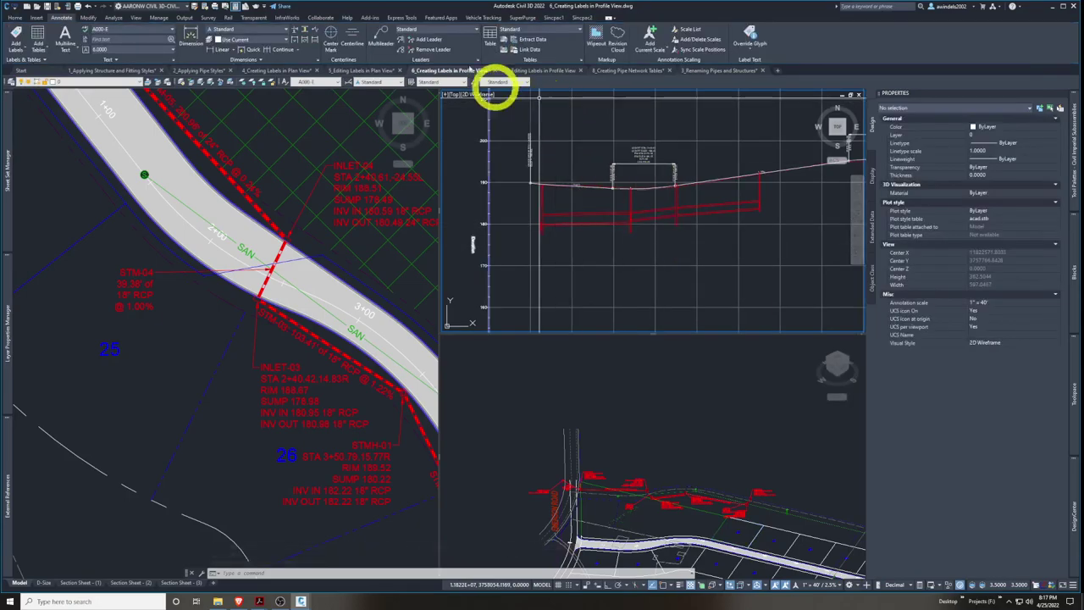
{"action": "left_click", "coordinate": [16, 38]}
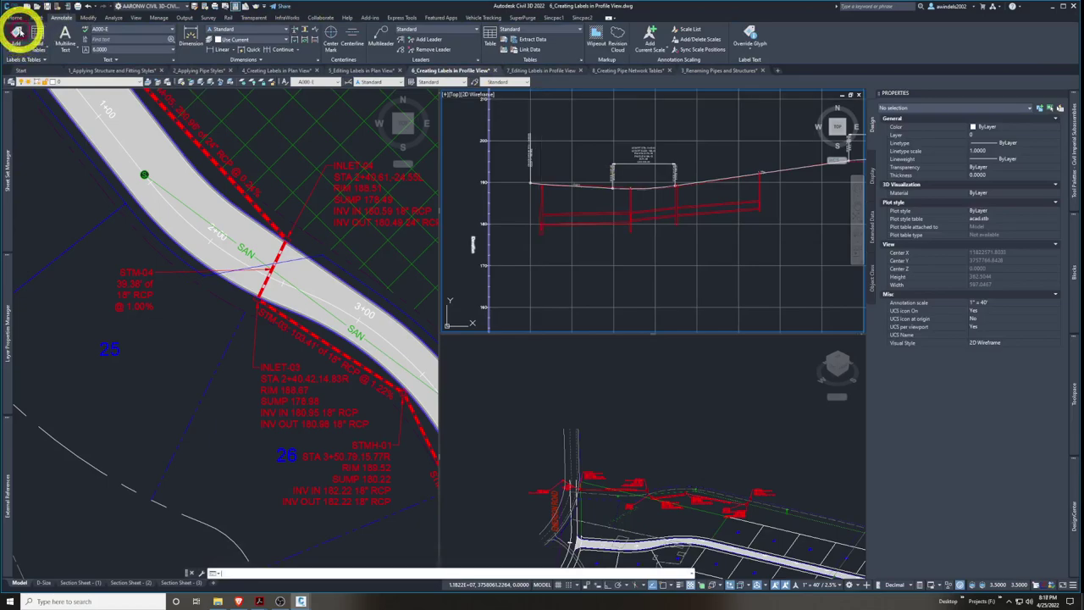
{"action": "left_click", "coordinate": [59, 142]}
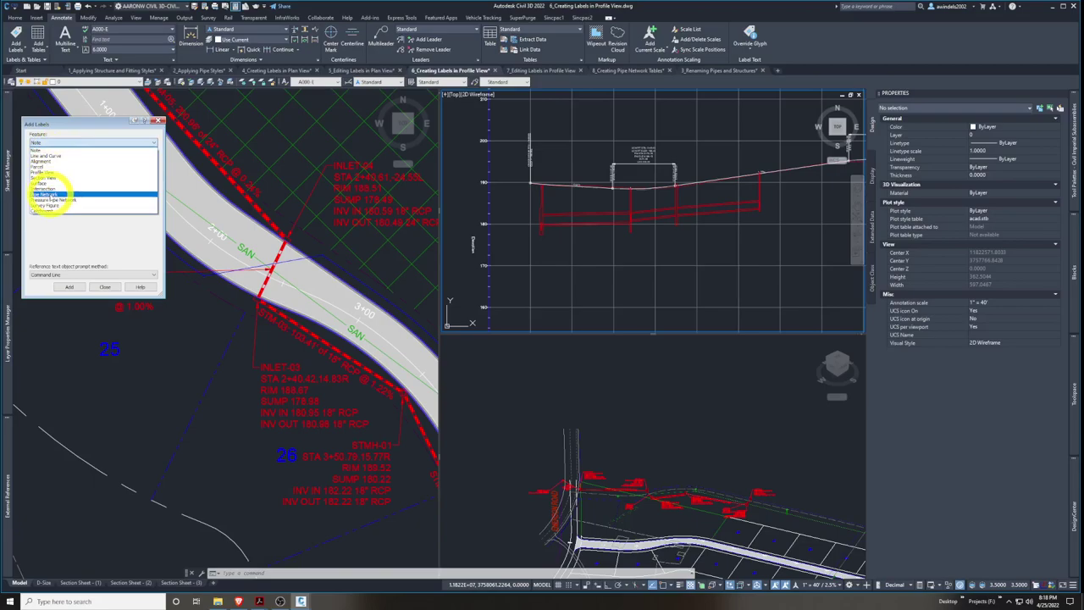
{"action": "left_click", "coordinate": [49, 194]}
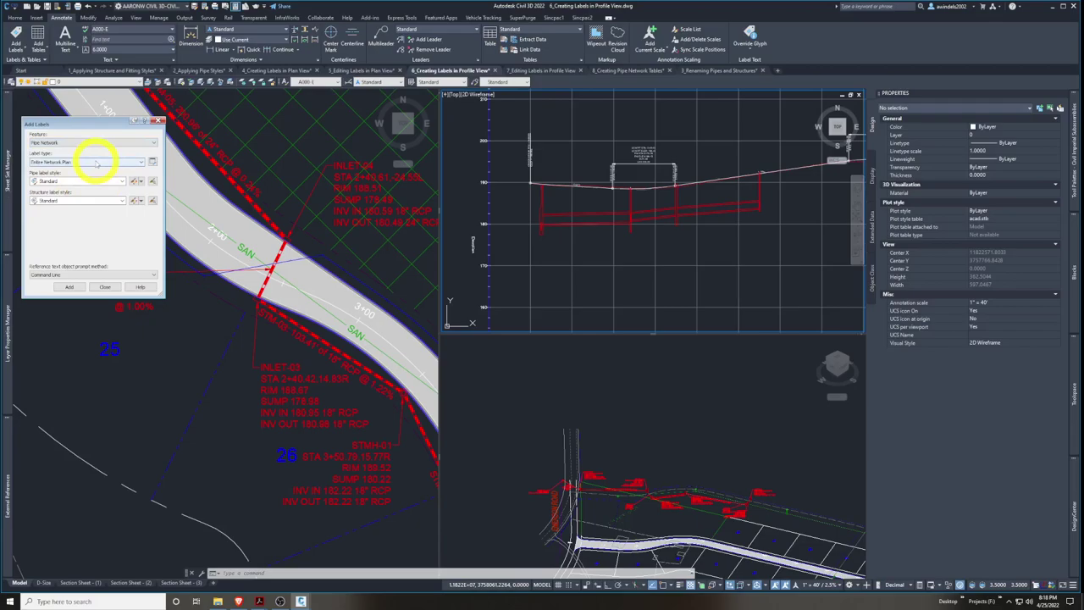
{"action": "left_click", "coordinate": [94, 161]}
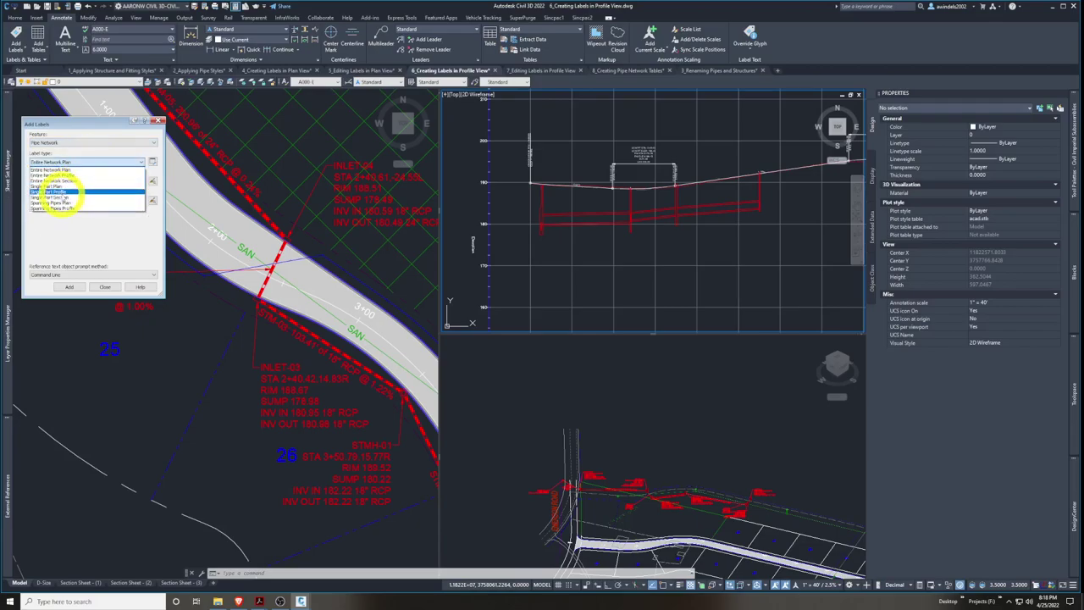
{"action": "left_click", "coordinate": [68, 193]}
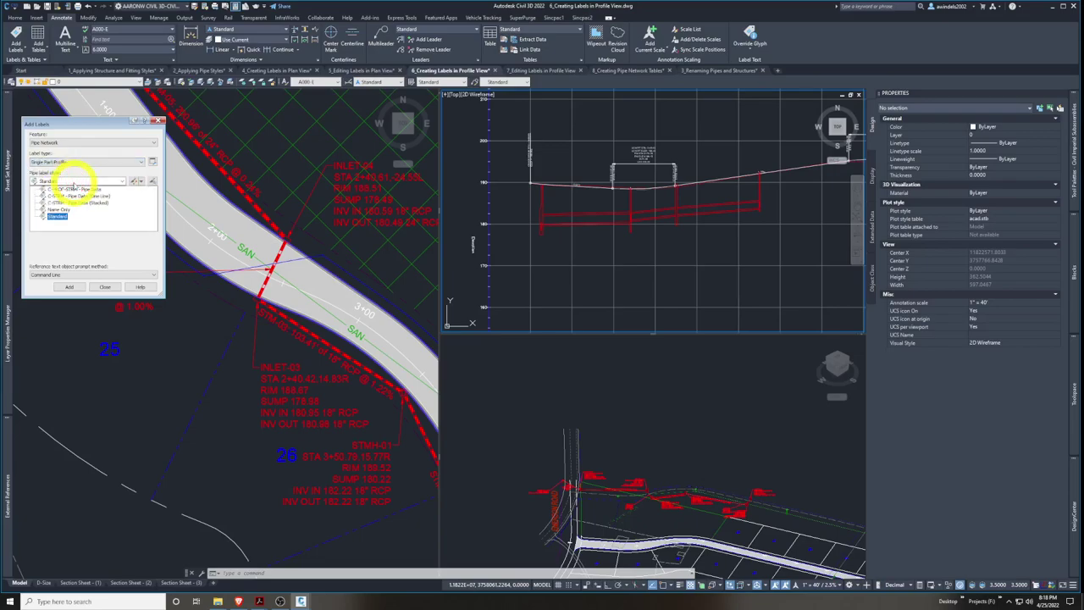
Use C-PROF-STRM - Pipe Data for pipes and Structure Data (Above) for structures, then add labels
{"action": "left_click", "coordinate": [80, 188]}
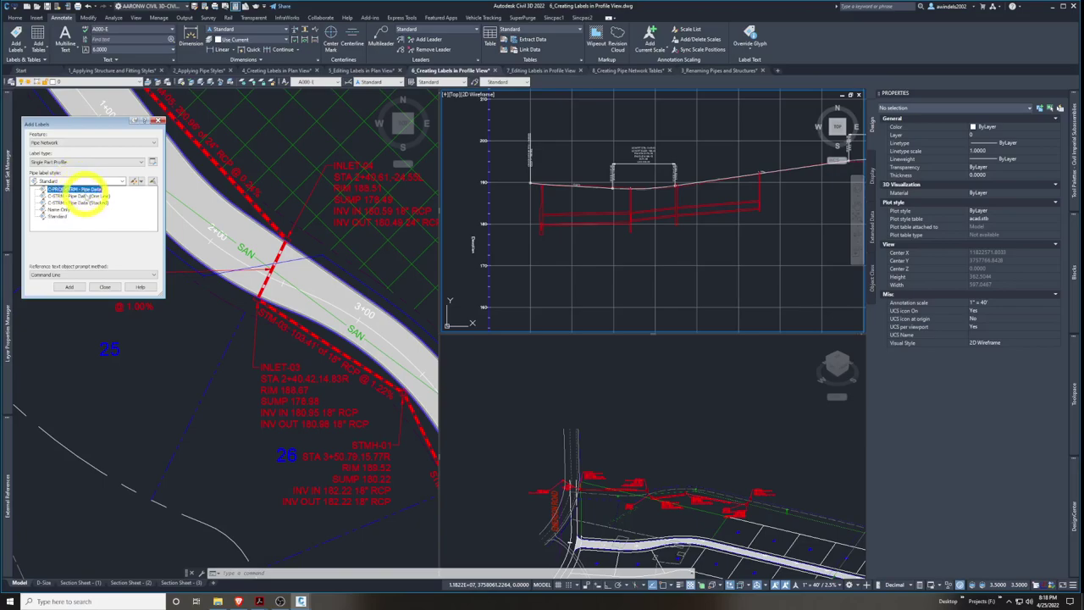
{"action": "left_click", "coordinate": [78, 203]}
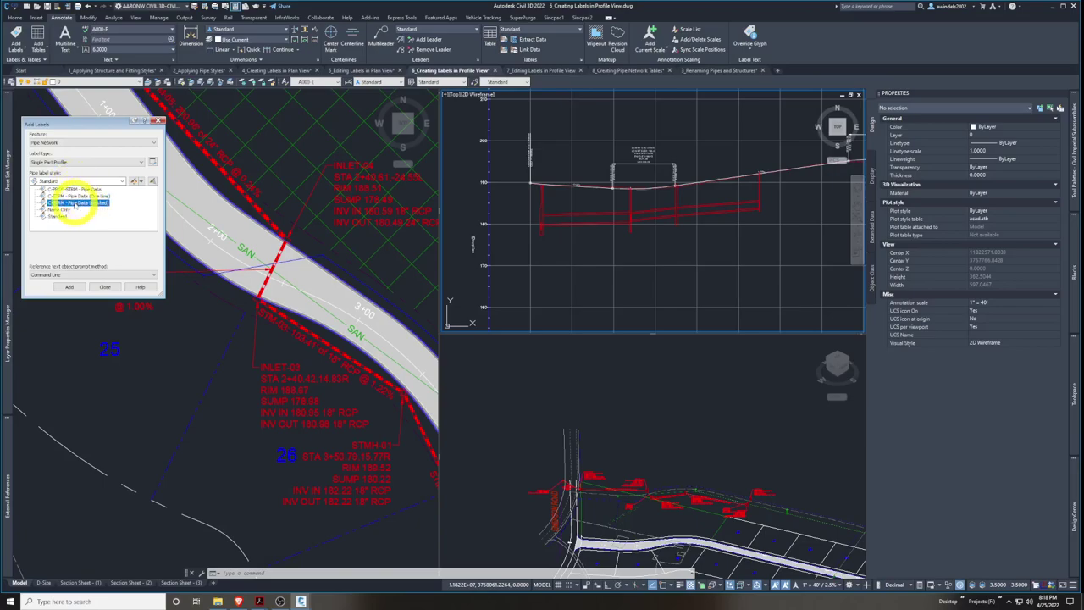
{"action": "left_click", "coordinate": [80, 188]}
{"action": "left_click", "coordinate": [85, 199]}
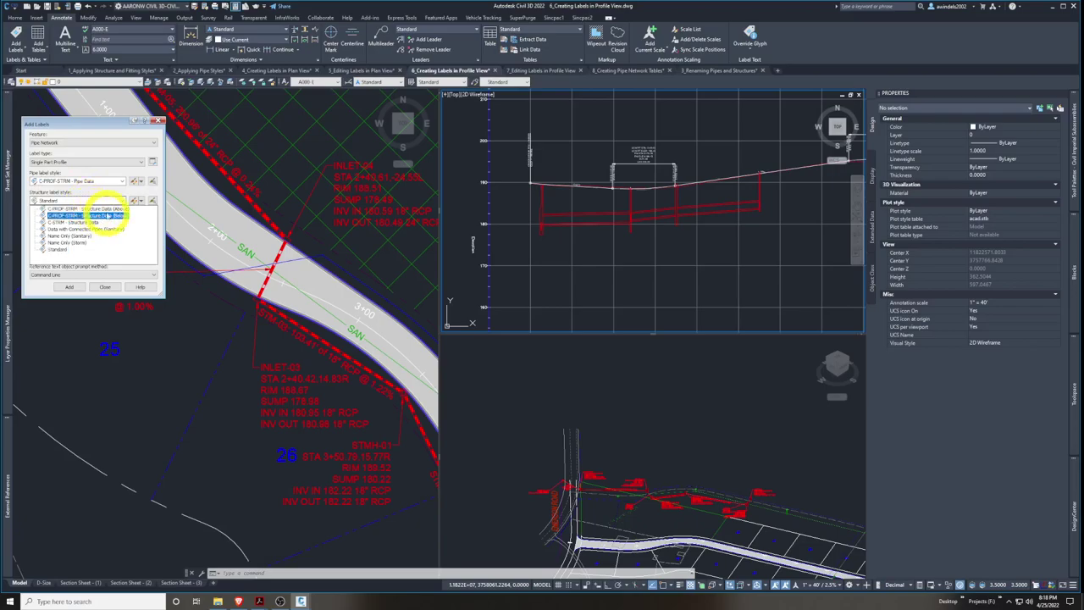
{"action": "left_click", "coordinate": [101, 208]}
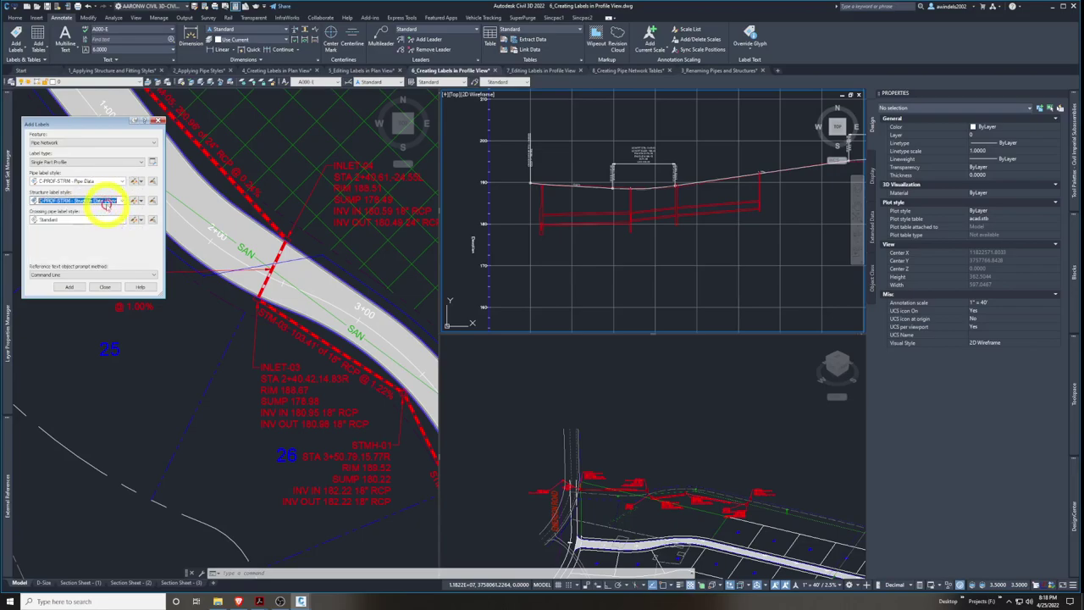
{"action": "left_click", "coordinate": [108, 202]}
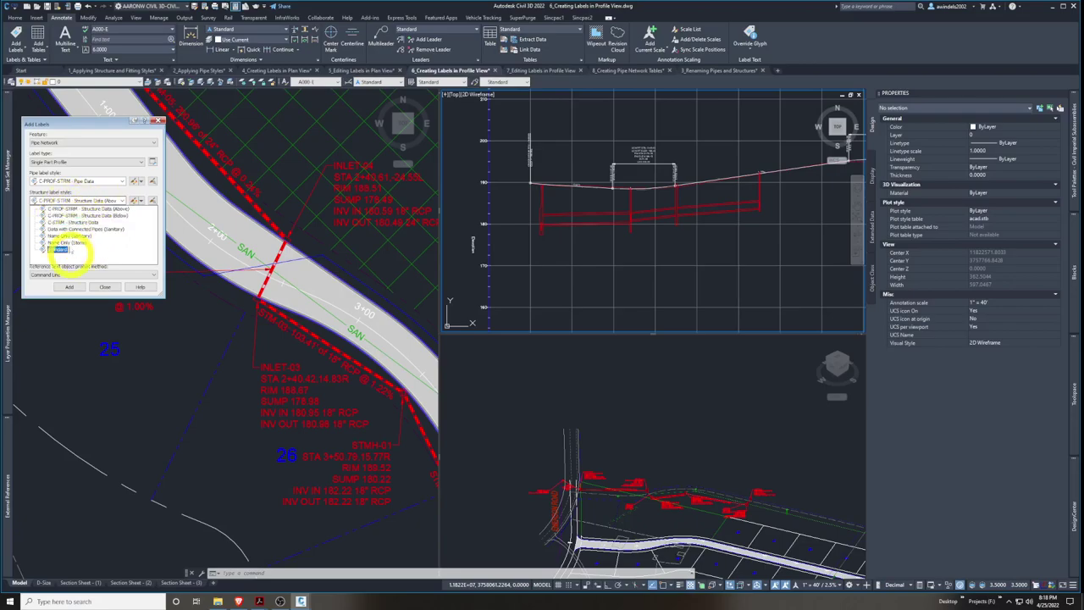
{"action": "left_click", "coordinate": [84, 209]}
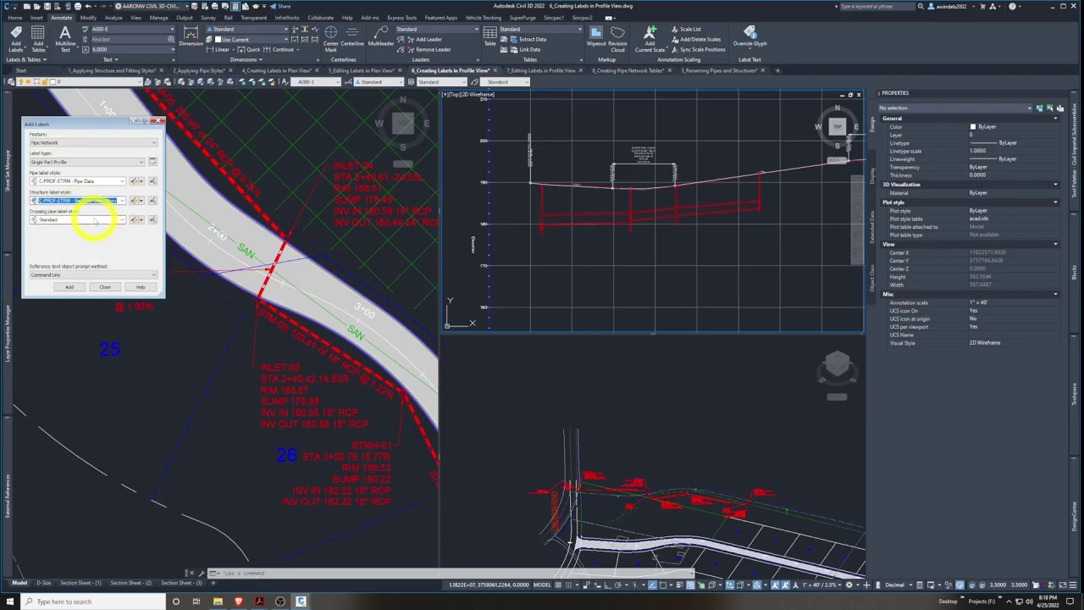
{"action": "left_click", "coordinate": [68, 287]}
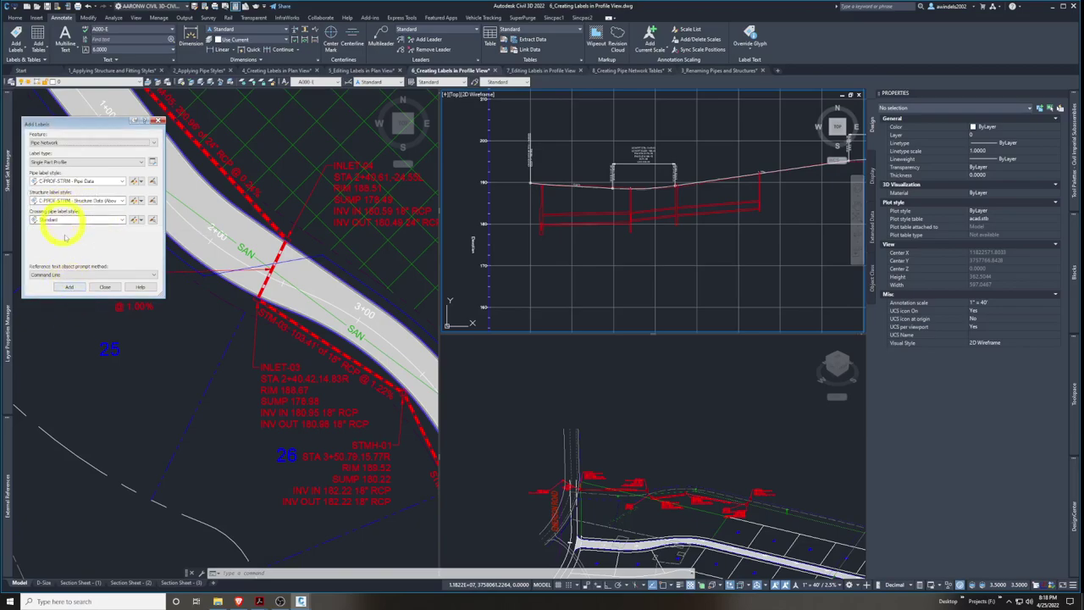
{"action": "left_click", "coordinate": [70, 287]}
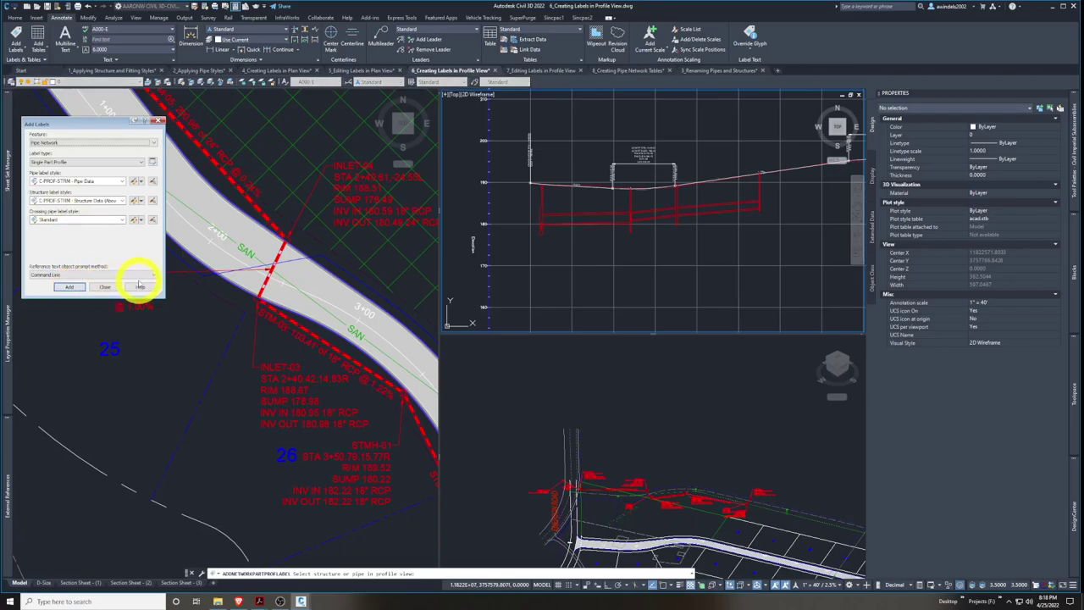
Place a Structure Data (Above) label on the right-hand storm structure in the profile view
{"action": "mouse_move", "coordinate": [622, 285]}
{"action": "middle_mouse_down"}
{"action": "mouse_move", "coordinate": [581, 271]}
{"action": "mouse_move", "coordinate": [596, 293]}
{"action": "middle_mouse_up"}
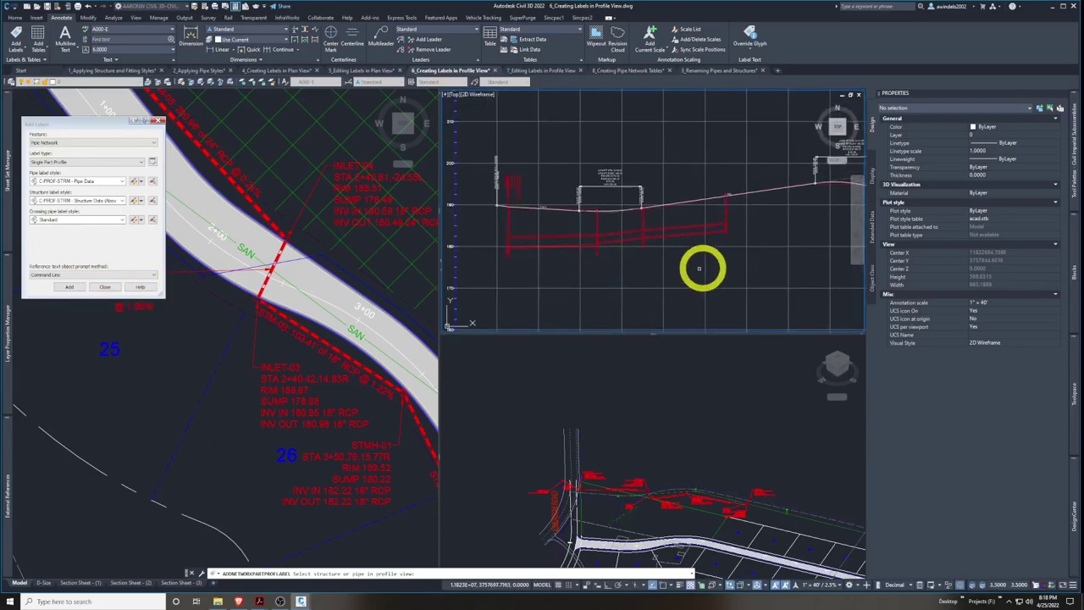
{"action": "left_click", "coordinate": [729, 218]}
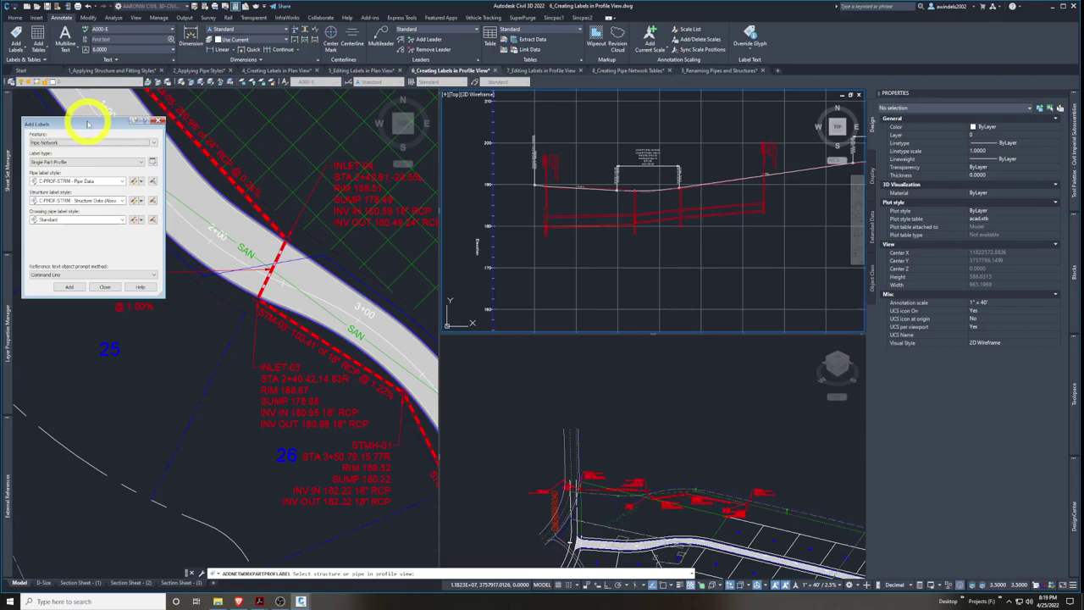
{"action": "left_click", "coordinate": [107, 200]}
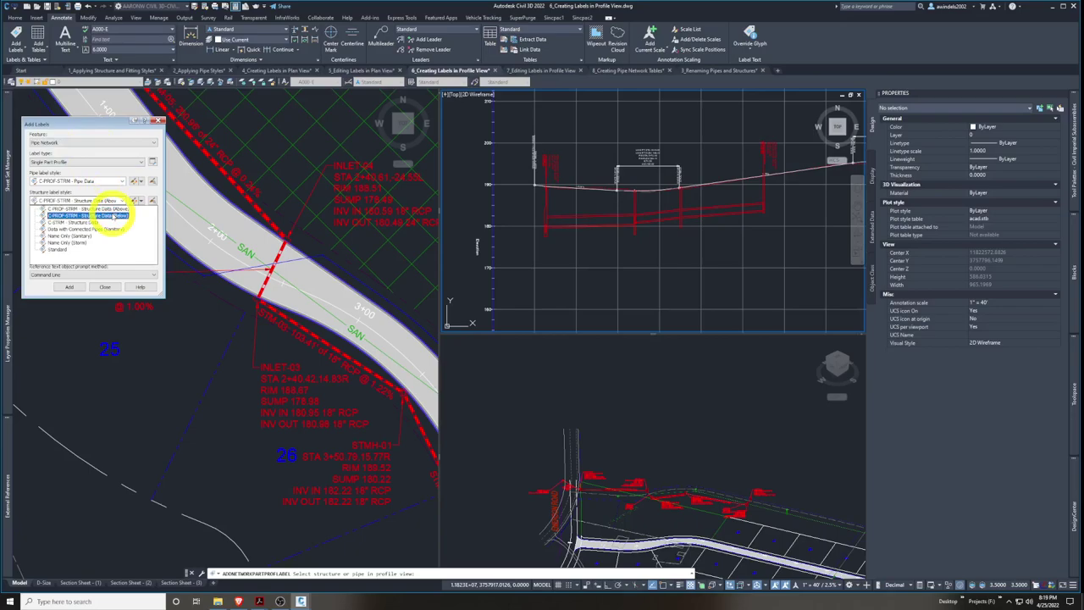
{"action": "left_click", "coordinate": [114, 216]}
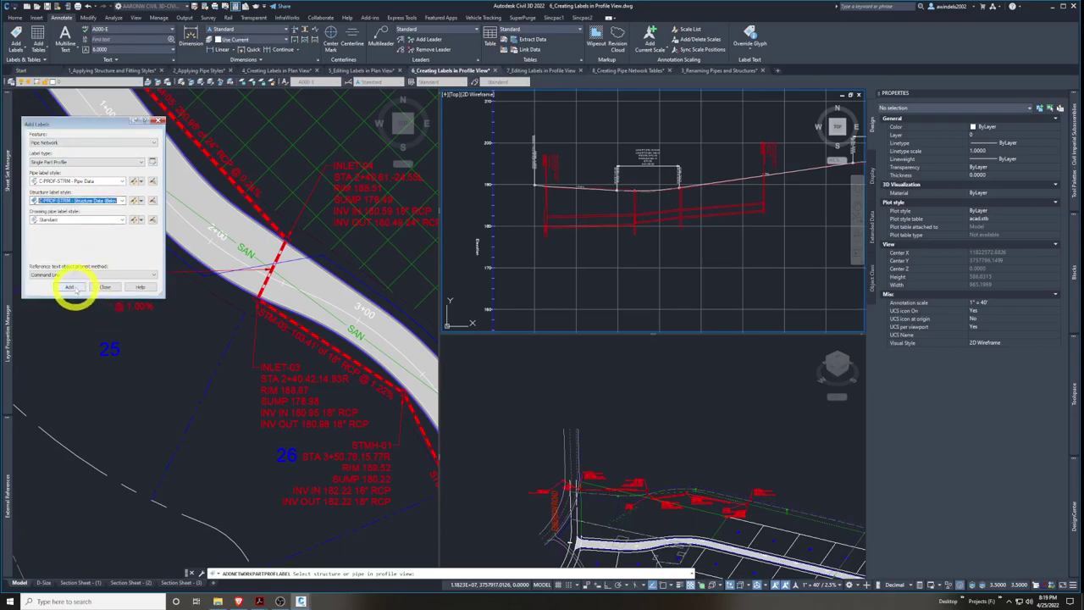
{"action": "left_click", "coordinate": [73, 288]}
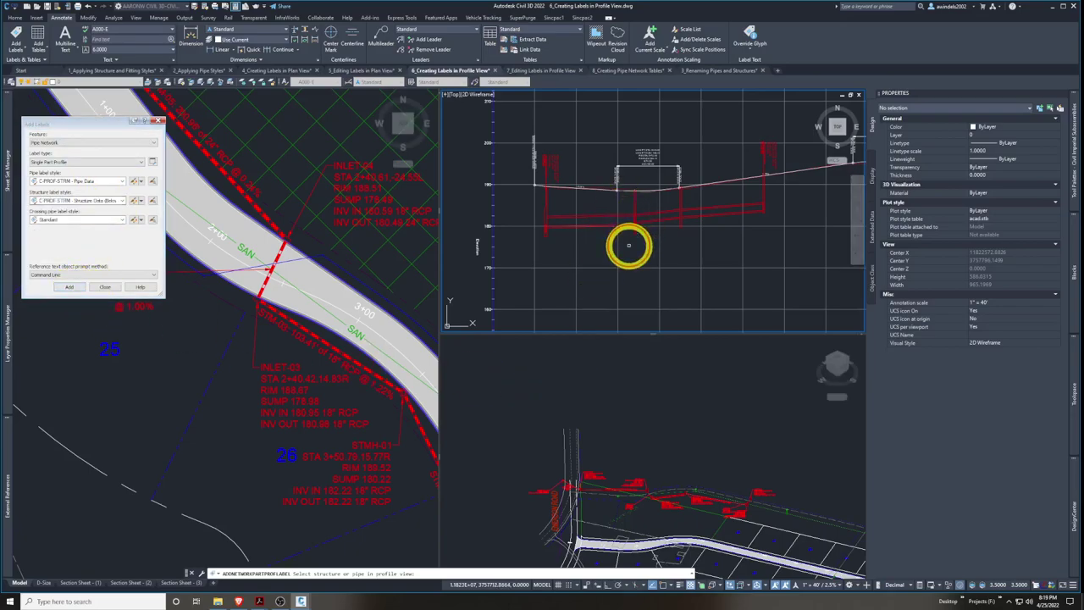
{"action": "scroll", "coordinate": [579, 280], "scroll_direction": "up", "scroll_amount": 2}
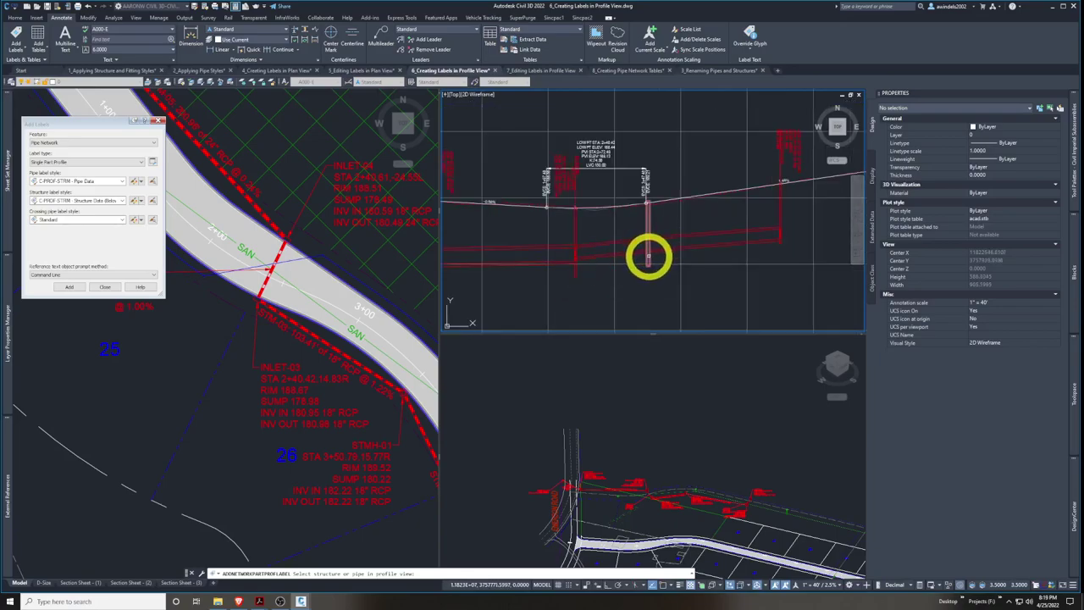
{"action": "middle_click_drag", "start_coordinate": [642, 223], "coordinate": [603, 268]}
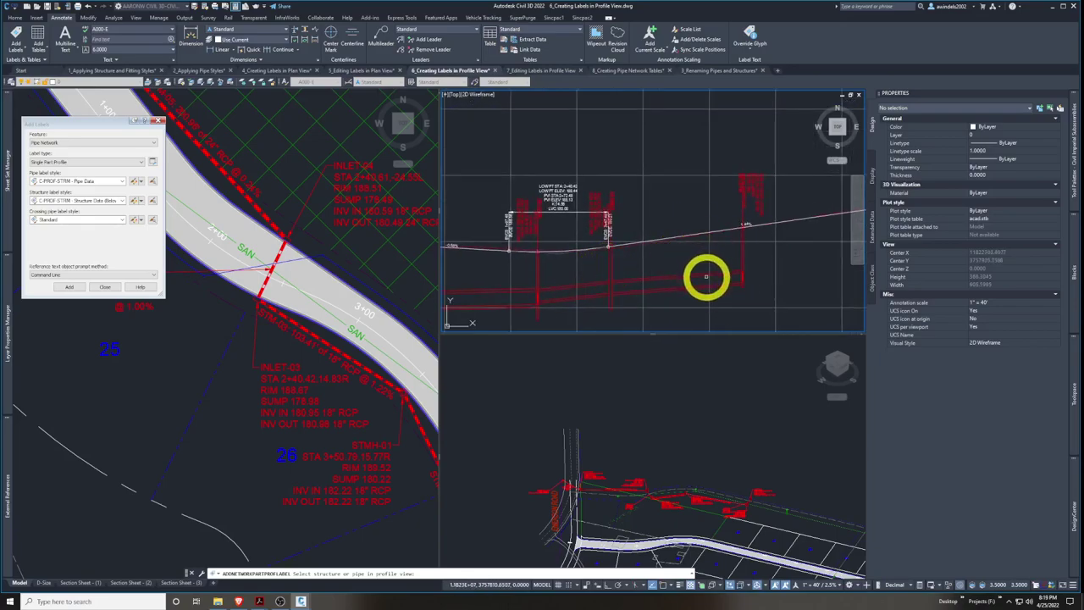
{"action": "middle_click_drag", "start_coordinate": [671, 260], "coordinate": [678, 259]}
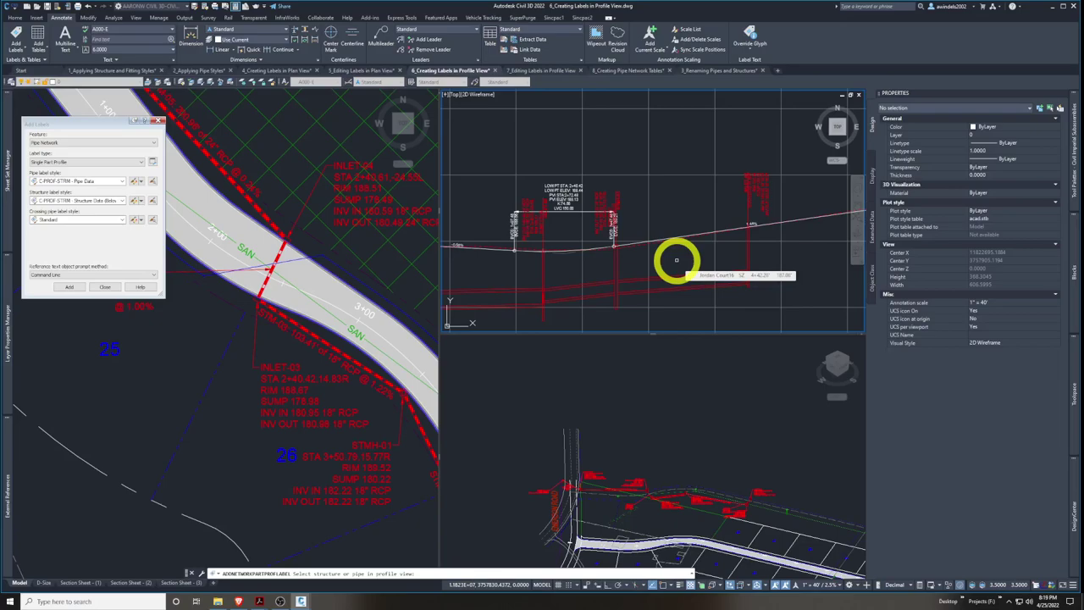
{"action": "middle_click_drag", "start_coordinate": [676, 260], "coordinate": [729, 262]}
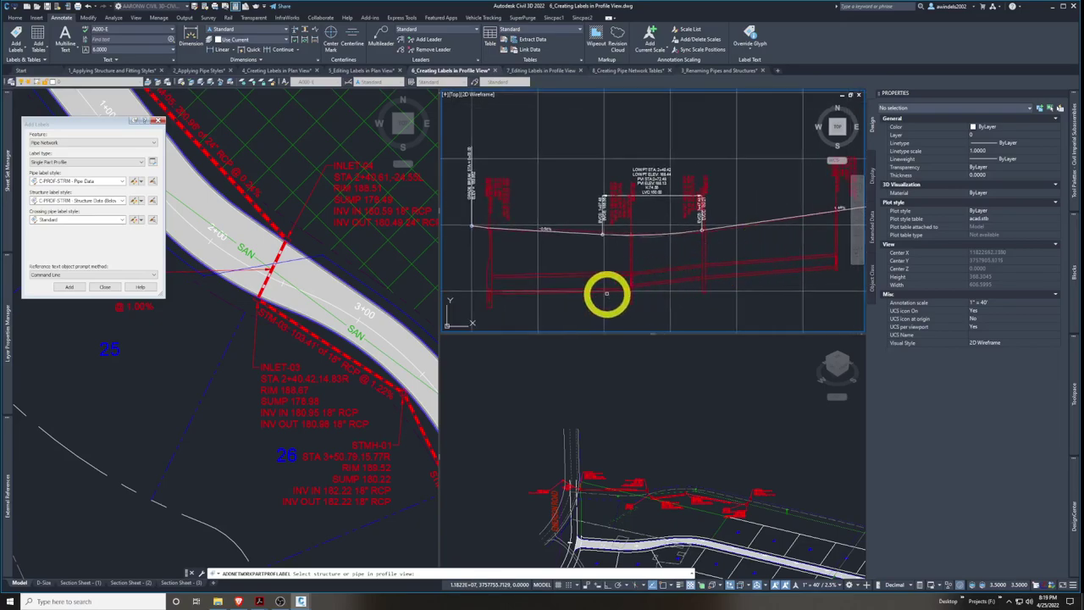
{"action": "scroll", "coordinate": [494, 192], "scroll_direction": "up", "scroll_amount": 4}
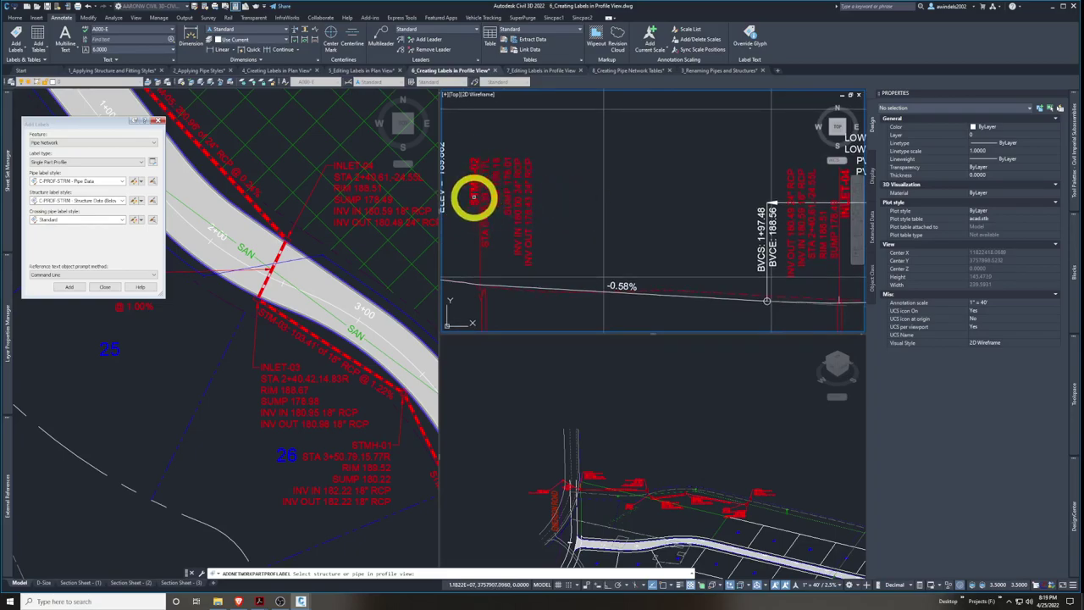
{"action": "middle_click_drag", "start_coordinate": [670, 229], "coordinate": [503, 230]}
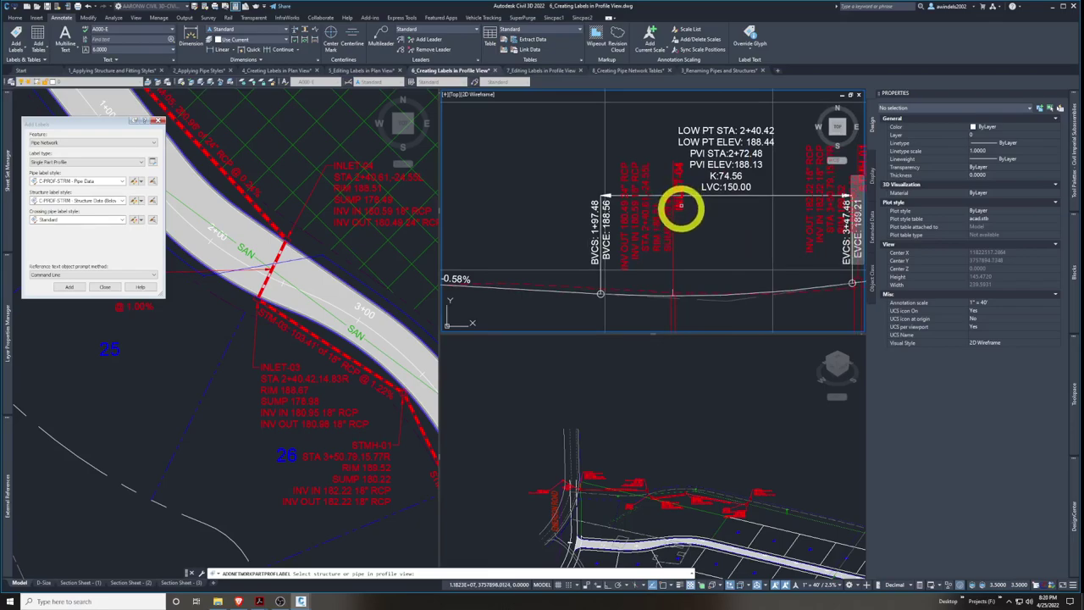
{"action": "middle_click_drag", "start_coordinate": [677, 234], "coordinate": [788, 224]}
{"action": "middle_click_drag", "start_coordinate": [497, 223], "coordinate": [654, 246]}
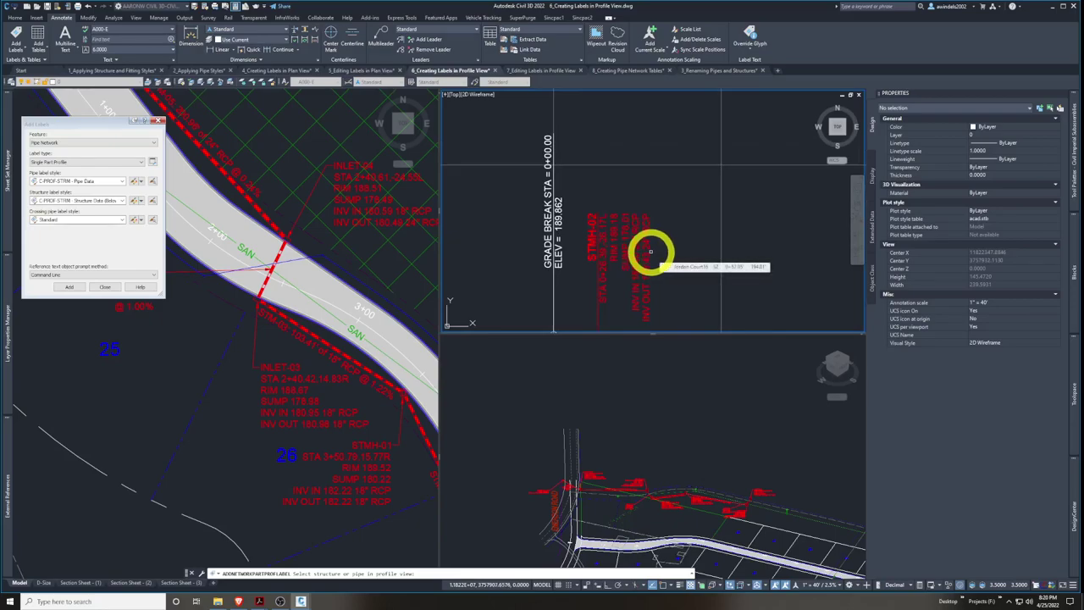
{"action": "middle_click_drag", "start_coordinate": [697, 259], "coordinate": [595, 212]}
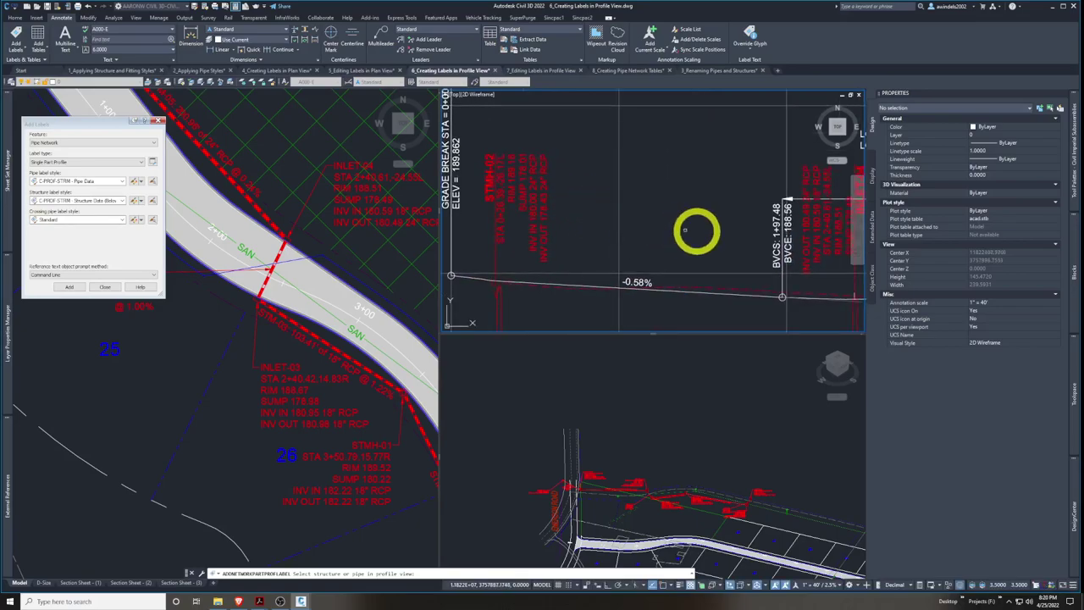
{"action": "middle_click_drag", "start_coordinate": [685, 229], "coordinate": [531, 233]}
{"action": "middle_click_drag", "start_coordinate": [697, 215], "coordinate": [503, 222]}
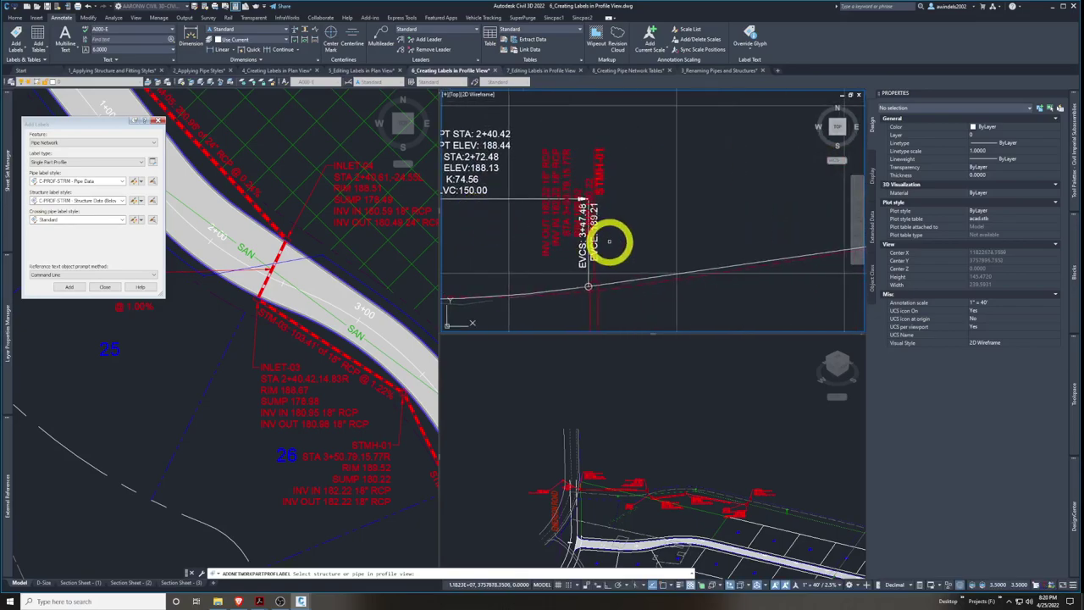
{"action": "scroll", "coordinate": [629, 230], "scroll_direction": "down", "scroll_amount": 3}
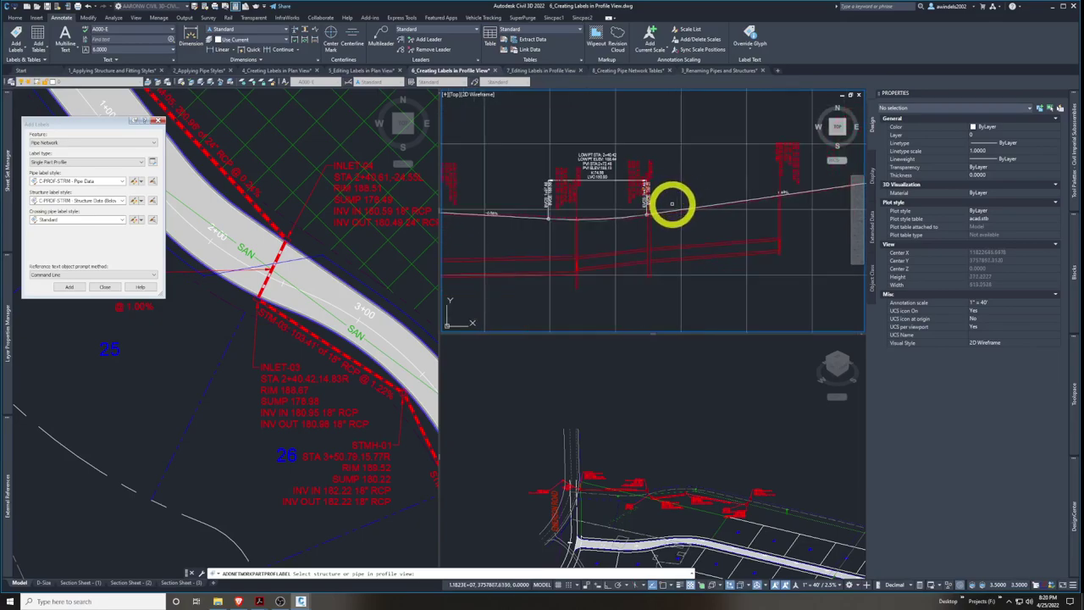
{"action": "middle_click_drag", "start_coordinate": [672, 203], "coordinate": [709, 213]}
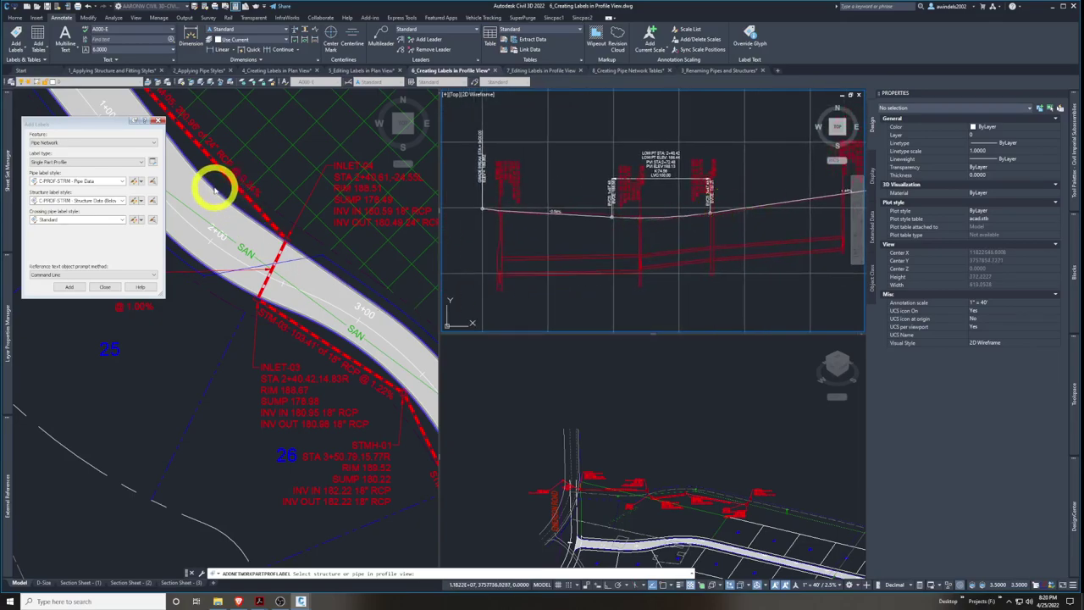
{"action": "left_click", "coordinate": [68, 287]}
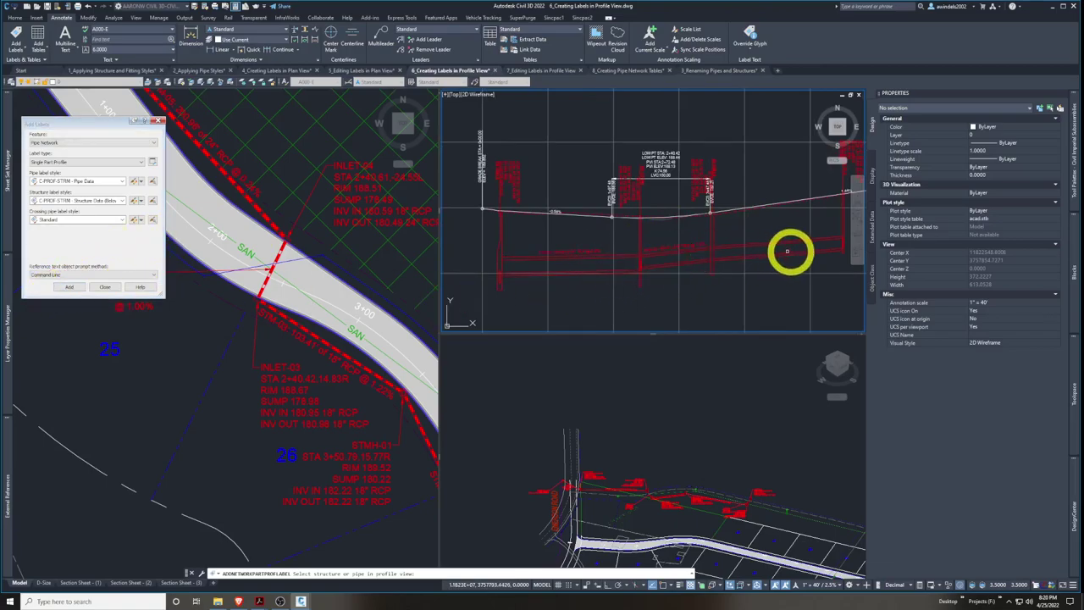
{"action": "middle_click_drag", "start_coordinate": [806, 254], "coordinate": [542, 271]}
{"action": "scroll", "coordinate": [543, 271], "scroll_direction": "up", "scroll_amount": 3}
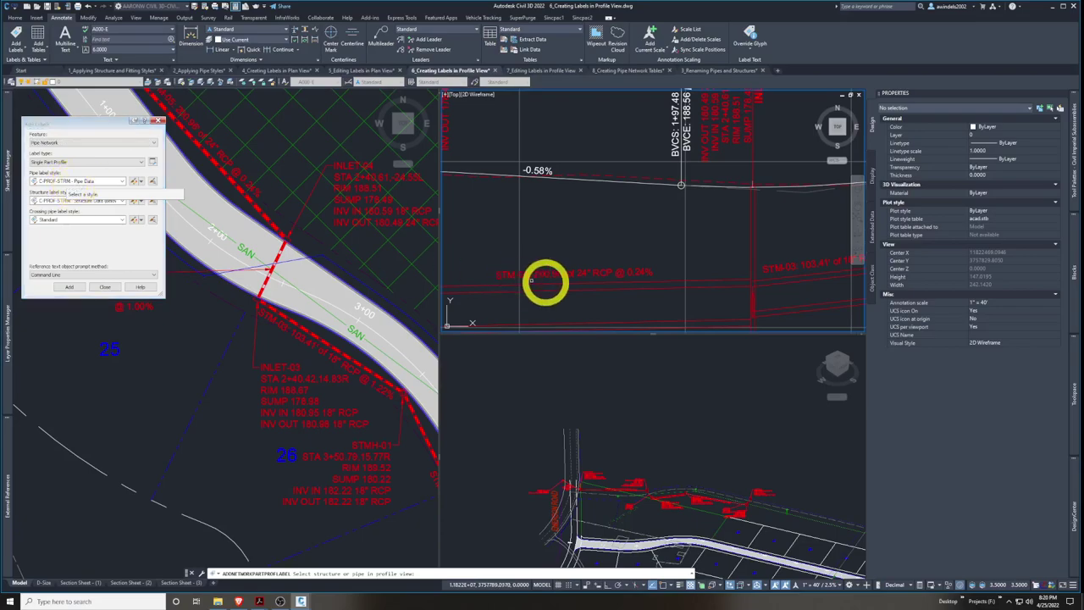
{"action": "middle_click_drag", "start_coordinate": [544, 280], "coordinate": [625, 254]}
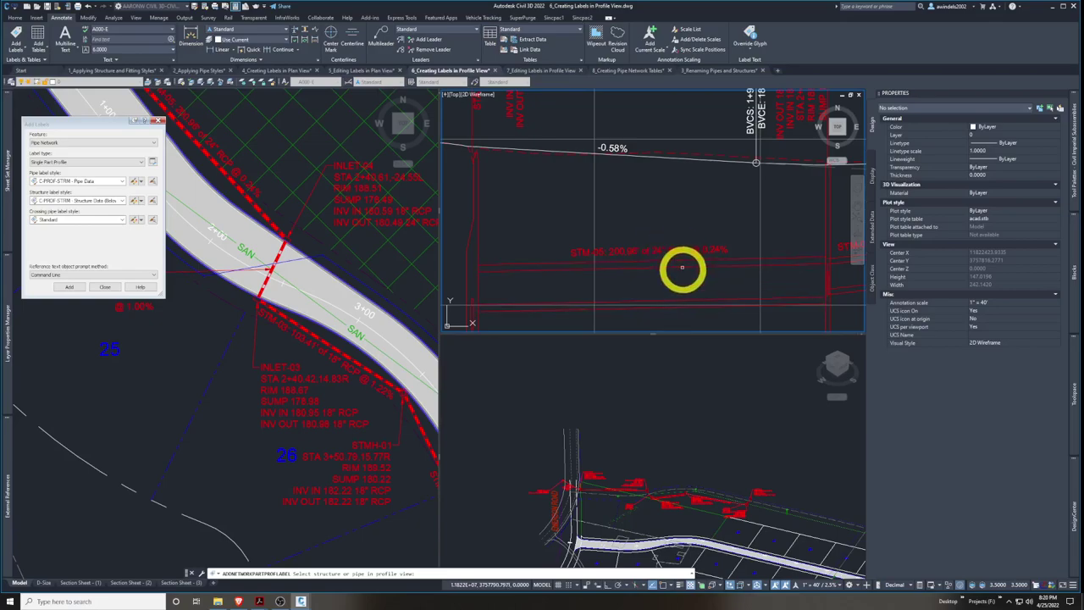
{"action": "middle_click_drag", "start_coordinate": [695, 288], "coordinate": [684, 281]}
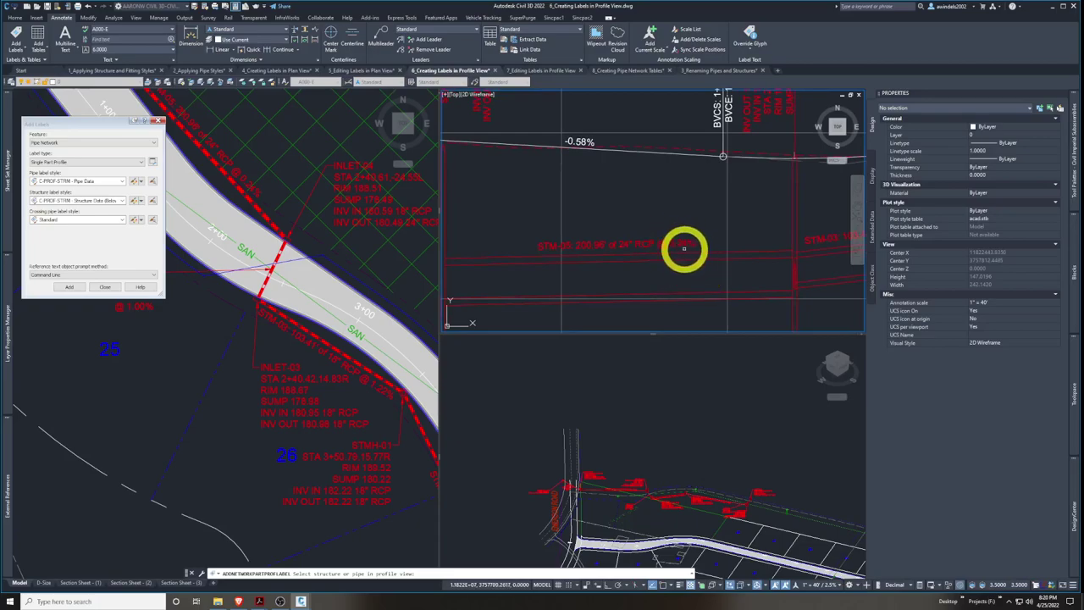
{"action": "scroll", "coordinate": [624, 251], "scroll_direction": "down", "scroll_amount": 1}
{"action": "scroll", "coordinate": [625, 254], "scroll_direction": "down", "scroll_amount": 1}
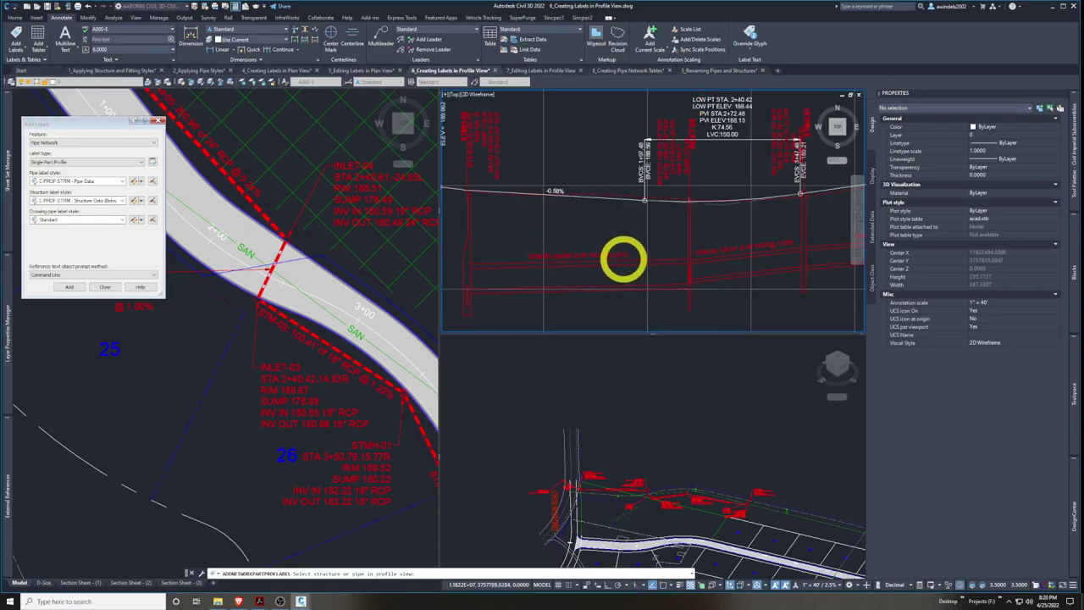
{"action": "scroll", "coordinate": [612, 244], "scroll_direction": "up", "scroll_amount": 5}
{"action": "scroll", "coordinate": [605, 243], "scroll_direction": "down", "scroll_amount": 5}
{"action": "scroll", "coordinate": [591, 232], "scroll_direction": "up", "scroll_amount": 5}
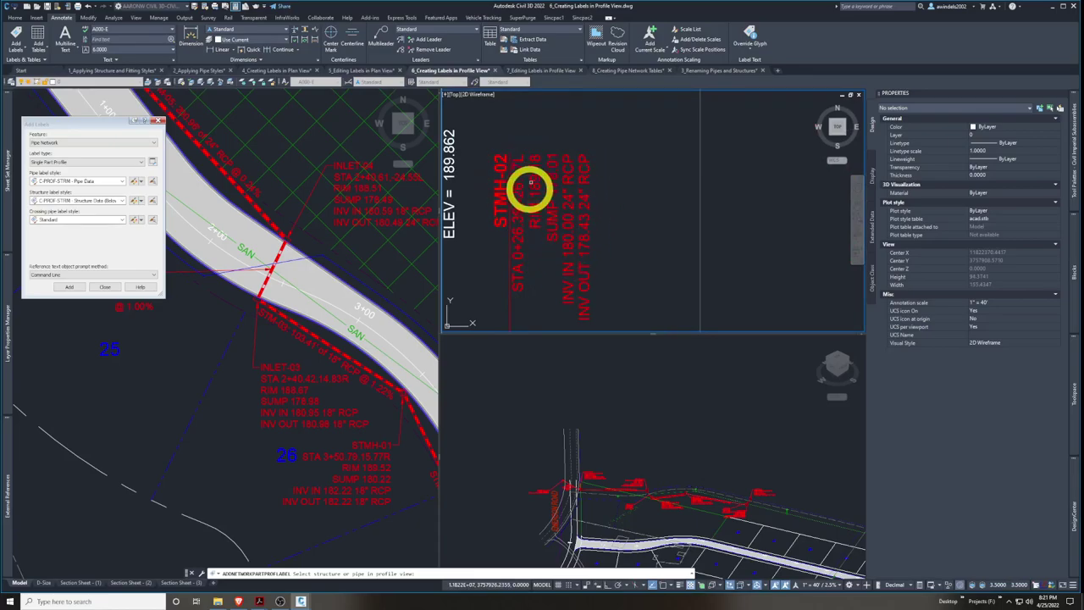
{"action": "middle_click_drag", "start_coordinate": [542, 211], "coordinate": [579, 34]}
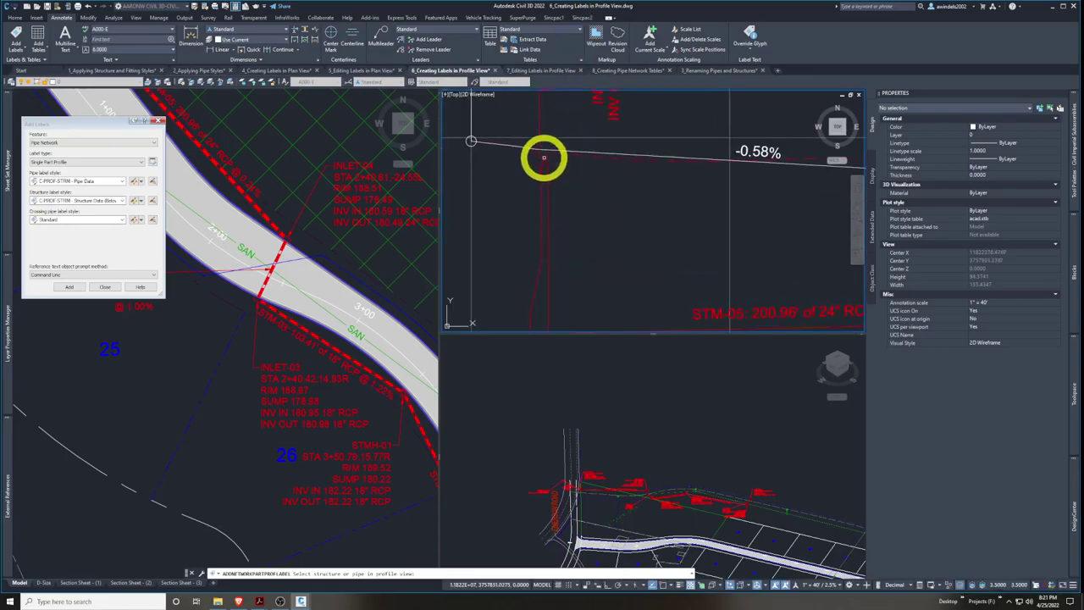
{"action": "scroll", "coordinate": [547, 184], "scroll_direction": "down", "scroll_amount": 4}
{"action": "scroll", "coordinate": [564, 261], "scroll_direction": "up", "scroll_amount": 4}
{"action": "middle_click_drag", "start_coordinate": [530, 311], "coordinate": [537, 246]}
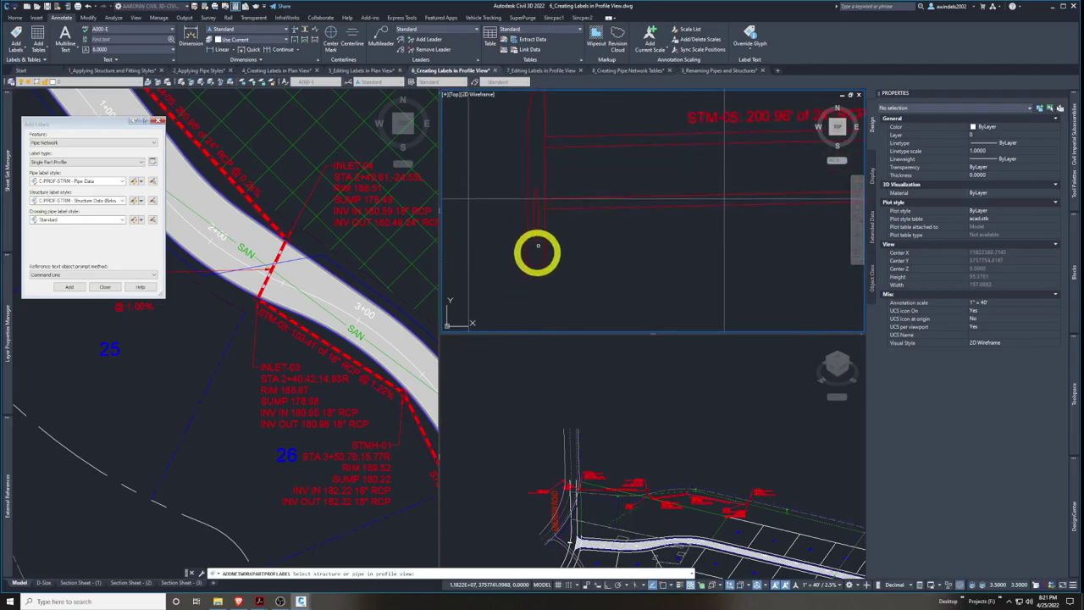
{"action": "scroll", "coordinate": [636, 273], "scroll_direction": "down", "scroll_amount": 4}
{"action": "scroll", "coordinate": [636, 259], "scroll_direction": "up", "scroll_amount": 1}
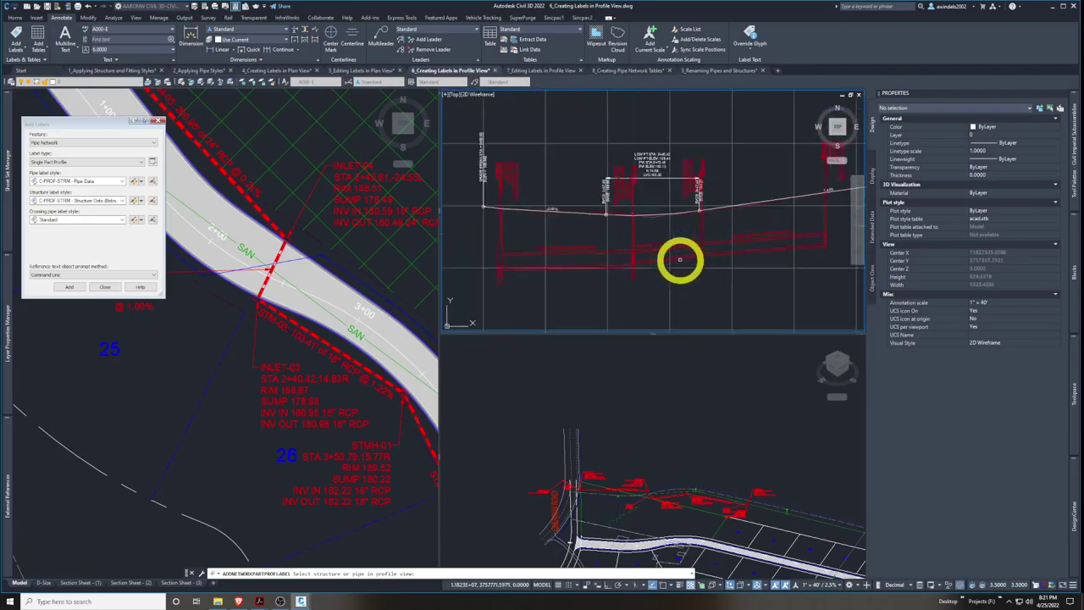
{"action": "middle_click_drag", "start_coordinate": [680, 262], "coordinate": [689, 276]}
{"action": "left_click", "coordinate": [259, 600]}
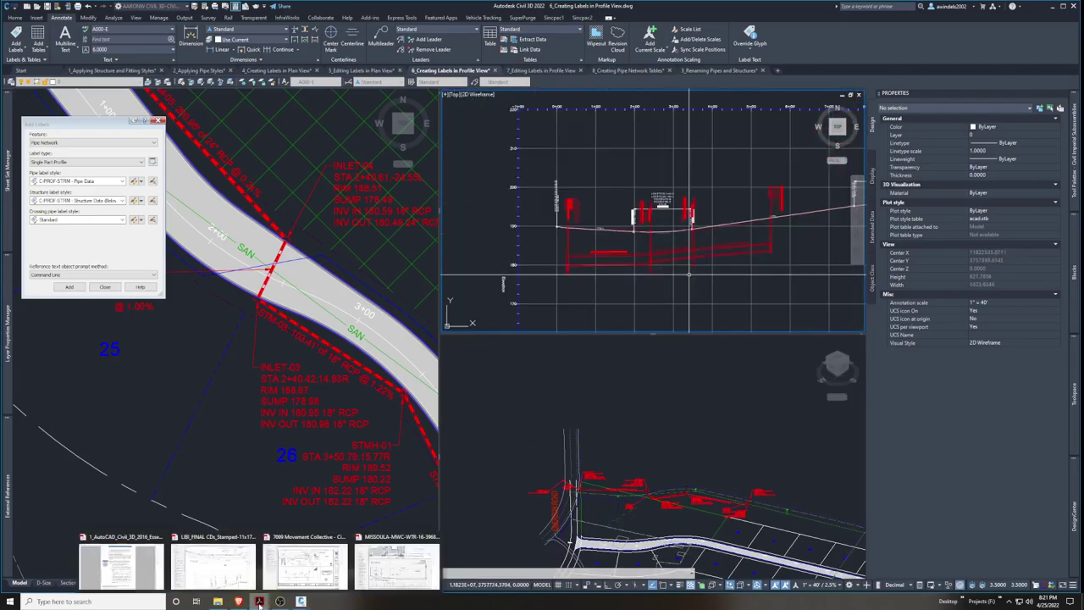
Review the C4.0 Sewer Main profile in the 7099 Movement Collective PDF, zooming in then back out
{"action": "left_click", "coordinate": [291, 578]}
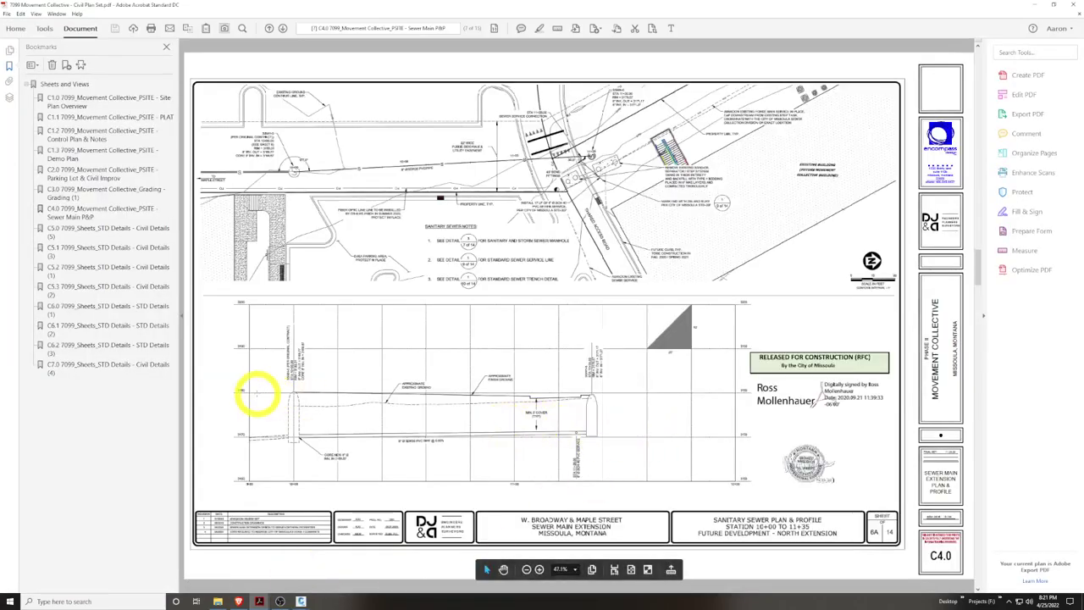
{"action": "scroll", "coordinate": [260, 395], "scroll_direction": "up", "scroll_amount": 2, "text": "ctrl"}
{"action": "scroll", "coordinate": [511, 455], "scroll_direction": "up", "scroll_amount": 1, "text": "ctrl"}
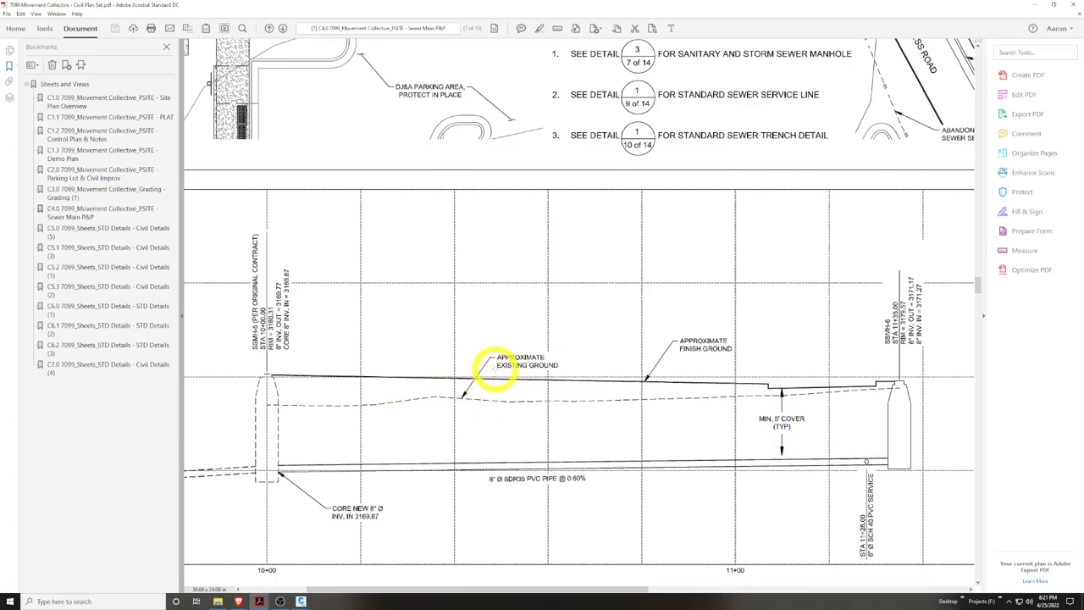
{"action": "scroll", "coordinate": [898, 423], "scroll_direction": "down", "scroll_amount": 1}
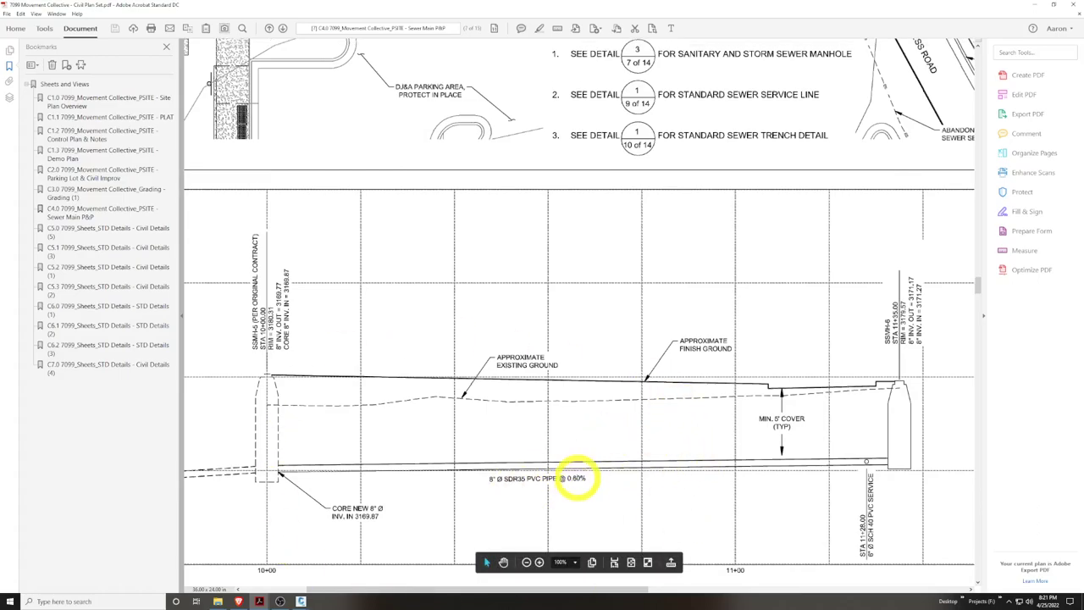
{"action": "scroll", "coordinate": [542, 479], "scroll_direction": "down", "scroll_amount": 1, "text": "ctrl"}
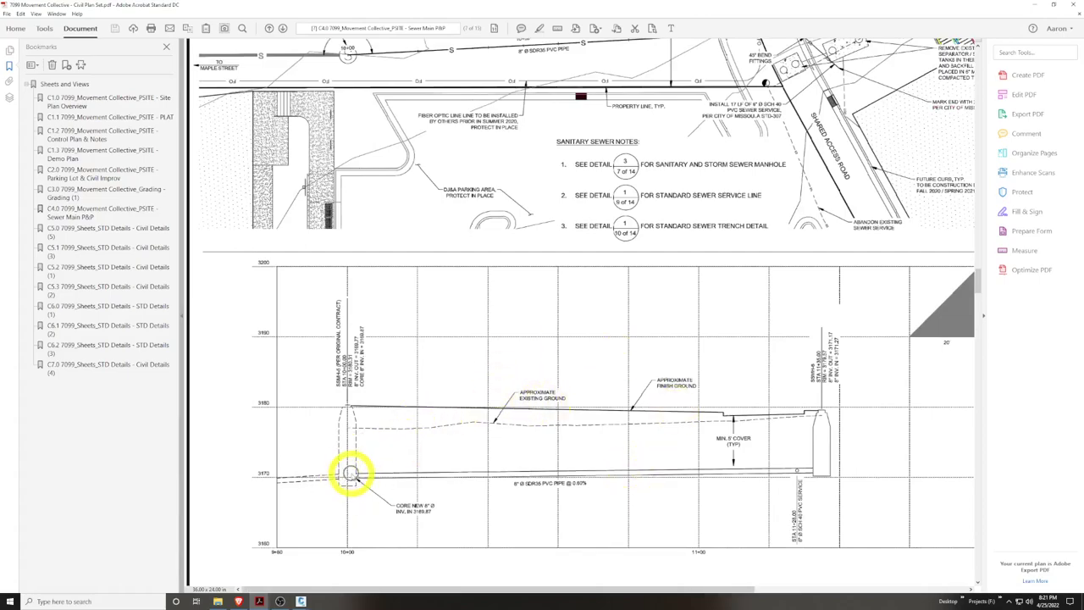
{"action": "scroll", "coordinate": [351, 474], "scroll_direction": "down", "scroll_amount": 1, "text": "ctrl"}
{"action": "scroll", "coordinate": [354, 470], "scroll_direction": "down", "scroll_amount": 2, "text": "ctrl"}
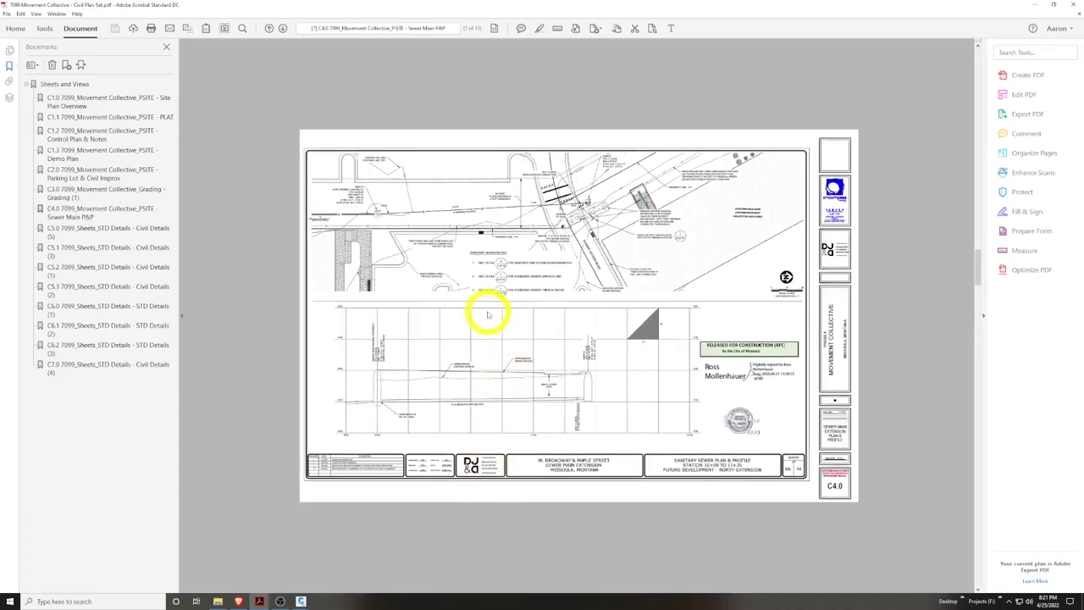
{"action": "scroll", "coordinate": [488, 315], "scroll_direction": "up", "scroll_amount": 1, "text": "ctrl"}
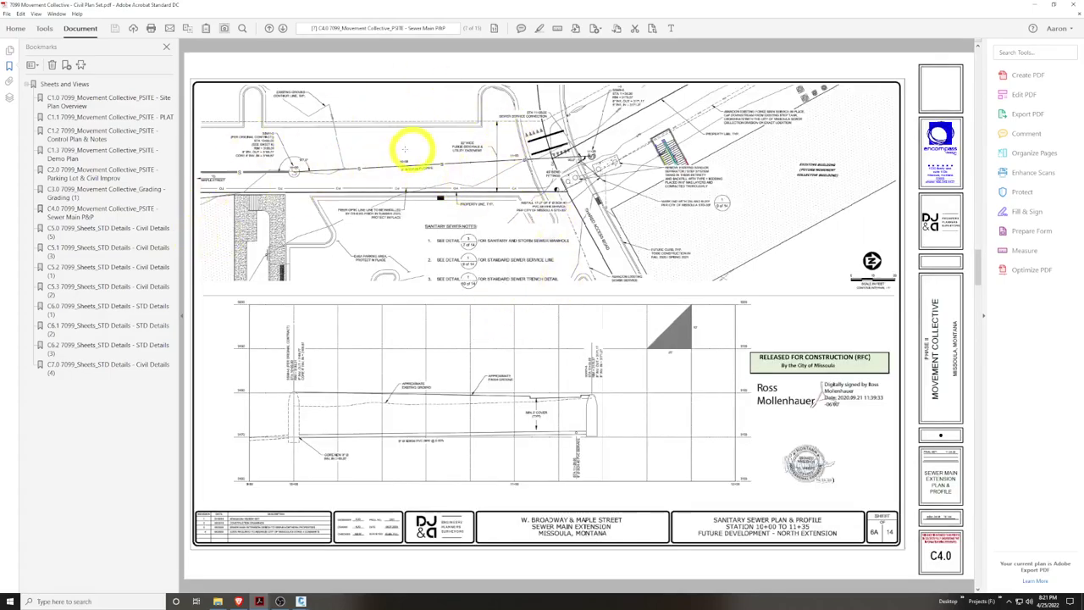
{"action": "left_click", "coordinate": [390, 415]}
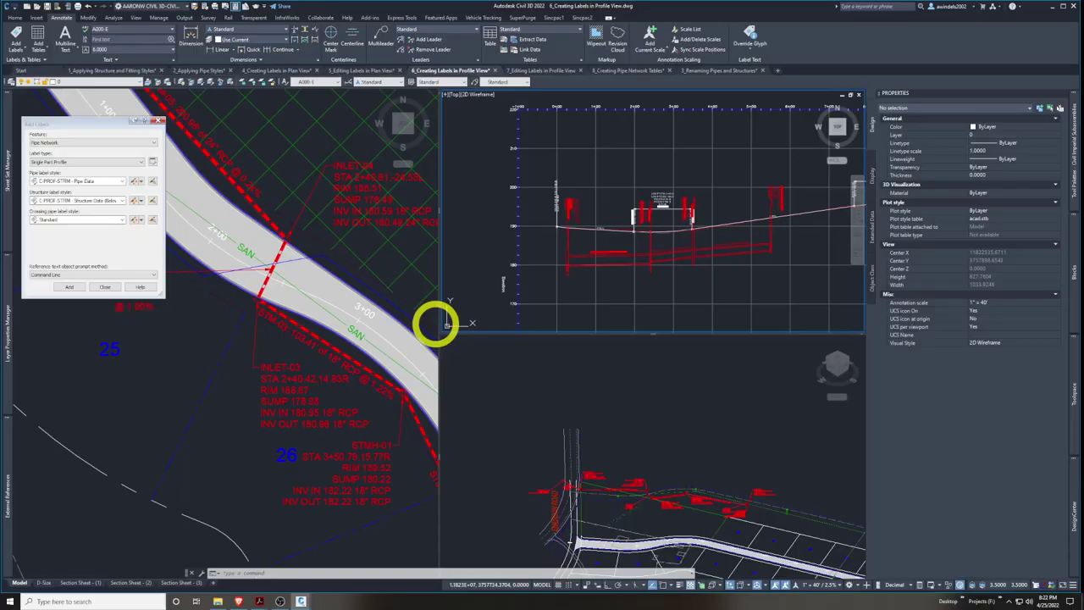
Switch to 7_Editing Labels in Profile View and bring up the Civil 3D Essentials book PDF
{"action": "left_click", "coordinate": [526, 71]}
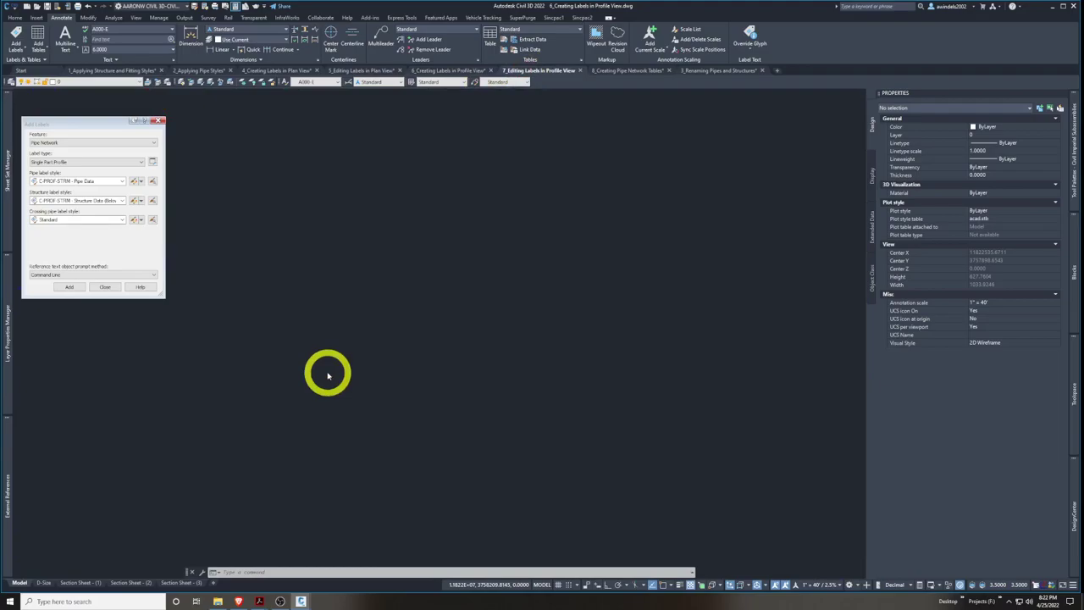
{"action": "left_click", "coordinate": [261, 602]}
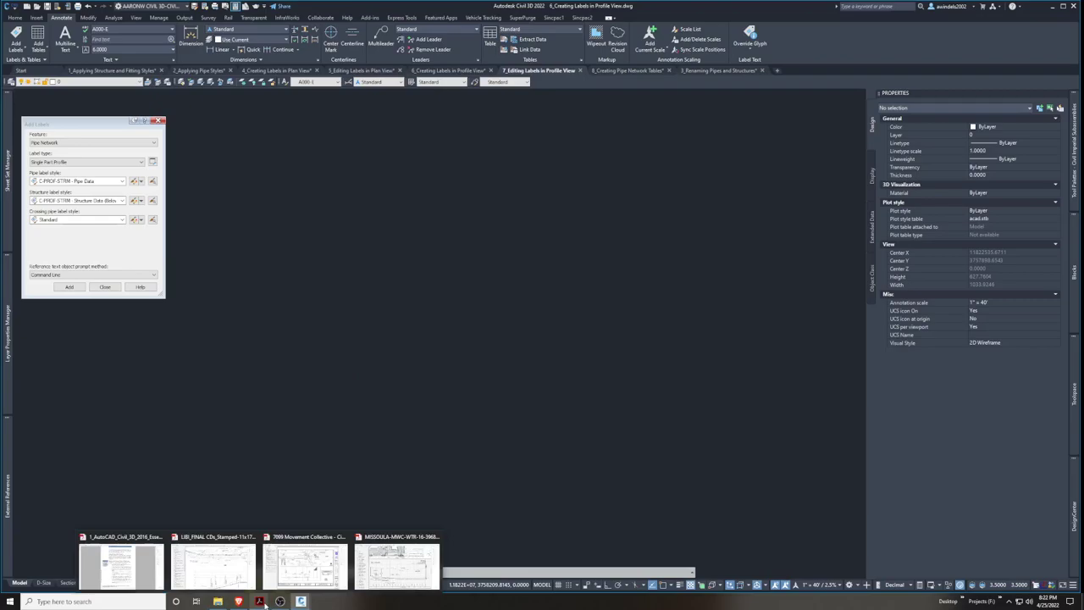
{"action": "left_click", "coordinate": [121, 566]}
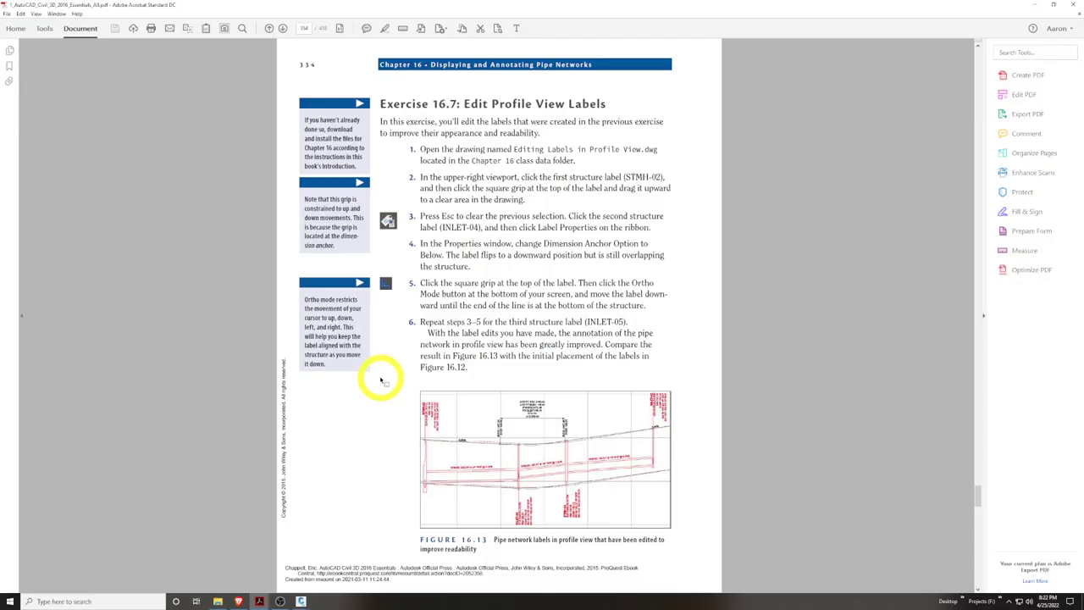
Scroll through Exercise 16.7's label-editing steps and Figure 16.13 in the Civil 3D Essentials PDF
{"action": "scroll", "coordinate": [506, 479], "scroll_direction": "up", "scroll_amount": 5, "text": "ctrl"}
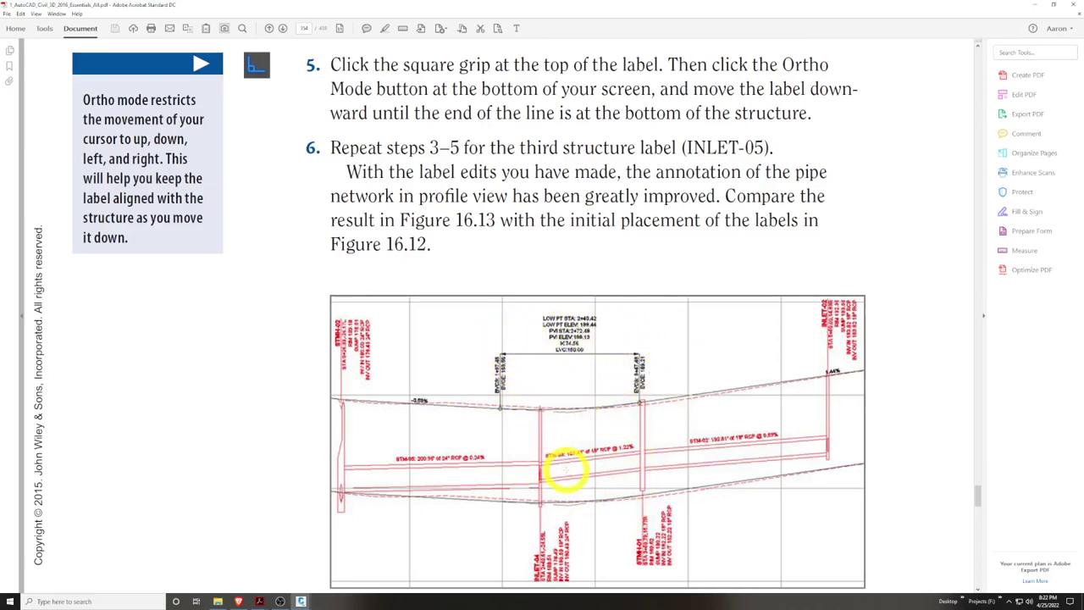
{"action": "scroll", "coordinate": [566, 469], "scroll_direction": "down", "scroll_amount": 1}
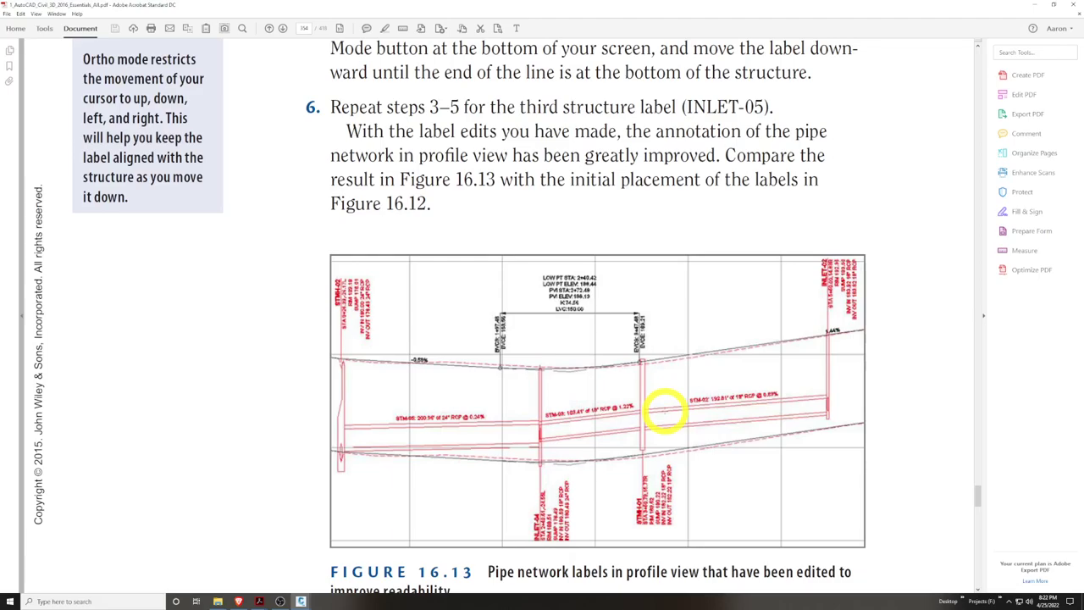
{"action": "scroll", "coordinate": [665, 412], "scroll_direction": "down", "scroll_amount": 2, "text": "ctrl"}
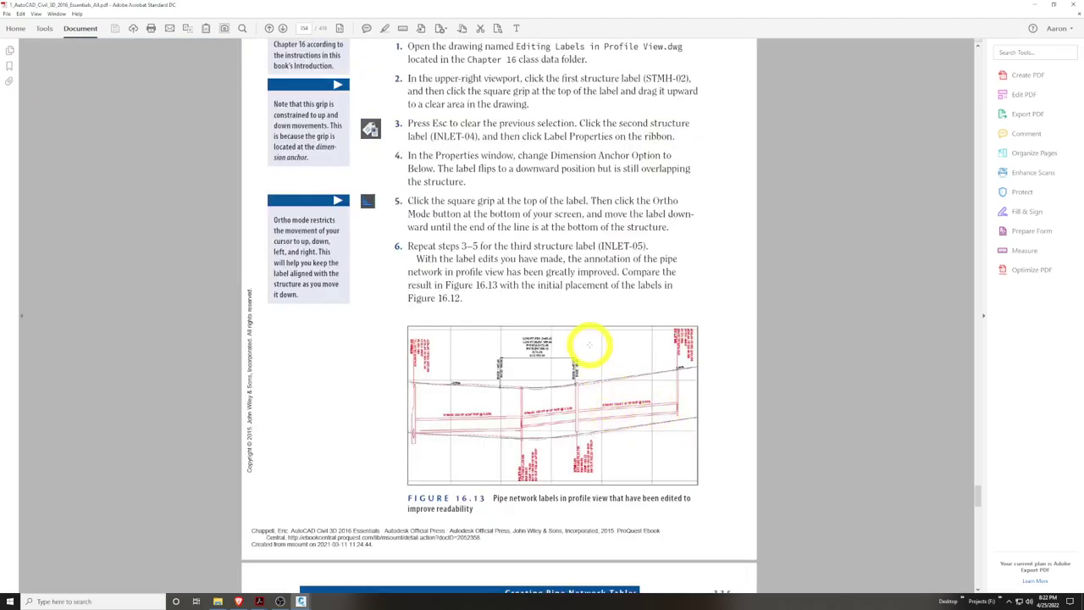
{"action": "scroll", "coordinate": [591, 348], "scroll_direction": "up", "scroll_amount": 2}
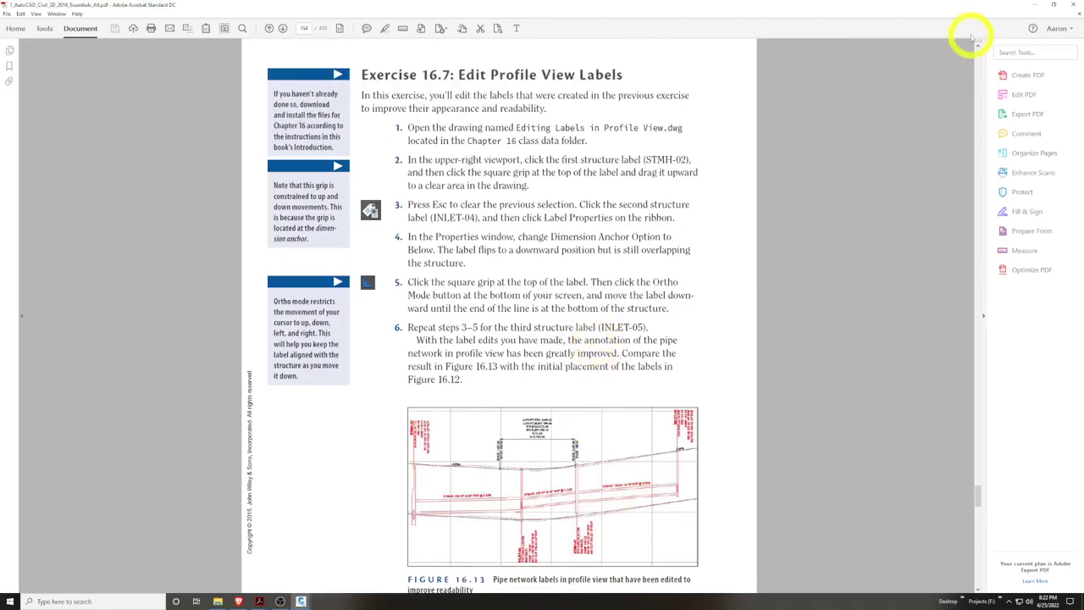
Return to Civil 3D, zoom out the plan viewport and regenerate all viewports with REA
{"action": "left_click", "coordinate": [1039, 6]}
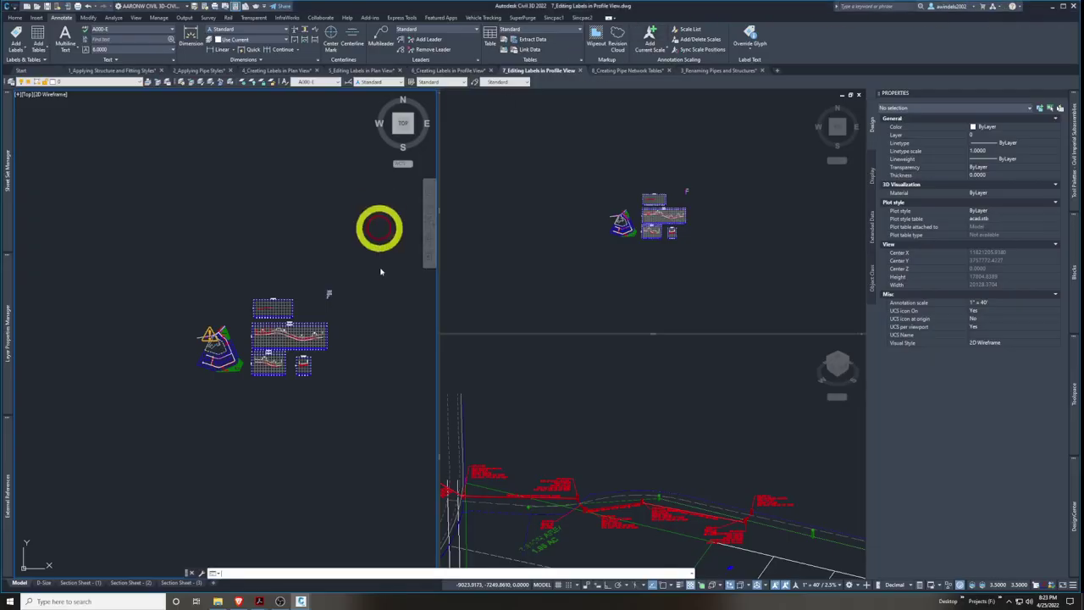
{"action": "left_click", "coordinate": [392, 364]}
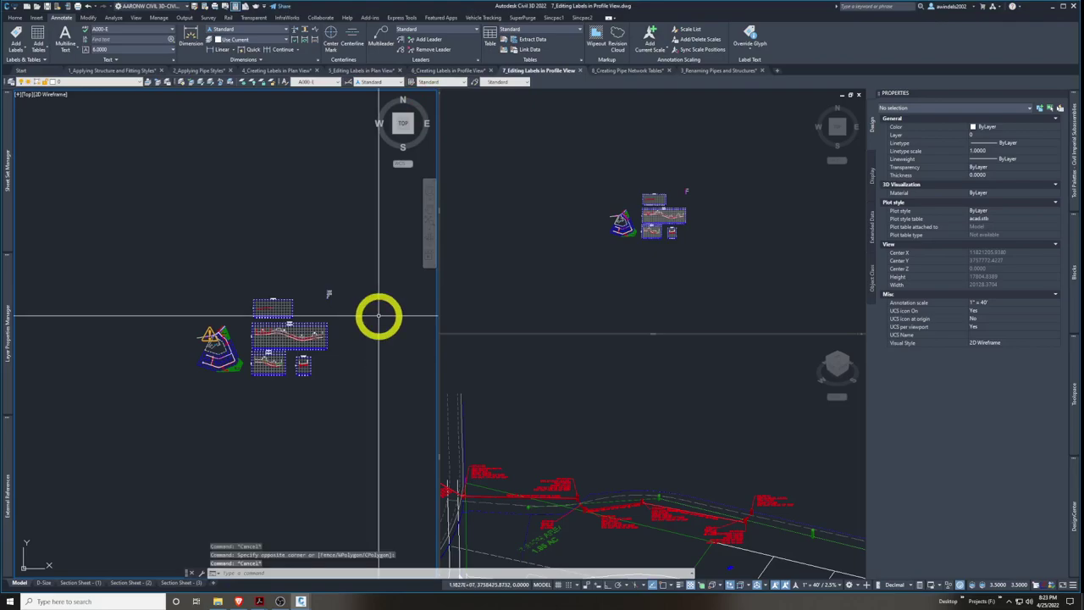
{"action": "key", "text": "Escape"}
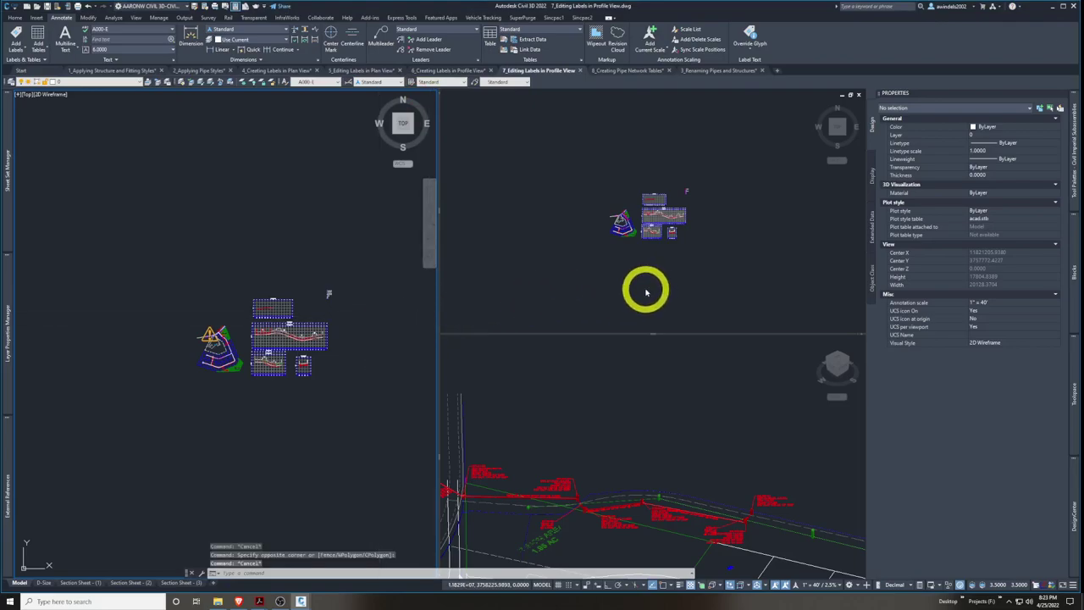
{"action": "left_click", "coordinate": [646, 291]}
{"action": "scroll", "coordinate": [645, 291], "scroll_direction": "up", "scroll_amount": 5}
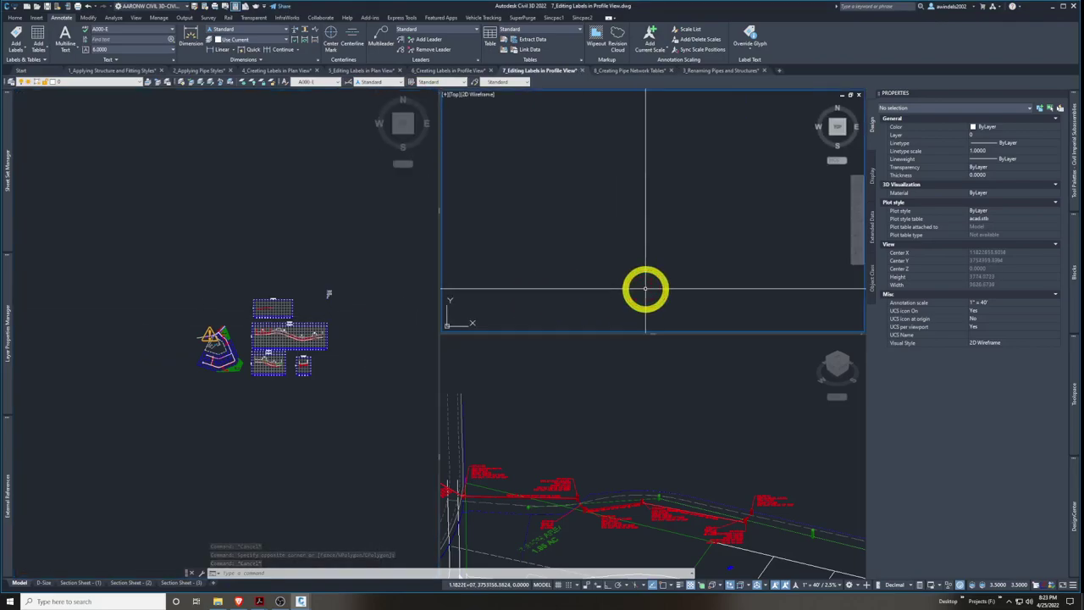
{"action": "left_click", "coordinate": [282, 233]}
{"action": "scroll", "coordinate": [230, 269], "scroll_direction": "up", "scroll_amount": 8}
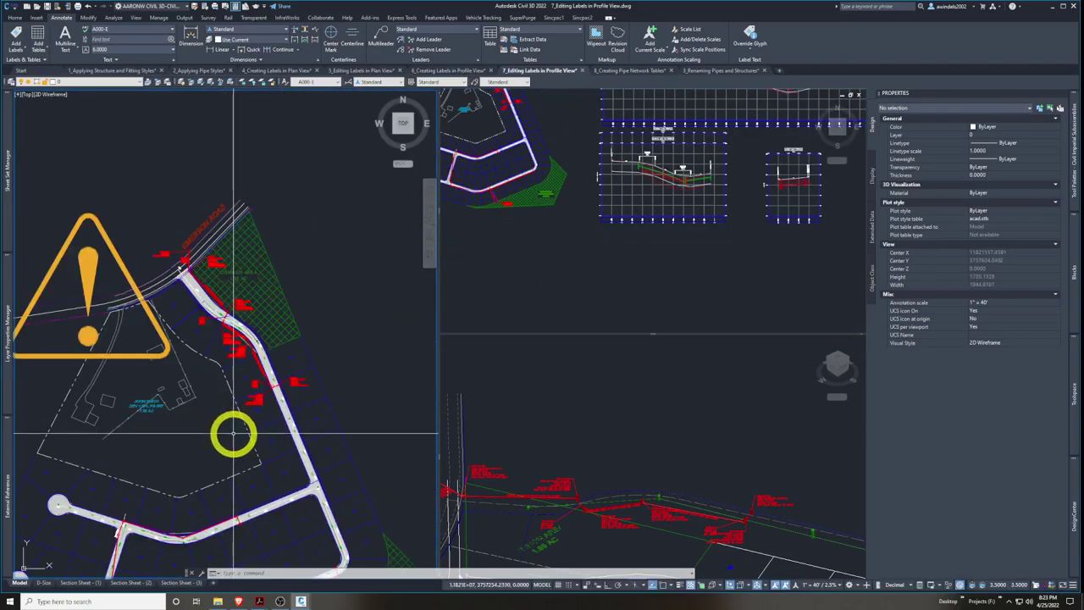
{"action": "type", "text": "REA"}
{"action": "key", "text": "Return"}
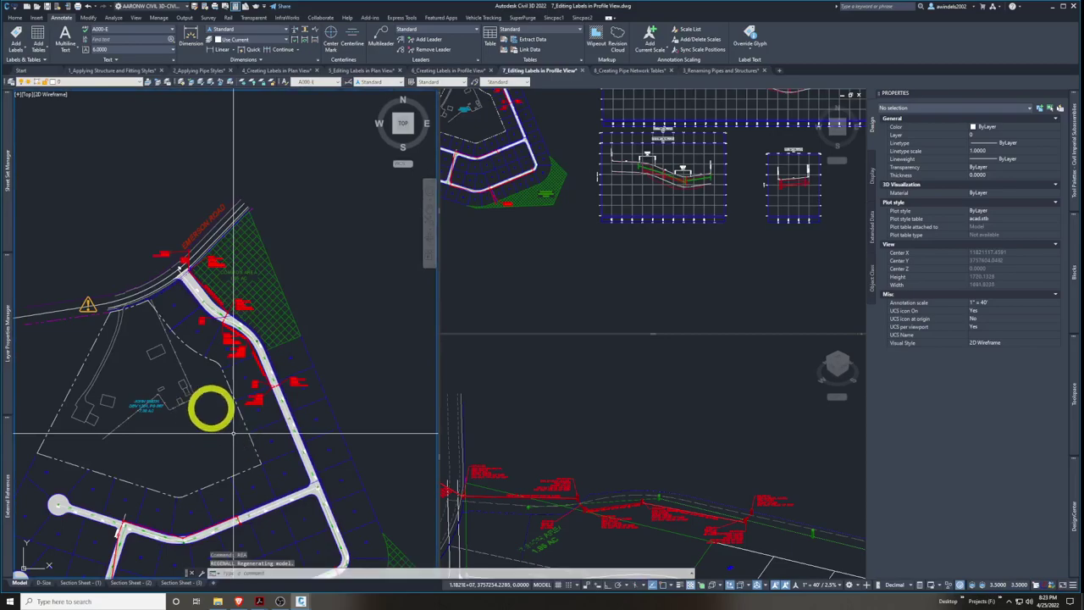
{"action": "scroll", "coordinate": [150, 295], "scroll_direction": "up", "scroll_amount": 4}
{"action": "key", "text": "Return"}
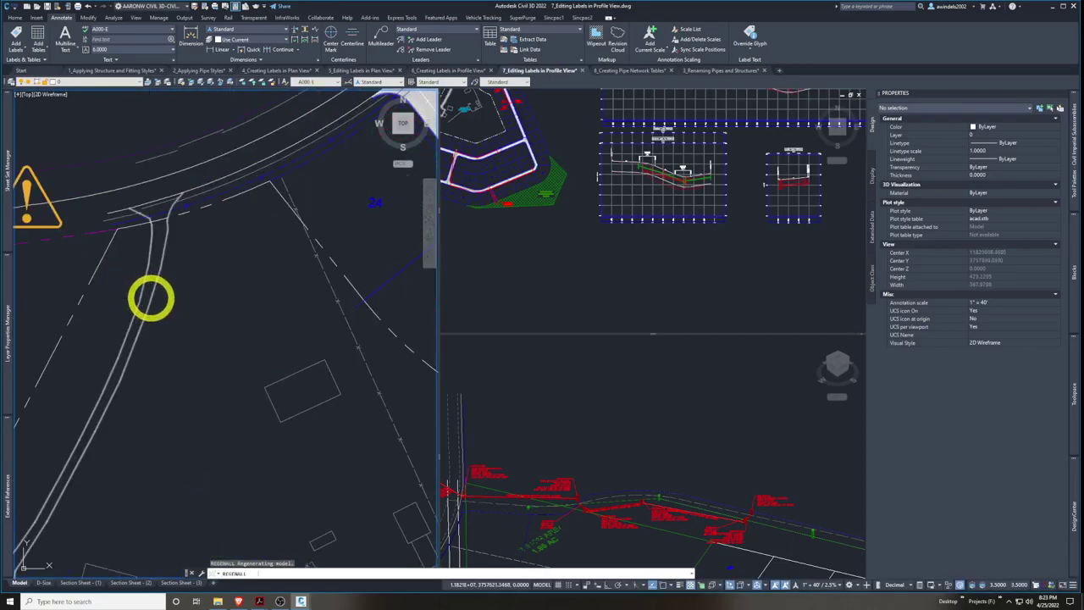
Pan to the top profile view and zoom into the structure labels near station 0+00
{"action": "scroll", "coordinate": [242, 280], "scroll_direction": "down", "scroll_amount": 6}
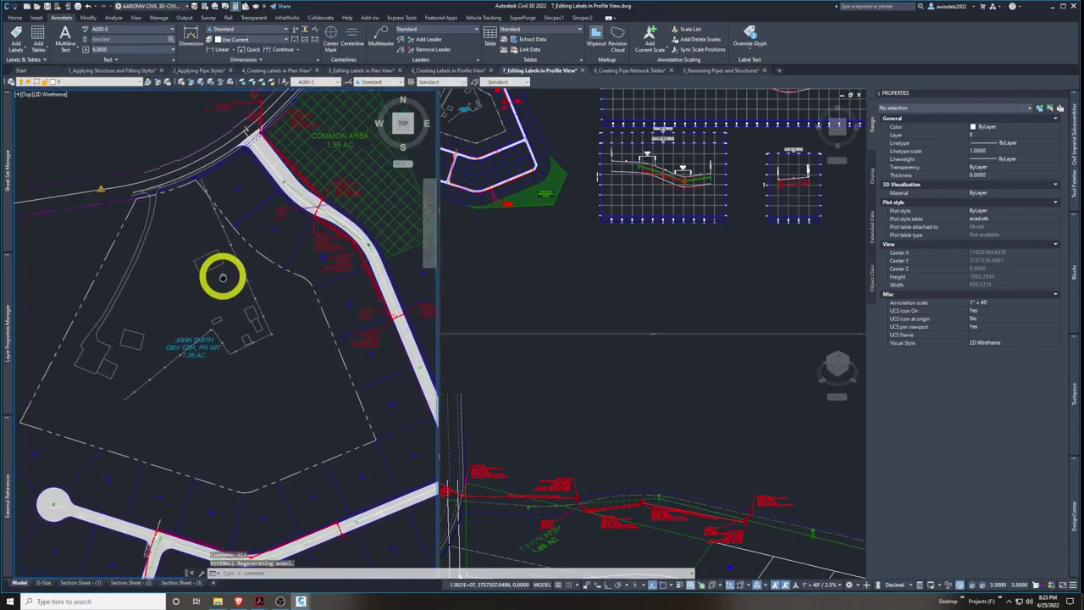
{"action": "middle_click_drag", "start_coordinate": [262, 284], "coordinate": [235, 266]}
{"action": "left_click", "coordinate": [656, 271]}
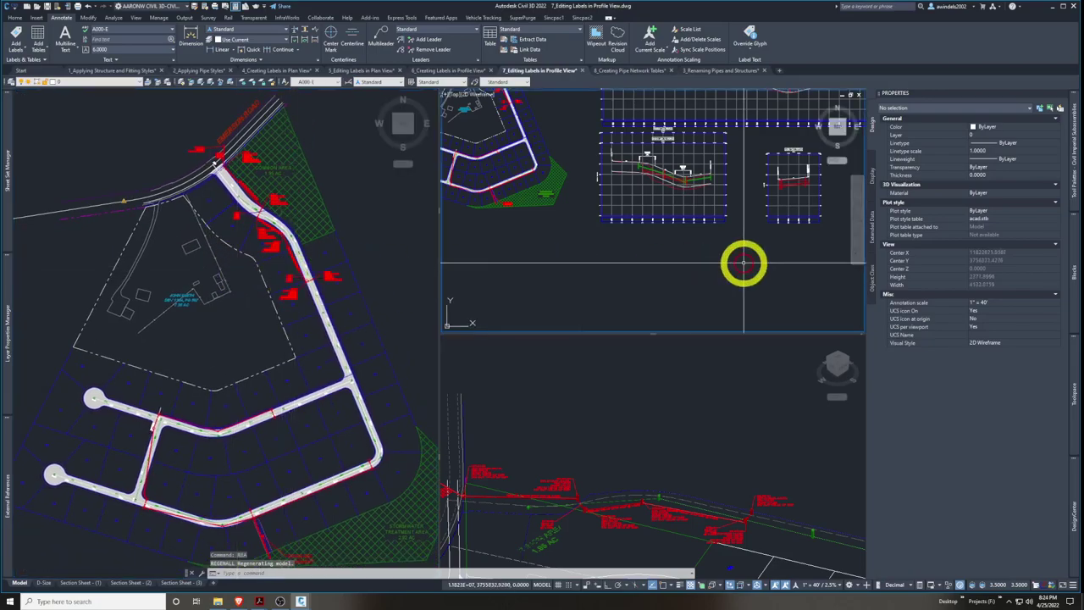
{"action": "middle_click_drag", "start_coordinate": [704, 155], "coordinate": [647, 244]}
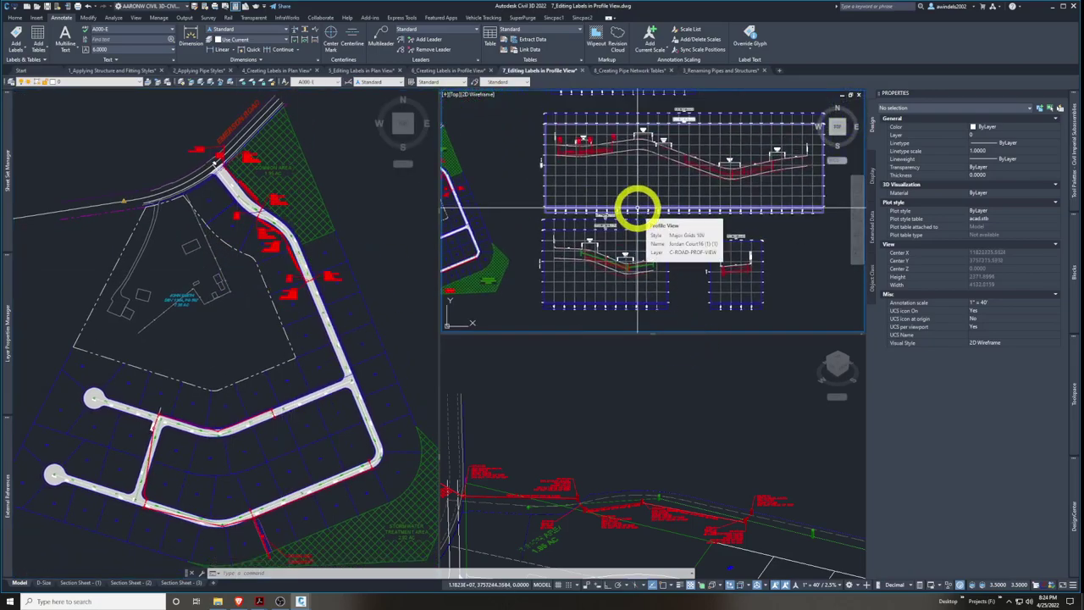
{"action": "left_click", "coordinate": [637, 205]}
{"action": "middle_click_drag", "start_coordinate": [661, 223], "coordinate": [694, 293]}
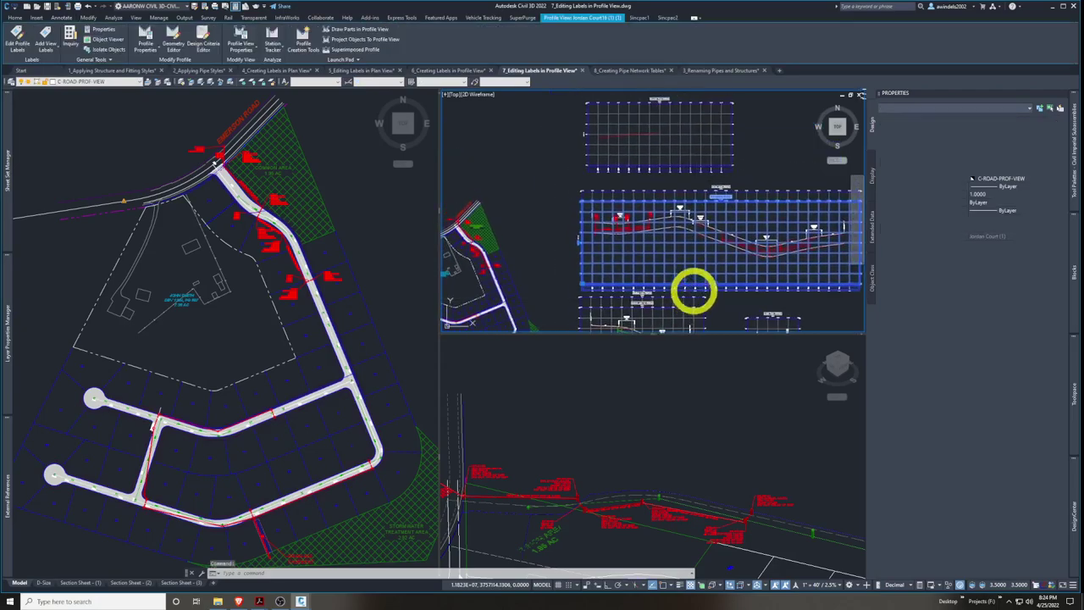
{"action": "key", "text": "Escape"}
{"action": "scroll", "coordinate": [672, 195], "scroll_direction": "up", "scroll_amount": 2}
{"action": "scroll", "coordinate": [576, 237], "scroll_direction": "up", "scroll_amount": 2}
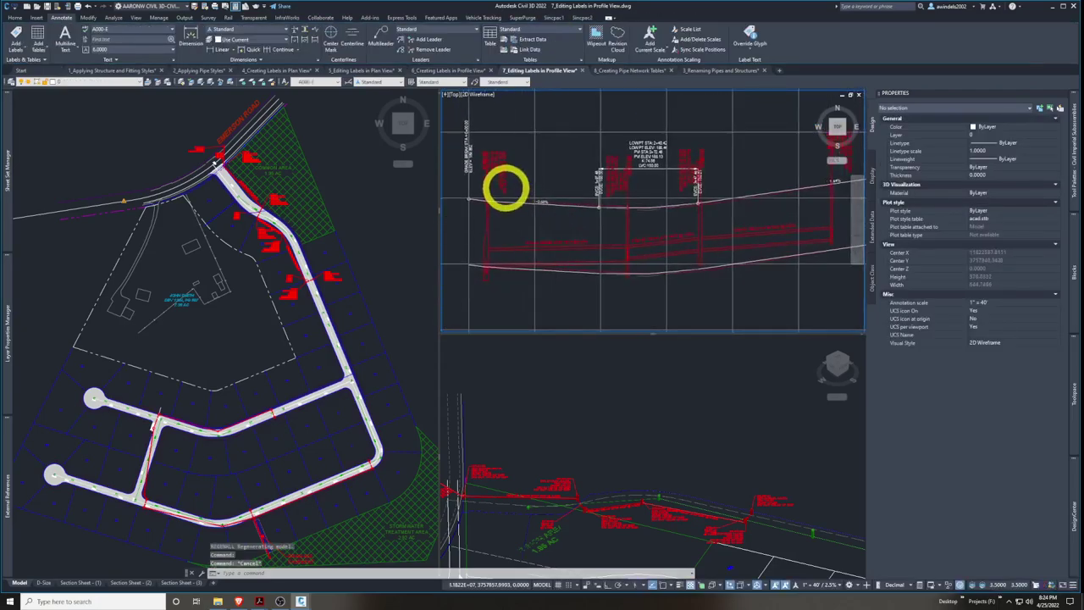
{"action": "scroll", "coordinate": [506, 169], "scroll_direction": "up", "scroll_amount": 2}
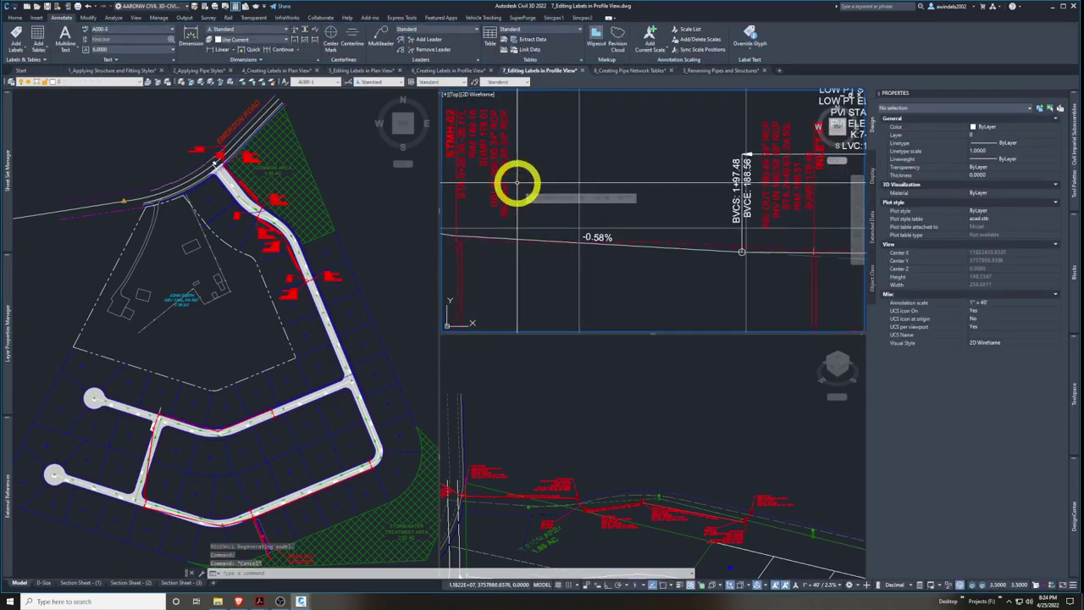
{"action": "middle_click_drag", "start_coordinate": [517, 182], "coordinate": [532, 151]}
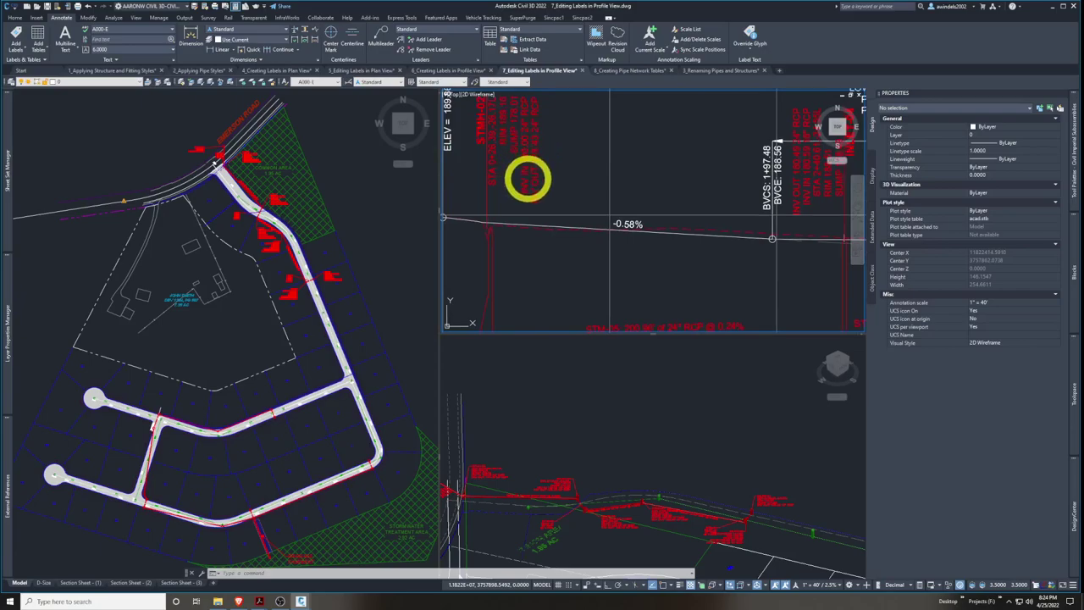
Select the STMH-02 structure label at station 0+00 in the profile view
{"action": "left_click", "coordinate": [535, 174]}
{"action": "scroll", "coordinate": [538, 174], "scroll_direction": "down", "scroll_amount": 3}
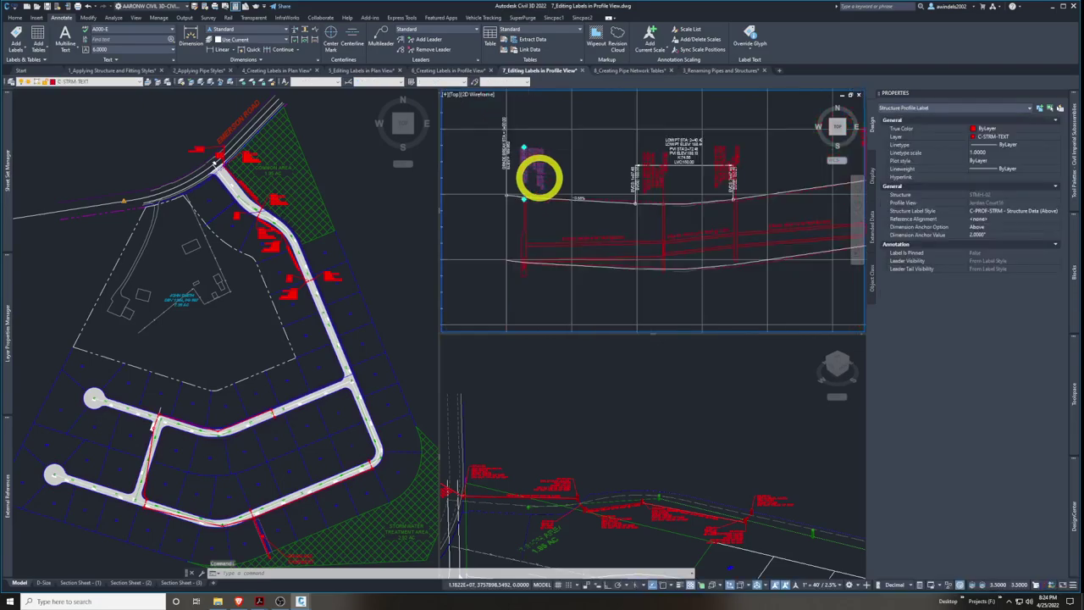
{"action": "key", "text": "Escape"}
{"action": "key", "text": "Escape"}
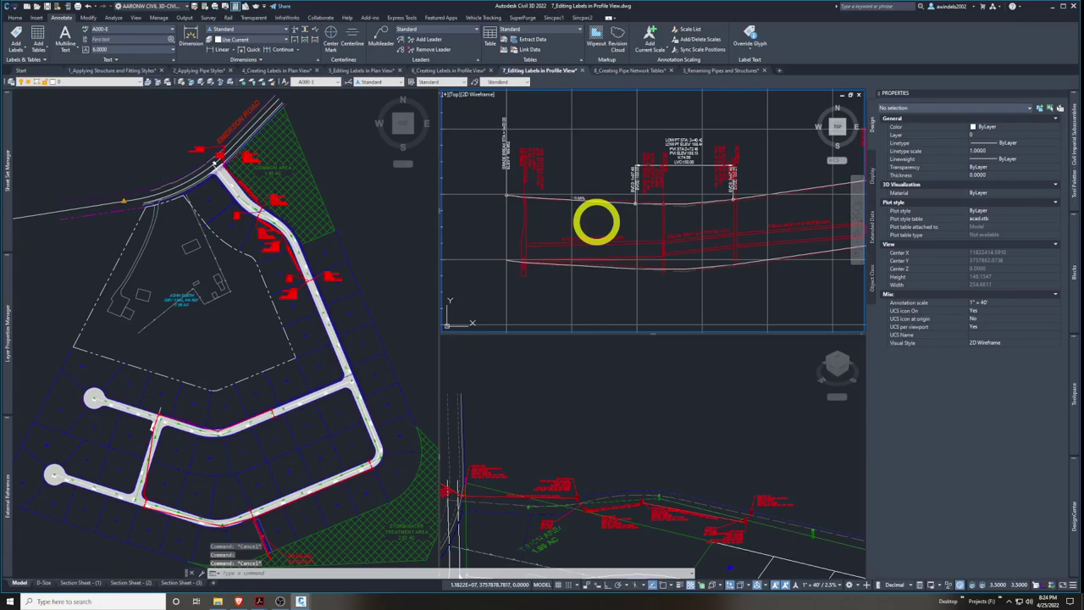
{"action": "scroll", "coordinate": [601, 222], "scroll_direction": "up", "scroll_amount": 2}
{"action": "scroll", "coordinate": [601, 222], "scroll_direction": "down", "scroll_amount": 2}
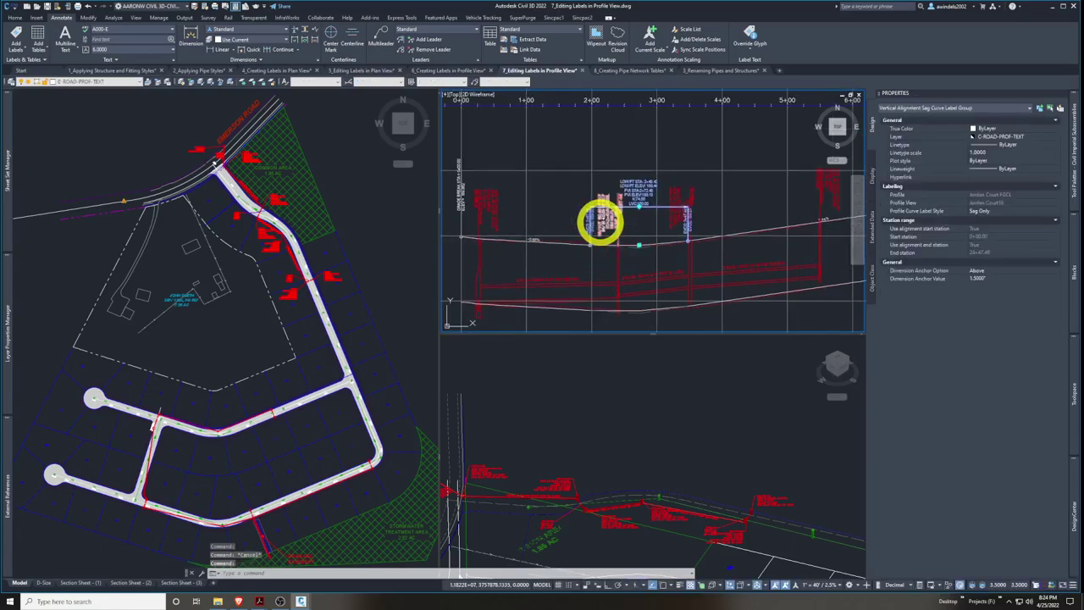
{"action": "left_click", "coordinate": [504, 204]}
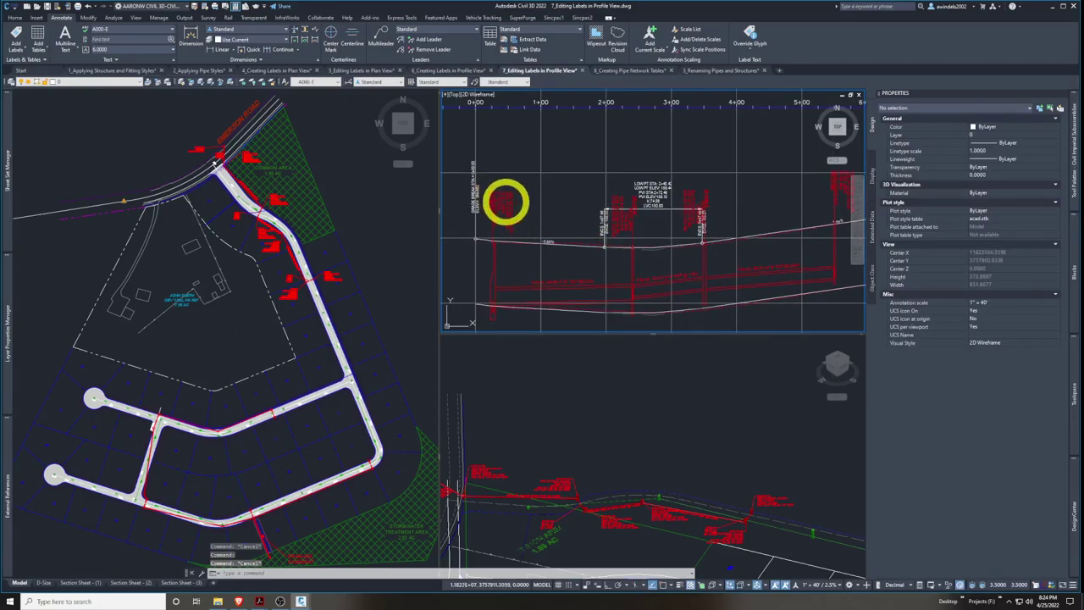
{"action": "left_click", "coordinate": [499, 204]}
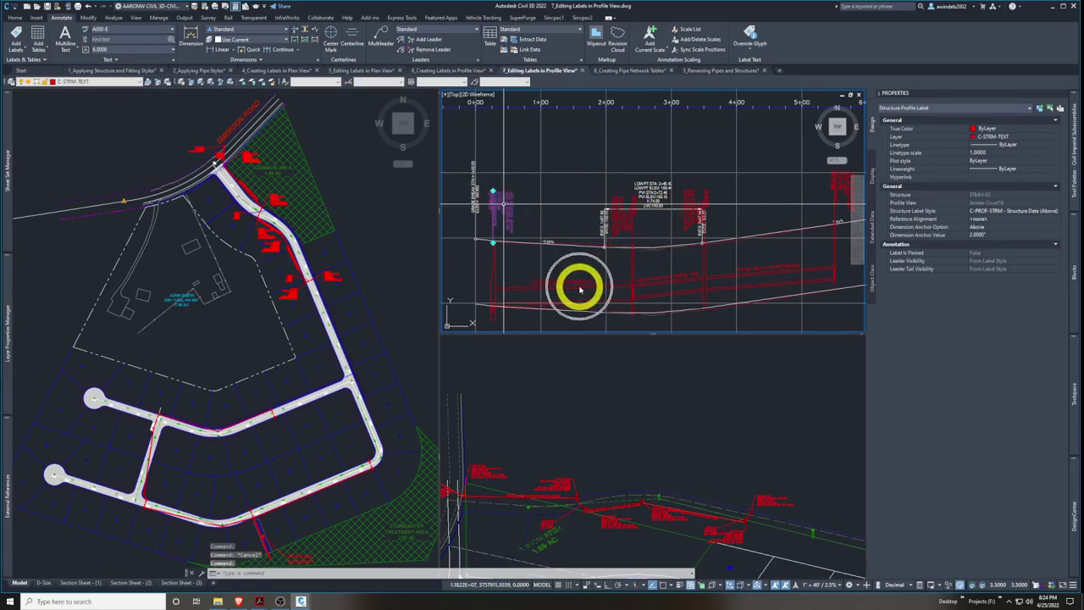
{"action": "left_click", "coordinate": [506, 225]}
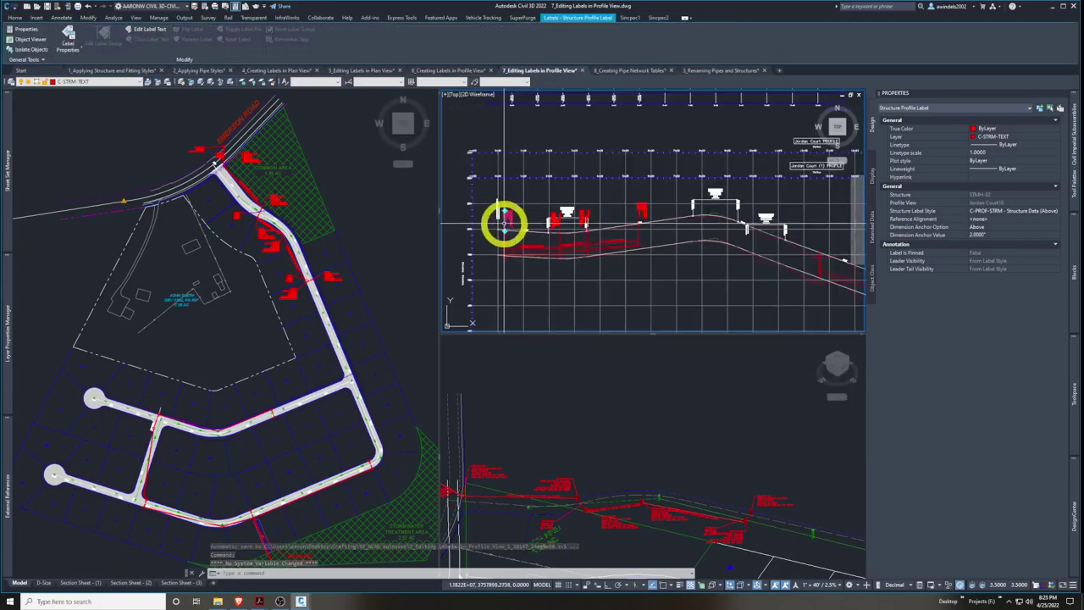
{"action": "scroll", "coordinate": [505, 223], "scroll_direction": "up", "scroll_amount": 5}
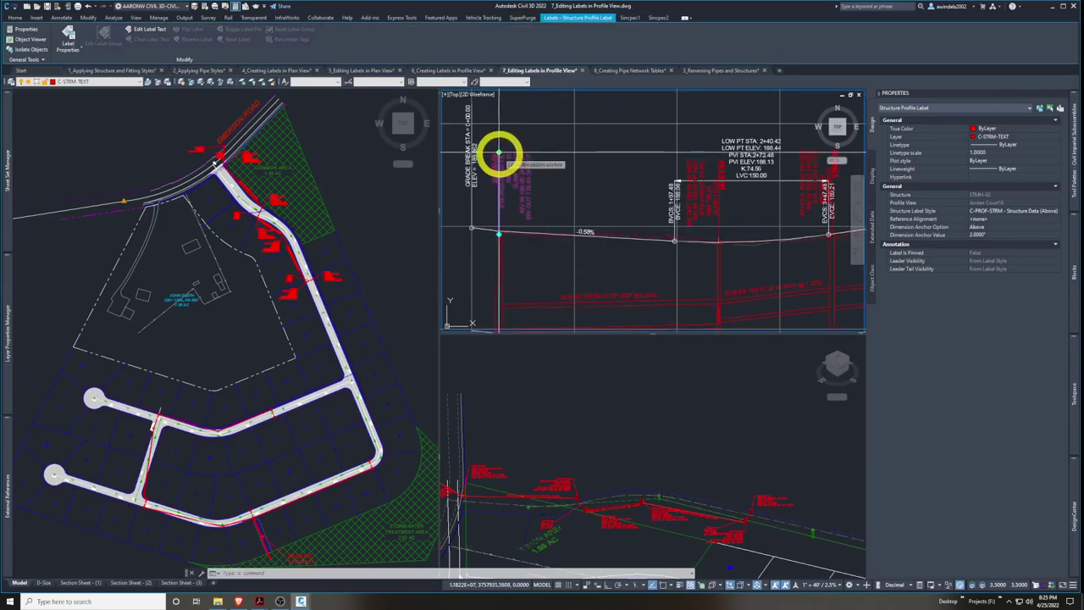
Stretch the STMH-02 label upward above the profile line, giving a 3.1586" anchor value
{"action": "left_click", "coordinate": [499, 153]}
{"action": "middle_click_drag", "start_coordinate": [535, 119], "coordinate": [533, 175]}
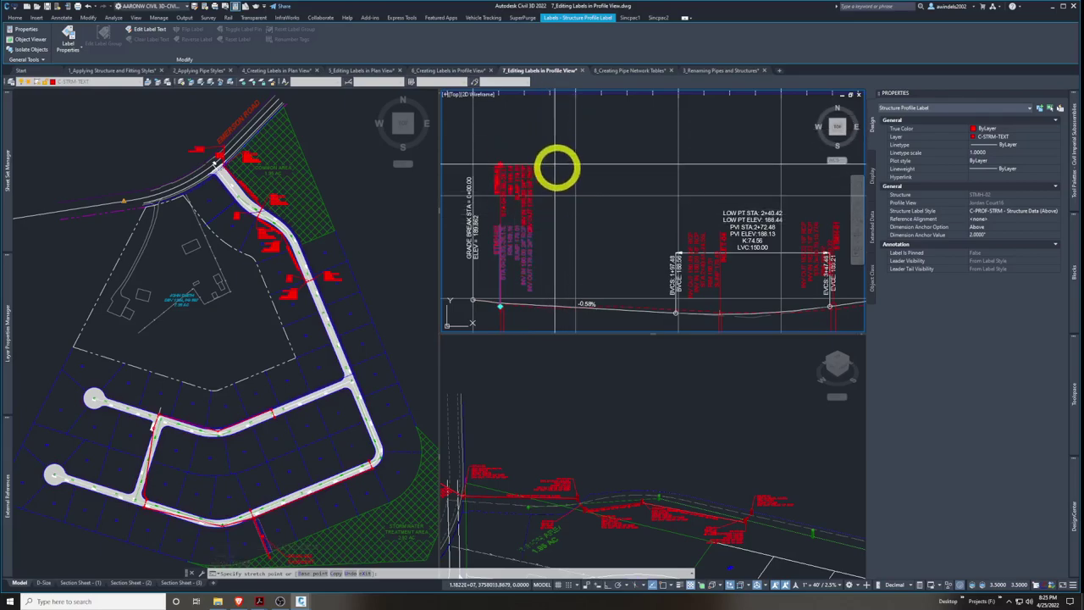
{"action": "middle_click_drag", "start_coordinate": [560, 249], "coordinate": [549, 119]}
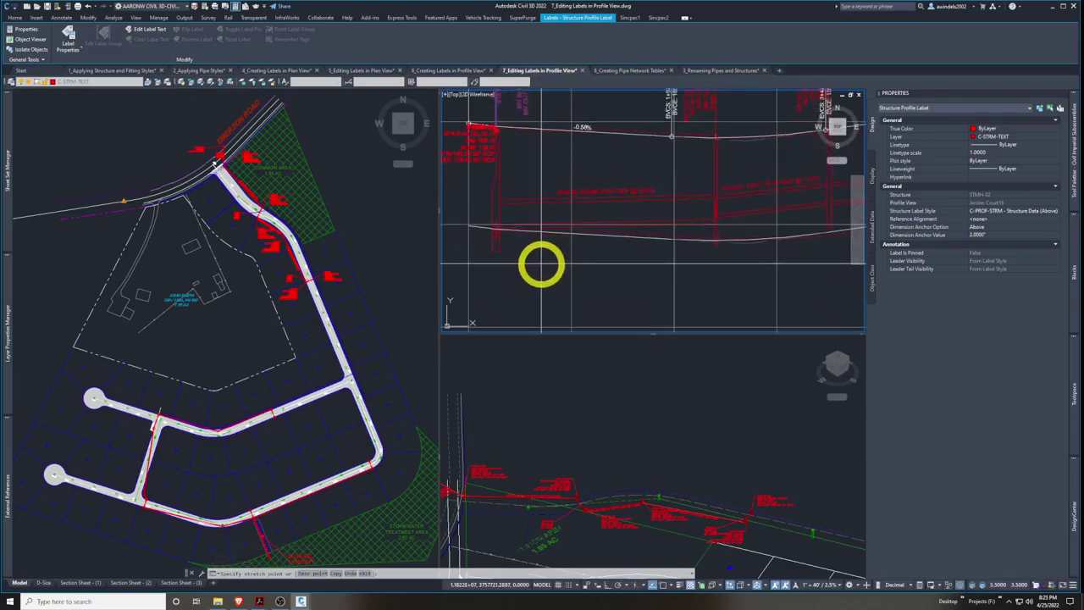
{"action": "middle_click_drag", "start_coordinate": [539, 166], "coordinate": [557, 259]}
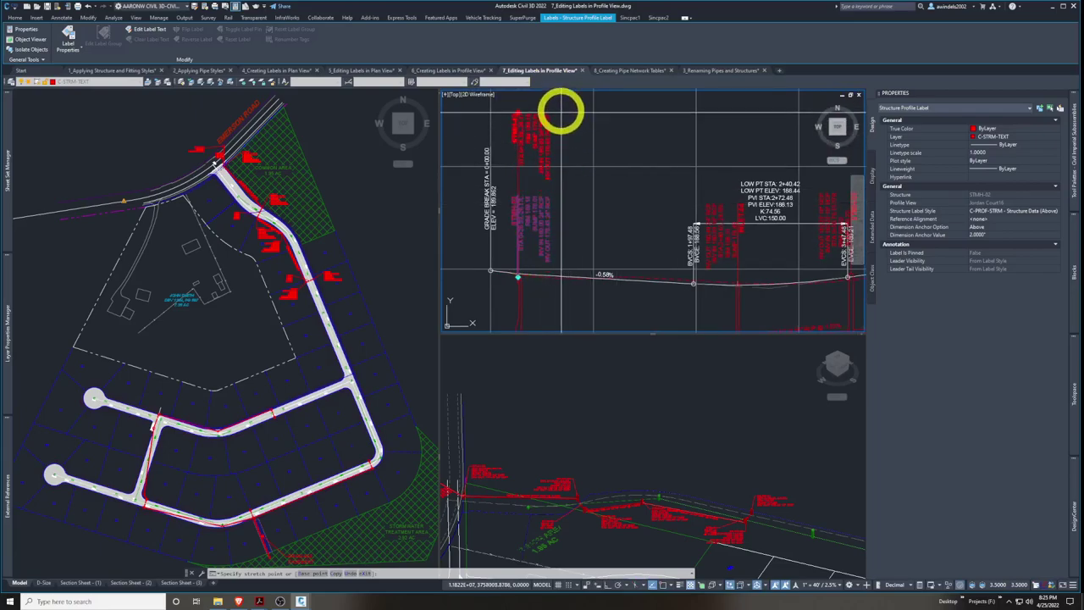
{"action": "scroll", "coordinate": [562, 121], "scroll_direction": "down", "scroll_amount": 2}
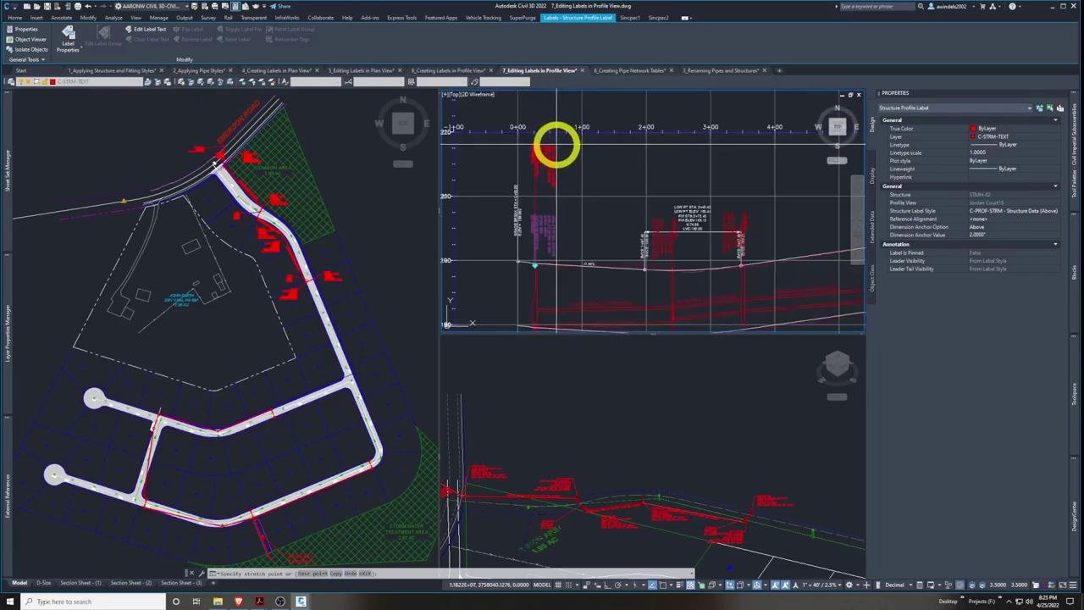
{"action": "scroll", "coordinate": [558, 165], "scroll_direction": "up", "scroll_amount": 2}
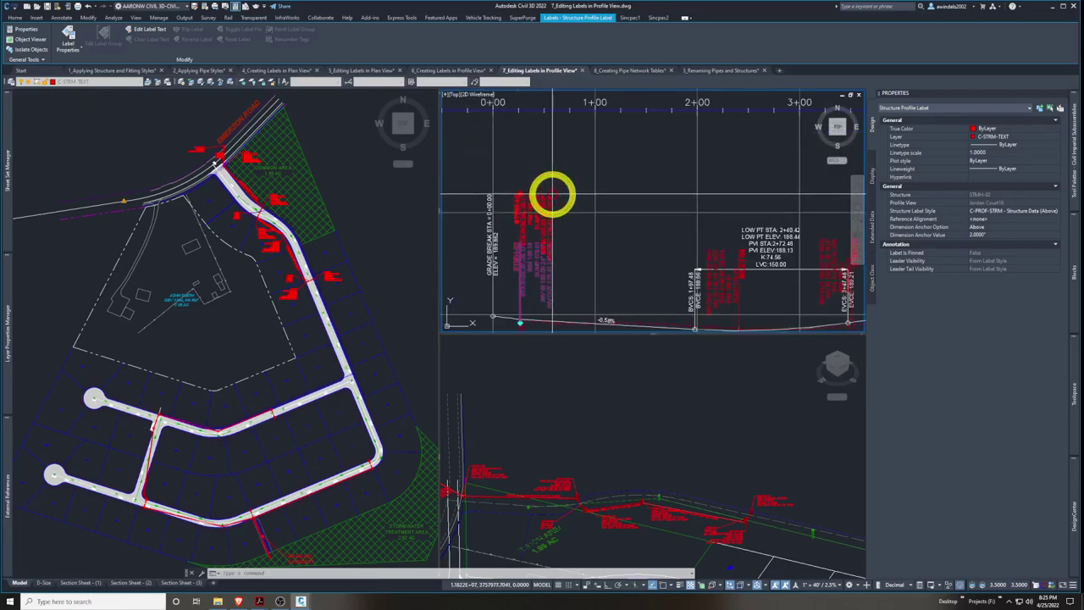
{"action": "left_click", "coordinate": [552, 195]}
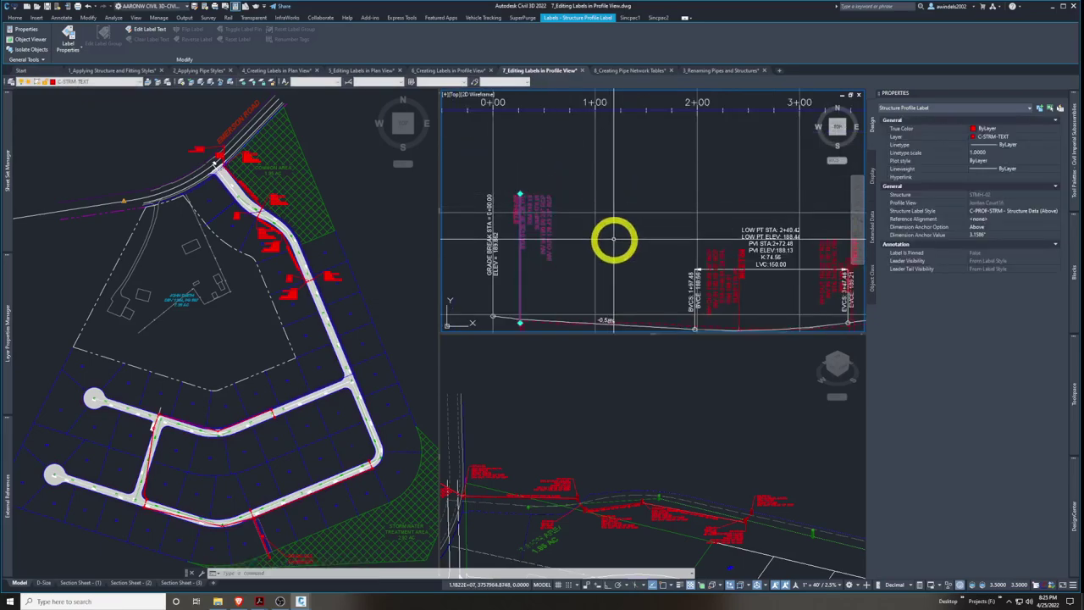
{"action": "key", "text": "Escape"}
{"action": "middle_click_drag", "start_coordinate": [641, 261], "coordinate": [618, 245]}
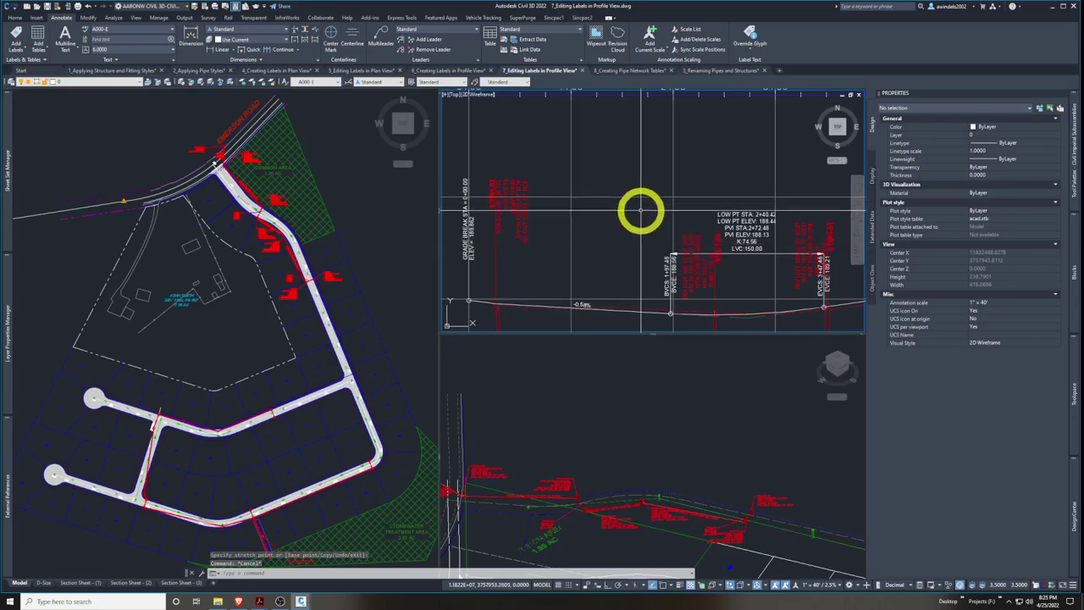
{"action": "mouse_move", "coordinate": [677, 254]}
{"action": "middle_mouse_down"}
{"action": "mouse_move", "coordinate": [678, 283]}
{"action": "mouse_move", "coordinate": [650, 272]}
{"action": "middle_mouse_up"}
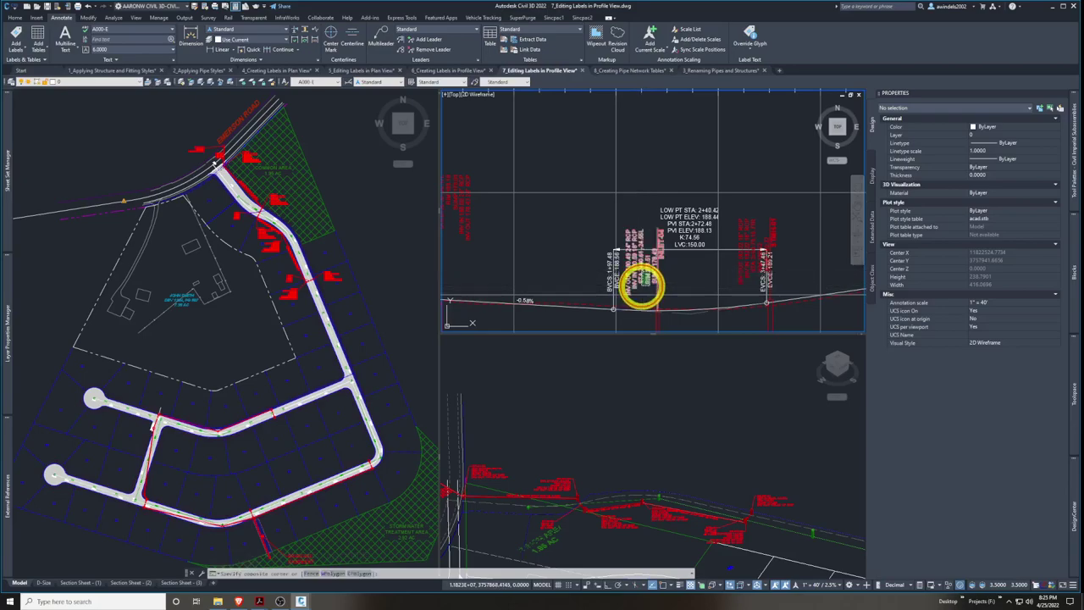
Select the INLET-04 structure profile label and set its Dimension Anchor Option to Below
{"action": "left_click", "coordinate": [641, 286]}
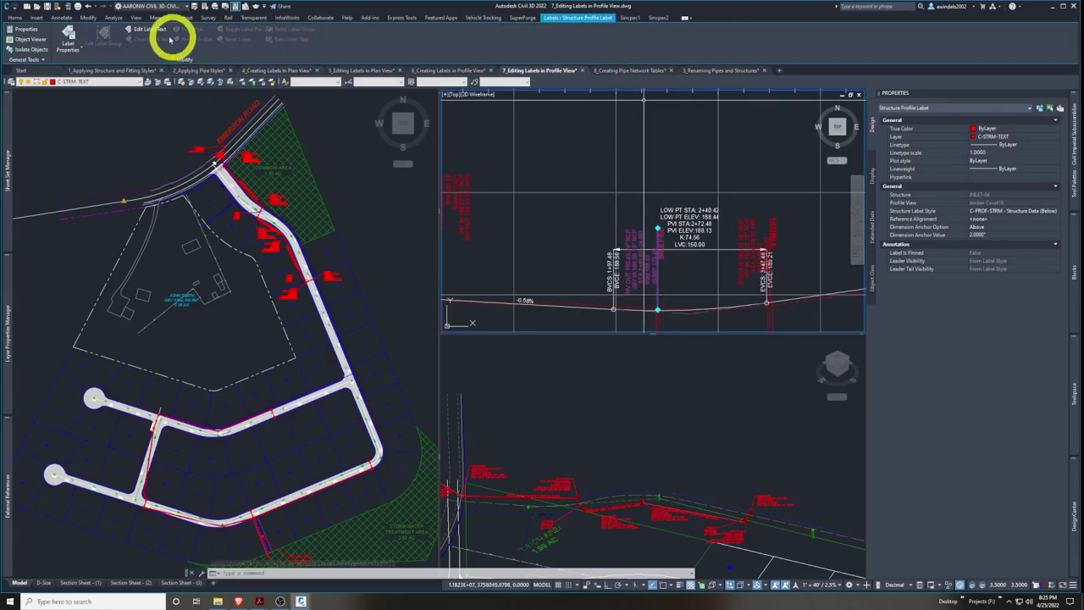
{"action": "left_click", "coordinate": [71, 49]}
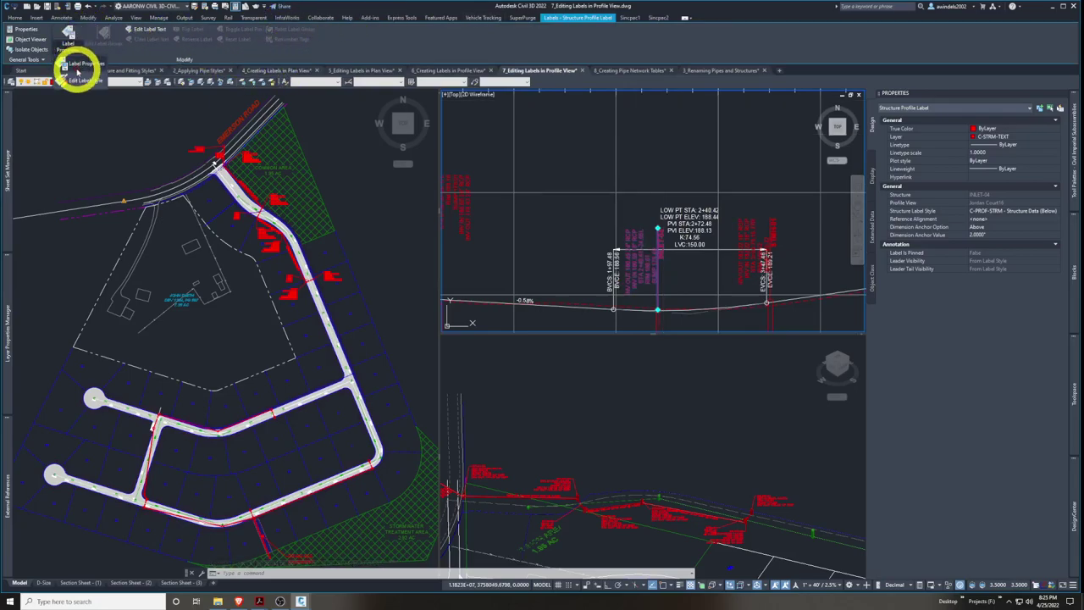
{"action": "left_click", "coordinate": [79, 65]}
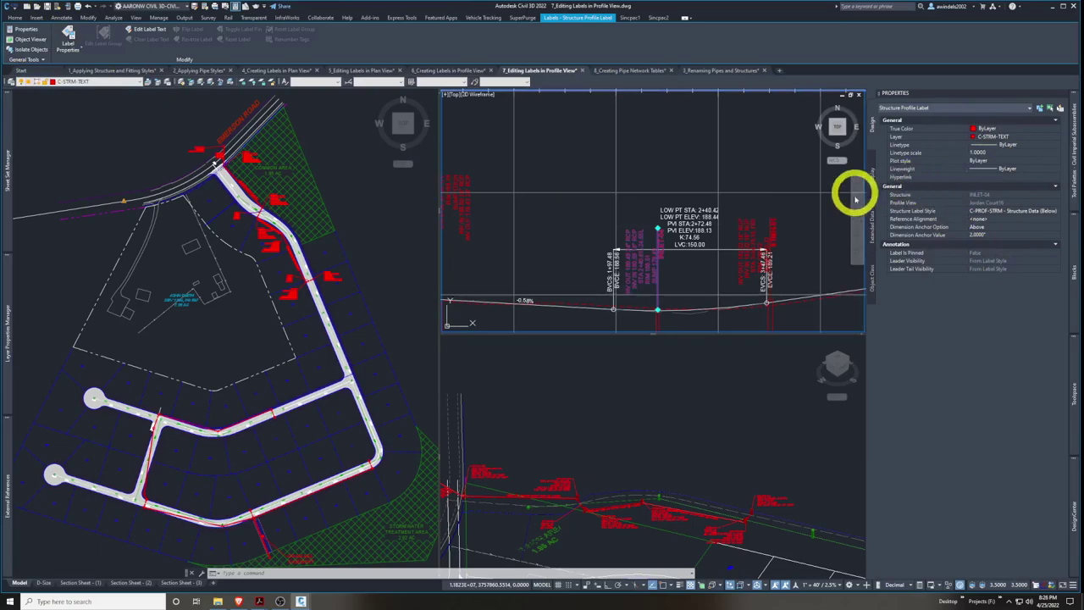
{"action": "left_click", "coordinate": [1025, 227]}
{"action": "left_click", "coordinate": [1025, 227]}
{"action": "left_click", "coordinate": [1026, 227]}
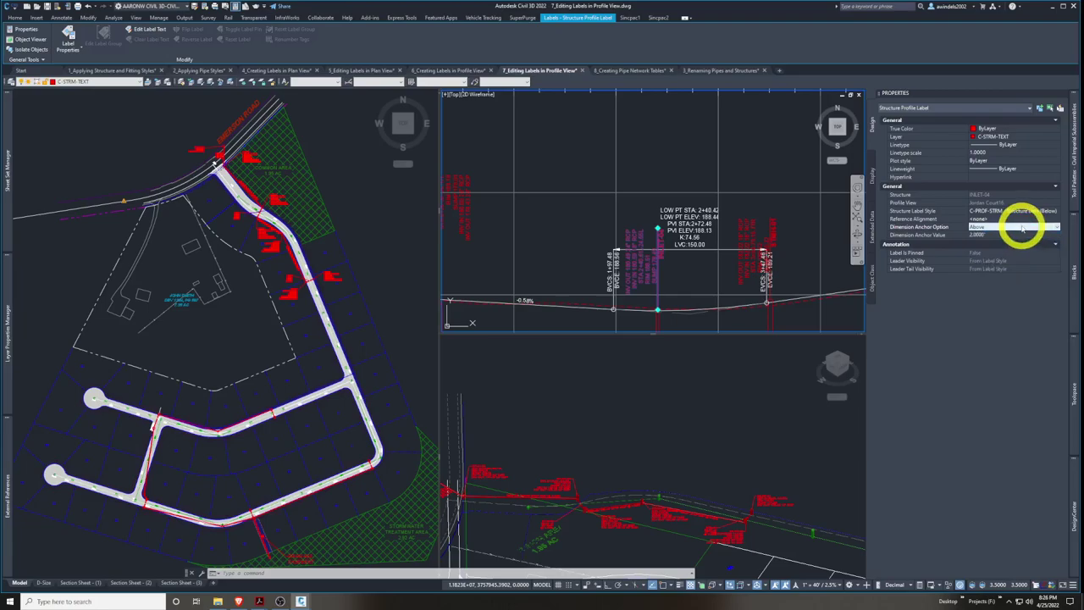
{"action": "left_click", "coordinate": [1023, 227]}
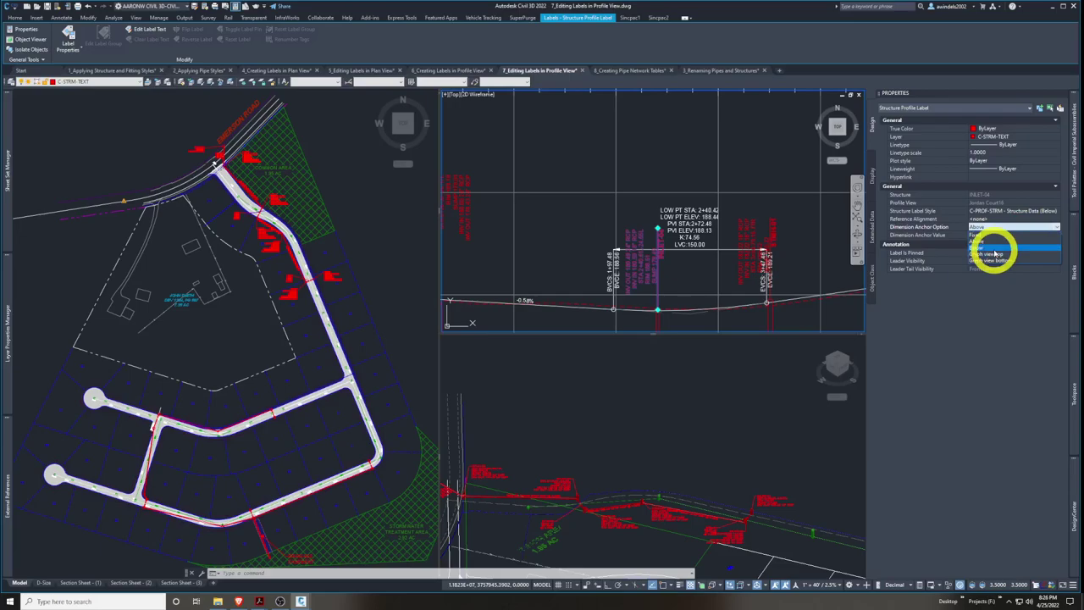
{"action": "left_click", "coordinate": [997, 252]}
{"action": "middle_click_drag", "start_coordinate": [679, 269], "coordinate": [663, 195]}
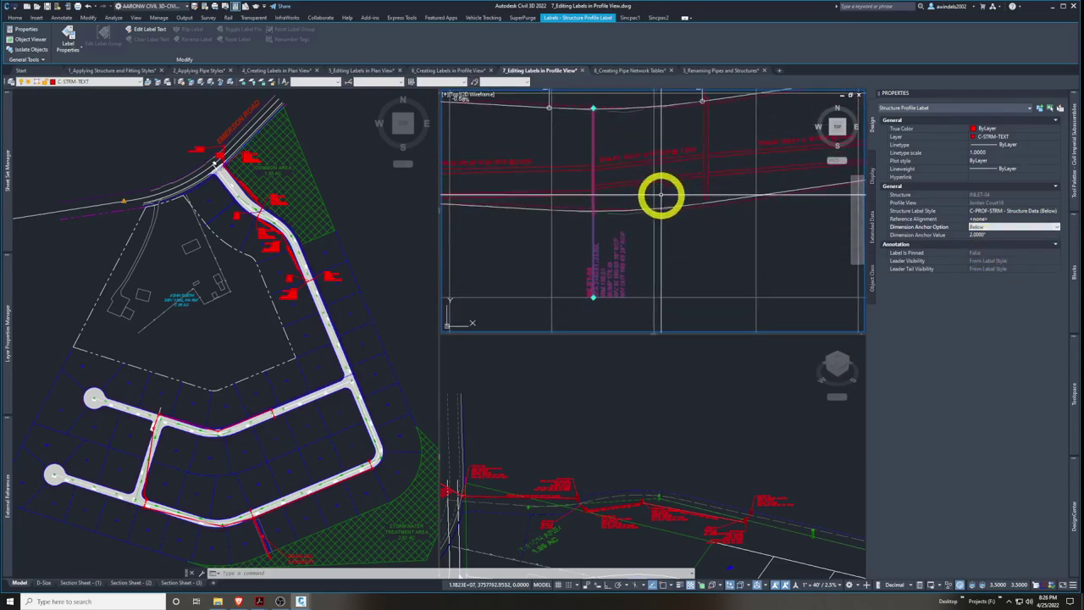
Switch the INLET-04 label's Dimension Anchor Option to Graph view top
{"action": "left_click", "coordinate": [1013, 229]}
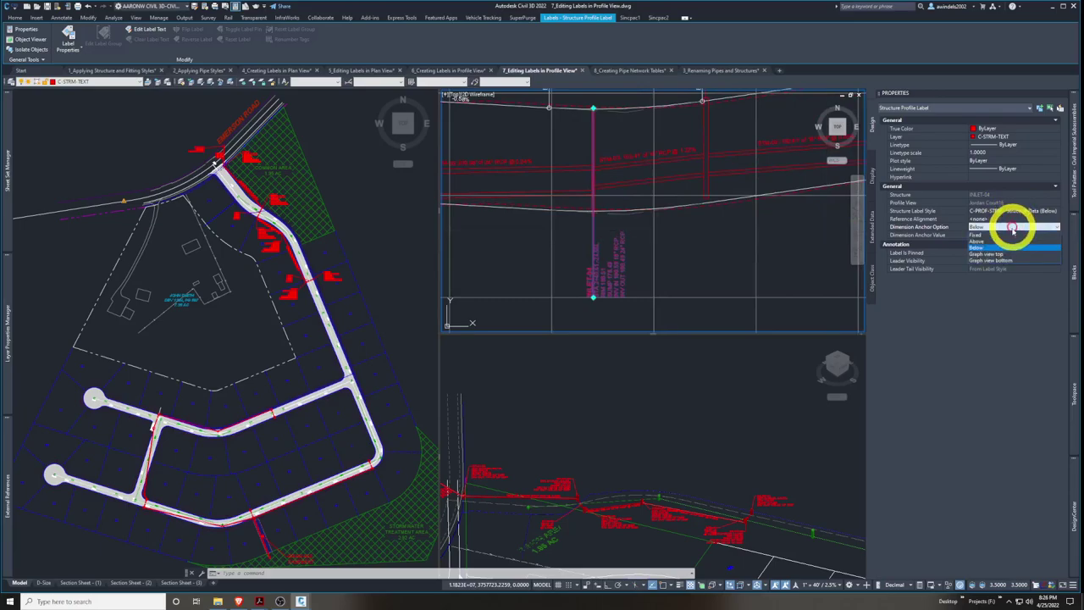
{"action": "left_click", "coordinate": [1012, 240]}
{"action": "scroll", "coordinate": [610, 296], "scroll_direction": "down", "scroll_amount": 5}
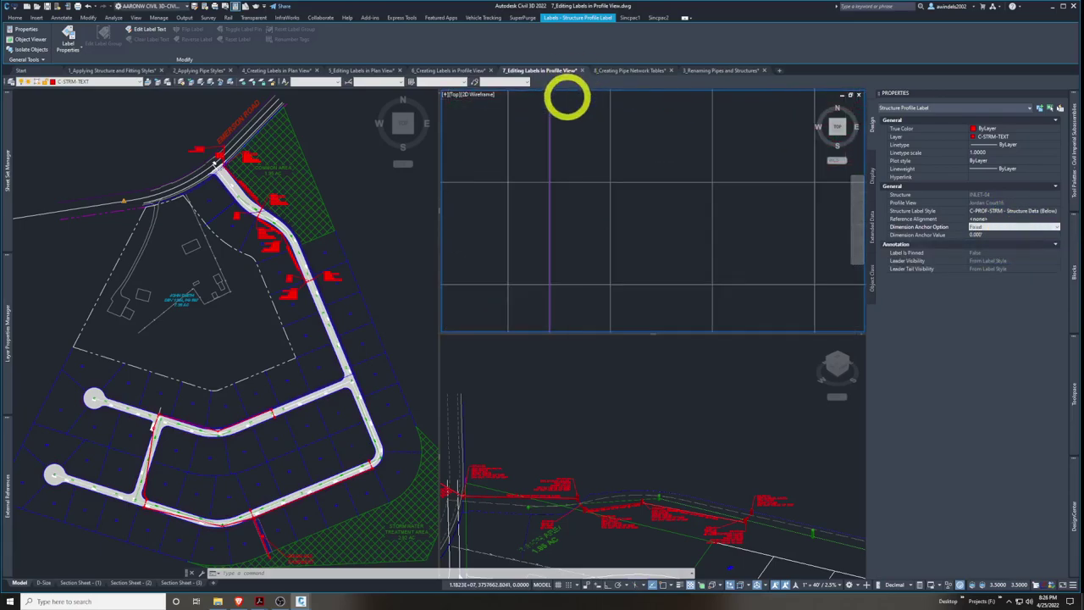
{"action": "middle_click_drag", "start_coordinate": [599, 223], "coordinate": [562, 77]}
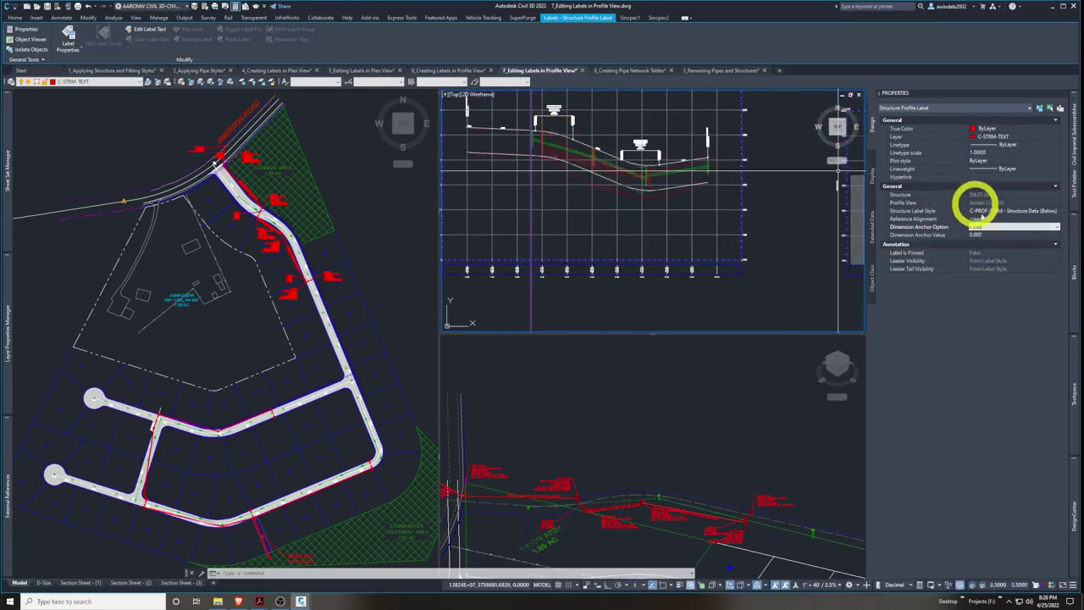
{"action": "left_click", "coordinate": [992, 228]}
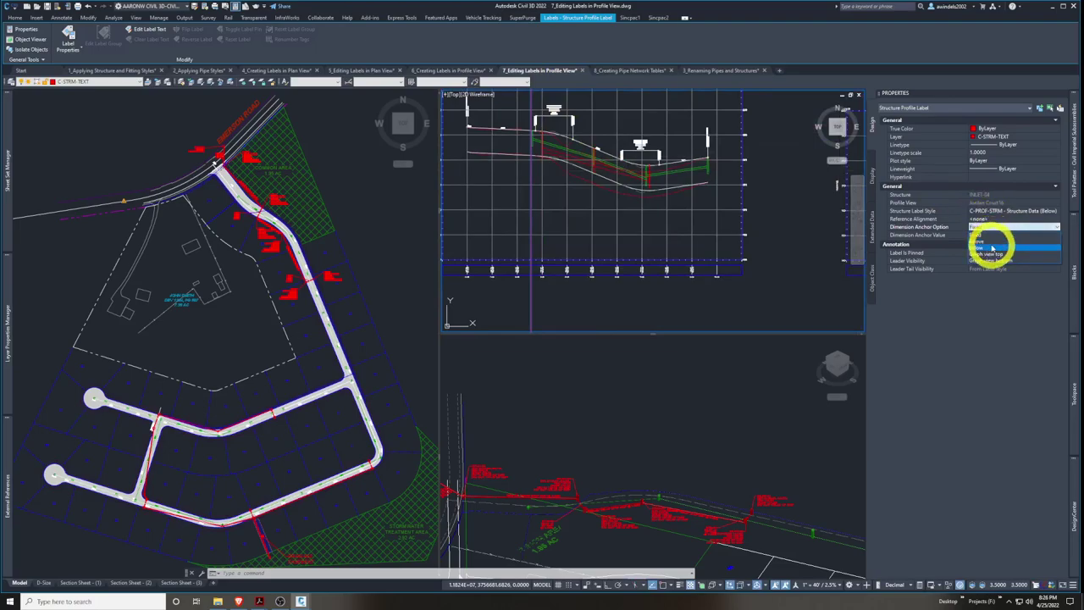
{"action": "left_click", "coordinate": [994, 244]}
{"action": "scroll", "coordinate": [562, 234], "scroll_direction": "up", "scroll_amount": 2}
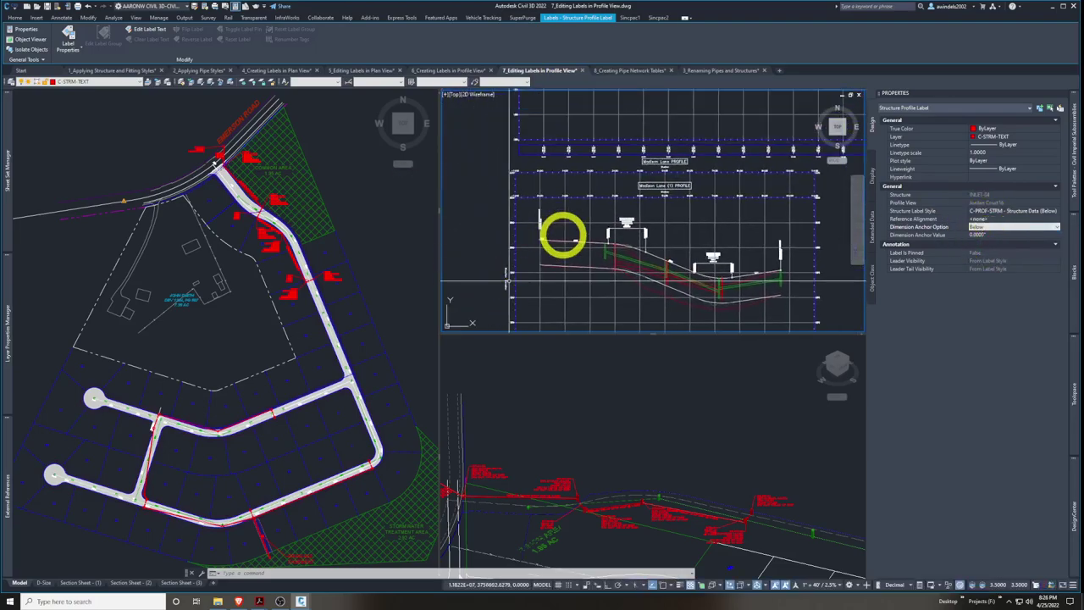
{"action": "middle_click_drag", "start_coordinate": [576, 67], "coordinate": [629, 117]}
{"action": "scroll", "coordinate": [625, 223], "scroll_direction": "up", "scroll_amount": 5}
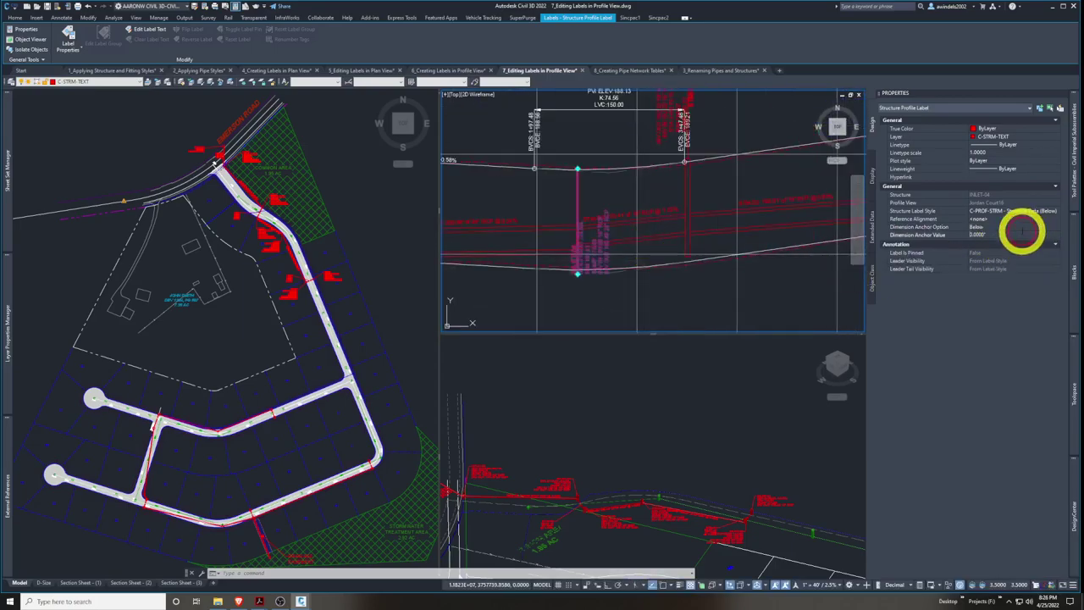
{"action": "left_click", "coordinate": [1023, 228]}
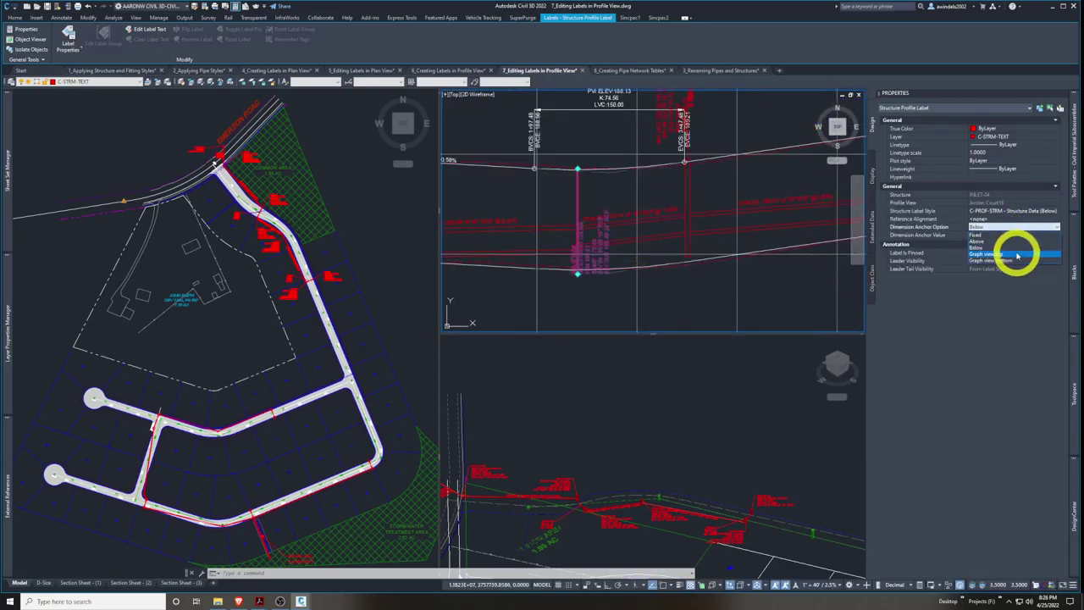
{"action": "left_click", "coordinate": [1009, 252]}
{"action": "scroll", "coordinate": [630, 220], "scroll_direction": "down", "scroll_amount": 5}
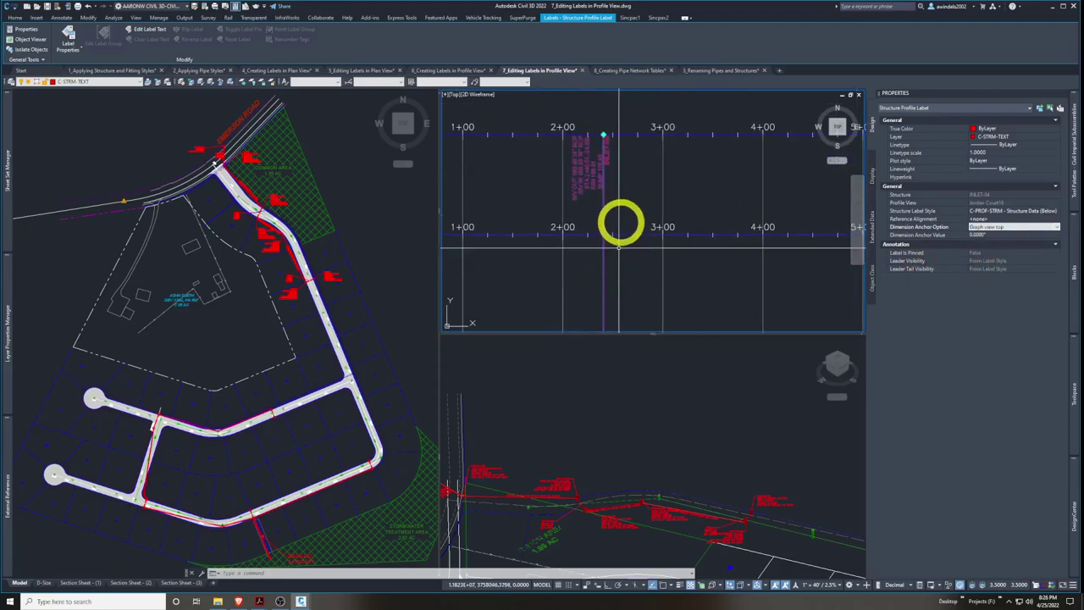
Set the INLET-04 label's Dimension Anchor Option to Graph view bottom
{"action": "left_click", "coordinate": [1013, 227]}
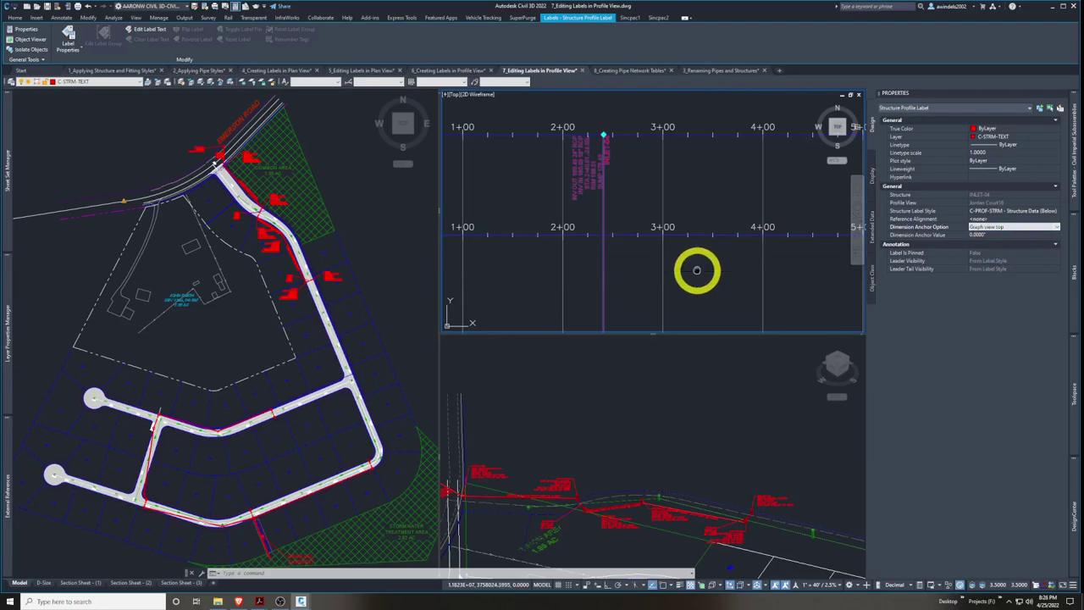
{"action": "middle_click_drag", "start_coordinate": [697, 266], "coordinate": [692, 263]}
{"action": "scroll", "coordinate": [692, 262], "scroll_direction": "down", "scroll_amount": 5}
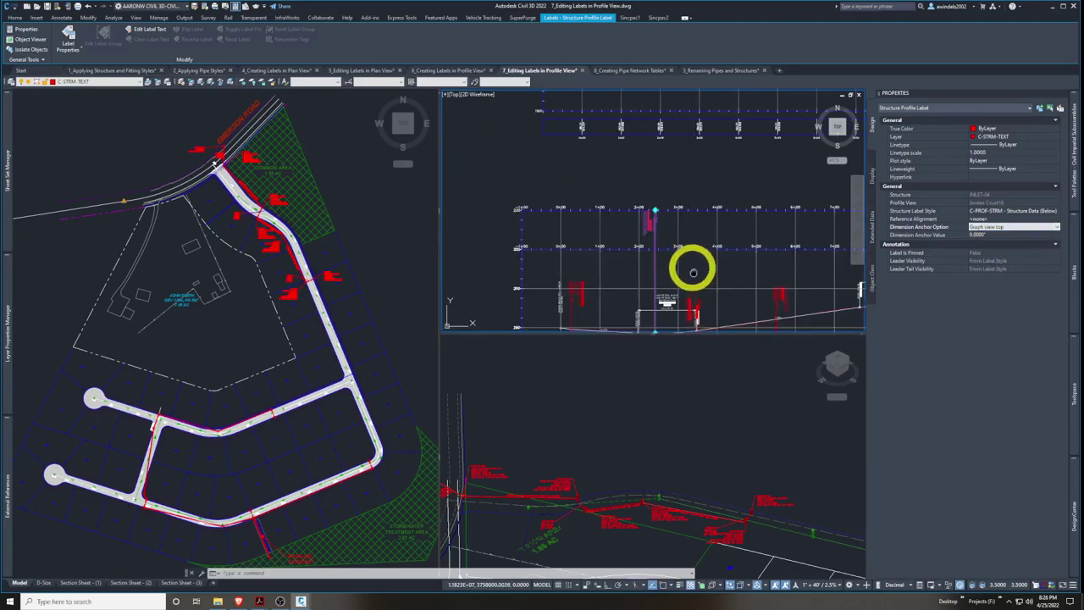
{"action": "left_click", "coordinate": [998, 227]}
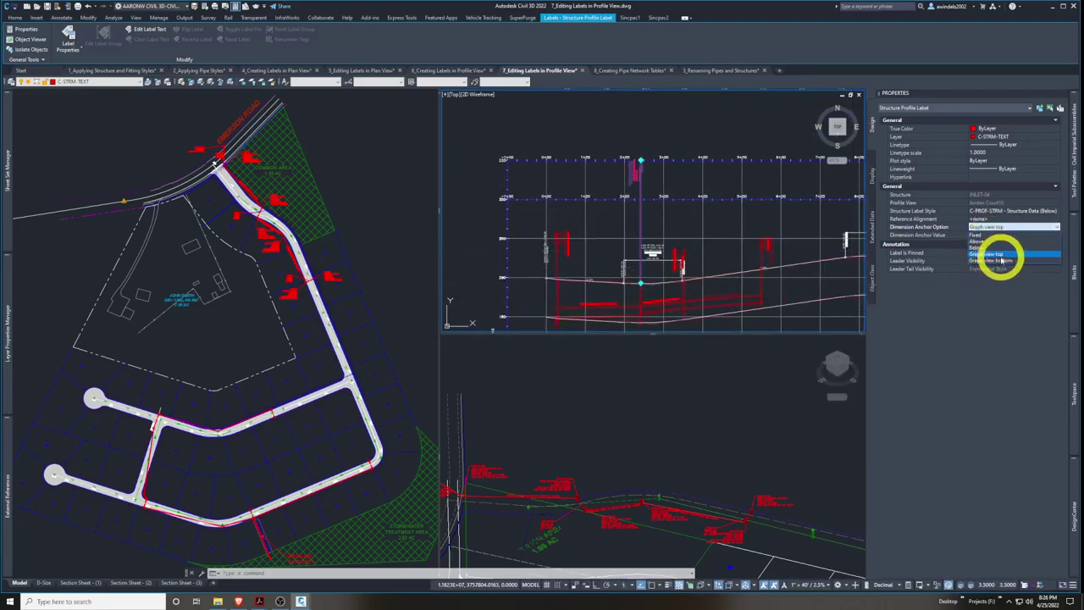
{"action": "left_click", "coordinate": [1002, 261]}
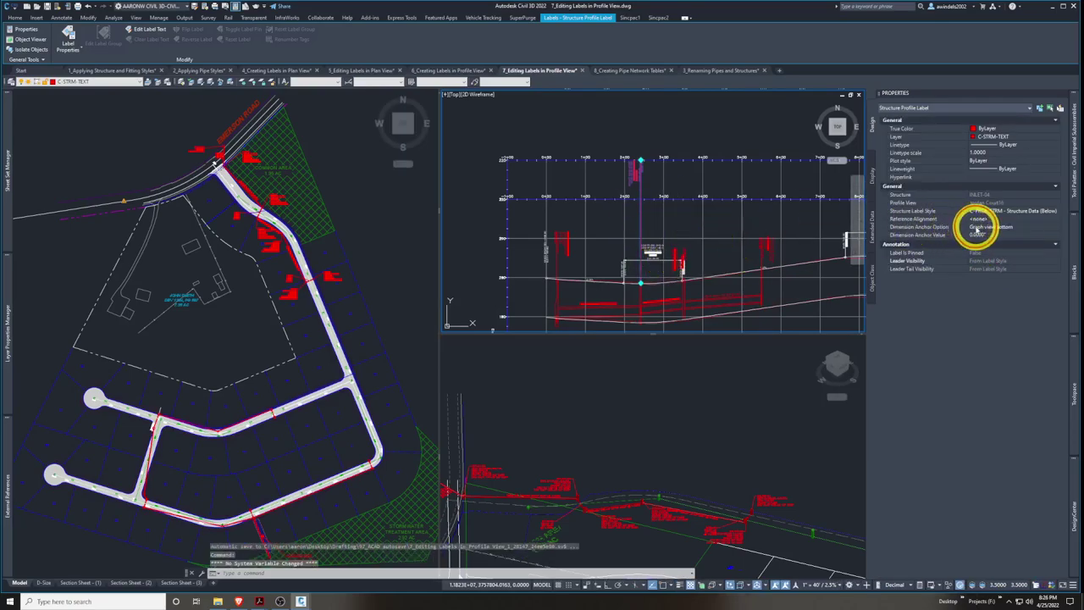
{"action": "left_click", "coordinate": [978, 228]}
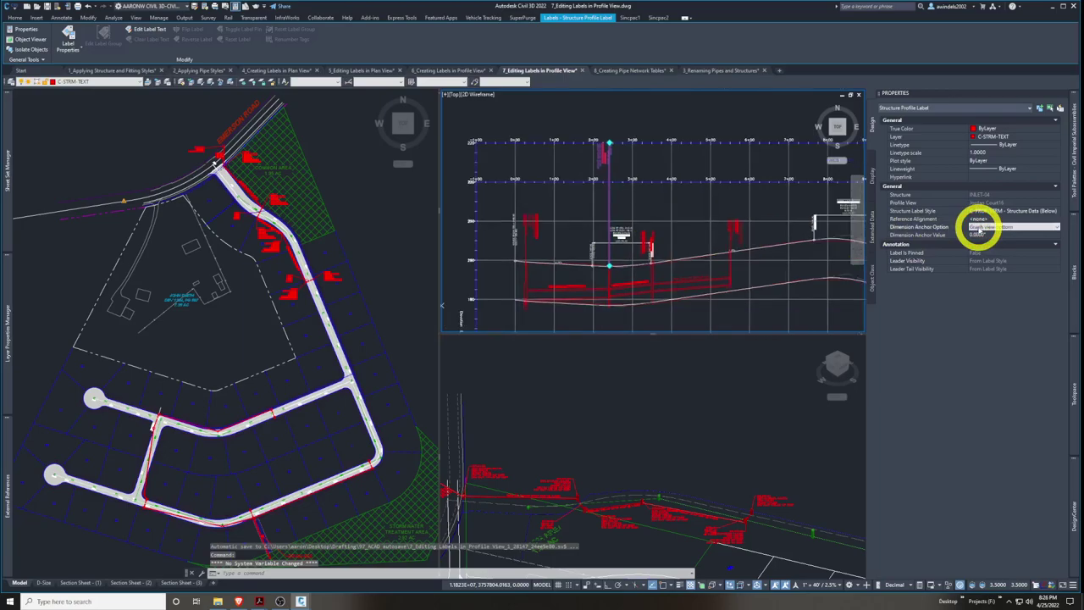
{"action": "left_click", "coordinate": [978, 227]}
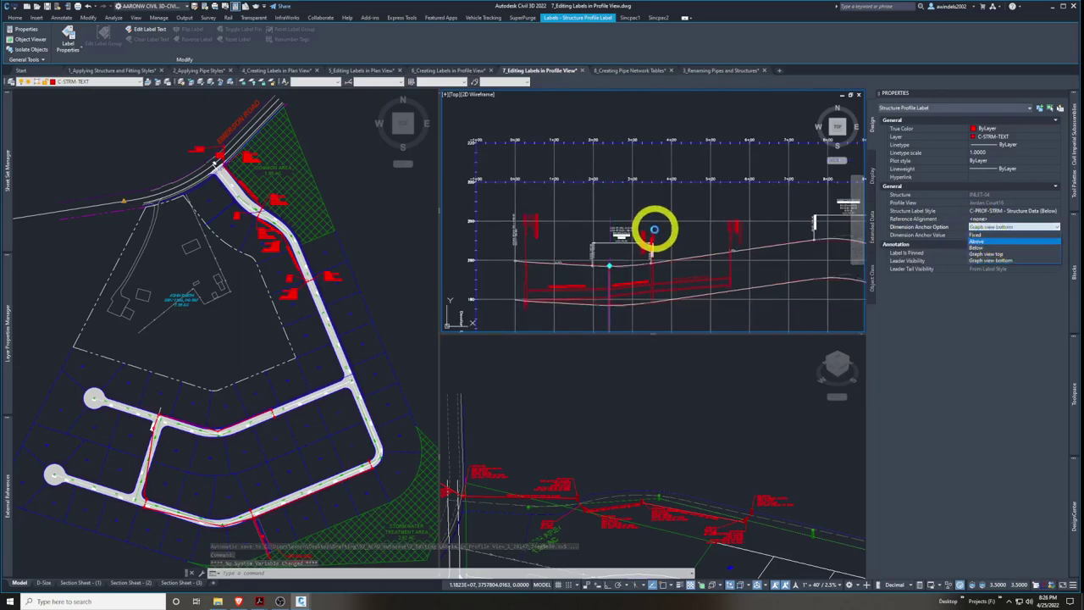
{"action": "middle_click_drag", "start_coordinate": [661, 245], "coordinate": [656, 213]}
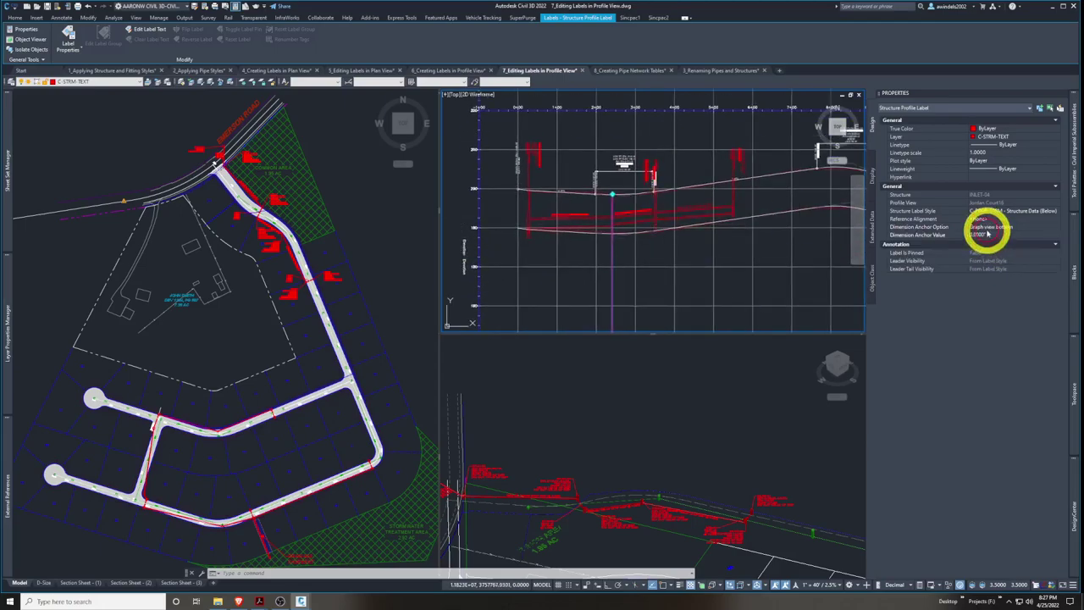
{"action": "left_click", "coordinate": [986, 228]}
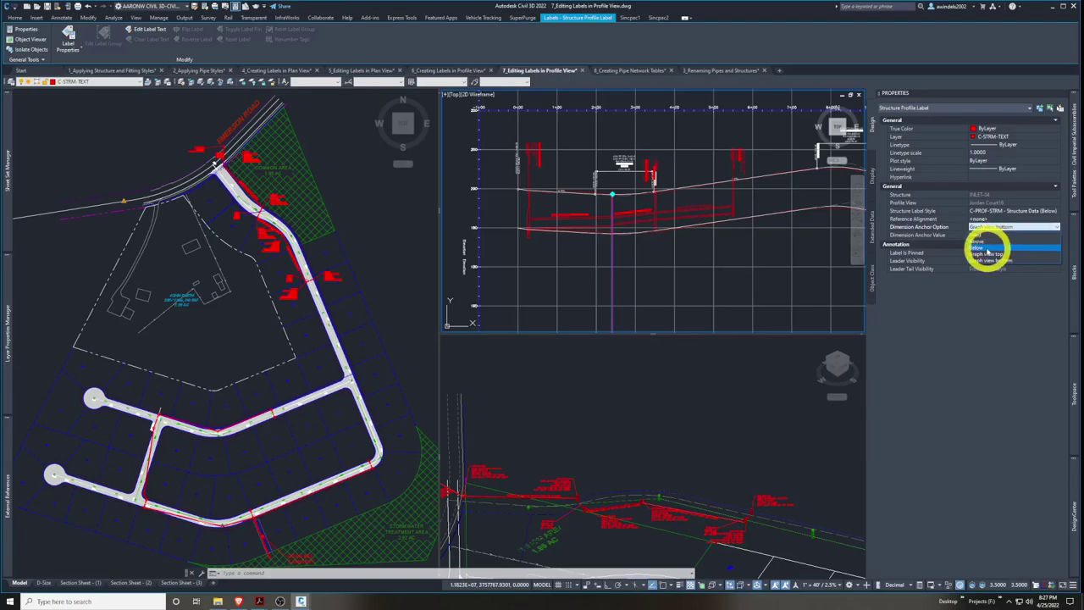
Set the INLET-04 label's Dimension Anchor Option back to Below and grab its grip
{"action": "left_click", "coordinate": [981, 248]}
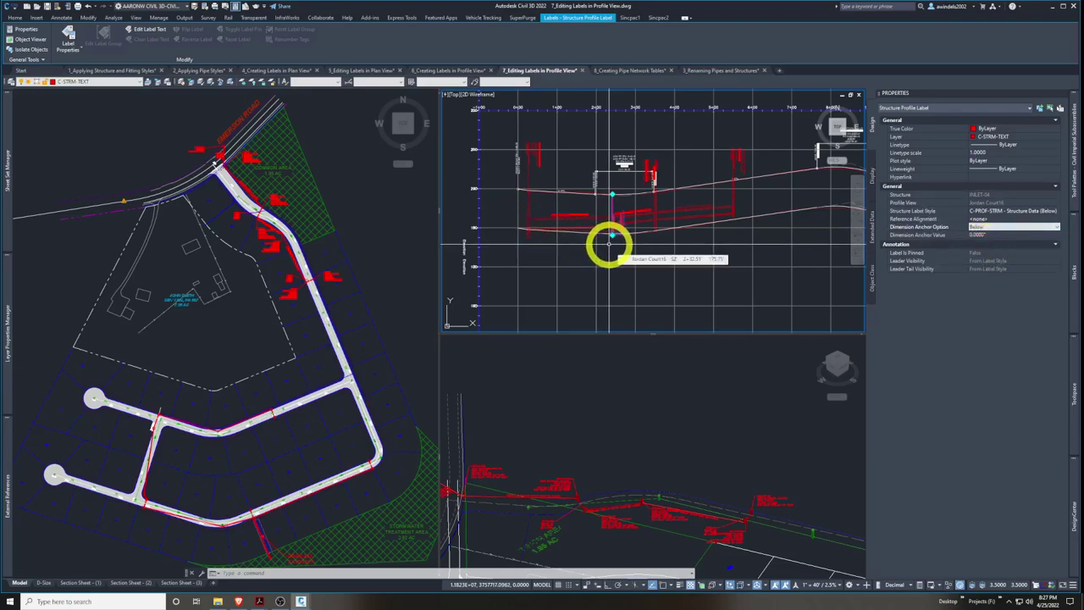
{"action": "scroll", "coordinate": [623, 222], "scroll_direction": "up", "scroll_amount": 4}
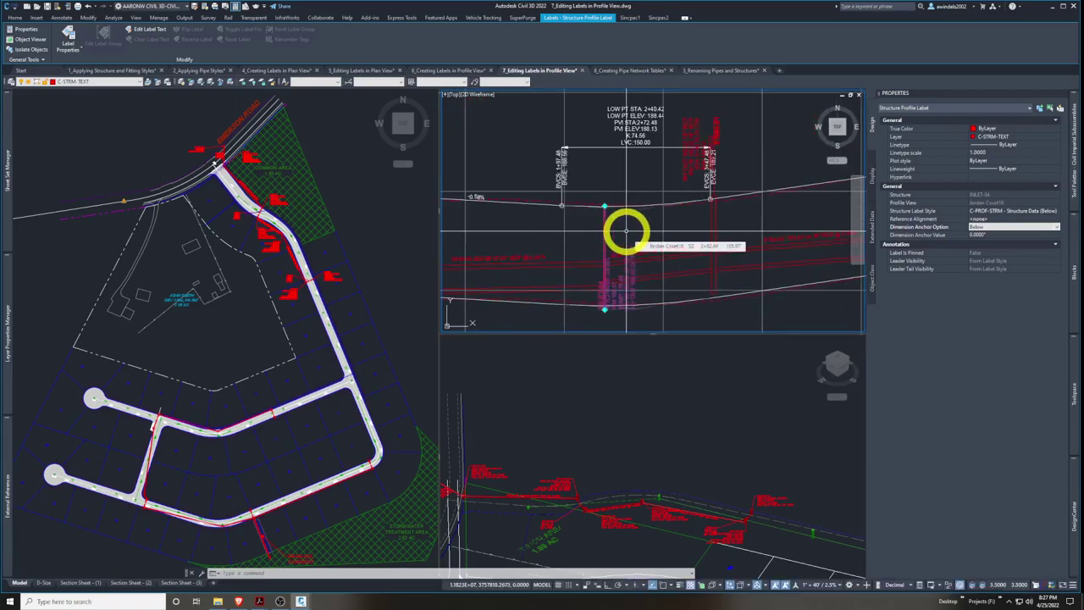
{"action": "middle_click_drag", "start_coordinate": [627, 230], "coordinate": [615, 227]}
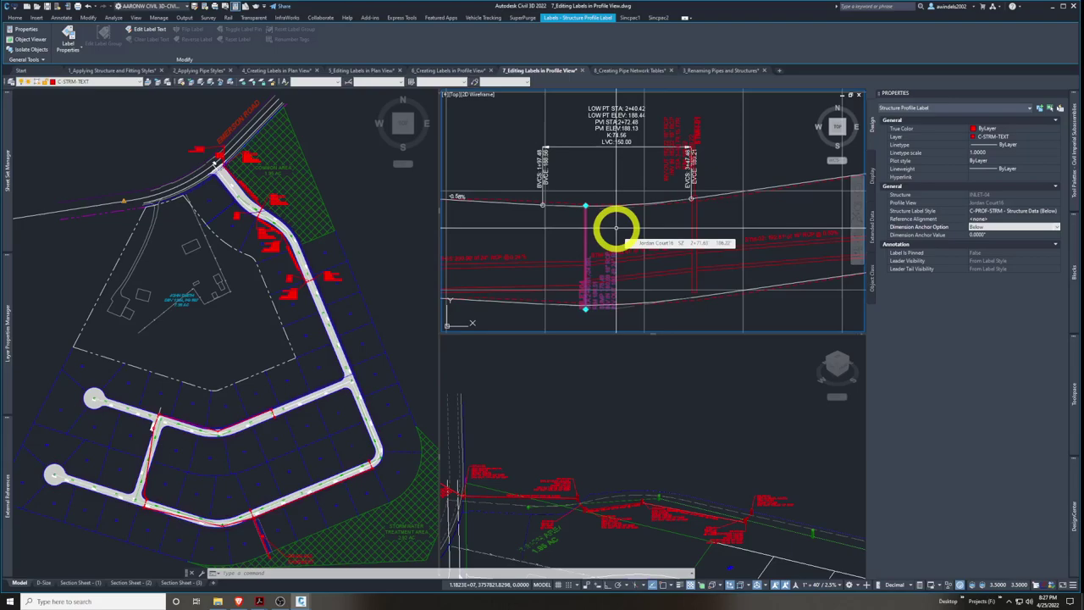
{"action": "mouse_move", "coordinate": [616, 227]}
{"action": "middle_mouse_down"}
{"action": "mouse_move", "coordinate": [649, 249]}
{"action": "mouse_move", "coordinate": [655, 276]}
{"action": "mouse_move", "coordinate": [642, 240]}
{"action": "mouse_move", "coordinate": [651, 224]}
{"action": "middle_mouse_up"}
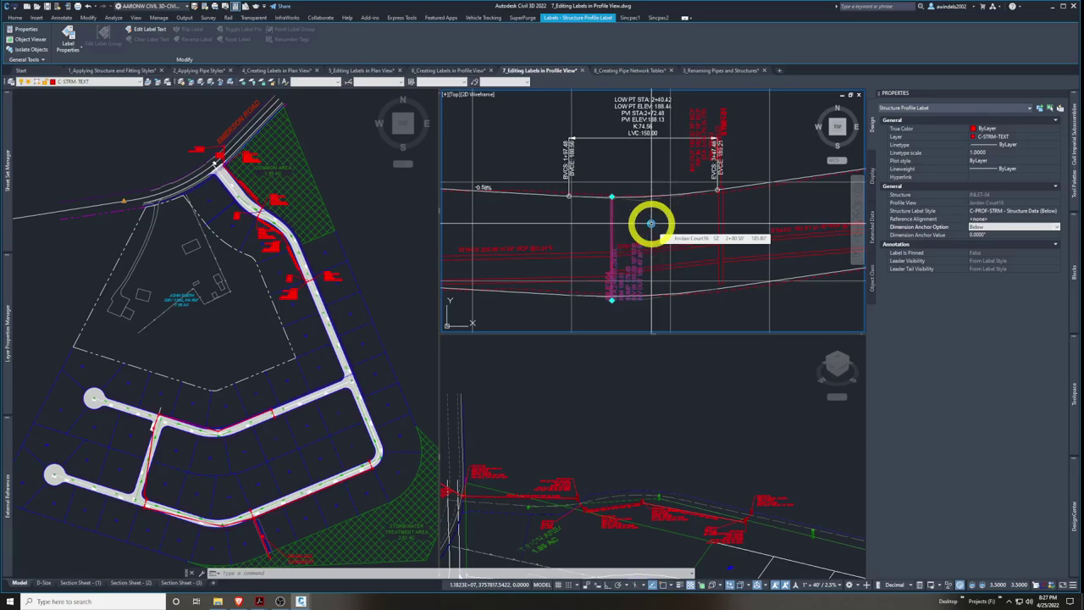
{"action": "mouse_move", "coordinate": [650, 224]}
{"action": "middle_mouse_down"}
{"action": "mouse_move", "coordinate": [670, 242]}
{"action": "mouse_move", "coordinate": [650, 230]}
{"action": "middle_mouse_up"}
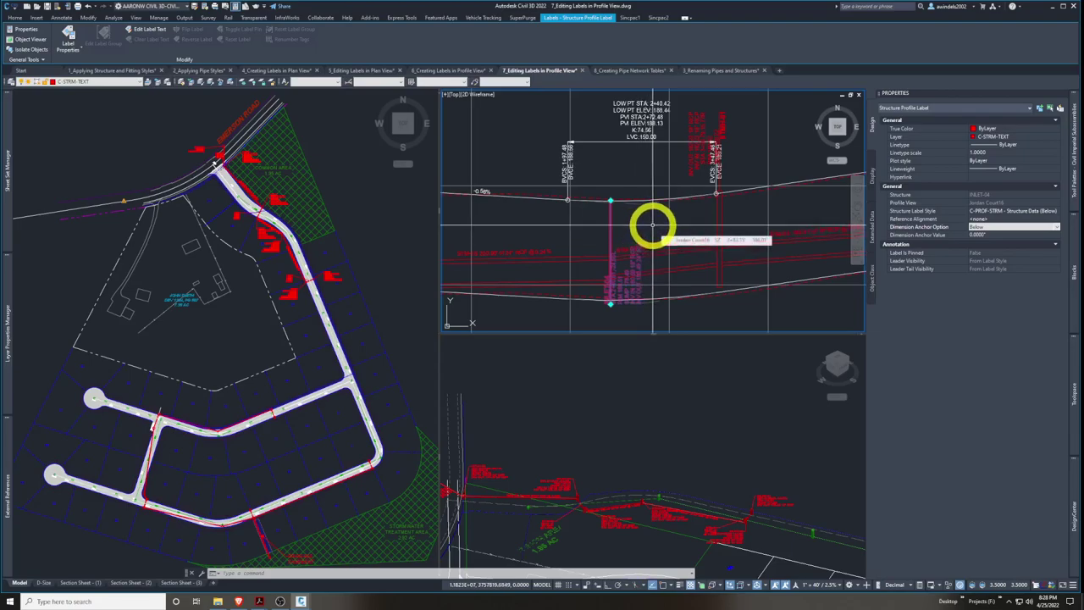
{"action": "middle_click_drag", "start_coordinate": [652, 225], "coordinate": [600, 184]}
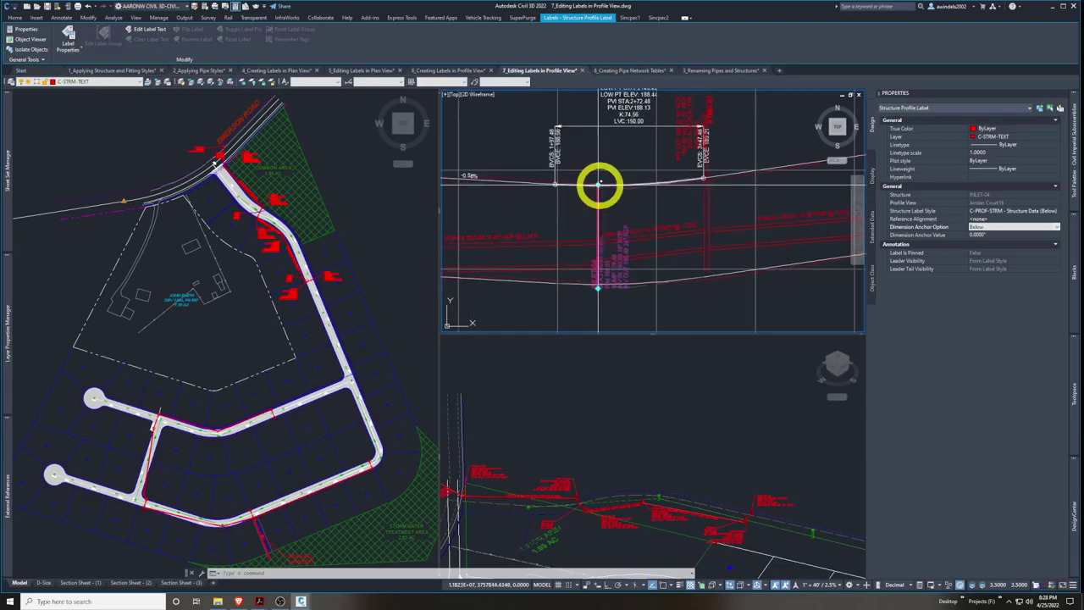
{"action": "left_click", "coordinate": [598, 183]}
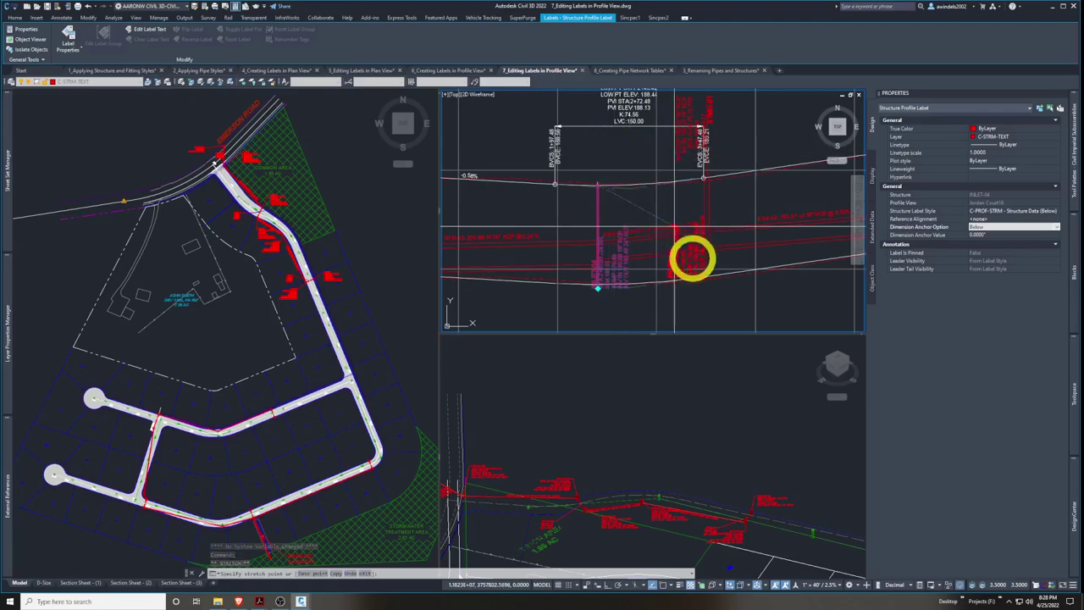
Restrict the move to vertical and place the INLET-04 label straight at its structure
{"action": "left_click", "coordinate": [610, 585]}
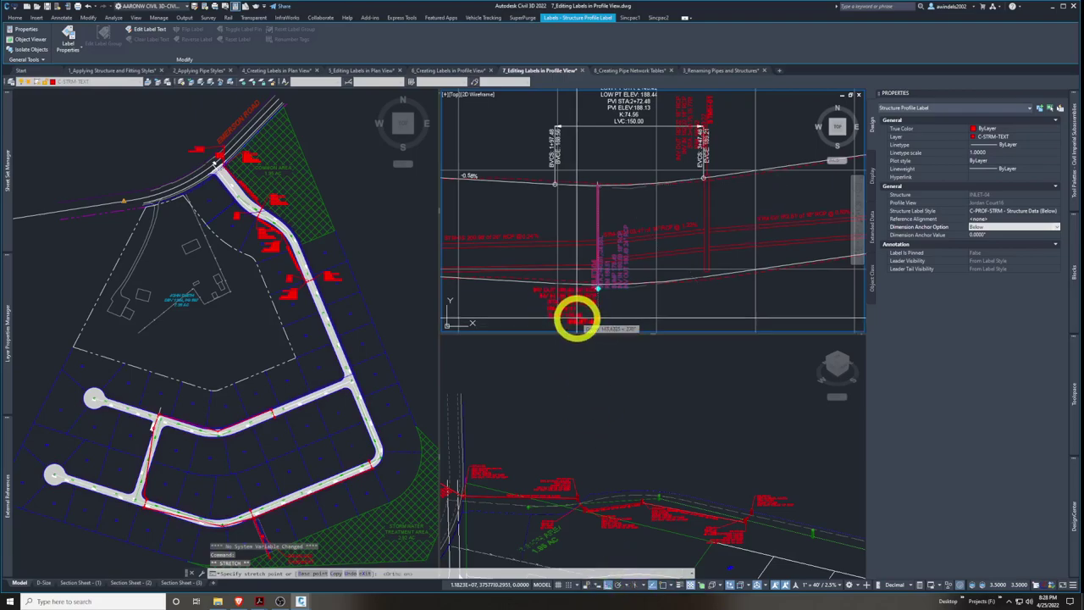
{"action": "middle_click_drag", "start_coordinate": [597, 175], "coordinate": [624, 288]}
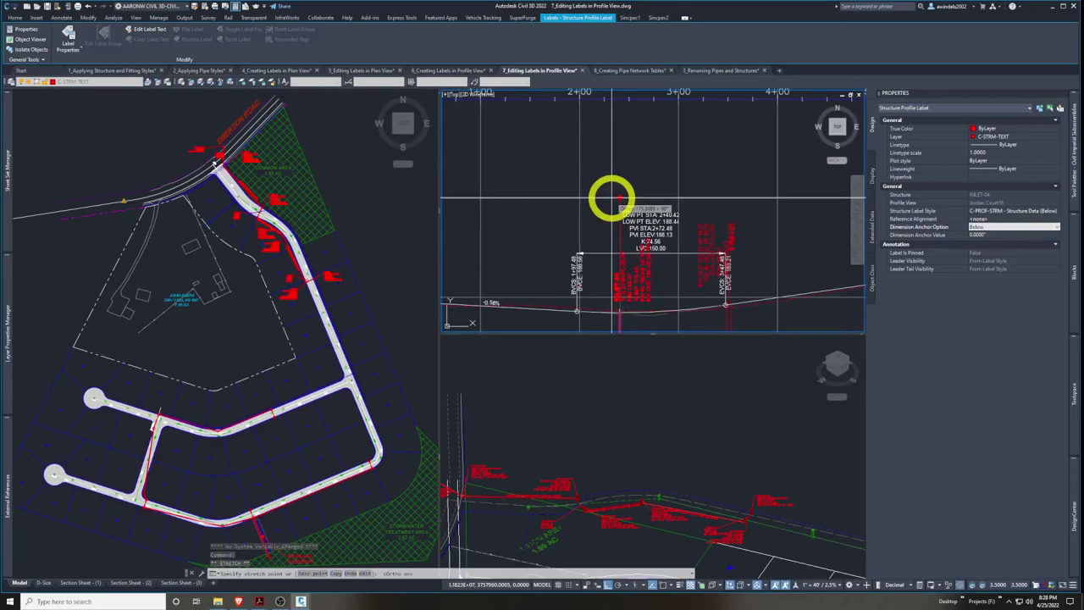
{"action": "middle_click_drag", "start_coordinate": [601, 277], "coordinate": [605, 177]}
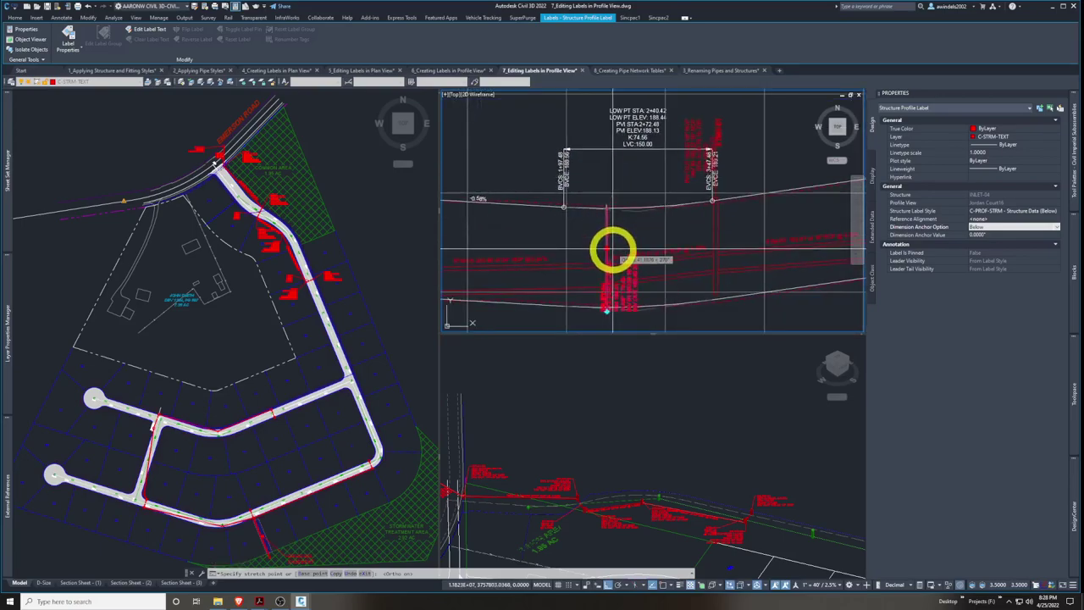
{"action": "middle_click_drag", "start_coordinate": [635, 313], "coordinate": [624, 208]}
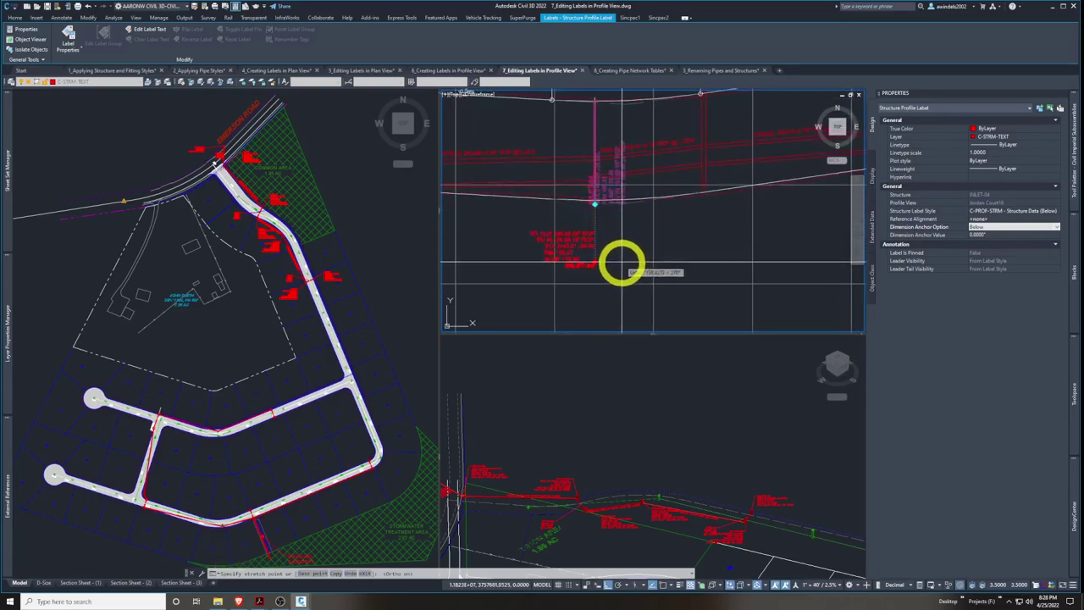
{"action": "left_click", "coordinate": [623, 229]}
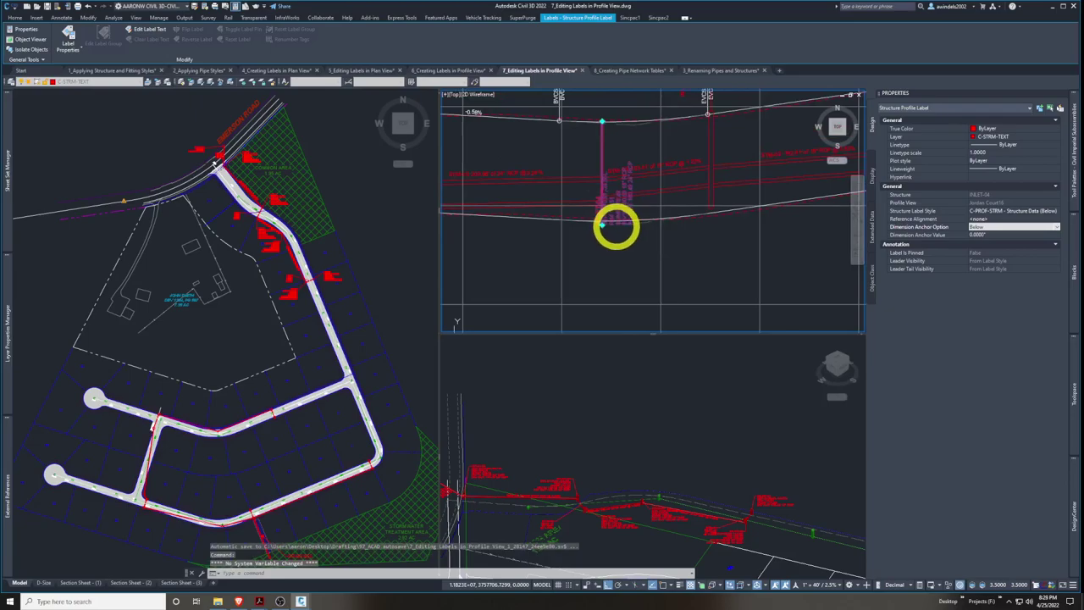
{"action": "scroll", "coordinate": [603, 224], "scroll_direction": "up", "scroll_amount": 3}
{"action": "key", "text": "Escape"}
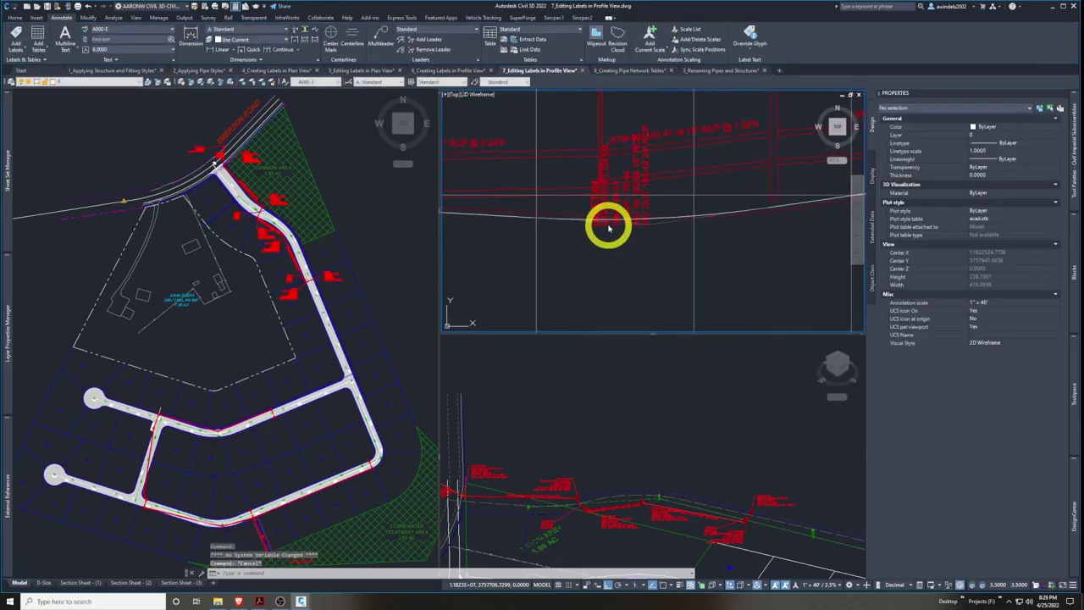
Reselect the INLET-04 label and drag it to a lower position in the profile
{"action": "left_click", "coordinate": [612, 220]}
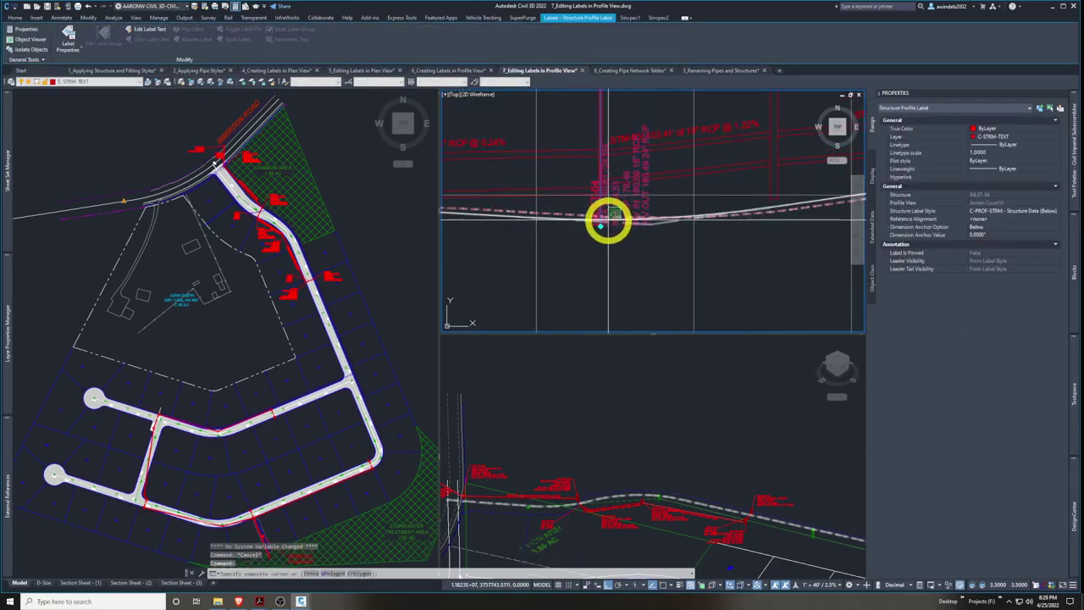
{"action": "left_click", "coordinate": [624, 207]}
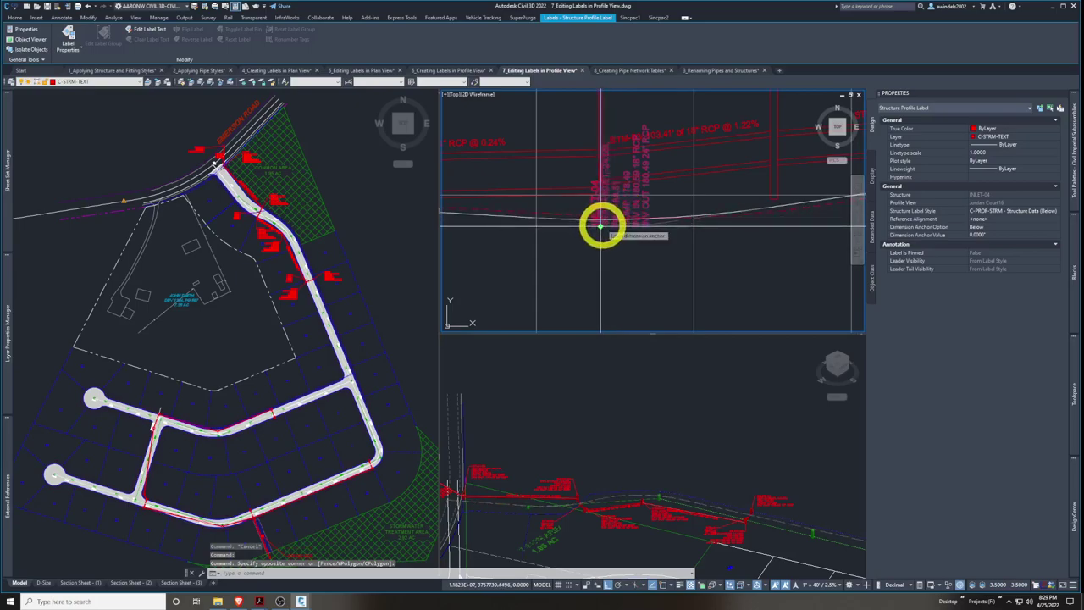
{"action": "middle_click_drag", "start_coordinate": [619, 273], "coordinate": [622, 211]}
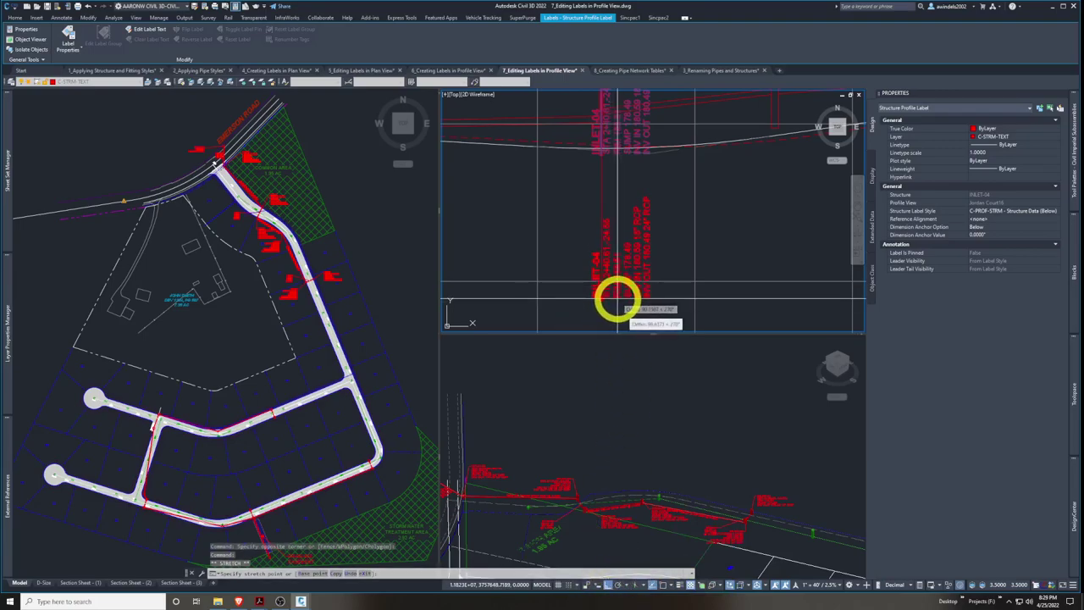
{"action": "scroll", "coordinate": [618, 298], "scroll_direction": "down", "scroll_amount": 2}
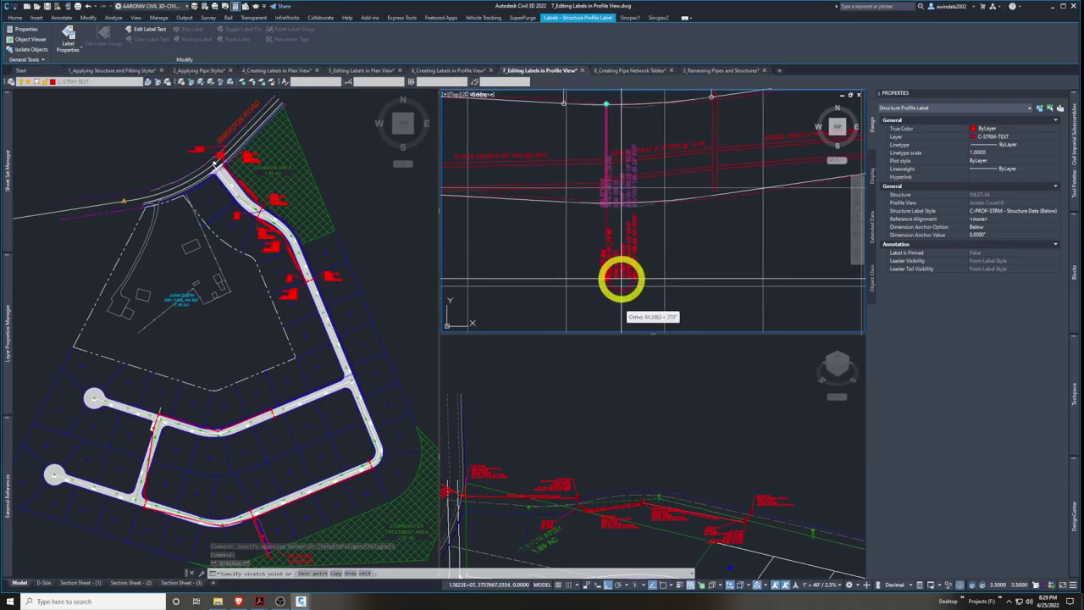
{"action": "left_click", "coordinate": [621, 279]}
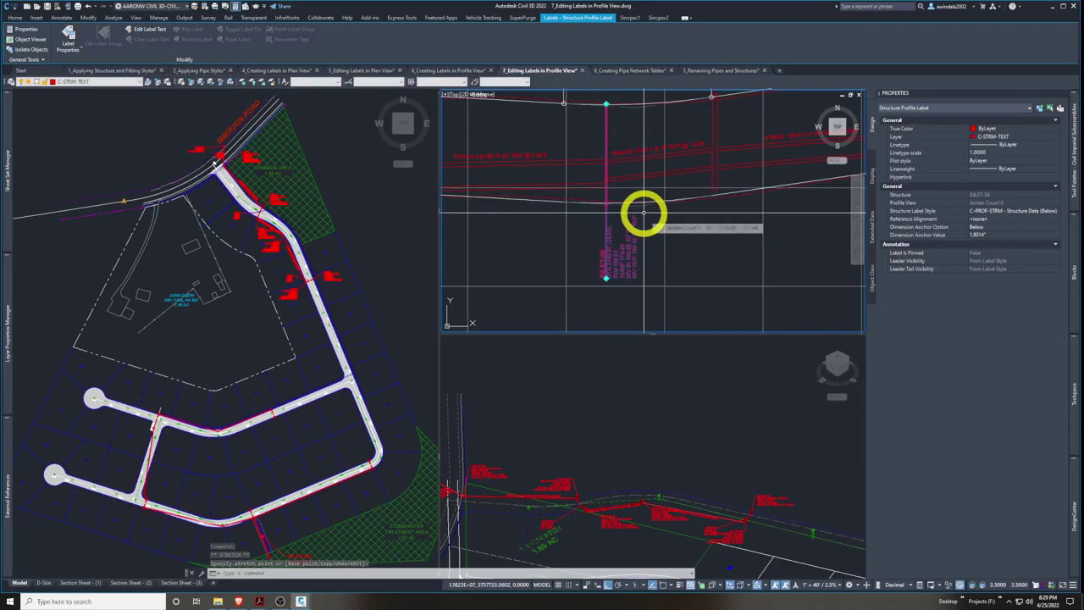
{"action": "left_click", "coordinate": [644, 213]}
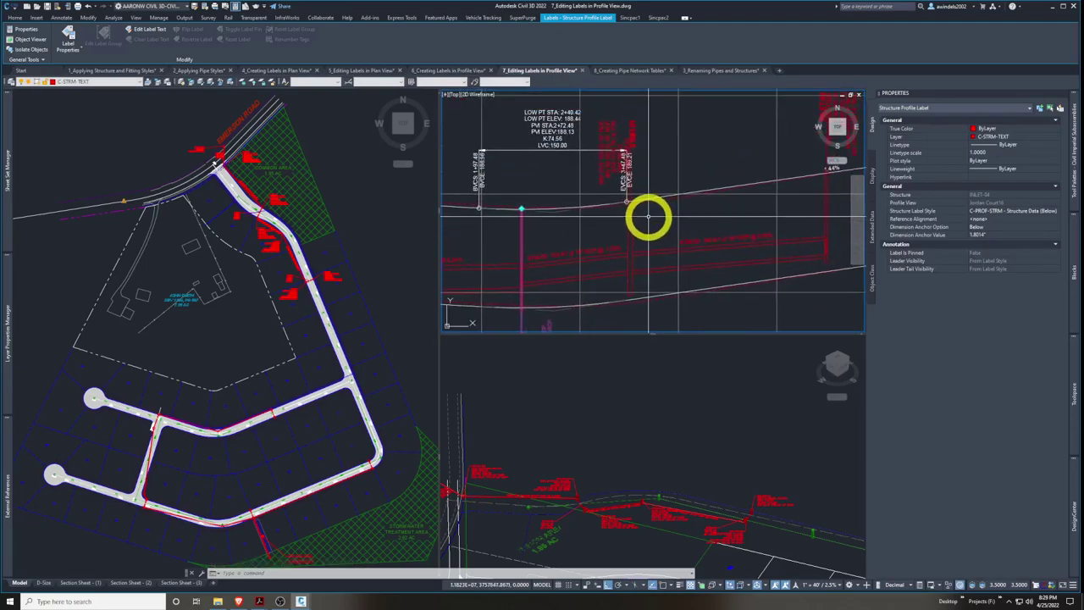
{"action": "key", "text": "Escape"}
{"action": "middle_click_drag", "start_coordinate": [658, 170], "coordinate": [635, 213]}
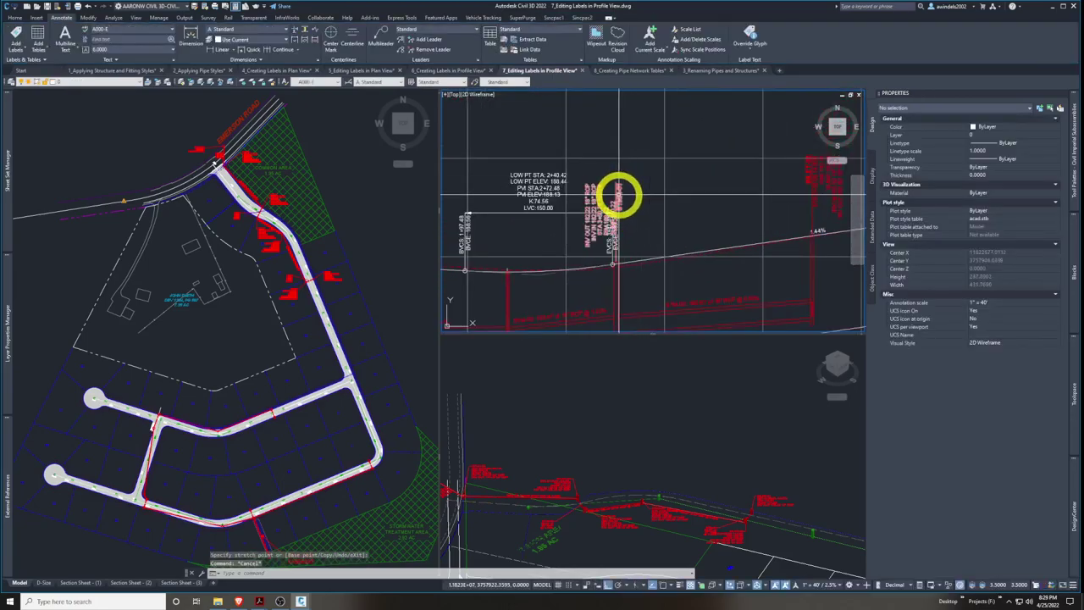
Anchor the INLET-04 label Below and nudge it down to a 2.1822" anchor value
{"action": "left_click", "coordinate": [631, 192]}
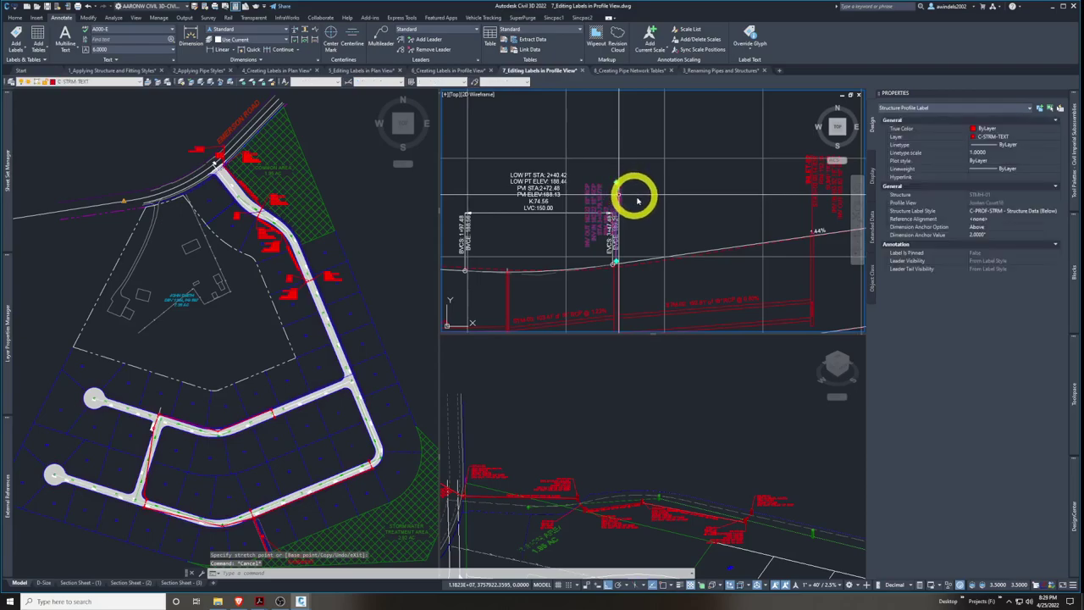
{"action": "left_click", "coordinate": [995, 227]}
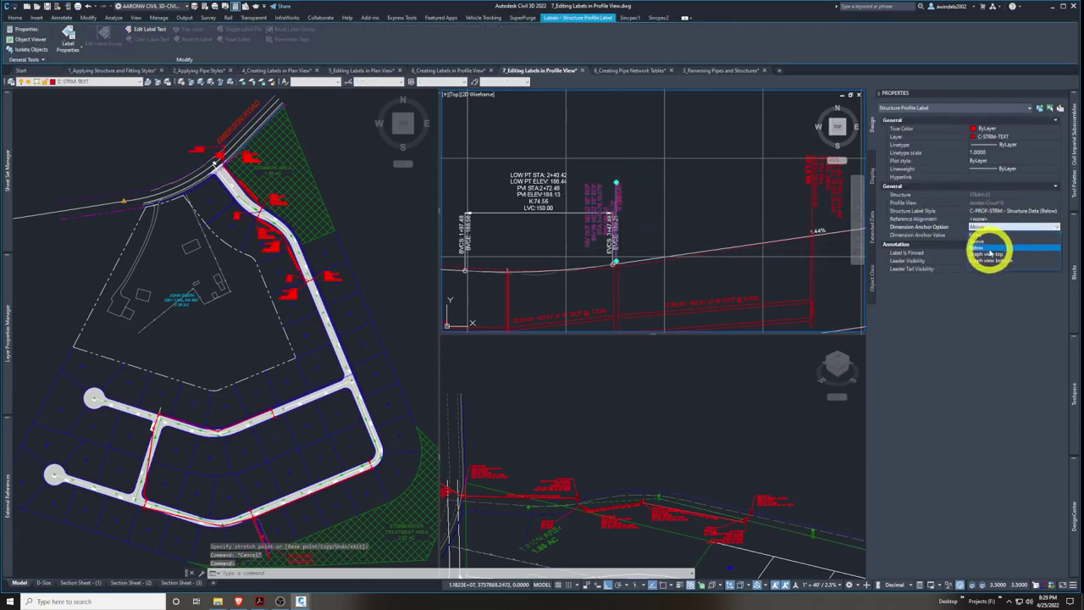
{"action": "left_click", "coordinate": [989, 249]}
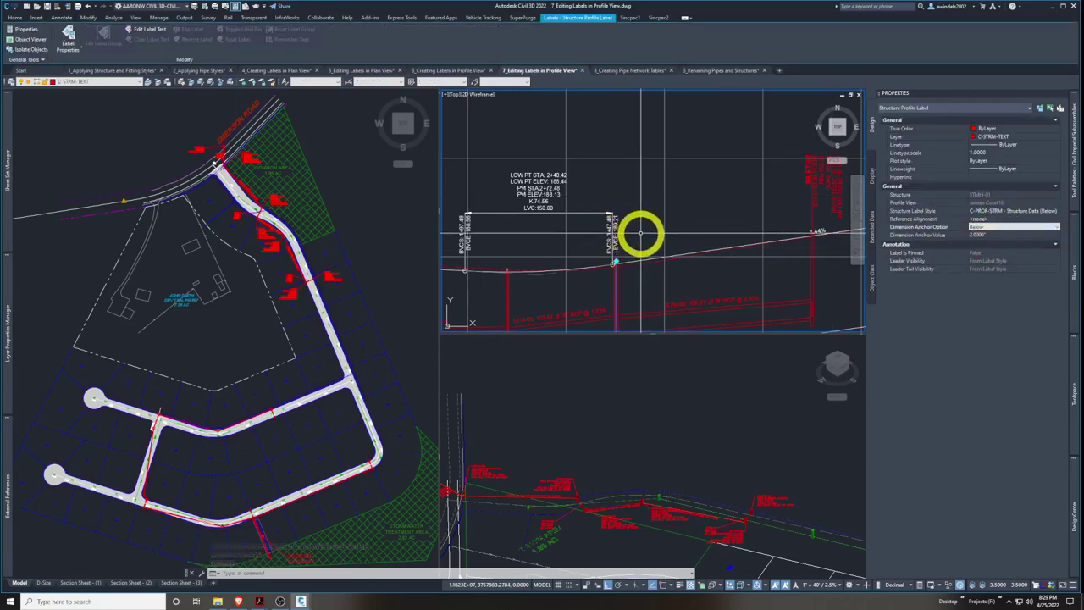
{"action": "middle_click_drag", "start_coordinate": [639, 235], "coordinate": [605, 145]}
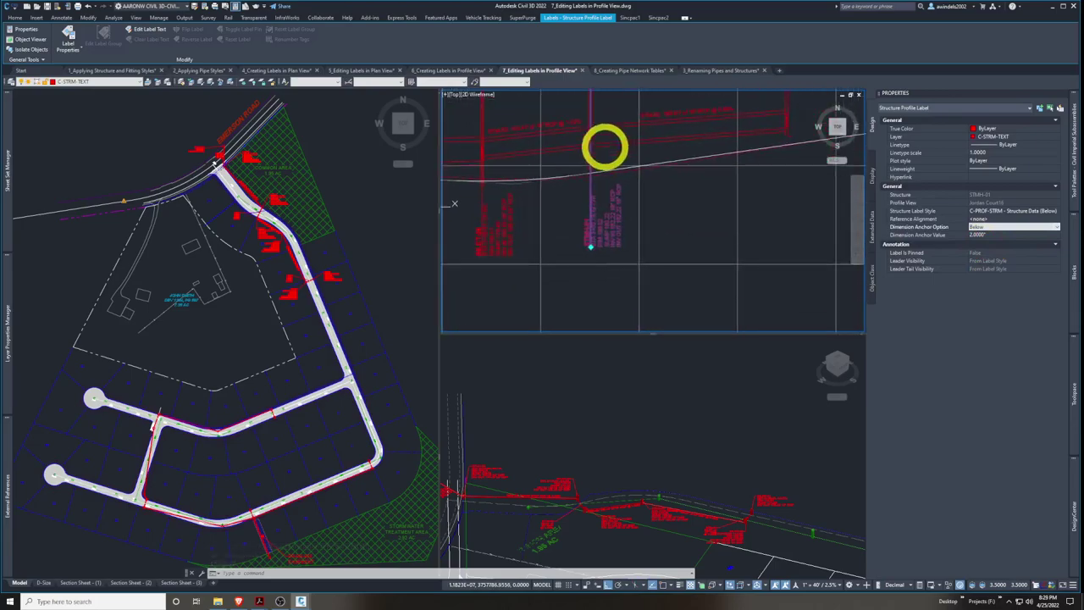
{"action": "left_click", "coordinate": [593, 250]}
{"action": "left_click", "coordinate": [620, 253]}
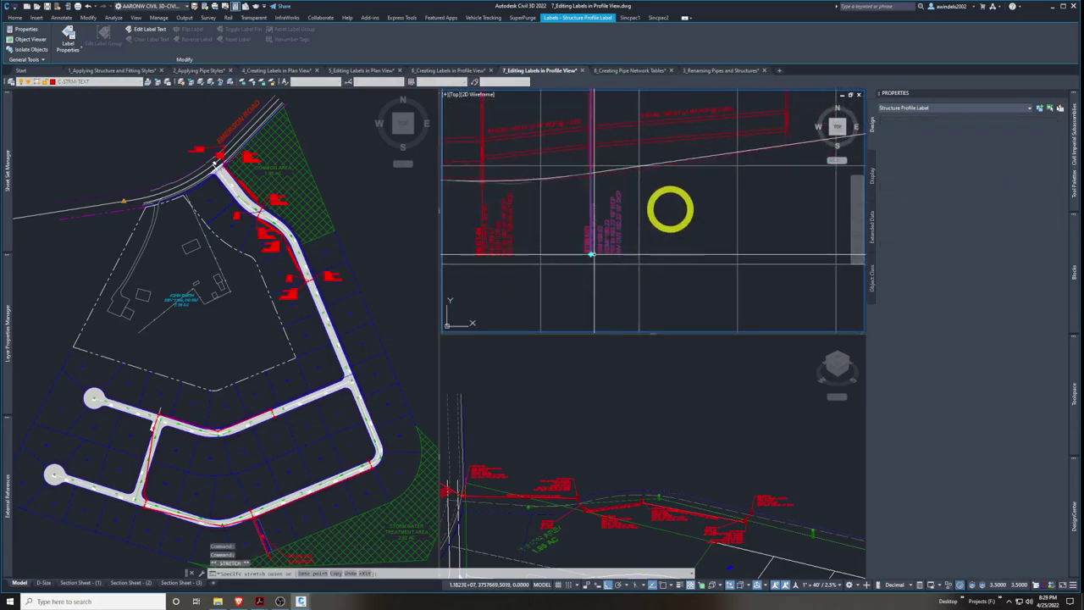
{"action": "middle_click_drag", "start_coordinate": [665, 247], "coordinate": [641, 261]}
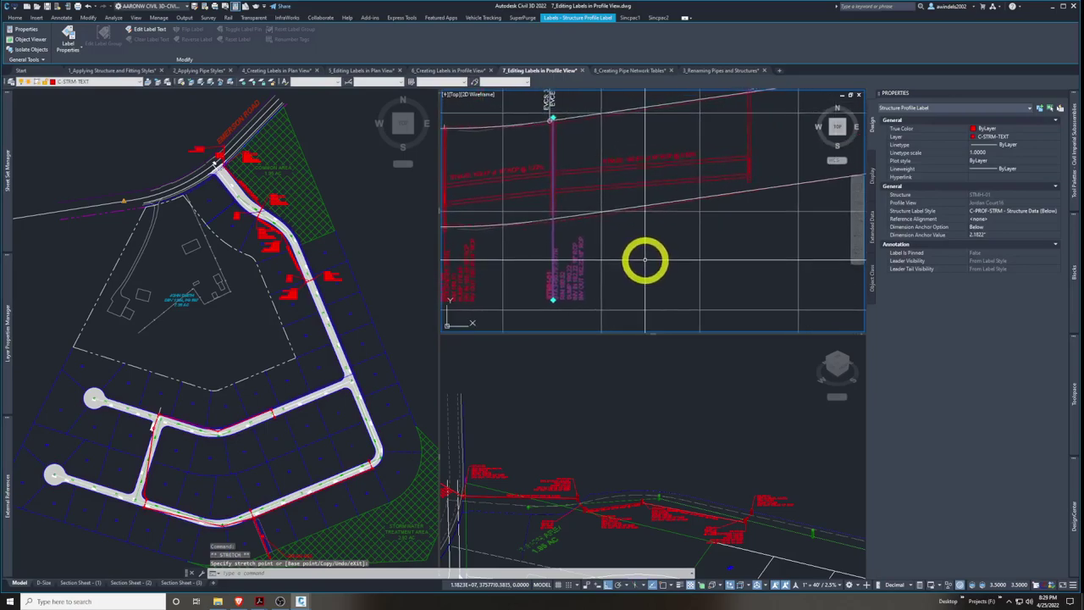
{"action": "scroll", "coordinate": [645, 260], "scroll_direction": "down", "scroll_amount": 3}
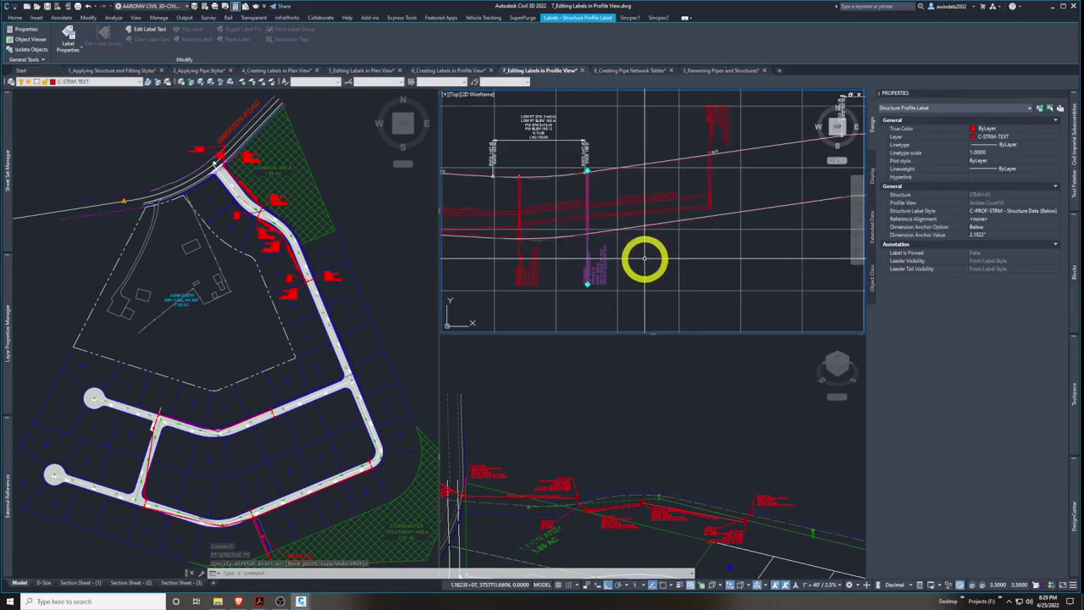
{"action": "mouse_move", "coordinate": [644, 257]}
{"action": "middle_mouse_down"}
{"action": "mouse_move", "coordinate": [697, 291]}
{"action": "mouse_move", "coordinate": [678, 285]}
{"action": "mouse_move", "coordinate": [779, 284]}
{"action": "mouse_move", "coordinate": [771, 225]}
{"action": "mouse_move", "coordinate": [735, 214]}
{"action": "middle_mouse_up"}
{"action": "left_click", "coordinate": [779, 284]}
{"action": "key", "text": "Escape"}
{"action": "key", "text": "Escape"}
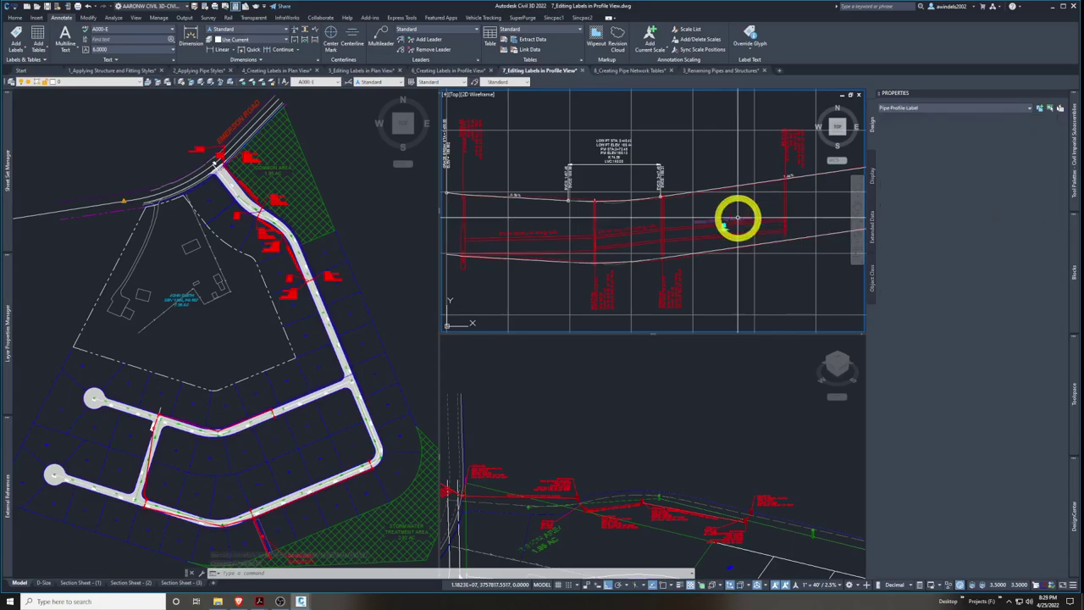
Move the STM-02 pipe profile label to a clearer spot along its pipe
{"action": "left_click", "coordinate": [729, 227]}
{"action": "left_click", "coordinate": [724, 227]}
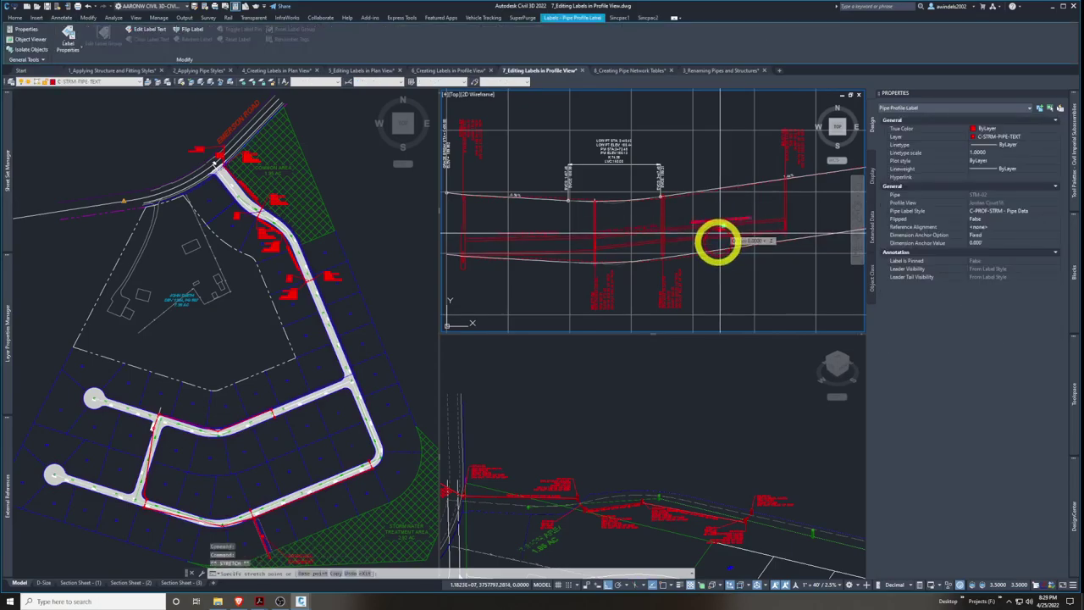
{"action": "scroll", "coordinate": [703, 230], "scroll_direction": "up", "scroll_amount": 2}
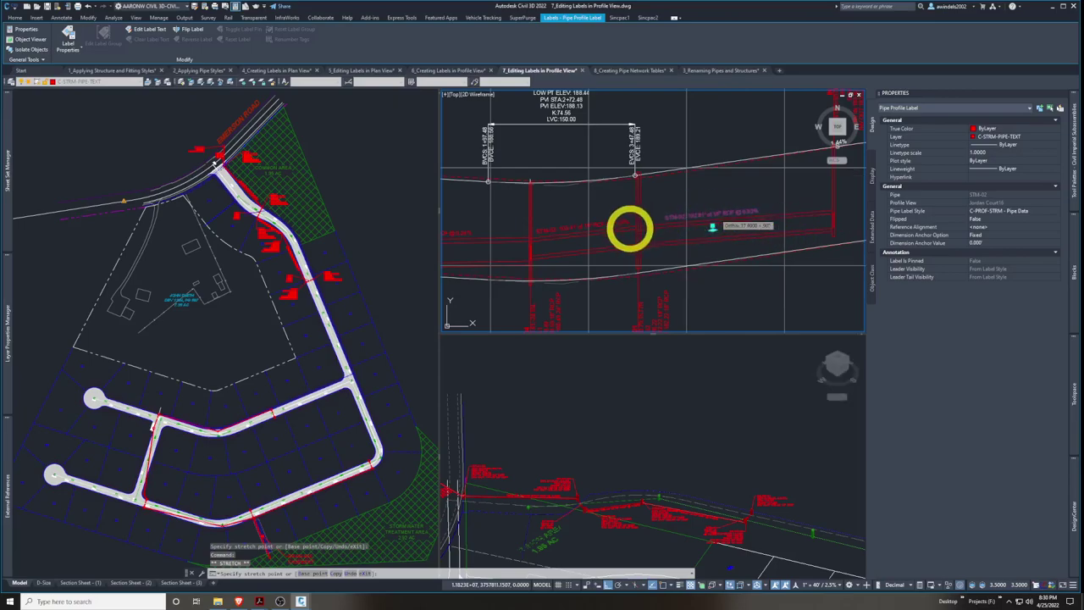
{"action": "left_click", "coordinate": [601, 222]}
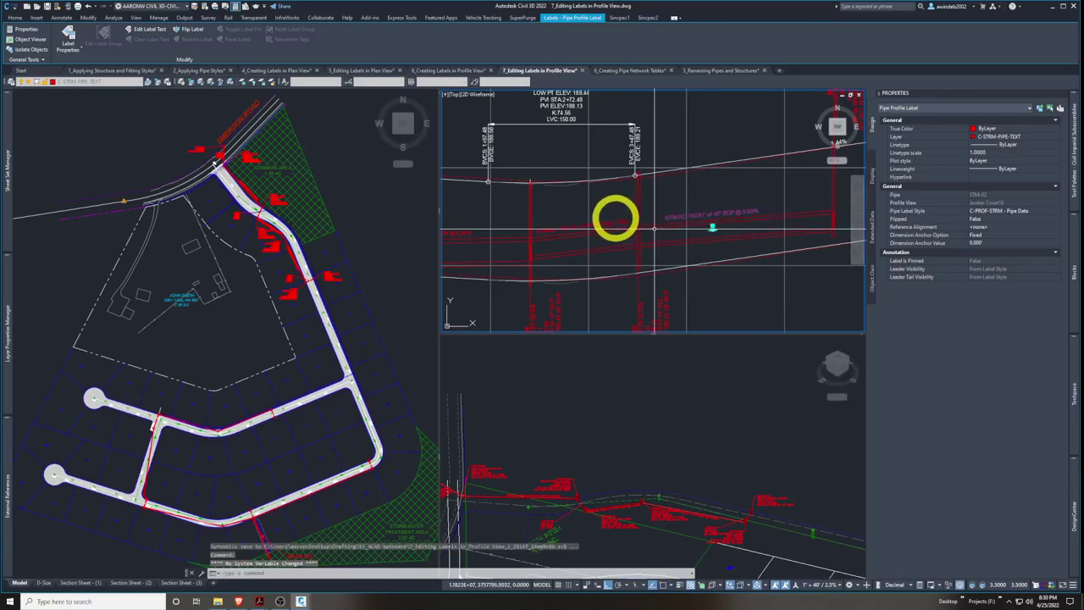
{"action": "key", "text": "Escape"}
Window-select the STM-03 pipe profile label
{"action": "left_click", "coordinate": [620, 221]}
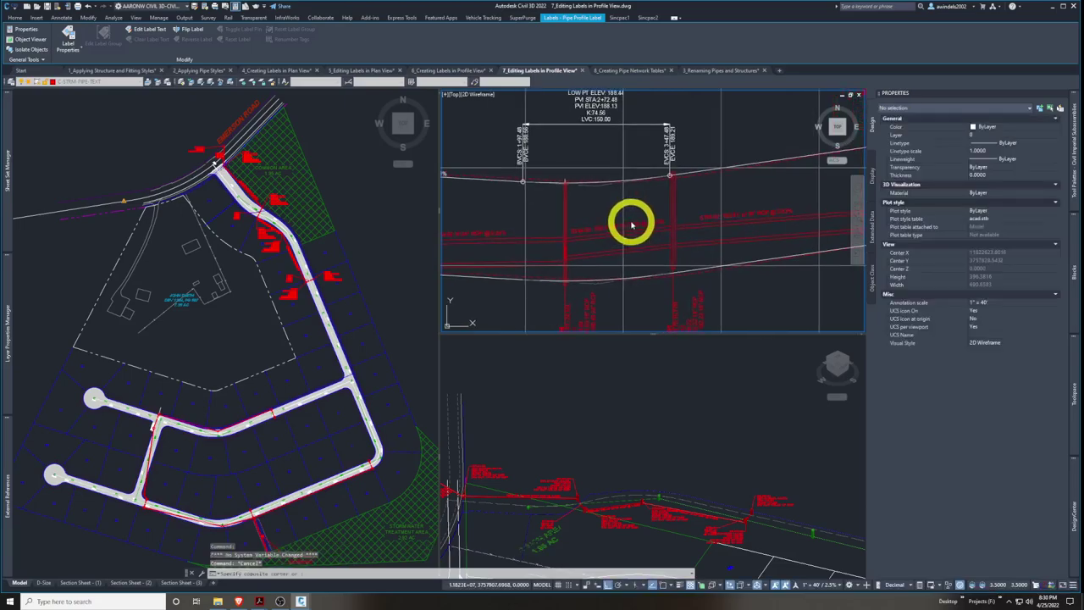
{"action": "scroll", "coordinate": [640, 223], "scroll_direction": "up", "scroll_amount": 5}
{"action": "left_click", "coordinate": [640, 227]}
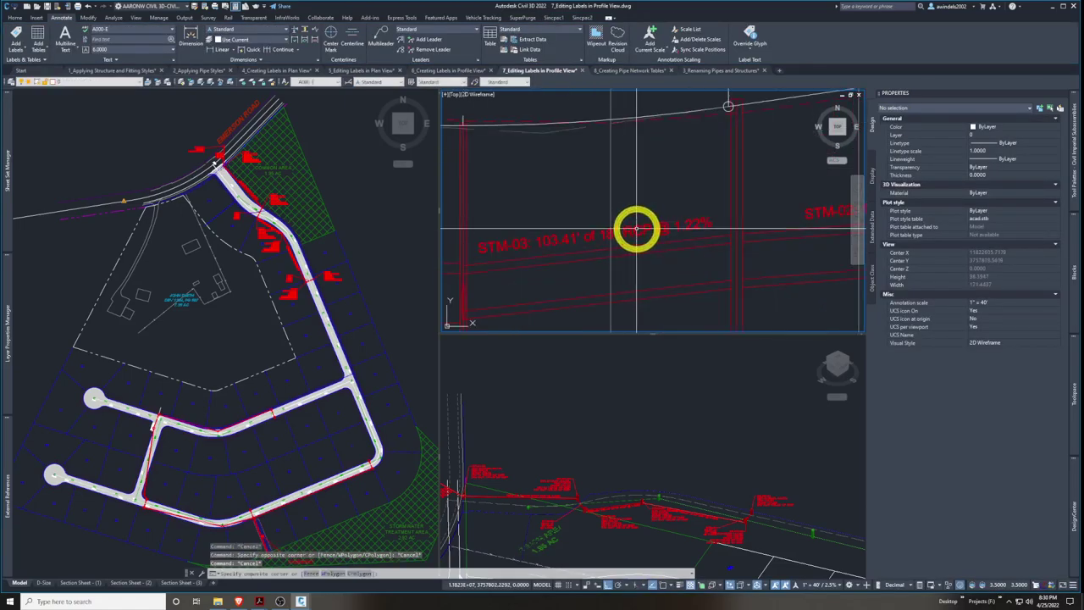
Edit the STM-03 pipe label text so 'RCP @ 1.22%' wraps onto a second line
{"action": "right_click", "coordinate": [622, 237]}
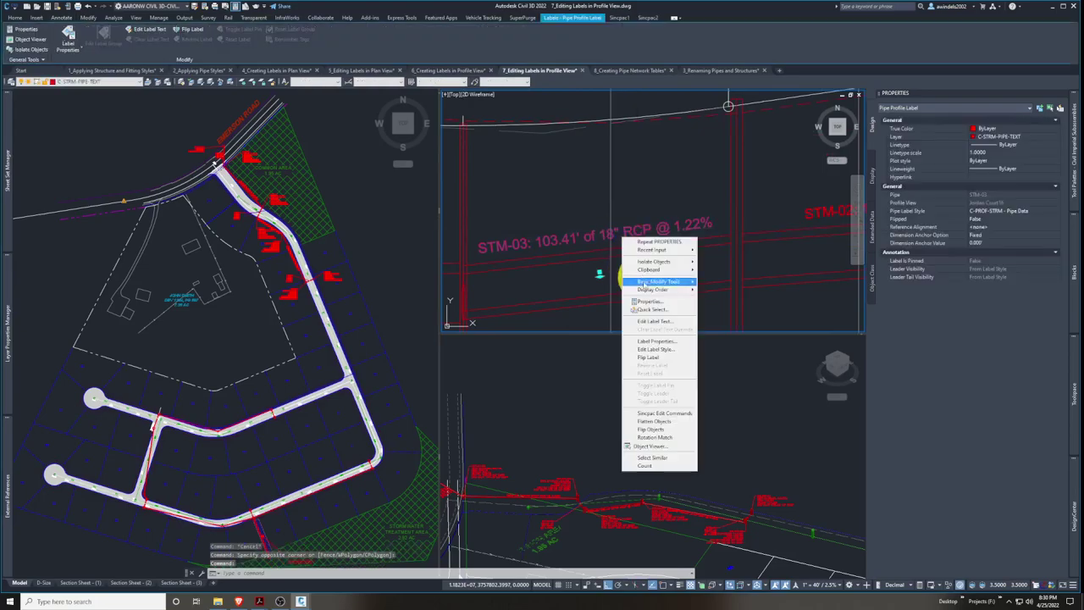
{"action": "left_click", "coordinate": [659, 323]}
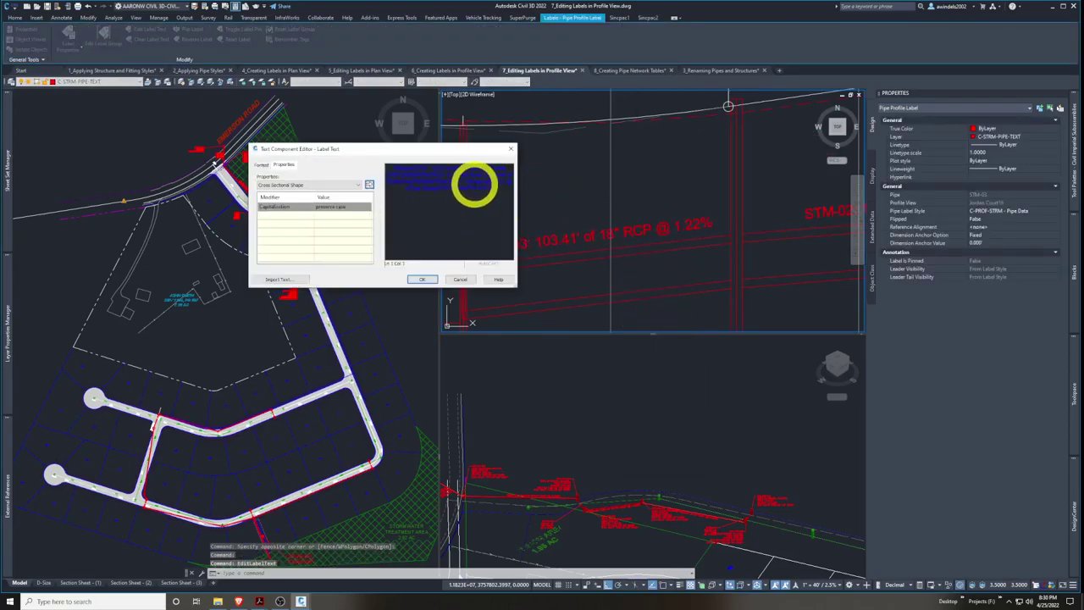
{"action": "left_click", "coordinate": [467, 181]}
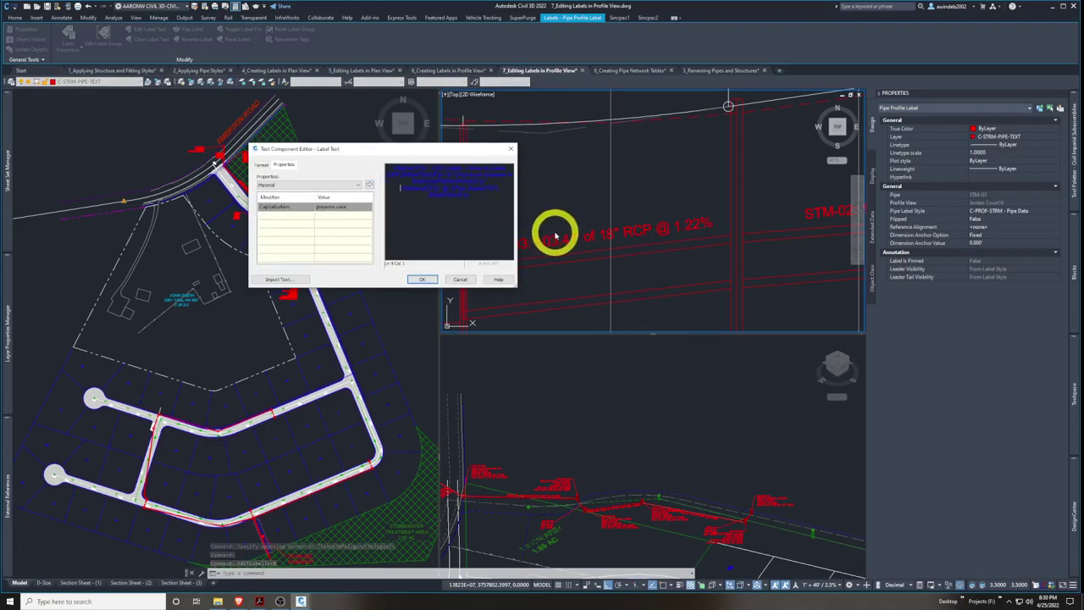
{"action": "left_click", "coordinate": [424, 279]}
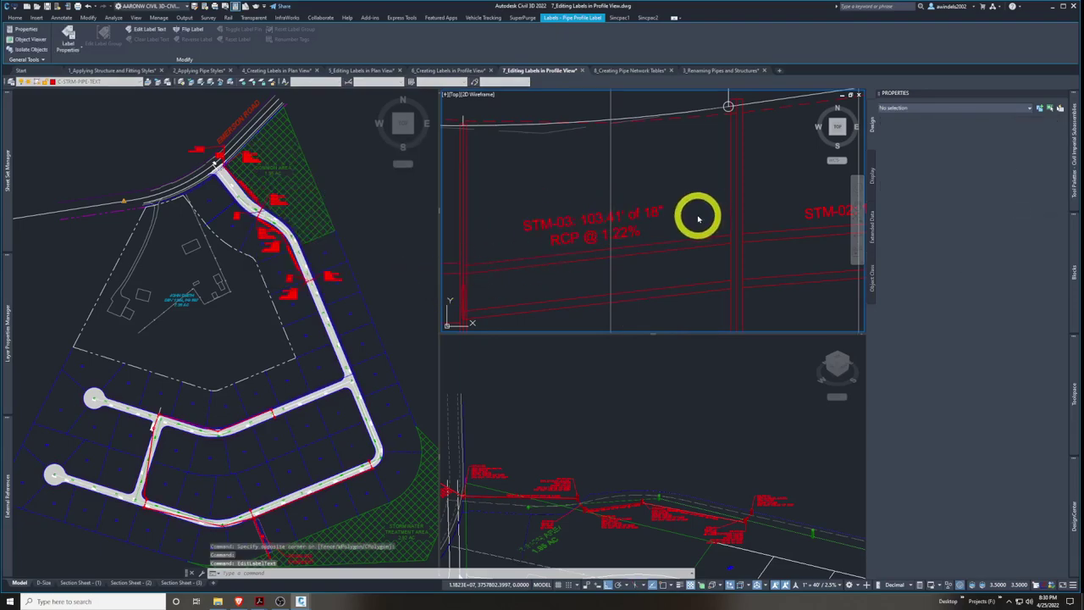
{"action": "key", "text": "Escape"}
{"action": "scroll", "coordinate": [695, 207], "scroll_direction": "down", "scroll_amount": 3}
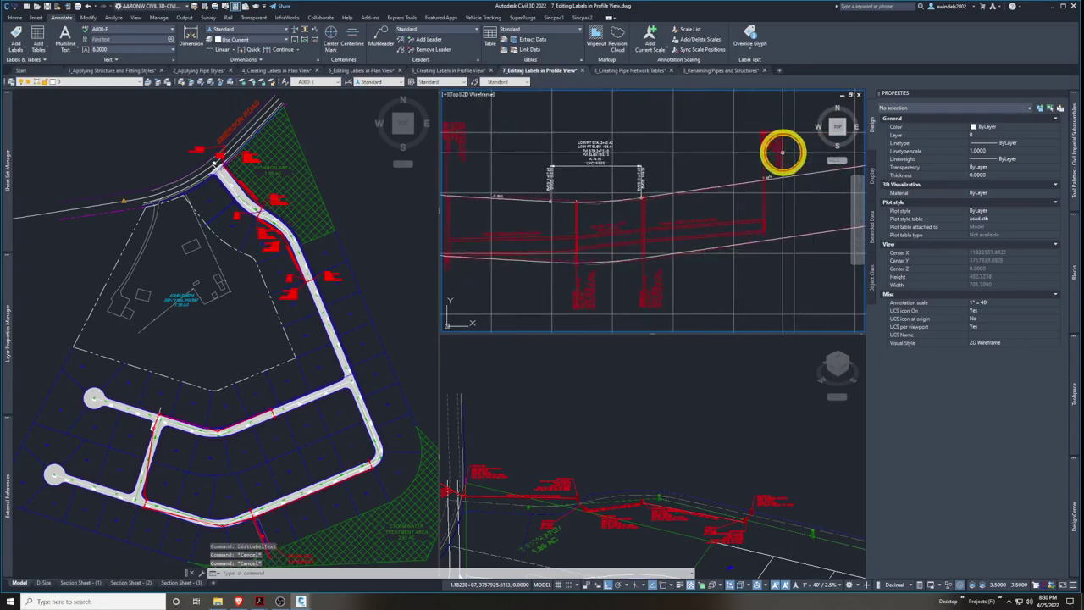
Drag the storm structure profile label to a new position above its structure
{"action": "left_click", "coordinate": [767, 161]}
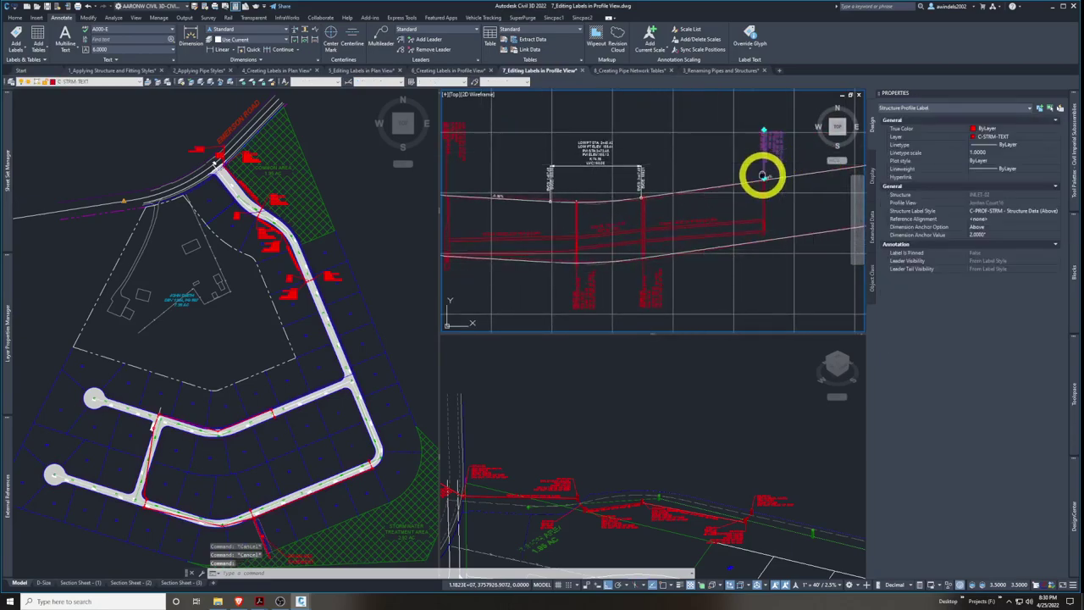
{"action": "scroll", "coordinate": [764, 176], "scroll_direction": "up", "scroll_amount": 2}
{"action": "left_click", "coordinate": [765, 182]}
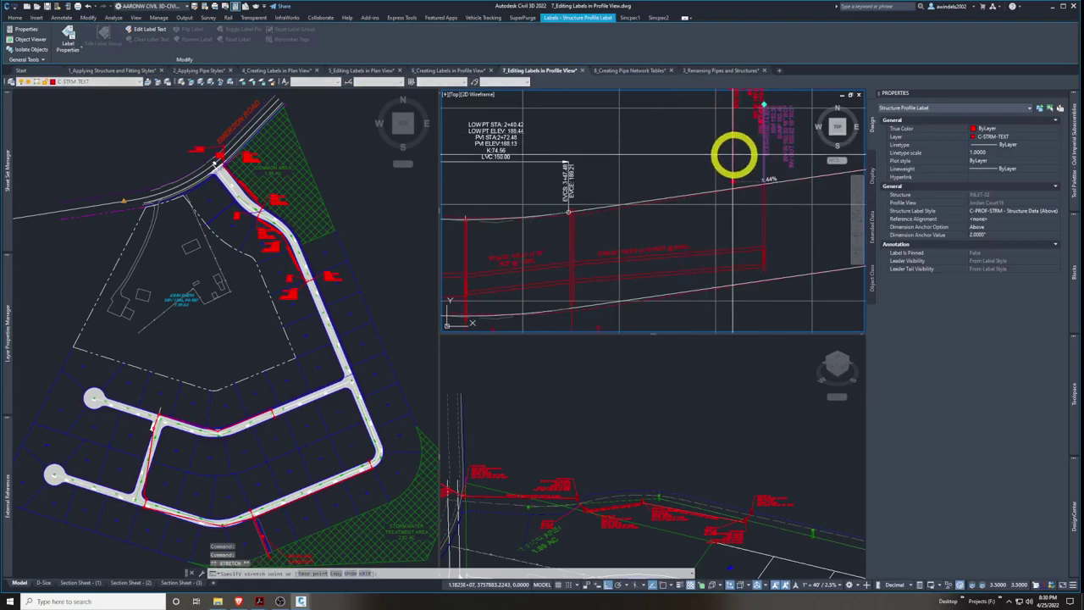
{"action": "middle_click_drag", "start_coordinate": [738, 157], "coordinate": [721, 181]}
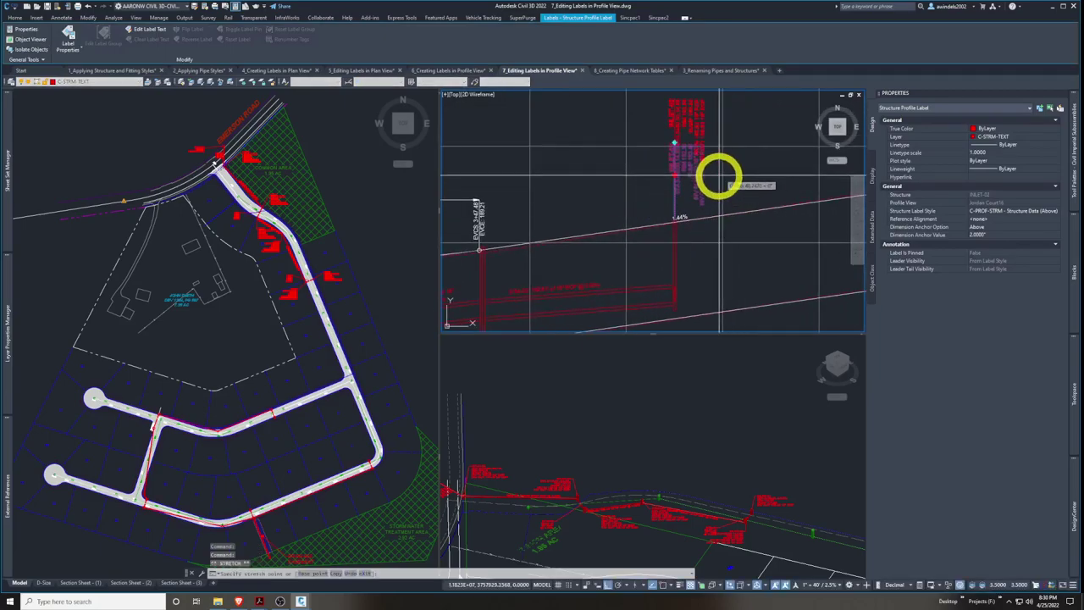
{"action": "key", "text": "F8"}
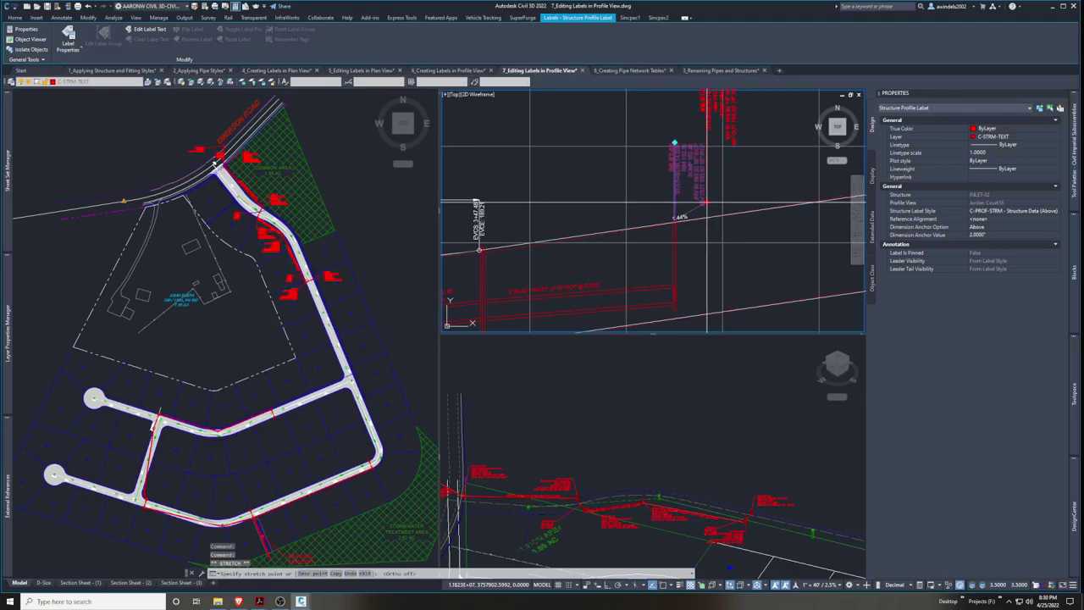
{"action": "left_click", "coordinate": [709, 201]}
{"action": "scroll", "coordinate": [729, 237], "scroll_direction": "down", "scroll_amount": 2}
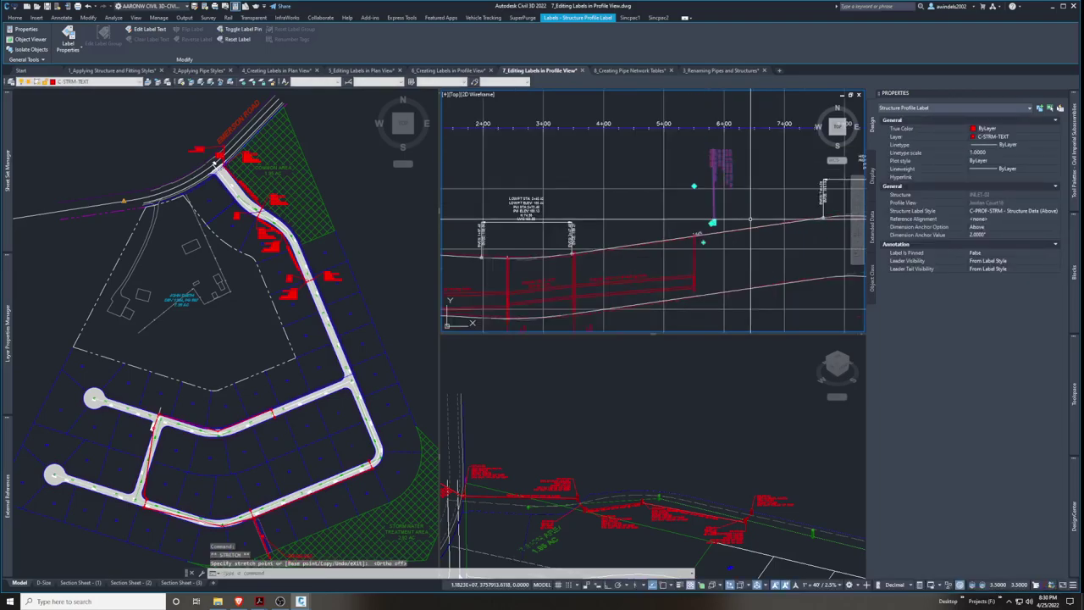
{"action": "key", "text": "Escape"}
Draw a two-segment polyline leader from the label down to the profile with object snap on
{"action": "scroll", "coordinate": [716, 227], "scroll_direction": "up", "scroll_amount": 2}
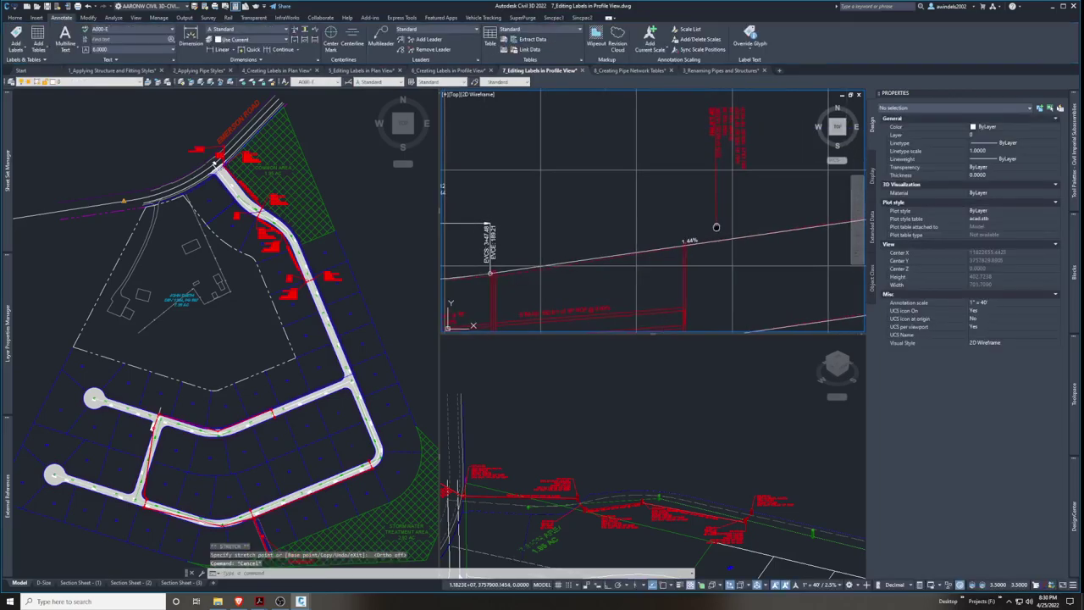
{"action": "type", "text": "pl"}
{"action": "key", "text": "Return"}
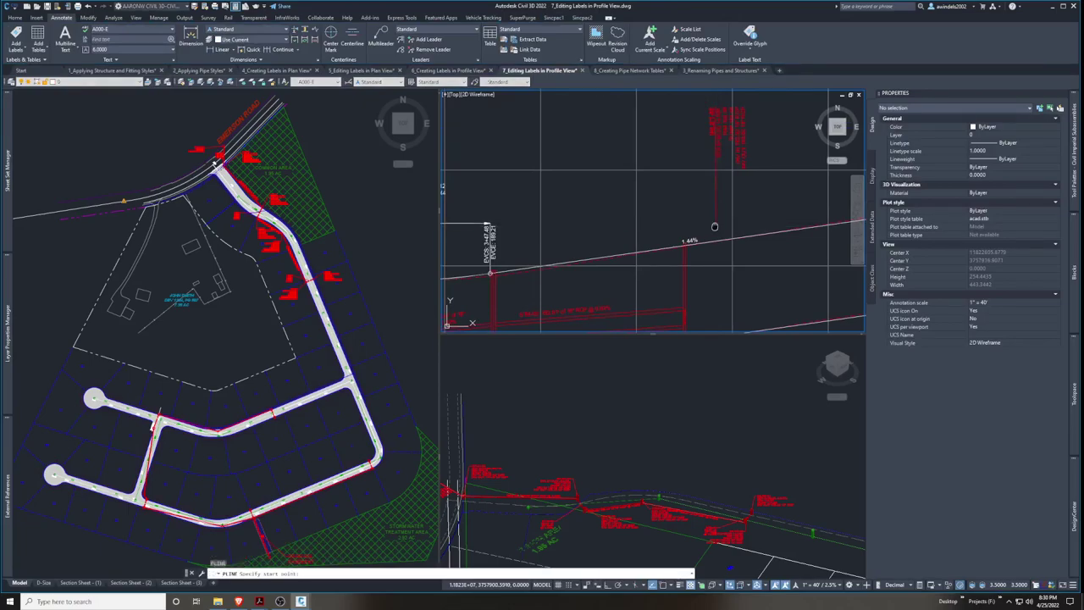
{"action": "scroll", "coordinate": [714, 227], "scroll_direction": "up", "scroll_amount": 4}
{"action": "key", "text": "F3"}
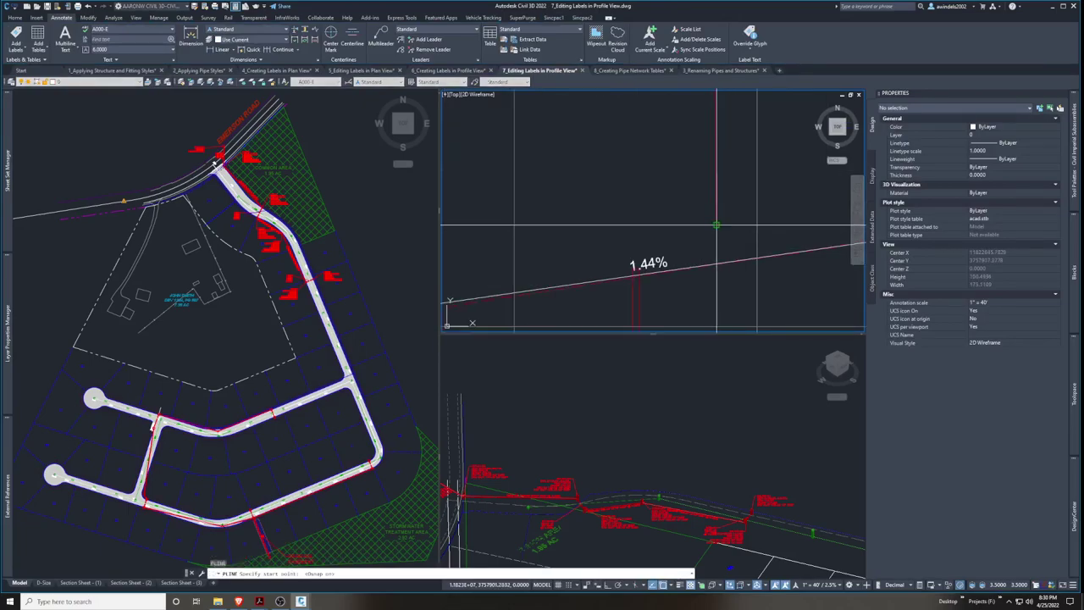
{"action": "left_click", "coordinate": [715, 226]}
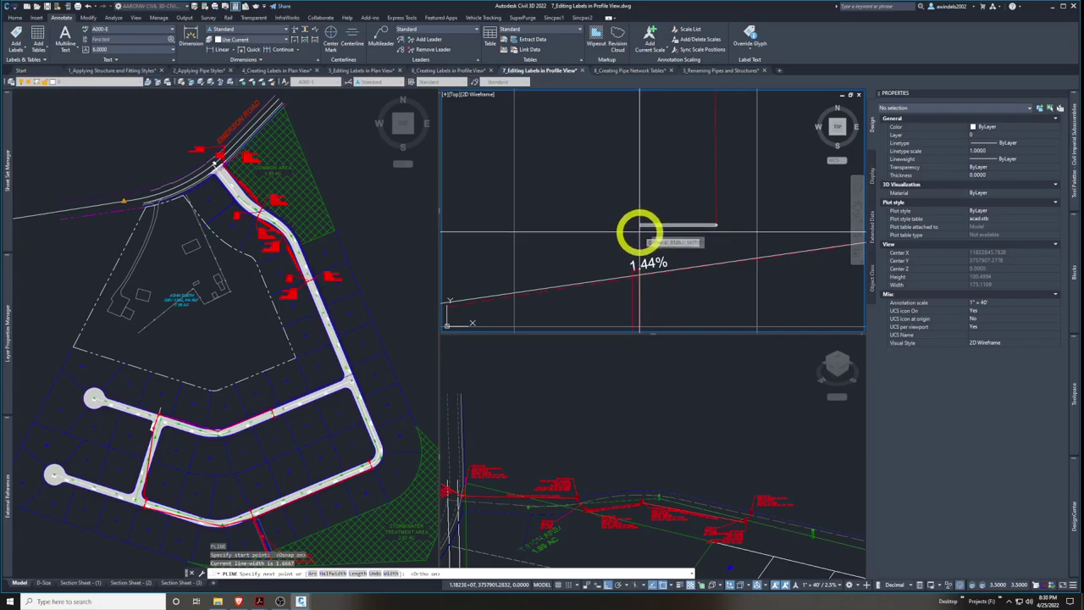
{"action": "left_click", "coordinate": [635, 255]}
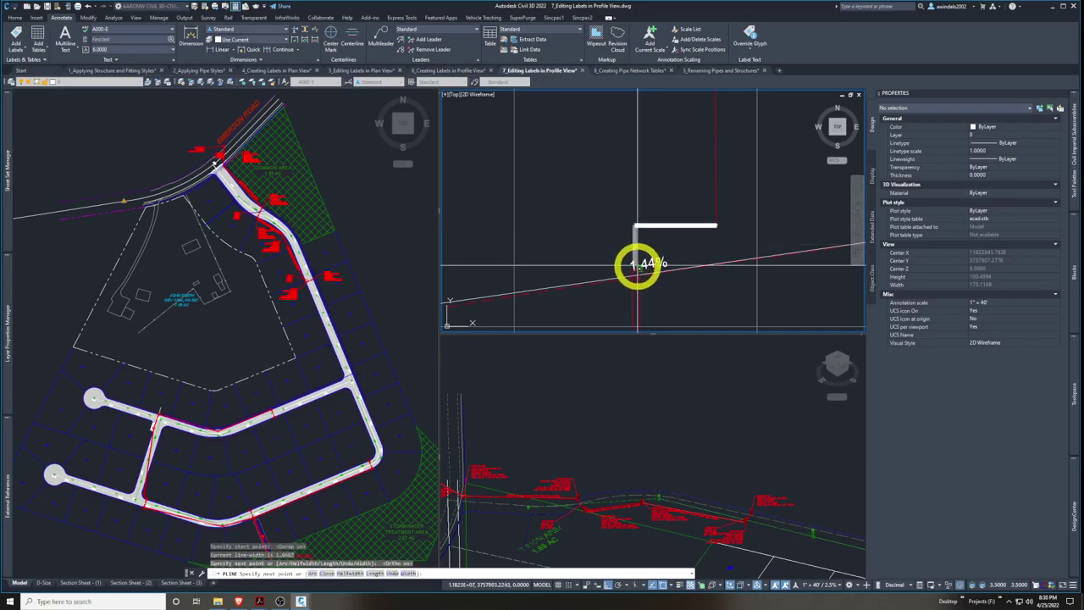
{"action": "left_click", "coordinate": [636, 263]}
{"action": "key", "text": "Escape"}
Select the structure label, start MATCHPROP, cancel it, and pan the profile view right
{"action": "left_click", "coordinate": [731, 213]}
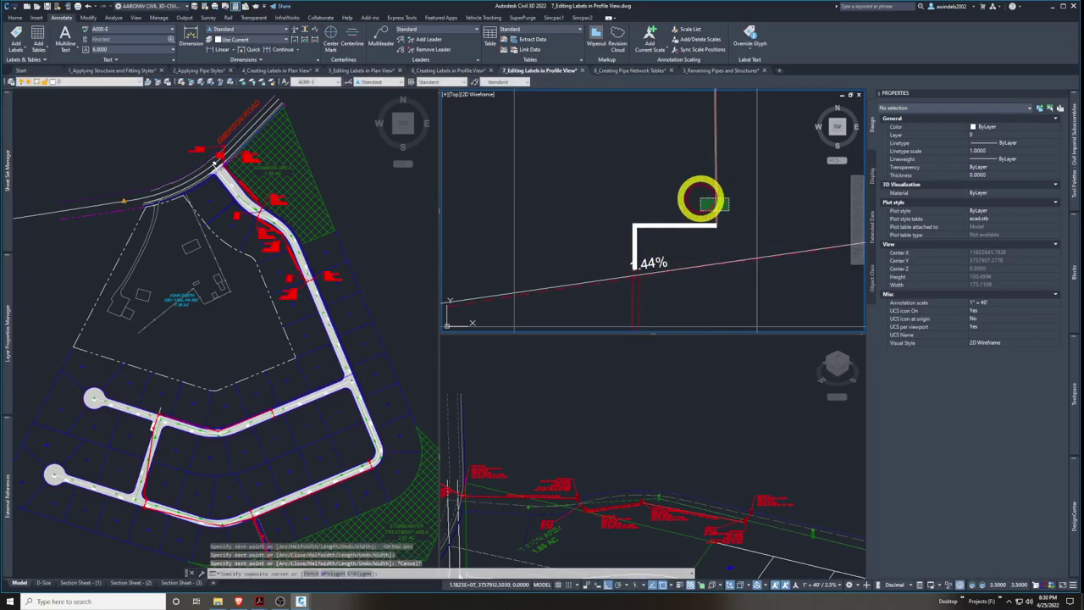
{"action": "left_click", "coordinate": [703, 200]}
{"action": "left_click", "coordinate": [699, 240]}
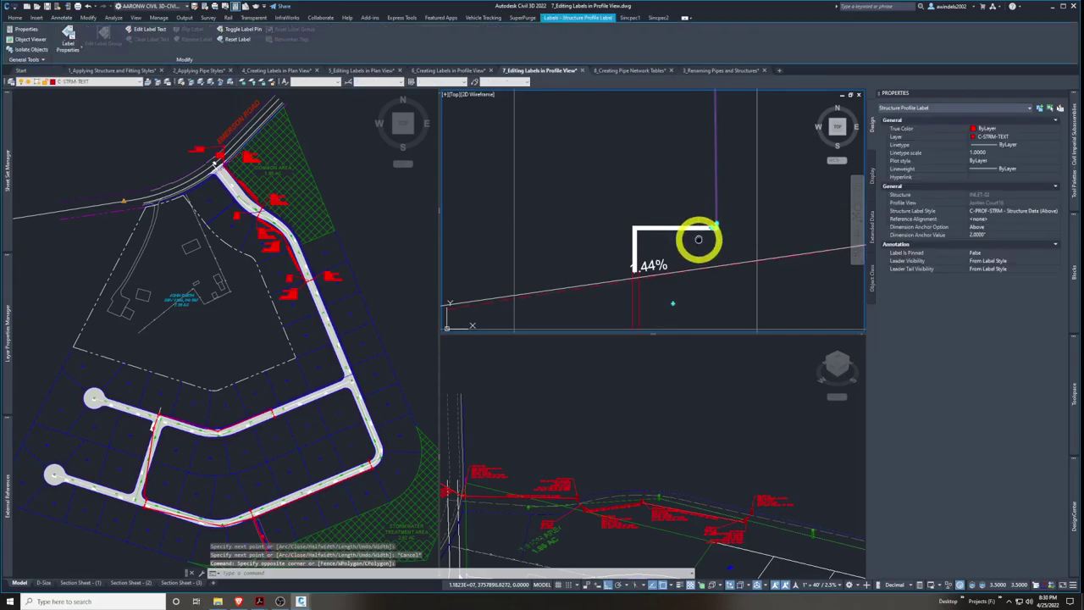
{"action": "type", "text": "ma"}
{"action": "key", "text": "Return"}
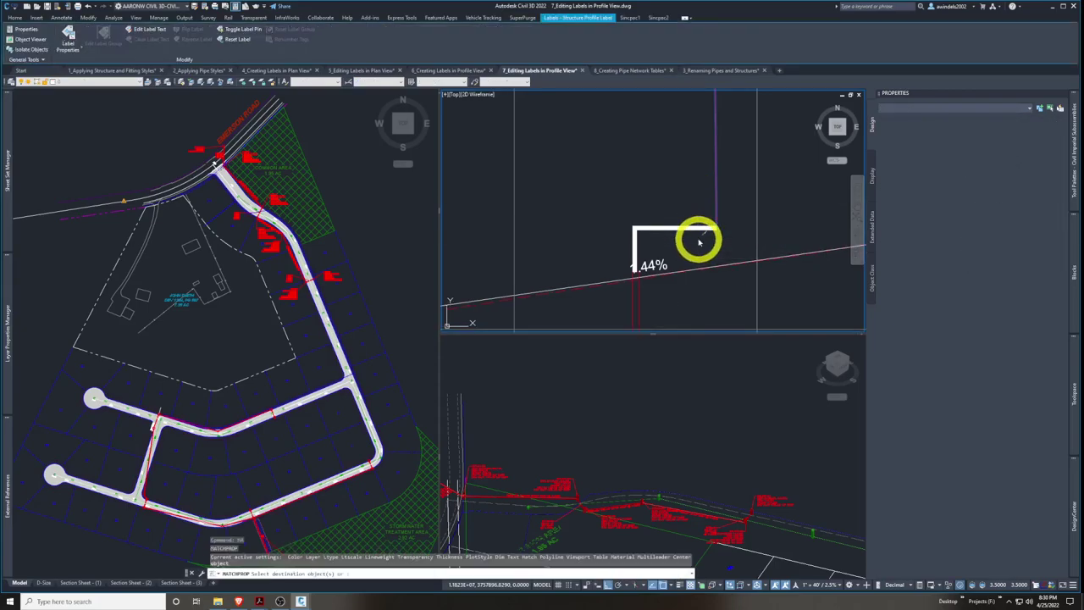
{"action": "scroll", "coordinate": [678, 246], "scroll_direction": "down", "scroll_amount": 5}
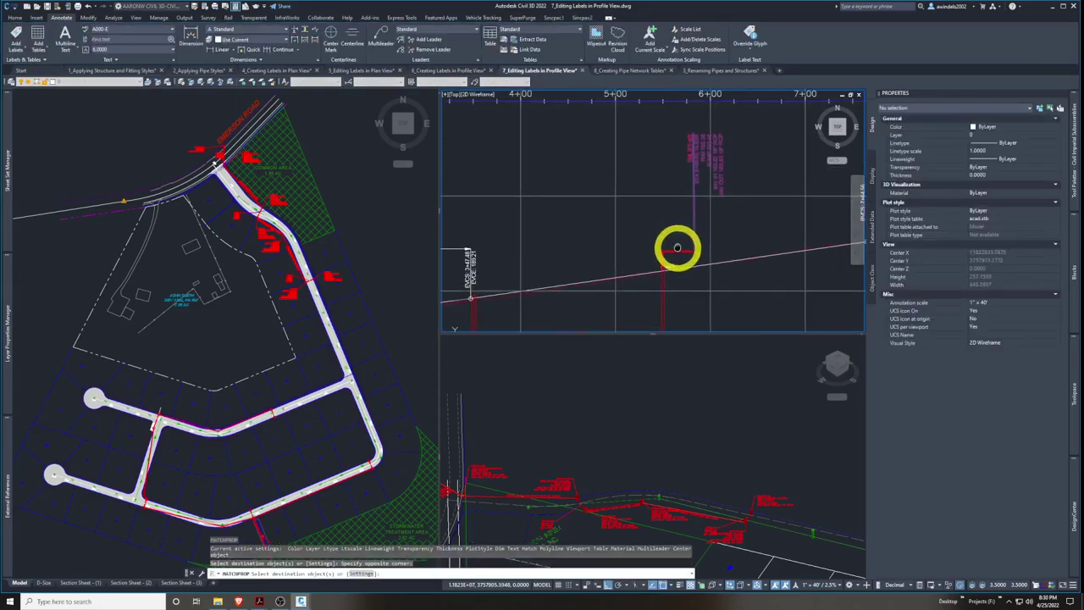
{"action": "key", "text": "Escape"}
{"action": "key", "text": "Escape"}
{"action": "scroll", "coordinate": [710, 244], "scroll_direction": "down", "scroll_amount": 3}
{"action": "key", "text": "Escape"}
{"action": "key", "text": "Escape"}
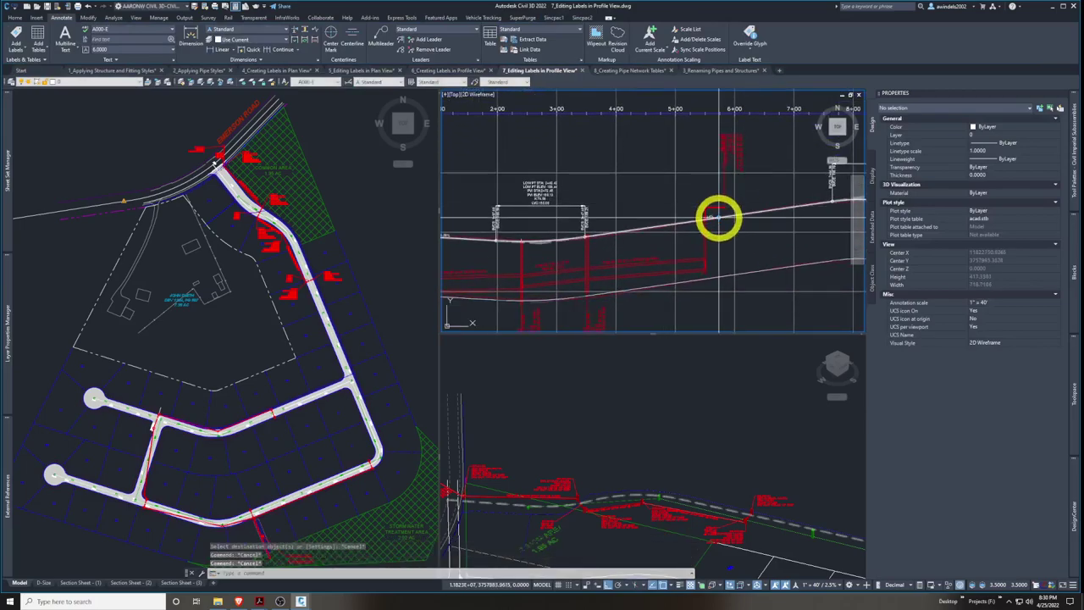
{"action": "scroll", "coordinate": [690, 246], "scroll_direction": "up", "scroll_amount": 3}
{"action": "middle_click_drag", "start_coordinate": [691, 246], "coordinate": [723, 247]}
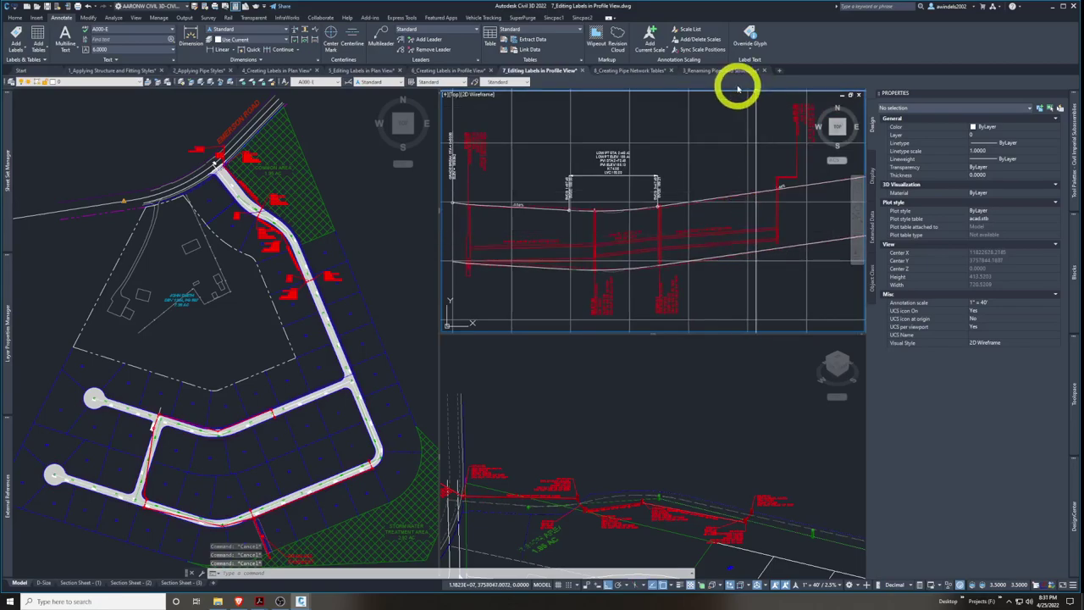
Bring the 8_Creating Pipe Network Tables drawing forward and activate its plan viewport
{"action": "left_click", "coordinate": [654, 71]}
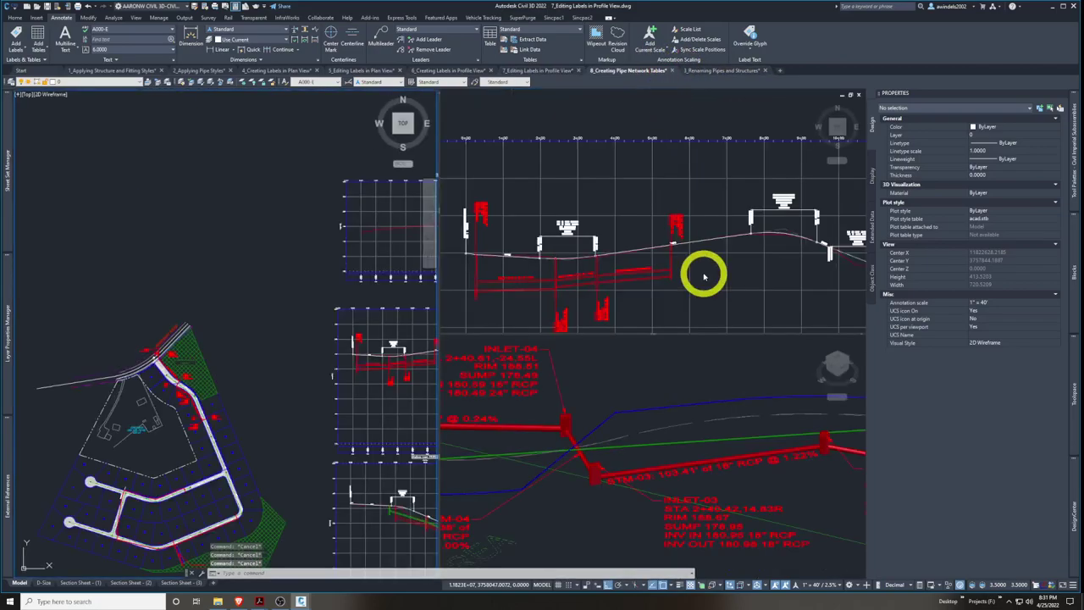
{"action": "left_click", "coordinate": [287, 222]}
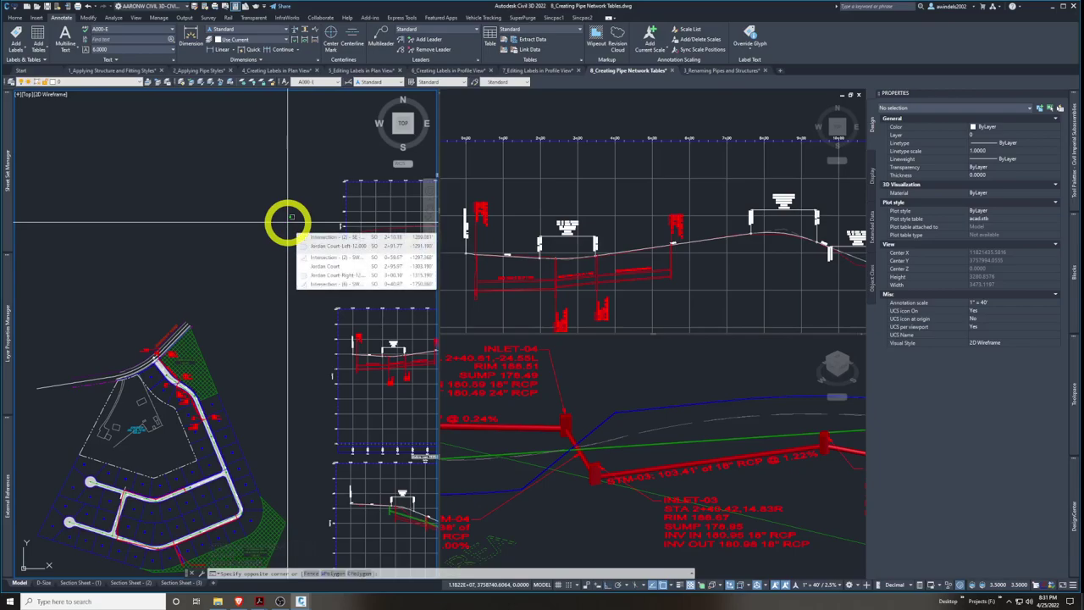
{"action": "left_click", "coordinate": [288, 222]}
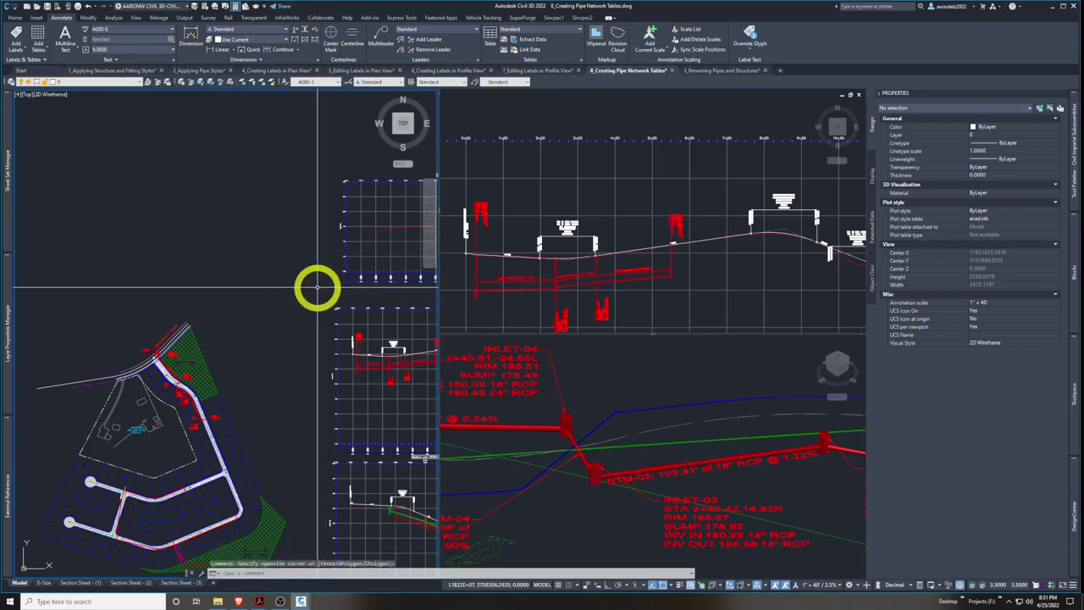
{"action": "left_click", "coordinate": [63, 19]}
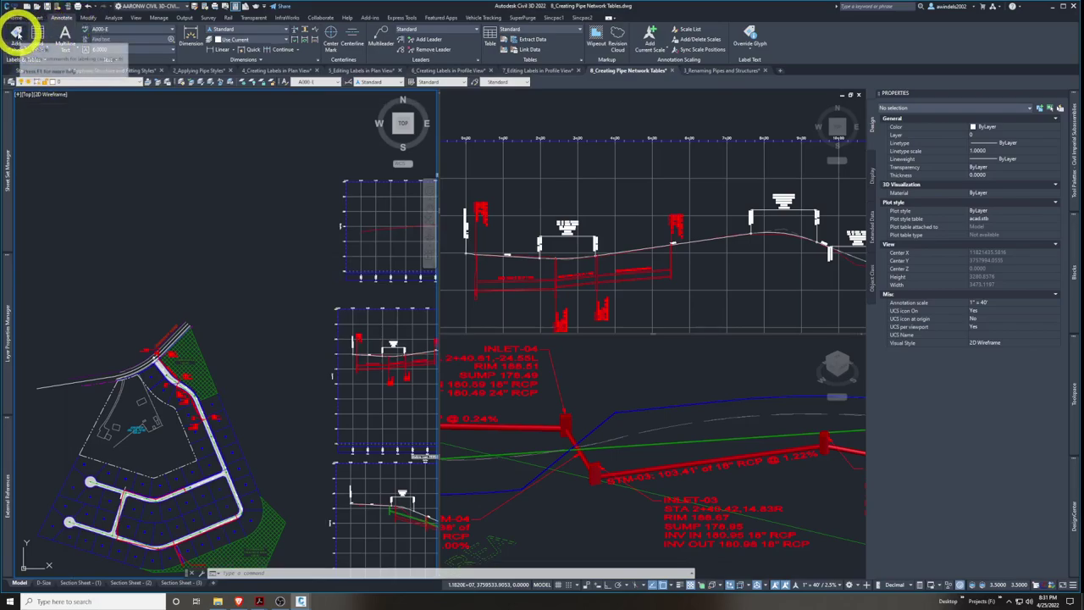
Open the Add Labels dialog, leave Note as the feature, and close it unused
{"action": "left_click", "coordinate": [16, 34]}
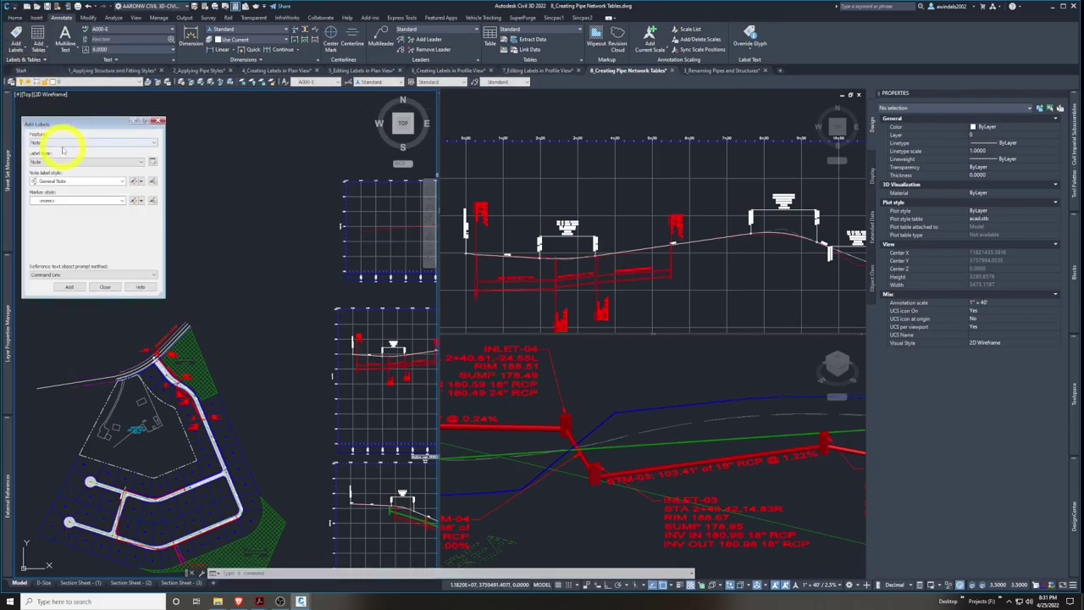
{"action": "left_click", "coordinate": [63, 143]}
{"action": "left_click", "coordinate": [65, 142]}
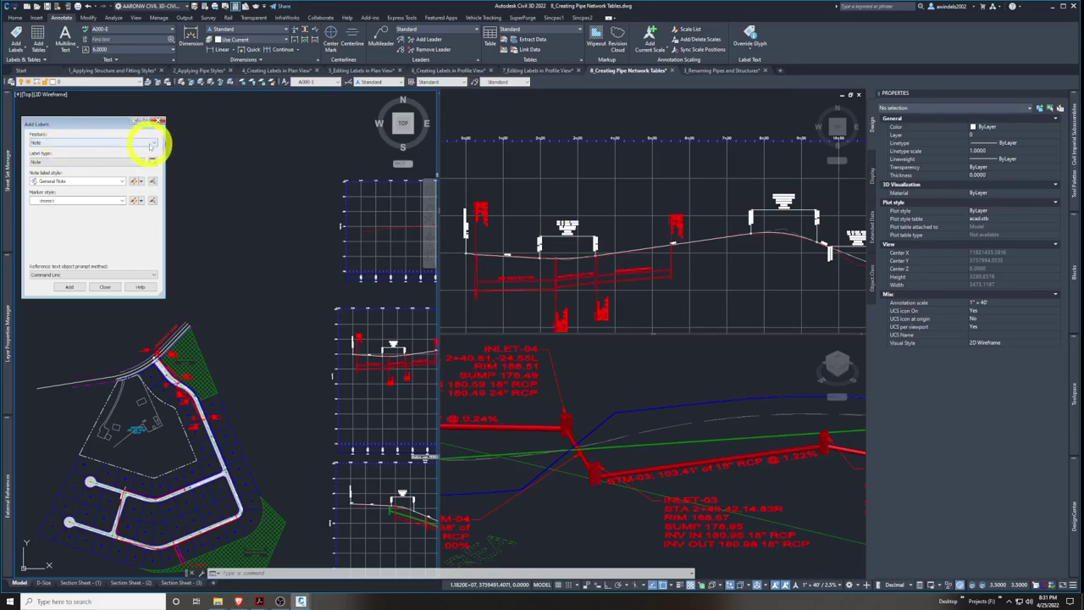
{"action": "left_click", "coordinate": [158, 121]}
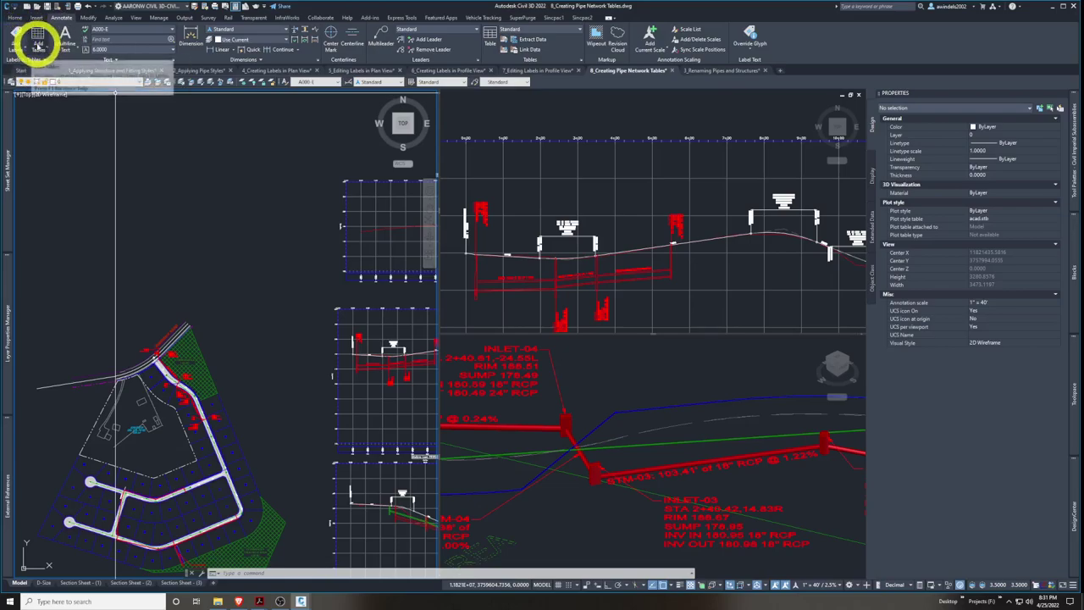
Start a pipe network structure table from Add Tables > Pipe Network > Add Structure
{"action": "left_click", "coordinate": [37, 44]}
{"action": "mouse_move", "coordinate": [90, 114]}
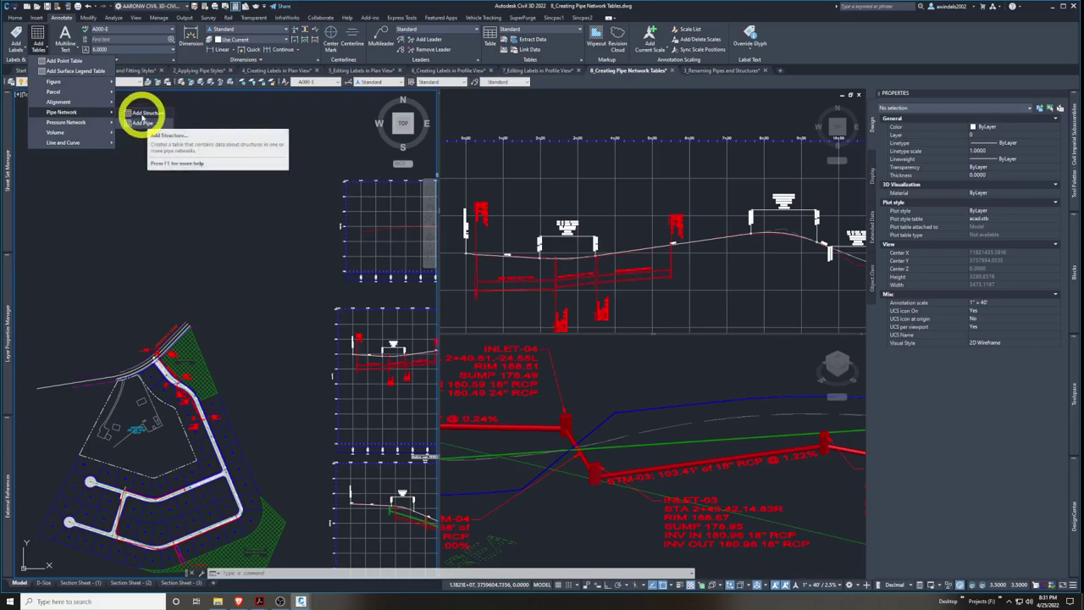
{"action": "left_click", "coordinate": [142, 116]}
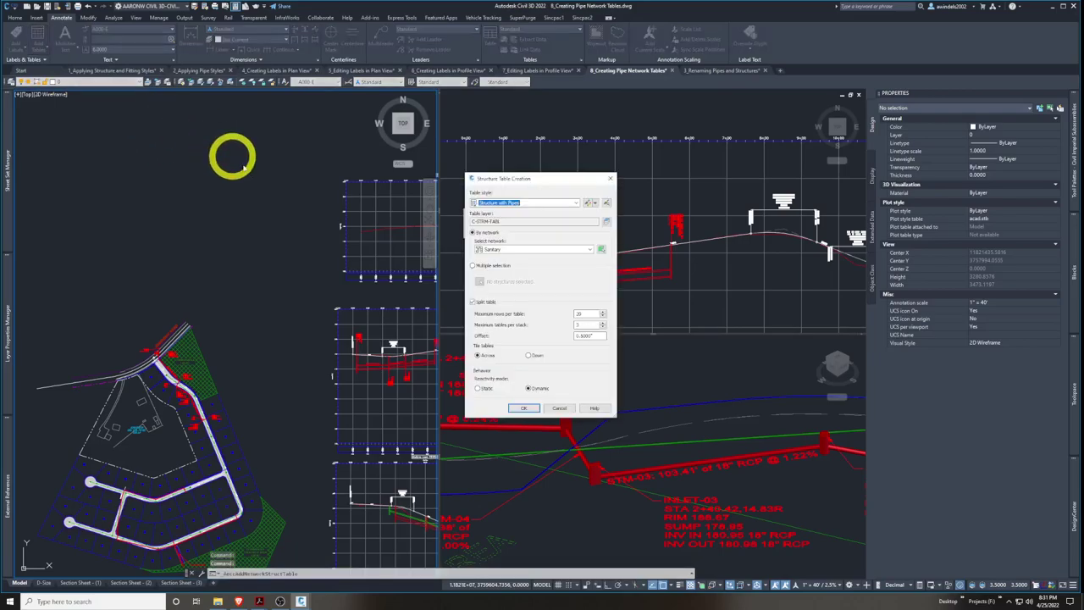
Give the structure table the C-SSWR - Structure & Pipe Data style, Sanitary network, and 100 maximum rows
{"action": "left_click_drag", "start_coordinate": [563, 189], "coordinate": [488, 204]}
{"action": "left_click", "coordinate": [486, 207]}
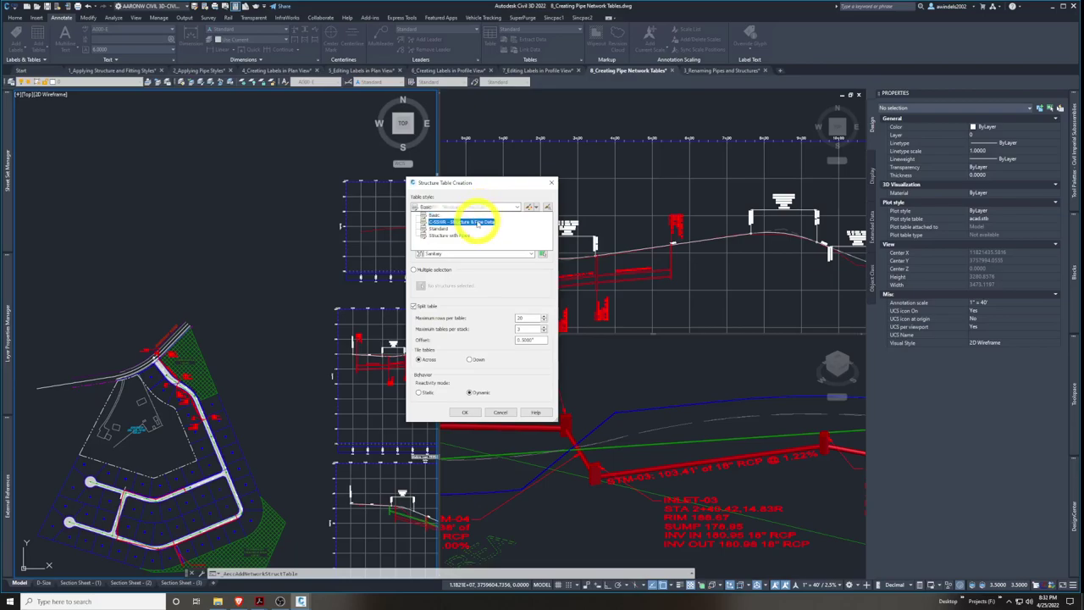
{"action": "left_click", "coordinate": [477, 222]}
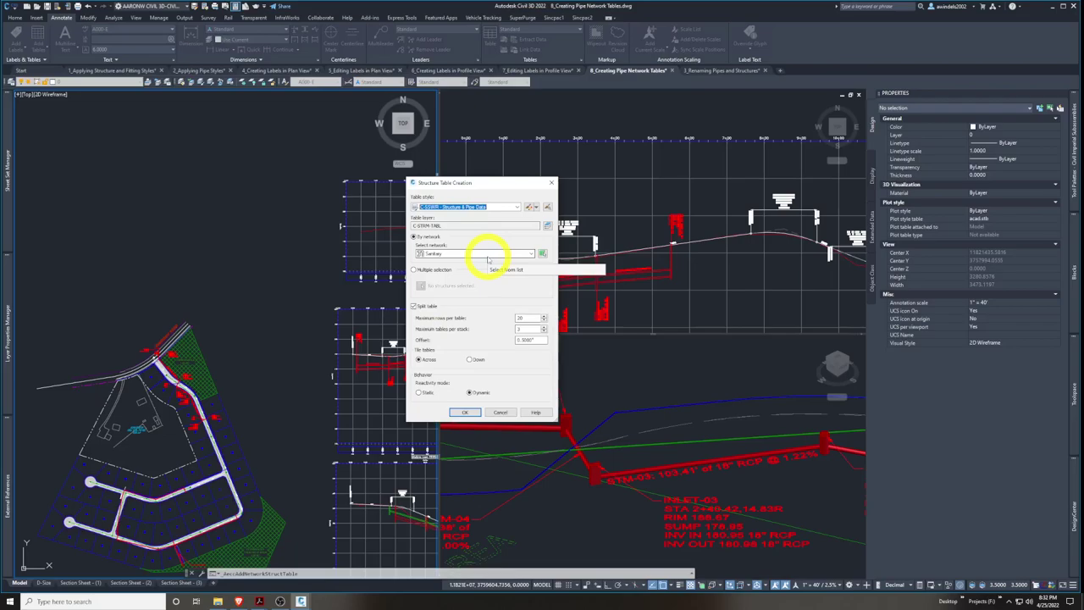
{"action": "left_click", "coordinate": [497, 254]}
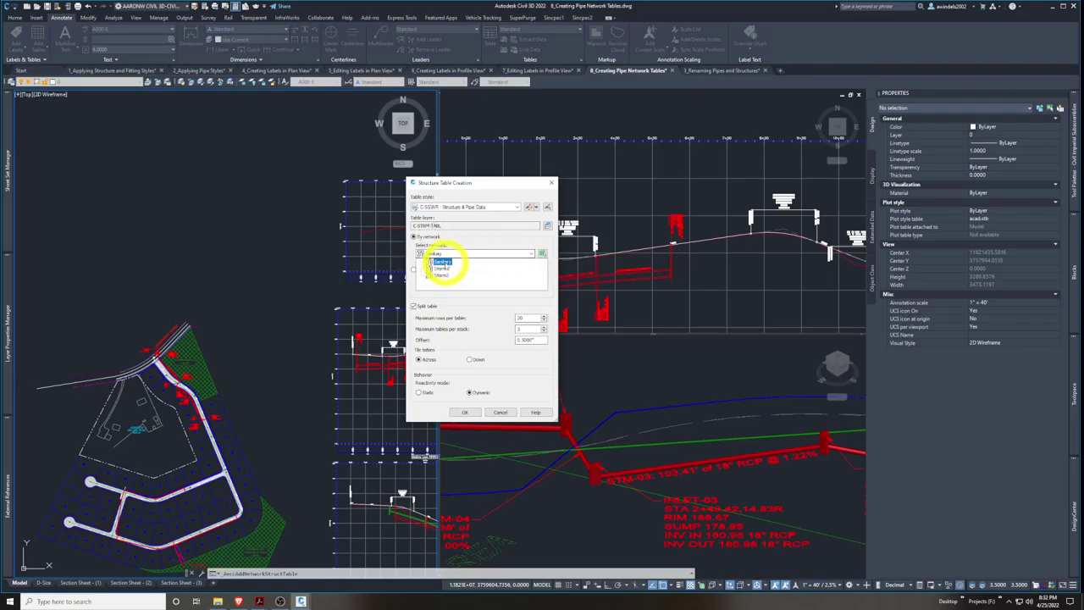
{"action": "left_click", "coordinate": [443, 263]}
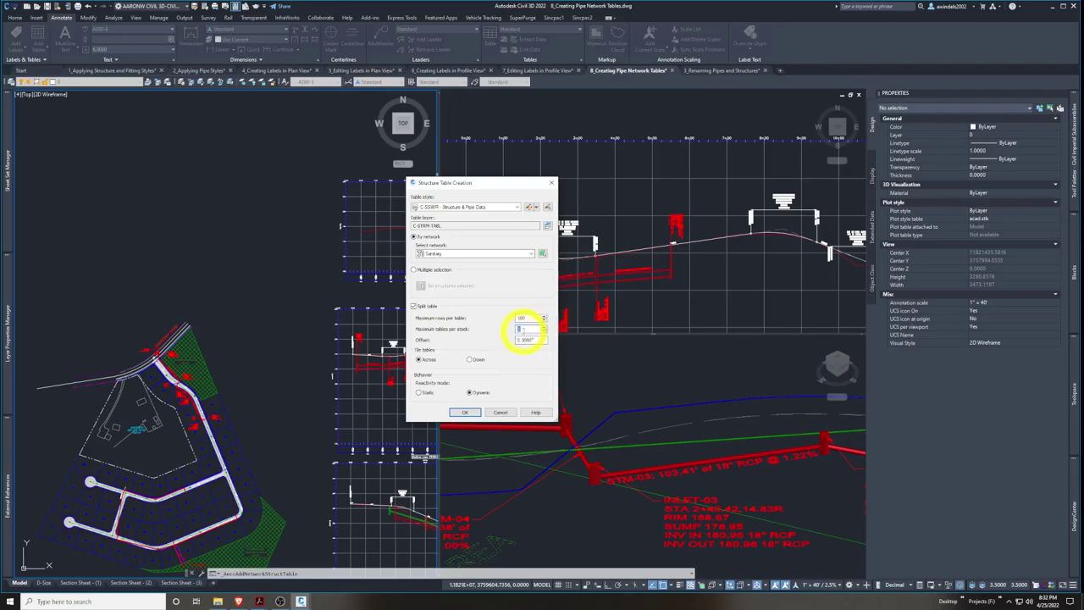
{"action": "left_click", "coordinate": [471, 413]}
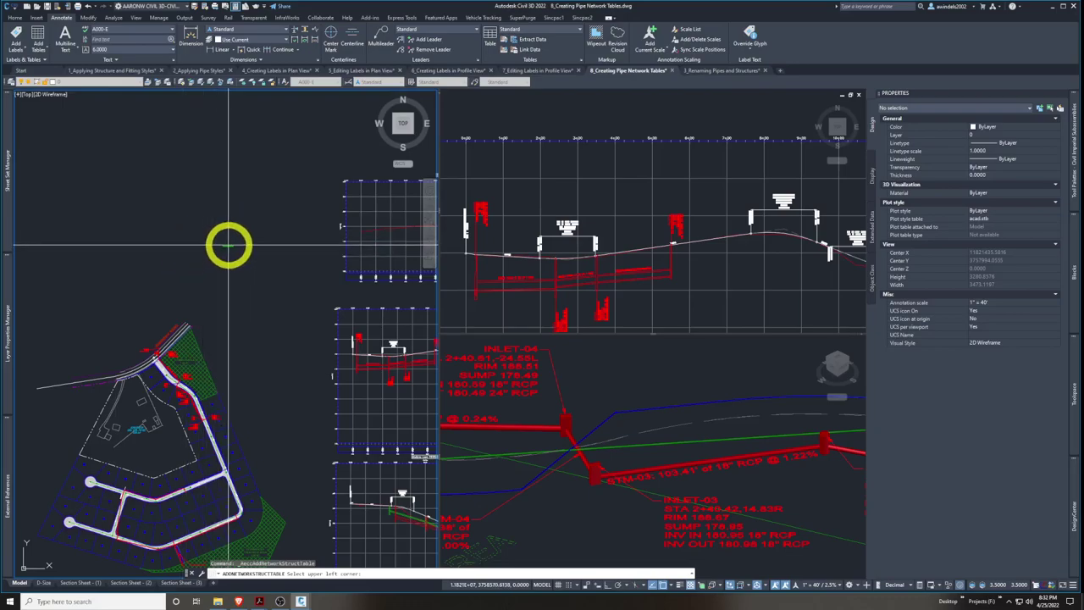
Place the structure table's upper-left corner in empty plan space and zoom in to check it
{"action": "left_click", "coordinate": [229, 245]}
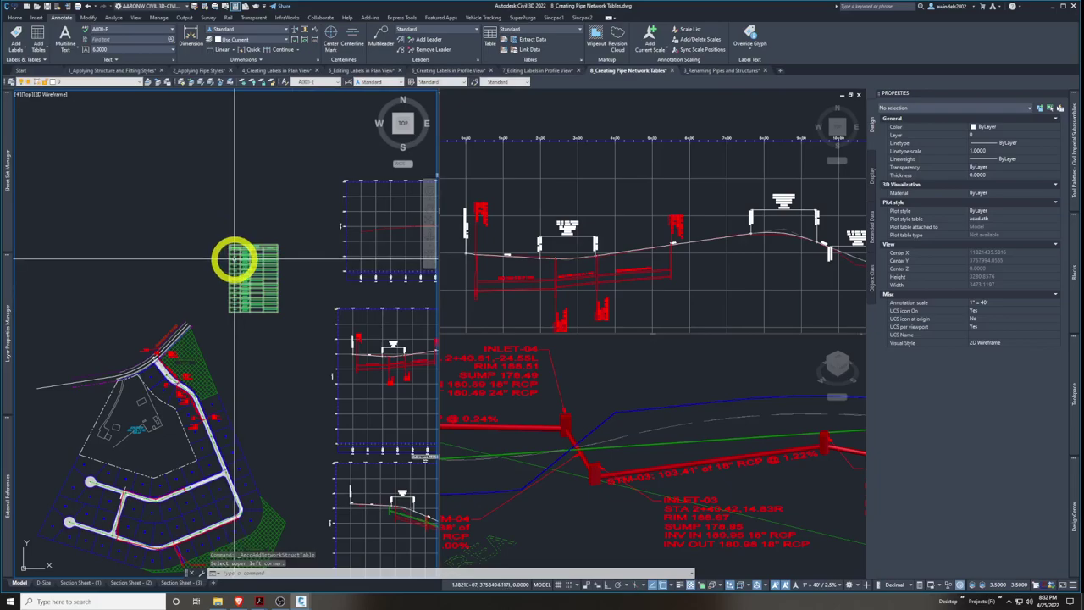
{"action": "scroll", "coordinate": [241, 267], "scroll_direction": "up", "scroll_amount": 4}
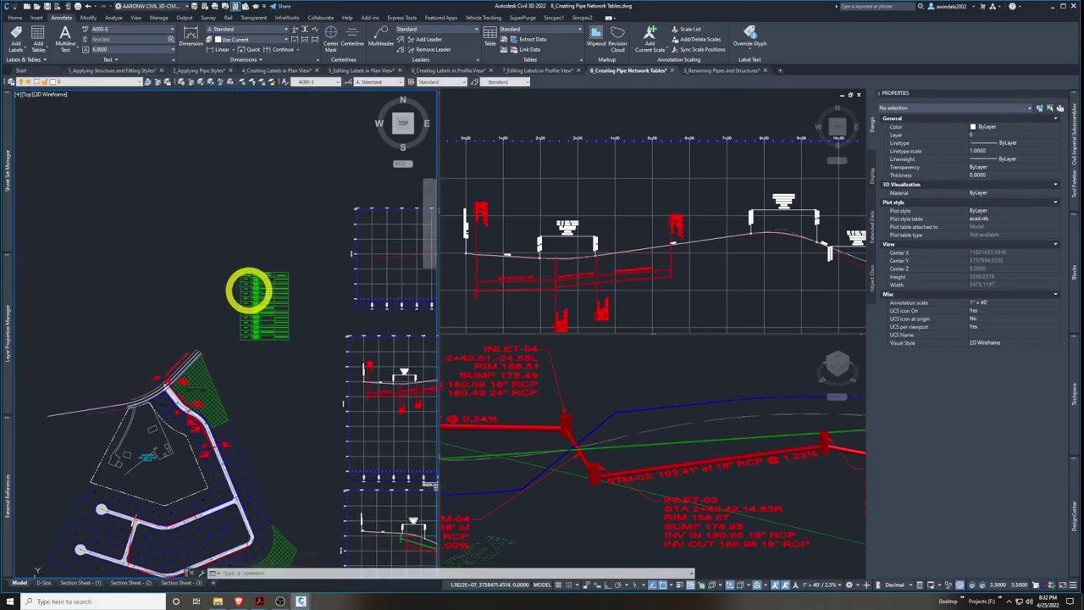
{"action": "scroll", "coordinate": [245, 276], "scroll_direction": "up", "scroll_amount": 3}
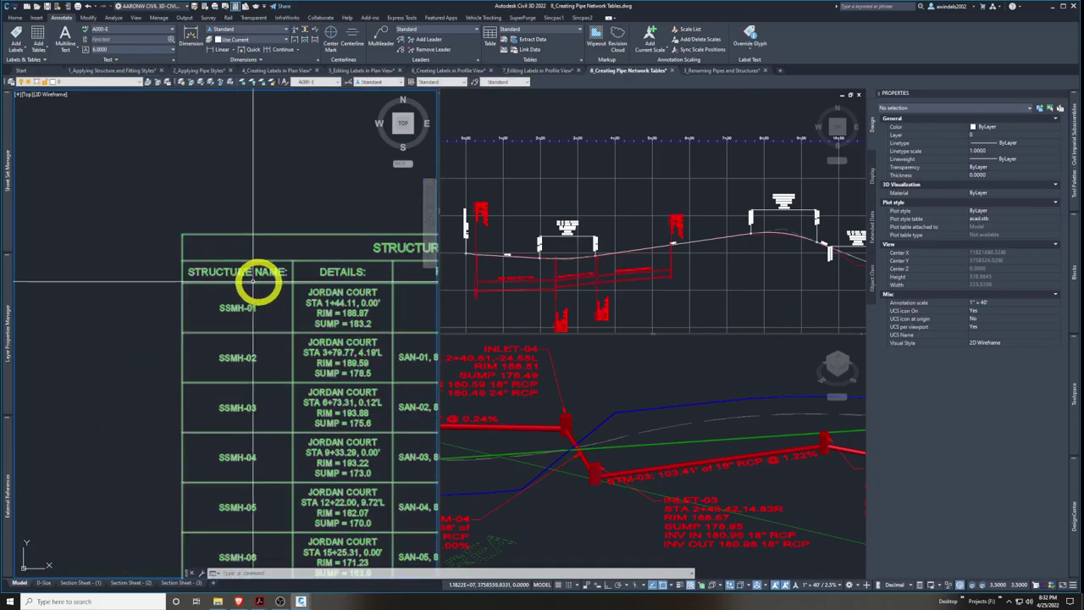
{"action": "middle_click_drag", "start_coordinate": [274, 278], "coordinate": [165, 203]}
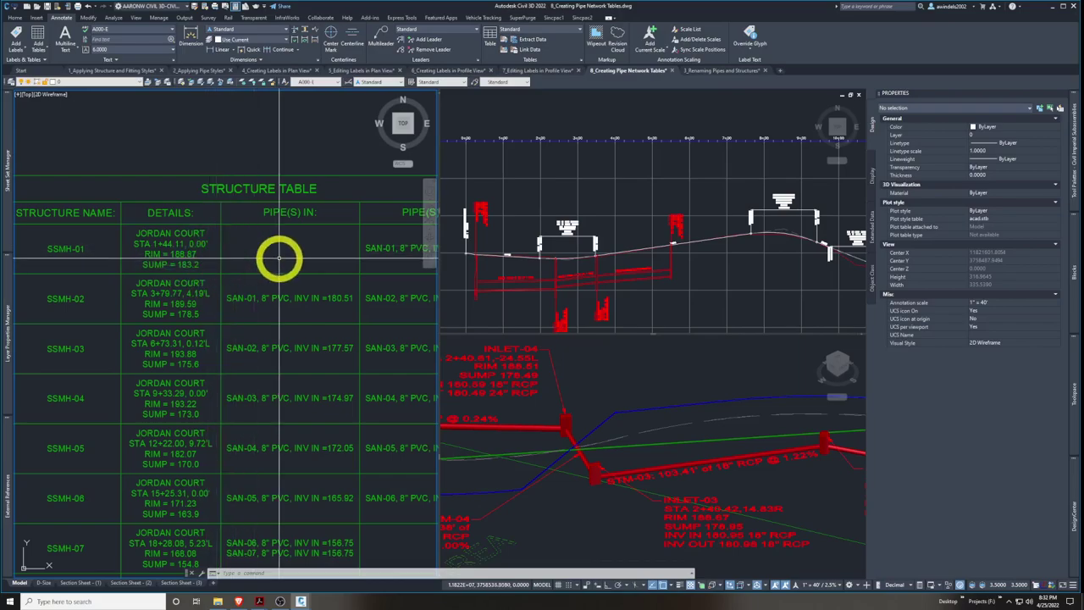
{"action": "scroll", "coordinate": [260, 223], "scroll_direction": "down", "scroll_amount": 2}
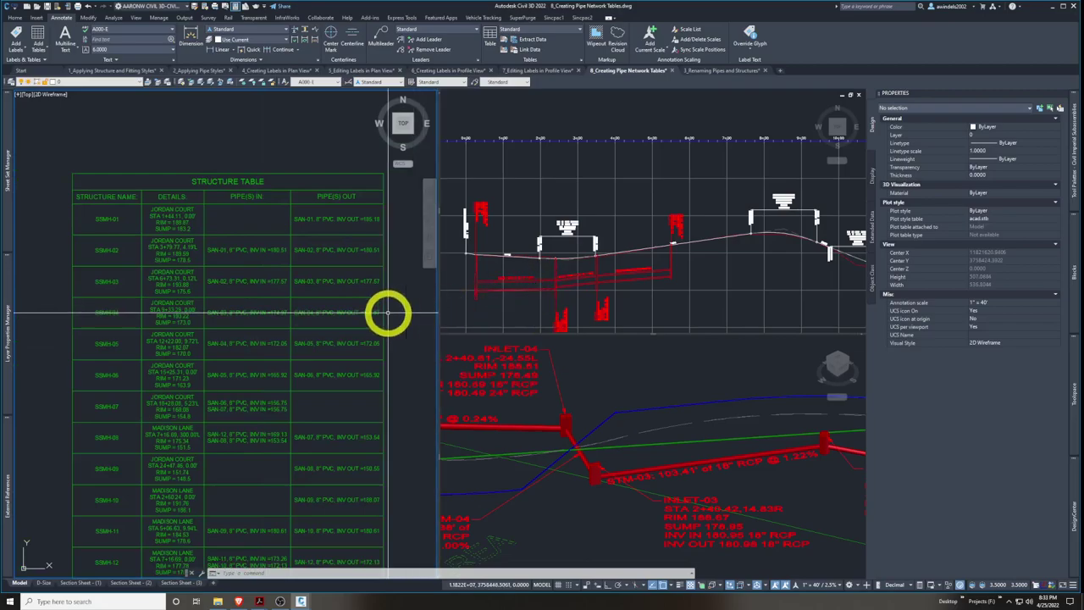
{"action": "scroll", "coordinate": [388, 314], "scroll_direction": "down", "scroll_amount": 2}
{"action": "scroll", "coordinate": [269, 375], "scroll_direction": "down", "scroll_amount": 1}
{"action": "scroll", "coordinate": [196, 478], "scroll_direction": "up", "scroll_amount": 4}
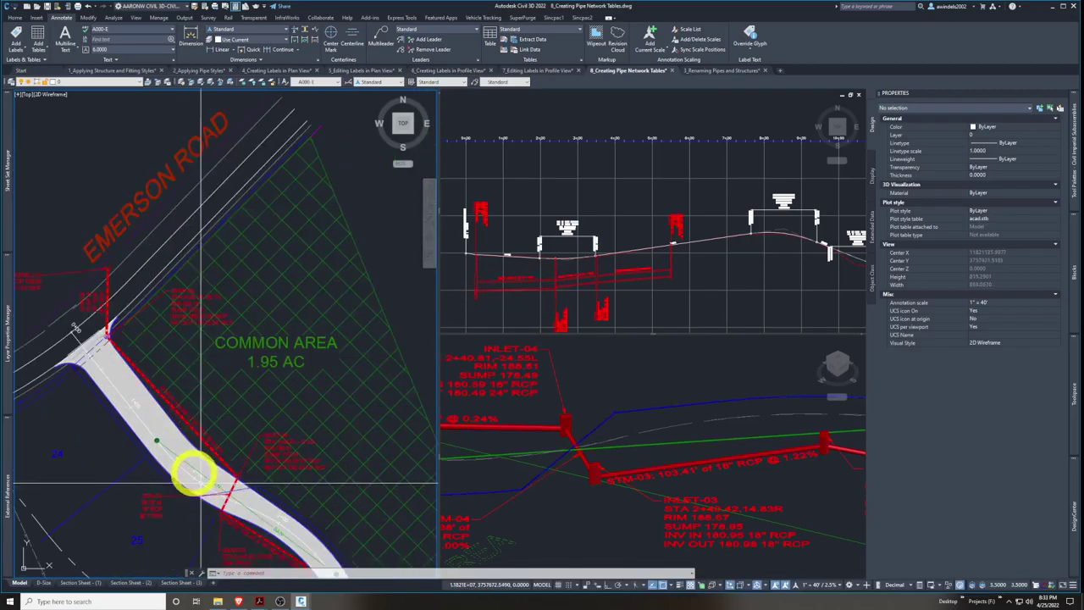
{"action": "scroll", "coordinate": [138, 206], "scroll_direction": "down", "scroll_amount": 5}
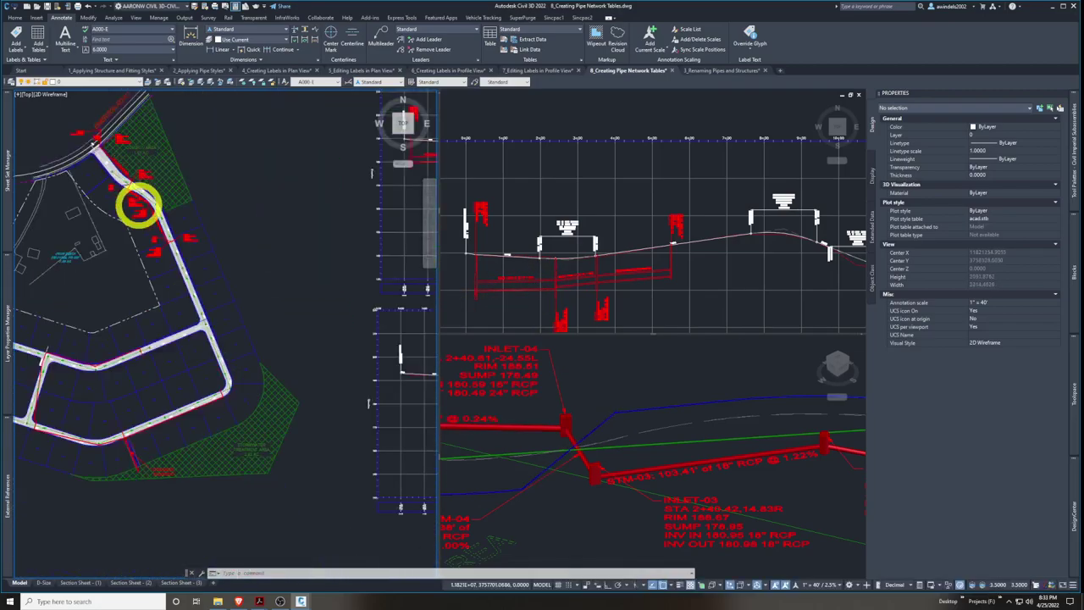
{"action": "scroll", "coordinate": [133, 218], "scroll_direction": "up", "scroll_amount": 5}
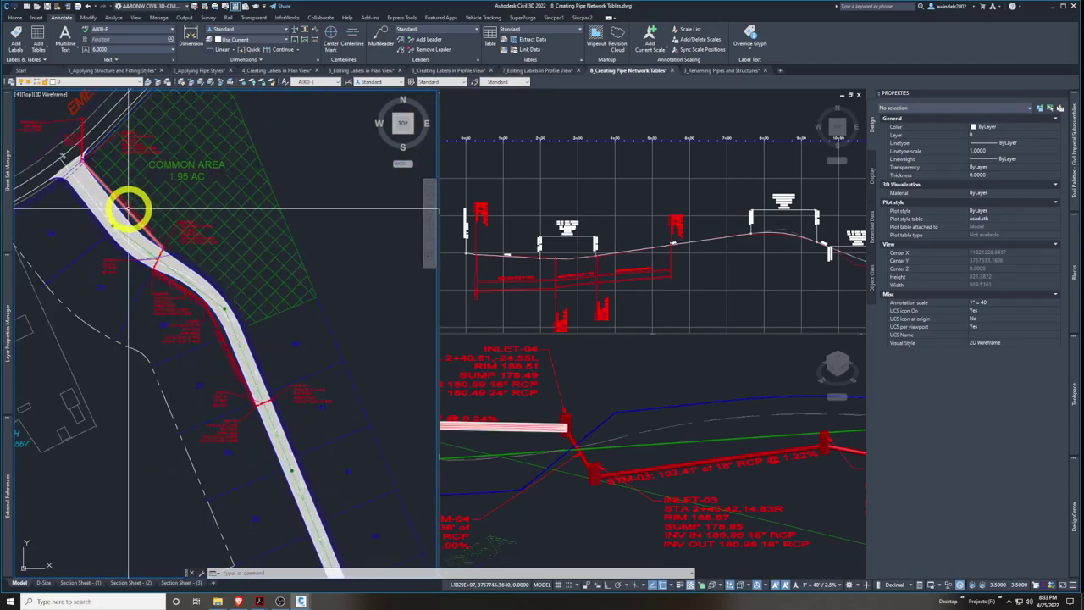
{"action": "middle_click_drag", "start_coordinate": [128, 209], "coordinate": [223, 298]}
{"action": "key", "text": "Escape"}
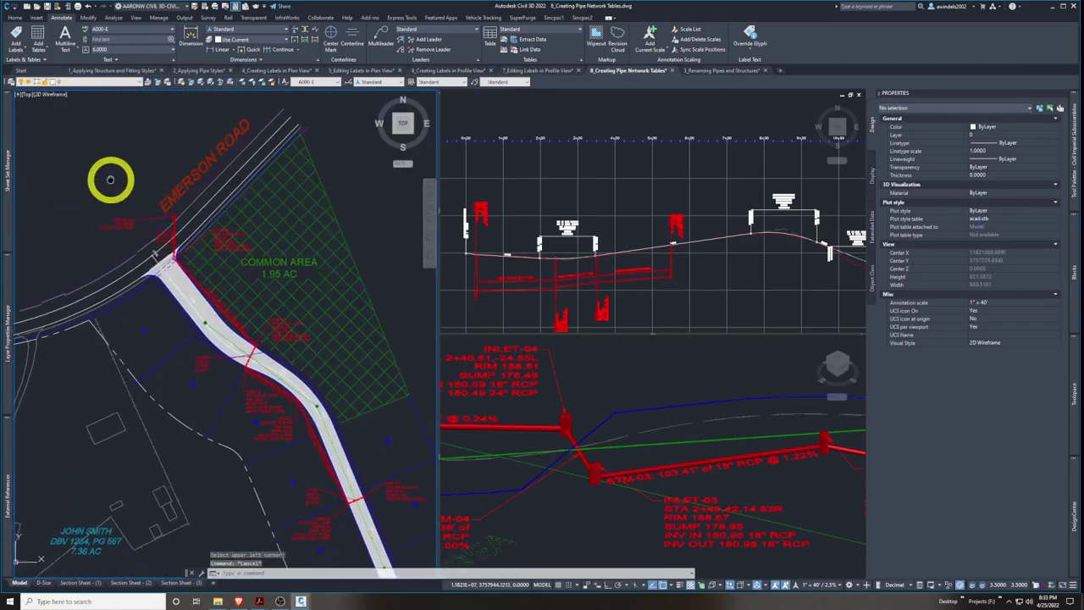
{"action": "middle_click_drag", "start_coordinate": [111, 178], "coordinate": [97, 177]}
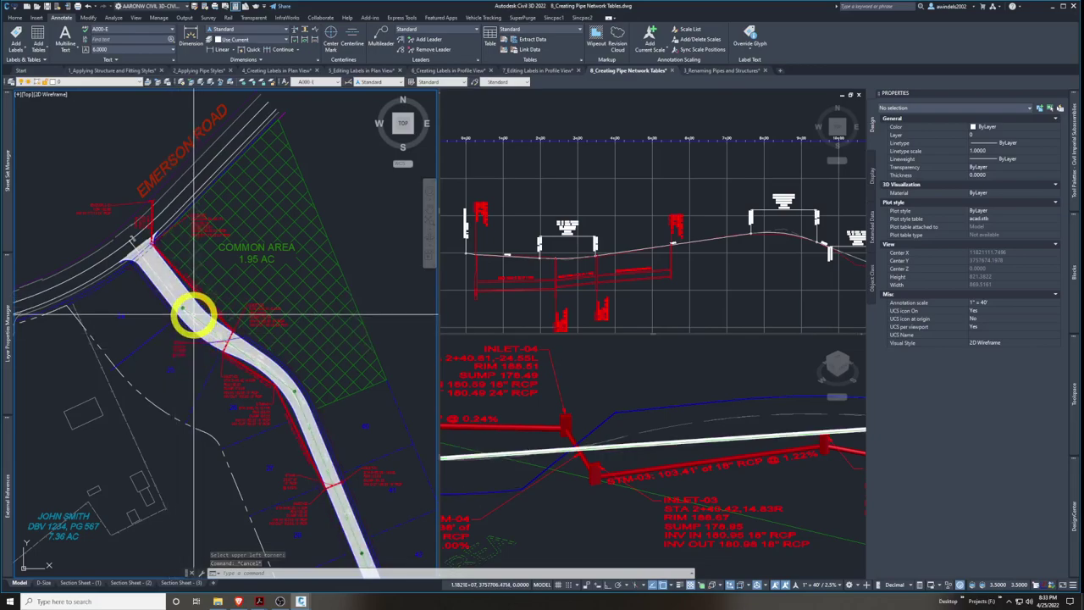
{"action": "scroll", "coordinate": [208, 322], "scroll_direction": "up", "scroll_amount": 5}
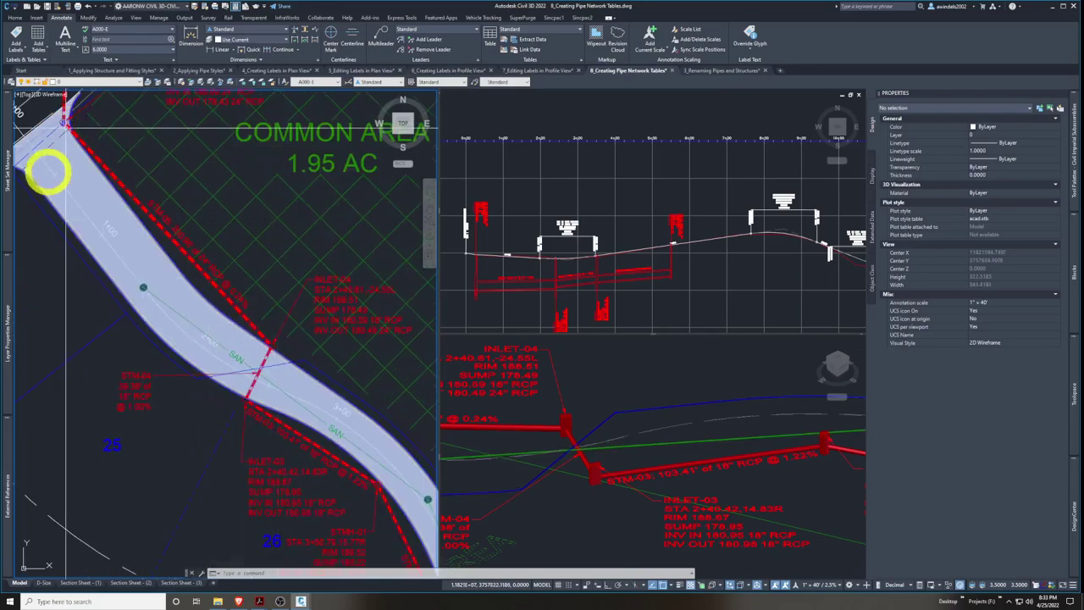
{"action": "scroll", "coordinate": [278, 243], "scroll_direction": "down", "scroll_amount": 10}
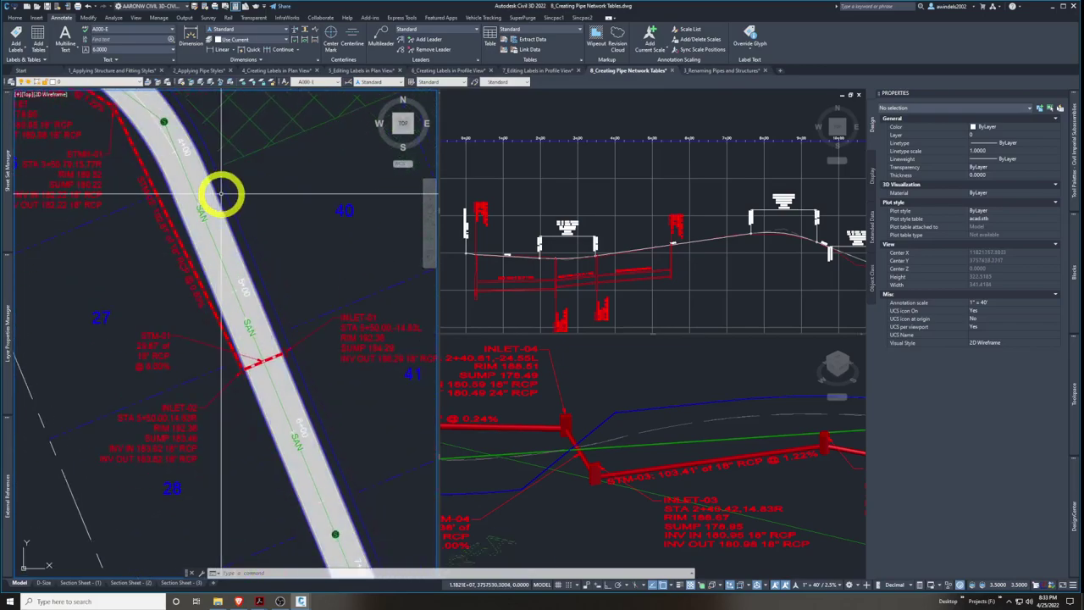
{"action": "scroll", "coordinate": [237, 285], "scroll_direction": "down", "scroll_amount": 5}
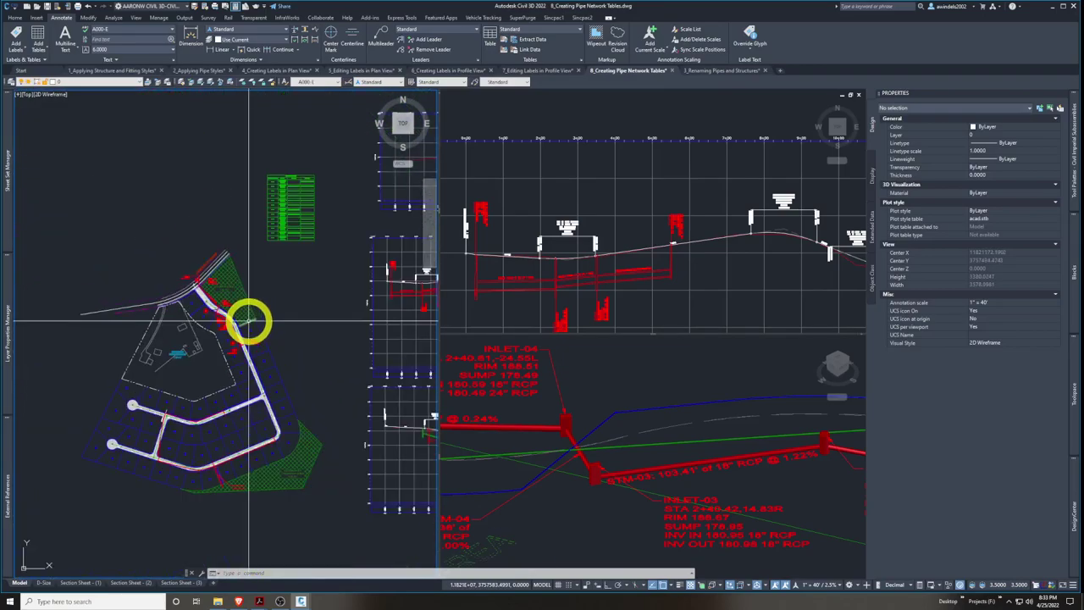
{"action": "scroll", "coordinate": [286, 206], "scroll_direction": "up", "scroll_amount": 6}
{"action": "scroll", "coordinate": [194, 174], "scroll_direction": "up", "scroll_amount": 1}
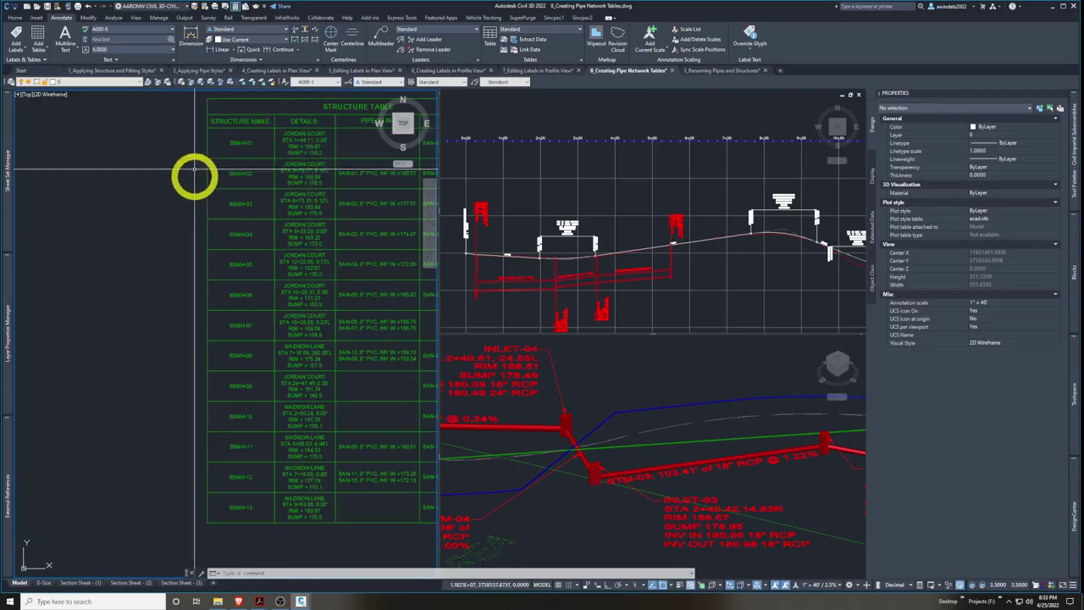
{"action": "scroll", "coordinate": [327, 331], "scroll_direction": "up", "scroll_amount": 2}
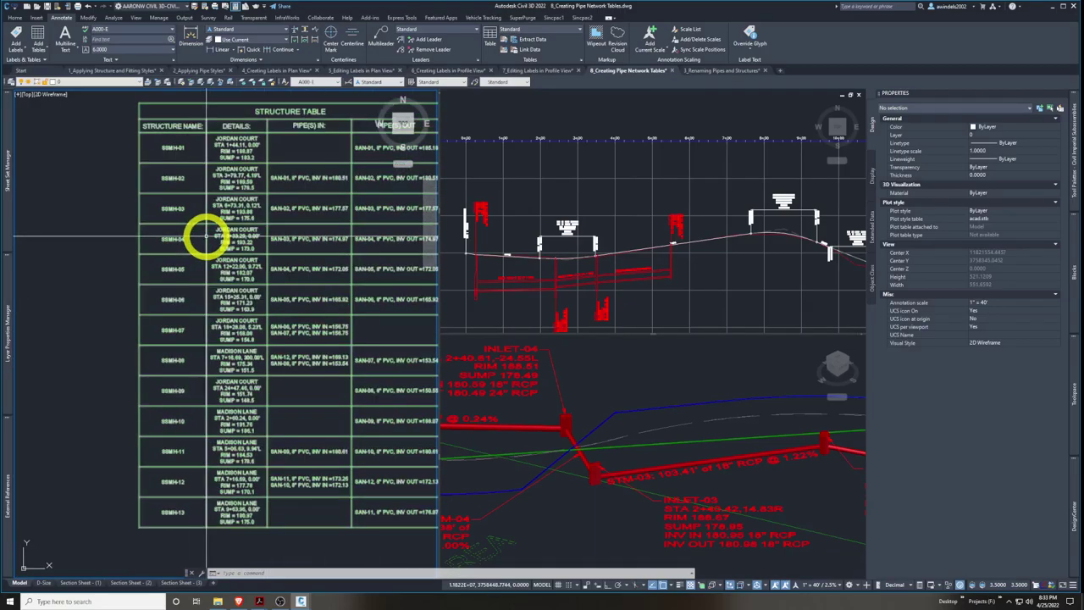
{"action": "middle_click_drag", "start_coordinate": [305, 258], "coordinate": [268, 256]}
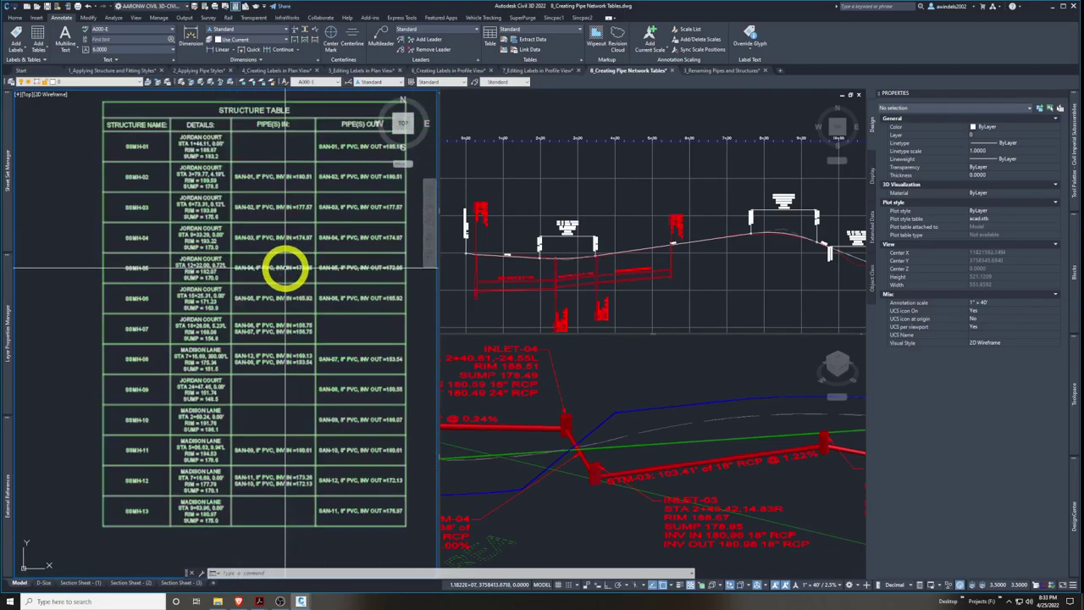
{"action": "scroll", "coordinate": [131, 353], "scroll_direction": "down", "scroll_amount": 3}
{"action": "scroll", "coordinate": [194, 293], "scroll_direction": "up", "scroll_amount": 3}
{"action": "middle_click_drag", "start_coordinate": [193, 293], "coordinate": [250, 239]}
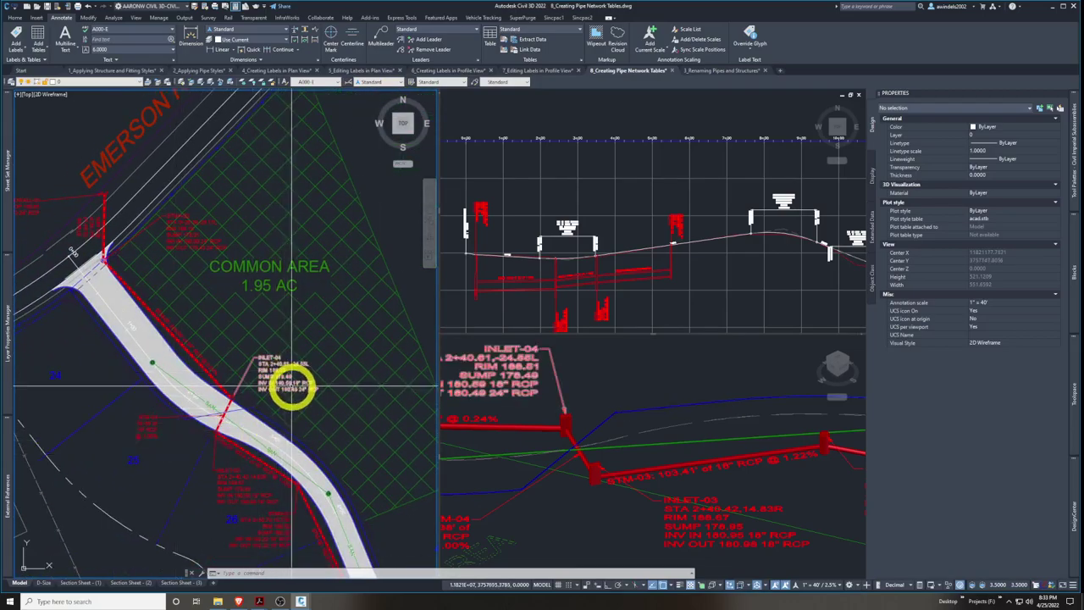
{"action": "left_click", "coordinate": [177, 340]}
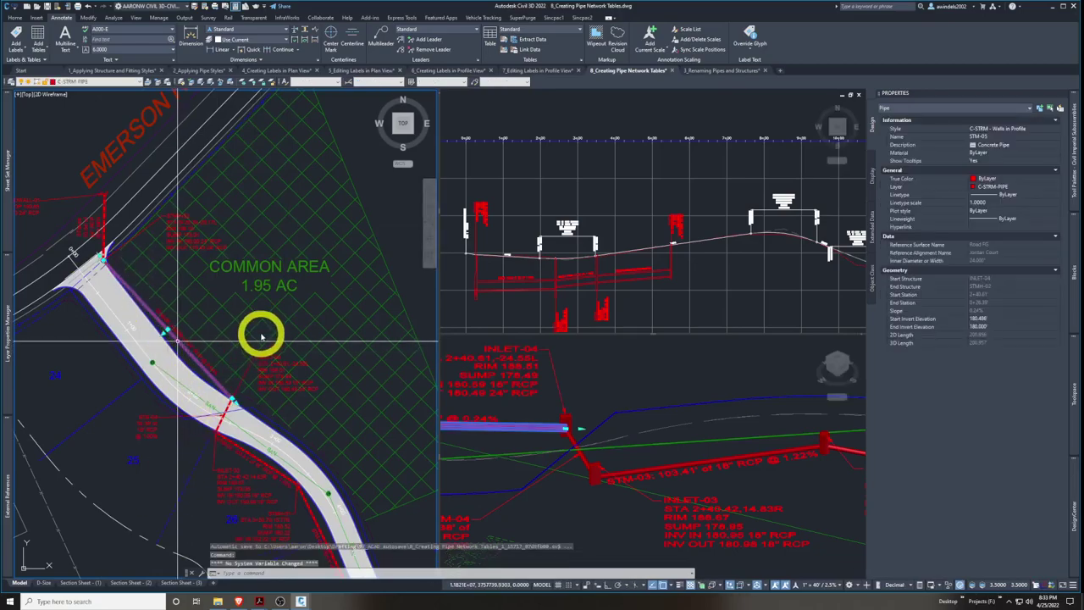
{"action": "middle_click_drag", "start_coordinate": [288, 312], "coordinate": [289, 385]}
{"action": "key", "text": "Escape"}
{"action": "middle_click", "coordinate": [313, 344]}
{"action": "middle_click", "coordinate": [313, 344]}
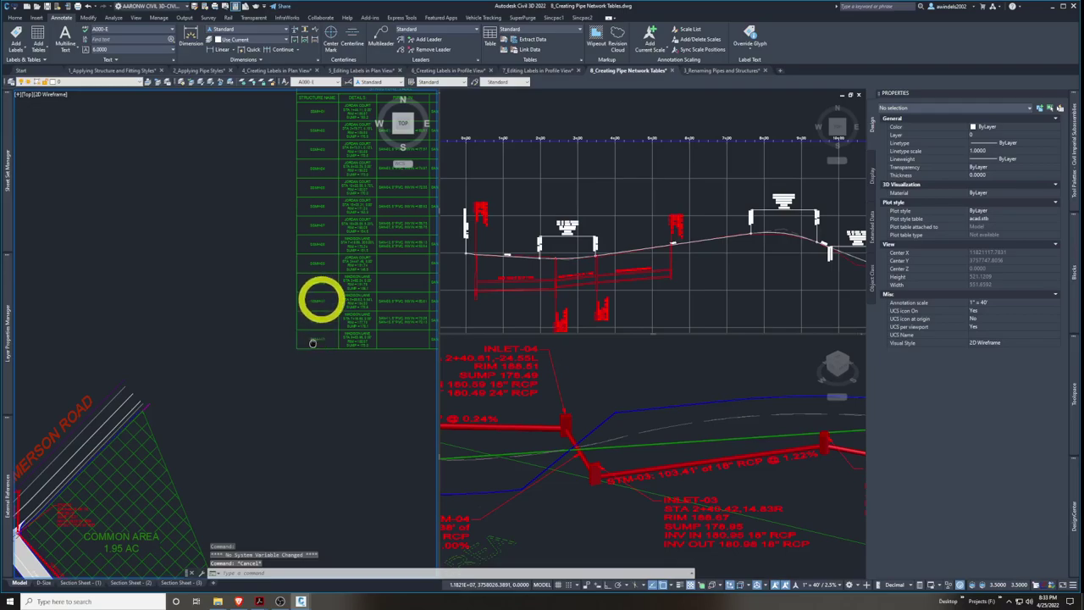
{"action": "scroll", "coordinate": [312, 343], "scroll_direction": "up", "scroll_amount": 4}
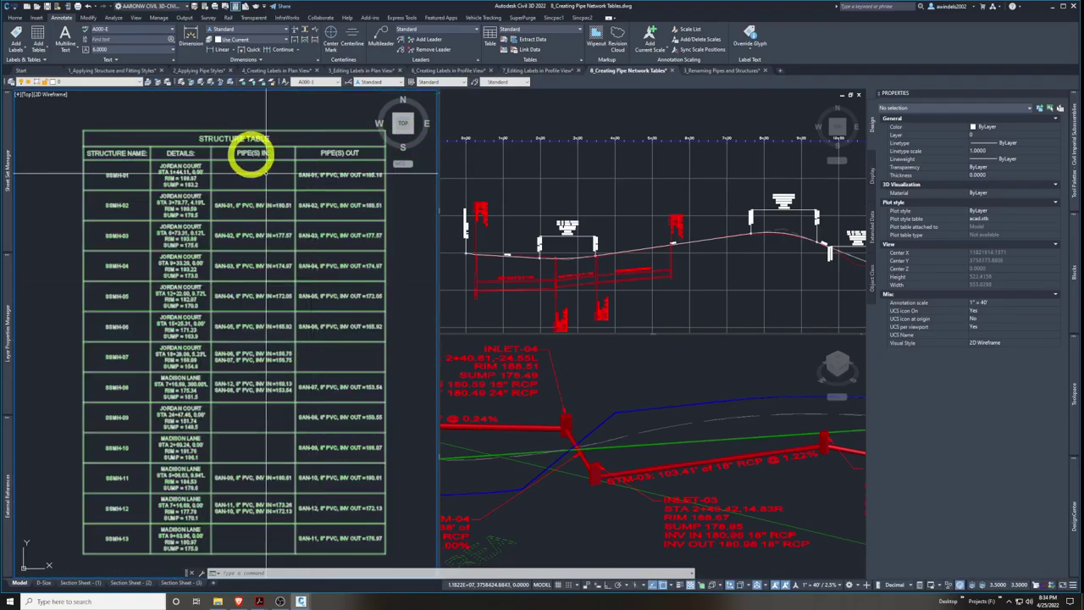
In Add Labels choose Pipe Network with C-SSWR - Name Only pipe and structure label styles
{"action": "left_click", "coordinate": [24, 49]}
{"action": "left_click", "coordinate": [16, 35]}
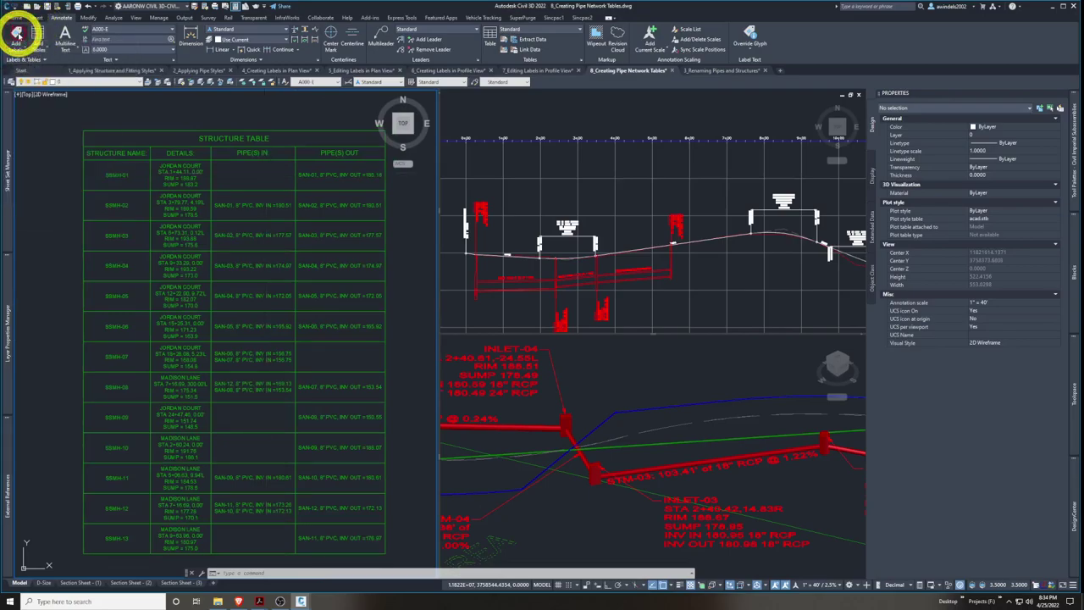
{"action": "left_click", "coordinate": [19, 35]}
{"action": "left_click", "coordinate": [68, 144]}
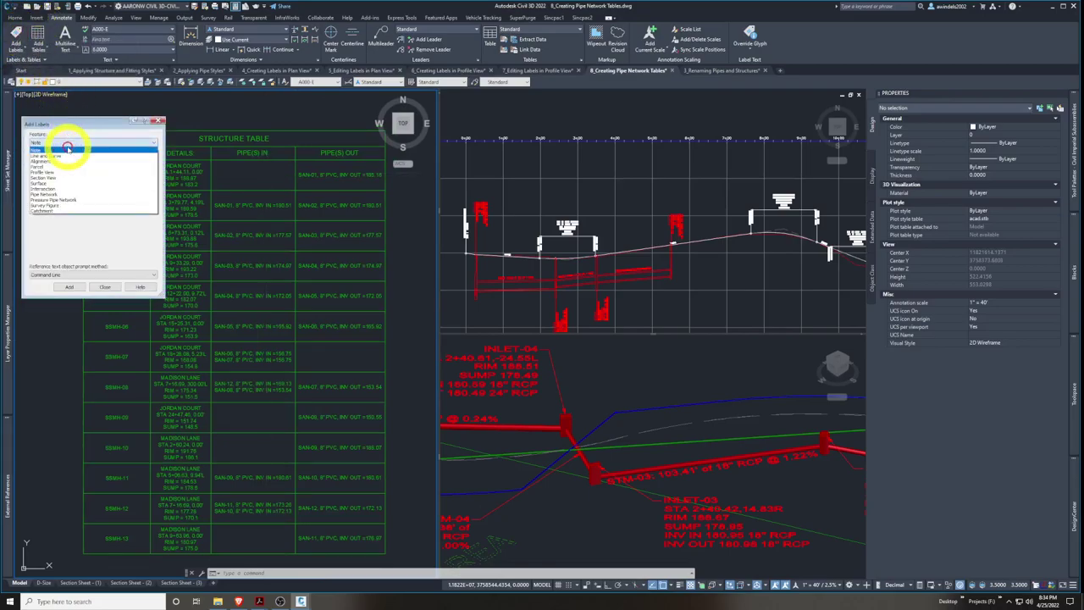
{"action": "left_click", "coordinate": [93, 195]}
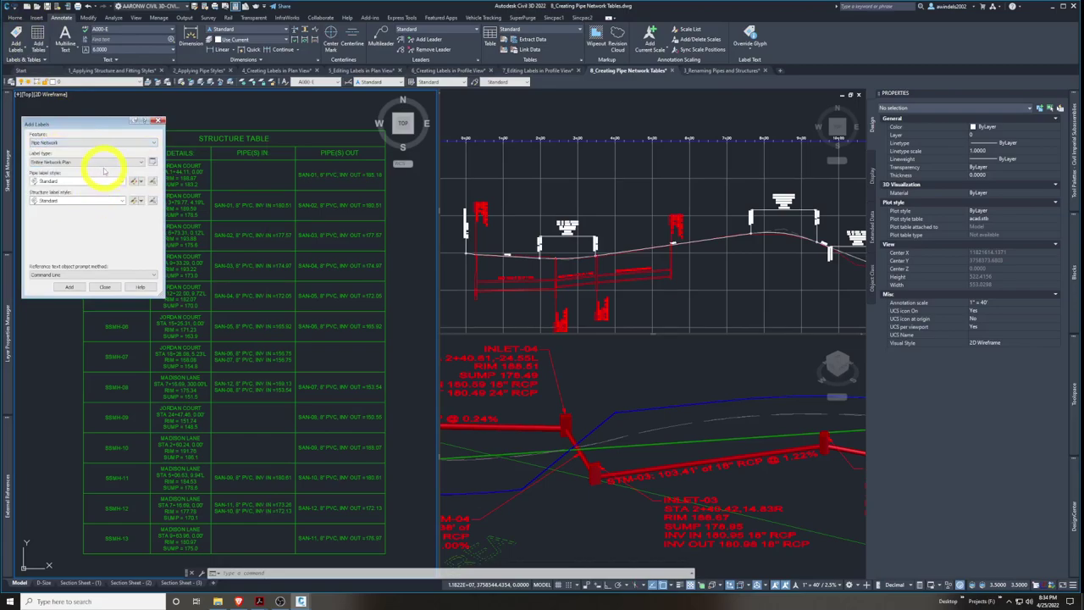
{"action": "left_click", "coordinate": [96, 182]}
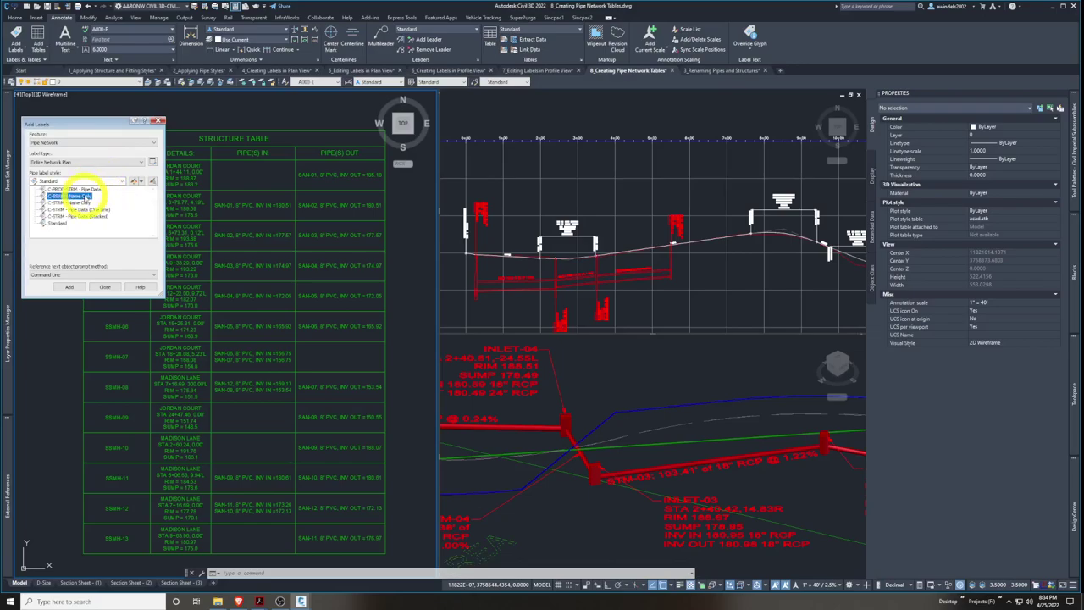
{"action": "left_click", "coordinate": [84, 196]}
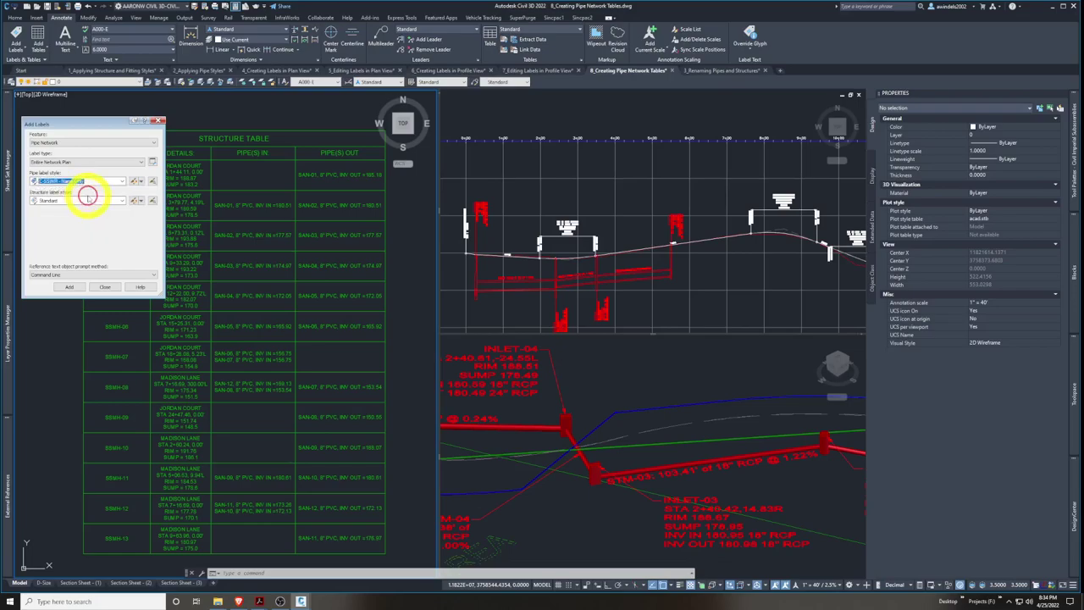
{"action": "left_click", "coordinate": [89, 201]}
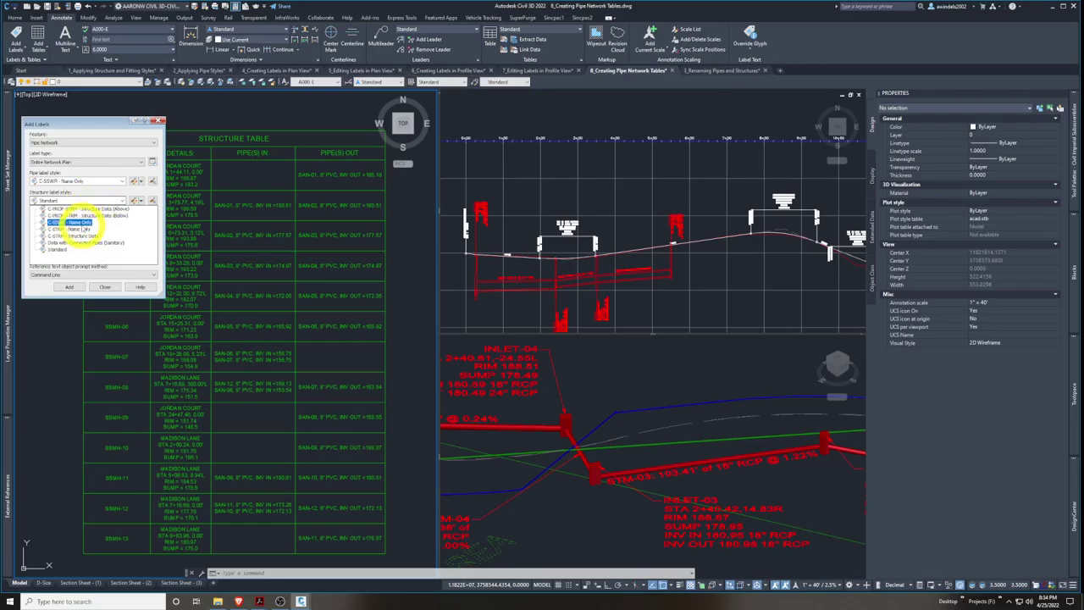
{"action": "left_click", "coordinate": [81, 223]}
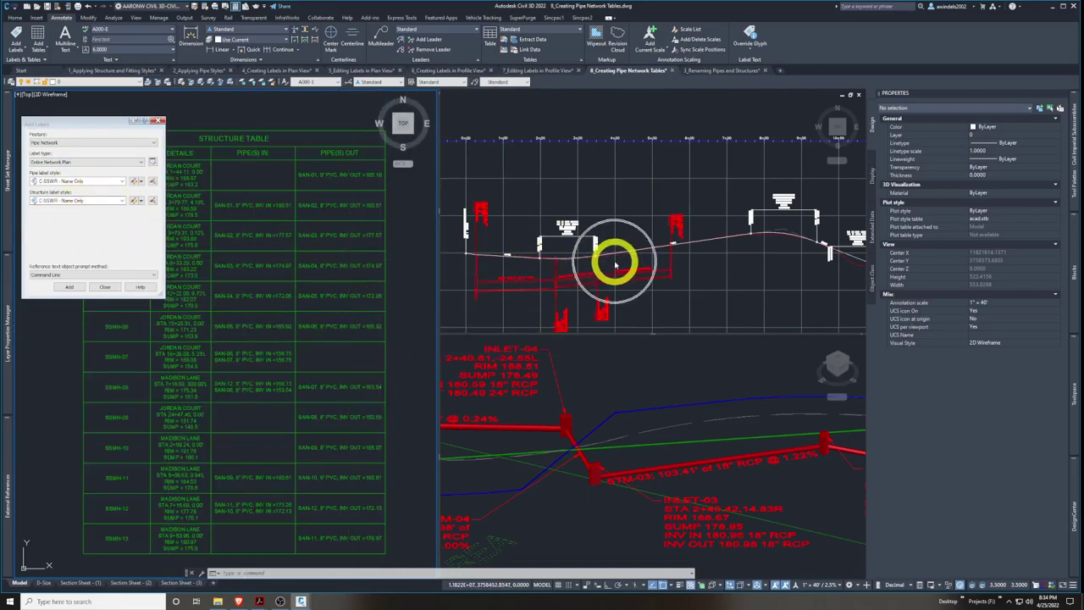
Add the name-only labels by picking the sanitary network along the road in plan
{"action": "scroll", "coordinate": [353, 353], "scroll_direction": "down", "scroll_amount": 8}
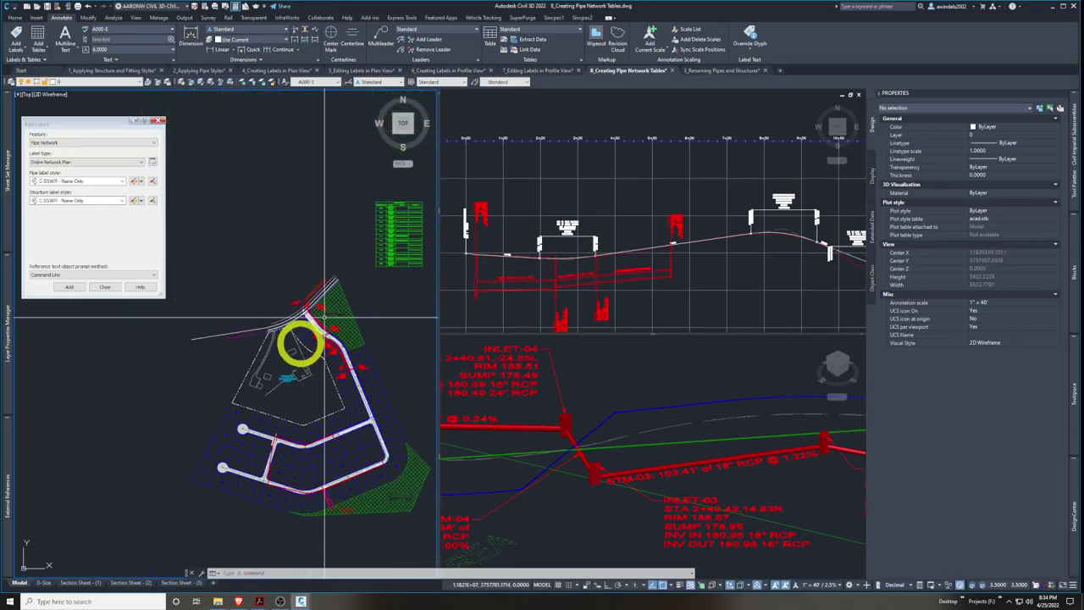
{"action": "scroll", "coordinate": [301, 343], "scroll_direction": "up", "scroll_amount": 8}
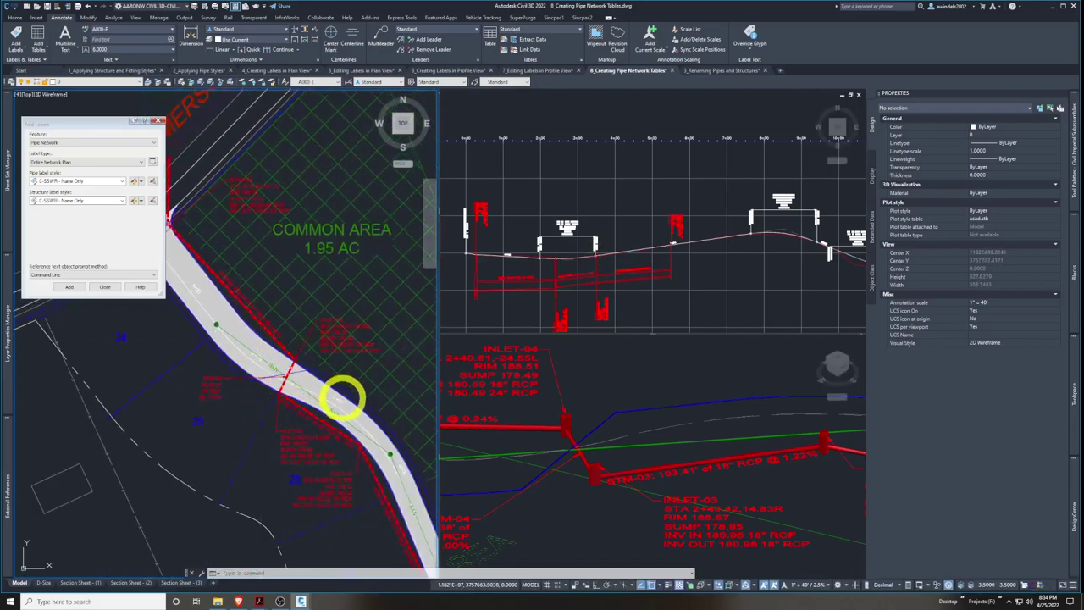
{"action": "scroll", "coordinate": [341, 395], "scroll_direction": "down", "scroll_amount": 2}
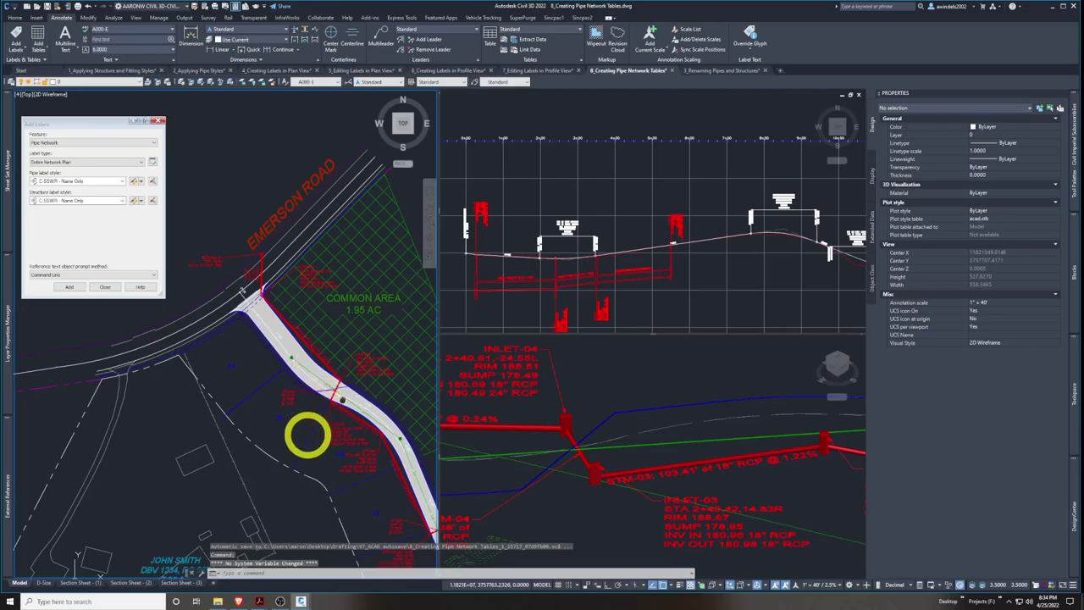
{"action": "middle_click_drag", "start_coordinate": [307, 435], "coordinate": [271, 414]}
{"action": "left_click", "coordinate": [303, 424]}
{"action": "scroll", "coordinate": [303, 443], "scroll_direction": "up", "scroll_amount": 2}
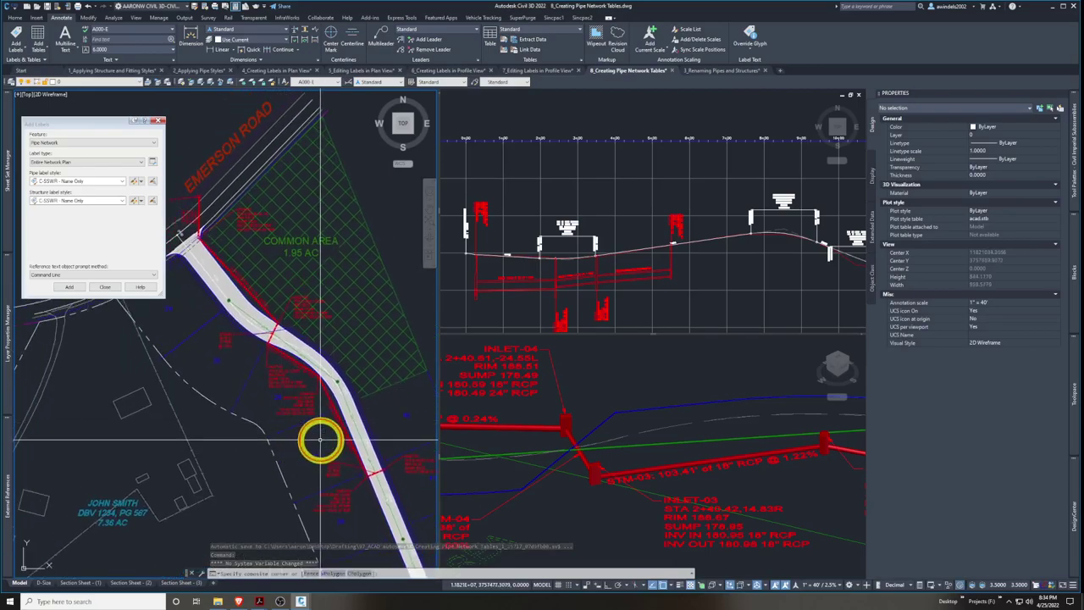
{"action": "left_click", "coordinate": [70, 288]}
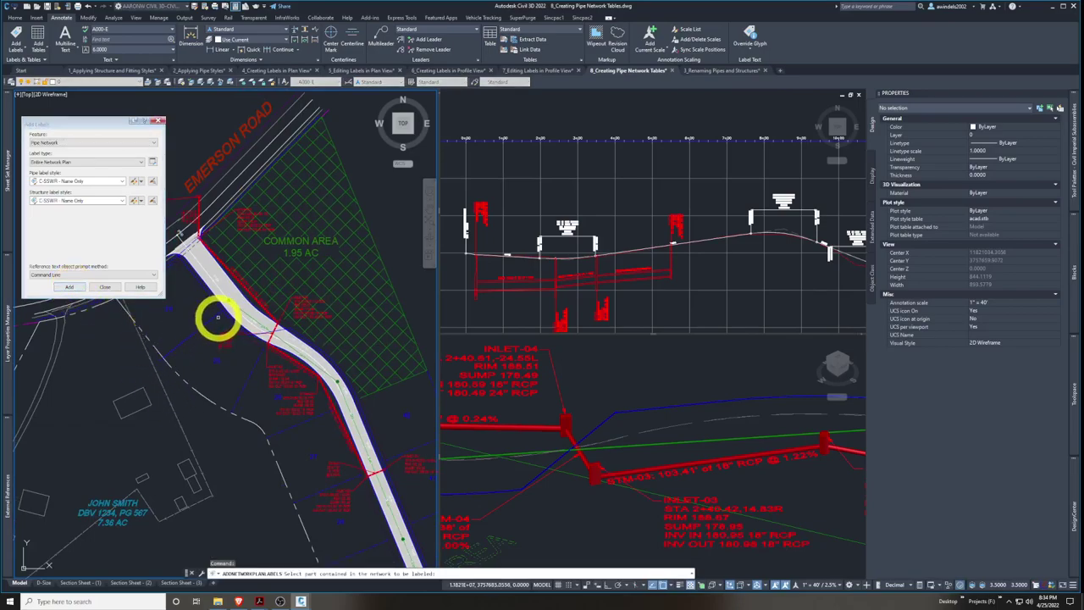
{"action": "left_click", "coordinate": [360, 447]}
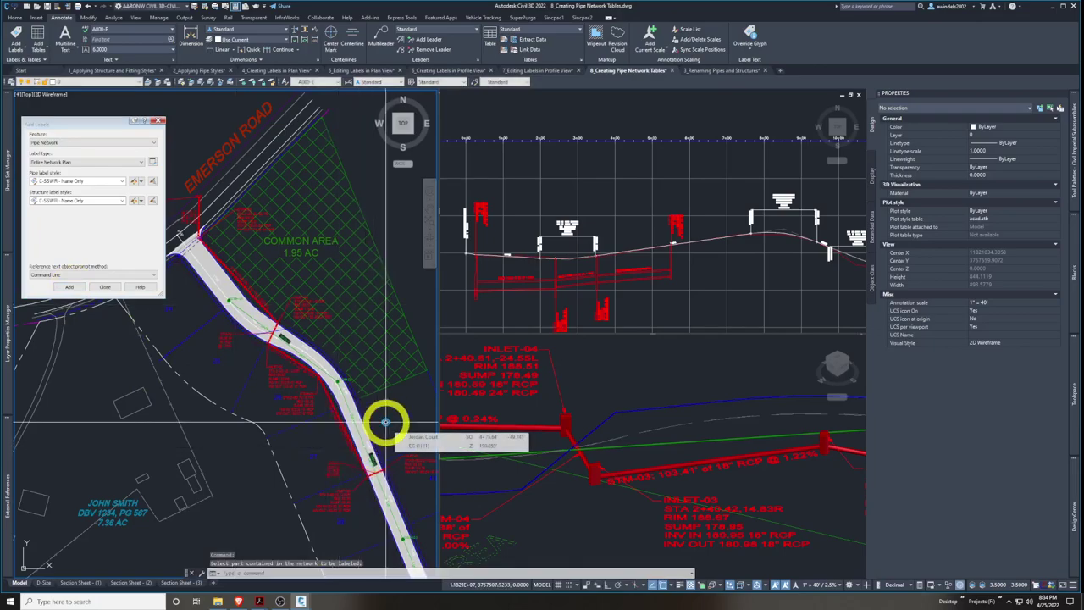
Pan along the sanitary line through SSMH-02 to SSMH-04 checking labels, then end labeling
{"action": "scroll", "coordinate": [254, 331], "scroll_direction": "up", "scroll_amount": 5}
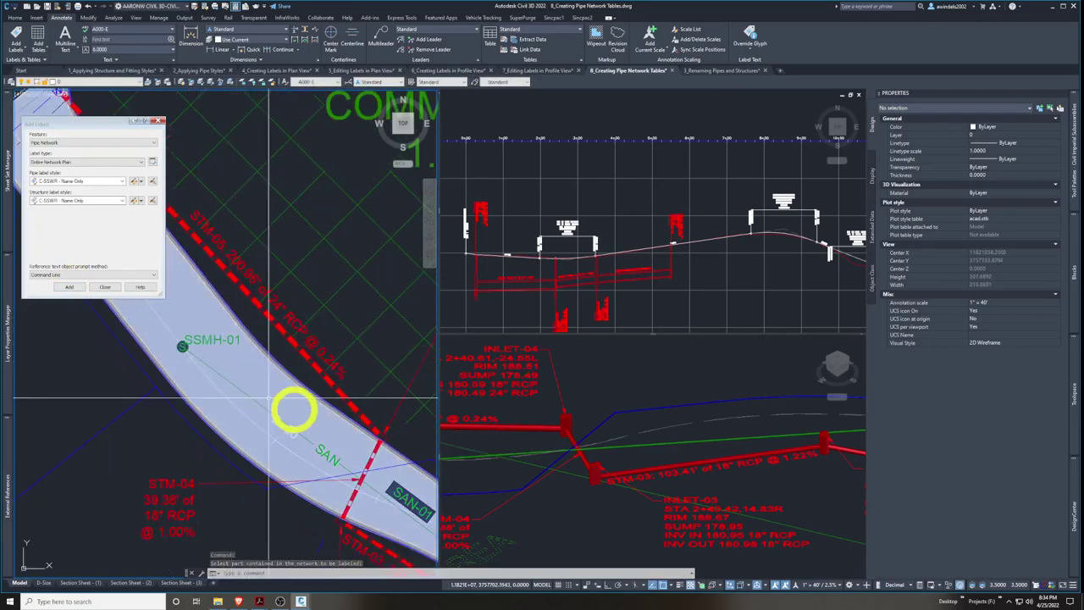
{"action": "middle_click_drag", "start_coordinate": [245, 358], "coordinate": [198, 299]}
{"action": "middle_click_drag", "start_coordinate": [305, 407], "coordinate": [259, 351]}
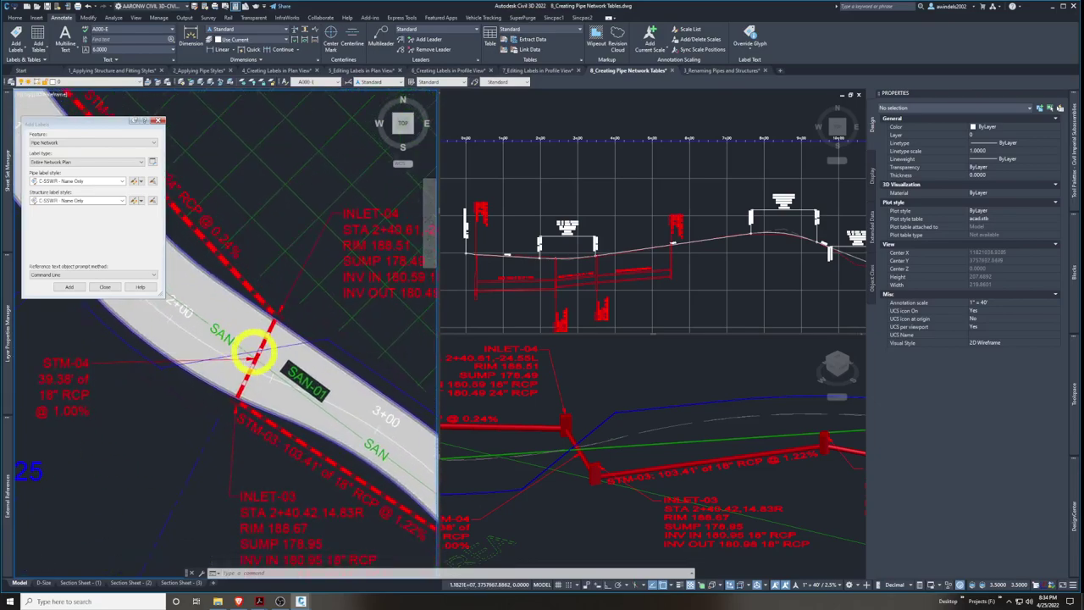
{"action": "middle_click_drag", "start_coordinate": [339, 406], "coordinate": [327, 280]}
{"action": "middle_click_drag", "start_coordinate": [398, 508], "coordinate": [300, 251]}
{"action": "mouse_move", "coordinate": [348, 355]}
{"action": "middle_mouse_down"}
{"action": "mouse_move", "coordinate": [322, 305]}
{"action": "mouse_move", "coordinate": [332, 316]}
{"action": "mouse_move", "coordinate": [322, 322]}
{"action": "mouse_move", "coordinate": [342, 312]}
{"action": "mouse_move", "coordinate": [315, 359]}
{"action": "mouse_move", "coordinate": [222, 424]}
{"action": "mouse_move", "coordinate": [242, 404]}
{"action": "mouse_move", "coordinate": [235, 399]}
{"action": "mouse_move", "coordinate": [373, 444]}
{"action": "mouse_move", "coordinate": [68, 375]}
{"action": "middle_mouse_up"}
{"action": "scroll", "coordinate": [67, 375], "scroll_direction": "down", "scroll_amount": 2}
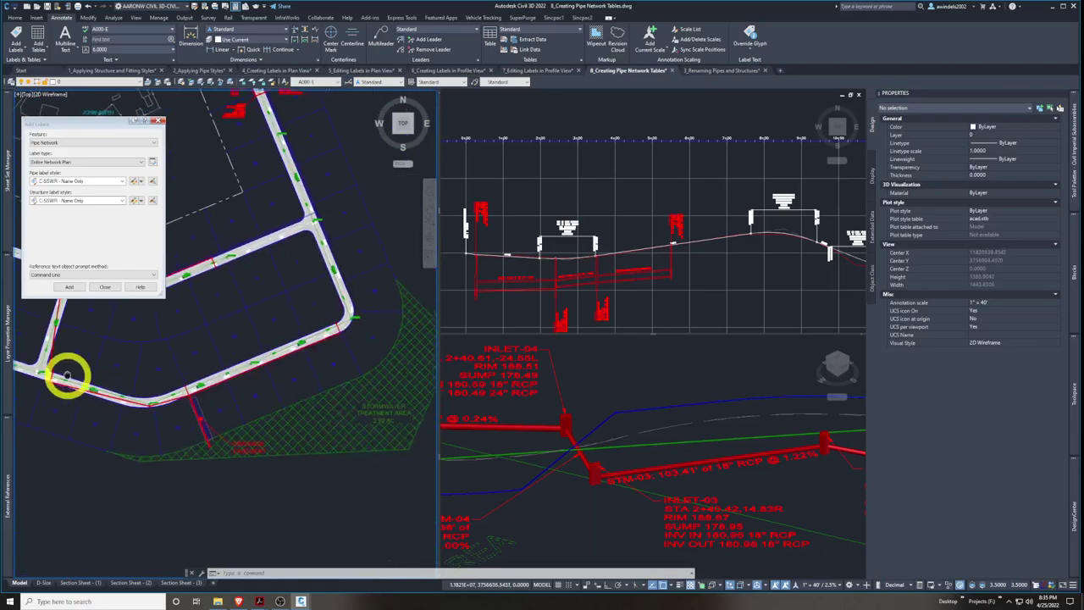
{"action": "key", "text": "Escape"}
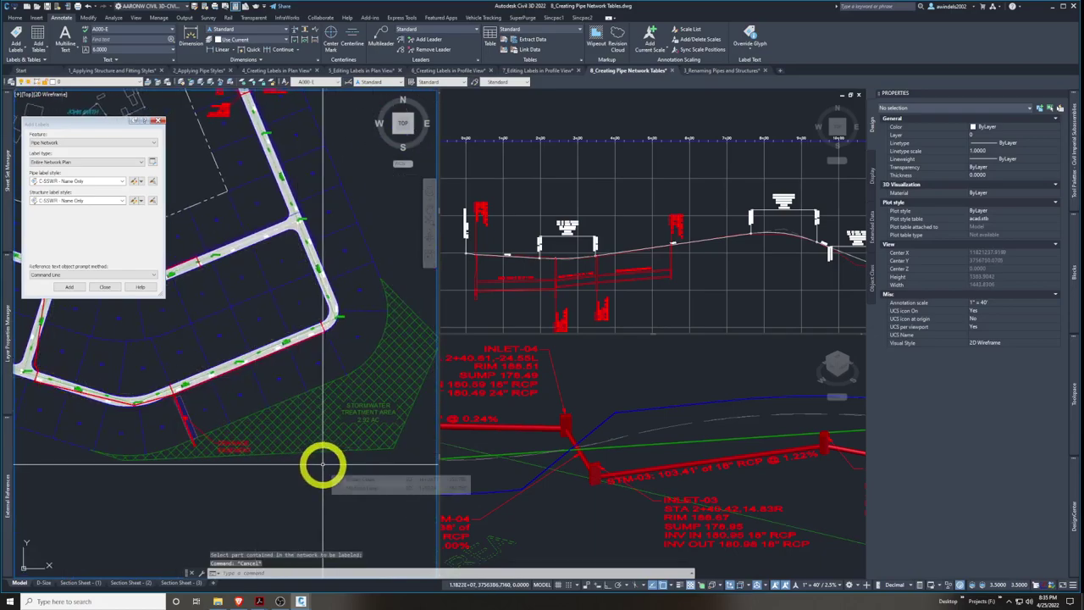